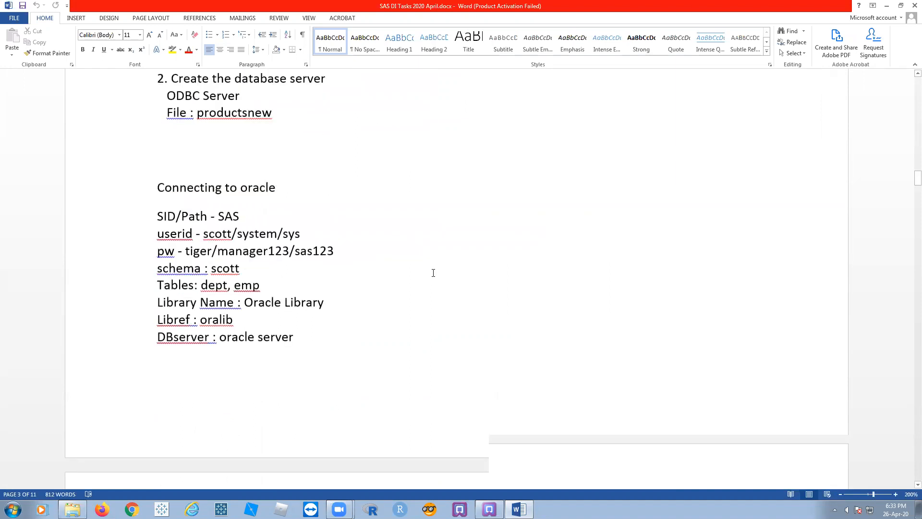
Check the Define the Target section in the Word notes and switch to SAS Data Integration Studio in the virtual machine, shown full screen.
scroll(432, 269, "down", 3)
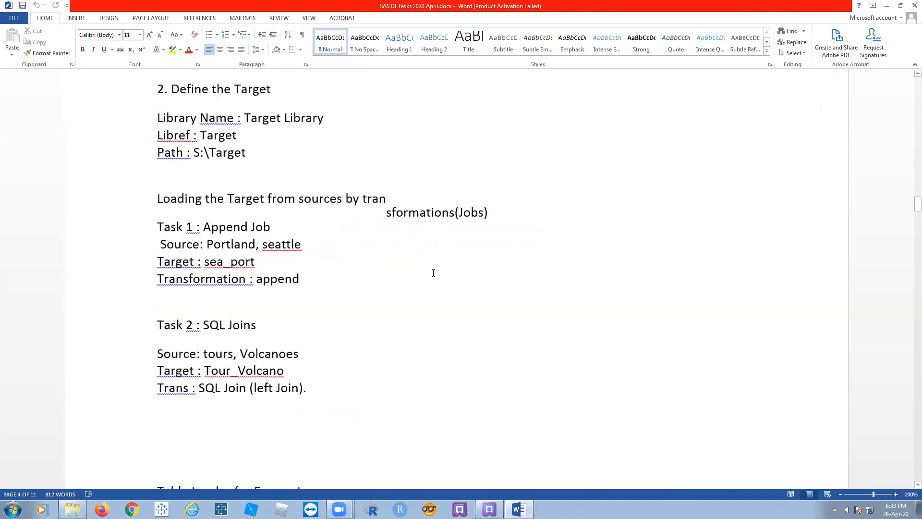
scroll(240, 150, "up", 2)
left_click(240, 151)
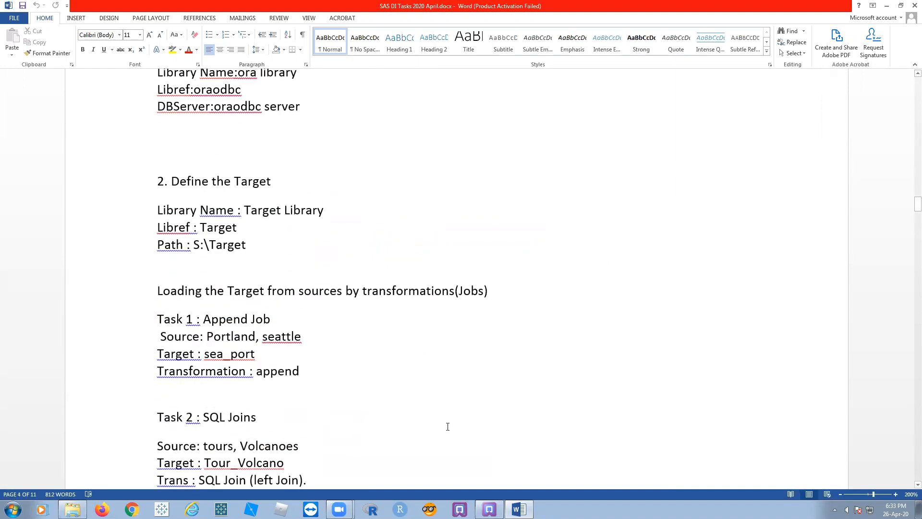
left_click(489, 509)
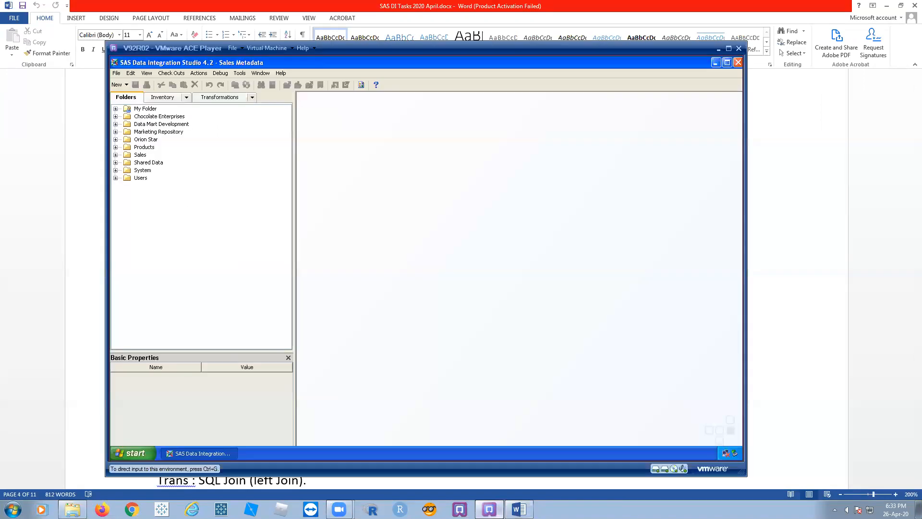
left_click(726, 50)
left_click_drag(186, 272, 124, 271)
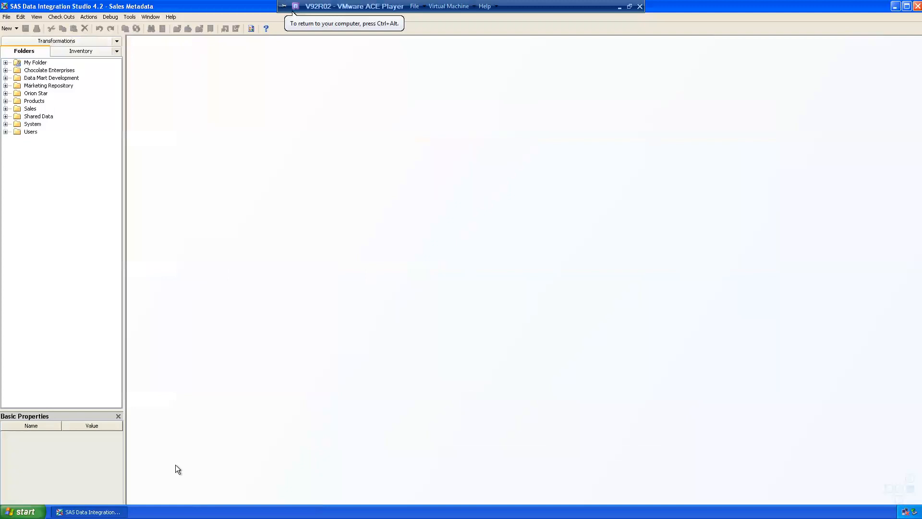
Open the S: drive in Windows Explorer with the Run command.
left_click(23, 511)
left_click(48, 477)
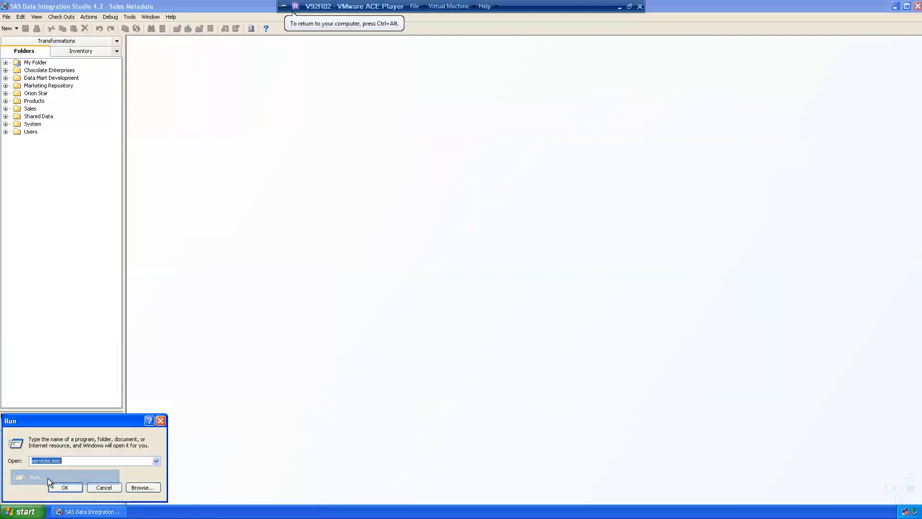
type("S")
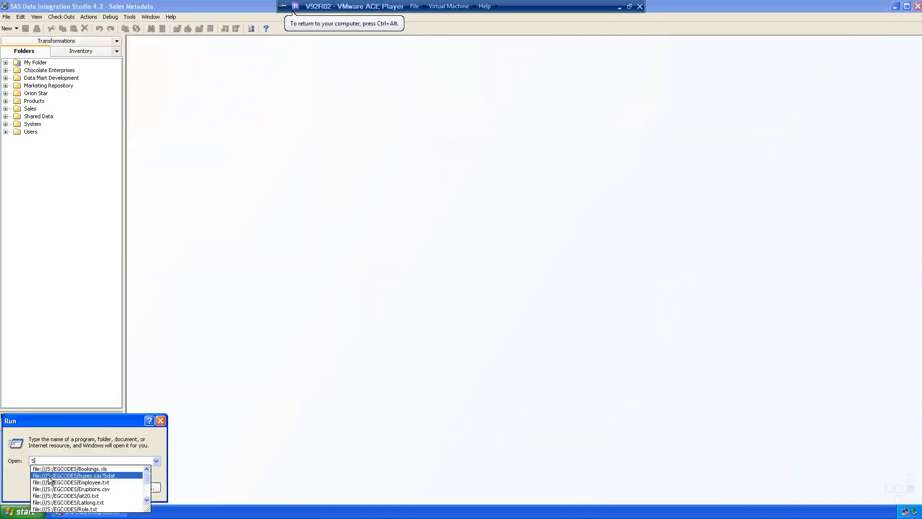
type(":")
key("Return")
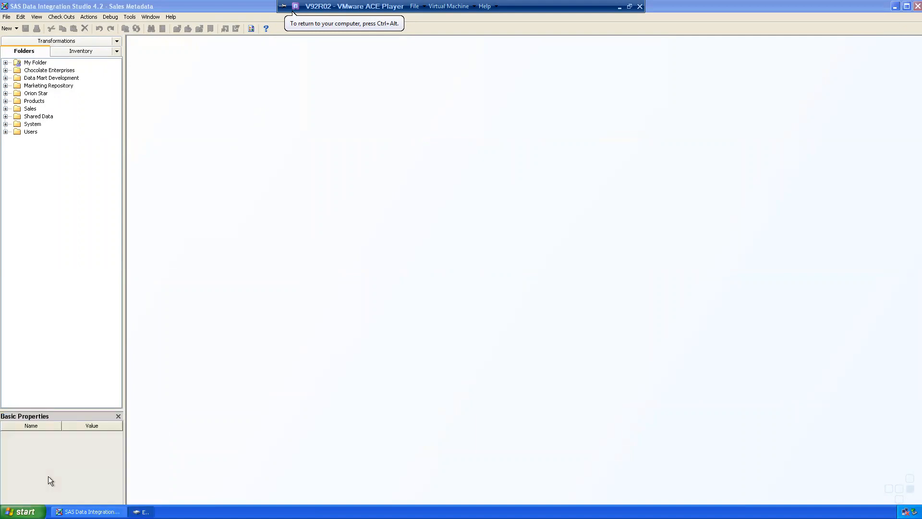
Try to create a new folder named Target at the root of the S: drive.
right_click(555, 221)
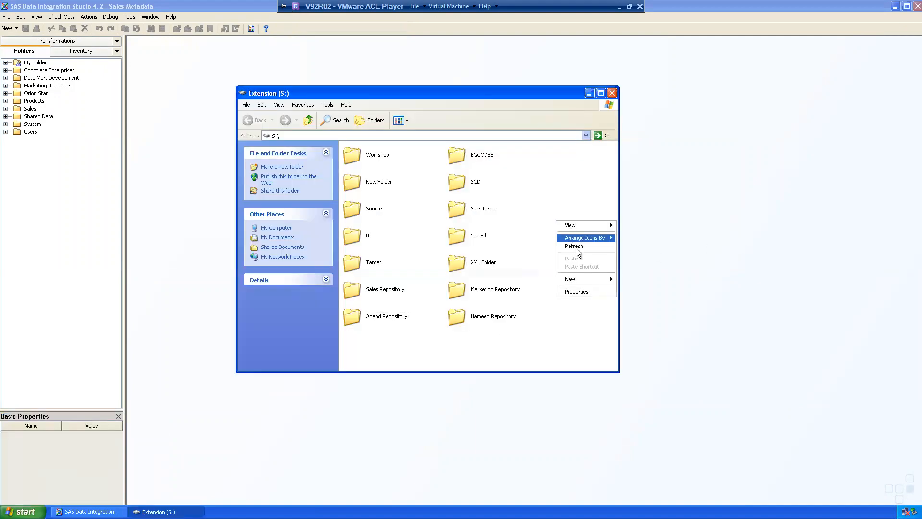
mouse_move(586, 278)
left_click(662, 282)
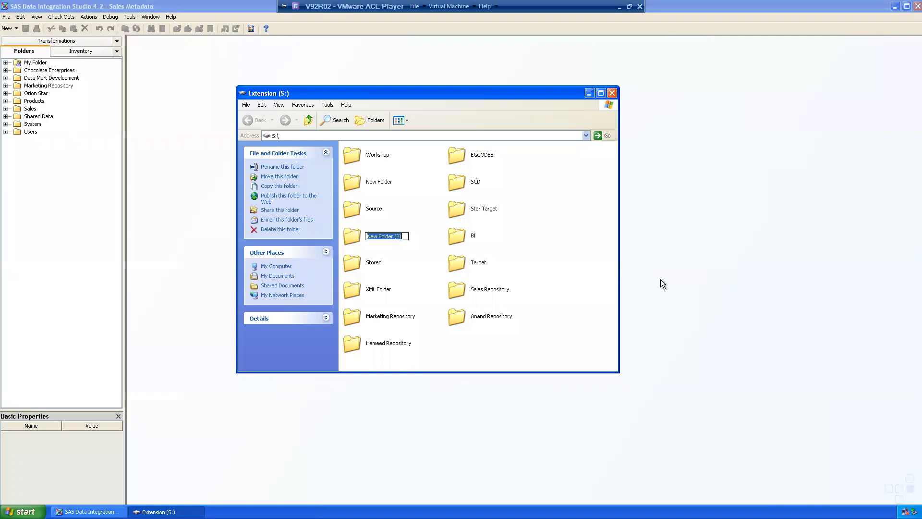
type("Target")
key("Return")
Look at the contents of the existing Target folder and return to the root of the S: drive.
left_click(473, 288)
double_click(474, 263)
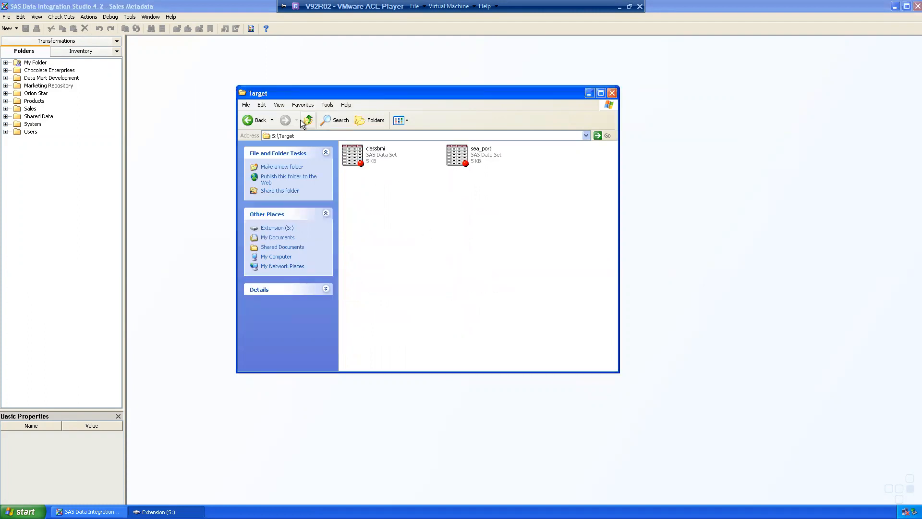
left_click(308, 121)
left_click(460, 262)
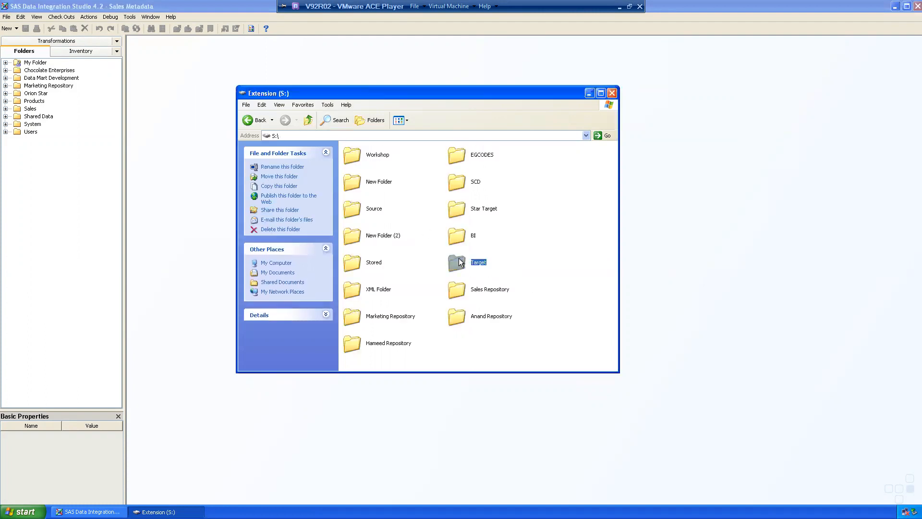
Delete the surplus New Folder (2) from the S: drive.
left_click(384, 236)
key("Delete")
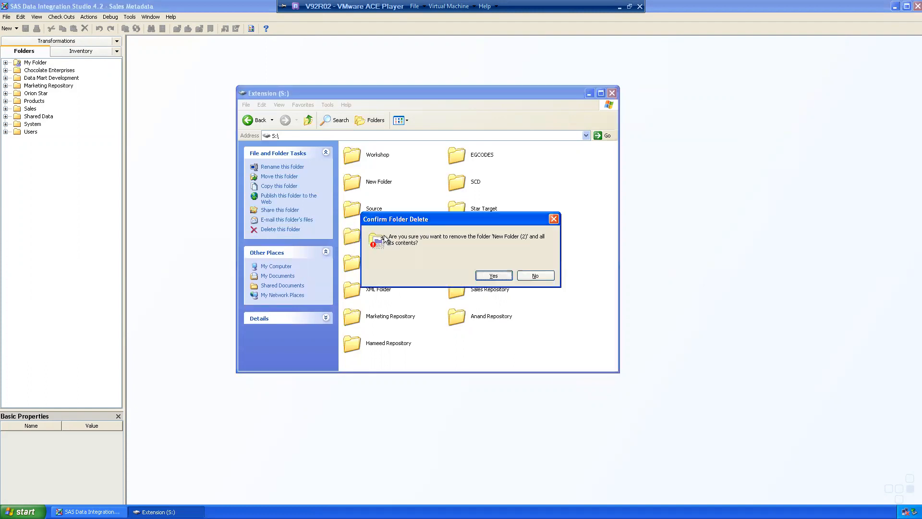
left_click(500, 275)
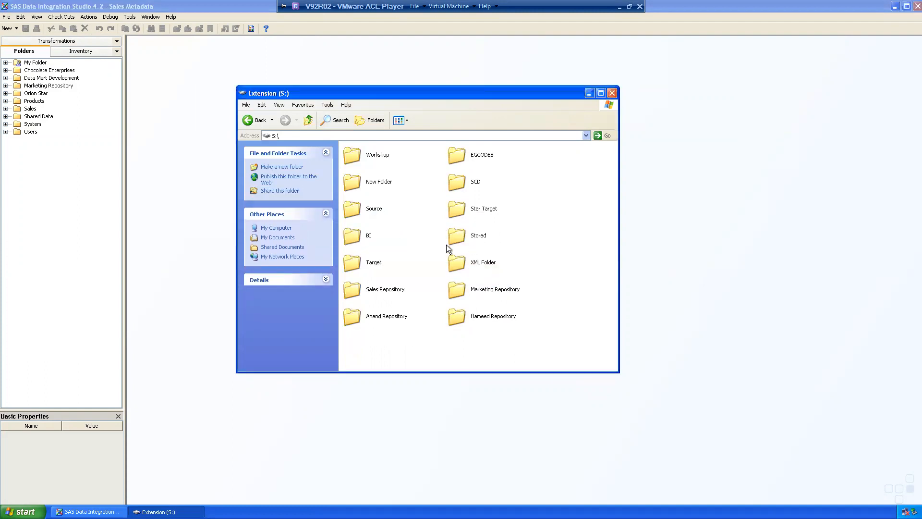
Delete all data sets in S:\Target and minimize the Explorer window to return to SAS Data Integration Studio.
double_click(368, 263)
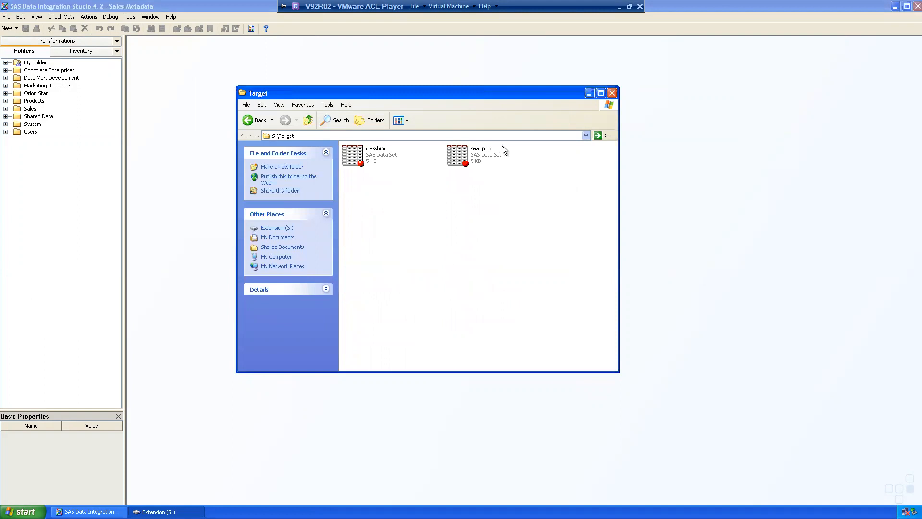
key("ctrl+a")
key("Delete")
key("Return")
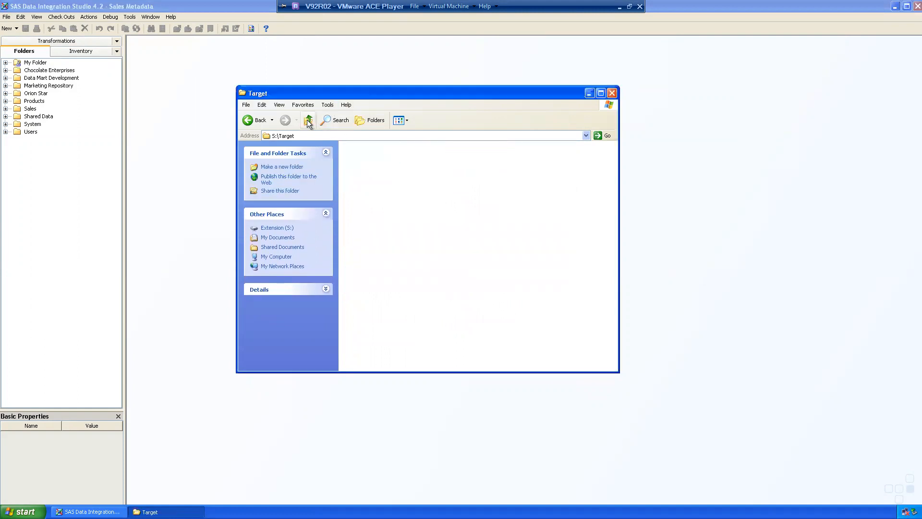
left_click(307, 121)
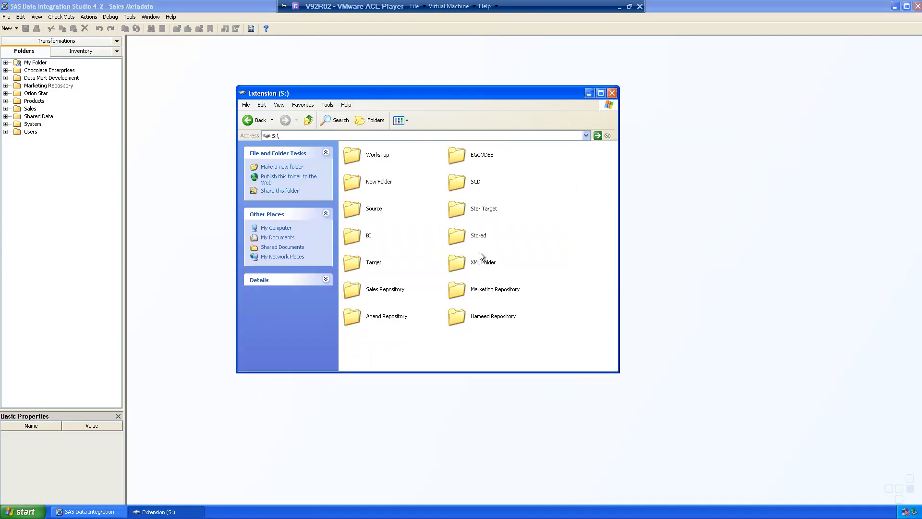
left_click(353, 261)
left_click_drag(353, 91, 453, 105)
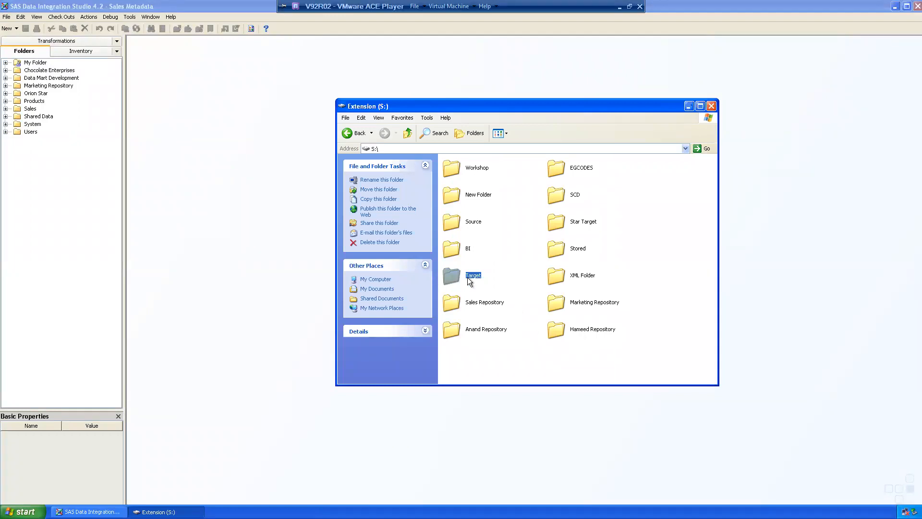
left_click(689, 106)
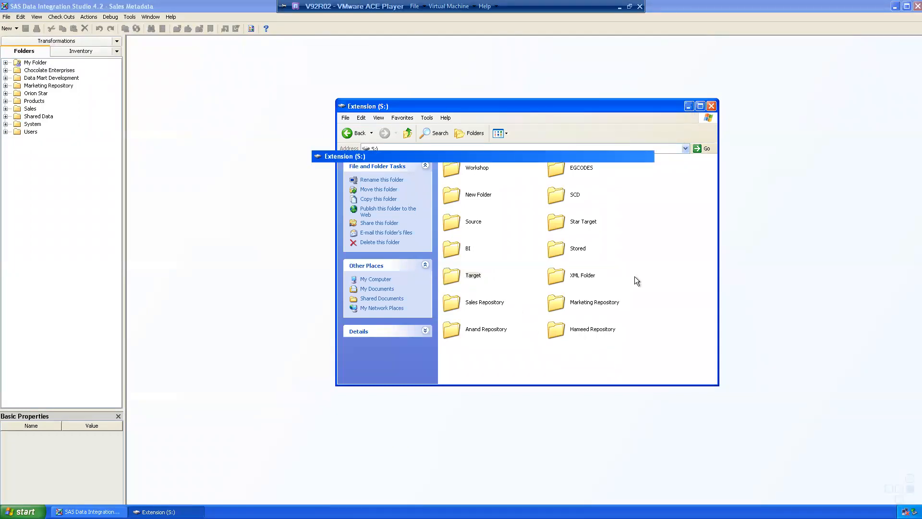
Rename the Target folder under My Folder > Sales Project as Target Tables.
left_click(5, 62)
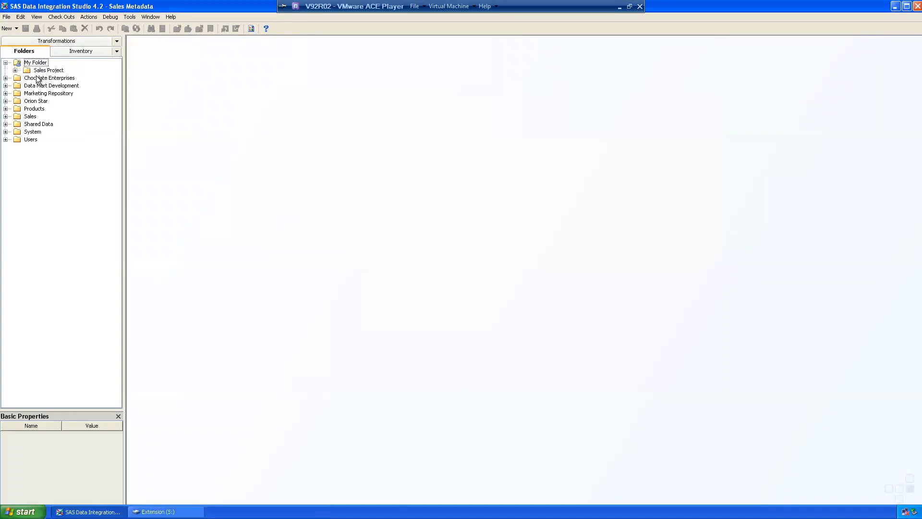
left_click(15, 70)
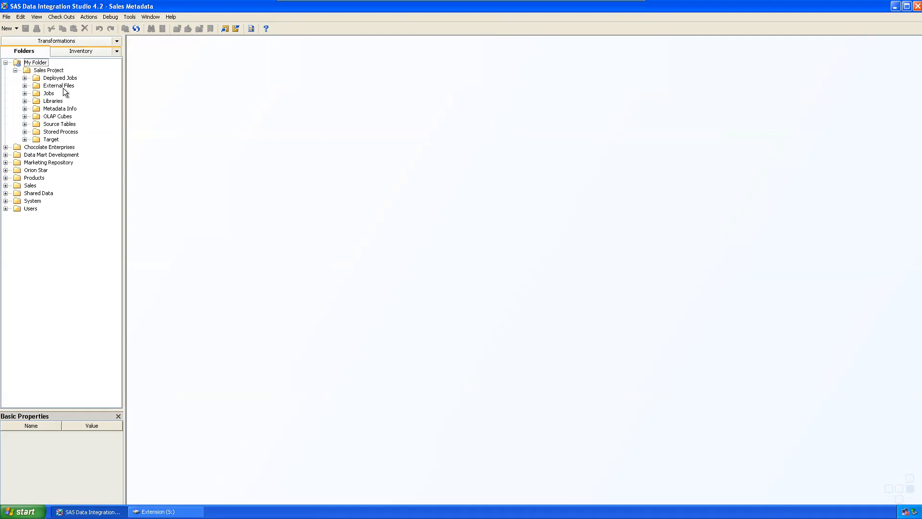
left_click(25, 140)
left_click(55, 140)
left_click(57, 140)
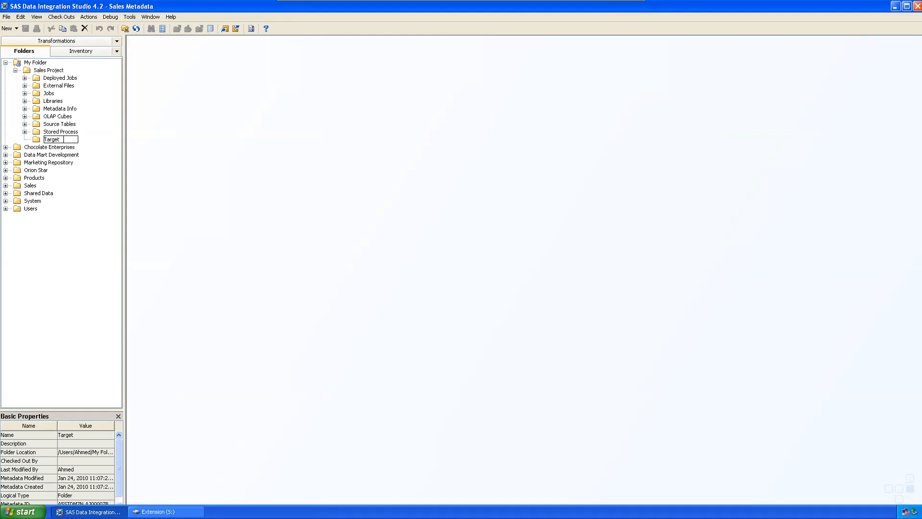
type("Tables")
key("Return")
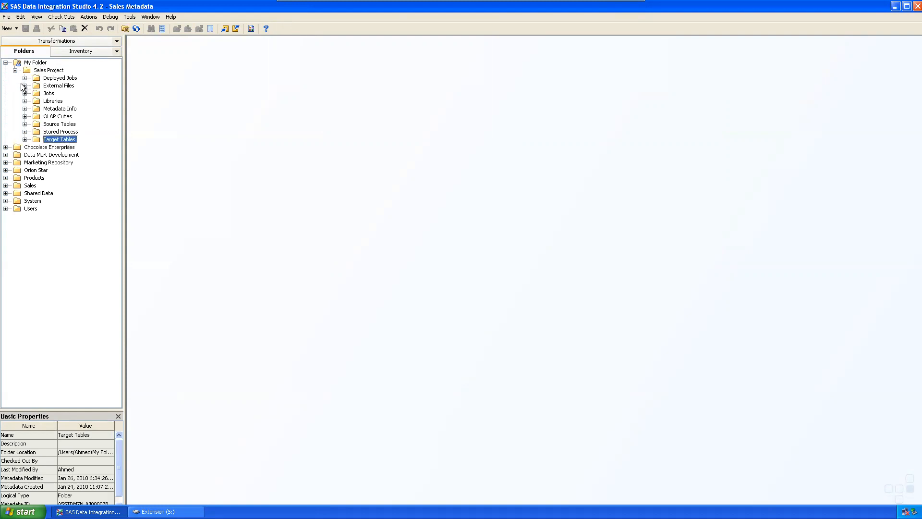
Review the existing libraries in the Sales Project's Libraries folder.
left_click(25, 101)
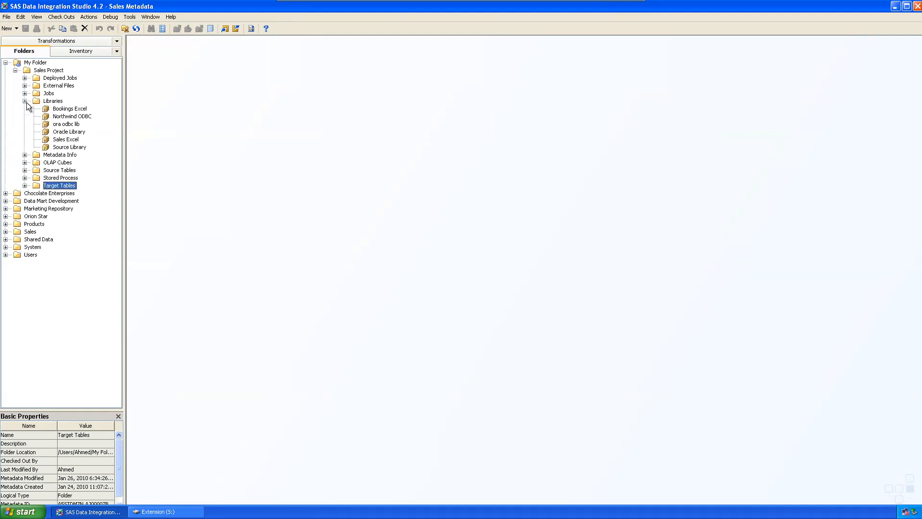
left_click(53, 102)
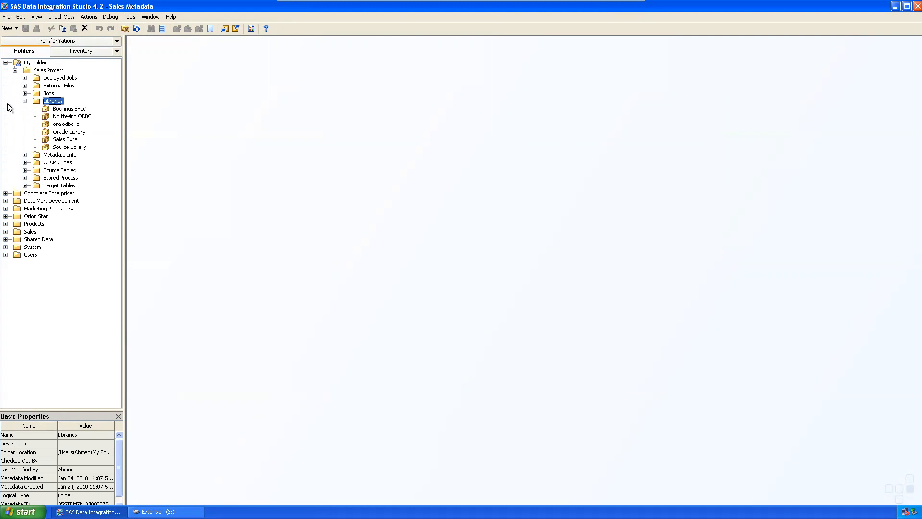
right_click(68, 109)
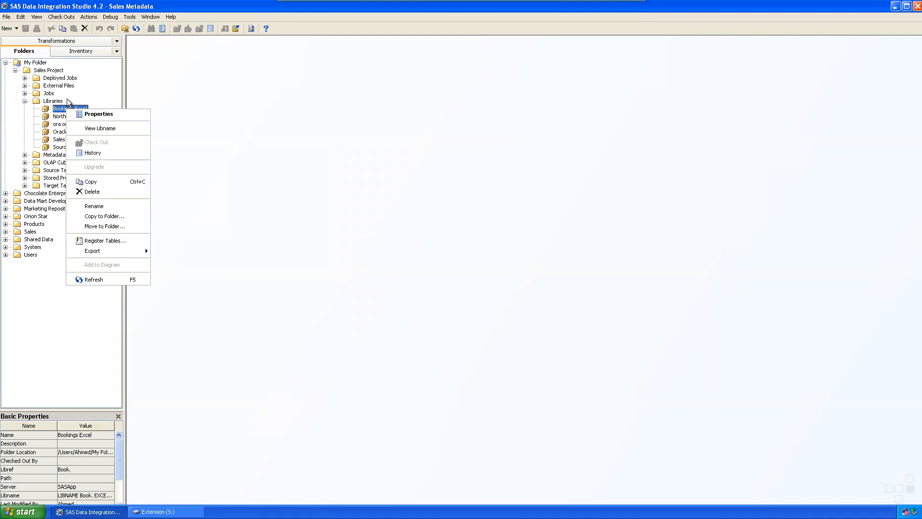
left_click(278, 138)
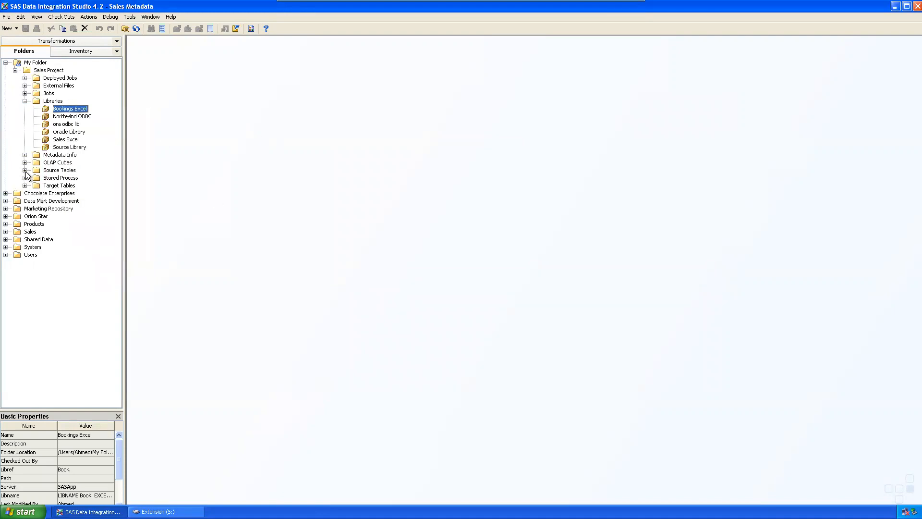
Start a new library in the Target Tables folder and choose SAS BASE Library as its type.
left_click(25, 185)
left_click(52, 185)
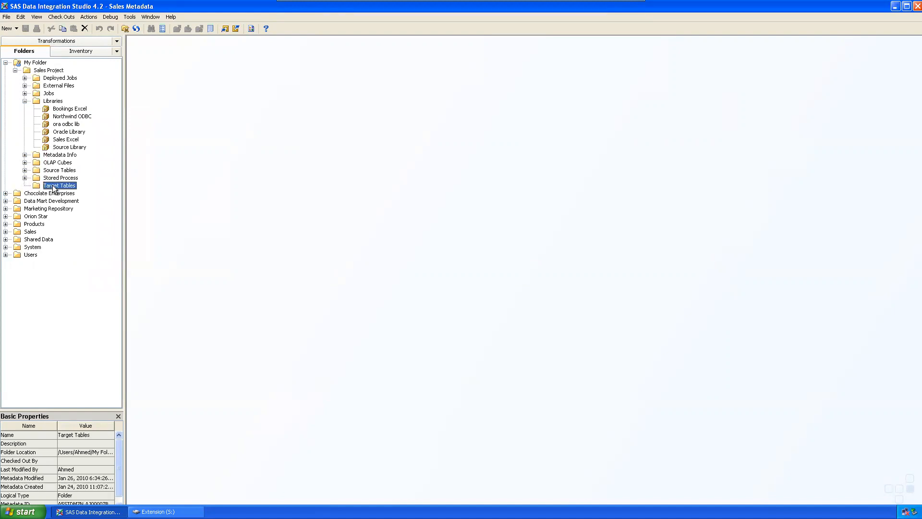
right_click(74, 185)
mouse_move(120, 218)
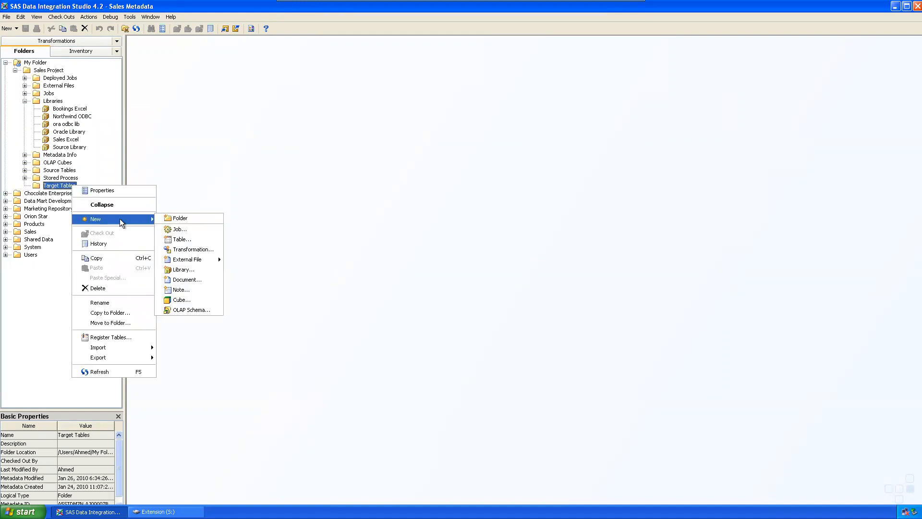
left_click(189, 269)
left_click_drag(359, 125, 294, 111)
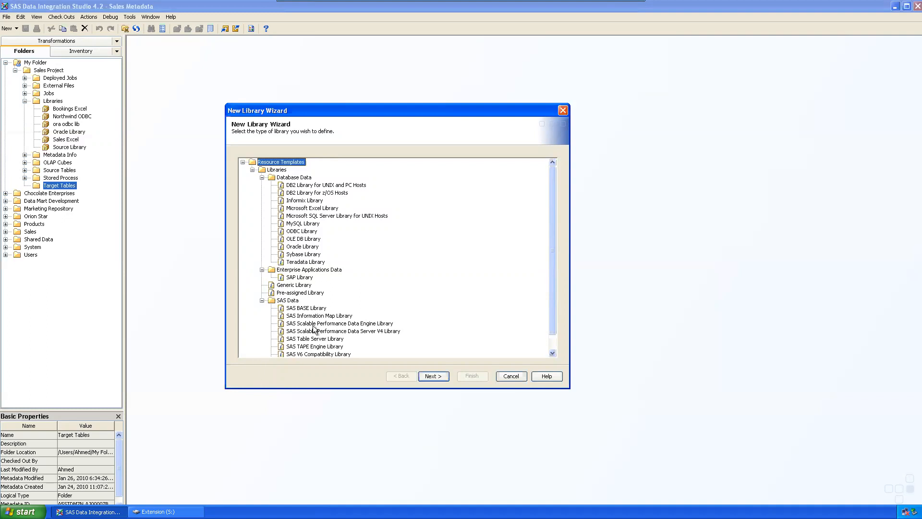
left_click(318, 308)
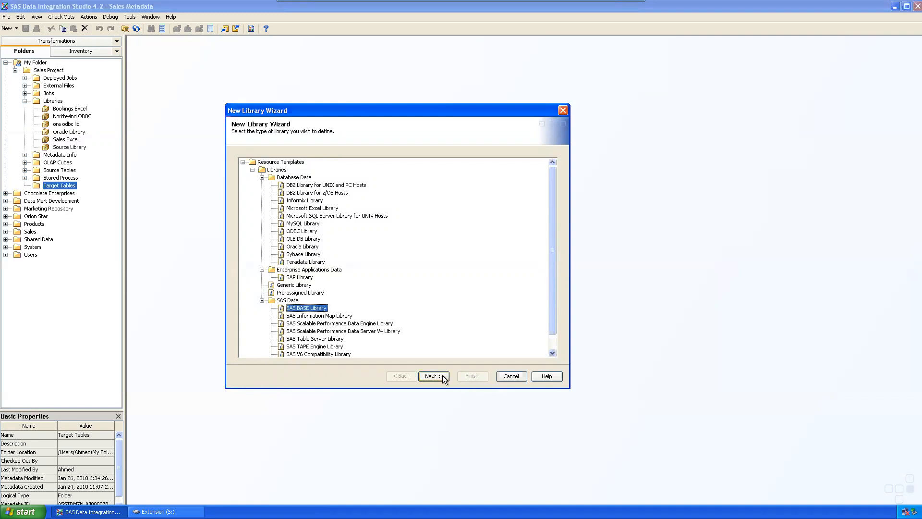
left_click(442, 376)
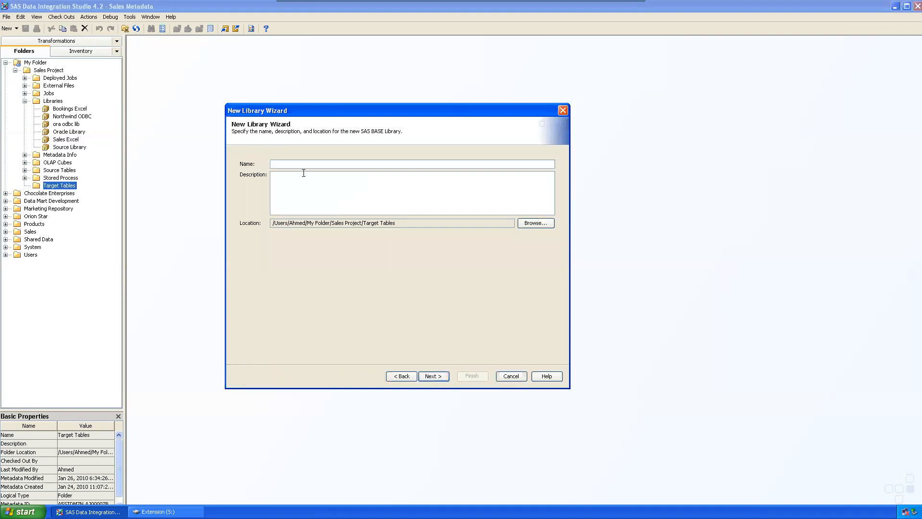
Name the library Target Library and assign it to the SASMeta server.
type("Target K")
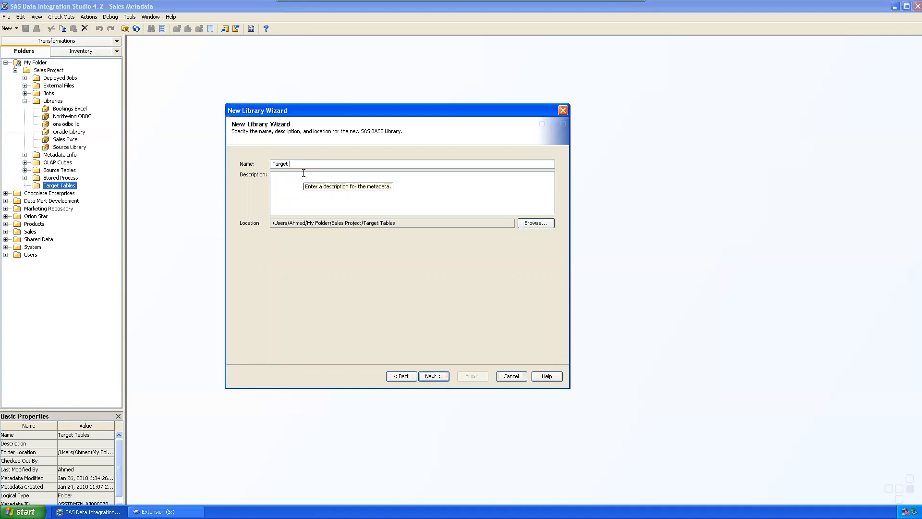
type("ibrary")
key("Return")
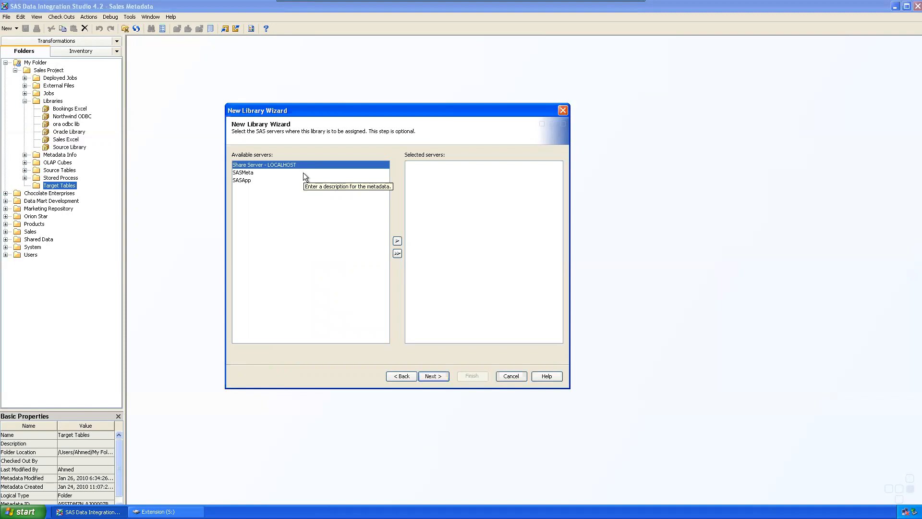
left_click(288, 173)
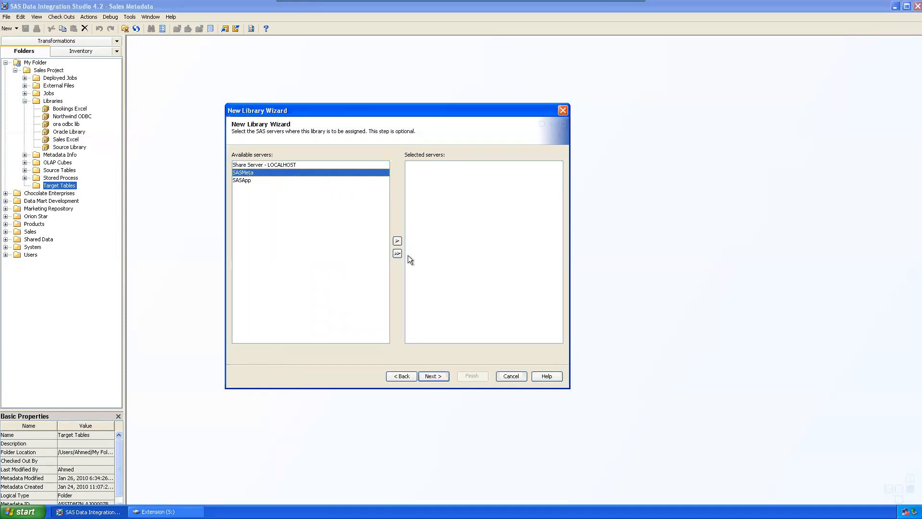
left_click(398, 240)
left_click(437, 376)
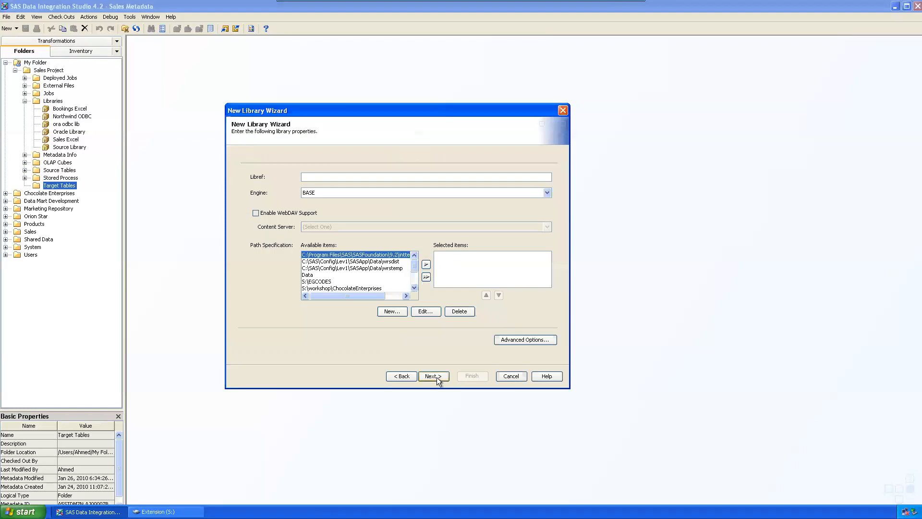
Set the library's libref to Target and add the S:\Target folder as its path specification.
type("Target")
left_click(399, 313)
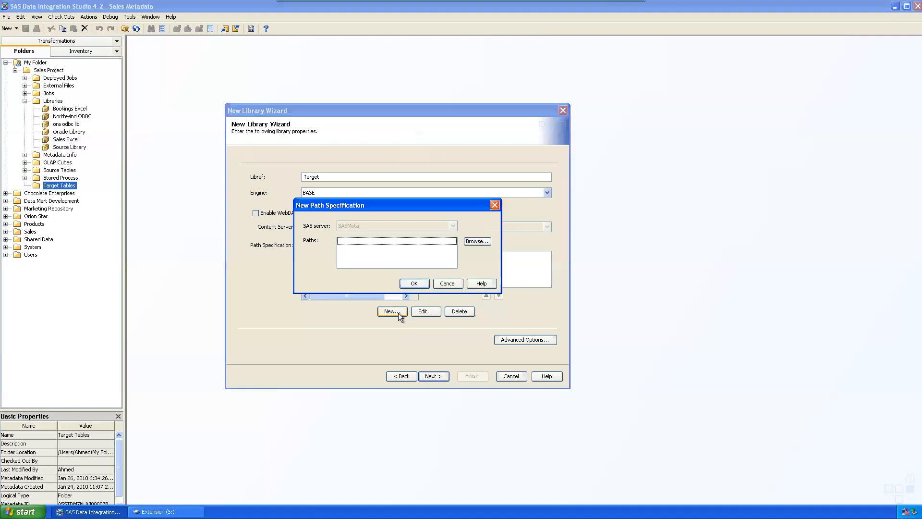
left_click(470, 242)
left_click(373, 244)
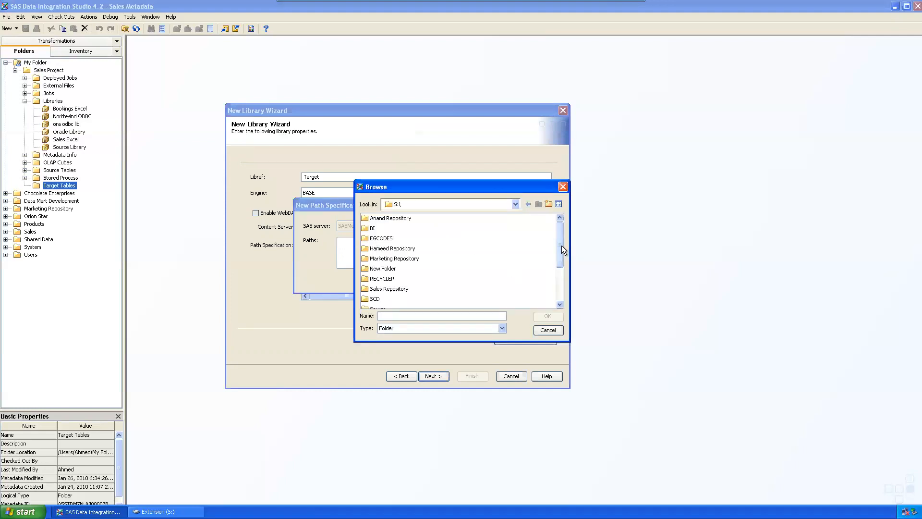
left_click_drag(563, 249, 545, 295)
double_click(382, 283)
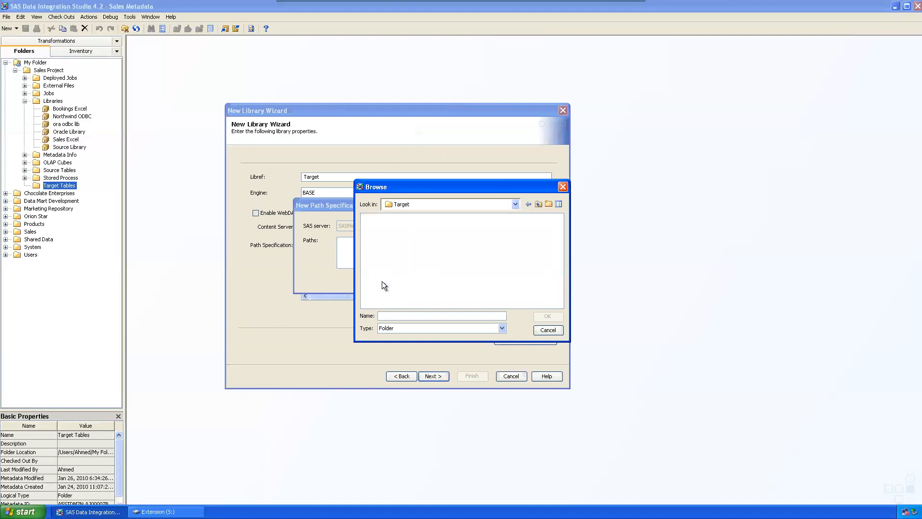
left_click(530, 205)
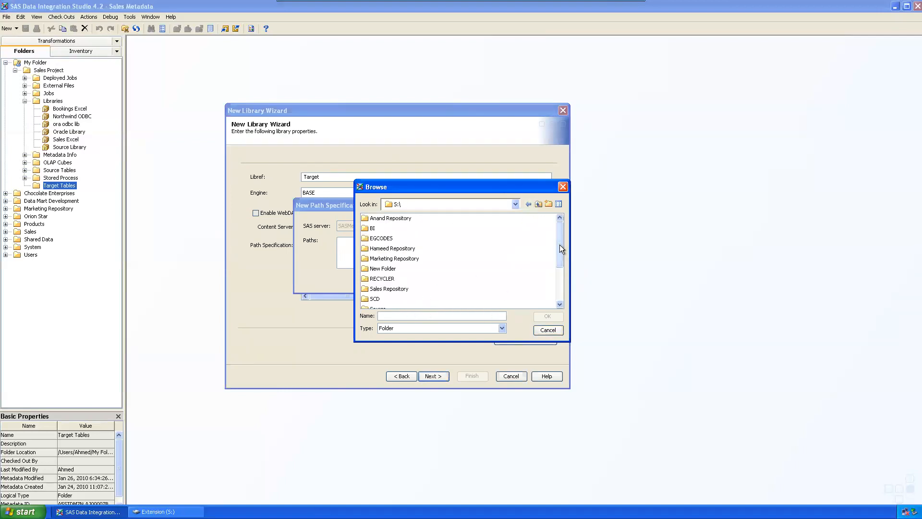
left_click_drag(560, 244, 462, 289)
left_click(380, 283)
left_click(546, 316)
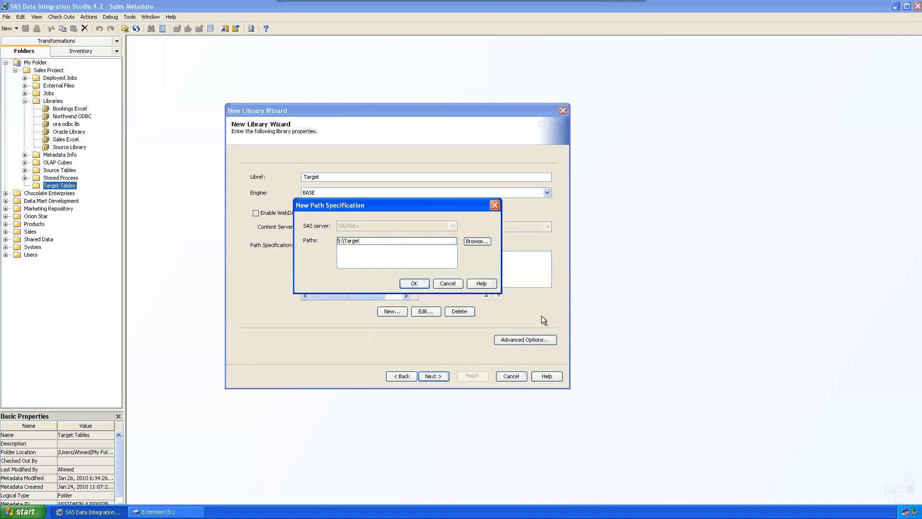
left_click(420, 284)
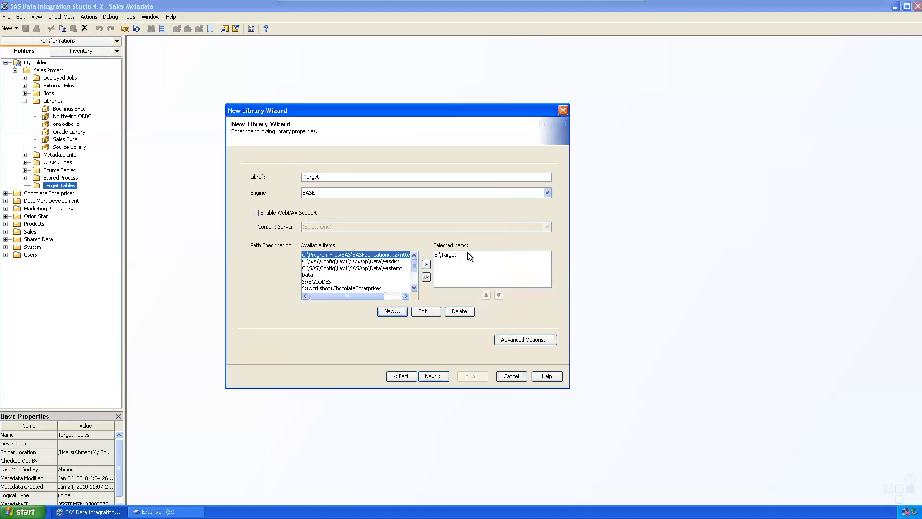
Finish creating the target library and move it from the Target Tables folder into the Libraries folder.
left_click(433, 376)
left_click(473, 376)
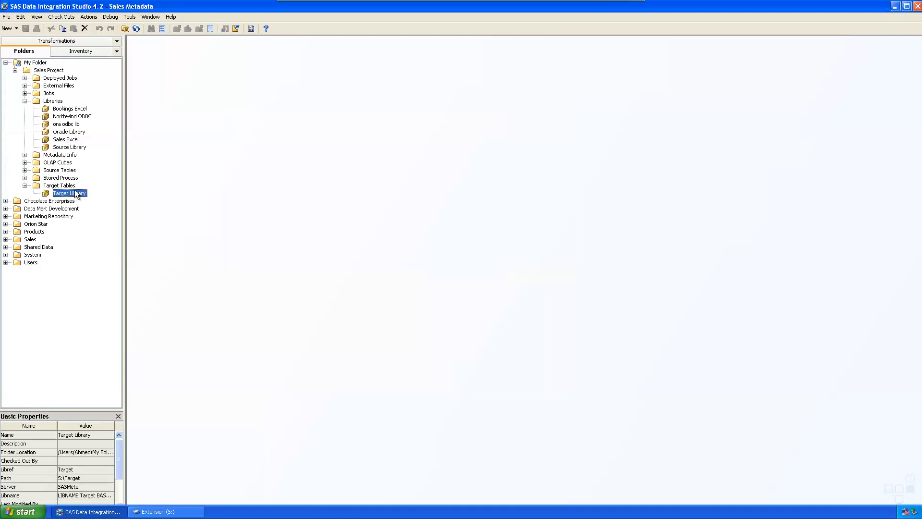
left_click_drag(68, 193, 51, 102)
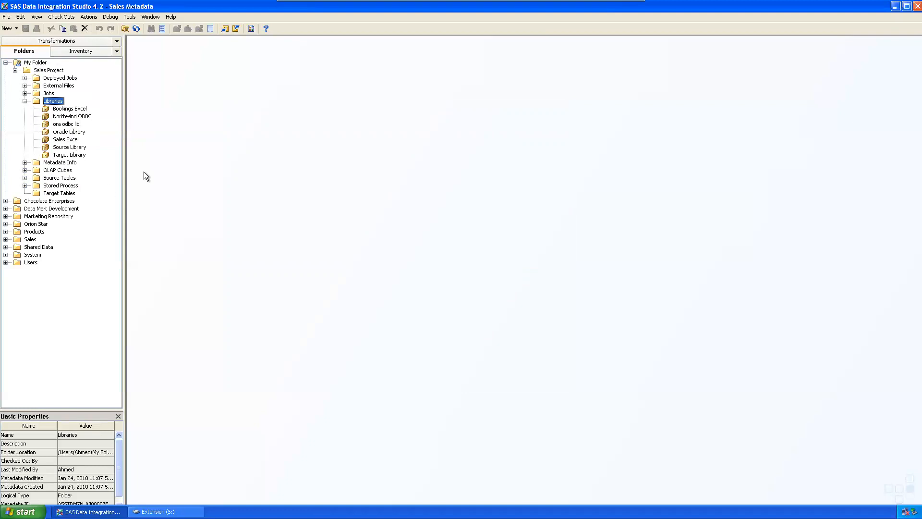
right_click(64, 193)
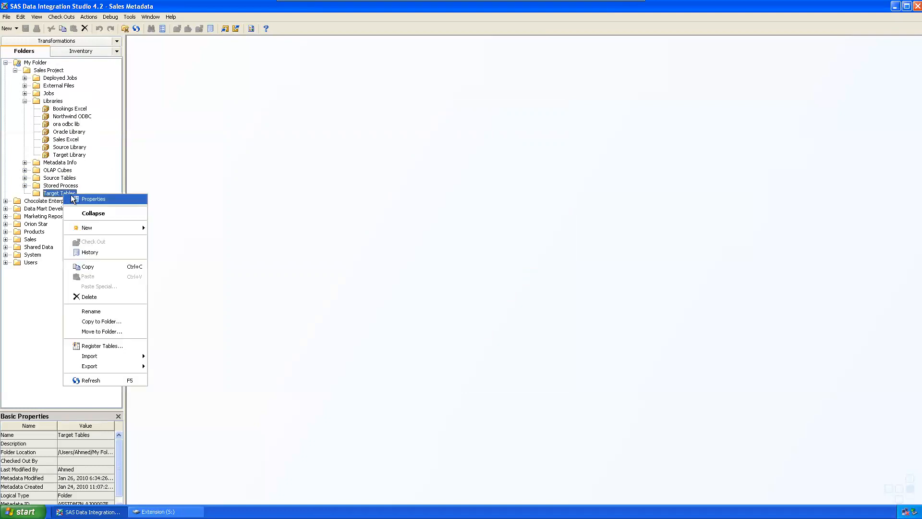
left_click(110, 332)
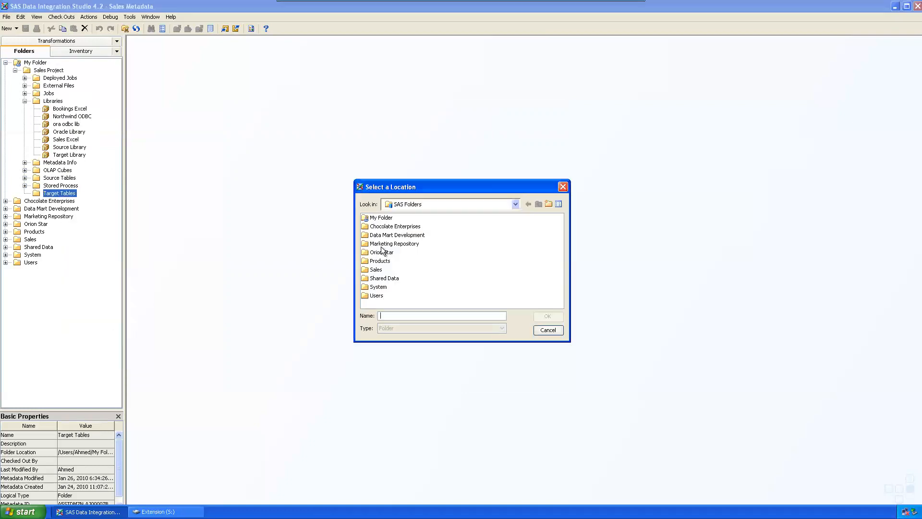
left_click(563, 186)
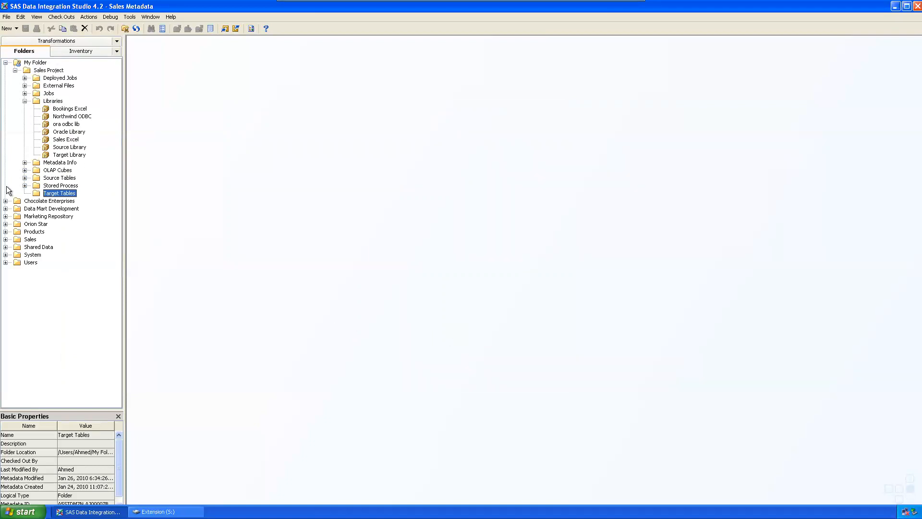
Select Target Library, then inspect the contents of the S:\Target folder in Windows Explorer.
left_click(66, 155)
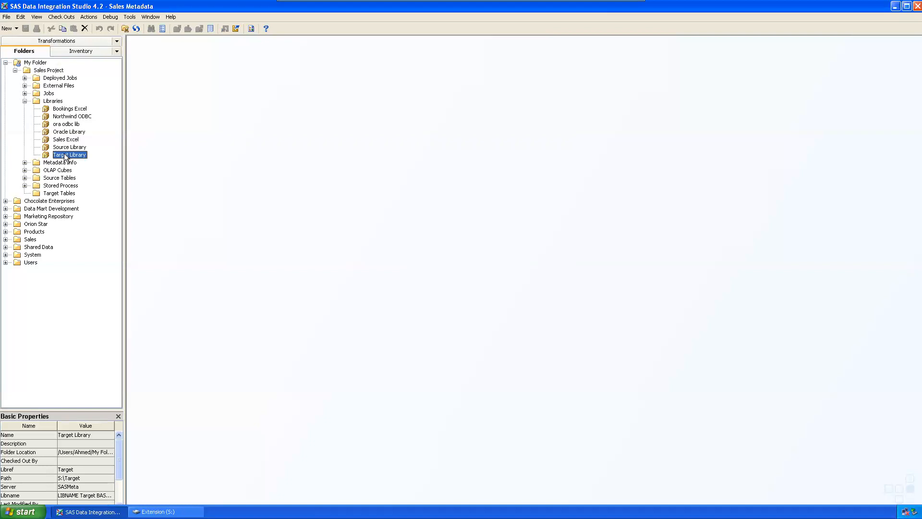
left_click(156, 511)
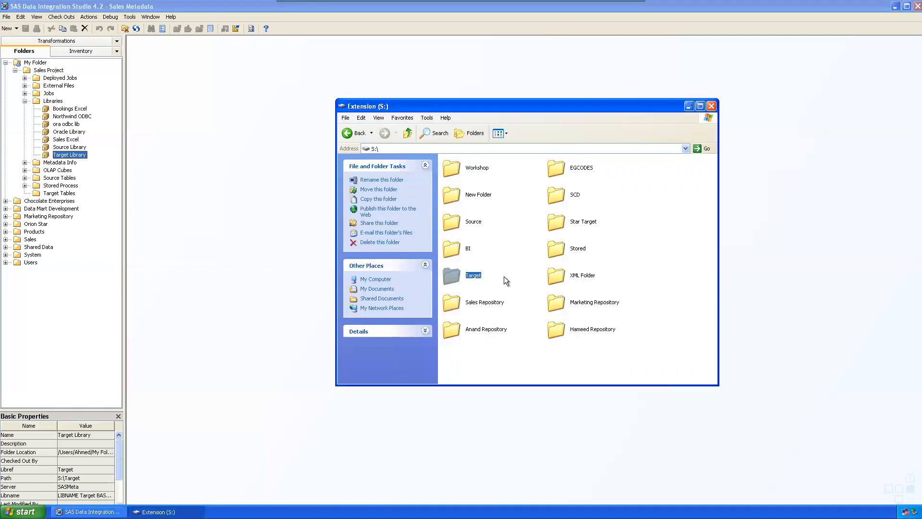
double_click(472, 276)
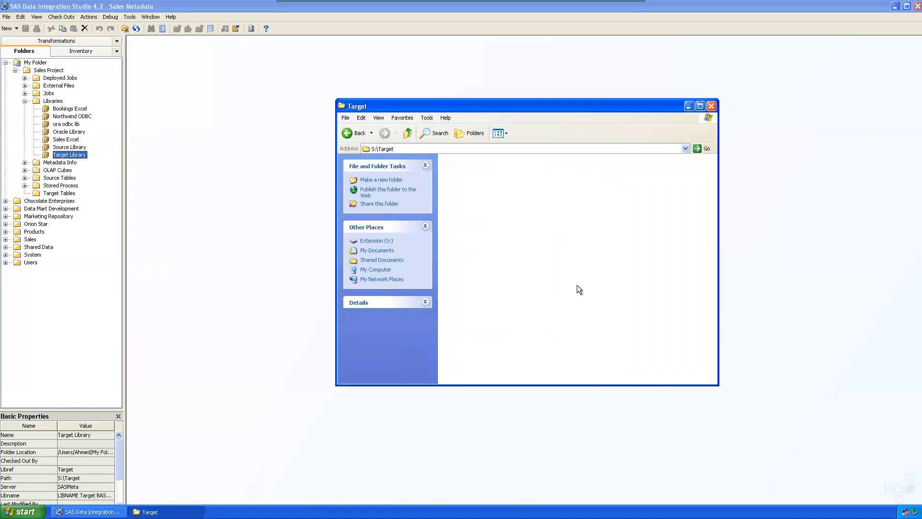
left_click(407, 133)
left_click(688, 106)
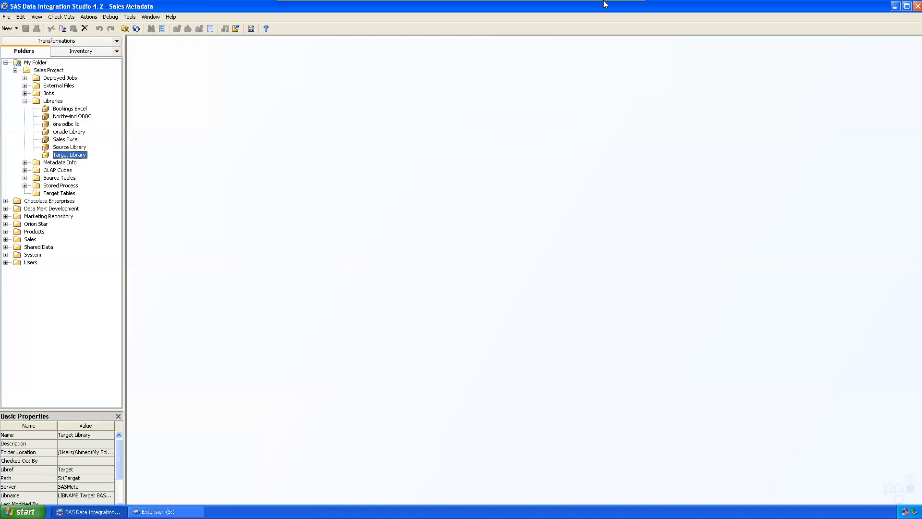
Switch to the SAS DI Tasks document in Word and colour the heading "2. Define the Target" red.
left_click(619, 7)
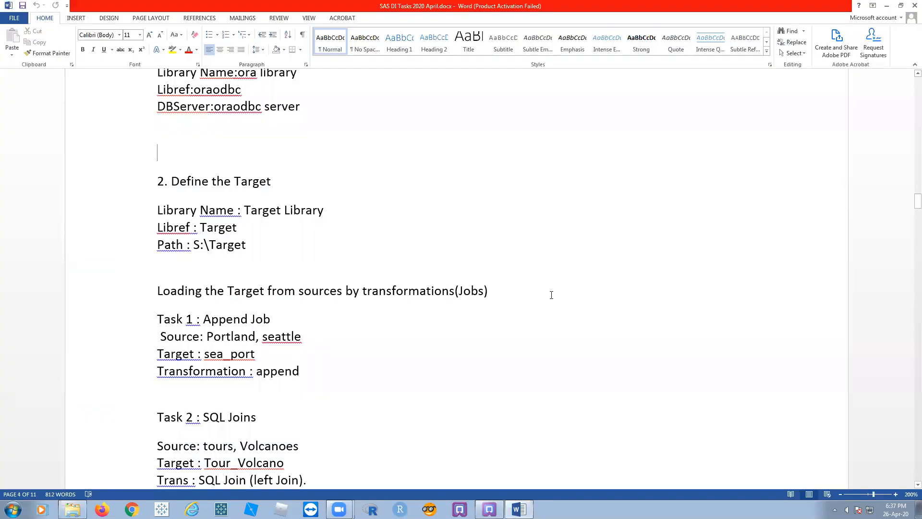
left_click(601, 283)
scroll(601, 283, "down", 3)
scroll(597, 282, "up", 3)
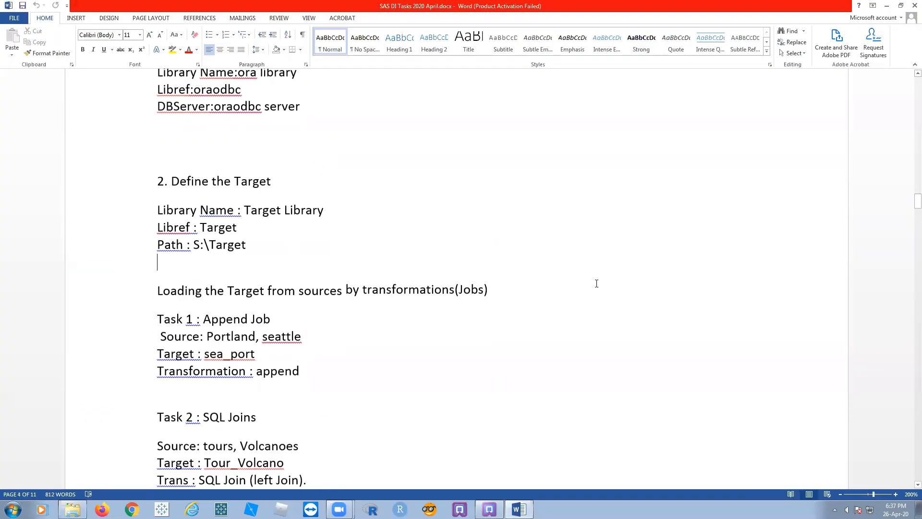
left_click_drag(192, 150, 160, 253)
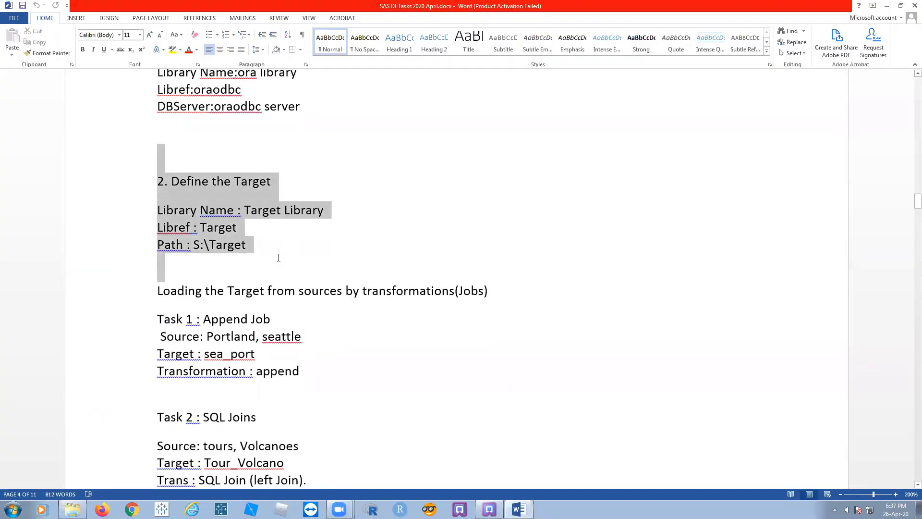
left_click(288, 184)
left_click_drag(288, 185, 158, 185)
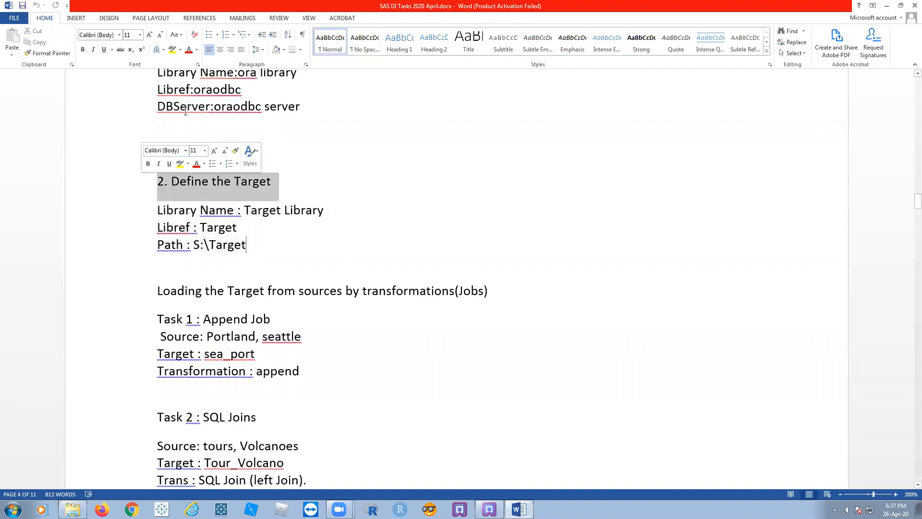
left_click(197, 50)
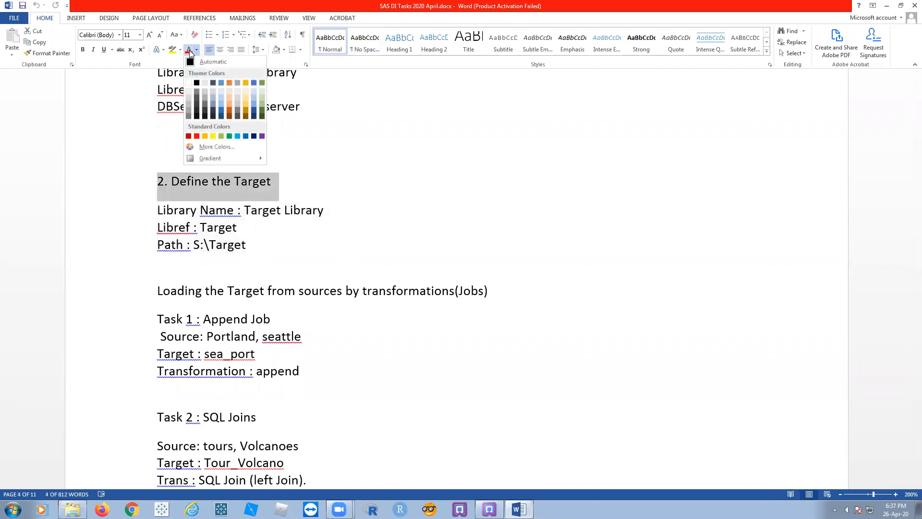
left_click(198, 136)
left_click(431, 185)
Colour the heading "Loading the Target from sources by transformations(Jobs)" red.
scroll(428, 178, "down", 2)
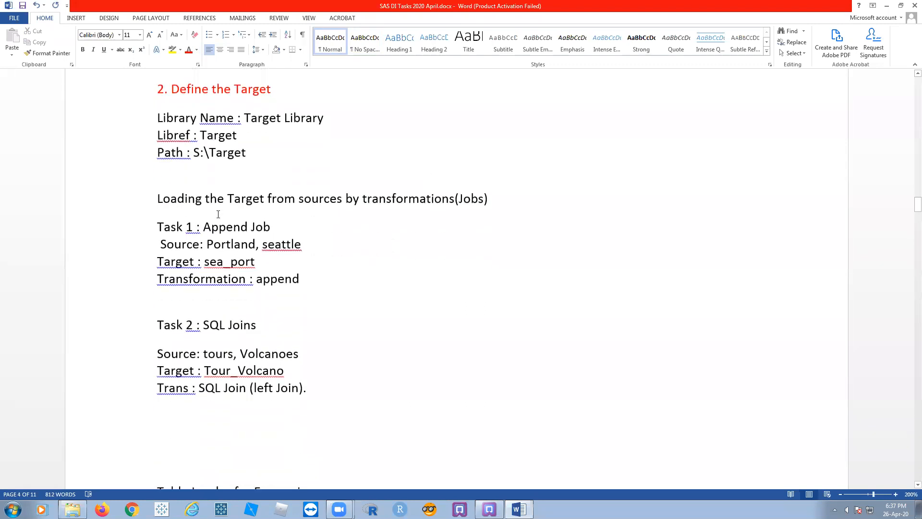
left_click_drag(170, 197, 505, 197)
left_click(188, 50)
left_click(465, 340)
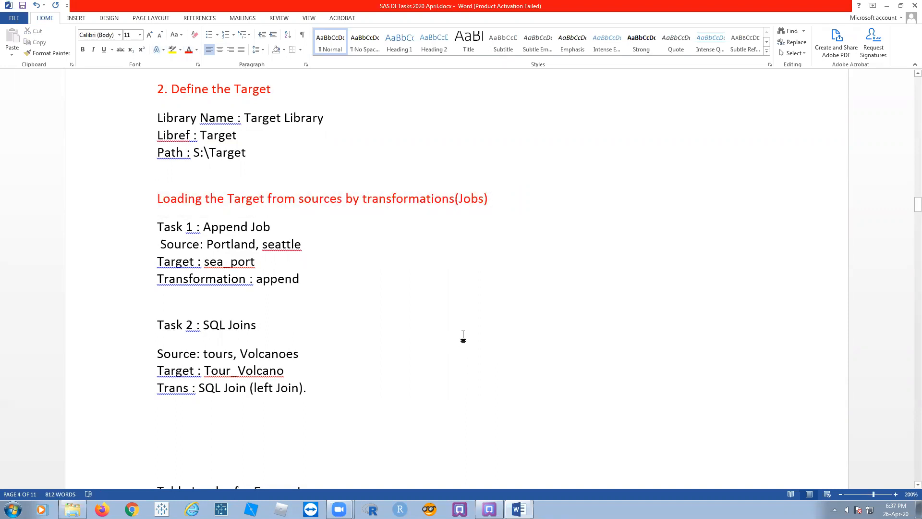
left_click(491, 199)
left_click(439, 260)
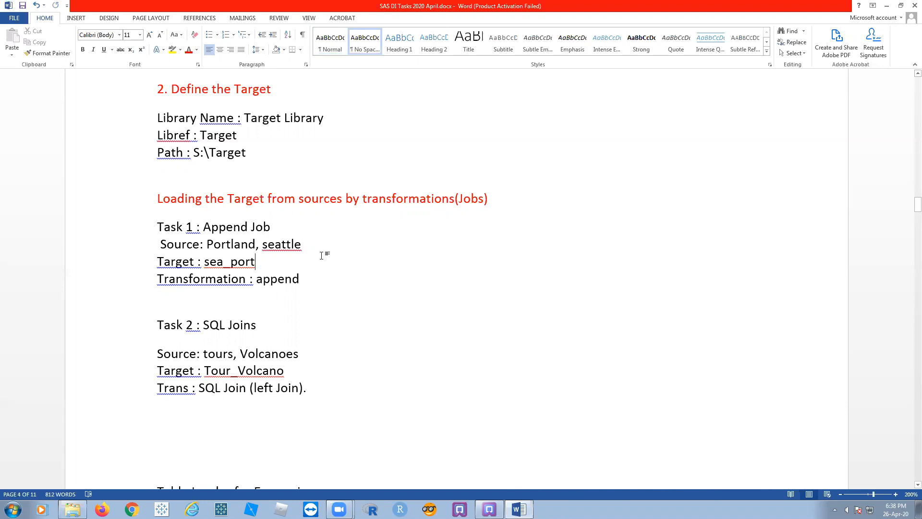
Switch back to SAS Data Integration Studio and examine the transformations in the Access, Analysis, Change Data Capture, Control, Data, Data Quality and SPD Server categories.
left_click(489, 510)
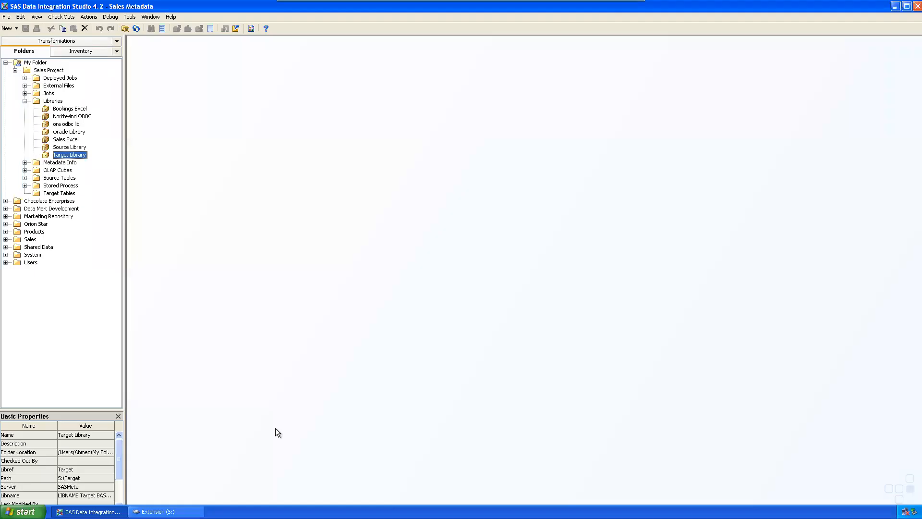
left_click(64, 41)
left_click(6, 63)
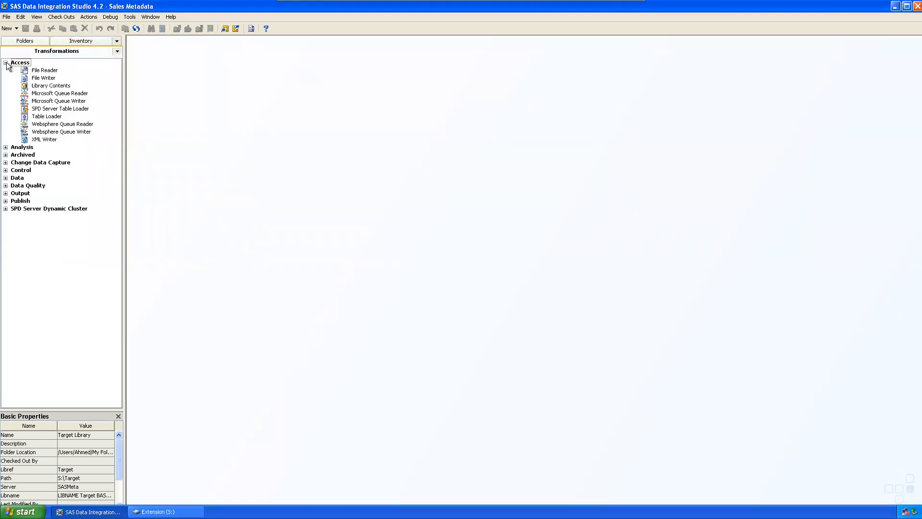
left_click(6, 147)
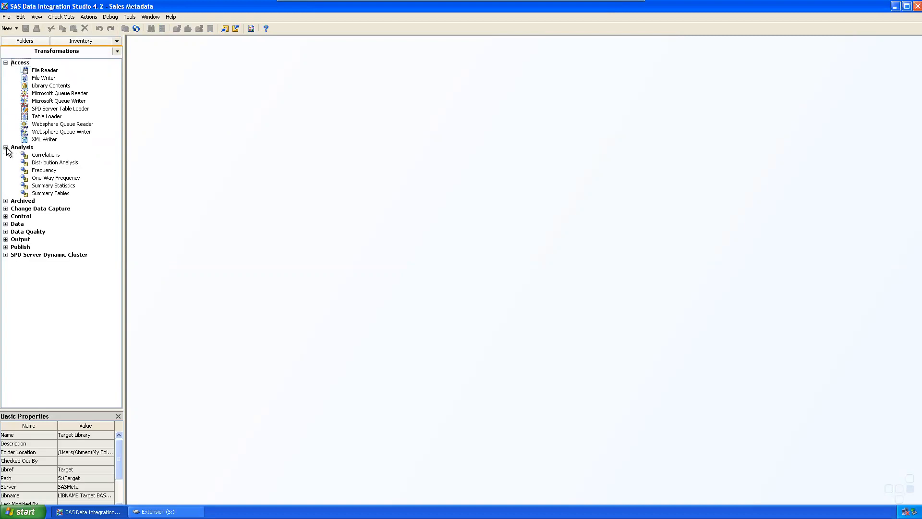
left_click(5, 208)
left_click(5, 208)
left_click(6, 216)
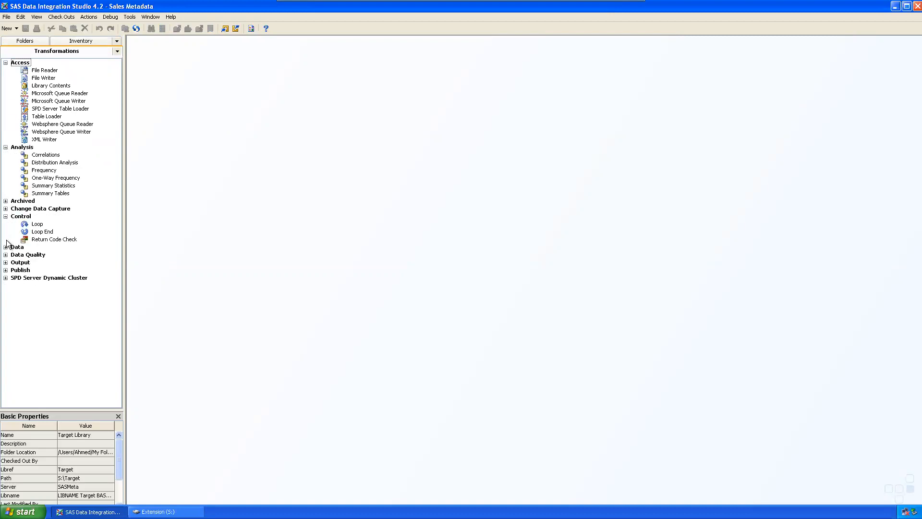
left_click(6, 247)
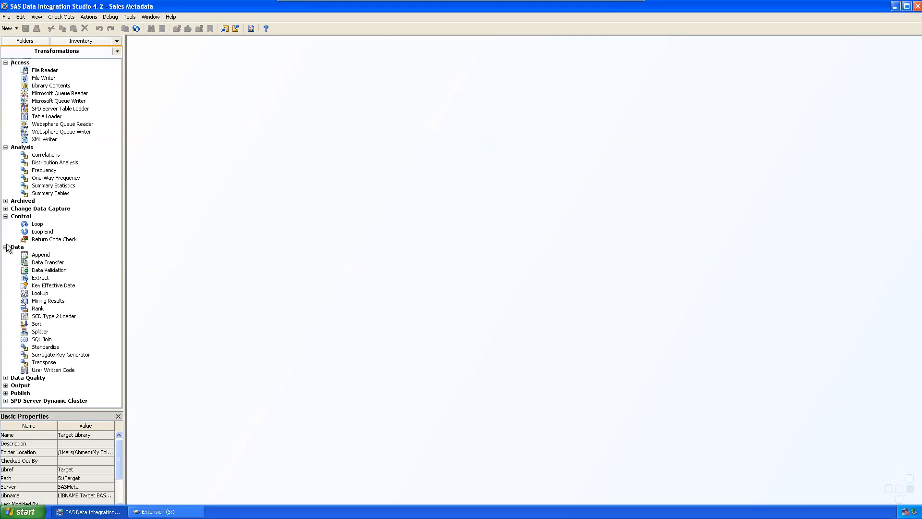
left_click(5, 377)
left_click_drag(118, 341, 116, 361)
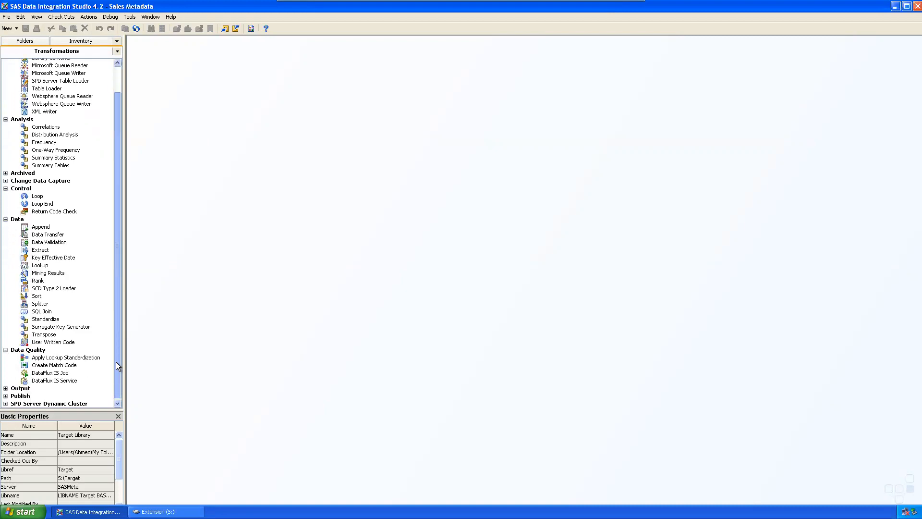
left_click(6, 403)
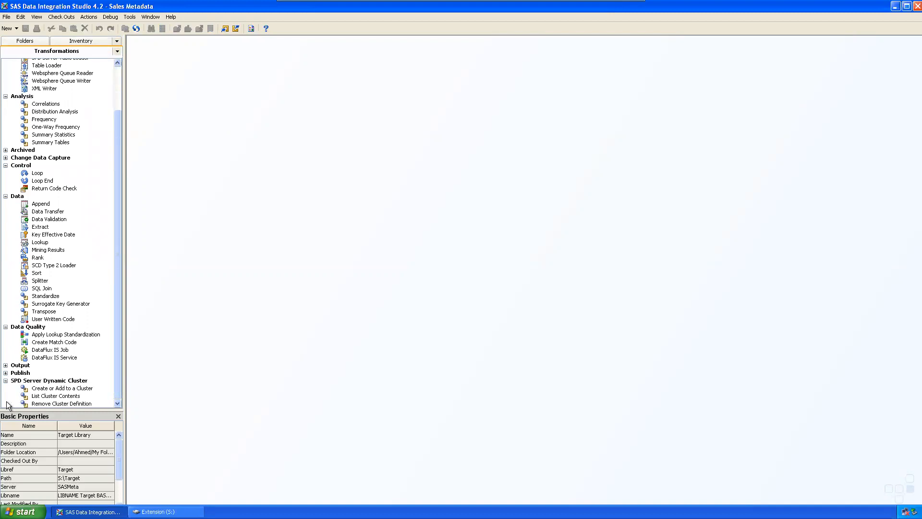
left_click(6, 380)
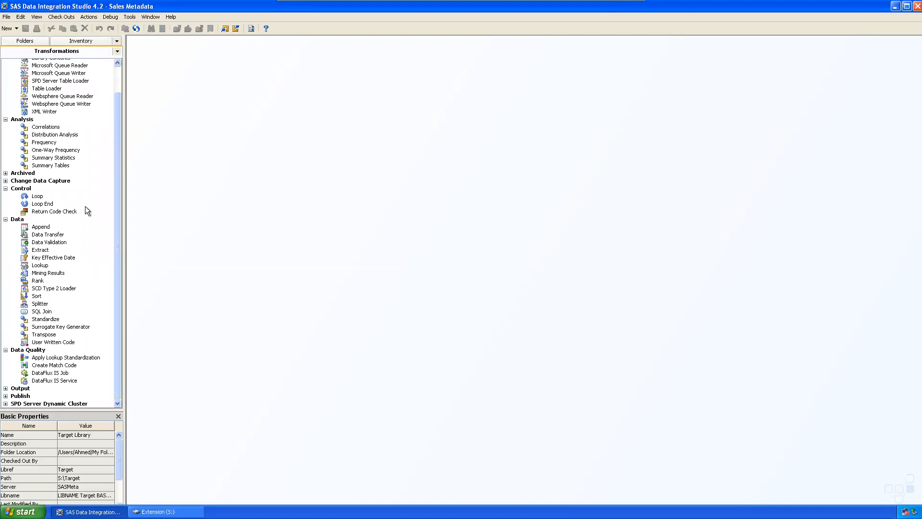
left_click_drag(116, 168, 116, 99)
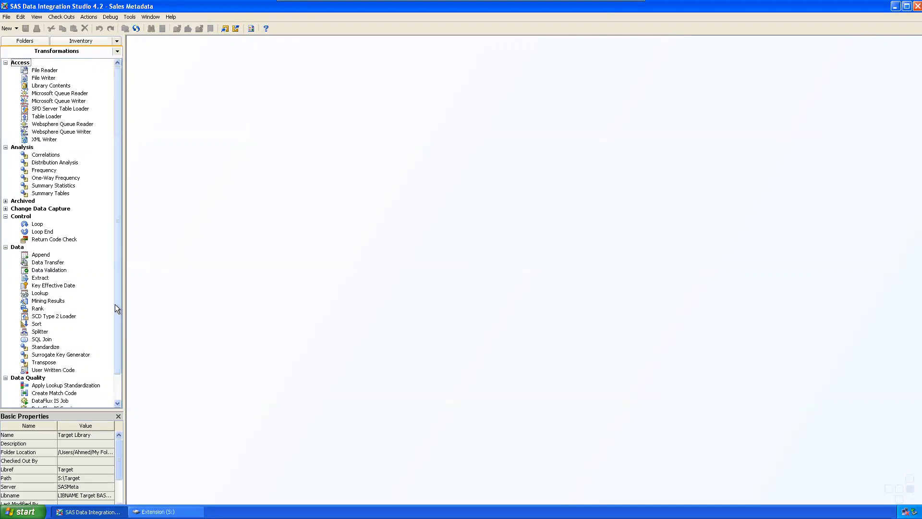
left_click_drag(120, 304, 120, 275)
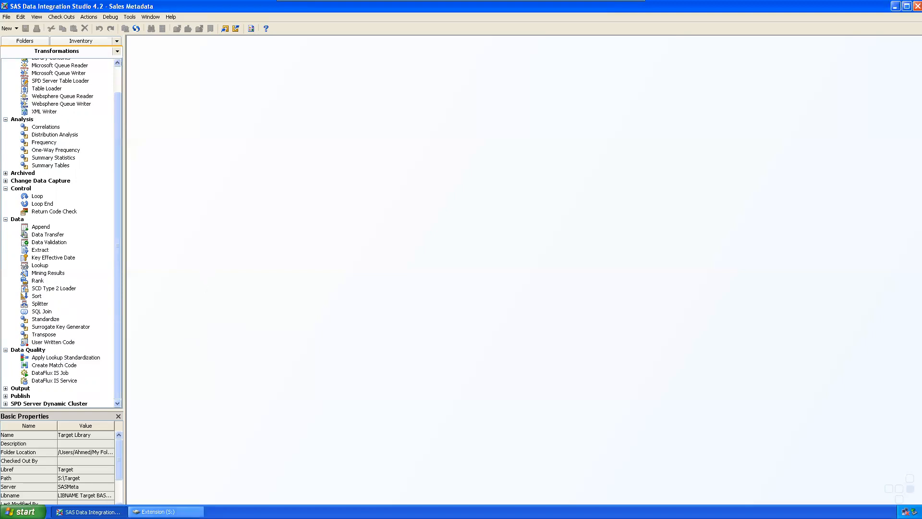
left_click(159, 511)
left_click(158, 511)
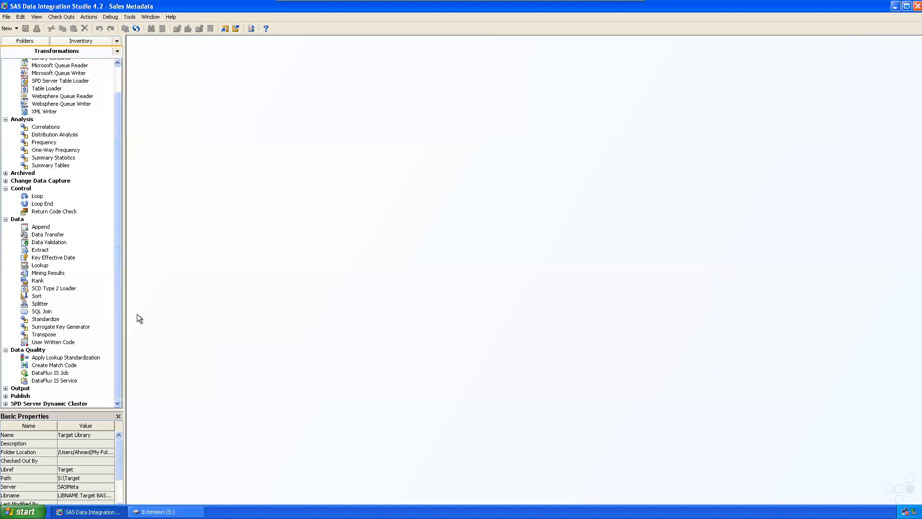
left_click_drag(120, 169, 119, 105)
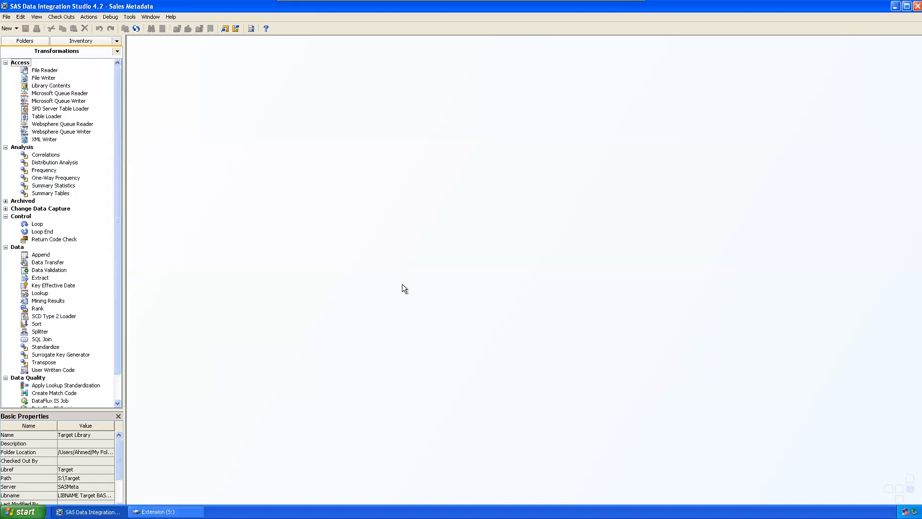
Select the Append transformation, then create a job named Append Job in the Sales Project's Jobs folder and maximise its diagram window.
left_click(40, 255)
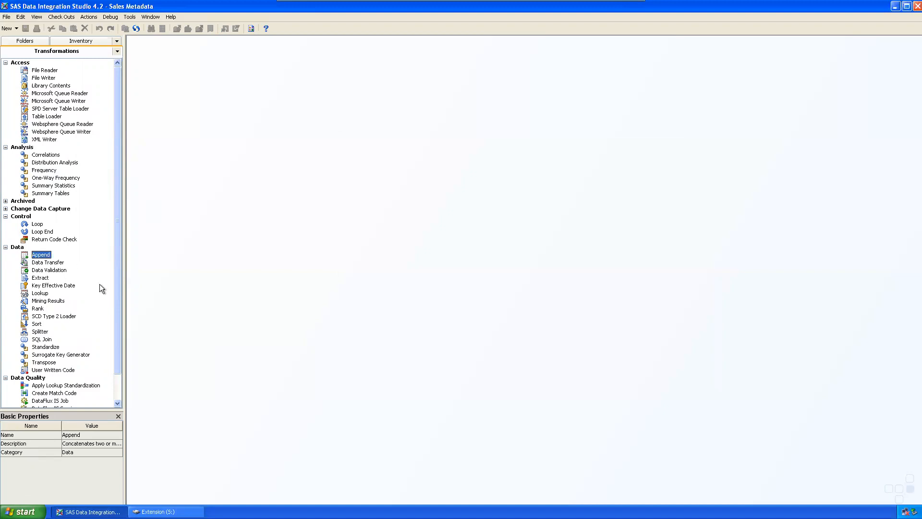
left_click(21, 41)
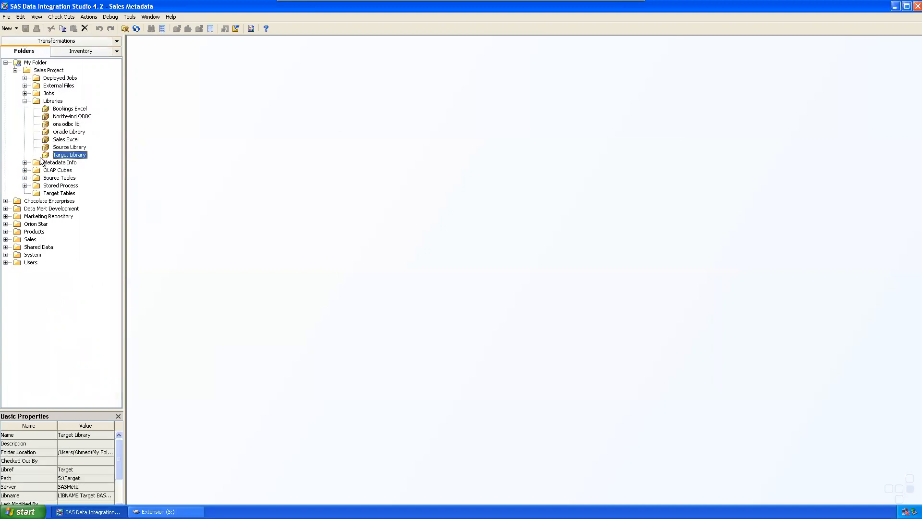
left_click(25, 101)
left_click(50, 93)
right_click(51, 94)
mouse_move(85, 130)
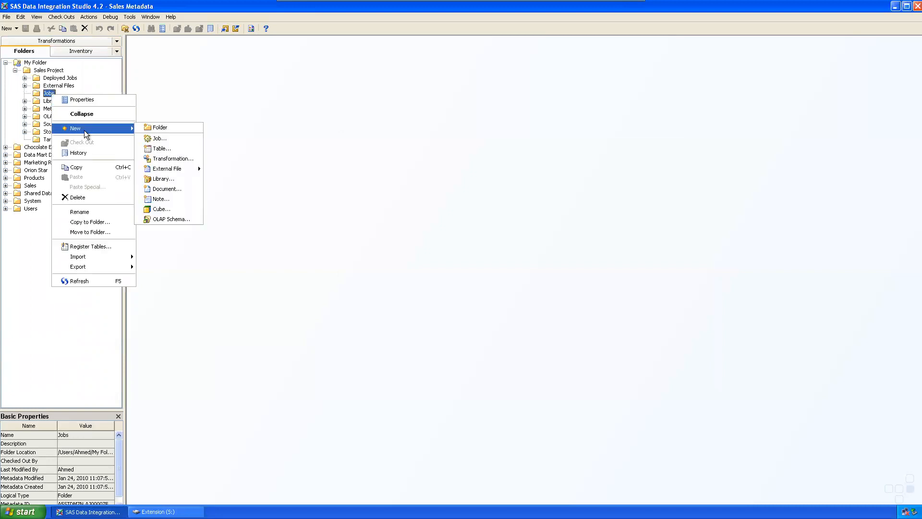
left_click(163, 139)
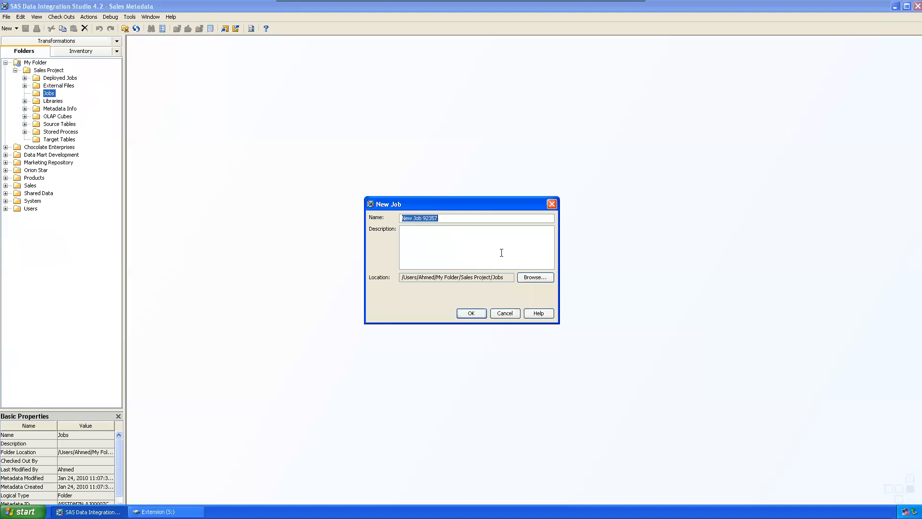
type("Append Job")
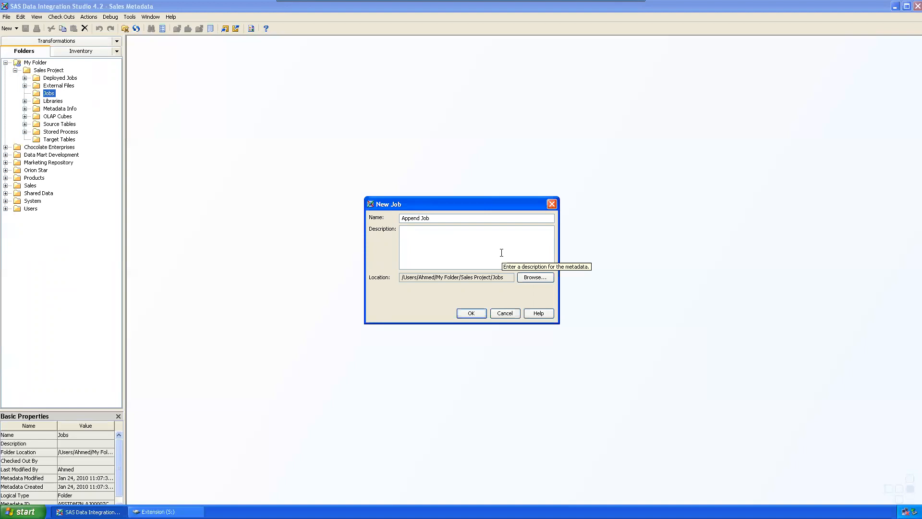
key("Return")
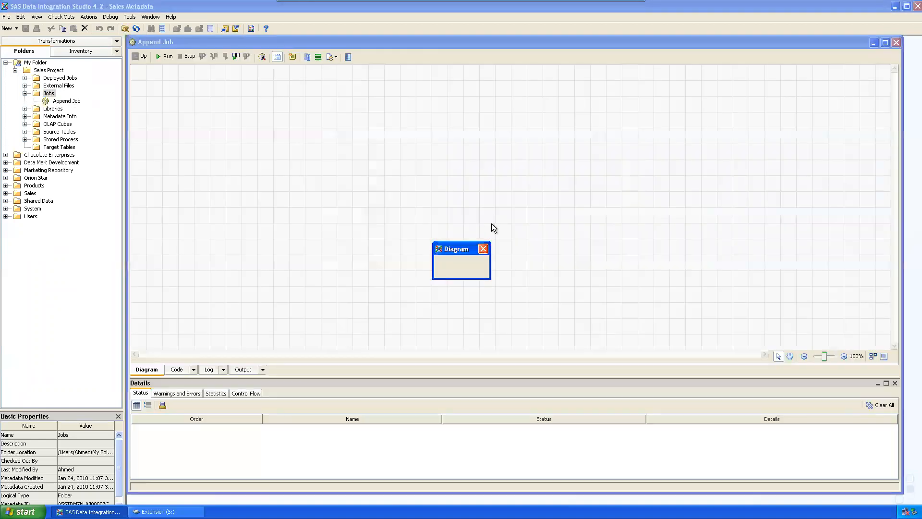
left_click(181, 41)
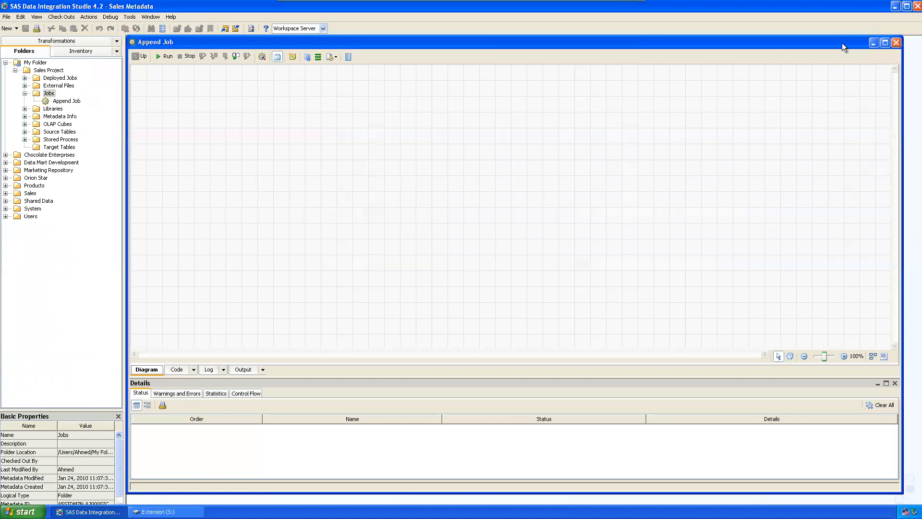
left_click(885, 42)
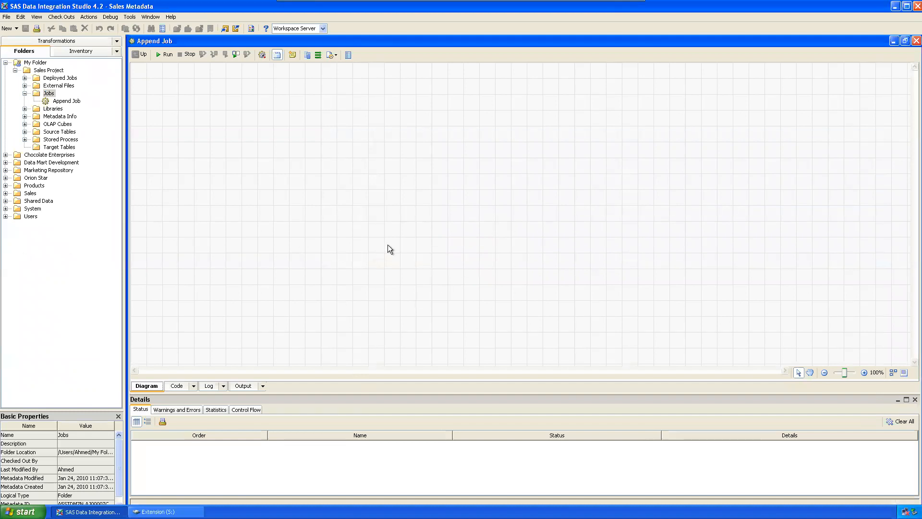
Open the data of the PORTLAND table from the Source Tables folder and examine its columns.
left_click(65, 102)
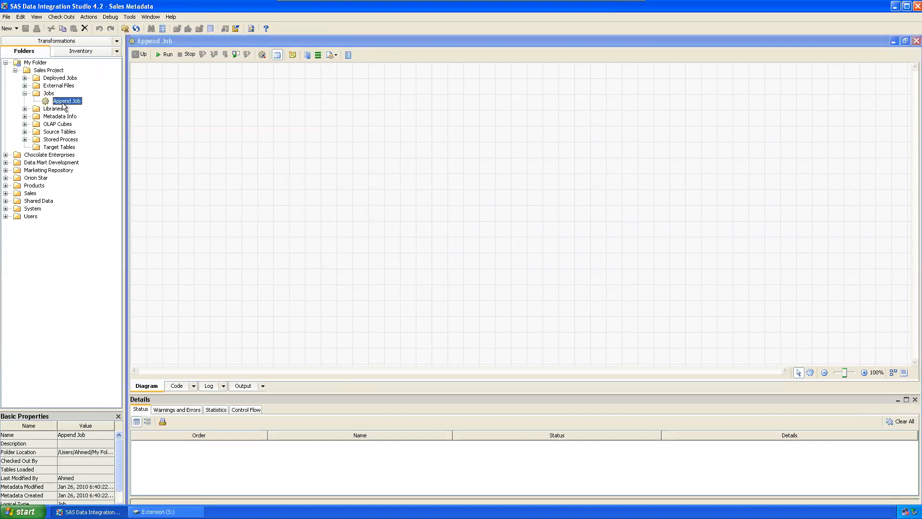
left_click(25, 132)
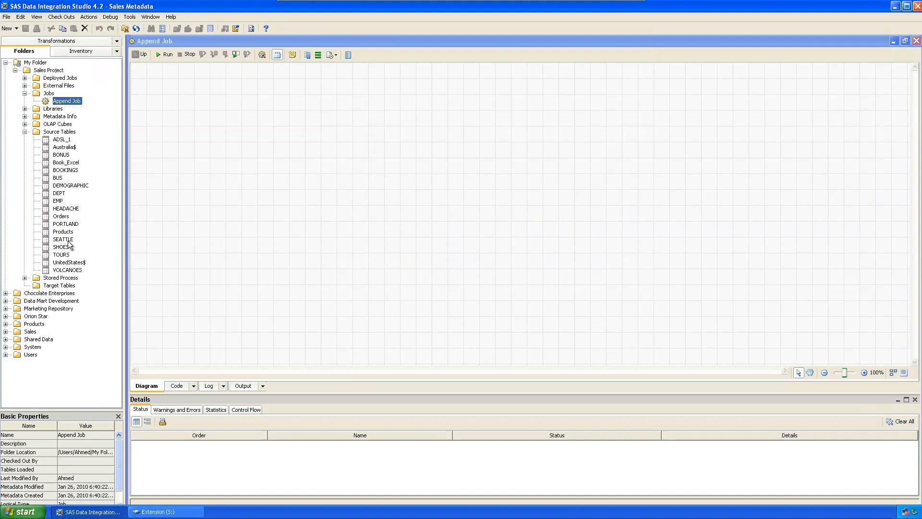
left_click(69, 240)
left_click(70, 224)
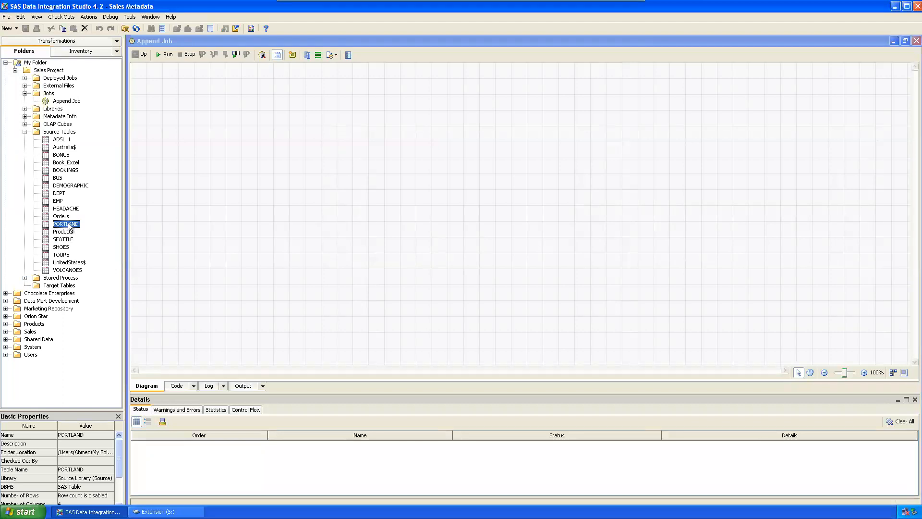
right_click(70, 224)
left_click(102, 237)
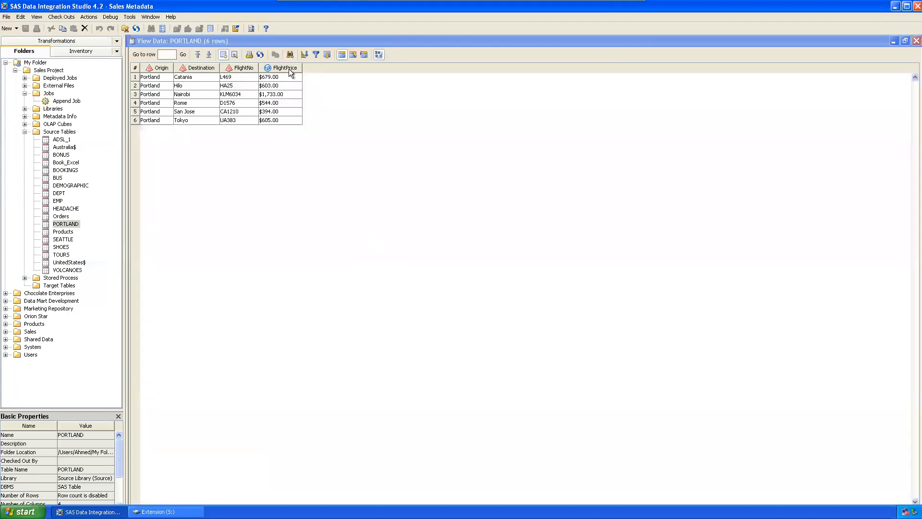
left_click(216, 43)
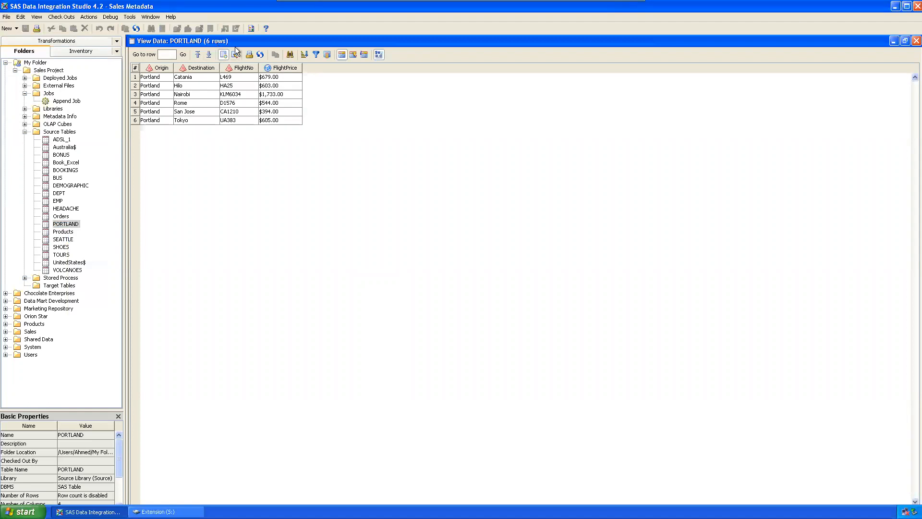
Open the SEATTLE source table's data and arrange its window below the PORTLAND data to compare both tables.
right_click(66, 239)
left_click(99, 253)
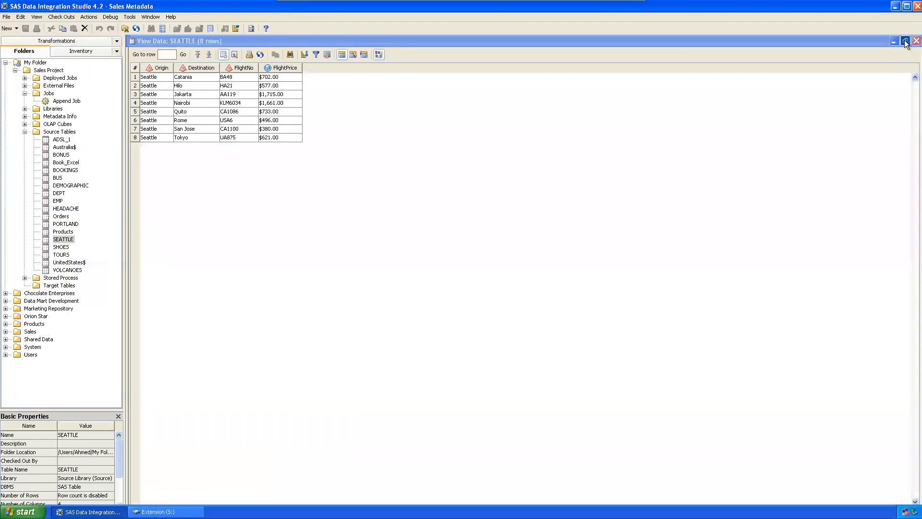
left_click(905, 42)
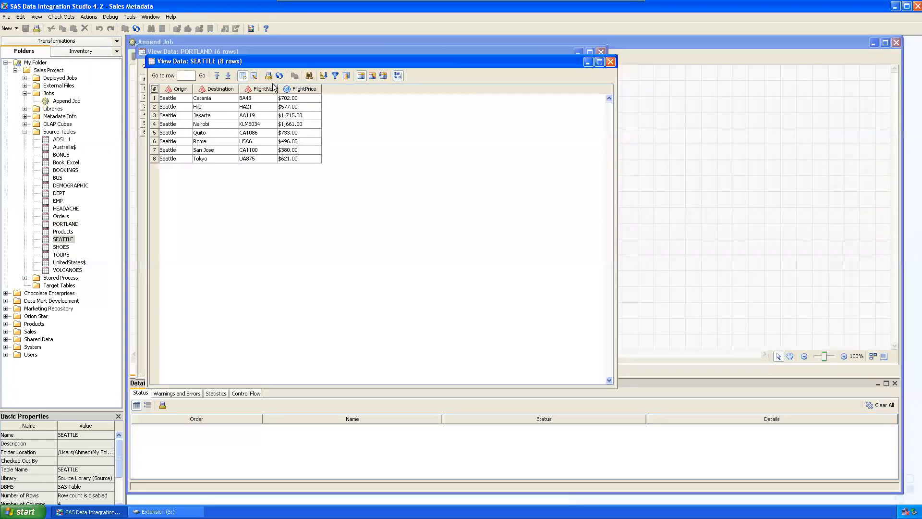
left_click_drag(281, 61, 281, 174)
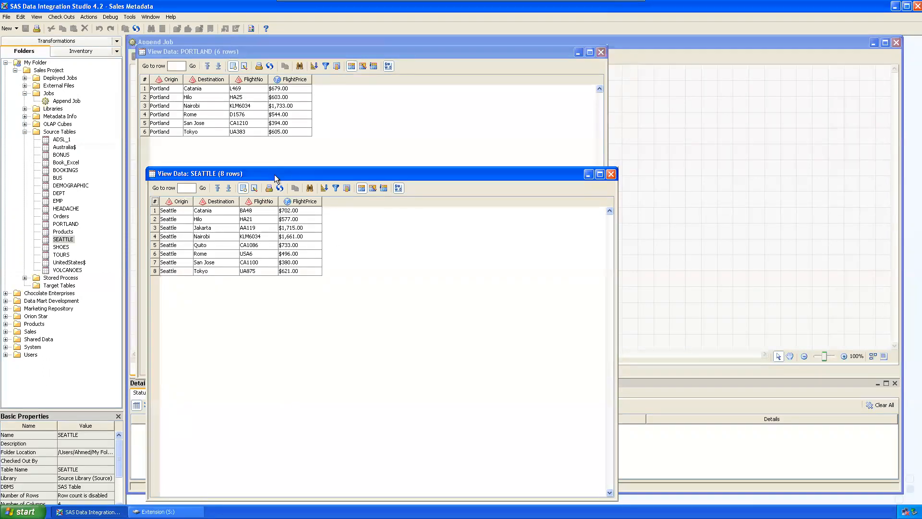
left_click_drag(275, 174, 269, 166)
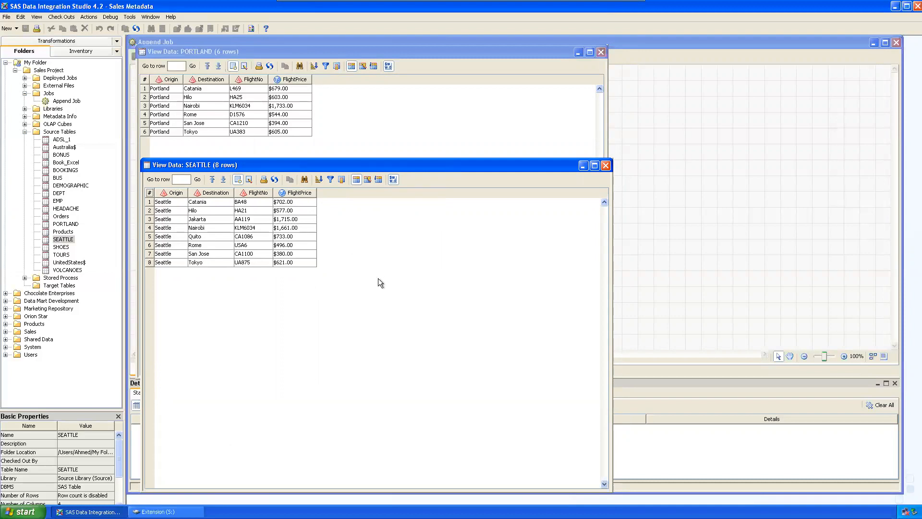
Switch to Windows Explorer, inspect the contents of the S:\Target folder, and minimise the window.
left_click(155, 512)
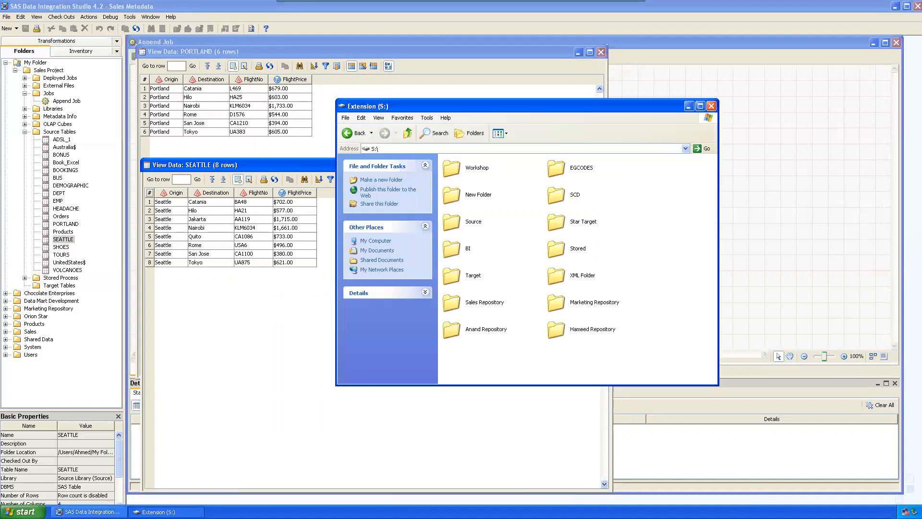
double_click(451, 276)
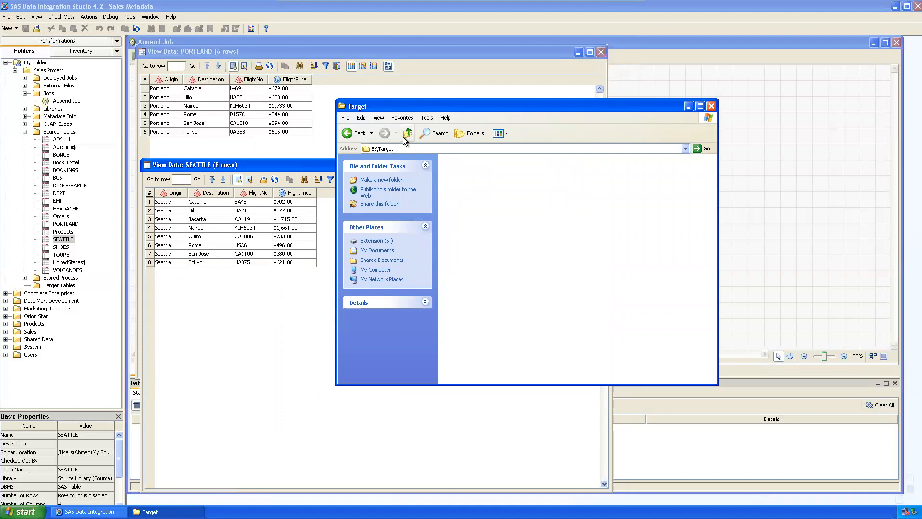
left_click(689, 105)
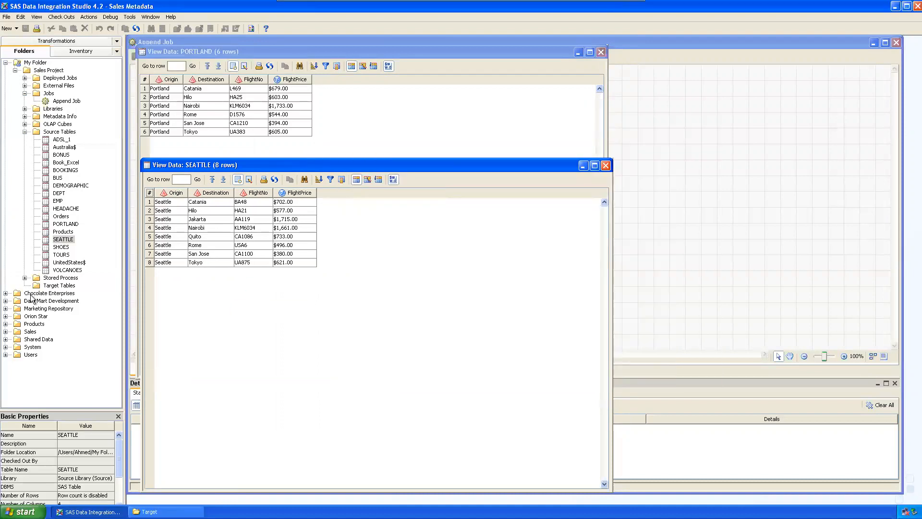
Start a new table named Sea_Port in the Sales Project's Target Tables folder.
left_click(25, 109)
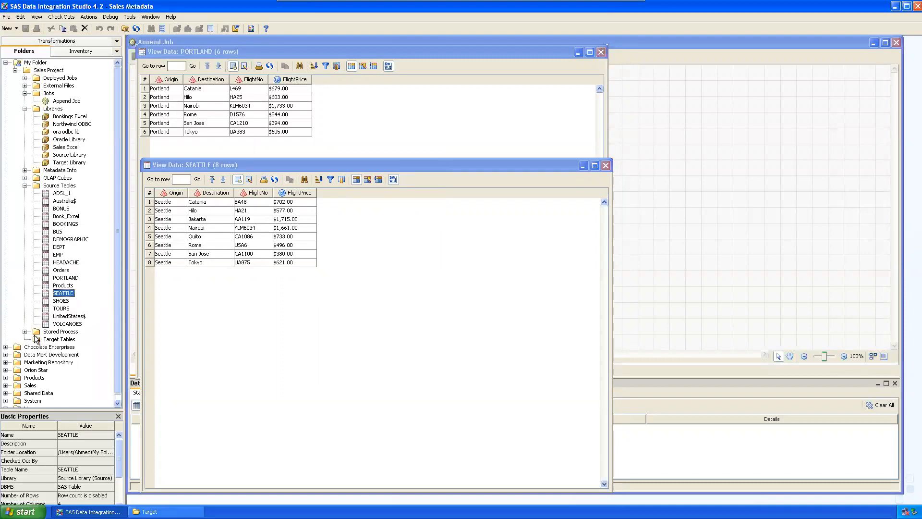
left_click(57, 339)
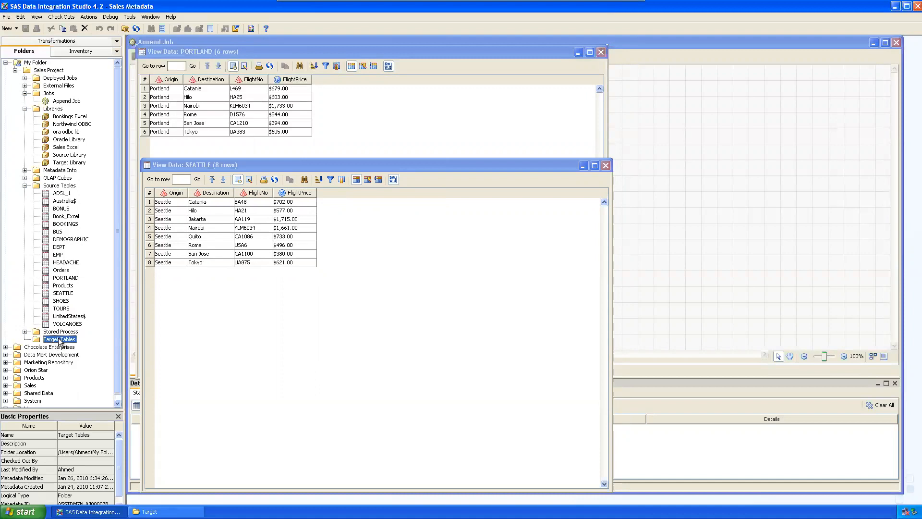
right_click(59, 340)
mouse_move(90, 347)
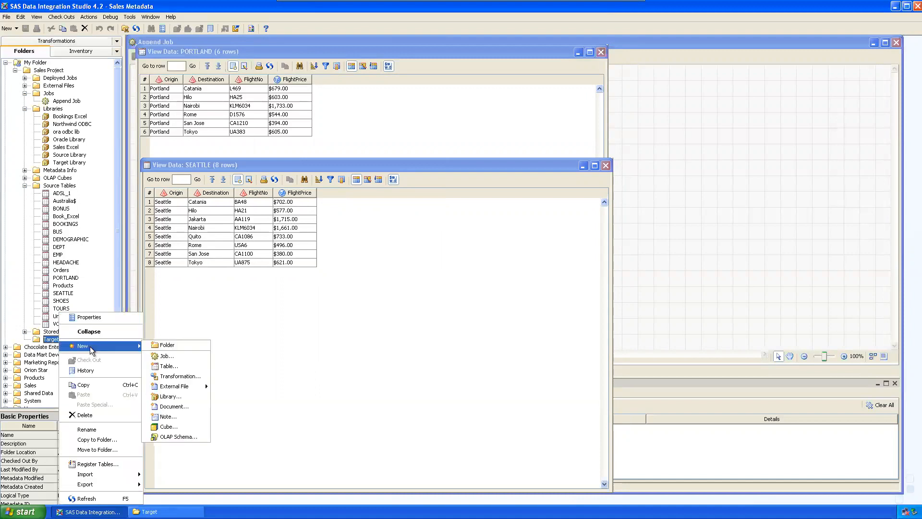
left_click(166, 366)
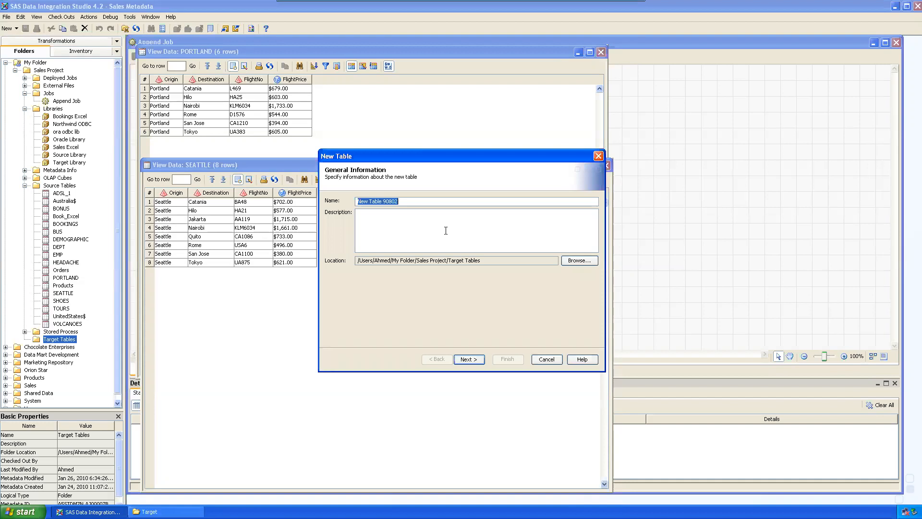
type("Sea_Port")
left_click(470, 361)
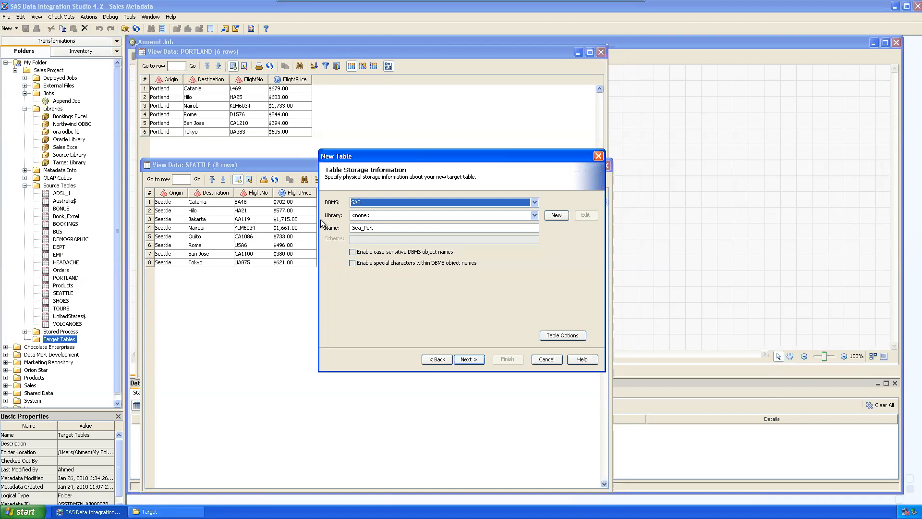
Store the new table in Target Library and proceed to its column selection.
left_click(399, 216)
scroll(537, 258, "down", 5)
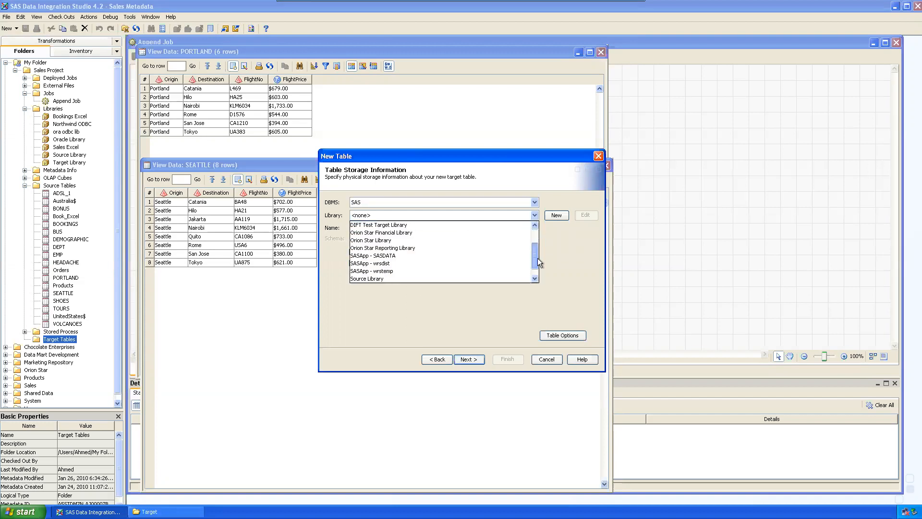
left_click(394, 278)
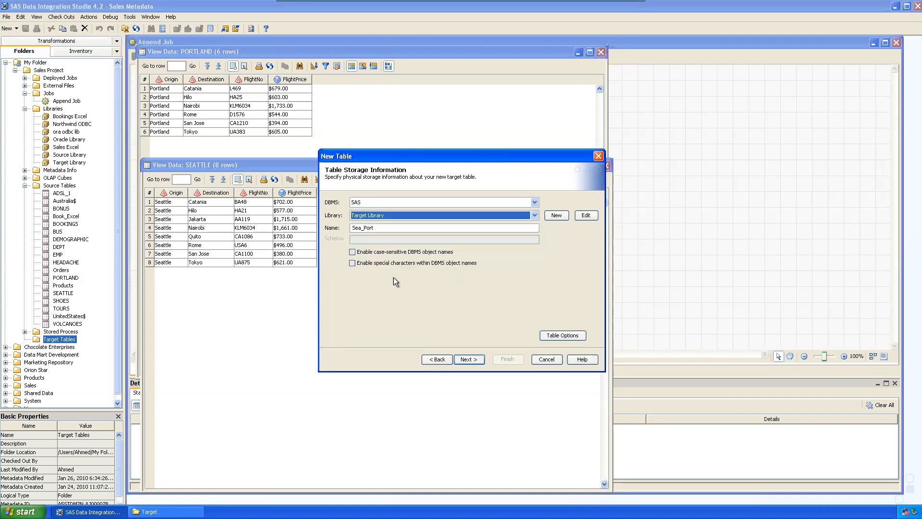
left_click(480, 359)
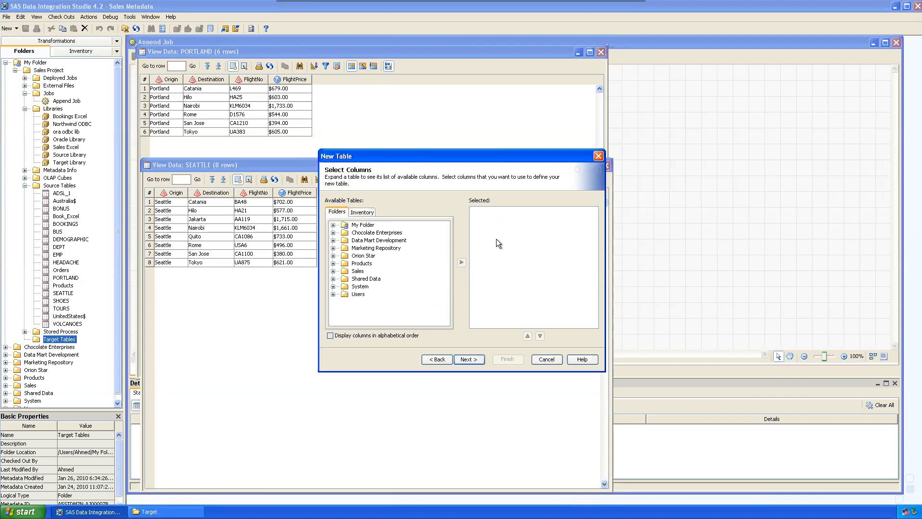
Define the new table with all columns of the PORTLAND table from the Sales Project's Source Tables folder.
left_click(333, 225)
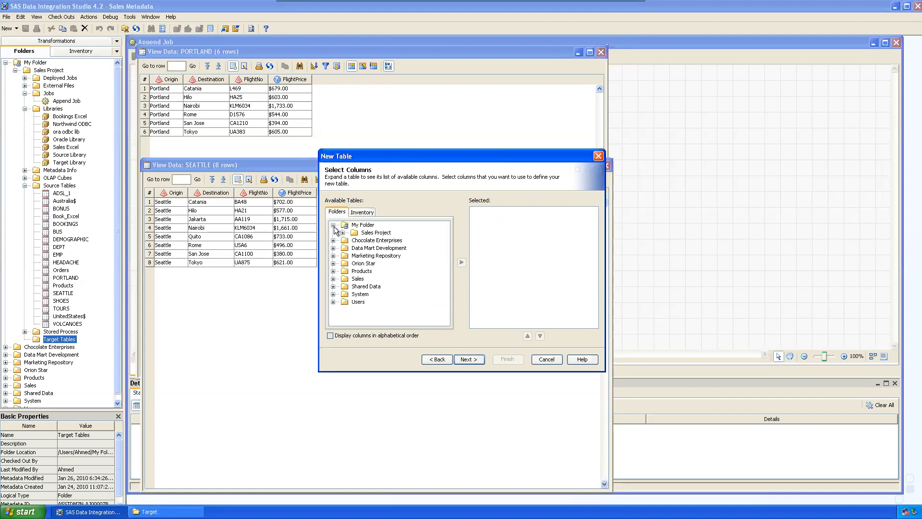
left_click(342, 232)
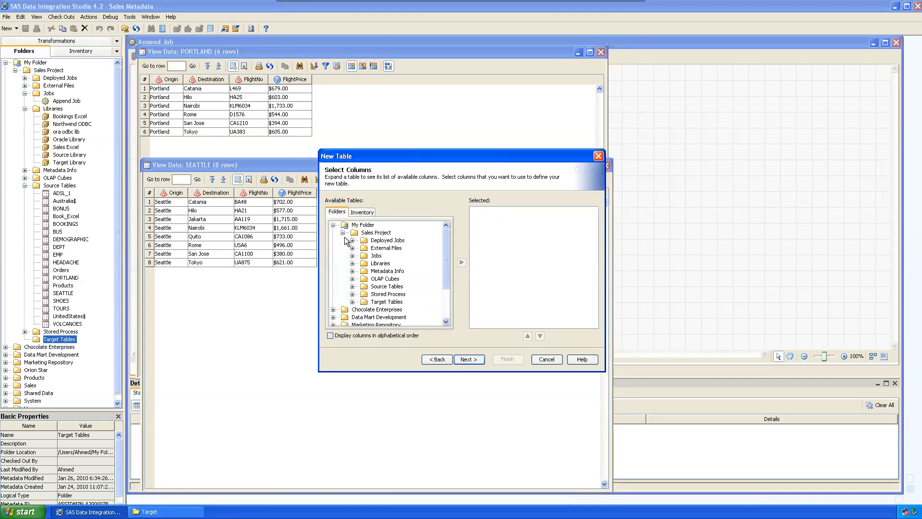
left_click(352, 286)
left_click(394, 318)
left_click(462, 263)
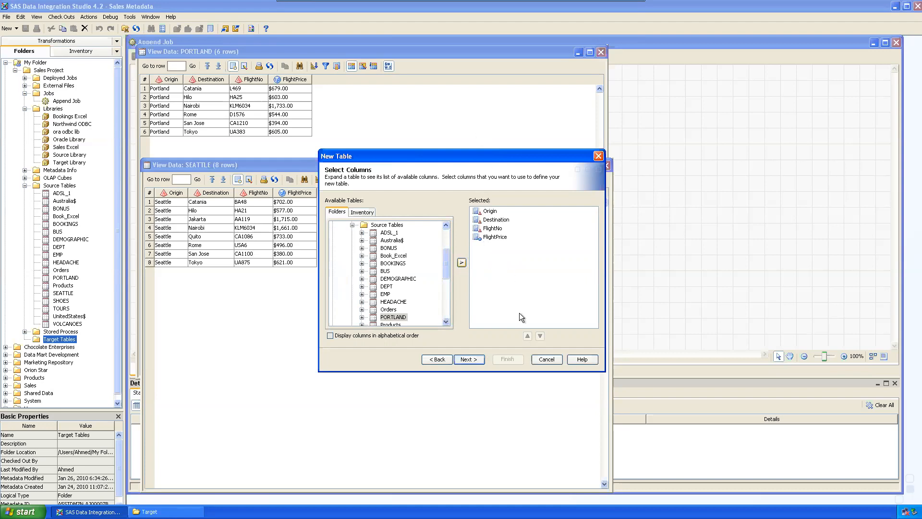
left_click(467, 360)
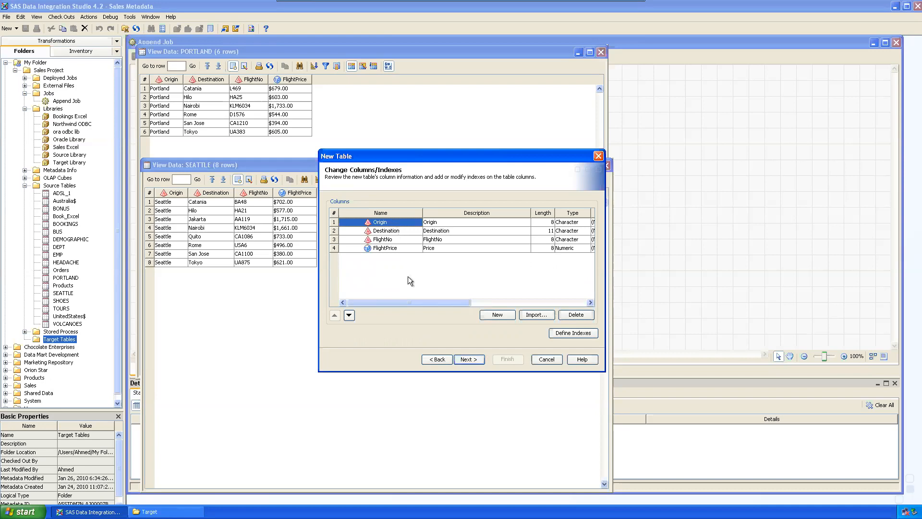
Review the new table's column types, lengths, informats and formats, and narrow the Description column.
left_click_drag(410, 302, 543, 293)
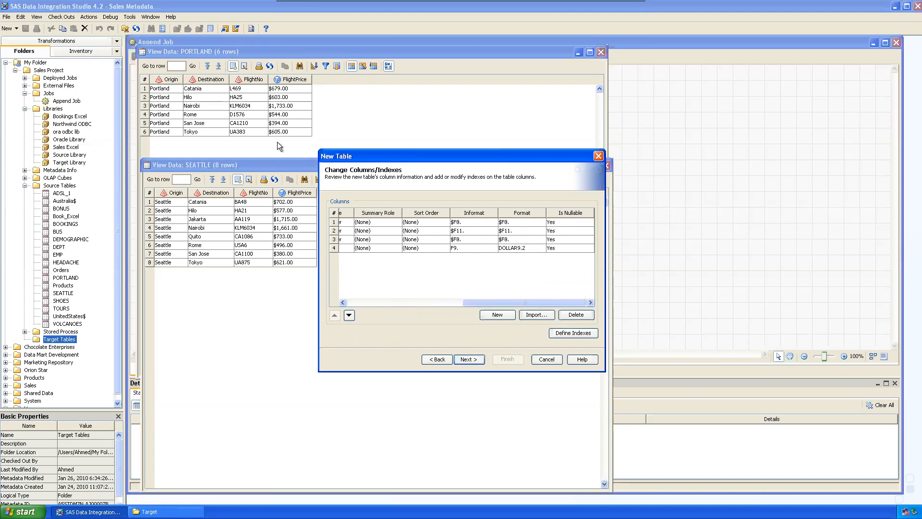
left_click_drag(481, 302, 364, 301)
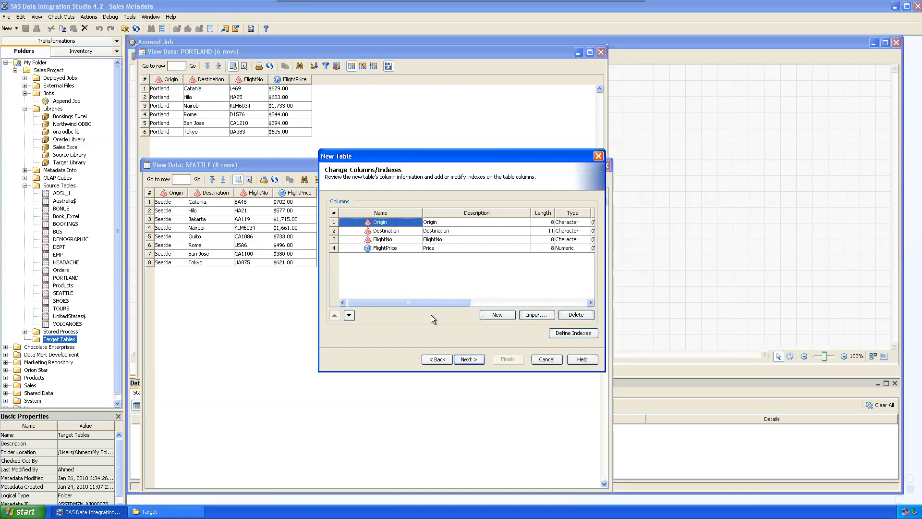
left_click_drag(531, 214, 468, 218)
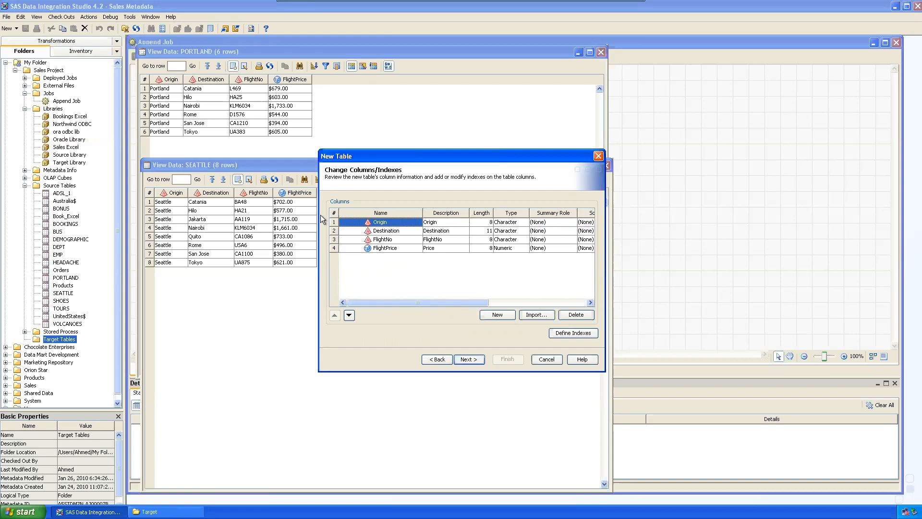
Proceed to the new table's metadata summary and examine its repository, folder, dataset name and library.
left_click(468, 360)
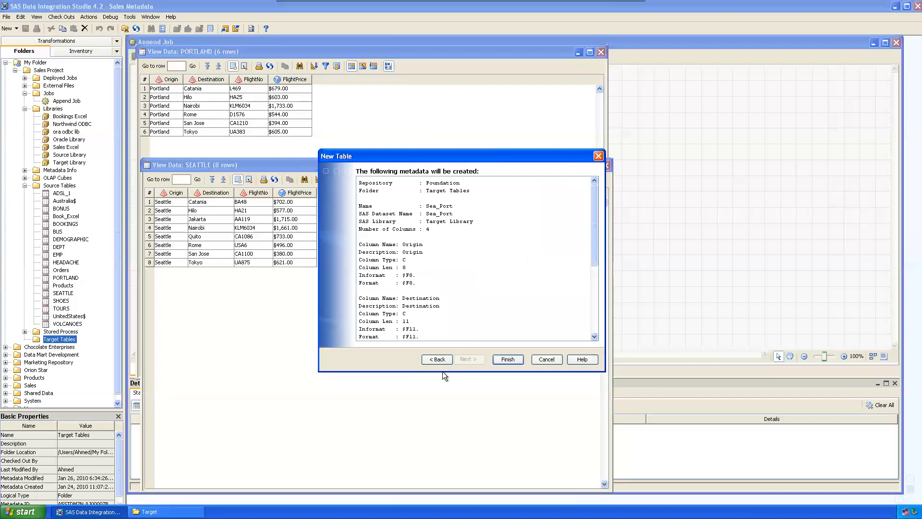
left_click_drag(362, 183, 419, 330)
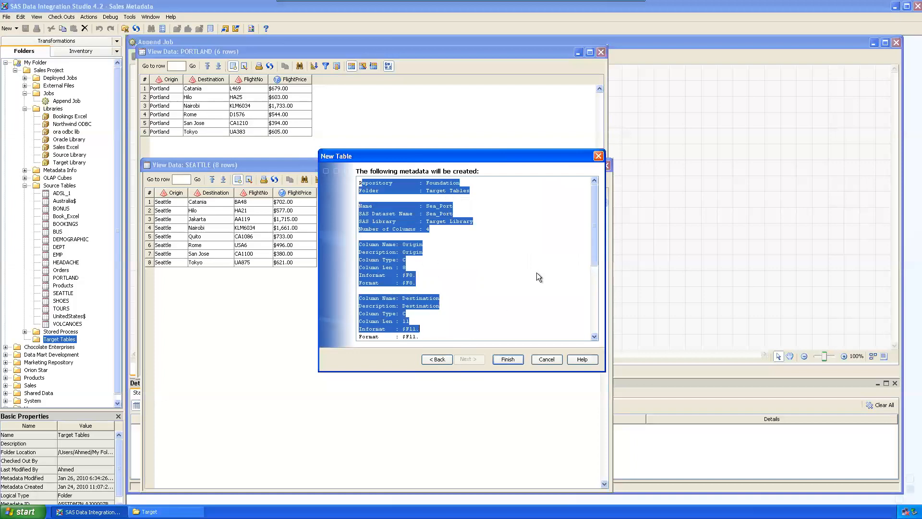
left_click(536, 272)
left_click_drag(426, 183, 465, 183)
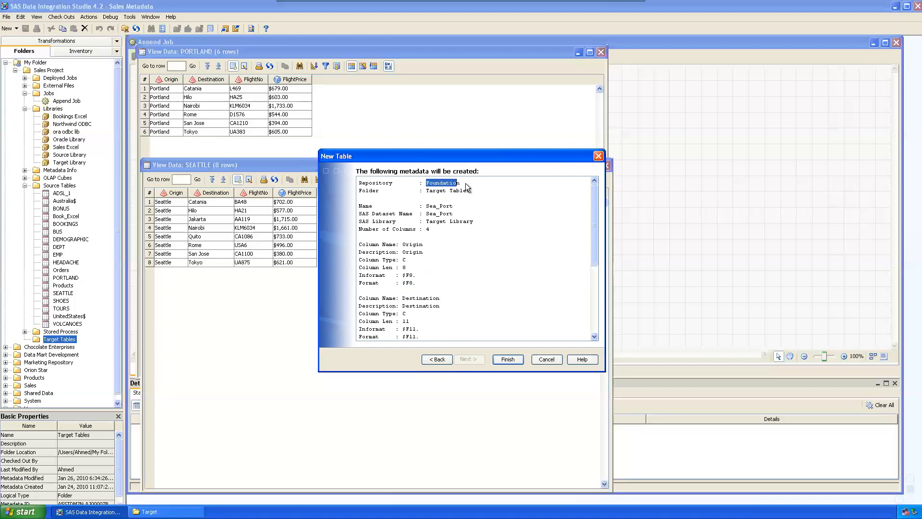
left_click(506, 209)
left_click_drag(422, 191, 480, 192)
left_click(515, 223)
left_click_drag(426, 207, 475, 221)
left_click(513, 217)
left_click(436, 240)
mouse_move(592, 223)
left_mouse_down()
mouse_move(597, 273)
mouse_move(595, 223)
left_mouse_up()
Check the column definitions in the metadata summary and finish creating the Sea_Port table.
left_click_drag(359, 244, 437, 282)
left_click(499, 274)
left_click(416, 244)
left_click_drag(413, 274, 359, 275)
left_click(375, 281)
left_click_drag(595, 229, 595, 295)
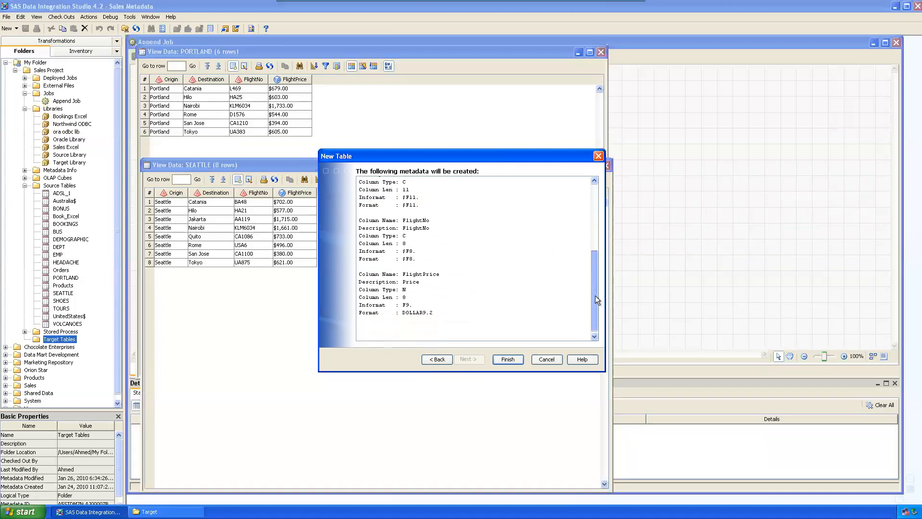
left_click(508, 359)
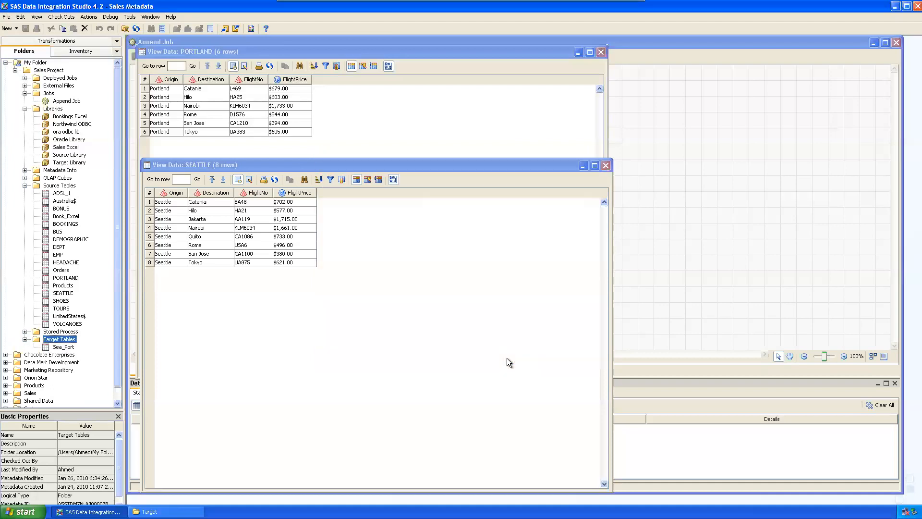
Check the S:\Target folder for the table file, and open Sea_Port's data view without creating the physical table.
left_click(149, 511)
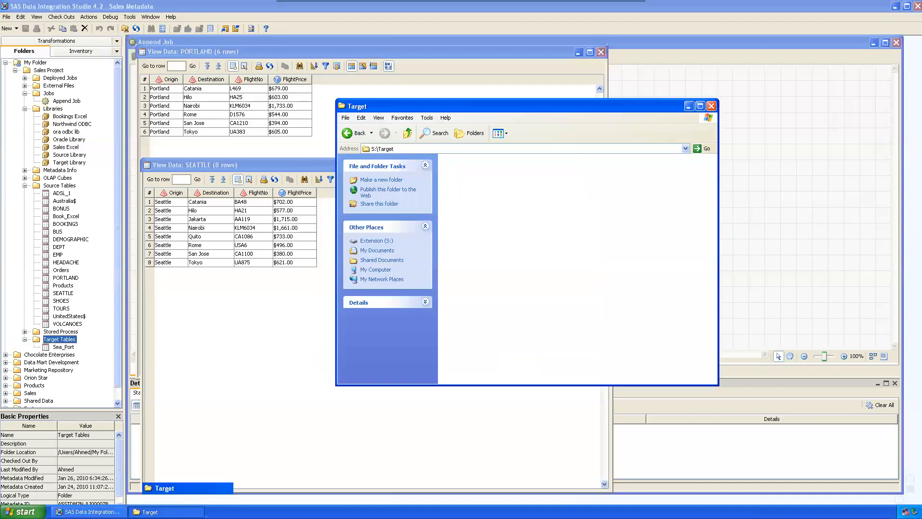
left_click(149, 511)
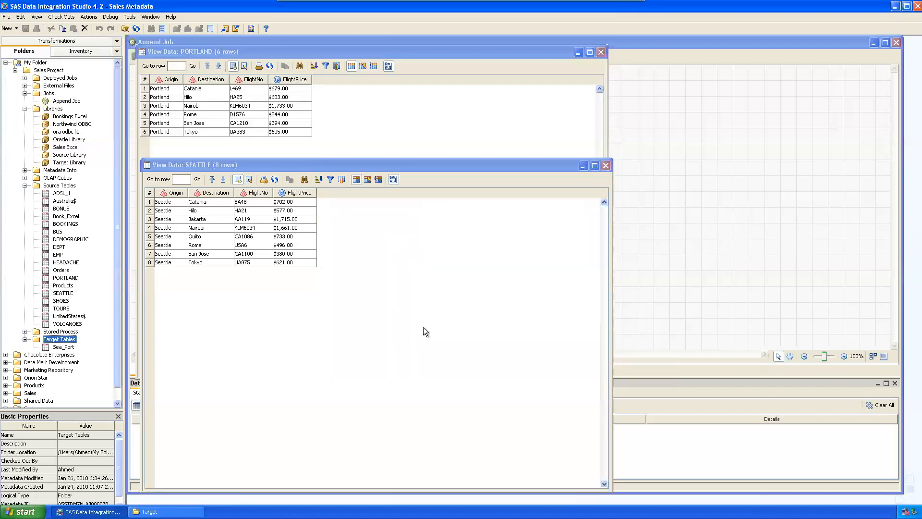
left_click(67, 348)
right_click(67, 349)
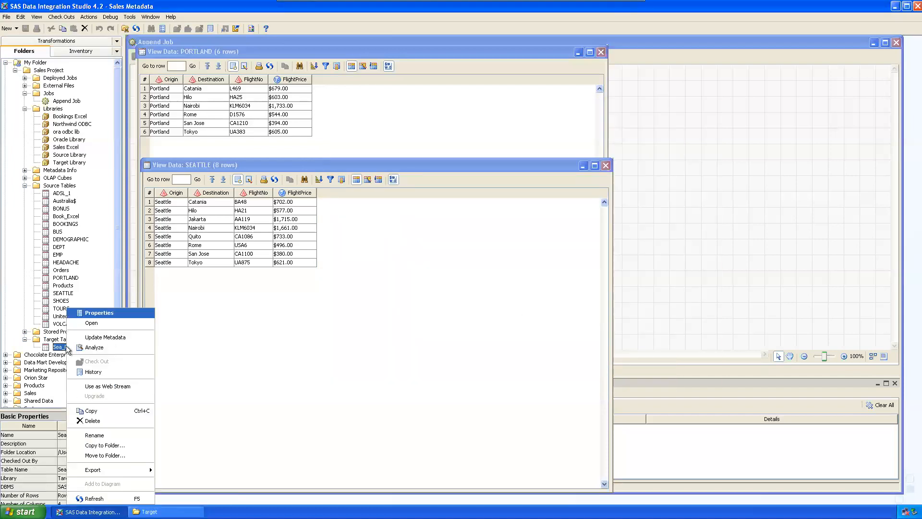
left_click(108, 323)
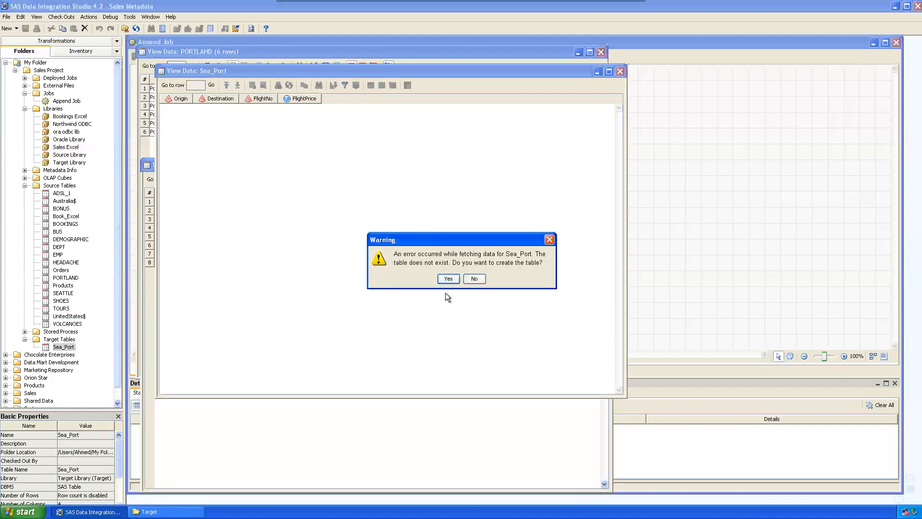
left_click(474, 279)
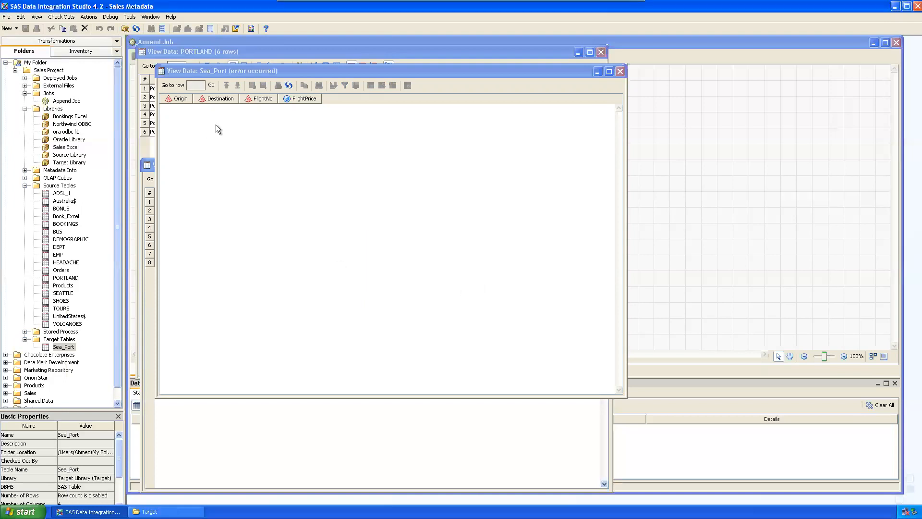
left_click(210, 98)
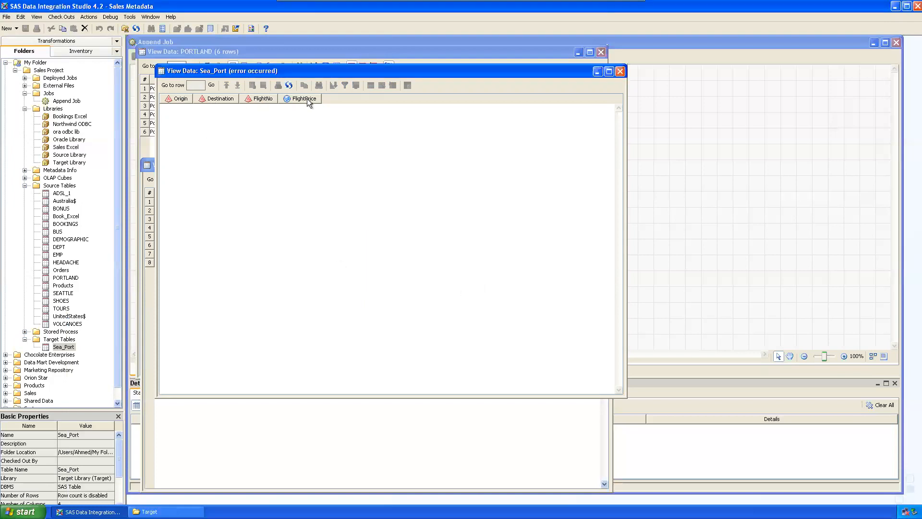
left_click(621, 73)
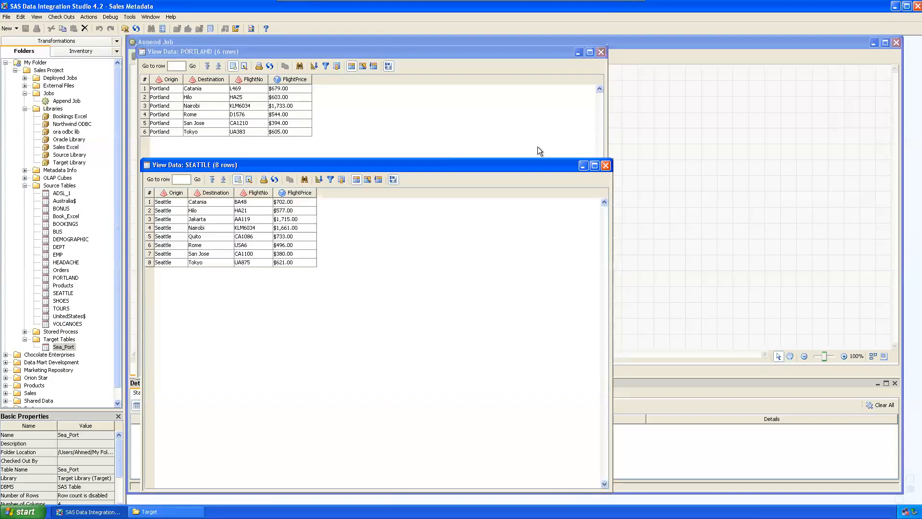
Review the column definitions in the Sea_Port table's properties.
left_click(60, 348)
right_click(60, 348)
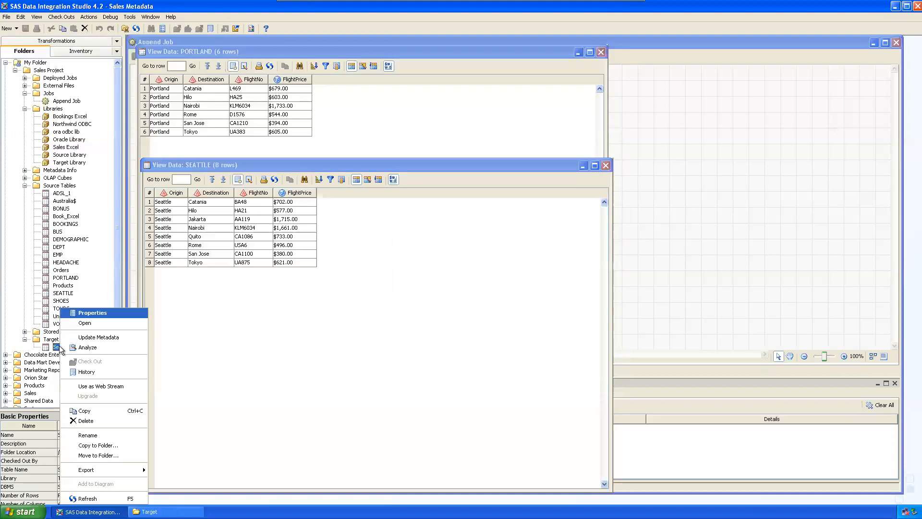
left_click(92, 312)
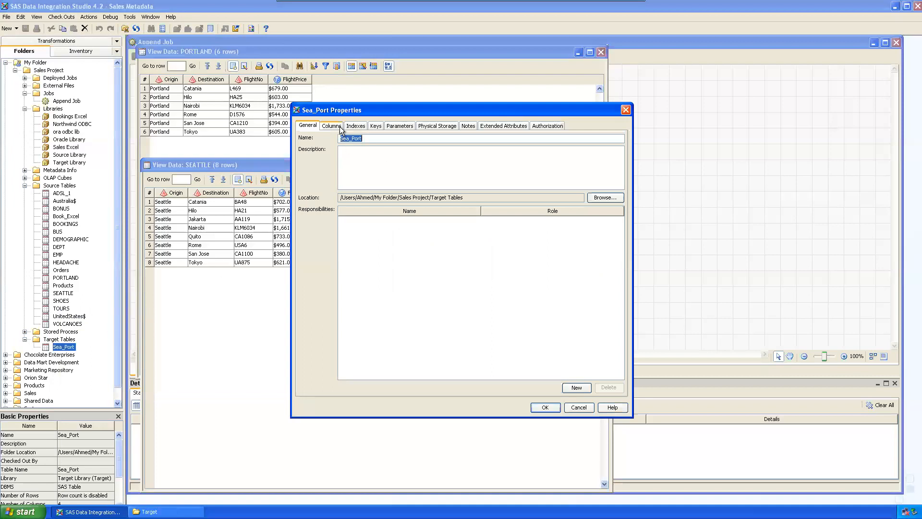
left_click(337, 126)
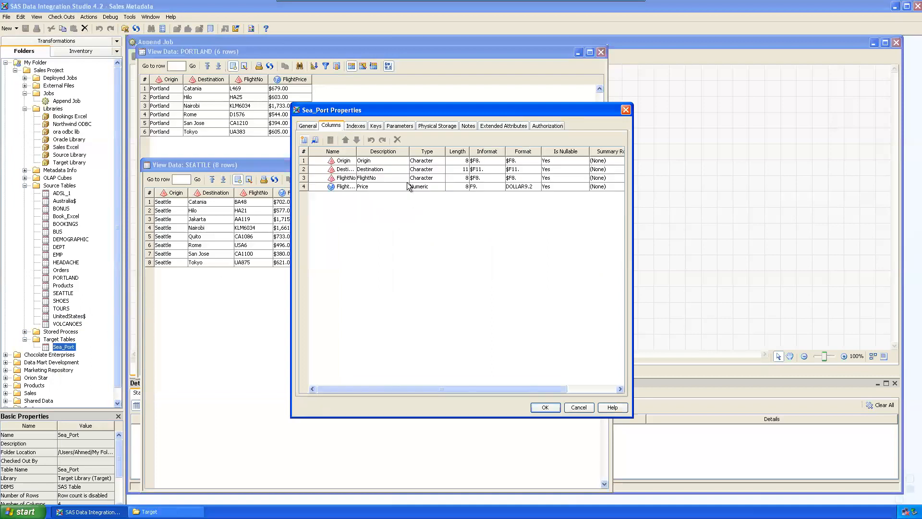
left_click(552, 406)
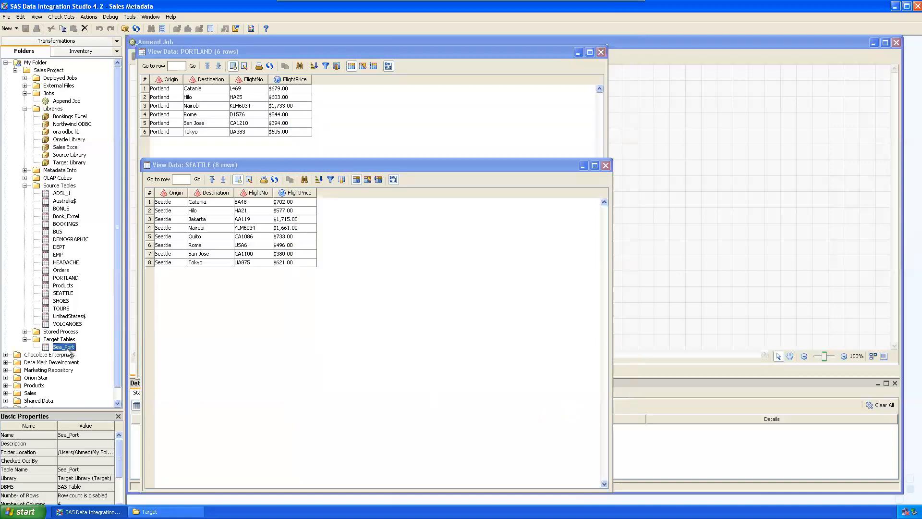
Close the SEATTLE and PORTLAND data views to reveal the Append Job diagram.
left_click(258, 166)
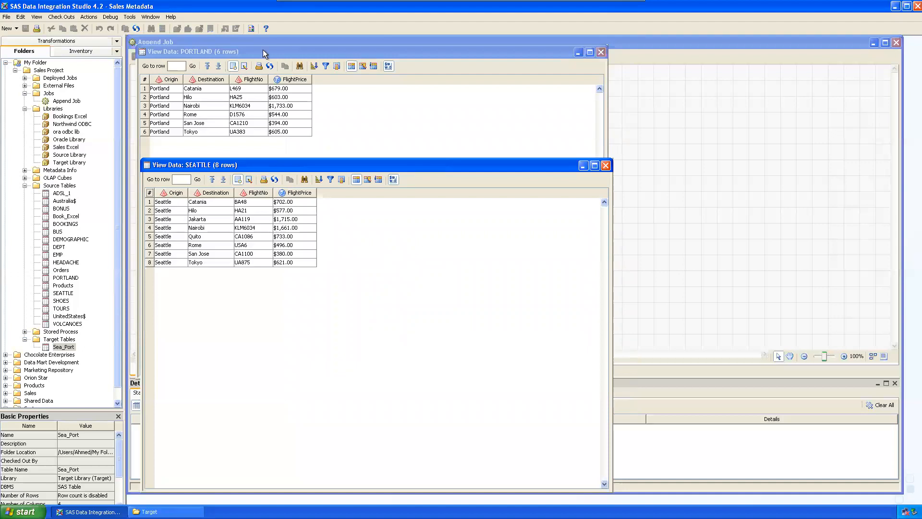
left_click(65, 346)
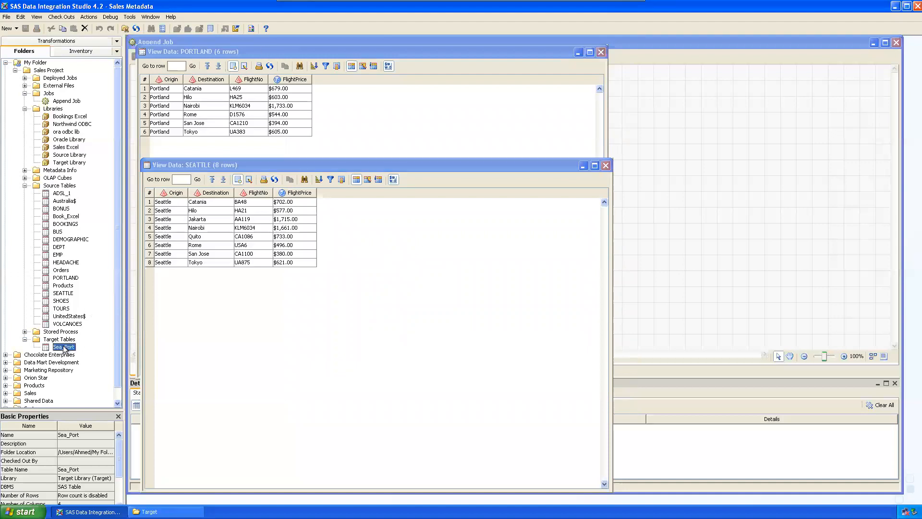
left_click(606, 166)
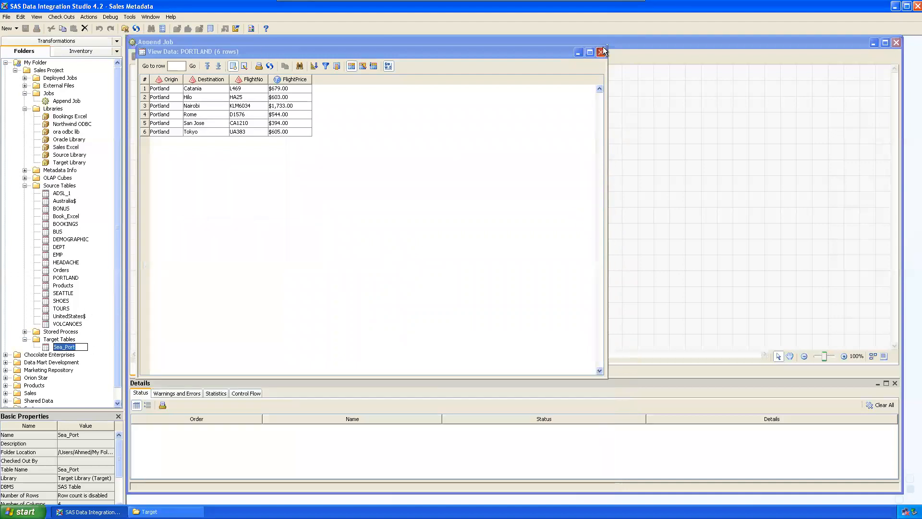
left_click(600, 52)
left_click(96, 296)
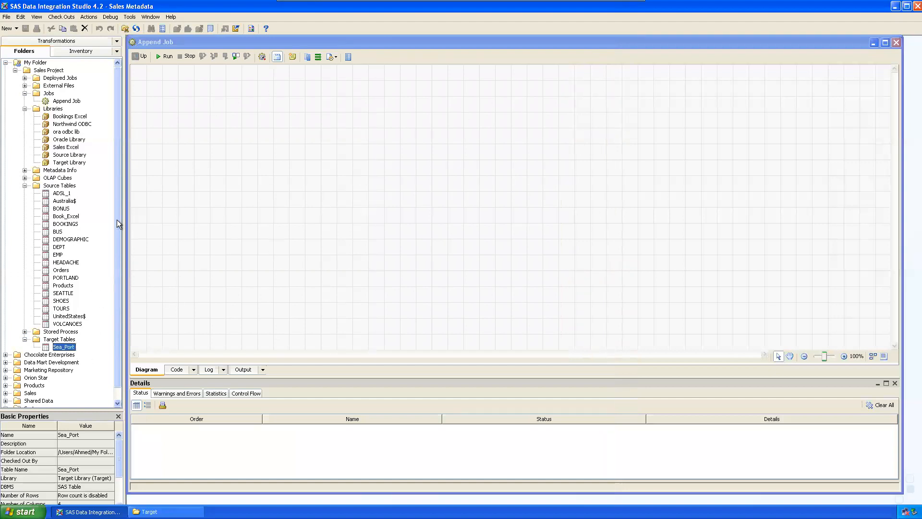
Add the PORTLAND and SEATTLE source tables to the Append Job diagram, with SEATTLE below PORTLAND.
left_click_drag(71, 280, 253, 103)
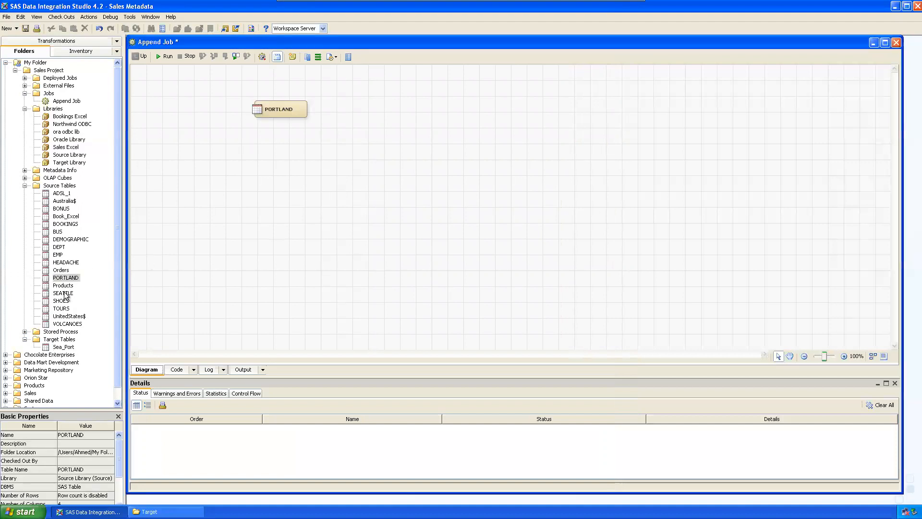
left_click_drag(66, 295, 274, 225)
left_click_drag(417, 108, 258, 178)
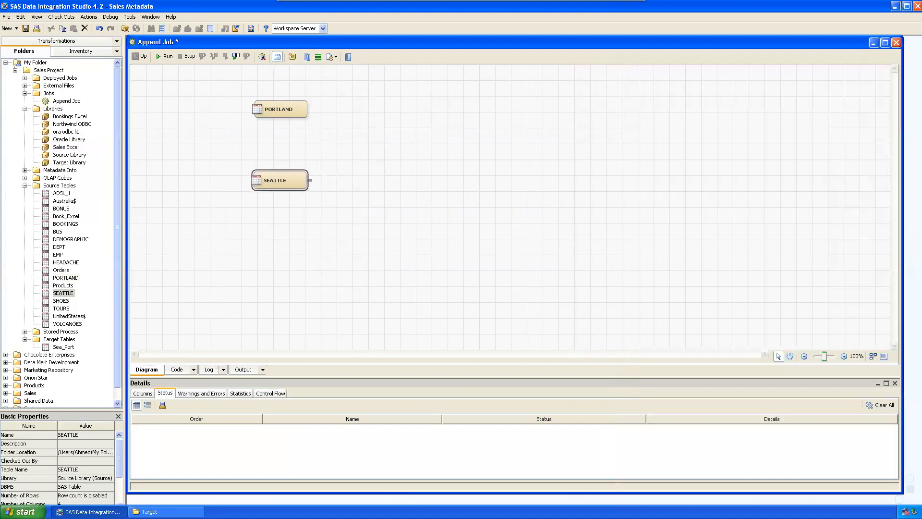
Add the Sea_Port target table to the right of the two source tables and tidy the tables' positions in the diagram.
left_click_drag(63, 346, 430, 143)
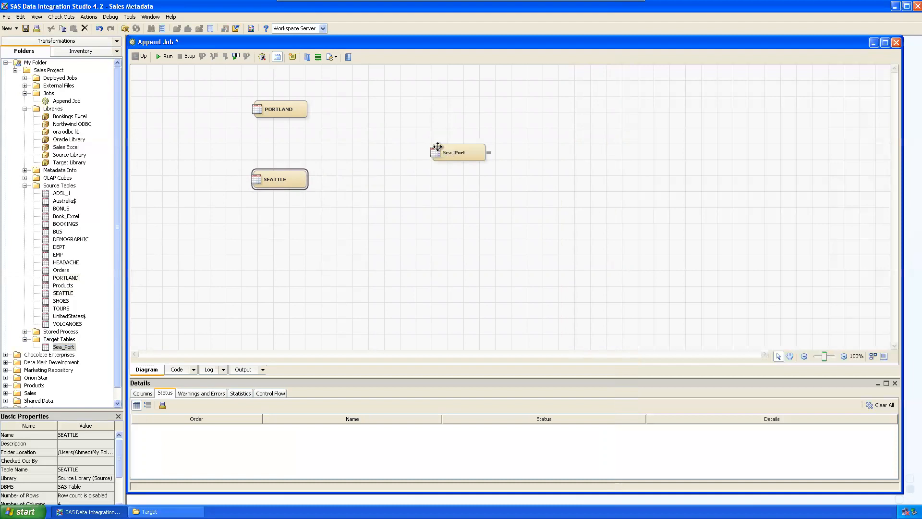
left_click_drag(277, 179, 280, 178)
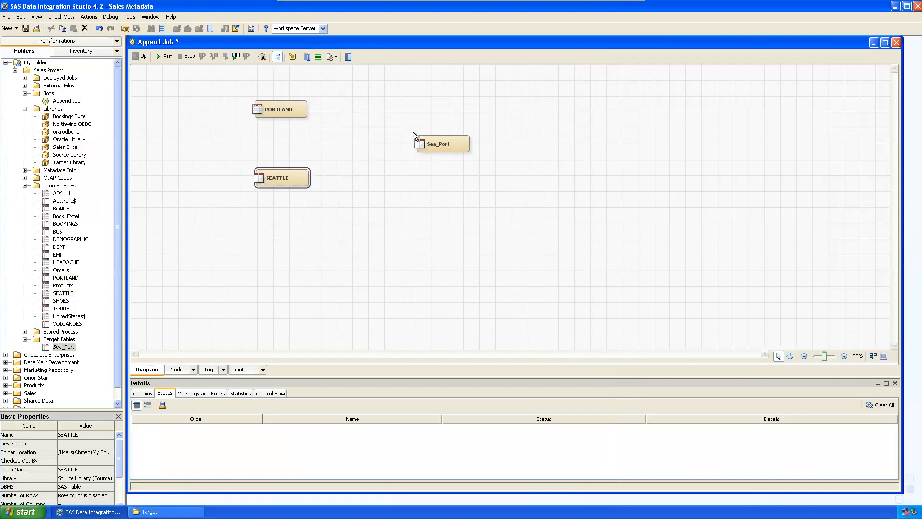
left_click_drag(306, 114, 419, 165)
left_click_drag(282, 176, 279, 179)
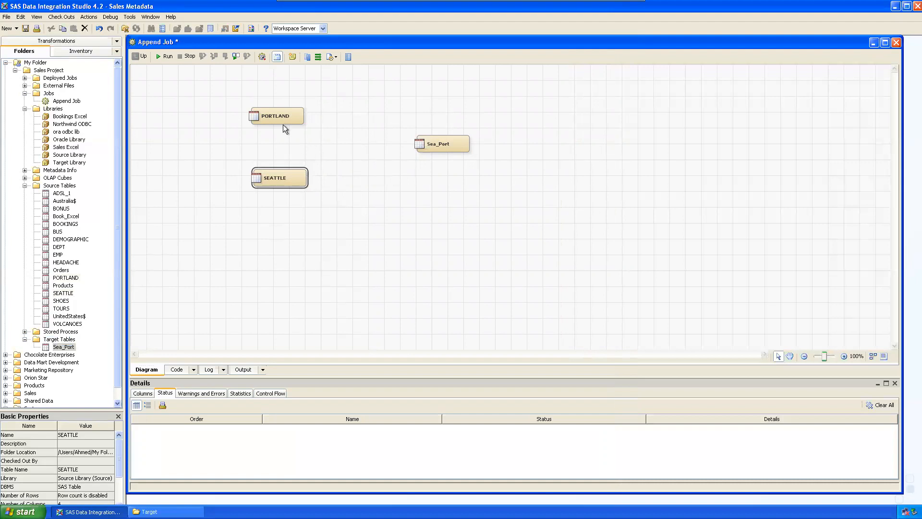
mouse_move(306, 116)
Collapse the Libraries, Source Tables and Target Tables folders and display the list of available transformations.
left_click(25, 109)
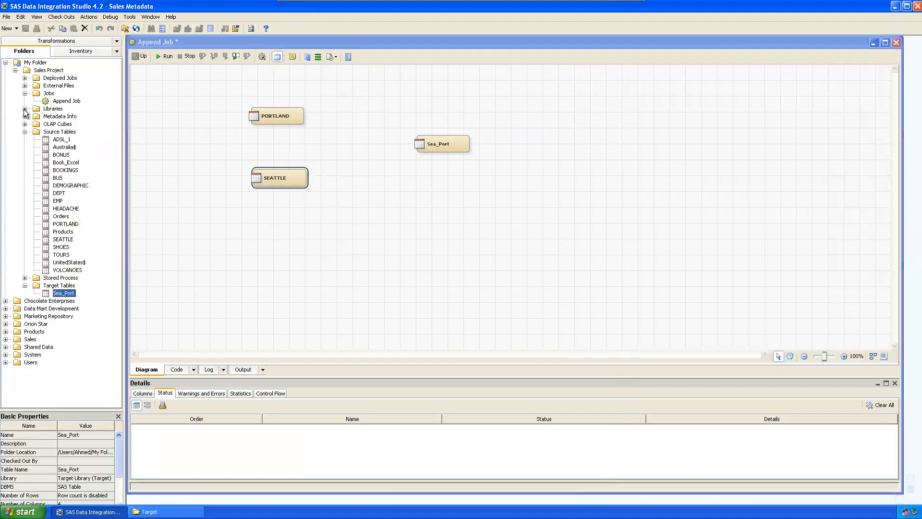
left_click(25, 132)
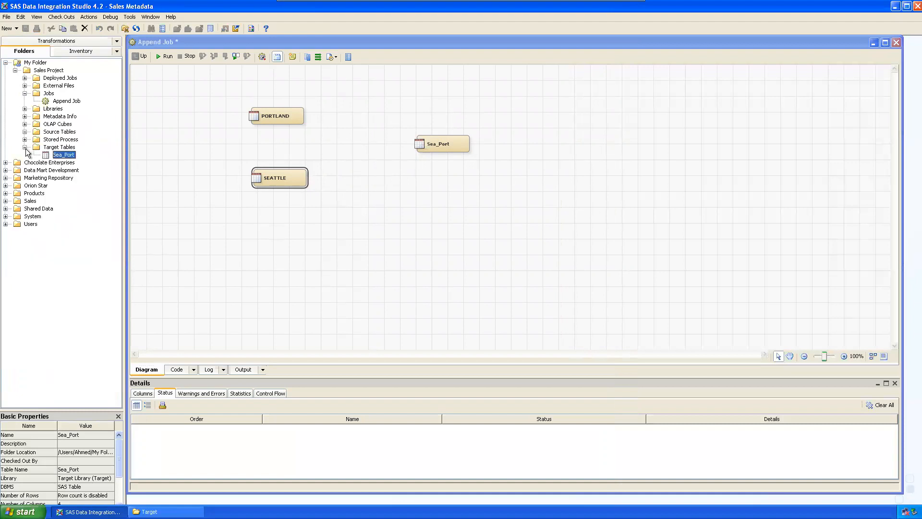
left_click(25, 147)
left_click(80, 41)
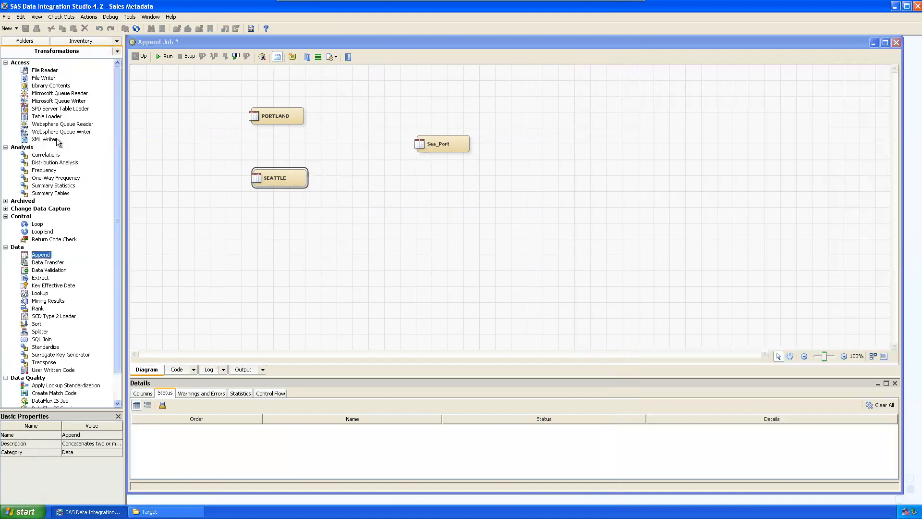
Enlarge the transformation list and basic properties areas to read the Table Loader transformation's description.
left_click(46, 119)
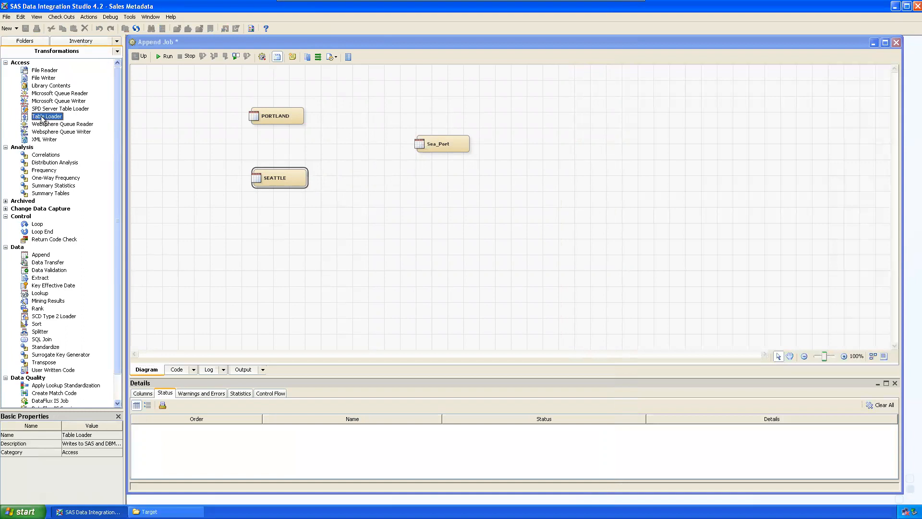
left_click(125, 220)
left_click_drag(125, 221, 275, 235)
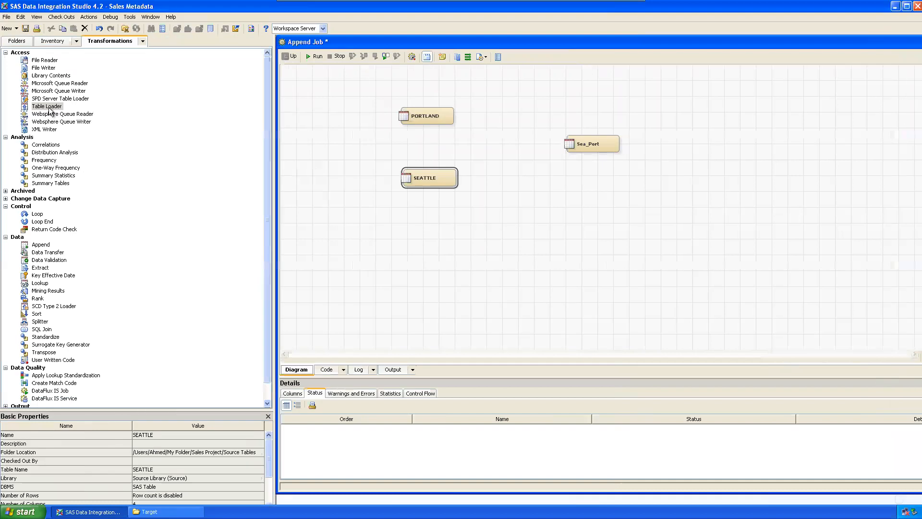
left_click_drag(114, 408, 108, 325)
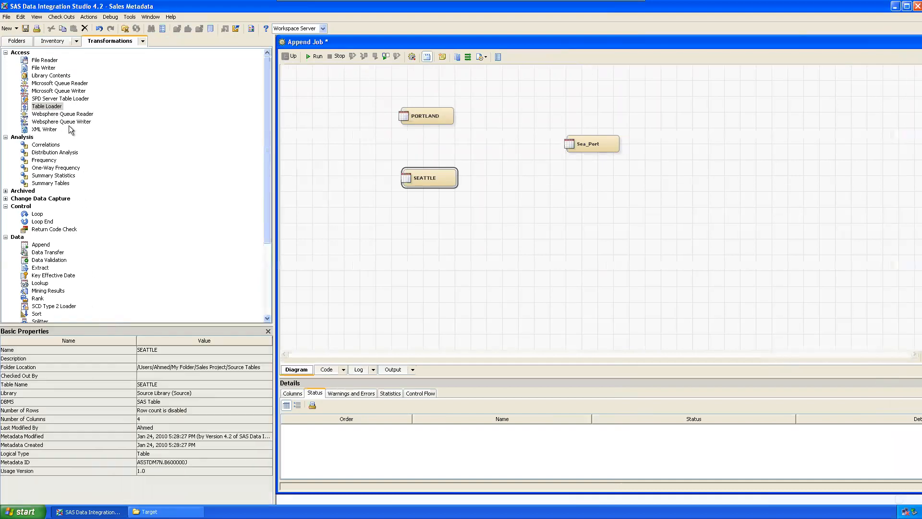
left_click(47, 106)
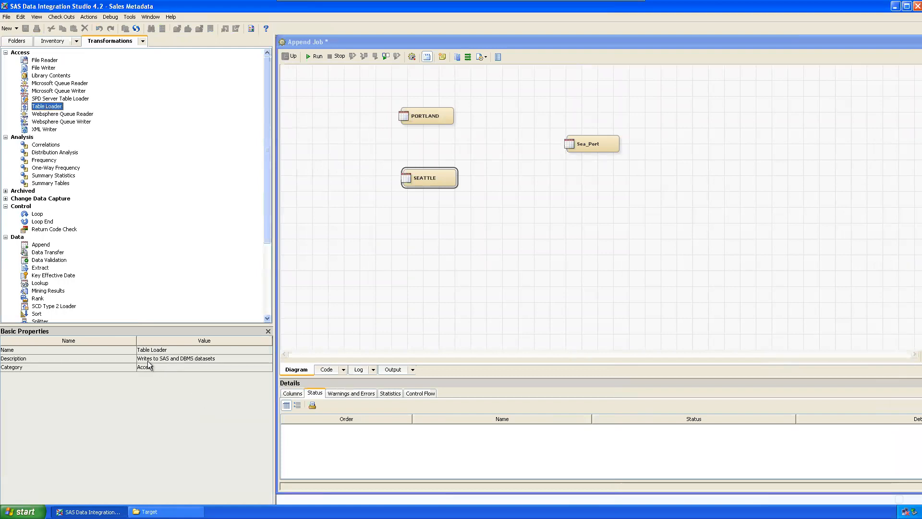
left_click(225, 358)
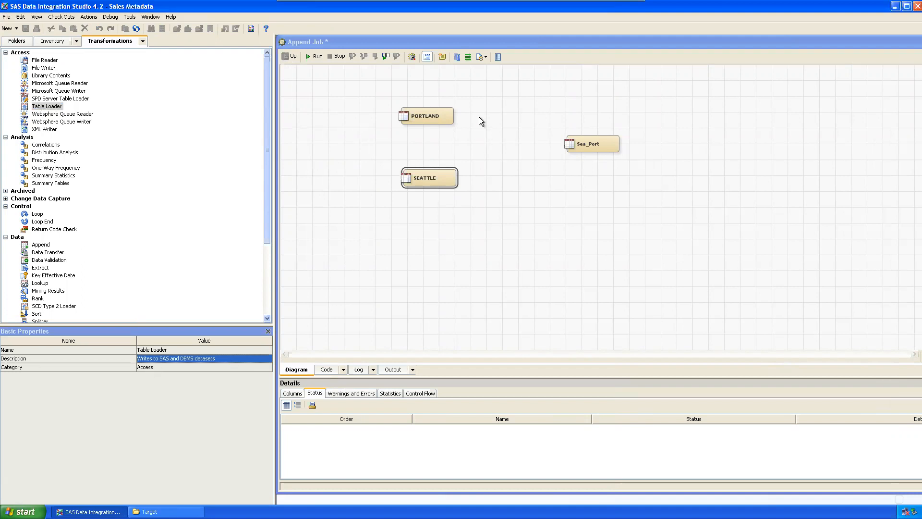
Add two Table Loader transformations to the diagram, one beside PORTLAND and one beside SEATTLE, and widen the diagram area.
left_click(425, 116)
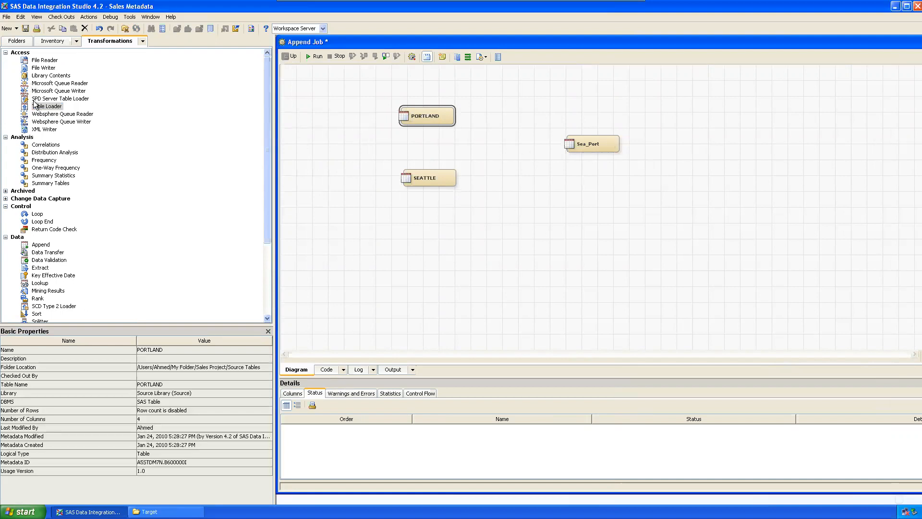
left_click_drag(54, 106, 377, 106)
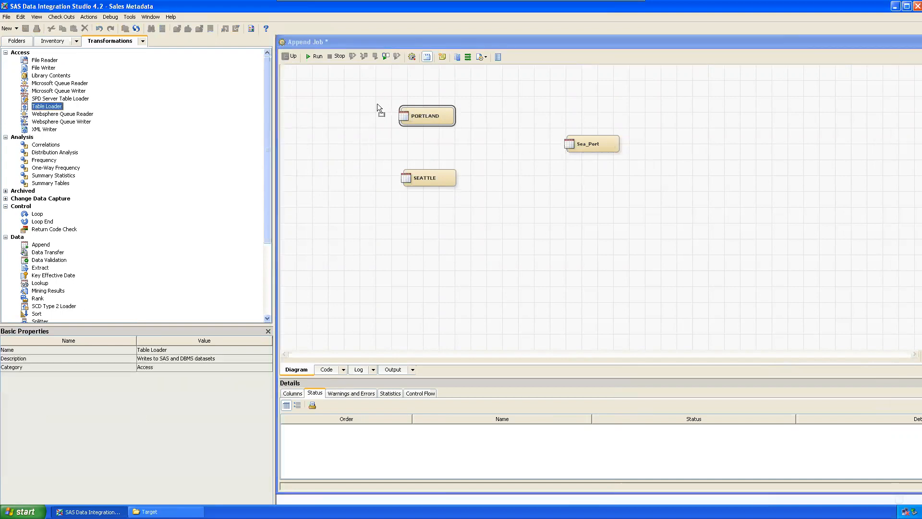
left_click_drag(488, 116, 488, 116)
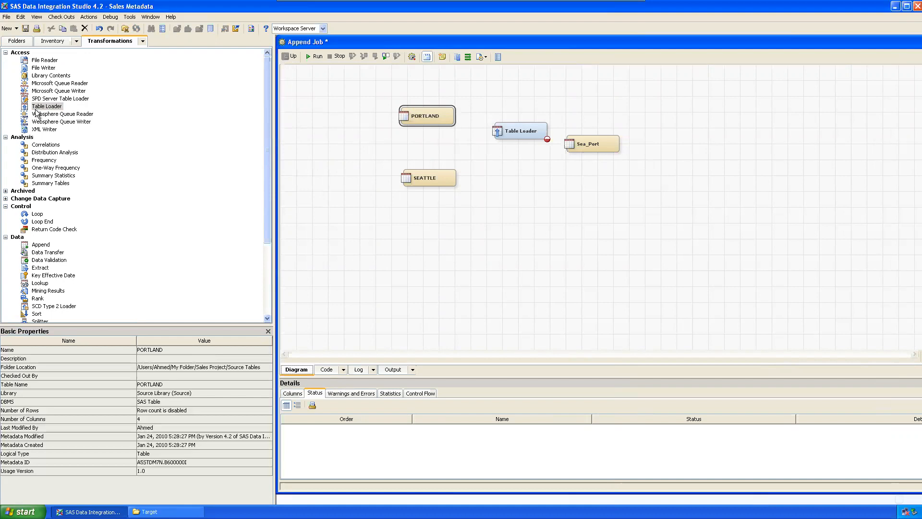
left_click_drag(39, 108, 500, 175)
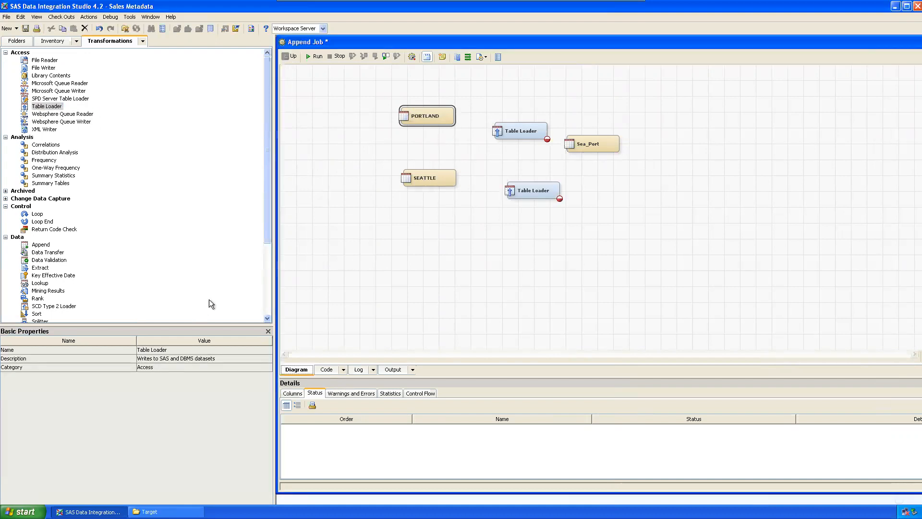
left_click_drag(274, 284, 126, 281)
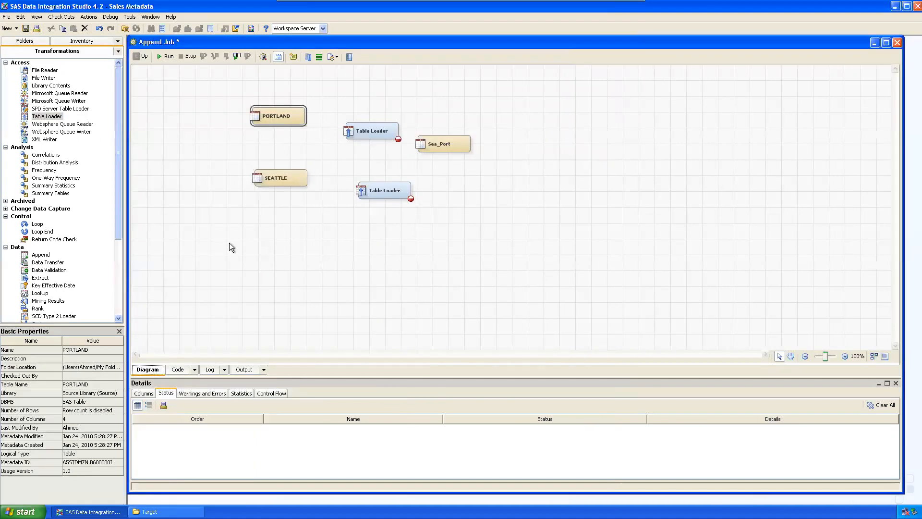
Connect PORTLAND and SEATTLE each to its own Table Loader and line the loaders up with their tables, moving Sea_Port farther out.
left_click_drag(310, 117, 343, 131)
mouse_move(310, 178)
left_mouse_down()
mouse_move(382, 192)
mouse_move(368, 183)
left_mouse_up()
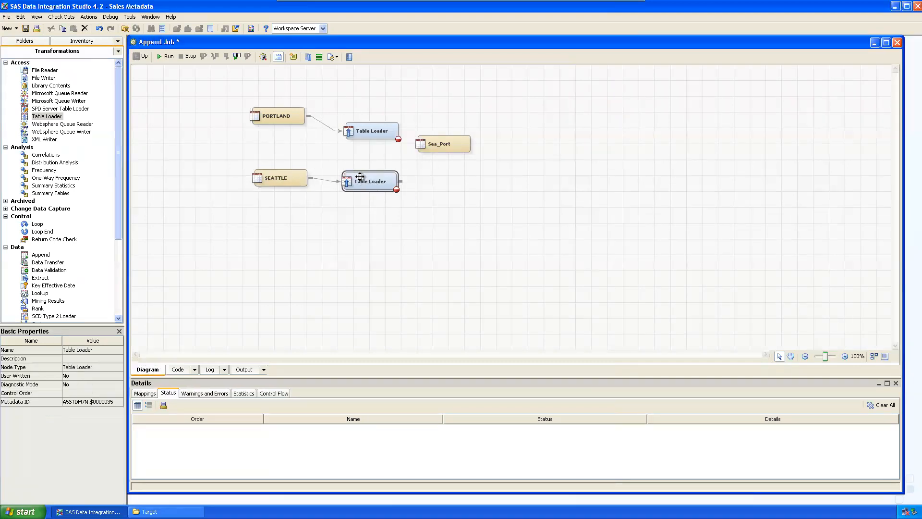
left_click(276, 115)
left_click_drag(369, 131, 369, 117)
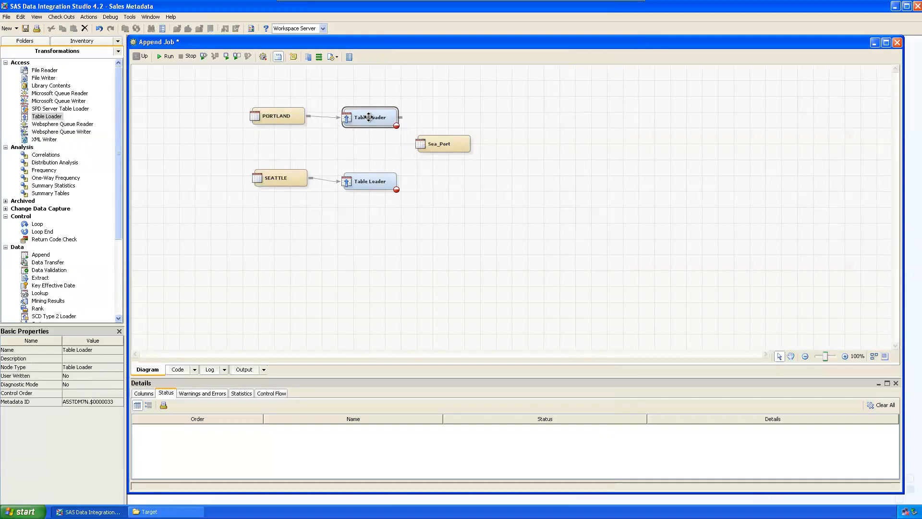
left_click_drag(444, 143, 473, 148)
left_click_drag(373, 182, 377, 181)
left_click_drag(372, 120, 373, 119)
left_click_drag(372, 179, 373, 177)
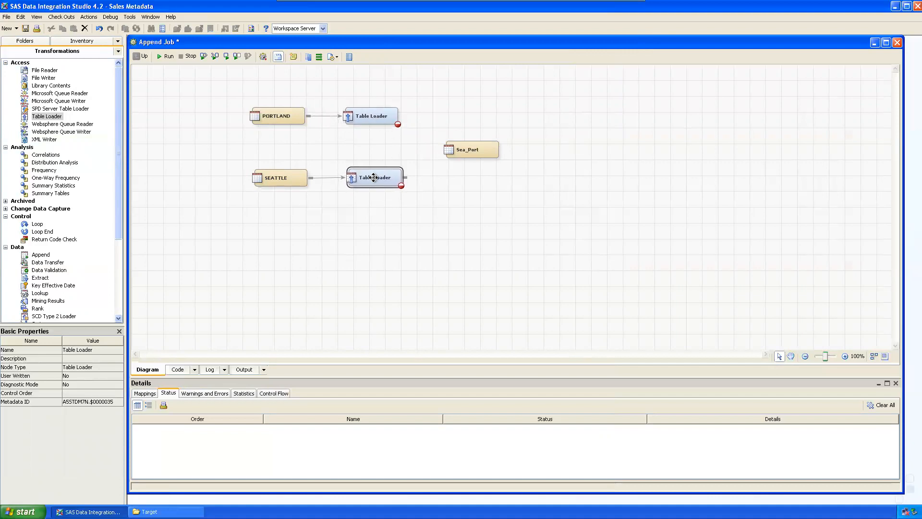
Connect PORTLAND's Table Loader to Sea_Port and try to connect SEATTLE's Table Loader to the same target table.
left_click_drag(402, 116, 448, 143)
left_click_drag(405, 177, 441, 145)
left_click(269, 177)
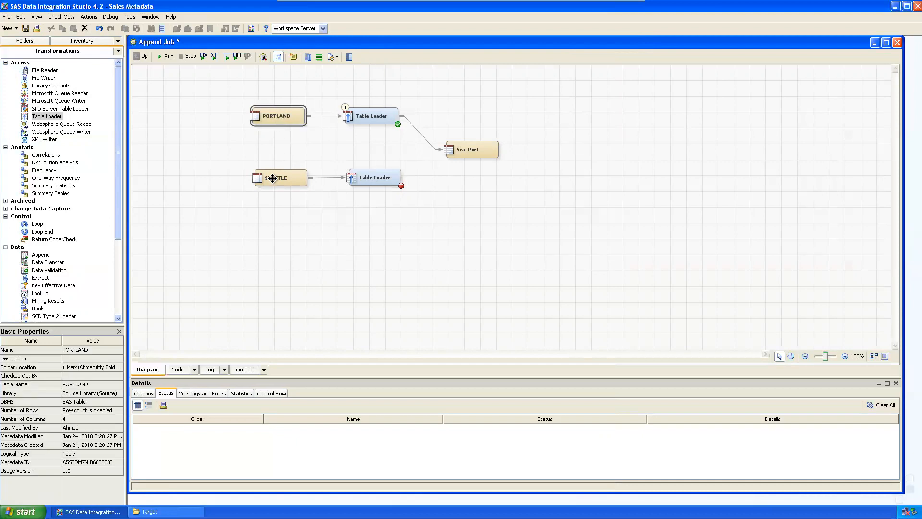
left_click(473, 149)
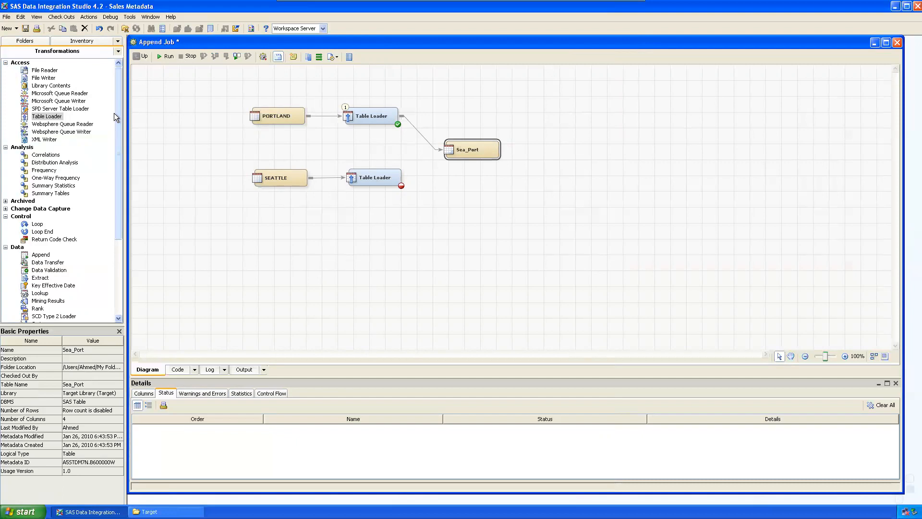
Add an Append transformation between the Table Loaders and Sea_Port, removing the existing link into Sea_Port.
left_click_drag(120, 108, 120, 200)
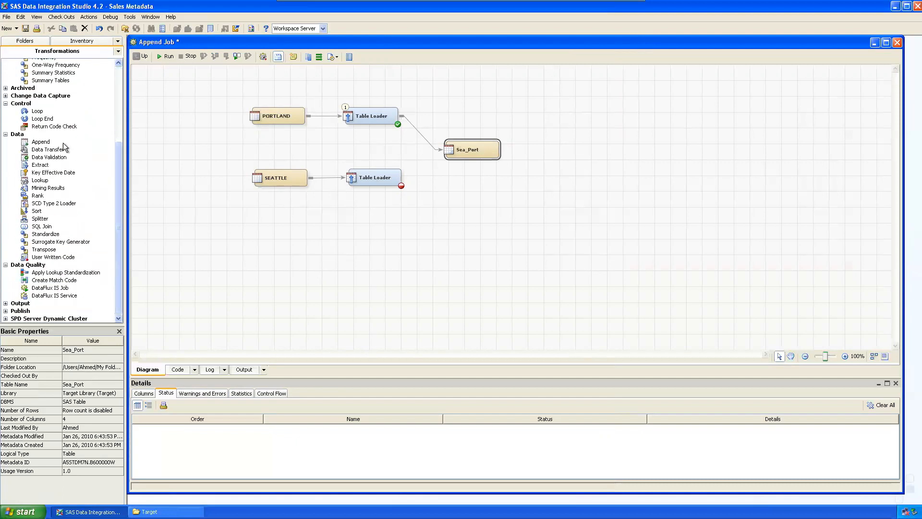
left_click_drag(42, 144, 424, 148)
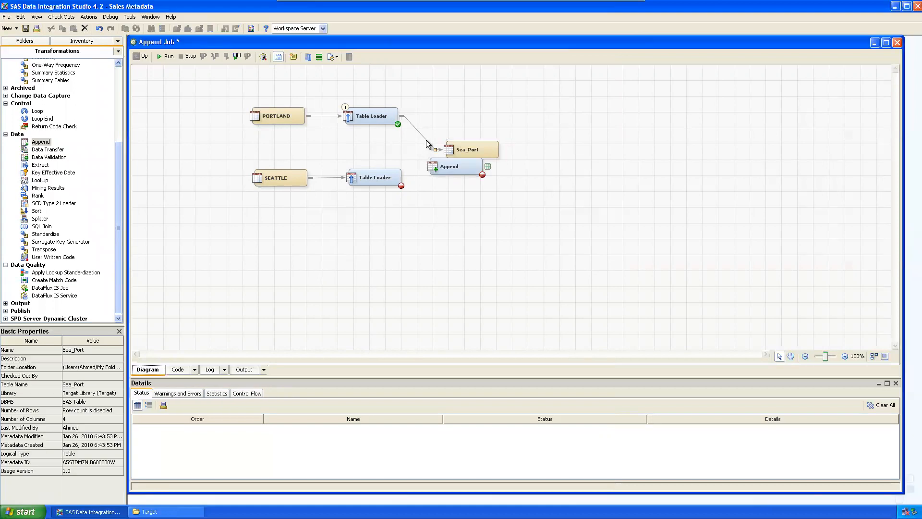
left_click(426, 143)
key("Delete")
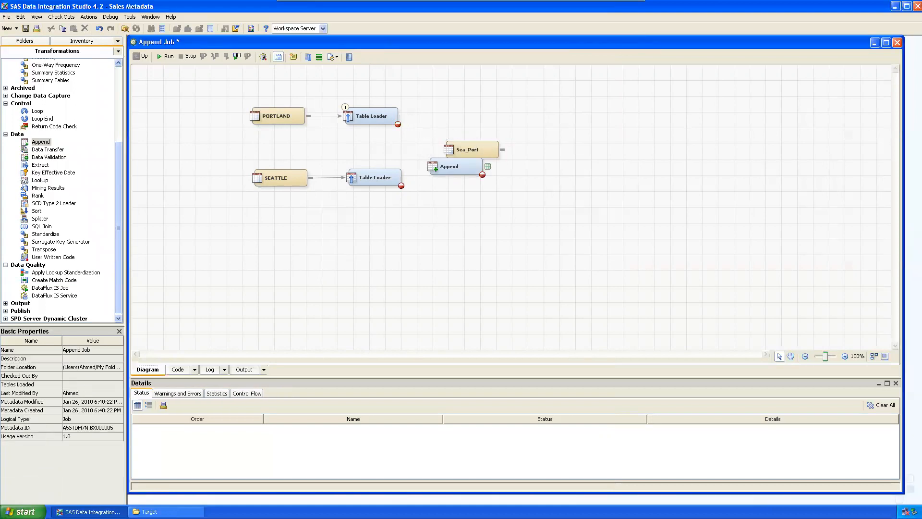
left_click_drag(475, 144, 591, 139)
left_click_drag(469, 163, 481, 140)
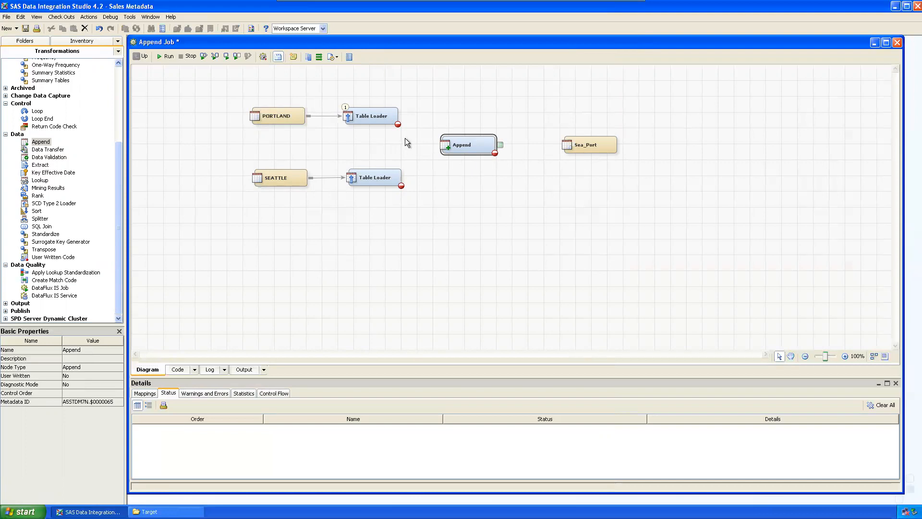
left_click(290, 120)
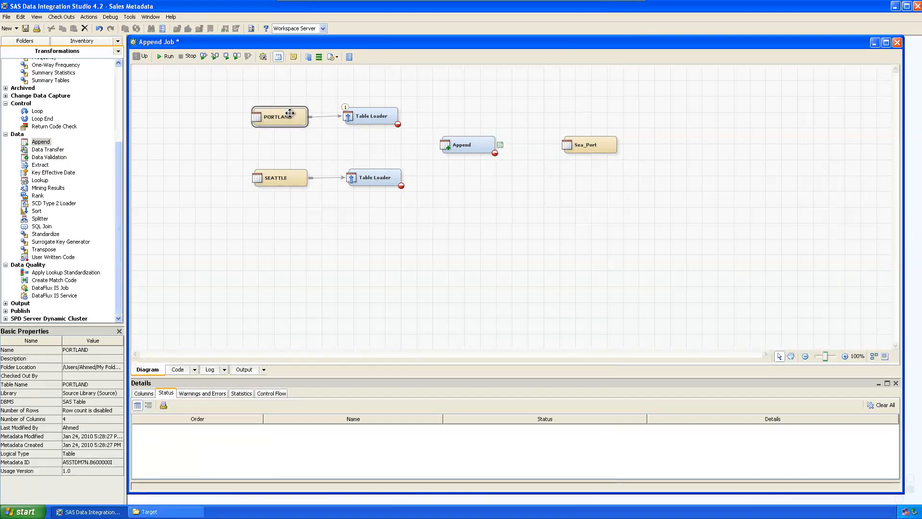
left_click(587, 144)
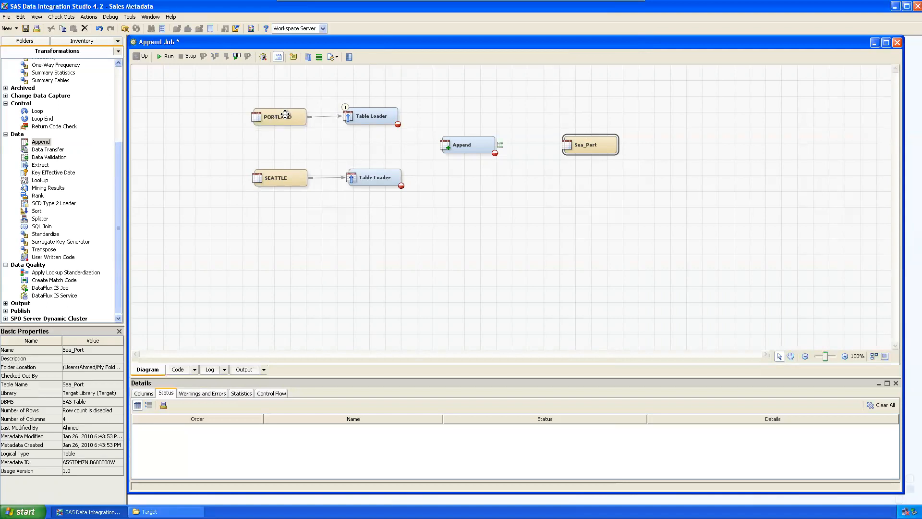
left_click(358, 116)
left_click(281, 116)
left_click_drag(282, 117, 281, 113)
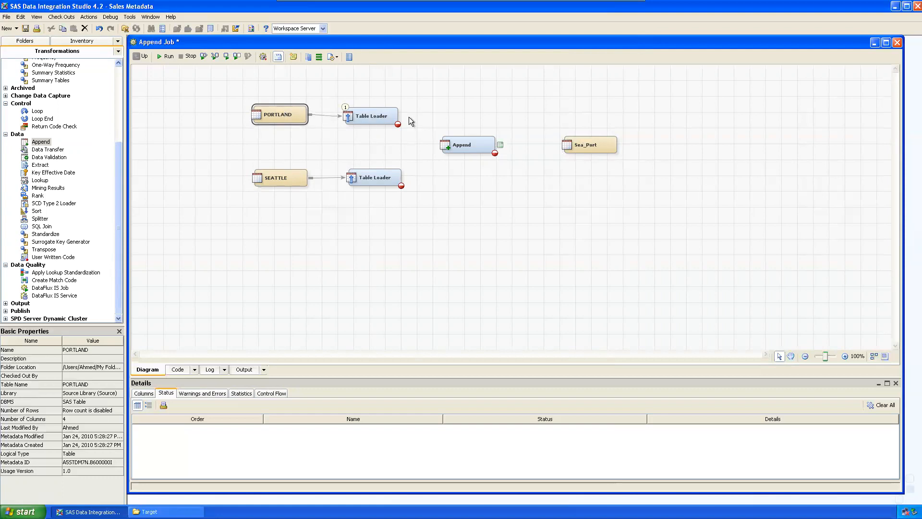
left_click_drag(406, 116, 365, 117)
Delete both Table Loader transformations from the Append Job diagram.
left_click(362, 117)
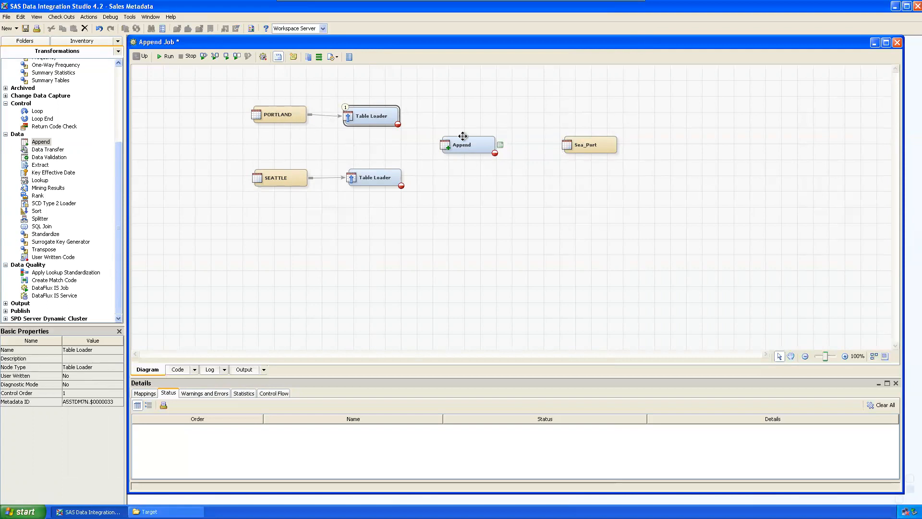
key("Delete")
left_click(373, 178)
key("Delete")
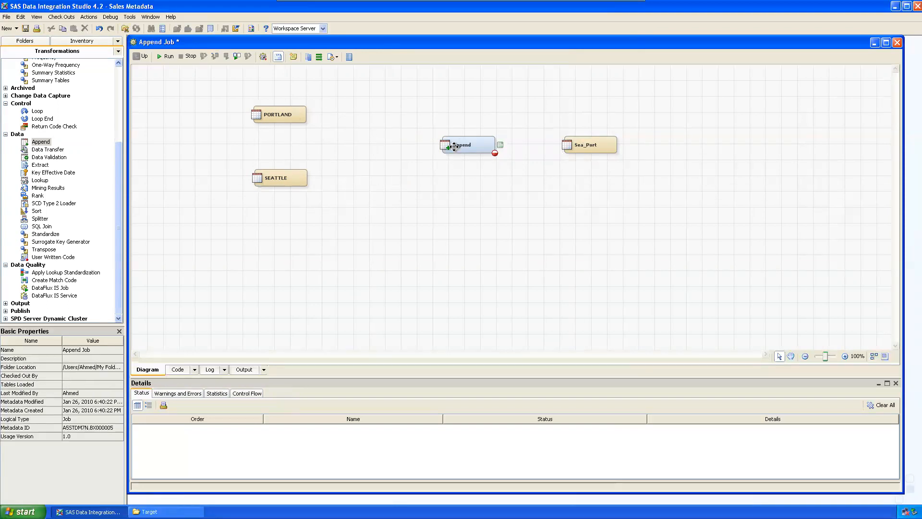
Connect PORTLAND and SEATTLE to the Append transformation and arrange the two tables symmetrically in front of it.
left_click_drag(446, 146, 368, 156)
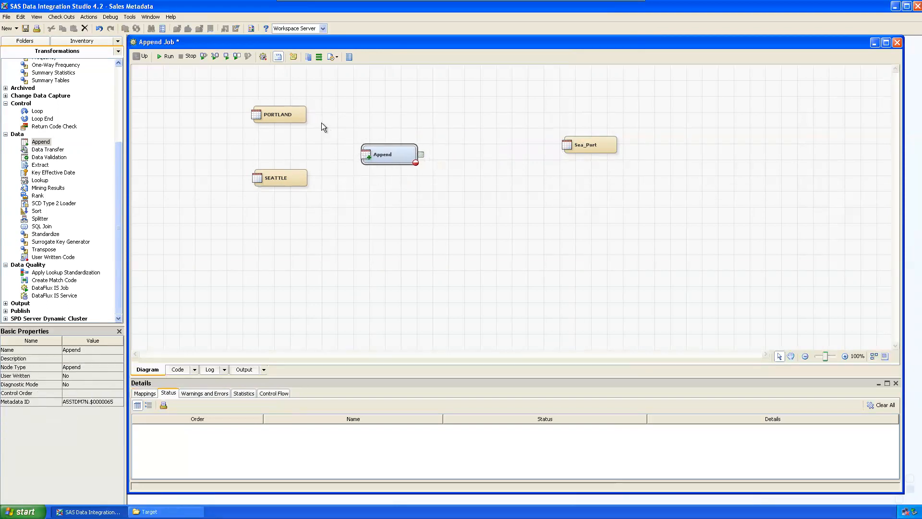
left_click_drag(307, 113, 322, 108)
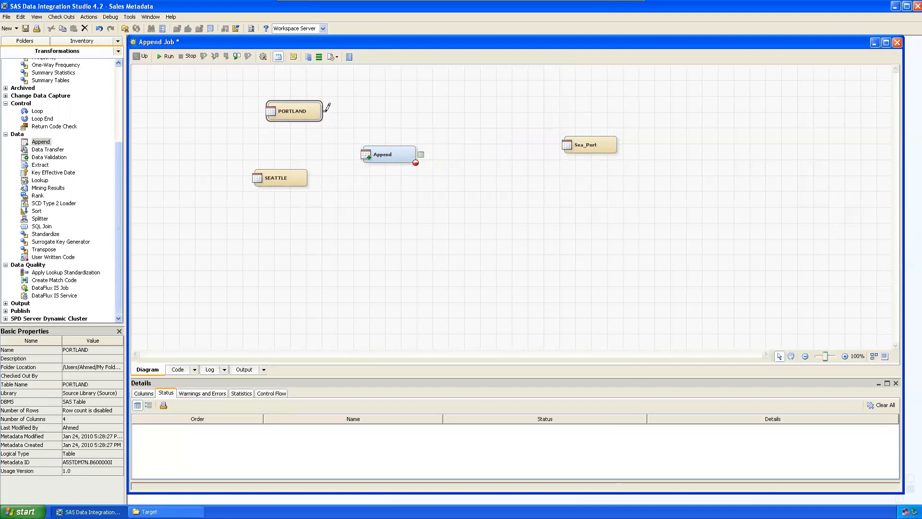
left_click_drag(326, 111, 368, 150)
left_click_drag(311, 178, 361, 150)
left_click_drag(280, 180, 305, 181)
left_click_drag(382, 155, 400, 143)
mouse_move(300, 181)
left_mouse_down()
mouse_move(291, 179)
mouse_move(306, 177)
left_mouse_up()
Compare the basic properties of the PORTLAND and SEATTLE tables with those of Append's temporary output table.
left_click(302, 108)
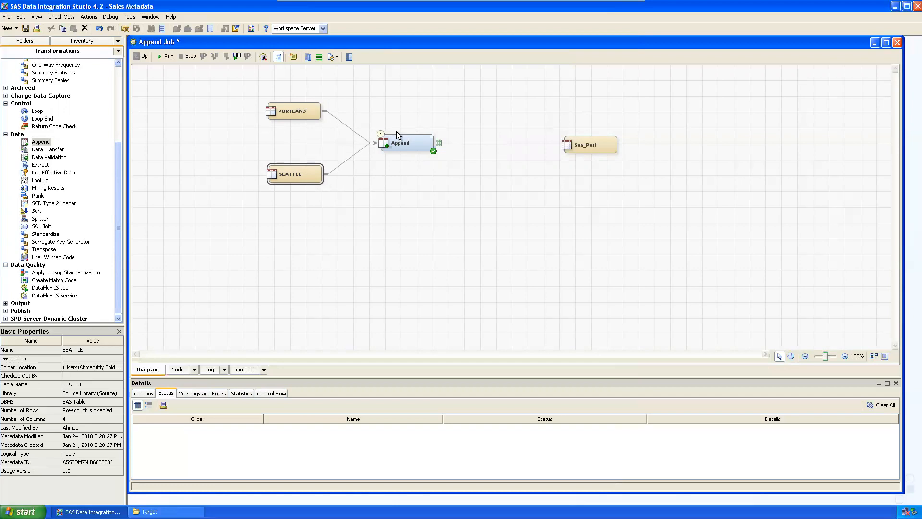
left_click(439, 142)
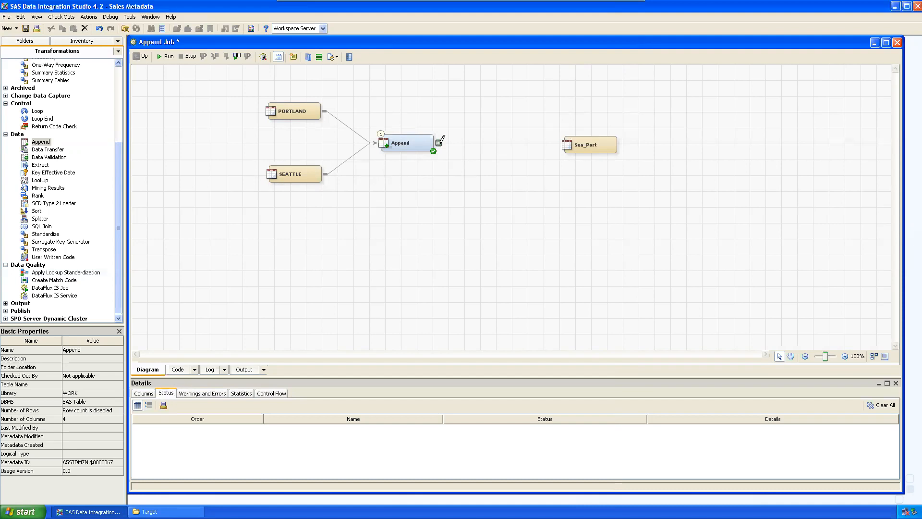
left_click(292, 111)
left_click(295, 174)
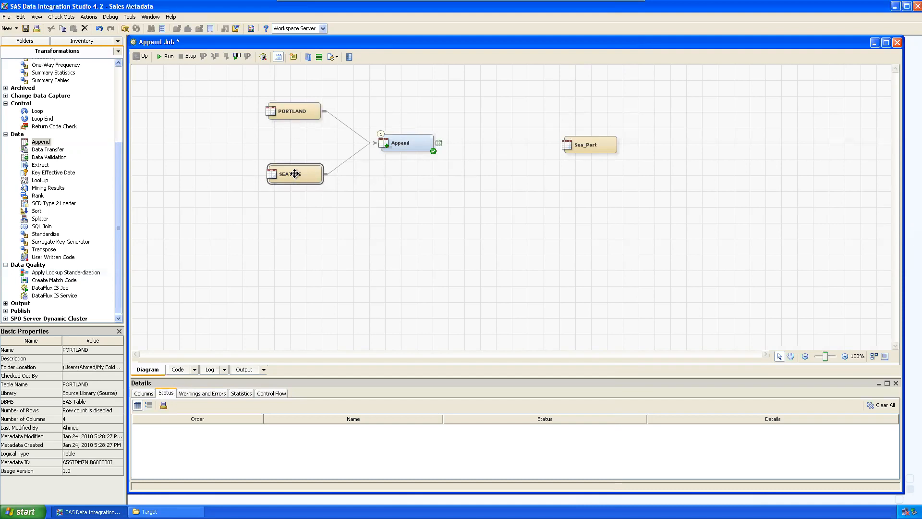
left_click(439, 140)
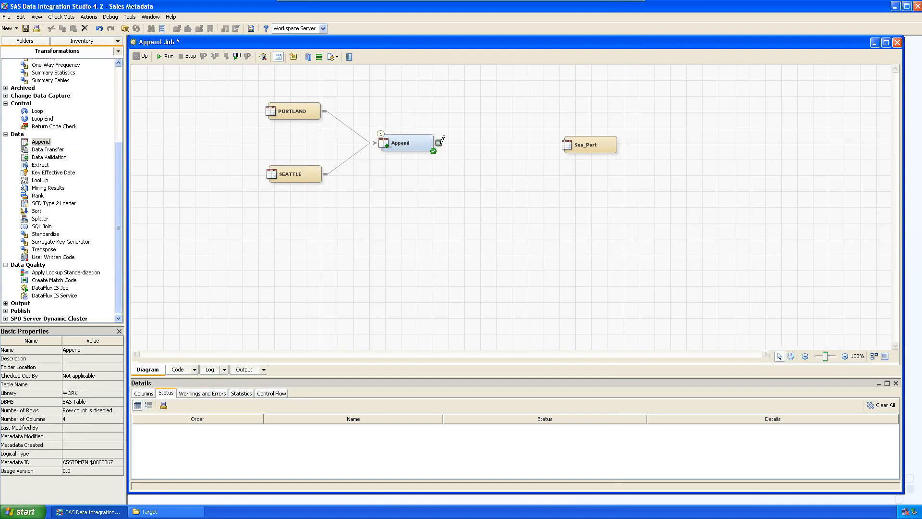
Open the full properties of Append's temporary output table and close them without changes.
right_click(439, 143)
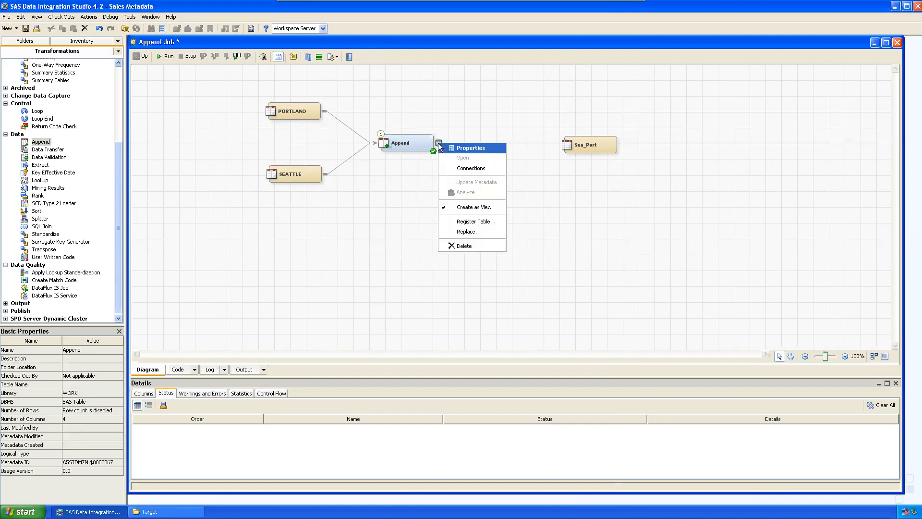
left_click(470, 149)
left_click_drag(382, 110, 303, 153)
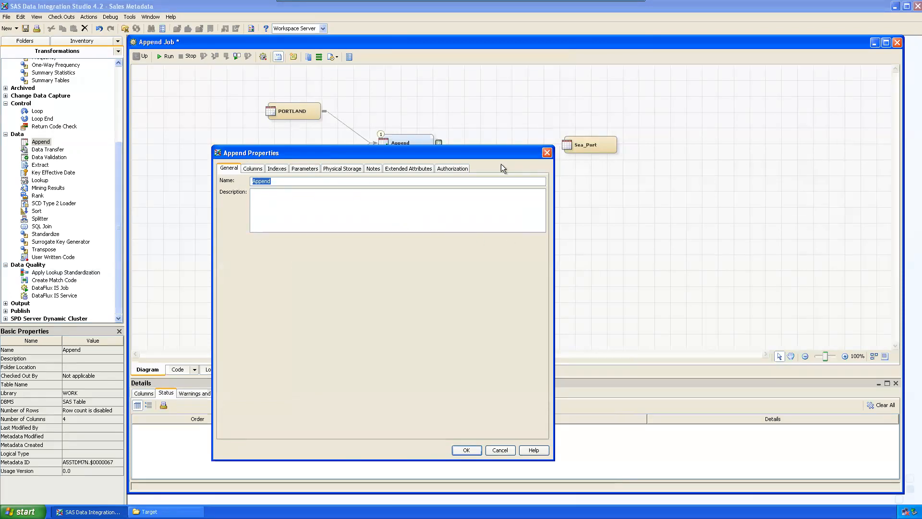
left_click(549, 154)
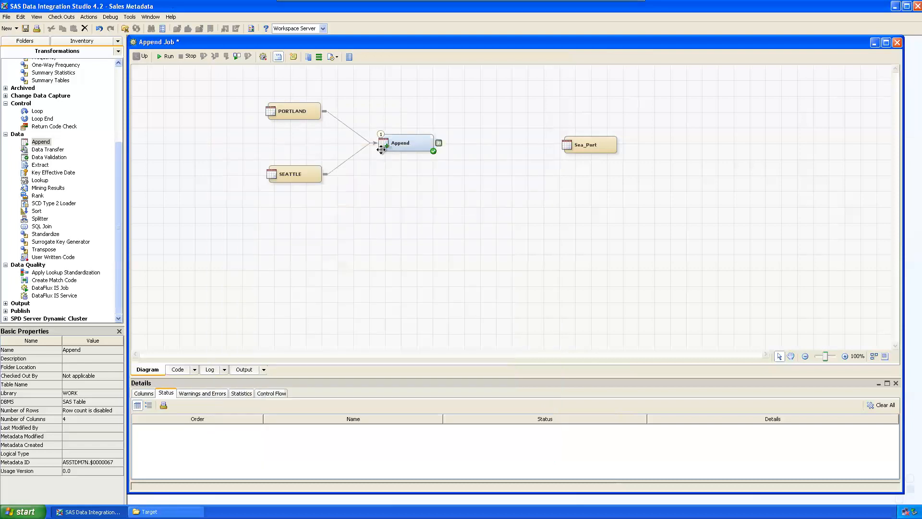
Examine the physical storage name and library in the Register Table settings for Append's output table, then close without registering.
right_click(439, 142)
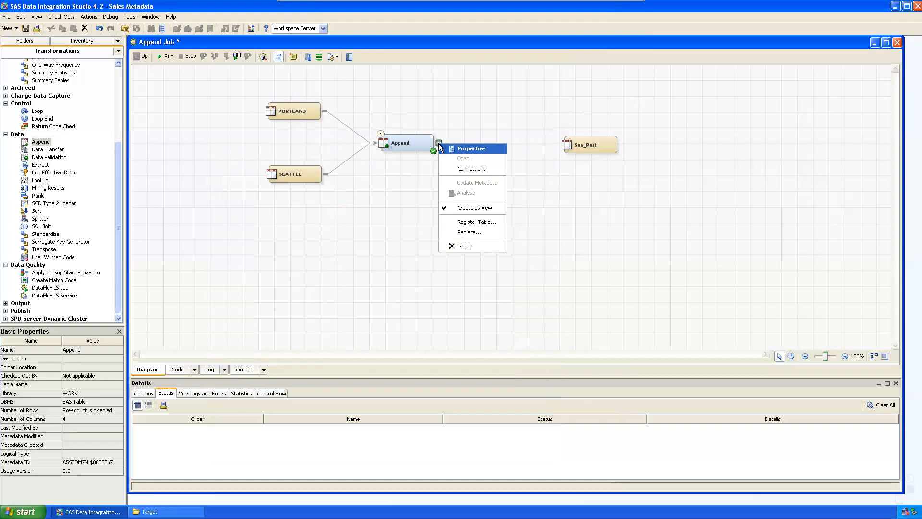
left_click(481, 222)
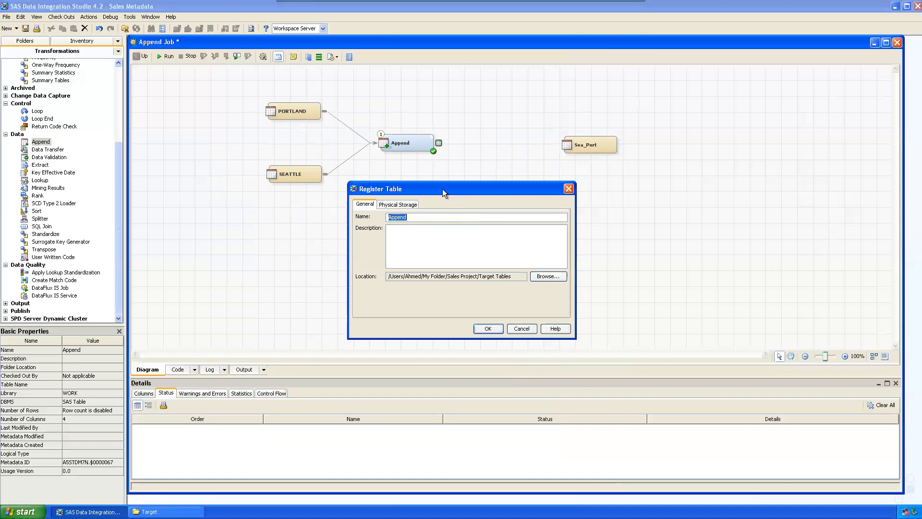
left_click_drag(442, 189, 423, 206)
left_click(388, 221)
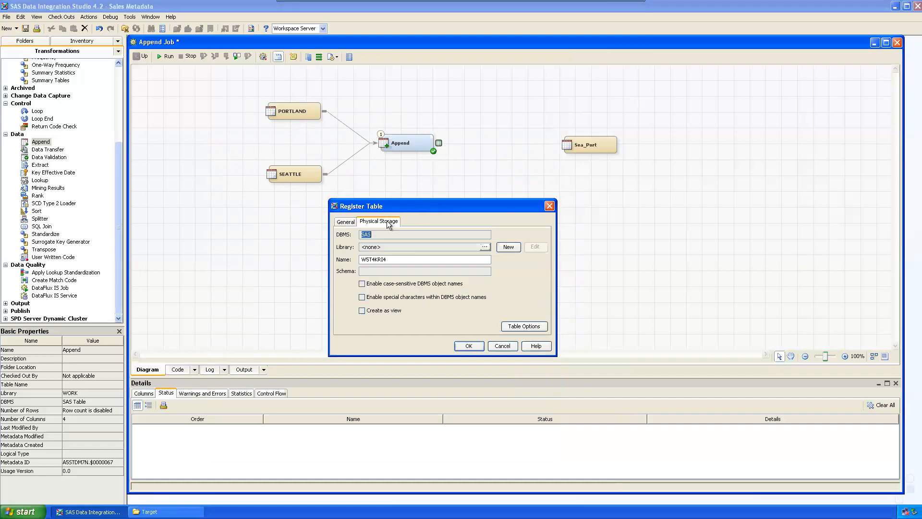
left_click_drag(391, 260, 362, 261)
left_click(398, 259)
left_click_drag(396, 261, 359, 260)
left_click(400, 262)
left_click(549, 206)
Move the Sea_Port table closer to Append, level with its temporary output table, and select that output table.
left_click_drag(590, 142, 548, 138)
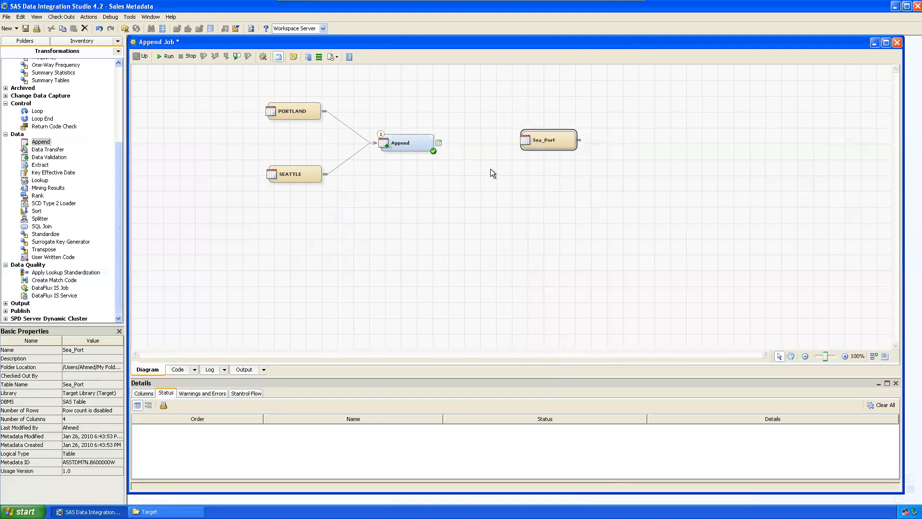
left_click(440, 143)
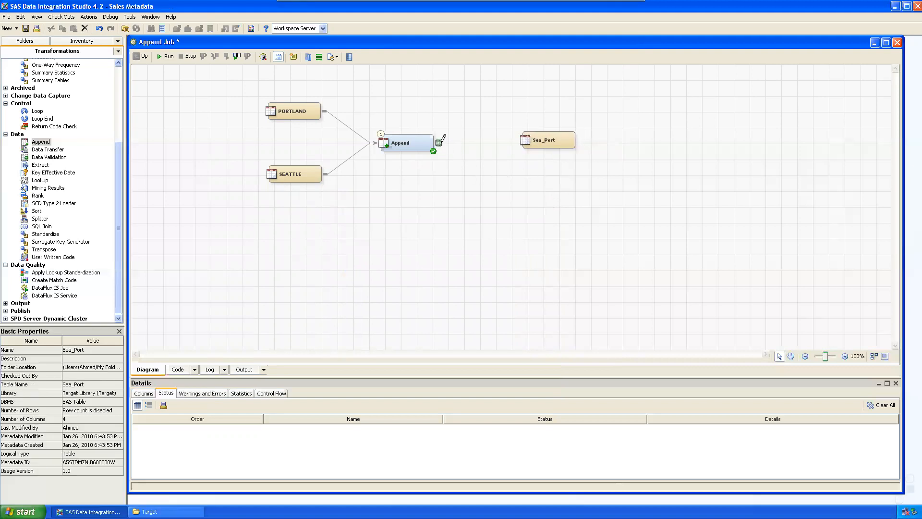
left_click_drag(549, 140, 539, 142)
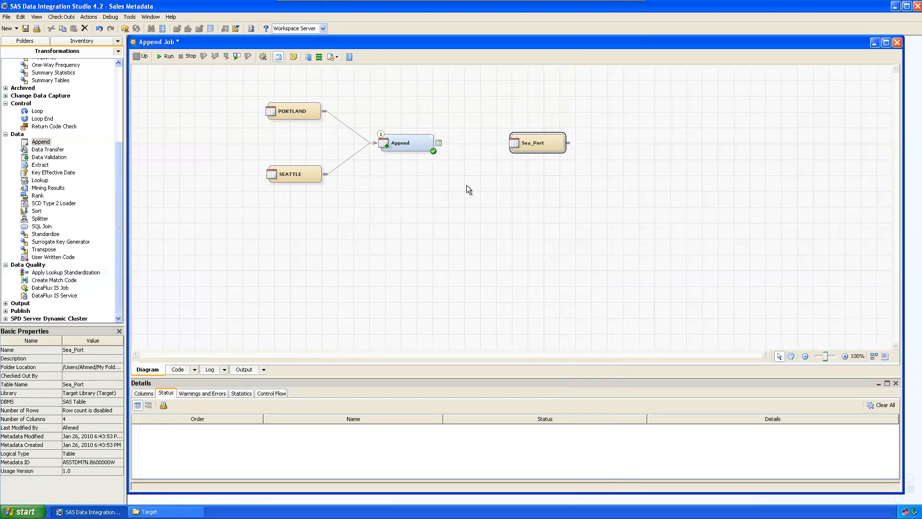
left_click(439, 142)
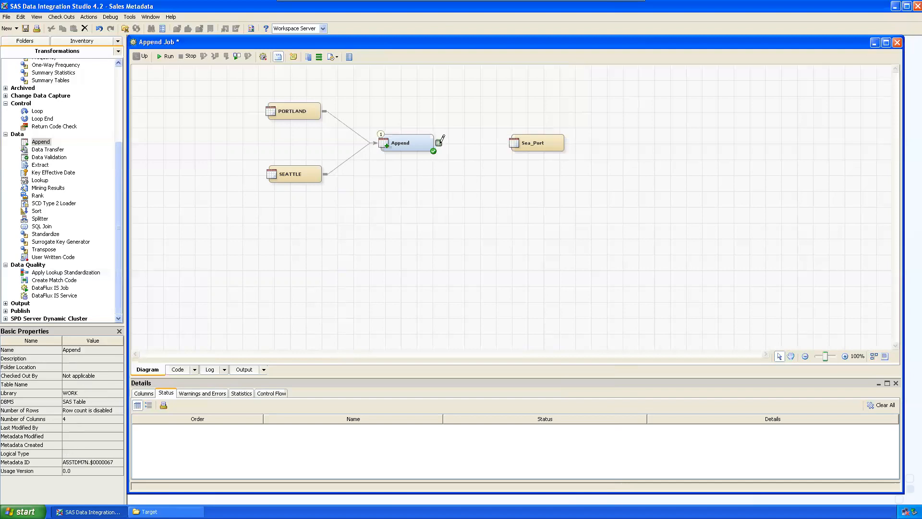
Add a Table Loader transformation and connect Append's temporary output table through it to the Sea_Port table, moved farther out.
left_click(543, 141)
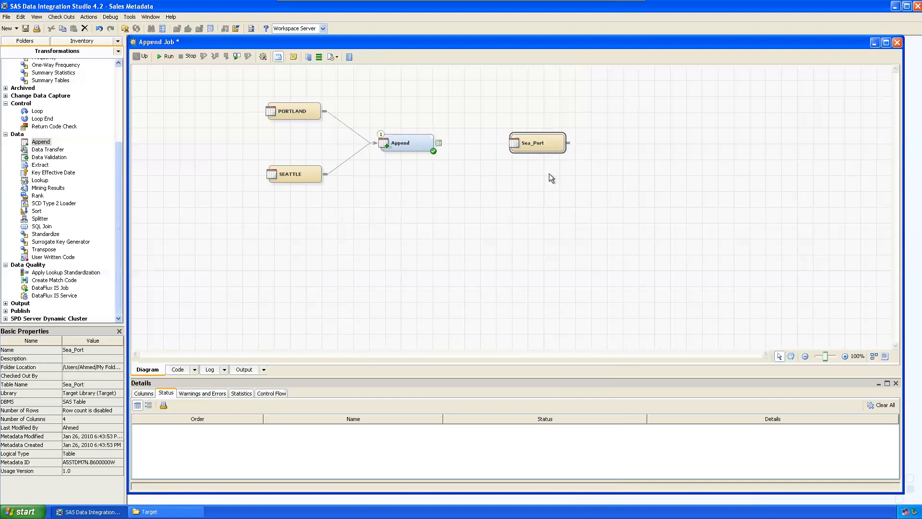
left_click(440, 143)
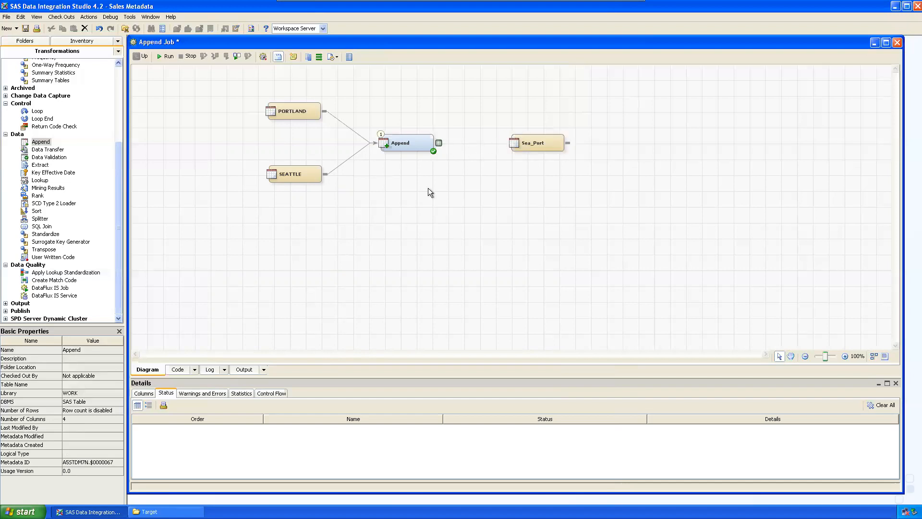
left_click_drag(117, 160, 117, 80)
left_click_drag(46, 116, 476, 144)
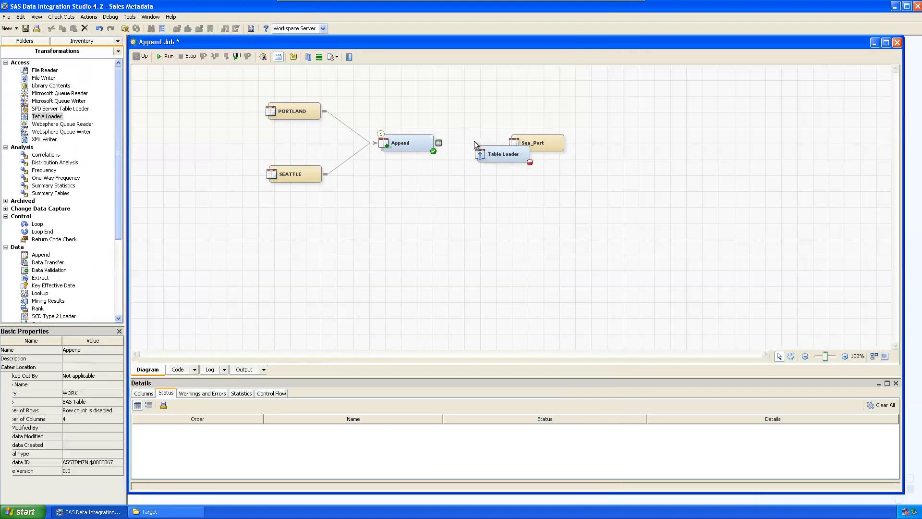
left_click_drag(558, 142, 624, 143)
left_click_drag(533, 154, 585, 143)
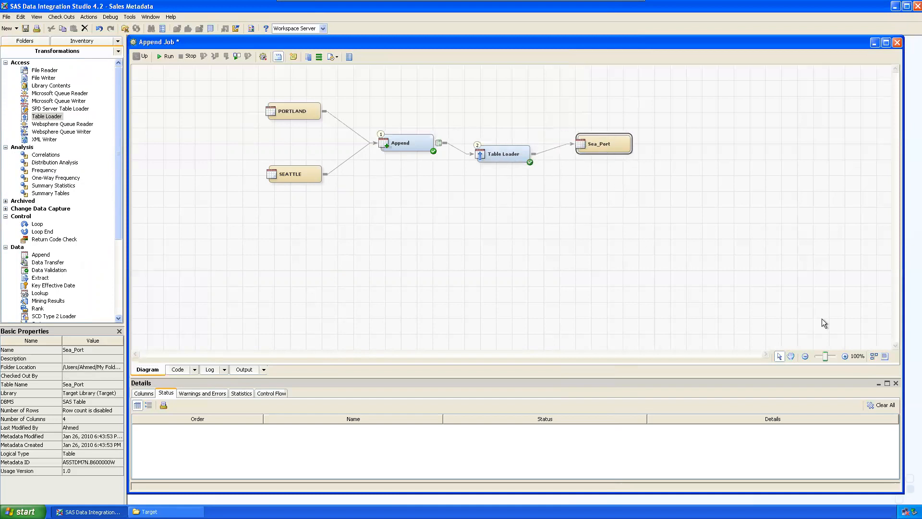
Auto-arrange the job diagram and align Append, Table Loader and Sea_Port in one row midway between PORTLAND and SEATTLE.
left_click(874, 356)
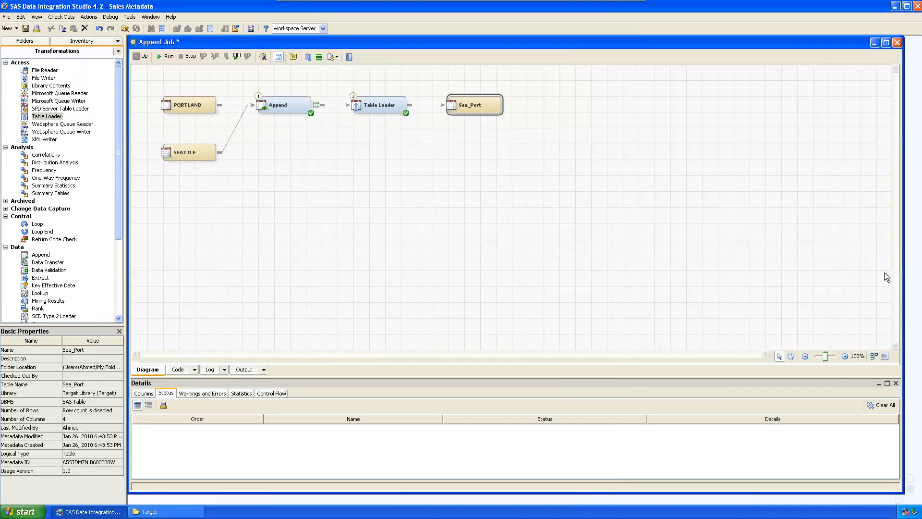
left_click(625, 230)
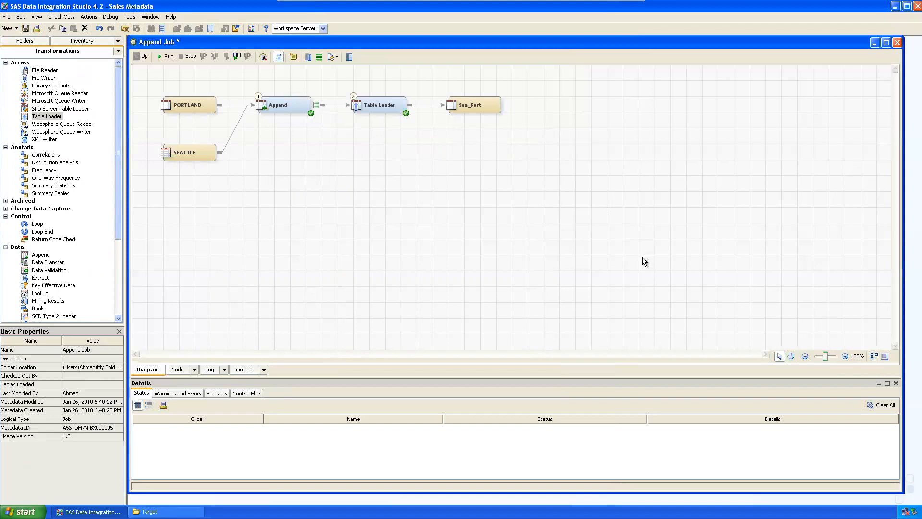
left_click_drag(292, 108, 293, 134)
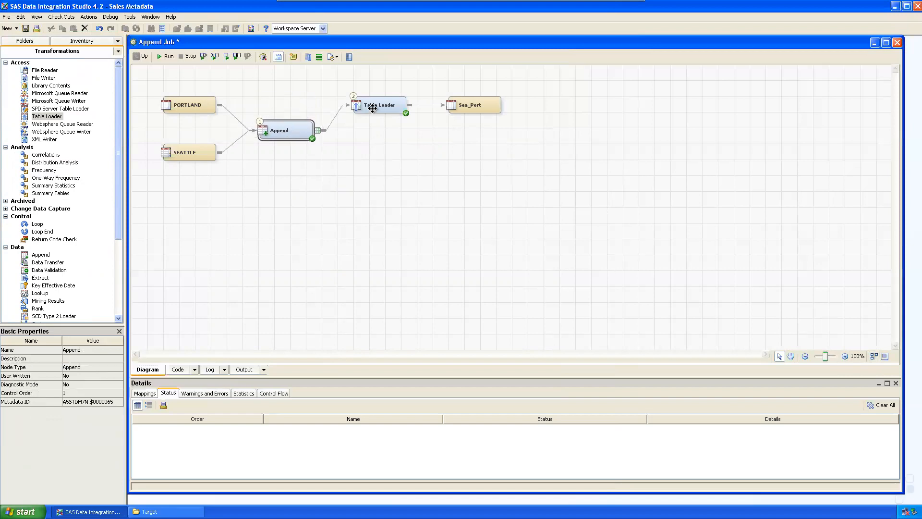
left_click_drag(372, 108, 378, 133)
left_click_drag(479, 108, 481, 131)
left_click_drag(379, 134, 382, 133)
left_click_drag(477, 131, 479, 134)
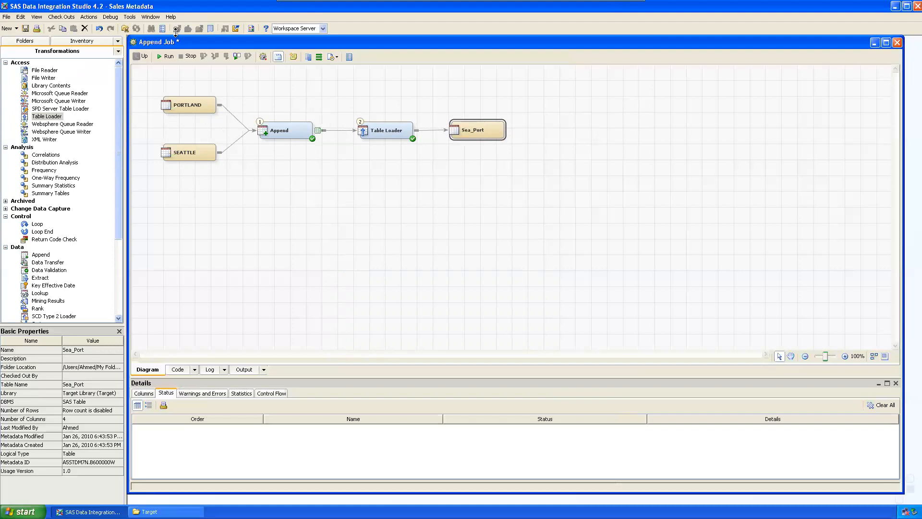
Try to run the Append Job and dismiss the error dialog.
left_click(411, 258)
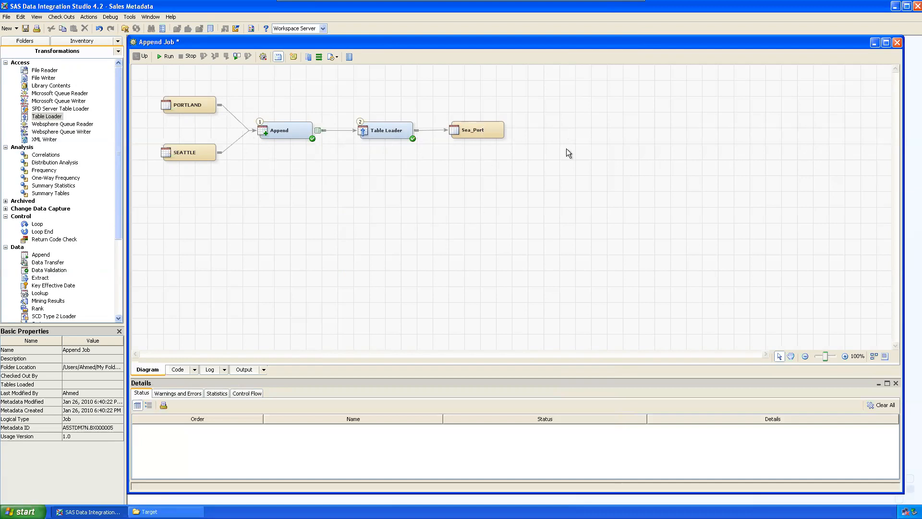
left_click(168, 57)
left_click_drag(461, 235, 402, 191)
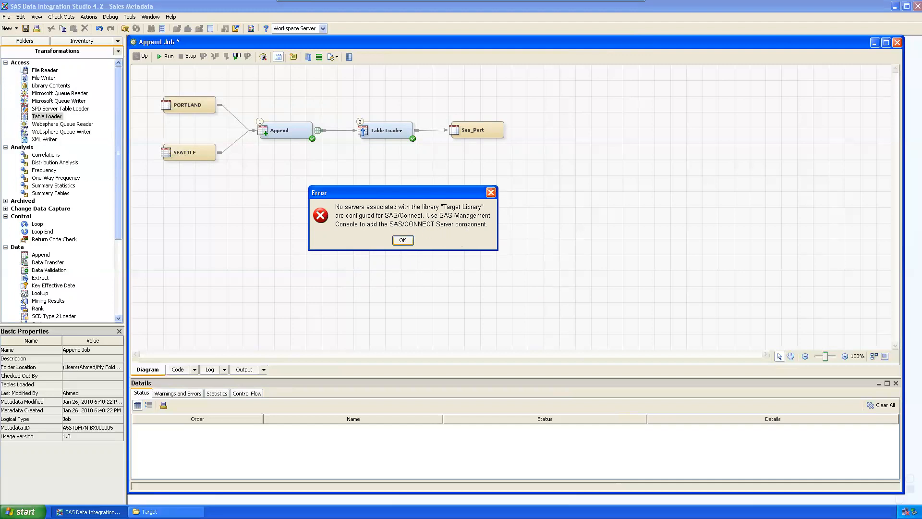
left_click(393, 240)
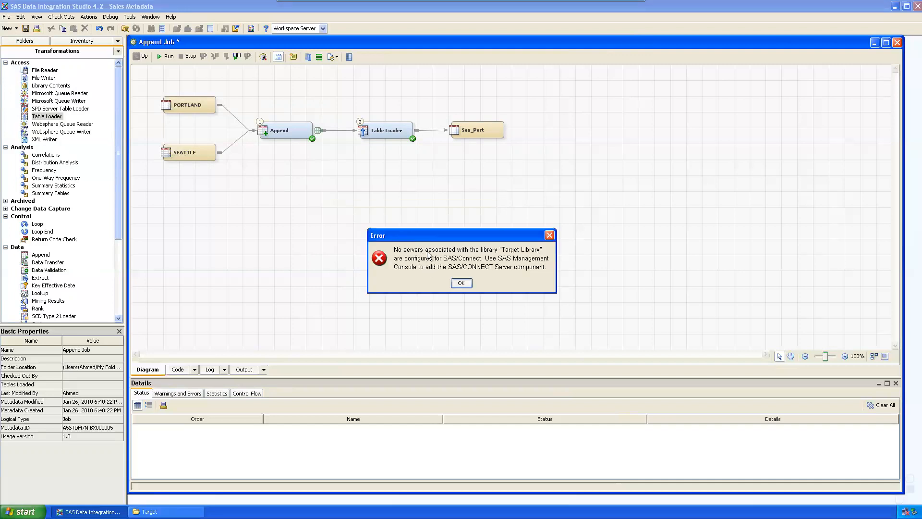
left_click(460, 283)
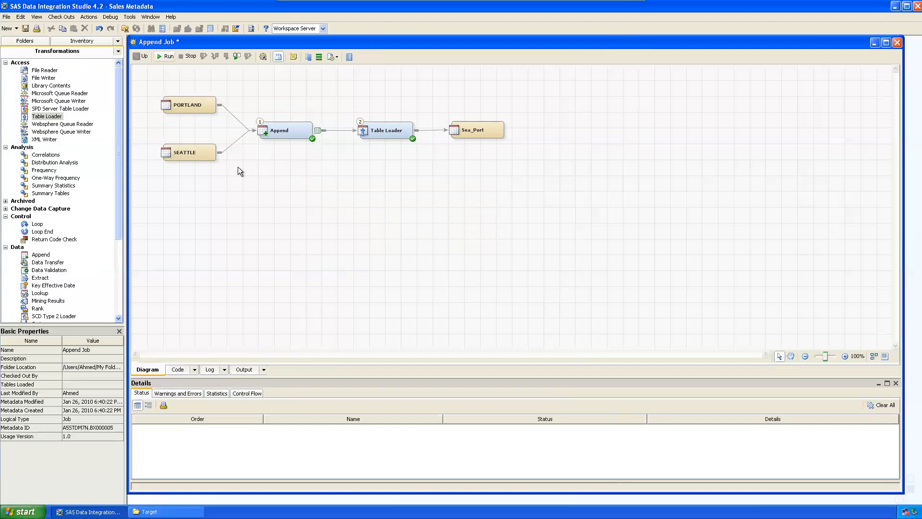
Open the Windows Services console by running services.msc and maximize its window.
left_click(25, 512)
left_click(48, 475)
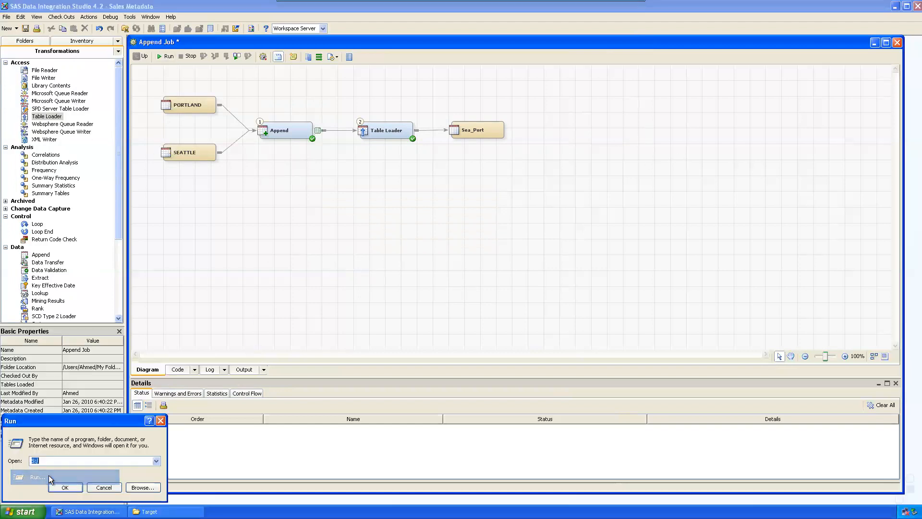
left_click(155, 460)
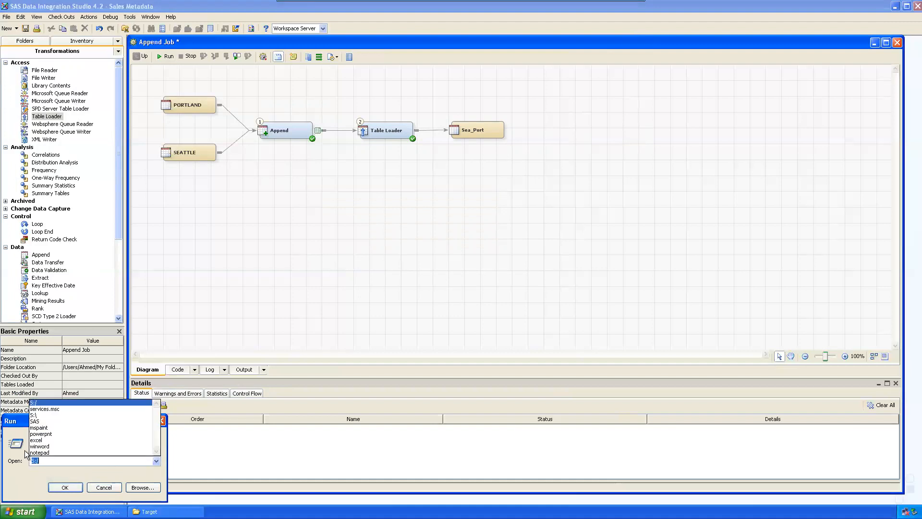
left_click(61, 403)
left_click(154, 460)
left_click(58, 448)
left_click(60, 487)
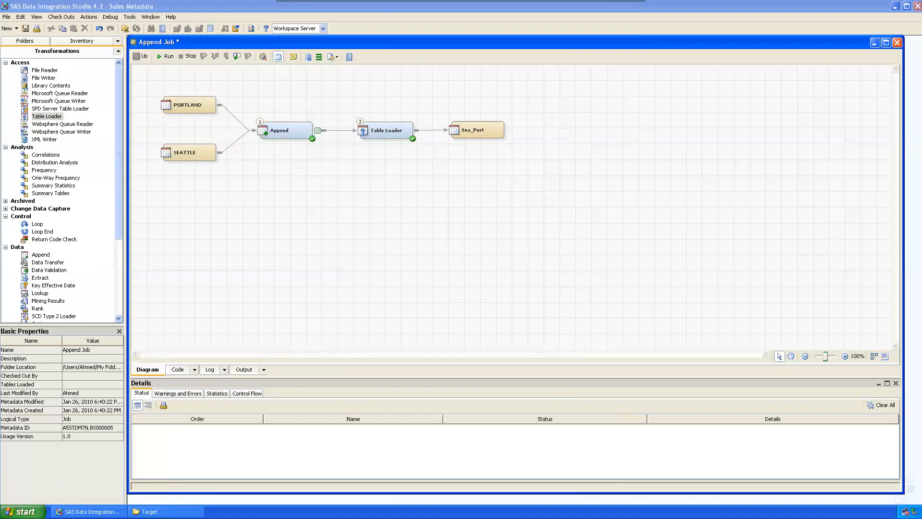
left_click(287, 8)
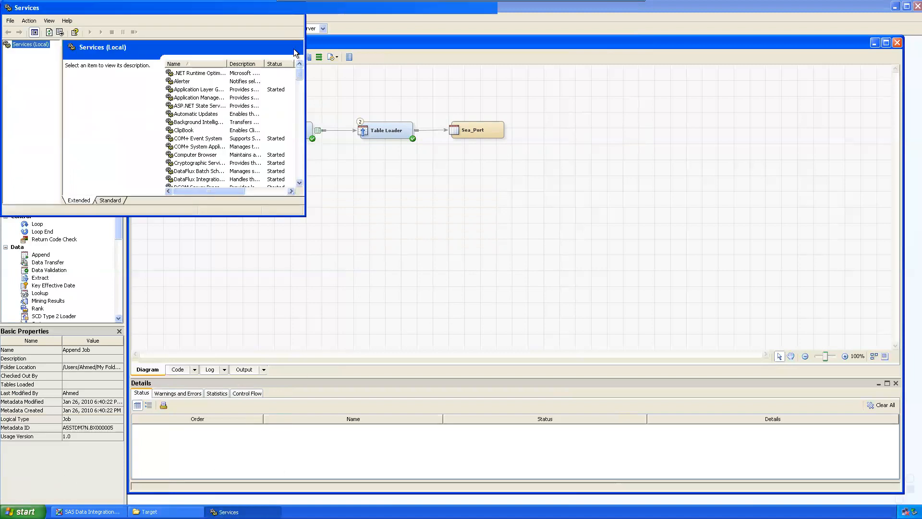
Start the SAS [Config-Lev1] SASApp - OLAP Server and SASTS - Table Server services.
left_click_drag(915, 149, 912, 327)
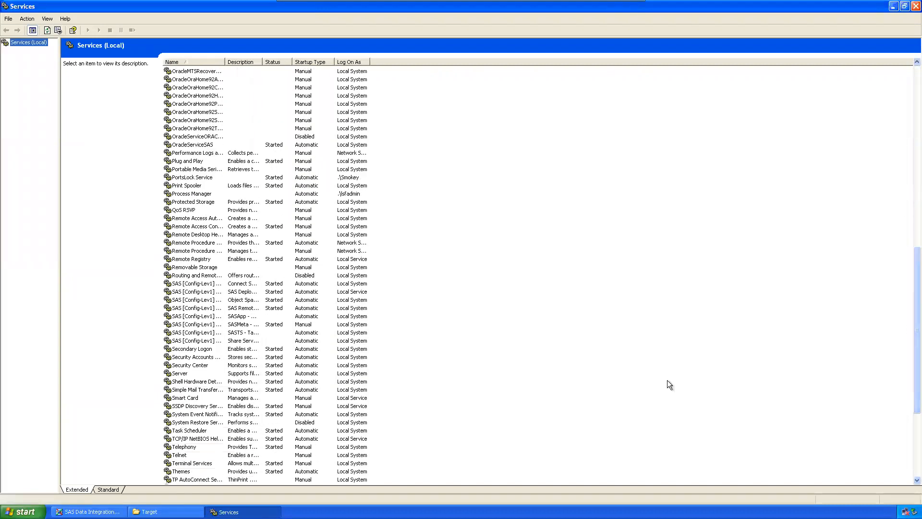
right_click(198, 319)
left_click(211, 323)
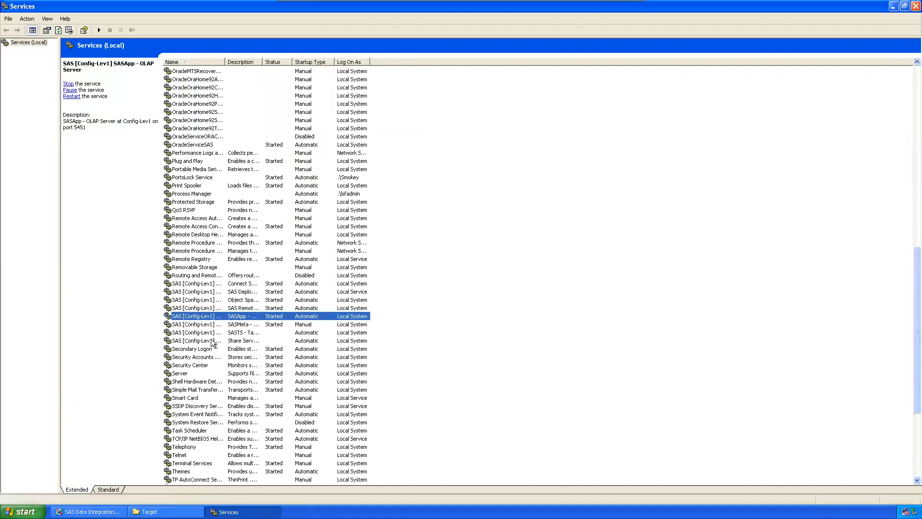
right_click(207, 333)
left_click(220, 338)
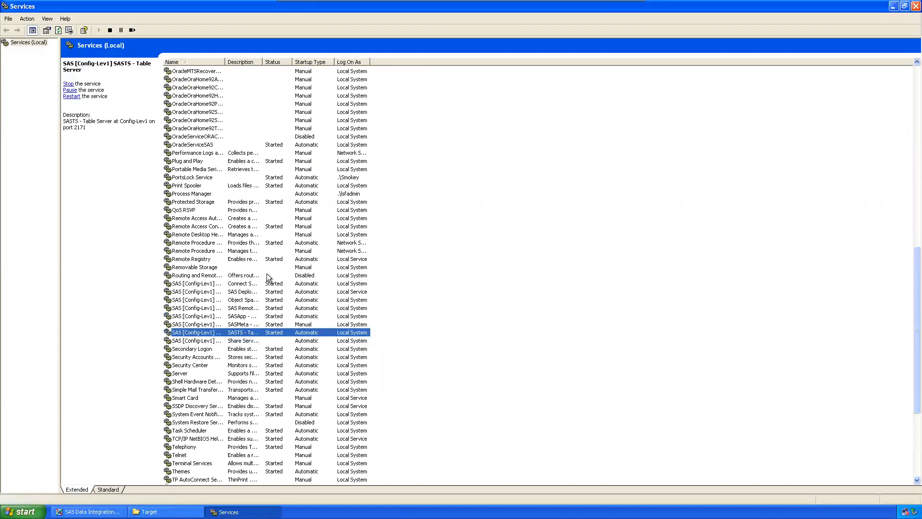
Widen the Description column to read the service descriptions, then close the Services console.
left_click_drag(262, 61, 327, 61)
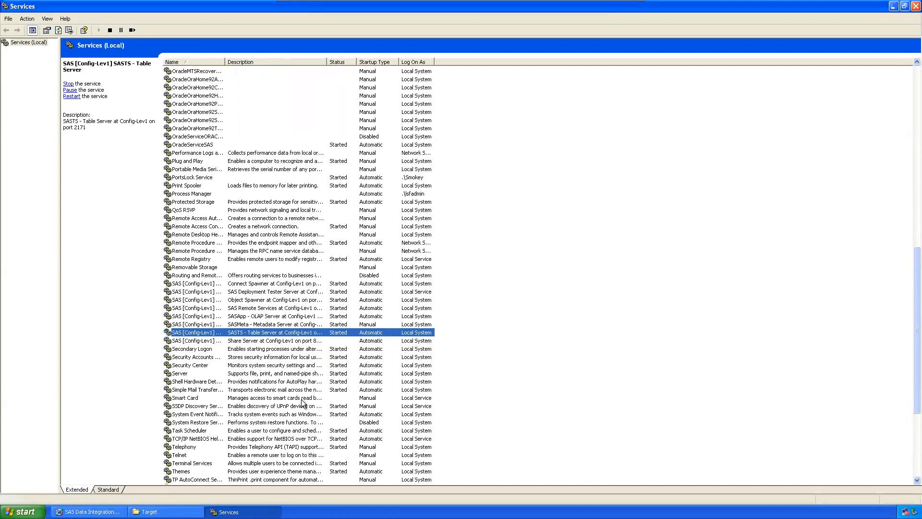
left_click(824, 340)
left_click(912, 7)
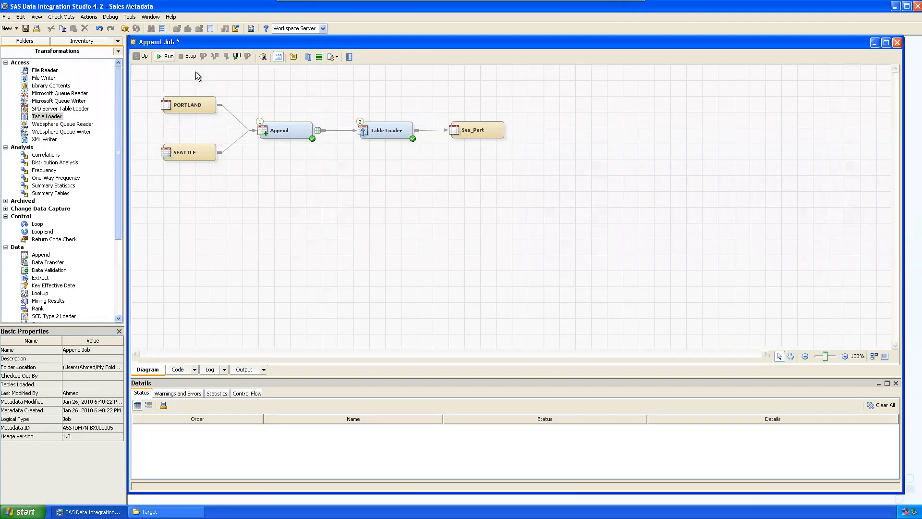
Try running the Append Job again, then save the job and minimize SAS Data Integration Studio.
left_click(167, 56)
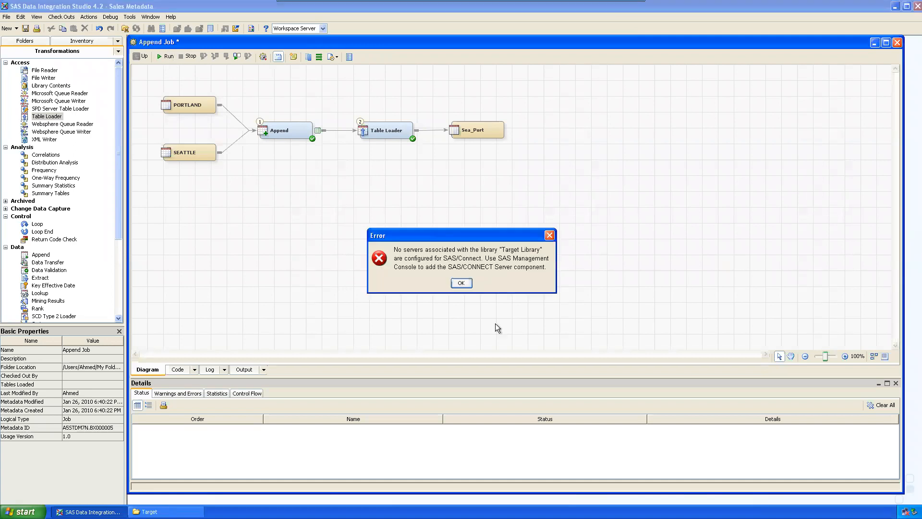
left_click(461, 284)
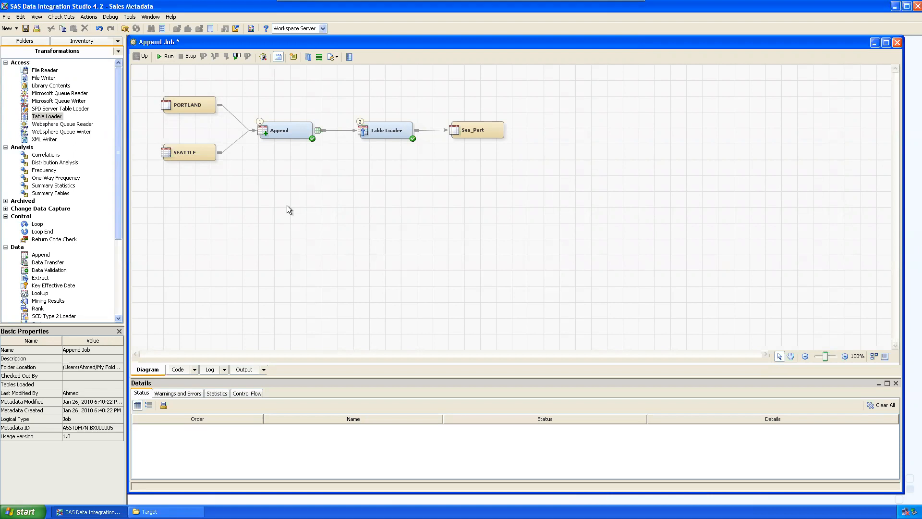
left_click(23, 30)
left_click(895, 6)
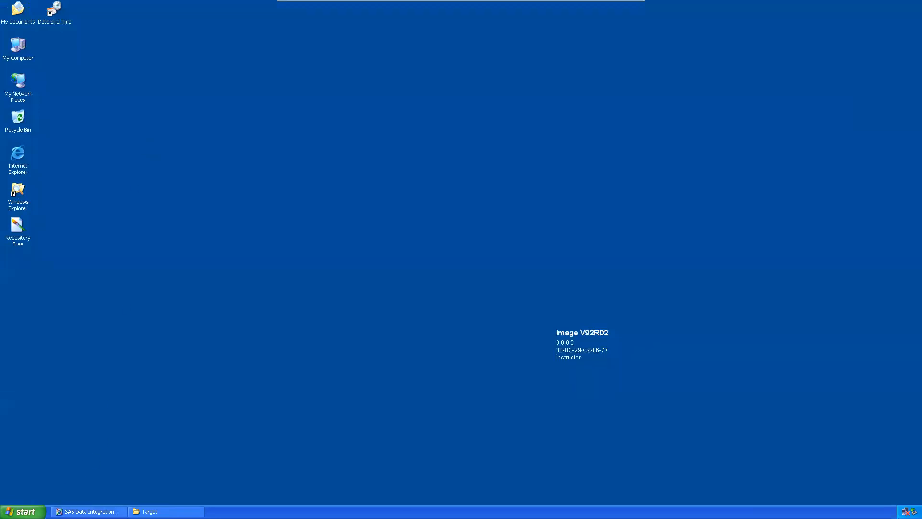
Reopen the Windows Services console with services.msc from the desktop and maximize it.
left_click(19, 512)
left_click(35, 477)
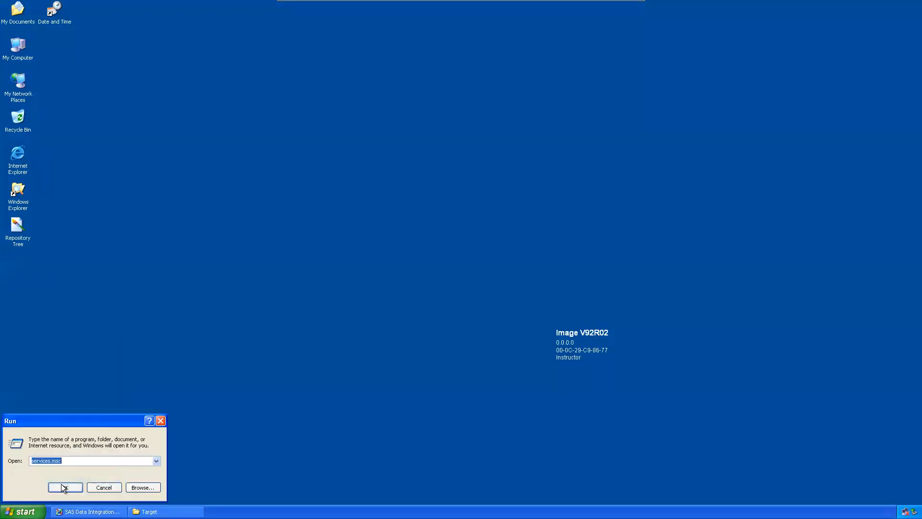
left_click(65, 488)
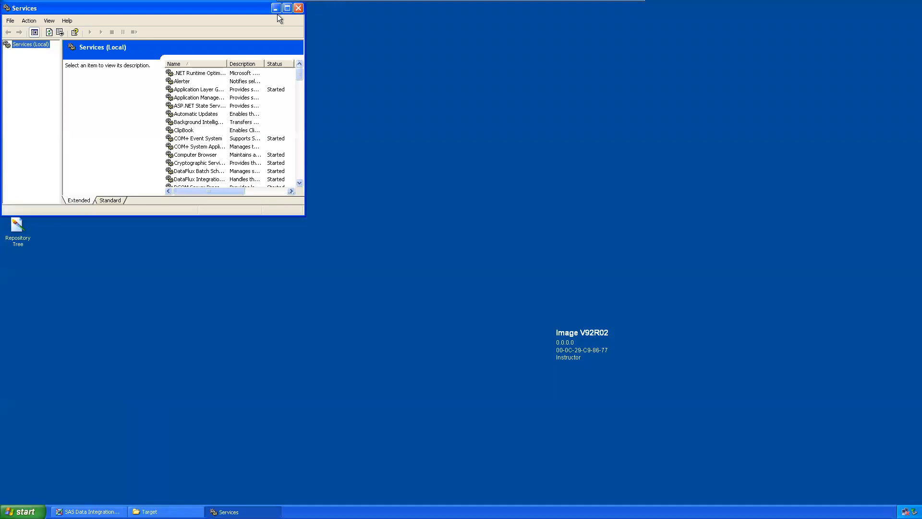
left_click(287, 8)
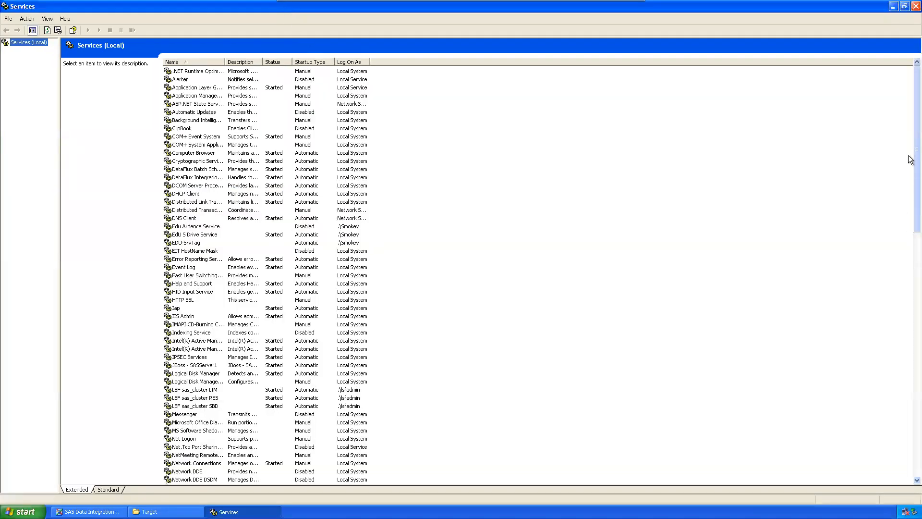
Start the SAS [Config-Lev1] Share Server service and close the Services console.
left_click_drag(912, 167, 921, 345)
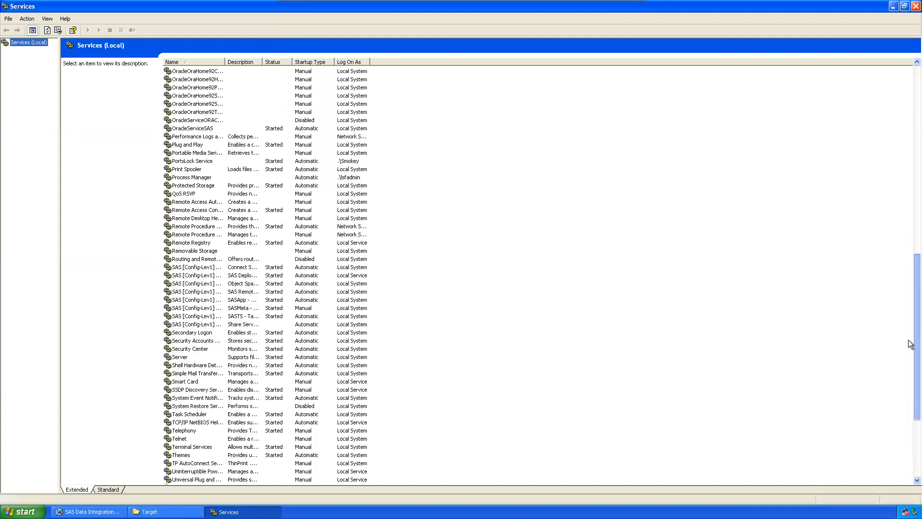
right_click(206, 326)
left_click(207, 328)
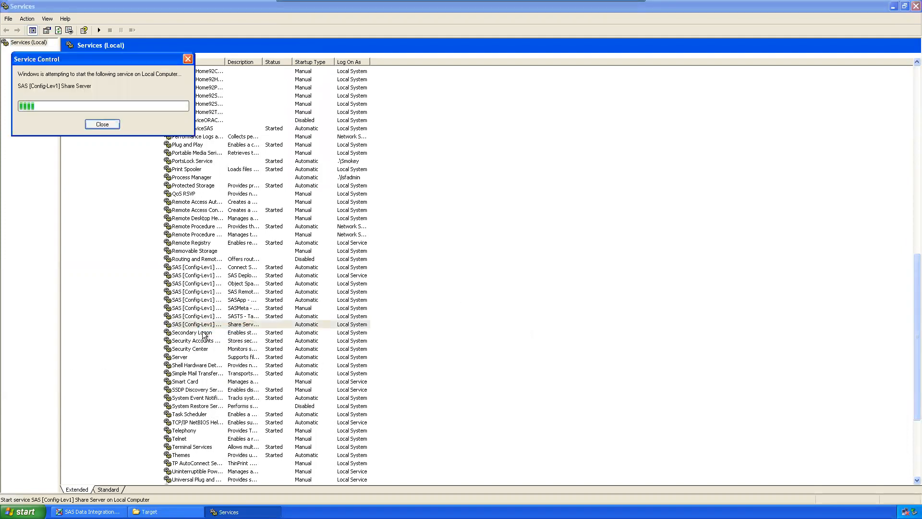
left_click(669, 299)
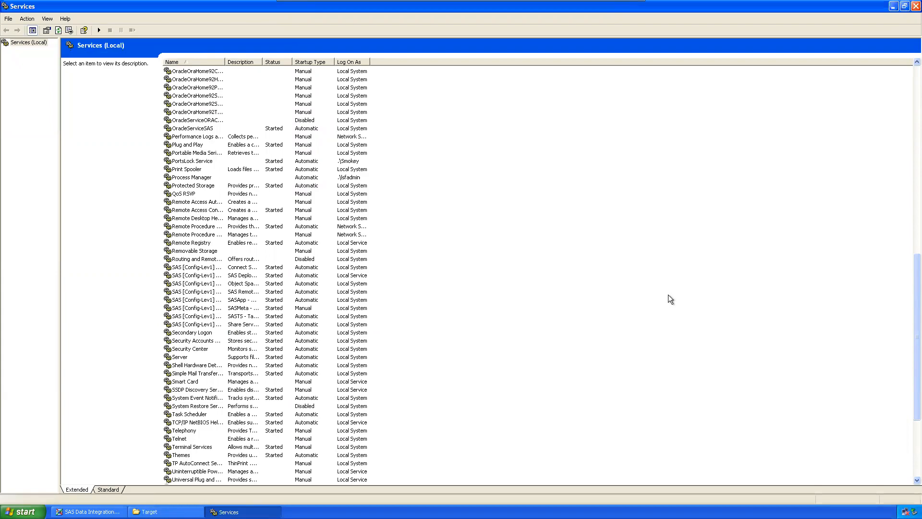
scroll(662, 291, "up", 3)
left_click(916, 6)
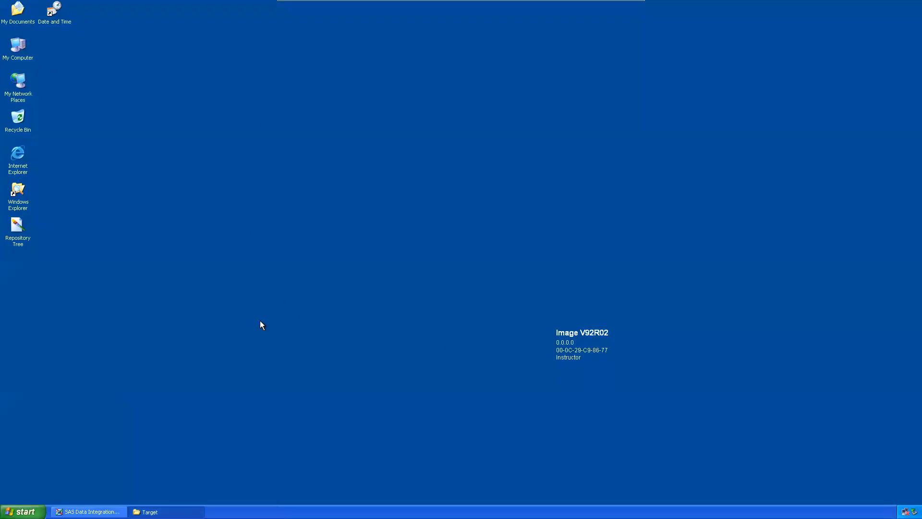
Close SAS Data Integration Studio and launch it again from the installed SAS programs.
left_click(89, 511)
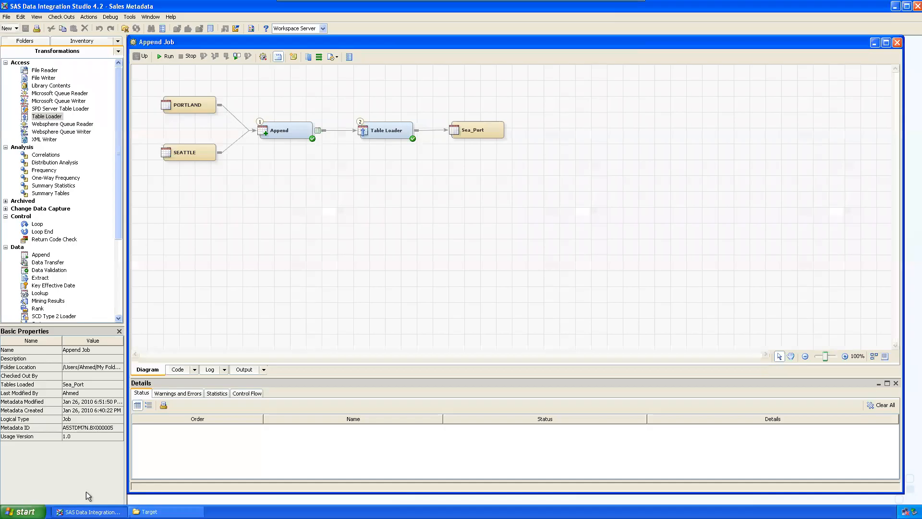
left_click(916, 6)
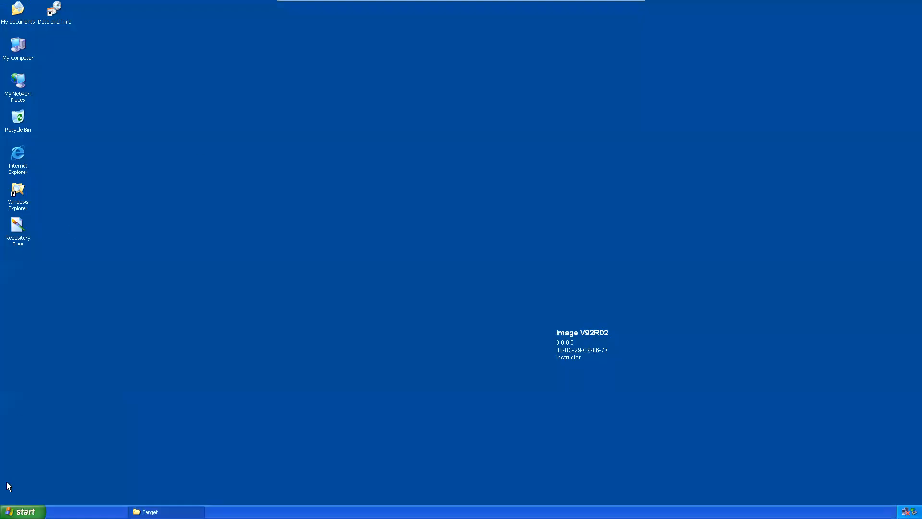
left_click(22, 511)
mouse_move(117, 402)
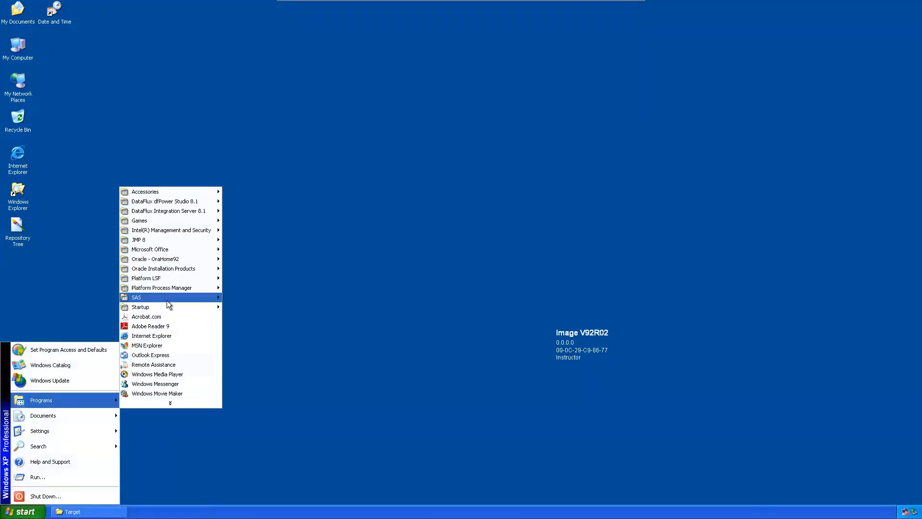
mouse_move(166, 301)
left_click(275, 339)
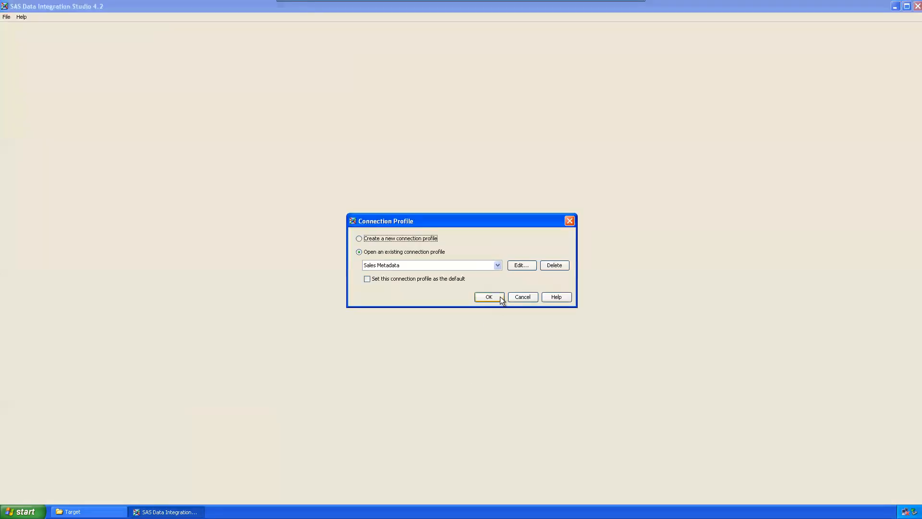
Connect with the Sales Metadata profile and open the Append Job from the Jobs folder of Sales Project under My Folder.
left_click(500, 298)
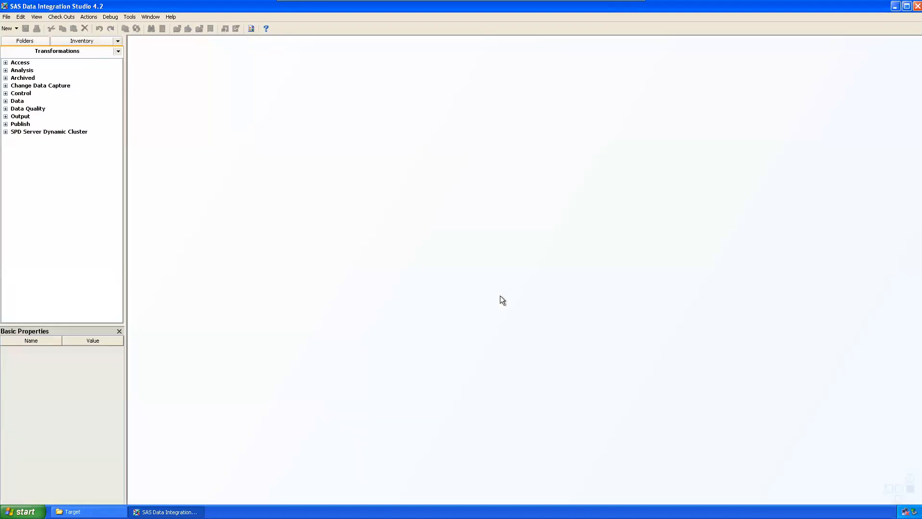
left_click(31, 41)
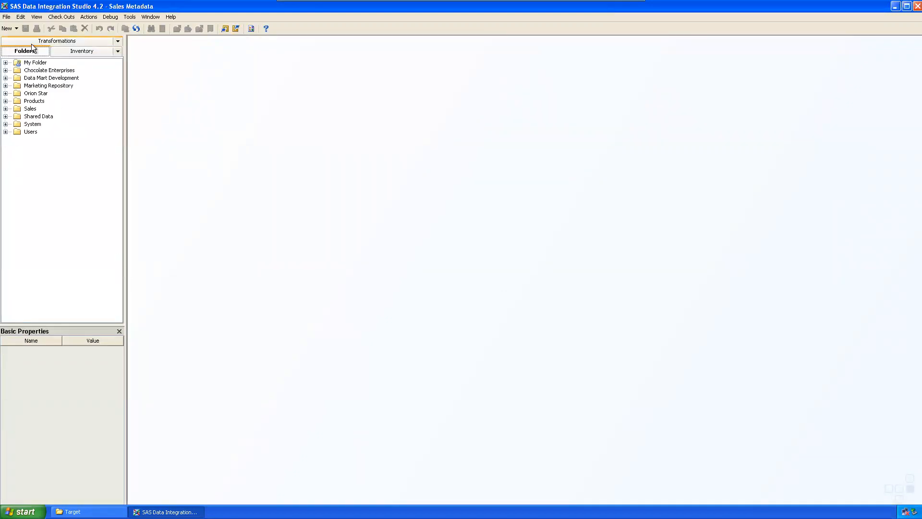
left_click(5, 63)
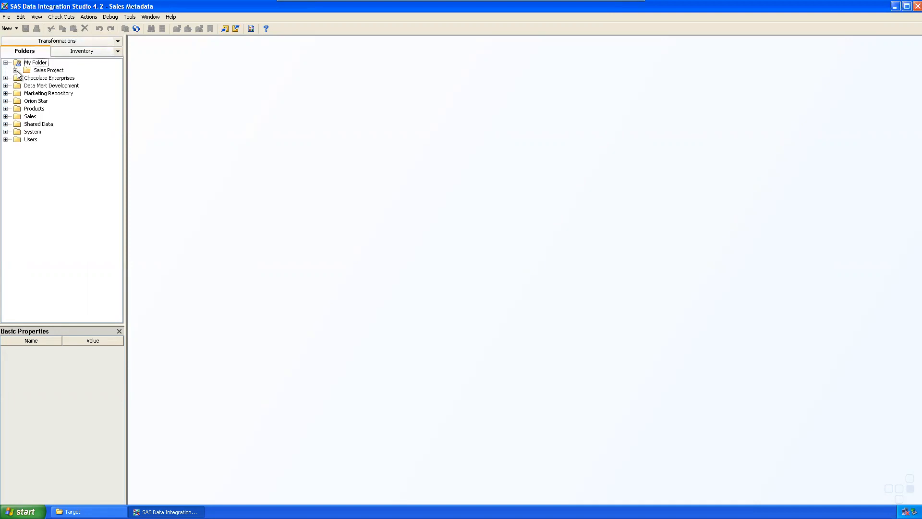
left_click(15, 70)
left_click(24, 93)
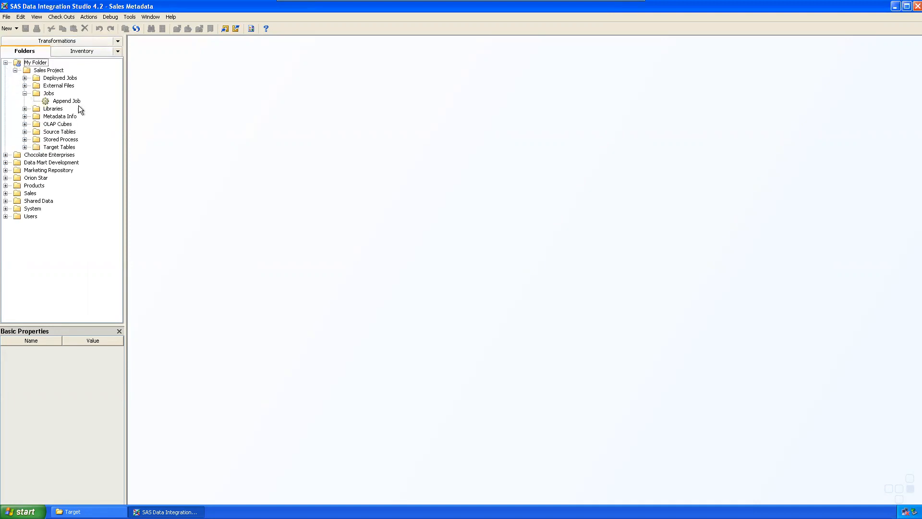
double_click(68, 101)
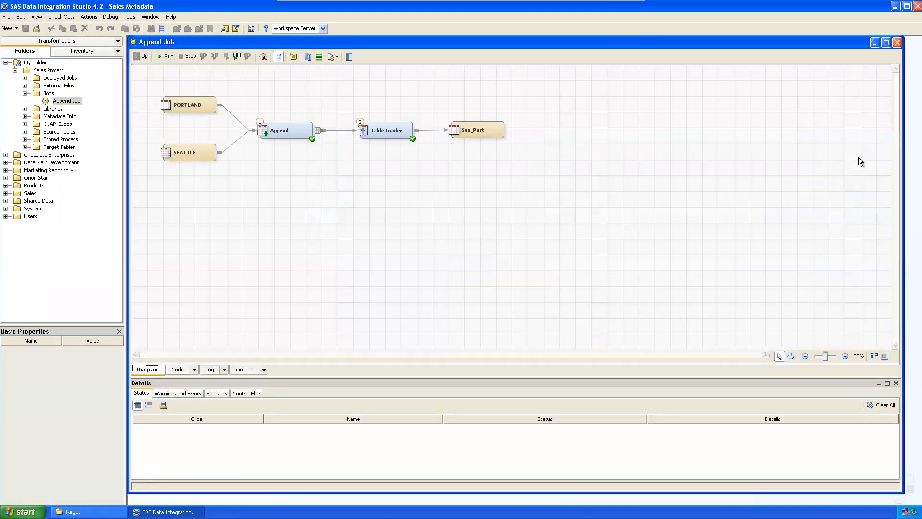
Try running the reopened Append Job and dismiss the resulting dialog.
left_click(164, 56)
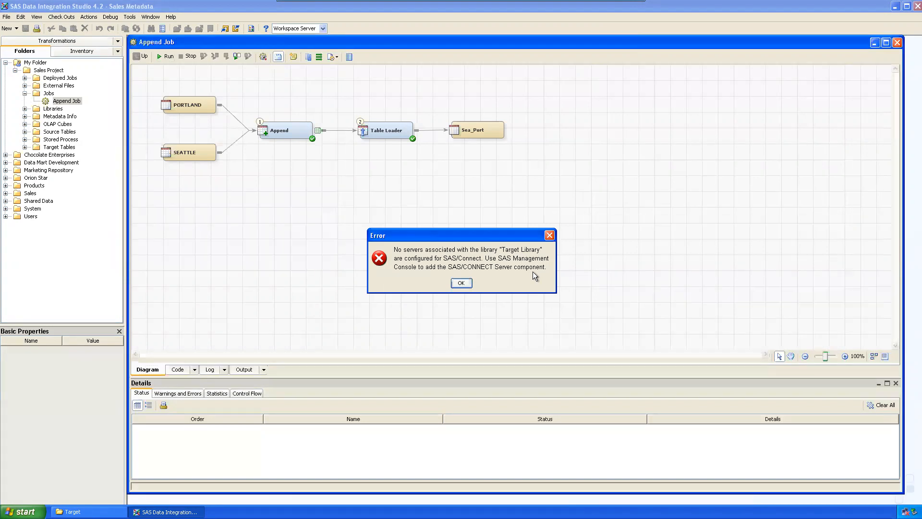
left_click(462, 284)
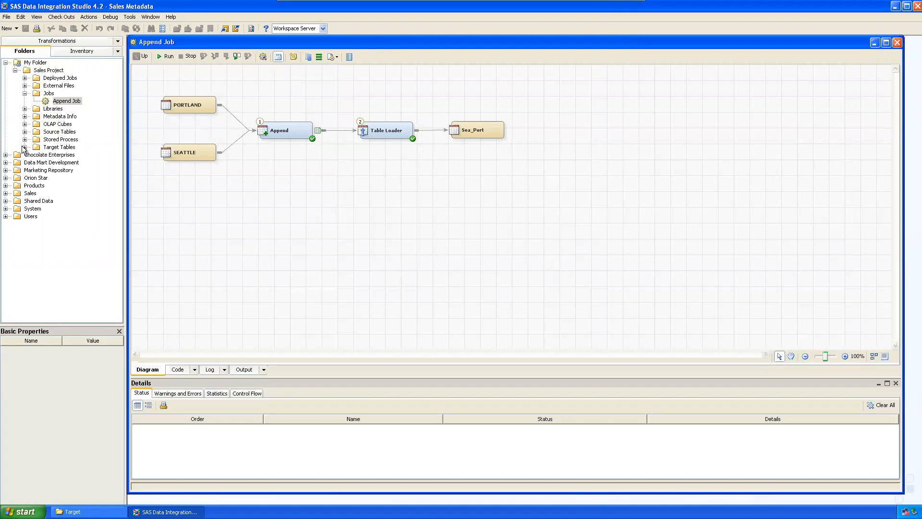
Examine the Target Library in the Sales Project's Libraries folder and compare its path with the S:\Target folder in Windows Explorer.
left_click(48, 103)
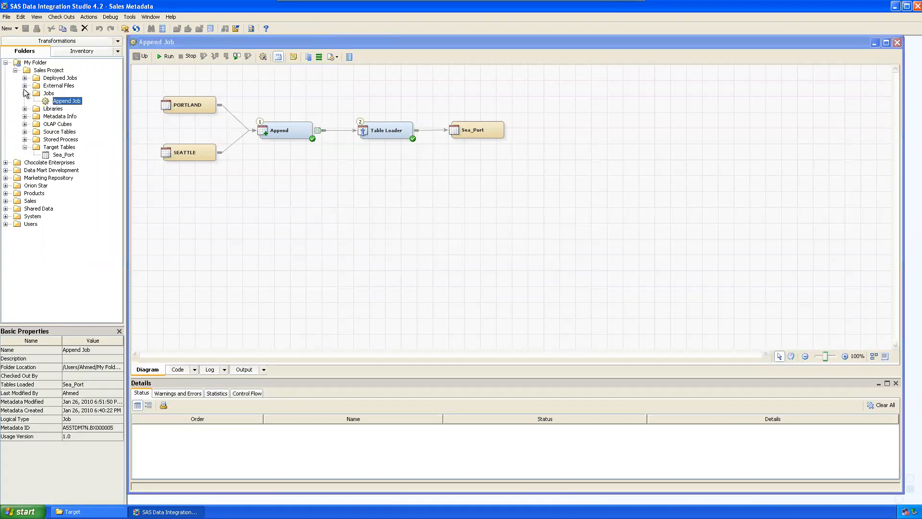
left_click(25, 109)
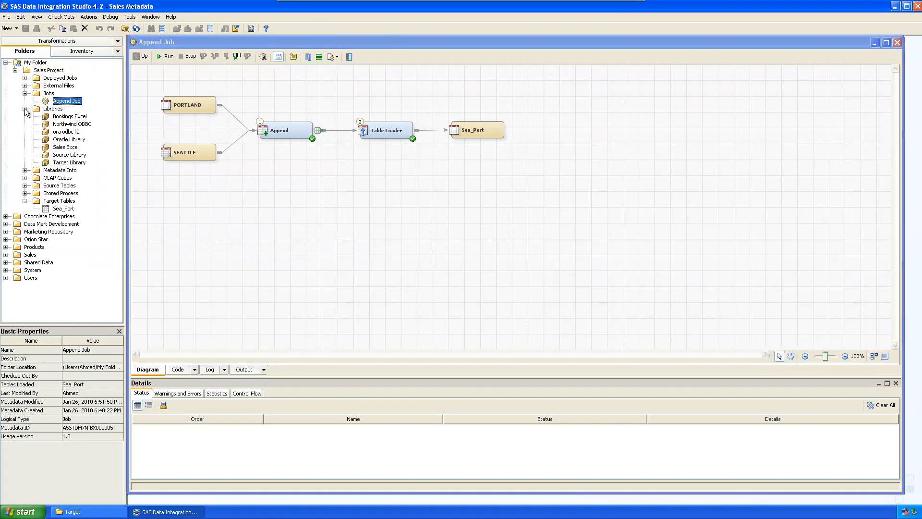
left_click(69, 162)
right_click(70, 163)
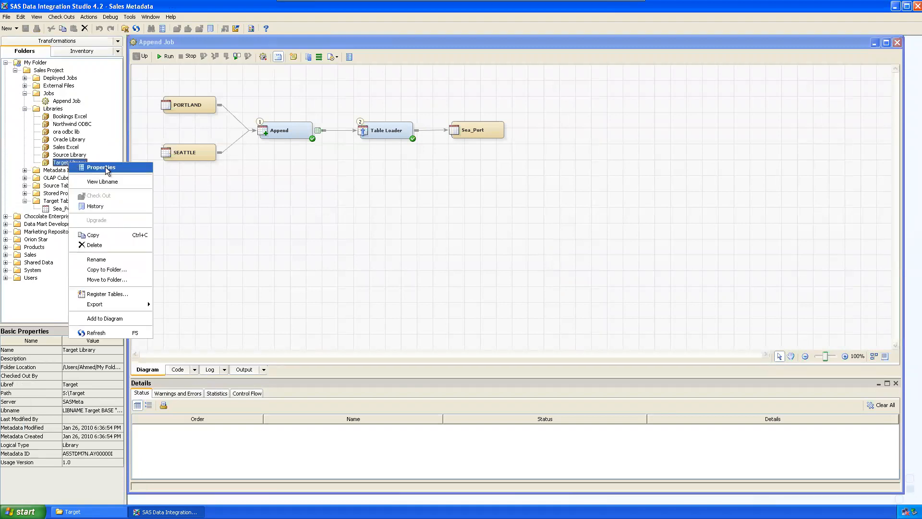
left_click(452, 286)
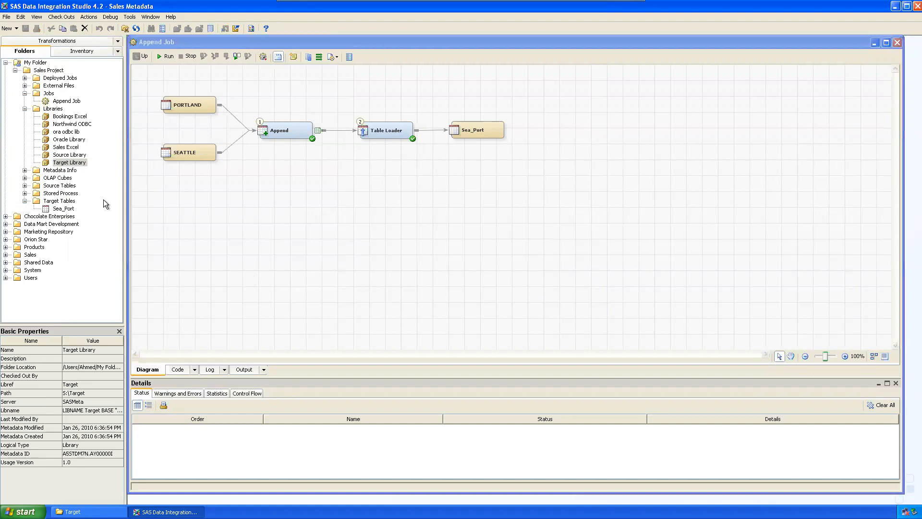
left_click(96, 511)
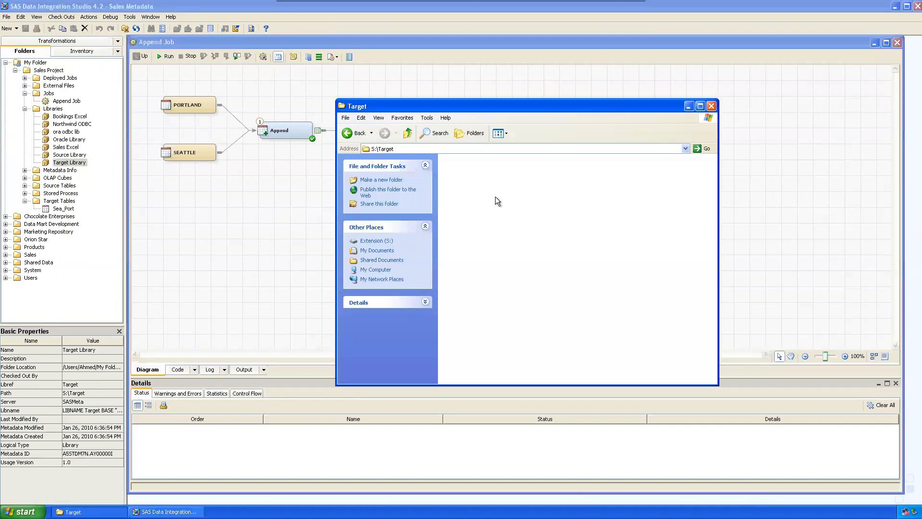
left_click(417, 149)
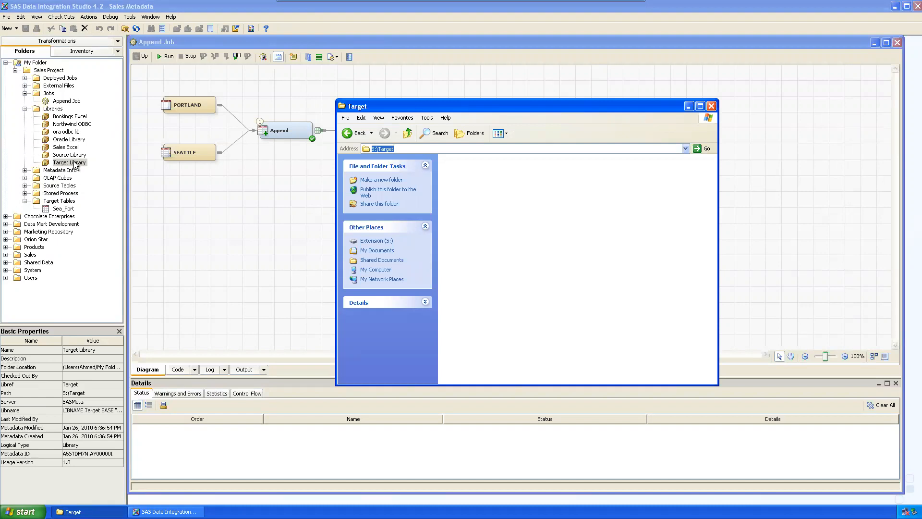
Open the Sea_Port target table's properties and start editing its Target Library from the physical storage settings.
left_click(64, 209)
right_click(65, 208)
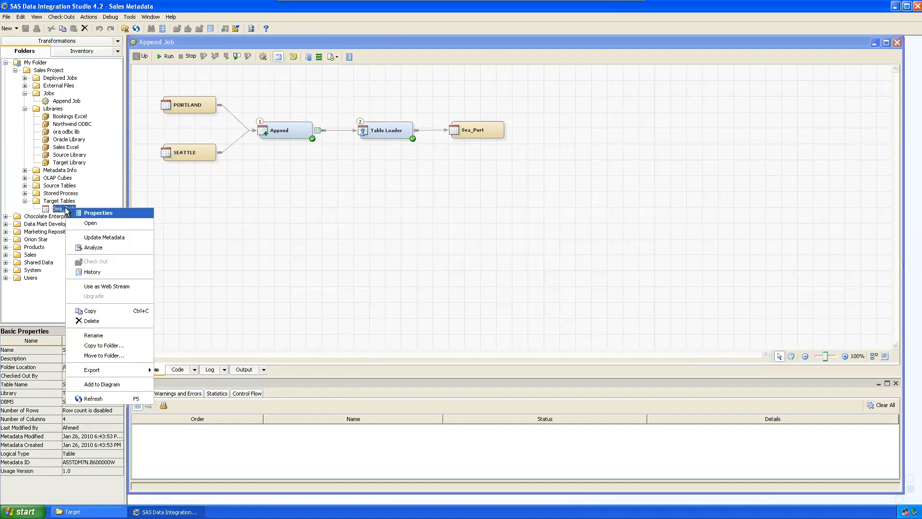
left_click(94, 215)
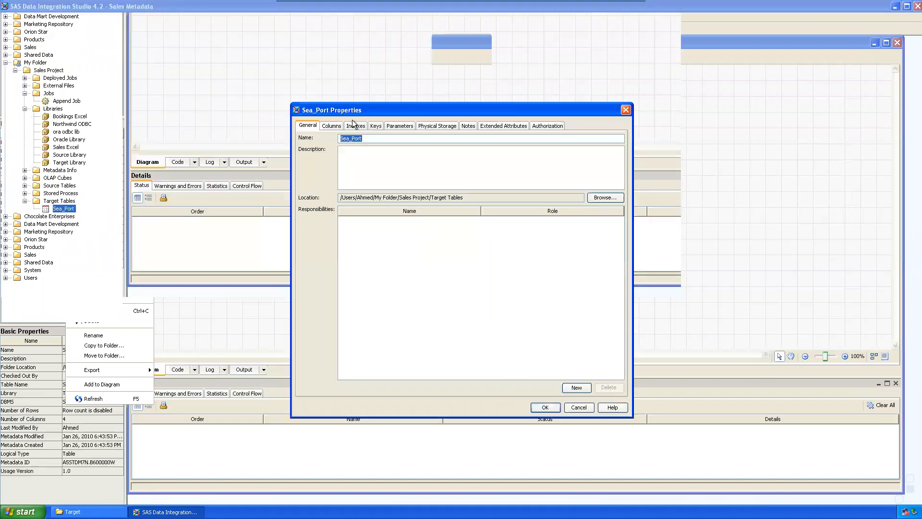
left_click(331, 125)
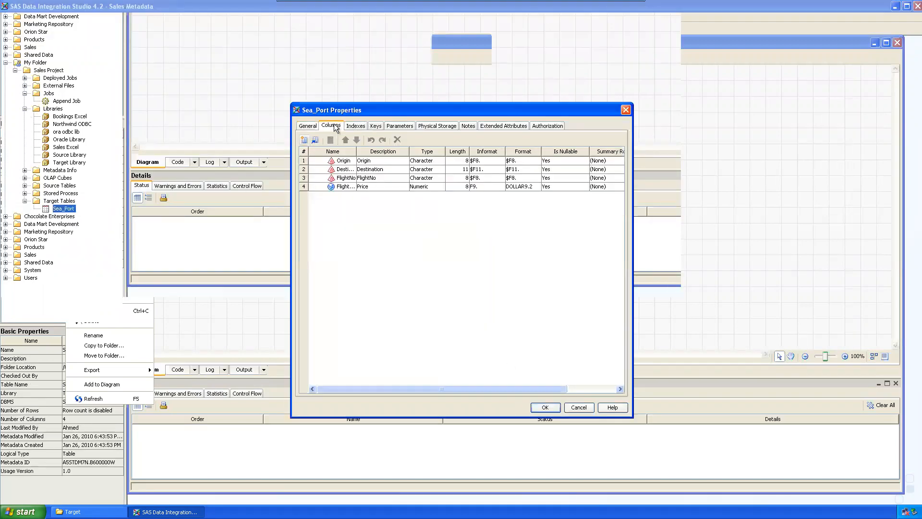
left_click(437, 126)
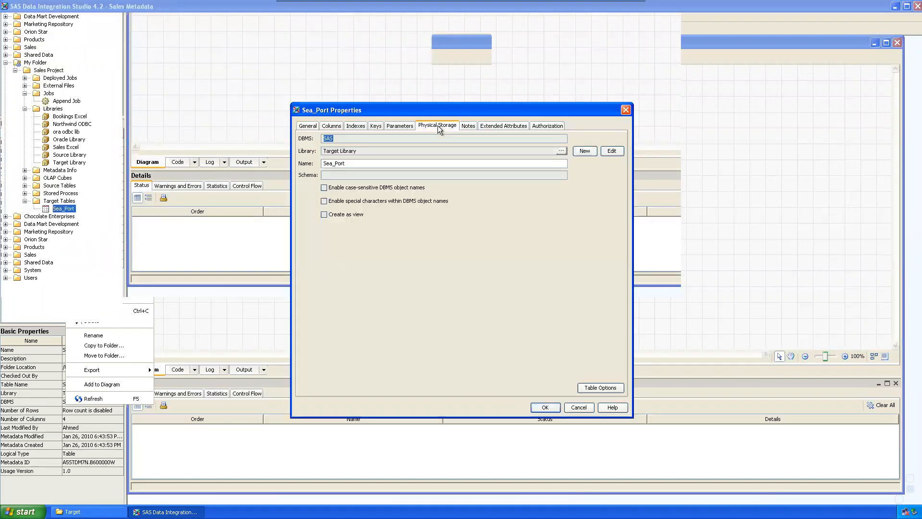
left_click(612, 150)
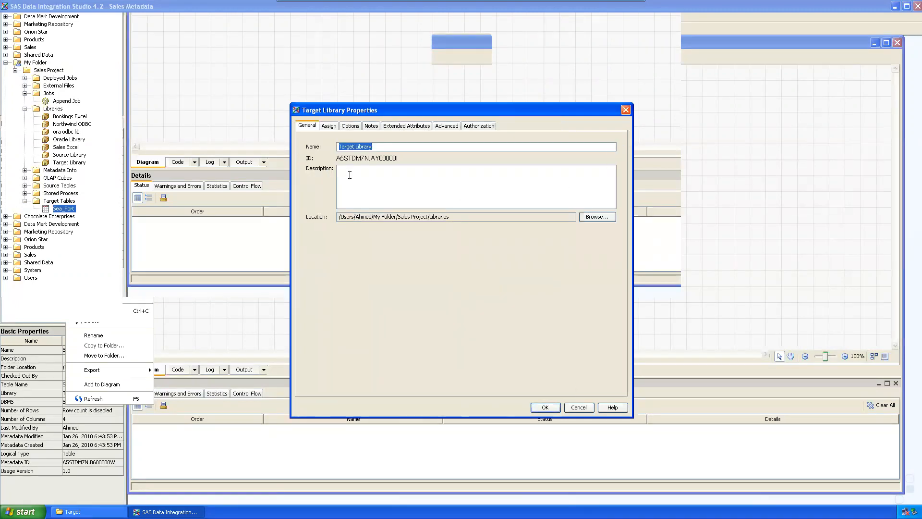
Assign the Target Library to the SASApp server and save the library and Sea_Port properties.
left_click(327, 125)
left_click(349, 125)
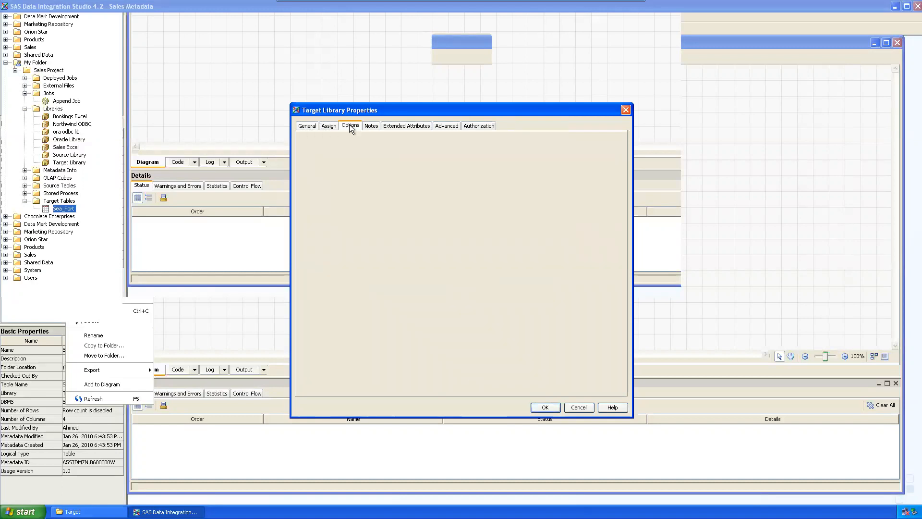
left_click(328, 124)
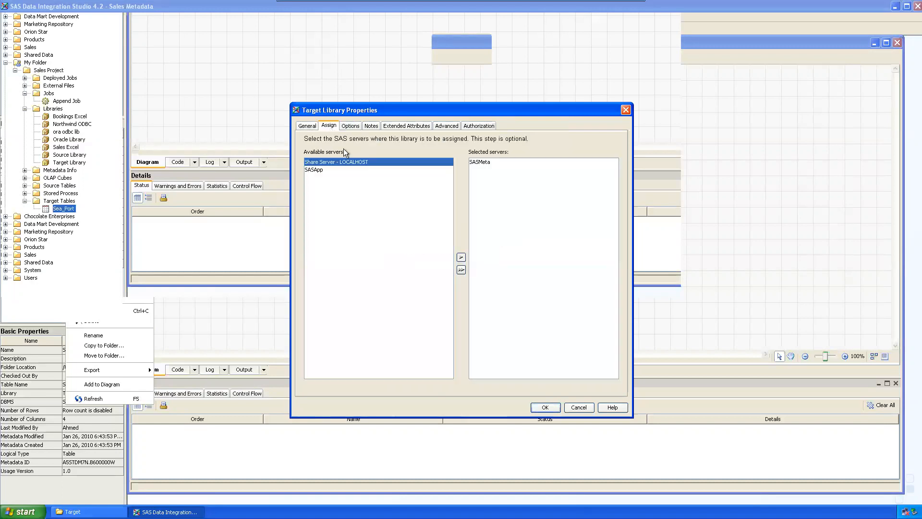
left_click(319, 171)
left_click(461, 257)
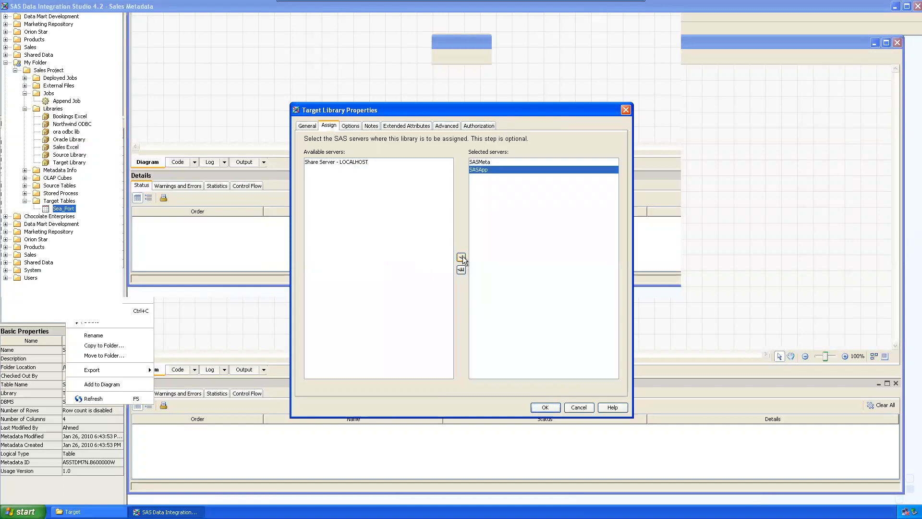
left_click(350, 125)
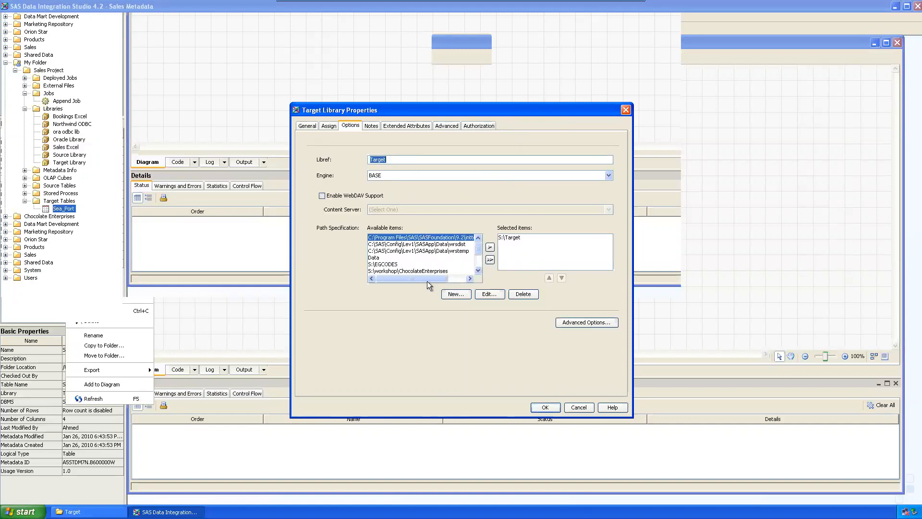
left_click(371, 125)
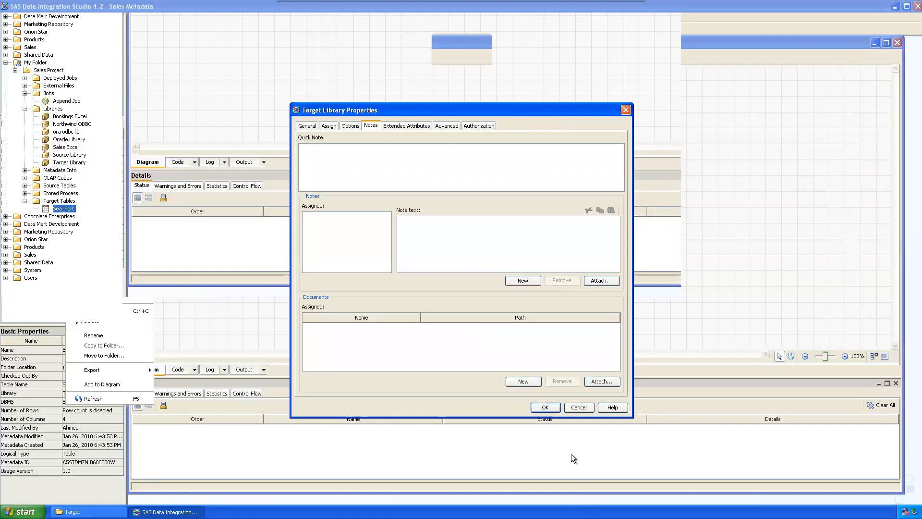
left_click(545, 407)
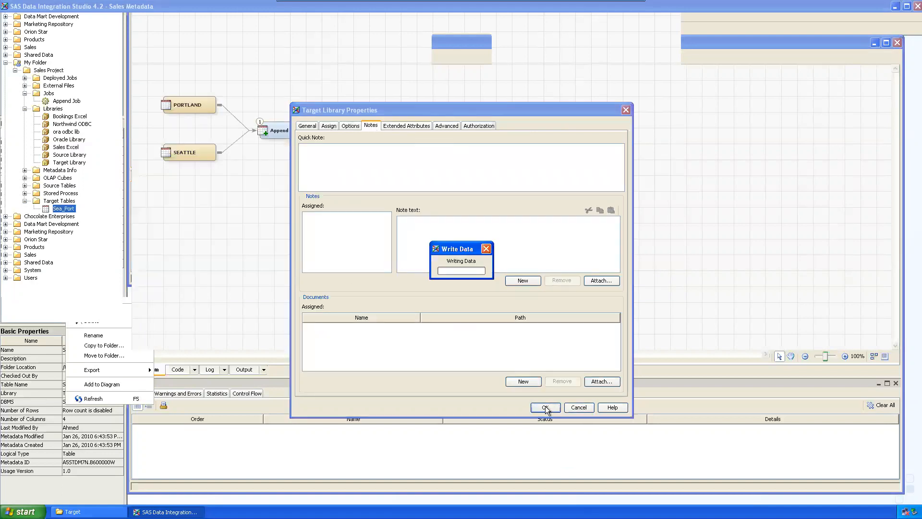
left_click(545, 407)
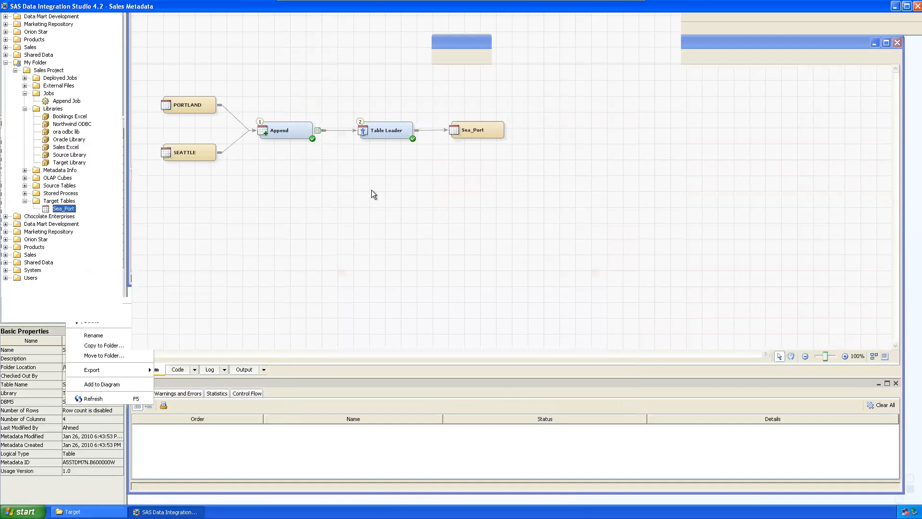
Minimize and restore SAS Data Integration Studio to refresh its window, and run the Append Job again.
left_click(168, 512)
left_click(168, 512)
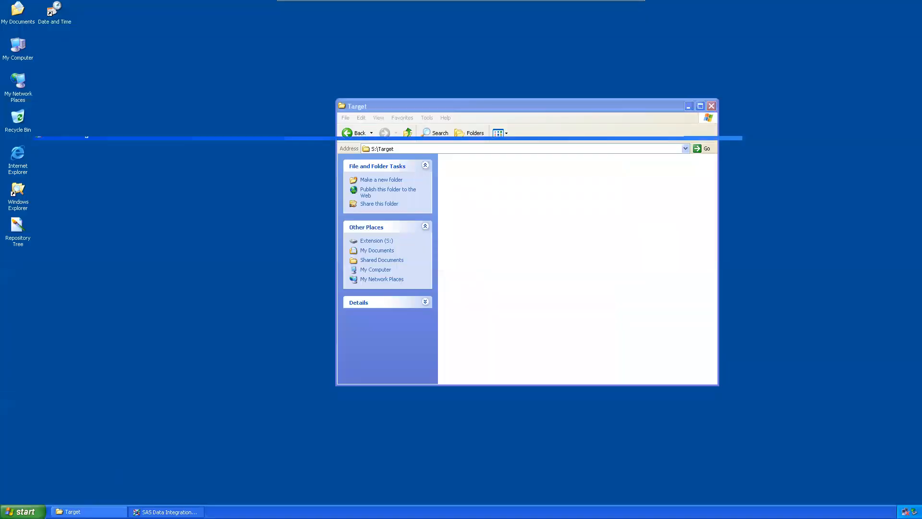
left_click(168, 57)
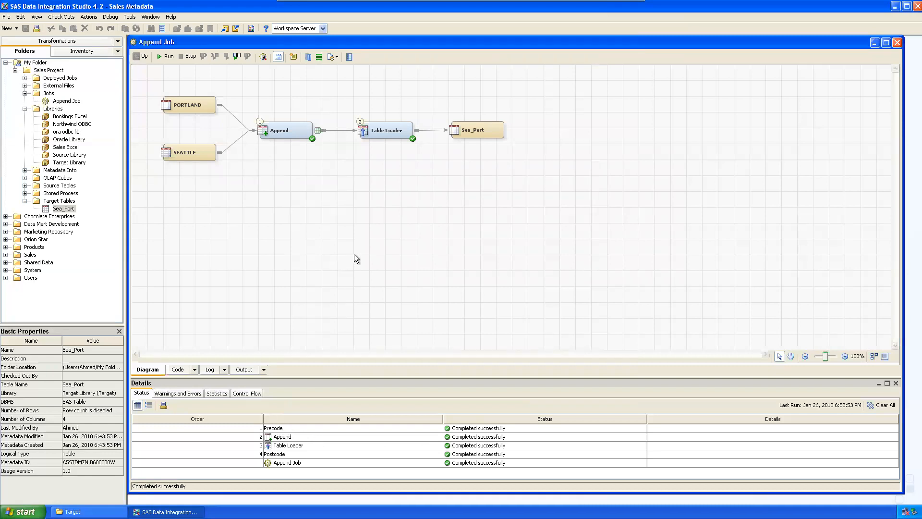
Review the run status of the Precode, Append, Table Loader and Postcode steps in the job details.
left_click(296, 426)
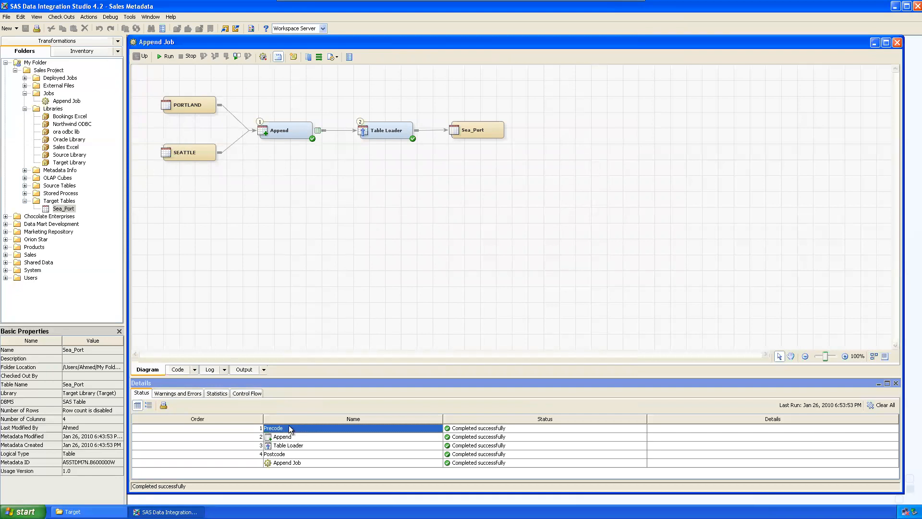
left_click(480, 429)
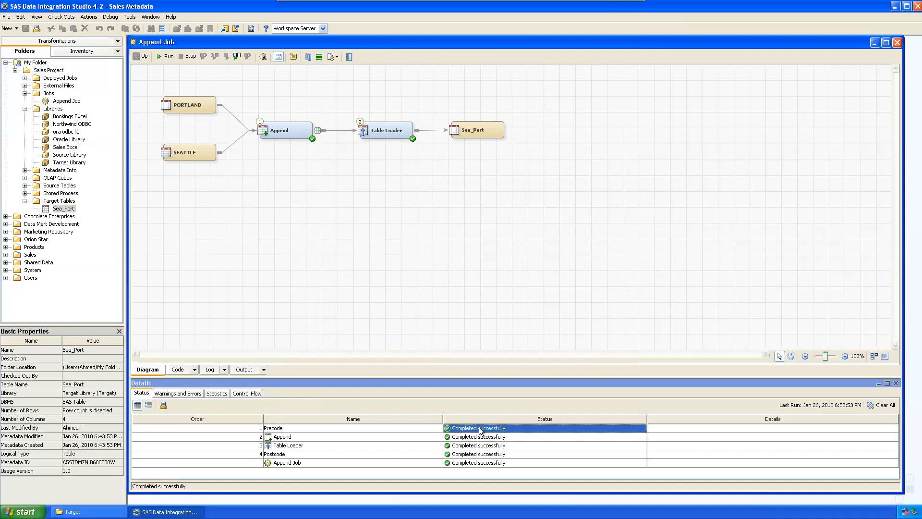
left_click(290, 437)
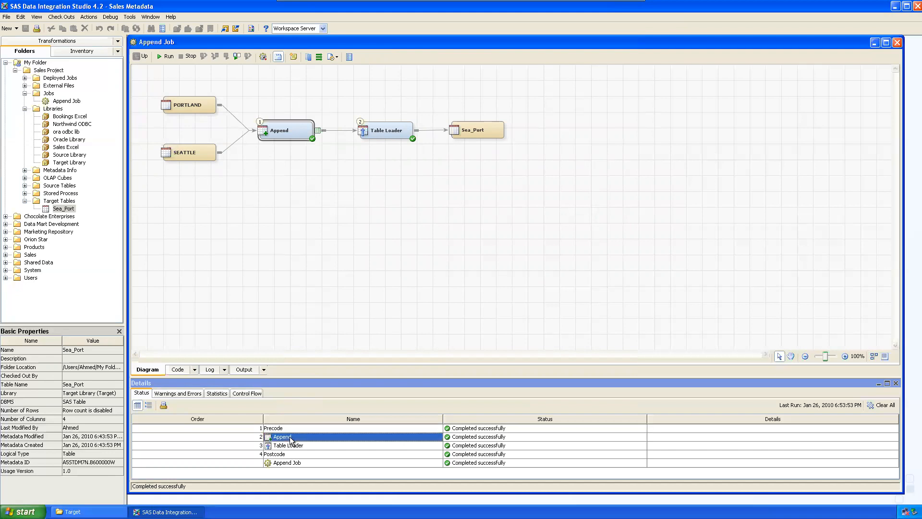
left_click(310, 447)
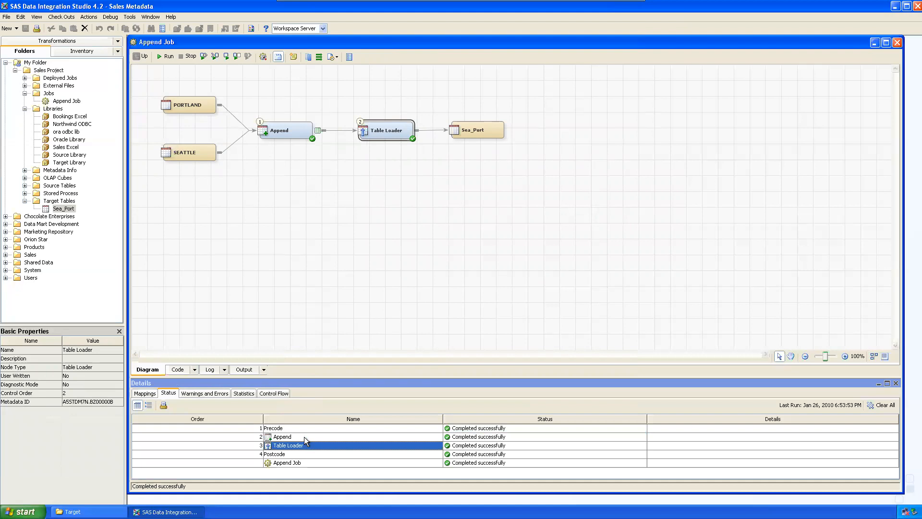
left_click(304, 437)
left_click(320, 445)
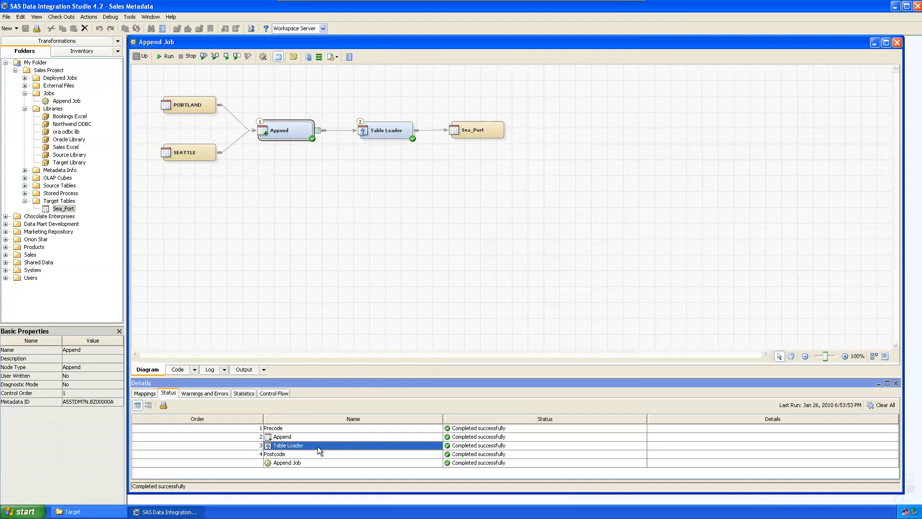
left_click(307, 453)
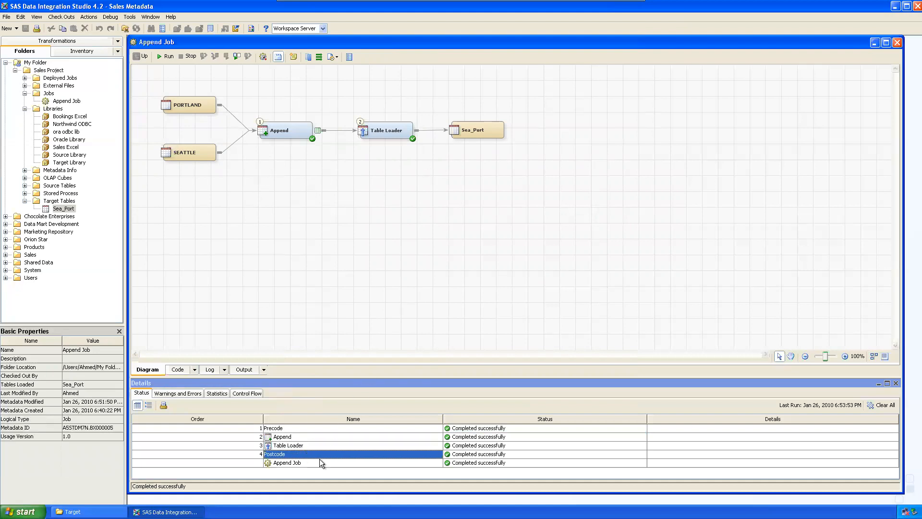
left_click(295, 426)
left_click(298, 435)
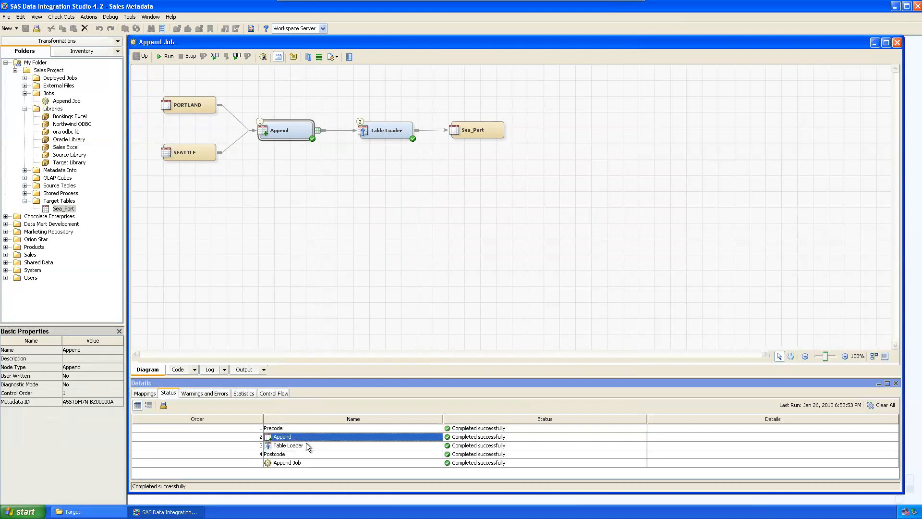
left_click(307, 443)
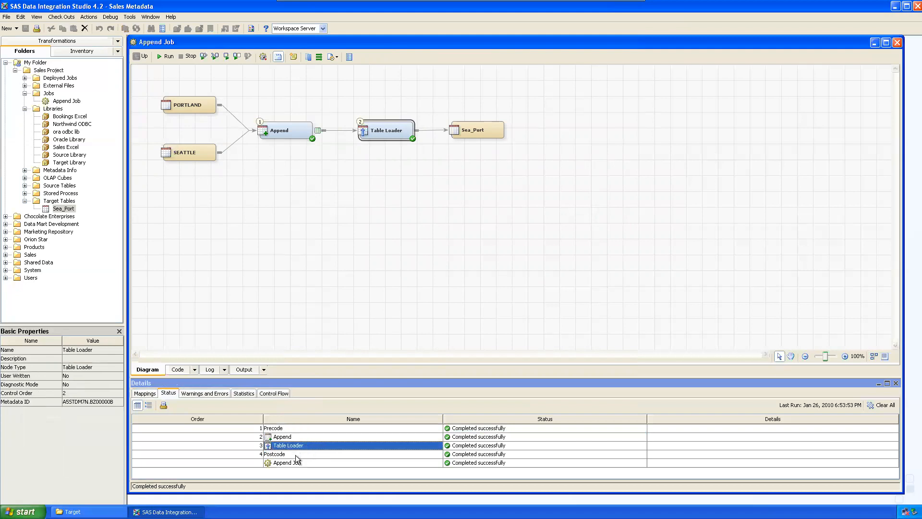
Check the Postcode and Append Job run statuses, and view the combined flight rows in the Sea_Port target table.
left_click(296, 454)
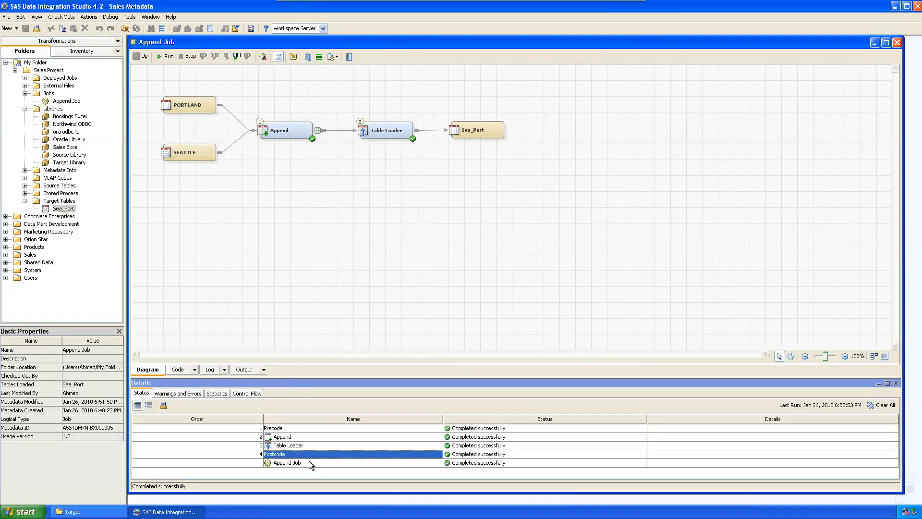
left_click(309, 463)
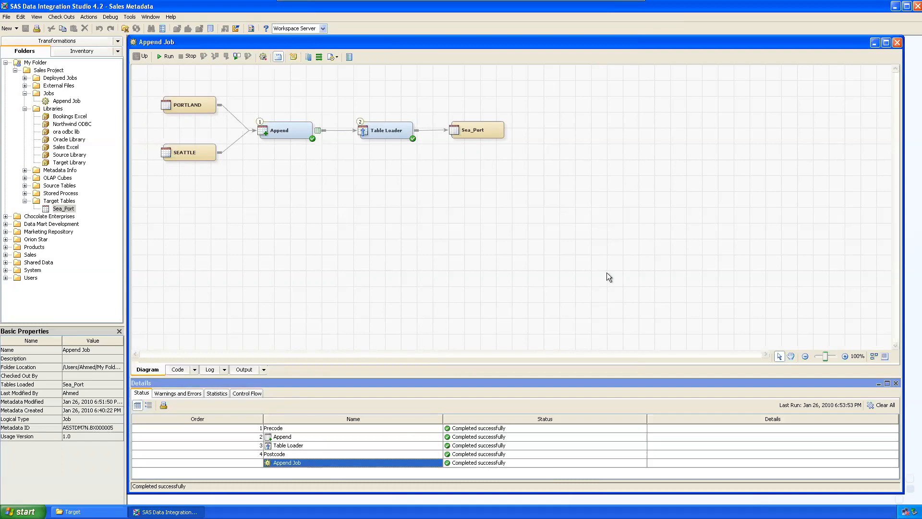
left_click(485, 131)
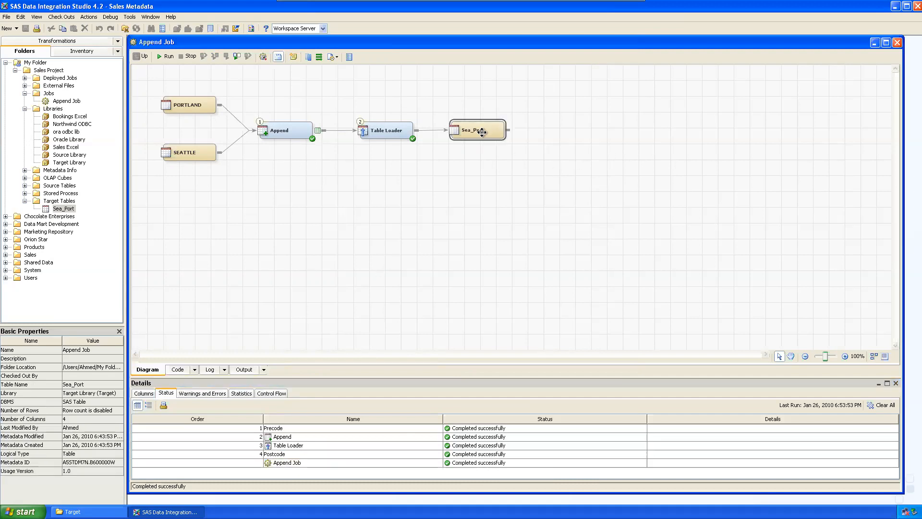
right_click(482, 130)
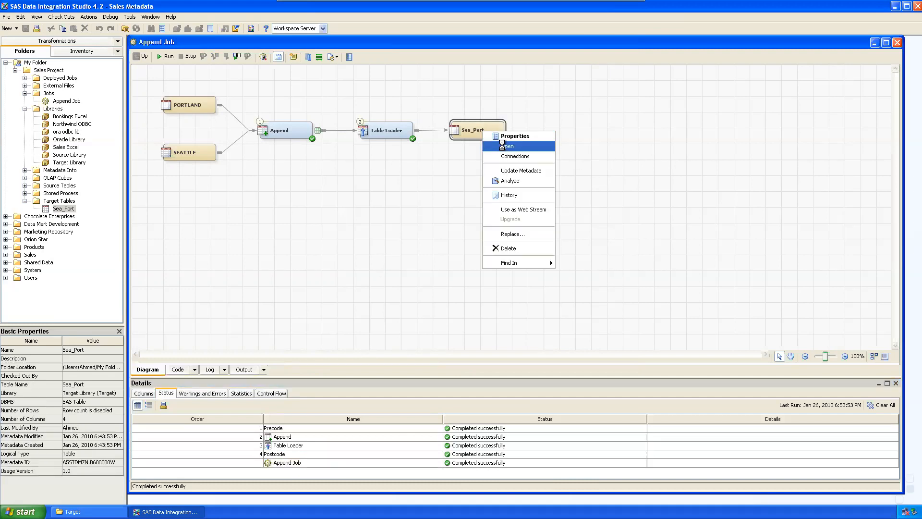
left_click(502, 145)
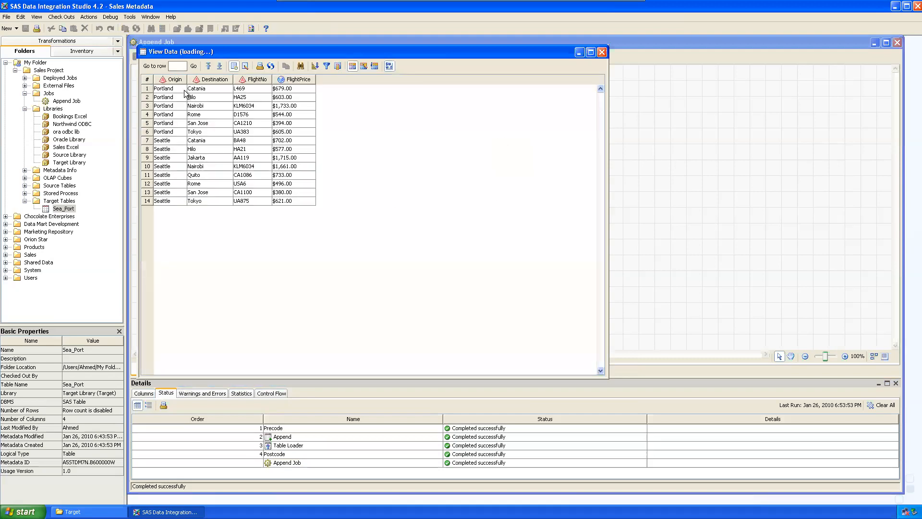
left_click_drag(183, 129, 293, 205)
left_click(430, 215)
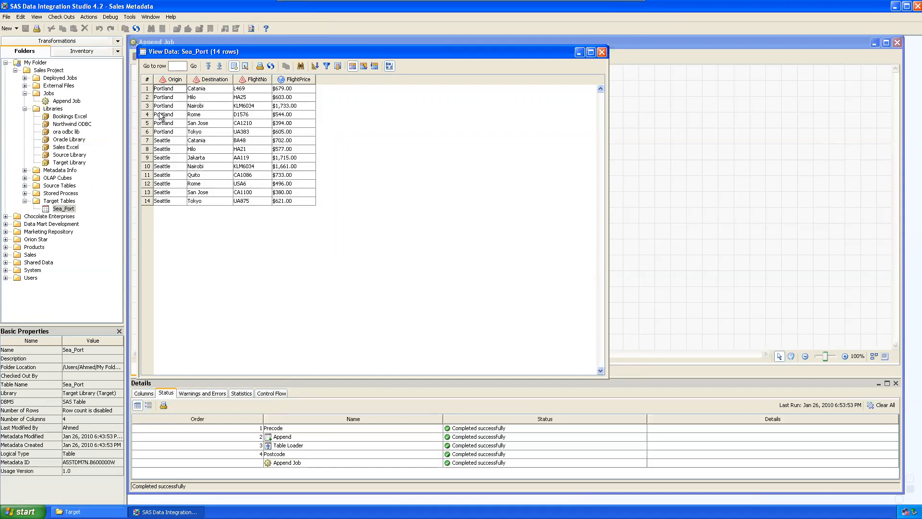
left_click(601, 53)
Switch to the S:\Target folder in Windows Explorer, check for the sea_port SAS data set, and minimize the folder window.
key("alt+Tab")
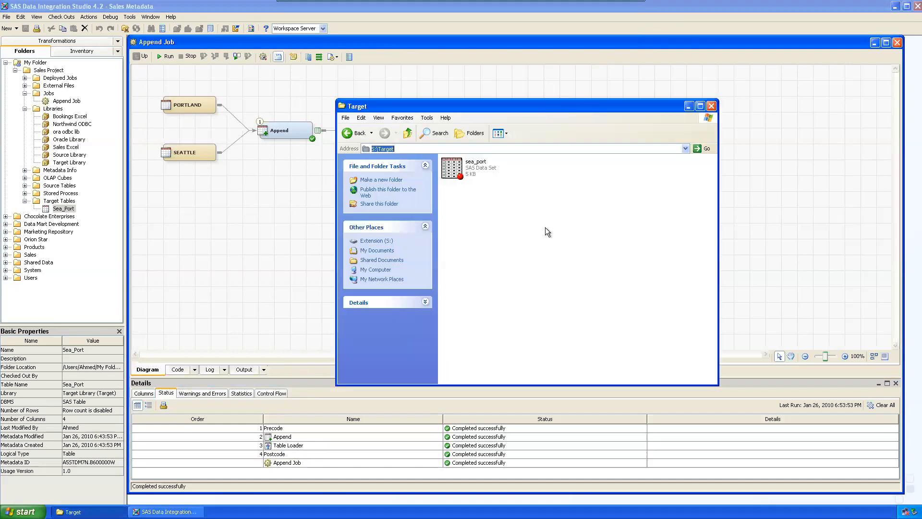
left_click(457, 171)
left_click(566, 217)
left_click(287, 252)
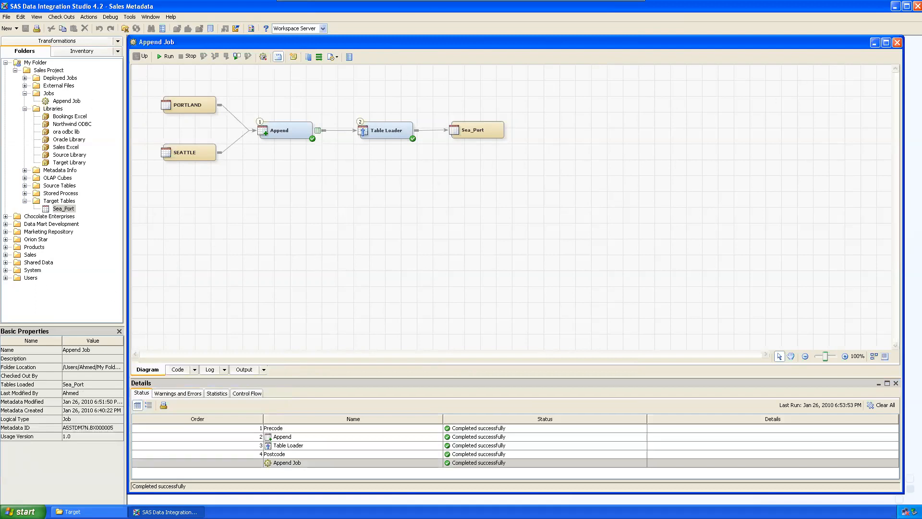
left_click(74, 511)
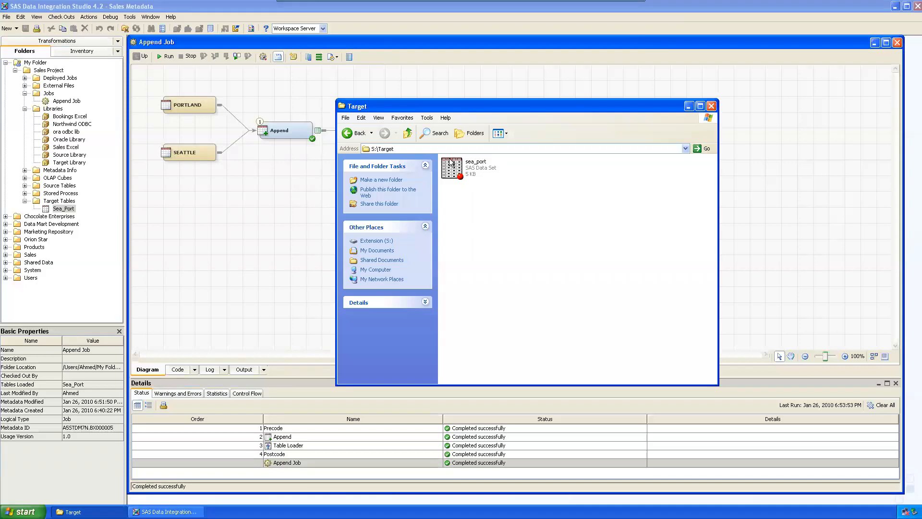
left_click_drag(436, 105, 434, 93)
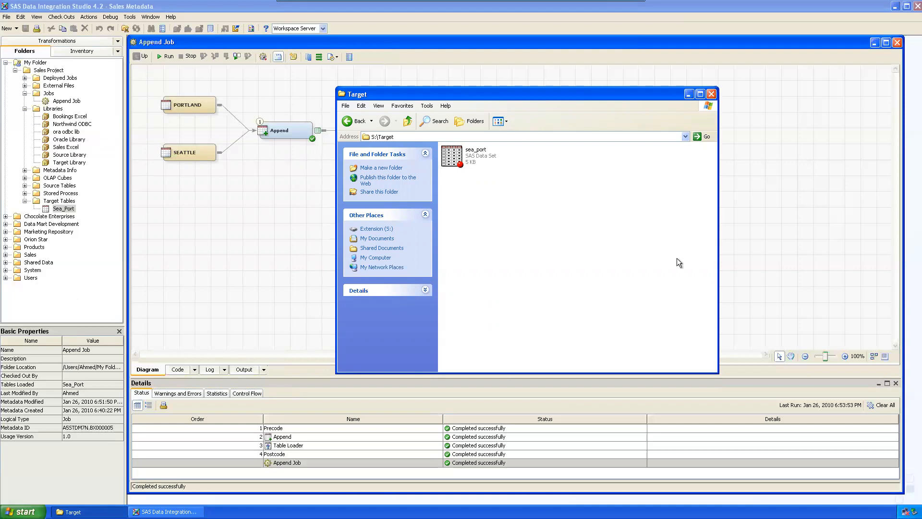
left_click(483, 155)
left_click(635, 234)
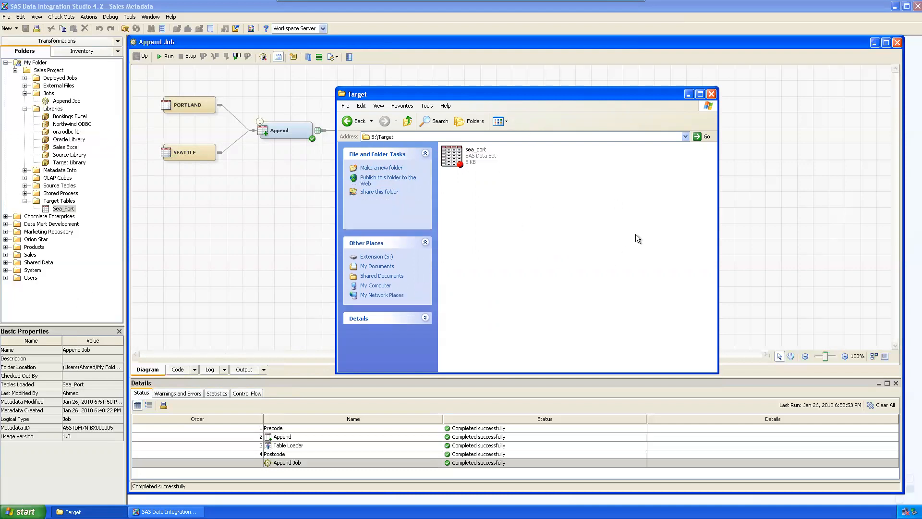
left_click(688, 95)
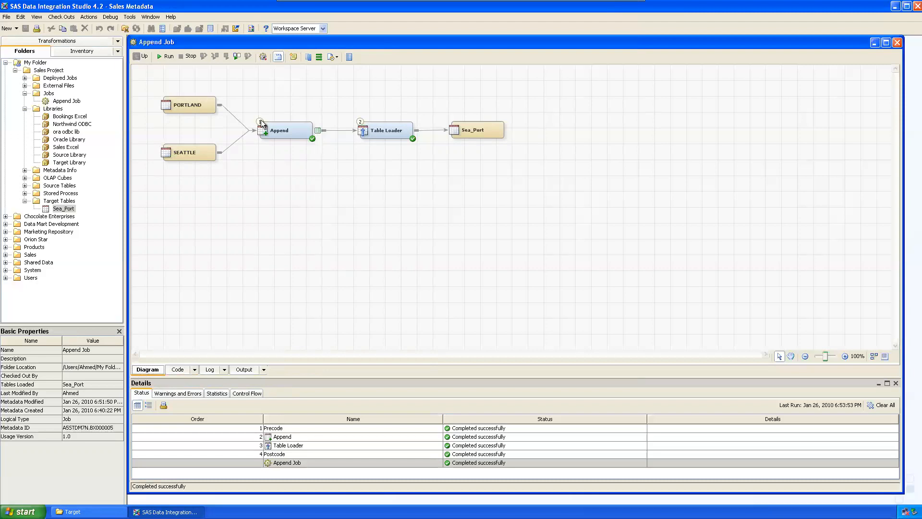
Open the generated code of the Append Job and examine the job name and its metadata ID in the header comment.
left_click(177, 369)
left_click(650, 259)
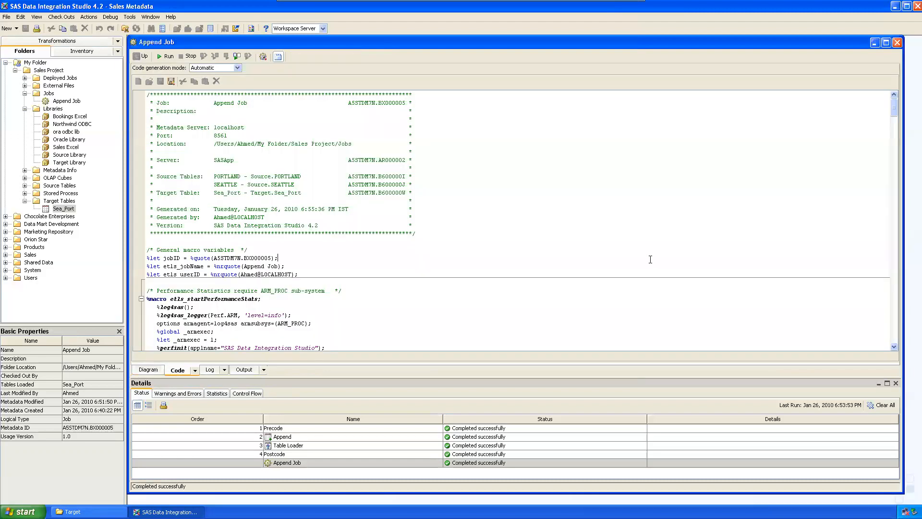
left_click_drag(217, 103, 247, 103)
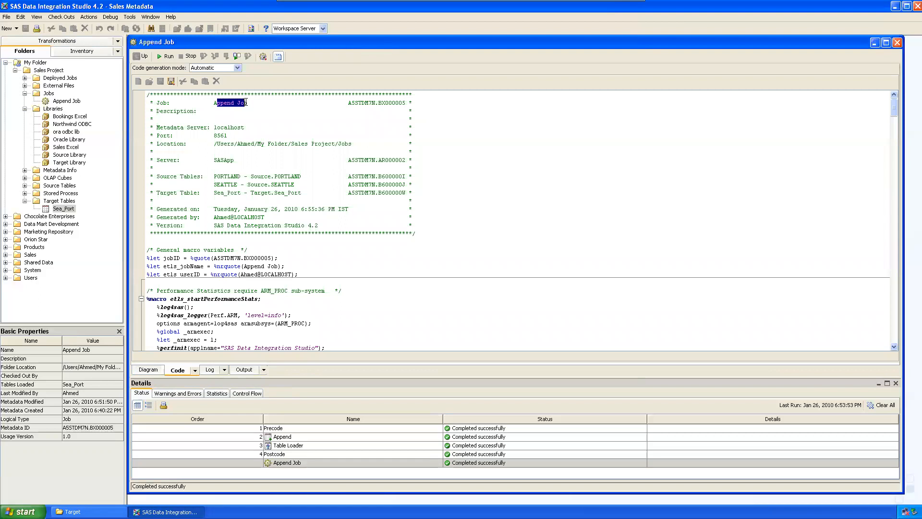
left_click(532, 158)
left_click_drag(213, 102, 248, 103)
left_click(280, 110)
left_click_drag(348, 103, 406, 103)
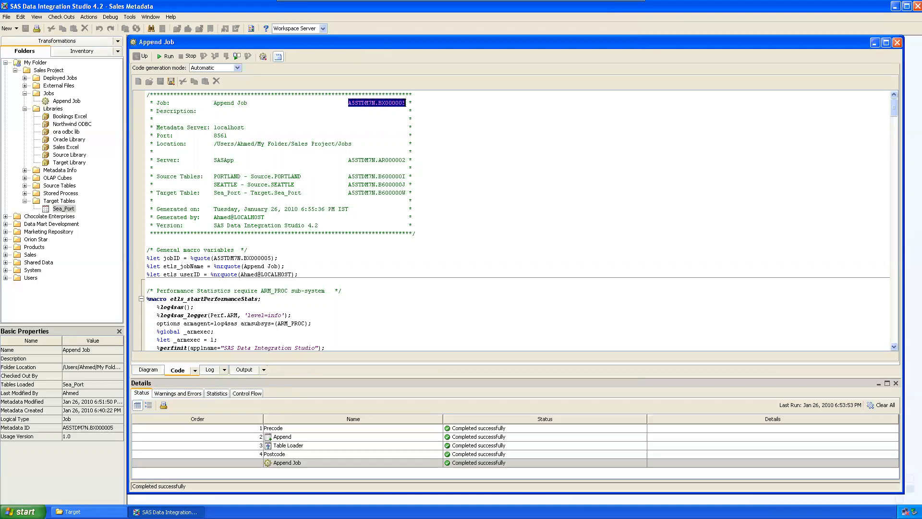
left_click(322, 140)
Examine the metadata server, port, job location and application server entries in the code header.
double_click(224, 129)
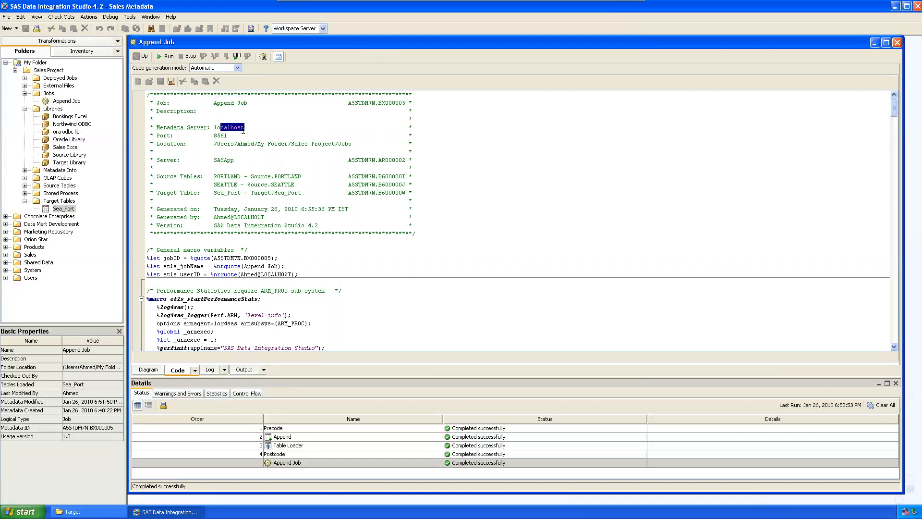
left_click(237, 137)
left_click_drag(214, 143, 231, 160)
left_click(360, 144)
left_click(247, 157)
left_click(266, 160)
left_click_drag(350, 160, 414, 160)
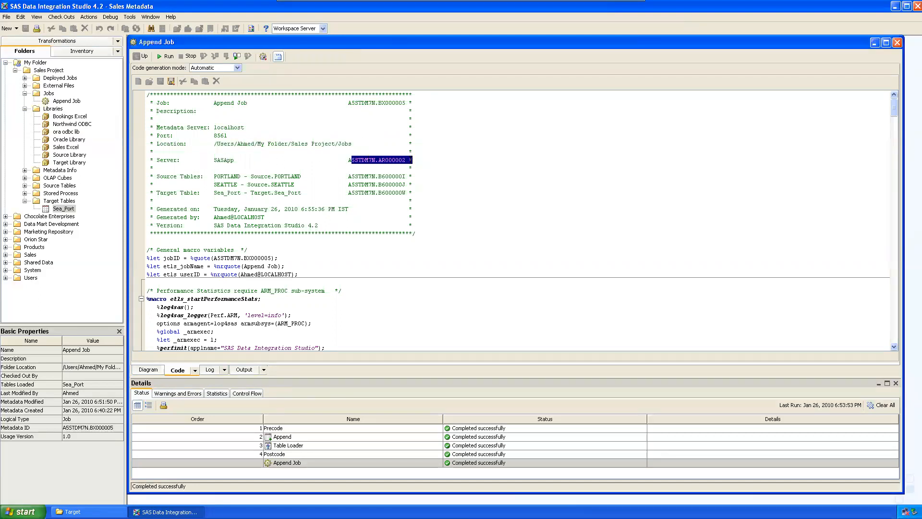
Examine the source and target tables and the generation date, author and version in the code header.
left_click(461, 176)
left_click_drag(215, 176, 305, 193)
left_click(318, 191)
left_click_drag(214, 209, 335, 225)
left_click(335, 225)
left_click_drag(272, 217, 171, 218)
left_click_drag(345, 225, 348, 224)
left_click_drag(162, 100, 547, 212)
left_click(548, 215)
Read through the generated code and examine the proc sql block that maps the columns from Source.SEATTLE.
scroll(238, 252, "down", 20)
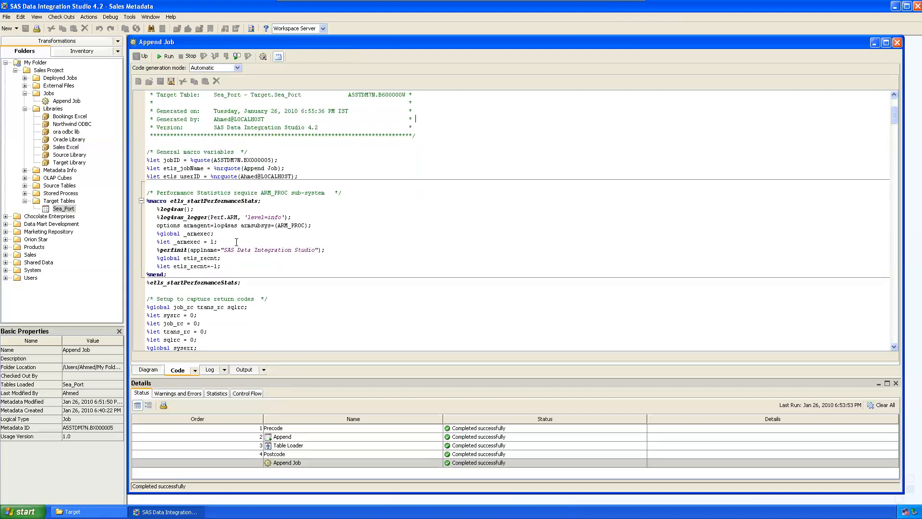
scroll(237, 242, "down", 10)
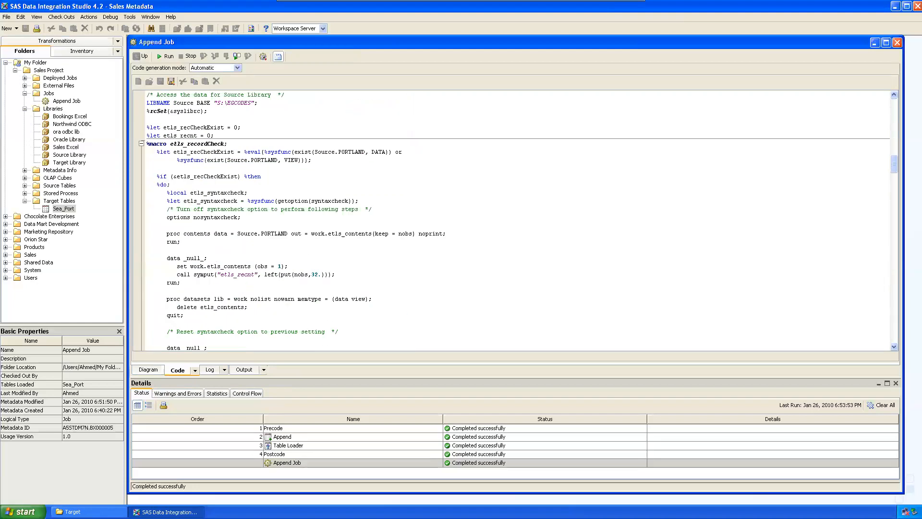
scroll(238, 242, "up", 3)
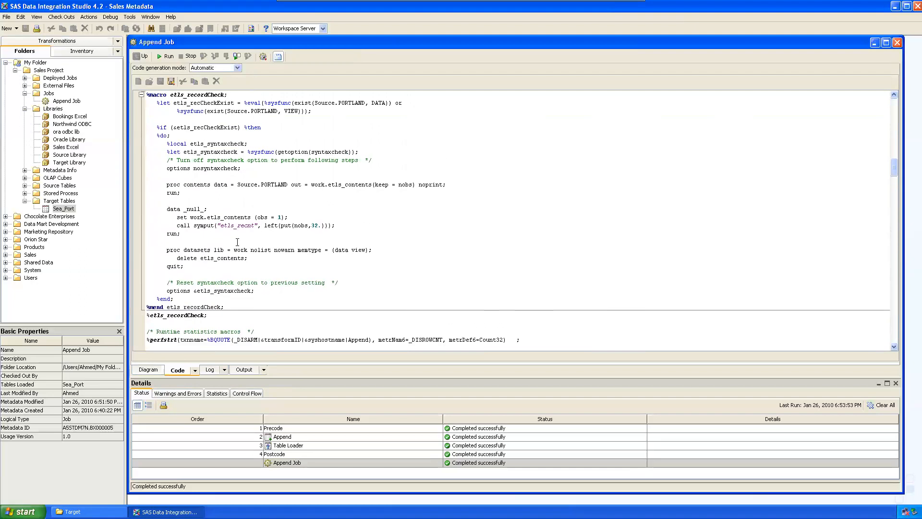
scroll(237, 242, "down", 6)
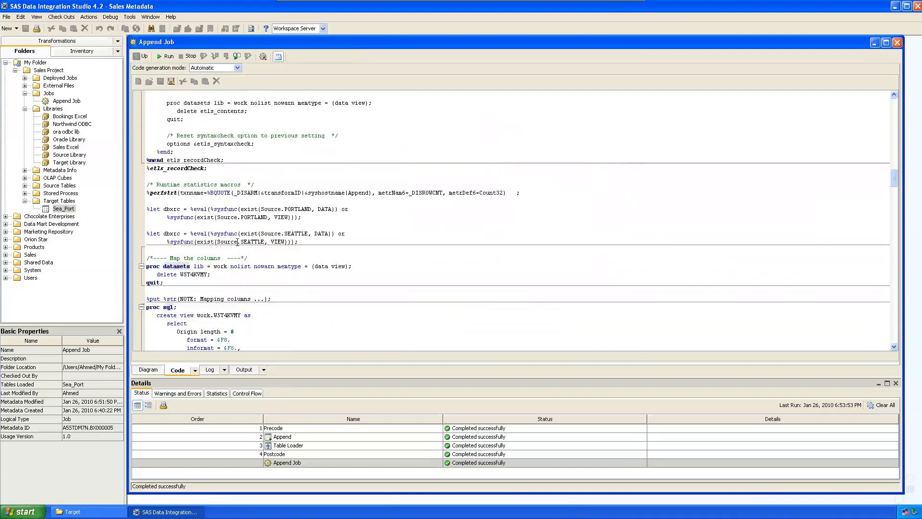
scroll(237, 241, "down", 4)
scroll(237, 241, "down", 7)
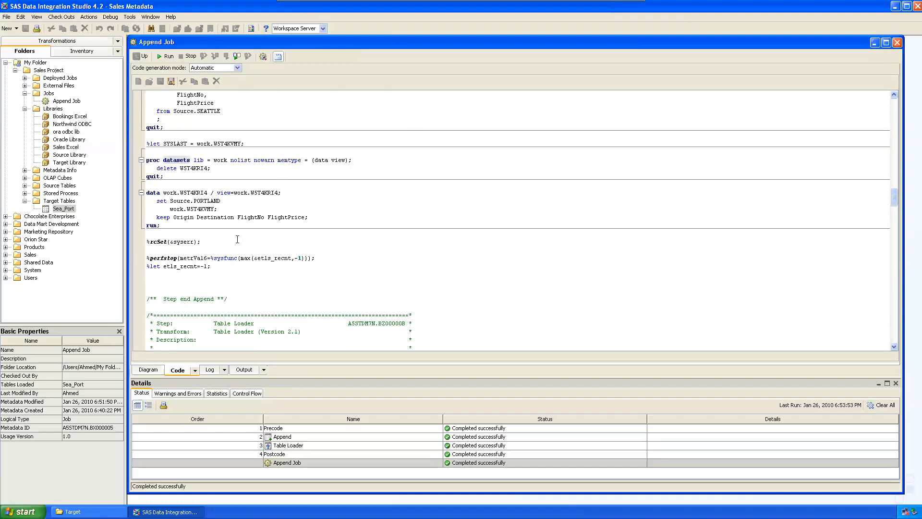
scroll(326, 230, "up", 4)
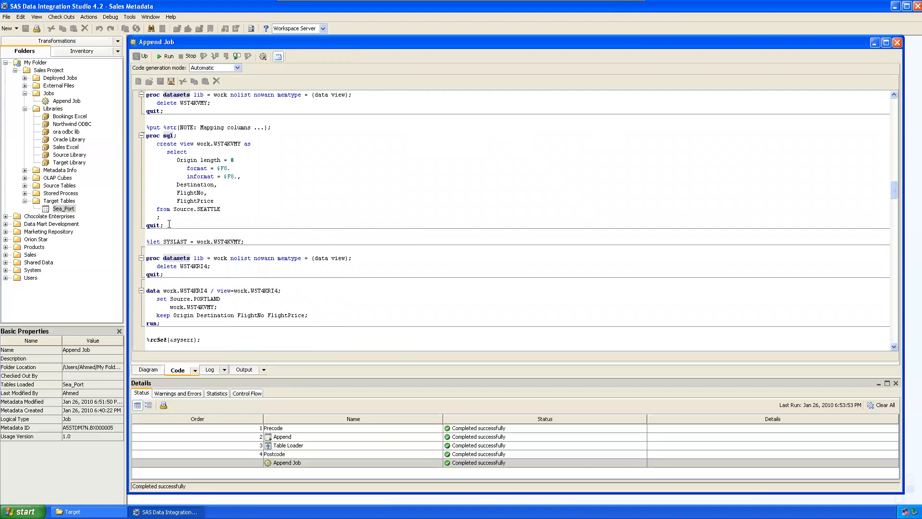
left_click_drag(169, 224, 143, 136)
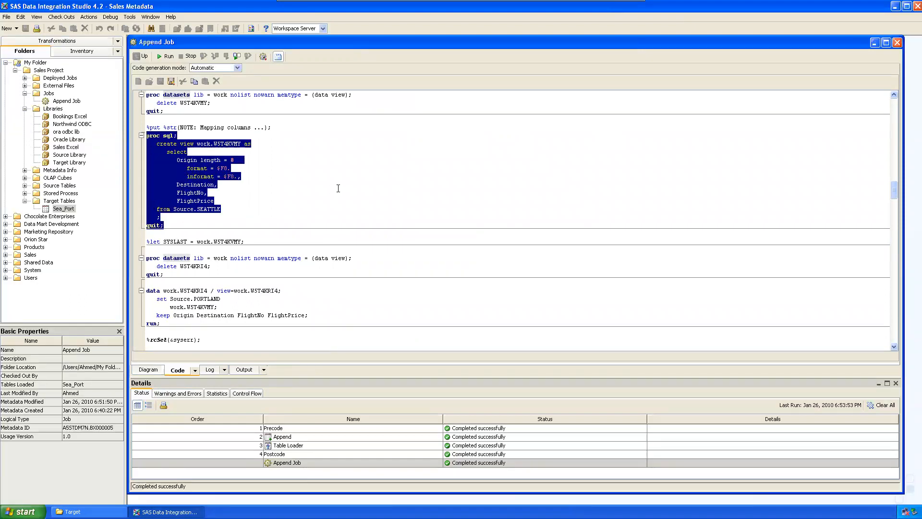
left_click(338, 187)
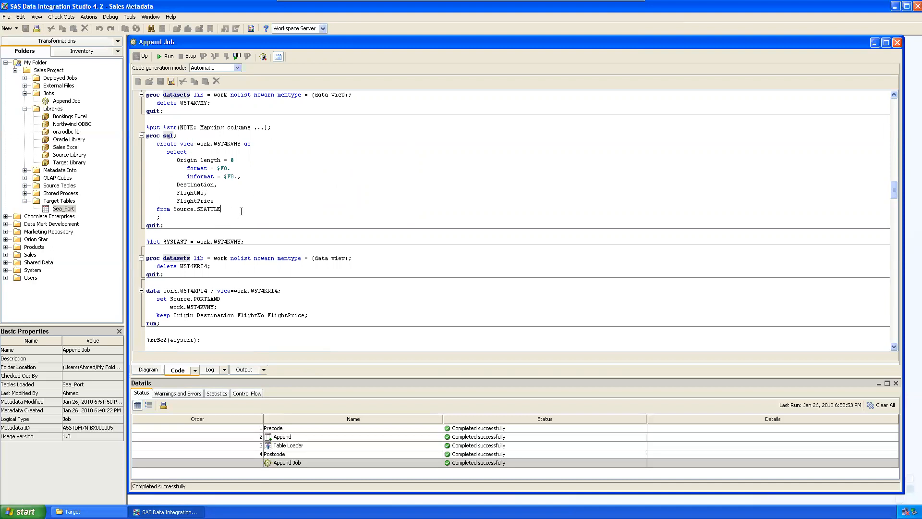
Examine the data step that appends Source.PORTLAND and the mapped SEATTLE view into one work view.
scroll(241, 212, "down", 3)
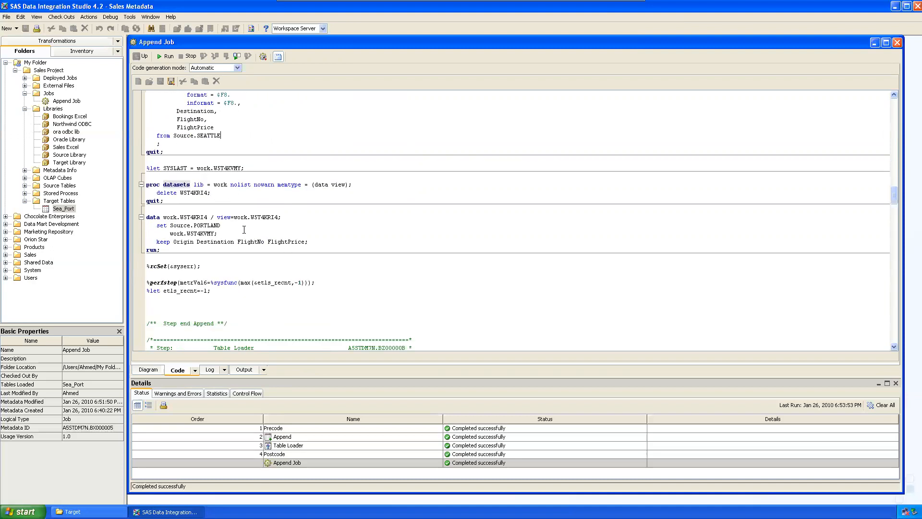
left_click(160, 219)
left_click_drag(165, 217, 211, 218)
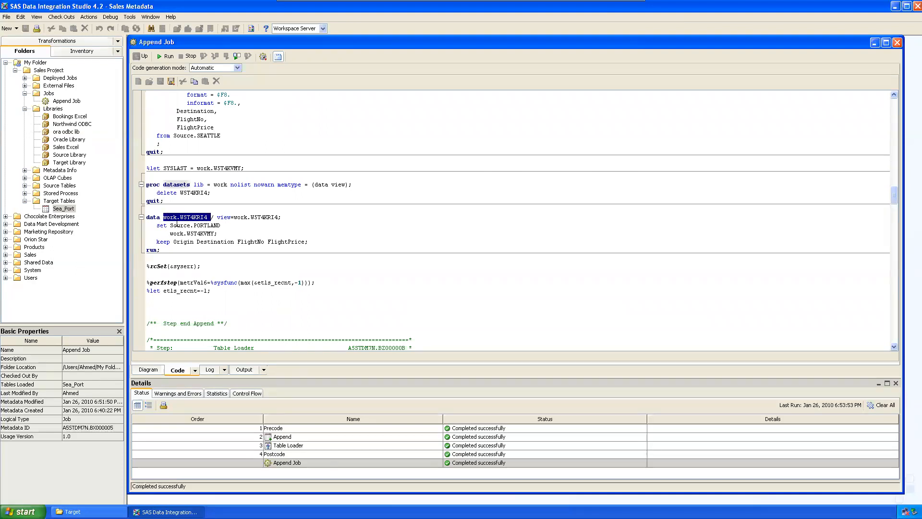
left_click(238, 227)
left_click_drag(171, 226, 222, 234)
left_click(232, 236)
left_click(234, 233)
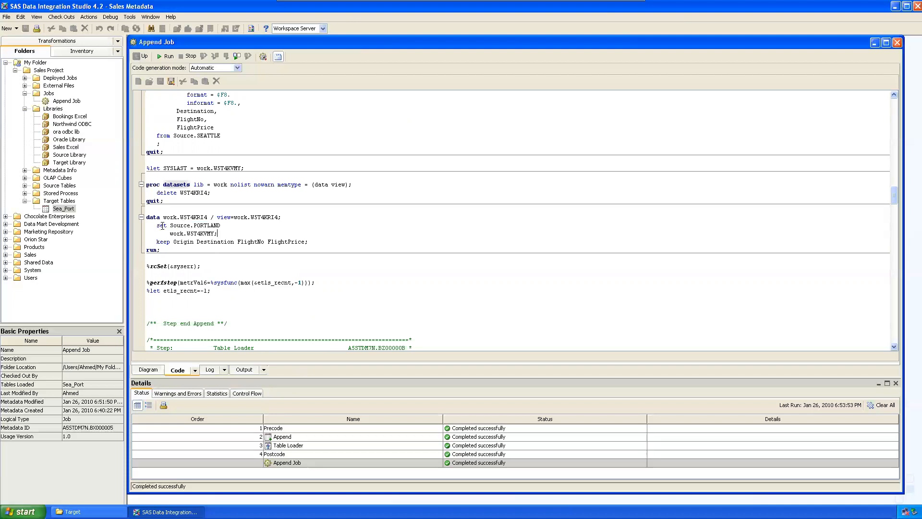
left_click_drag(171, 226, 222, 234)
left_click(242, 233)
Look through the Table Loader code, and select the entire generated program to view its full extent.
scroll(206, 242, "down", 8)
scroll(362, 275, "down", 20)
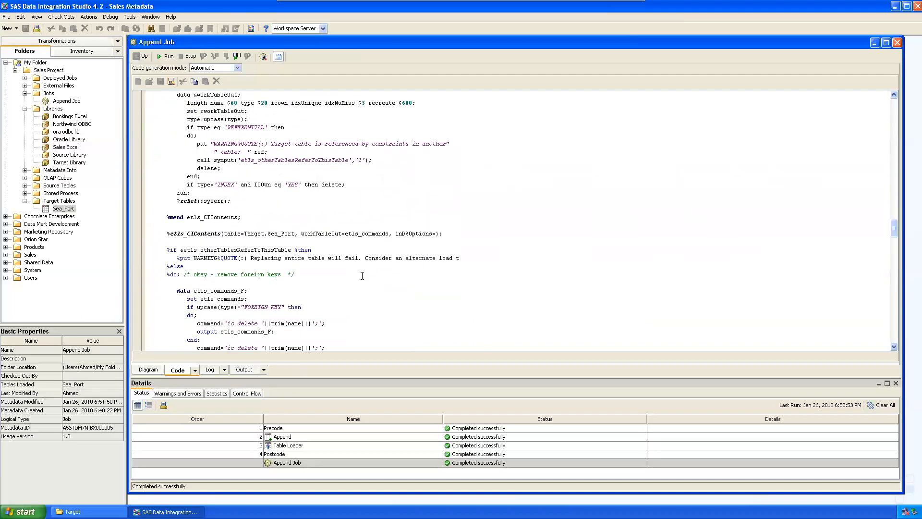
left_click_drag(895, 244, 868, 108)
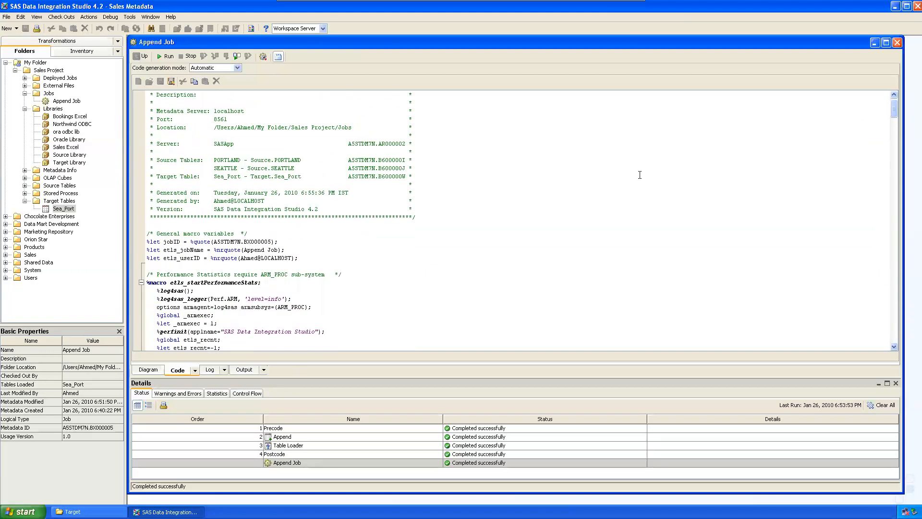
key("ctrl+a")
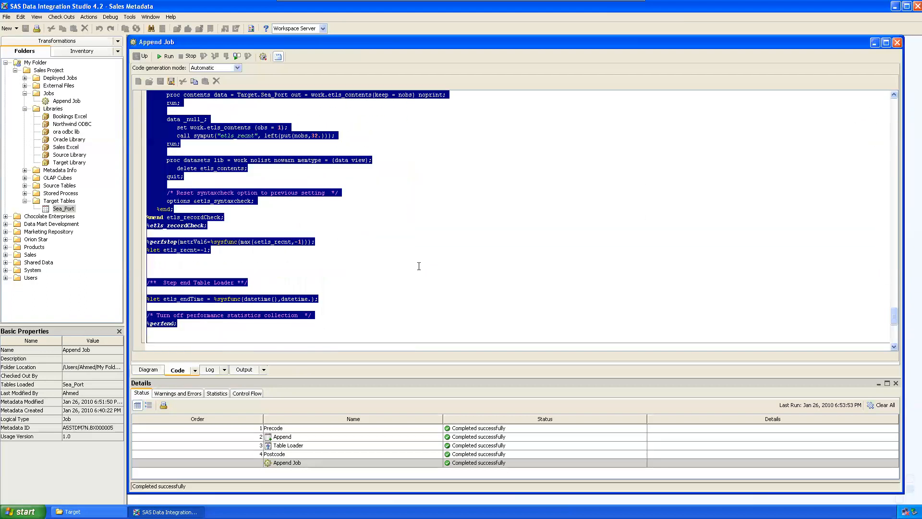
left_click(309, 267)
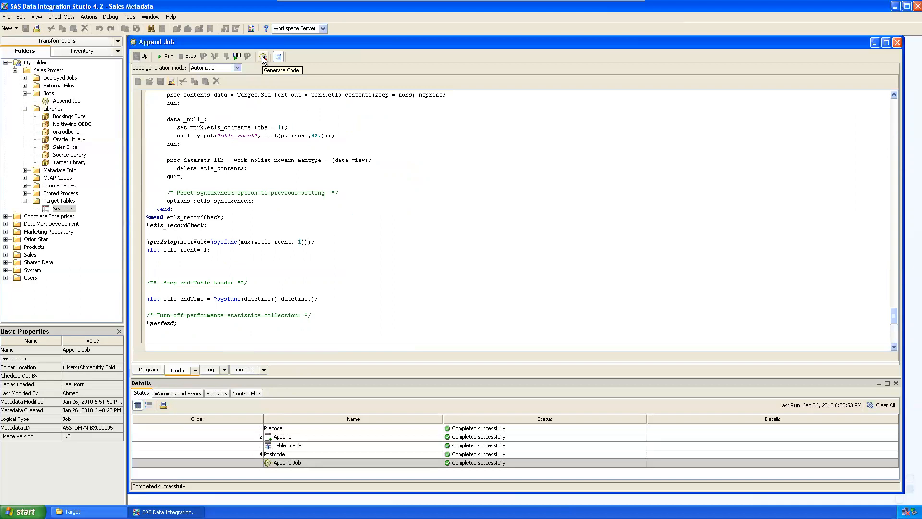
Regenerate the Append Job's code and check the available code generation modes, keeping Automatic.
left_click(263, 58)
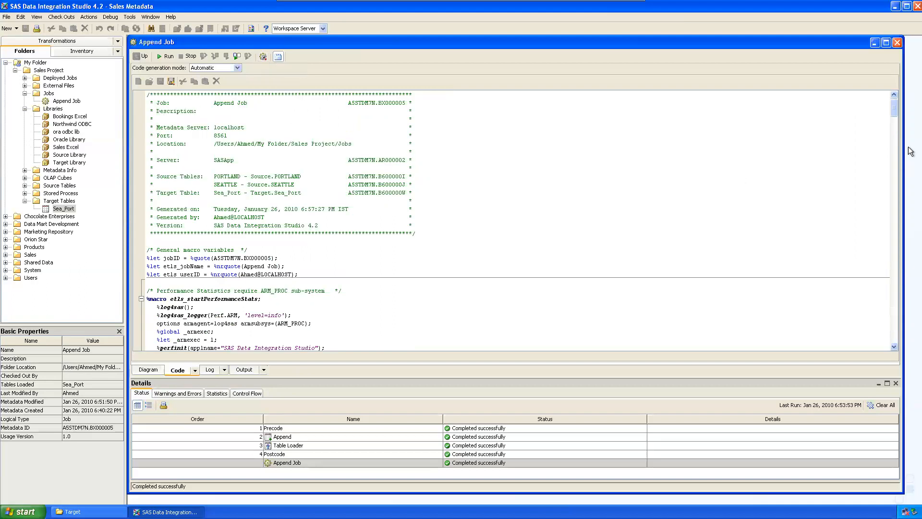
left_click_drag(893, 111, 899, 66)
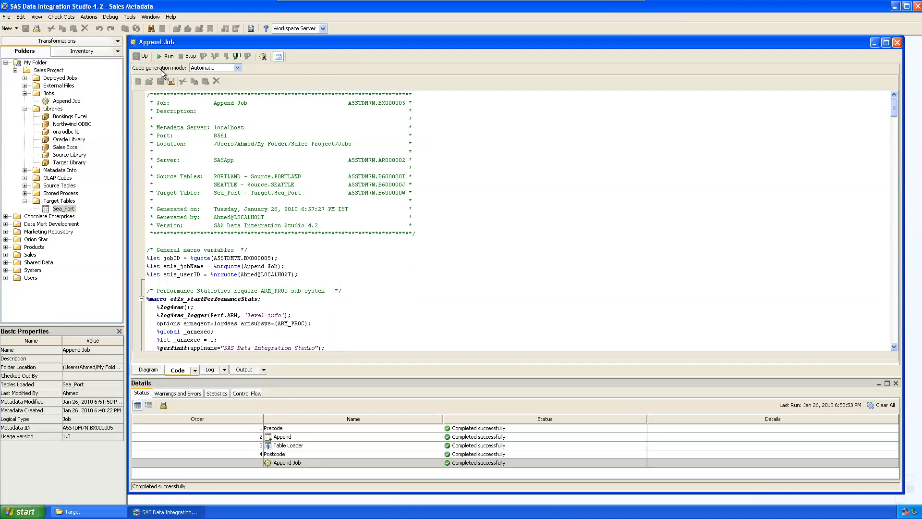
left_click(237, 68)
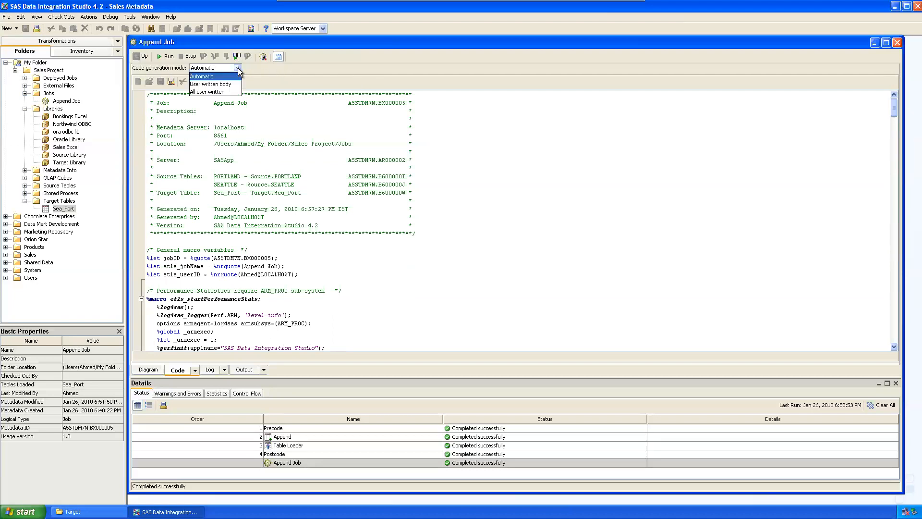
left_click(607, 201)
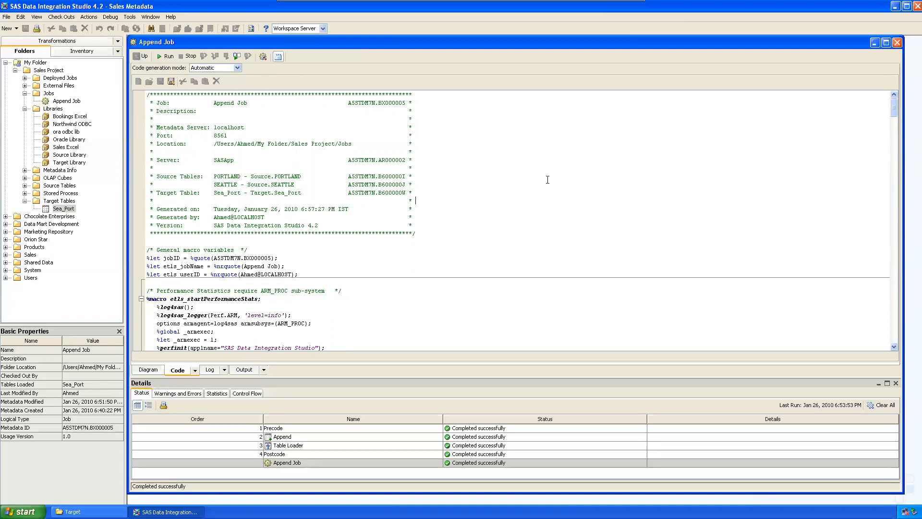
Save the generated code to the Desktop as a file named Append Code.
left_click(172, 82)
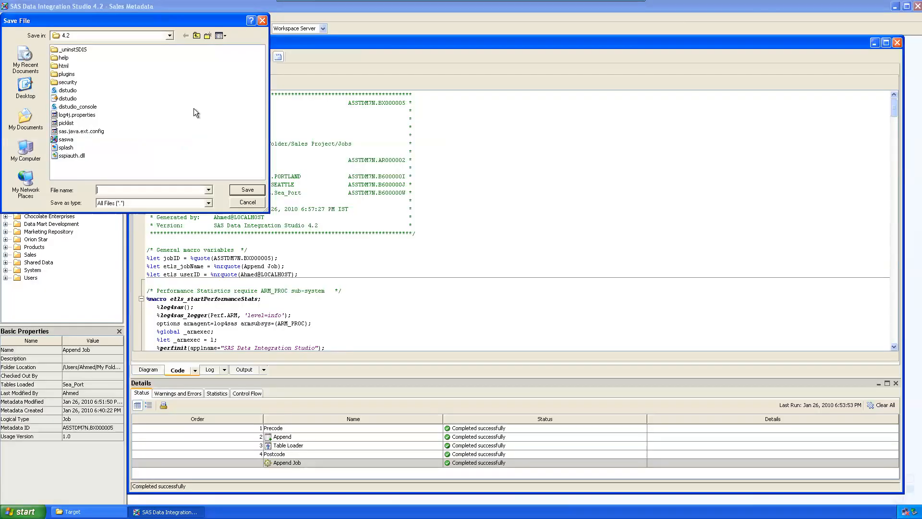
left_click(24, 89)
type("Append Cod")
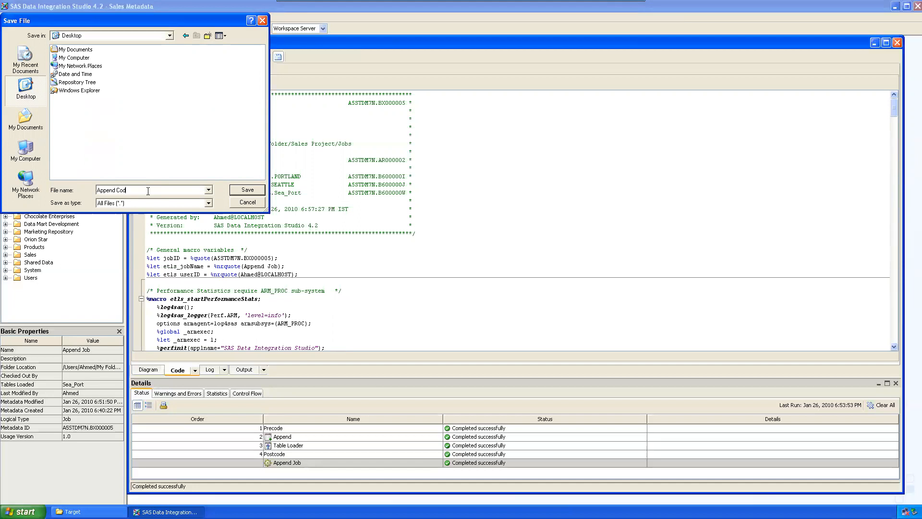
type("e")
key("Return")
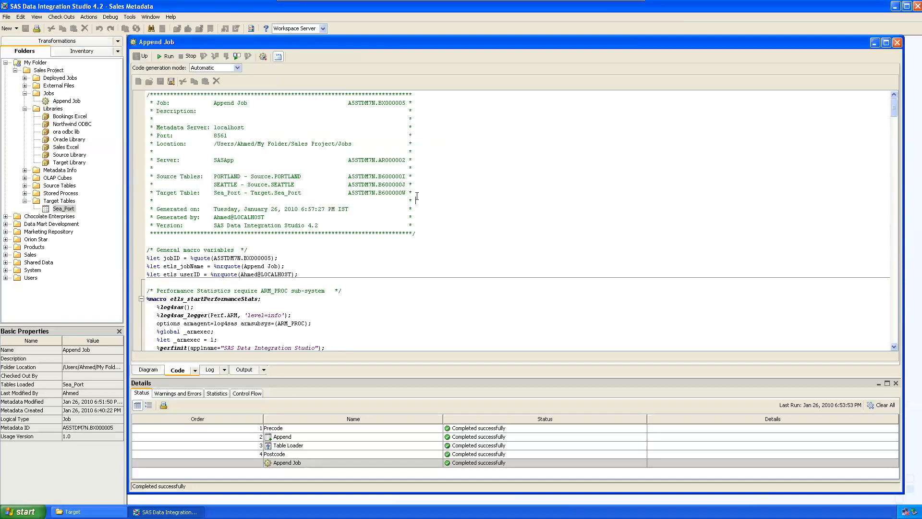
Switch to the Windows desktop, refresh it, and move the Append Code file away from the other icons.
left_click(894, 6)
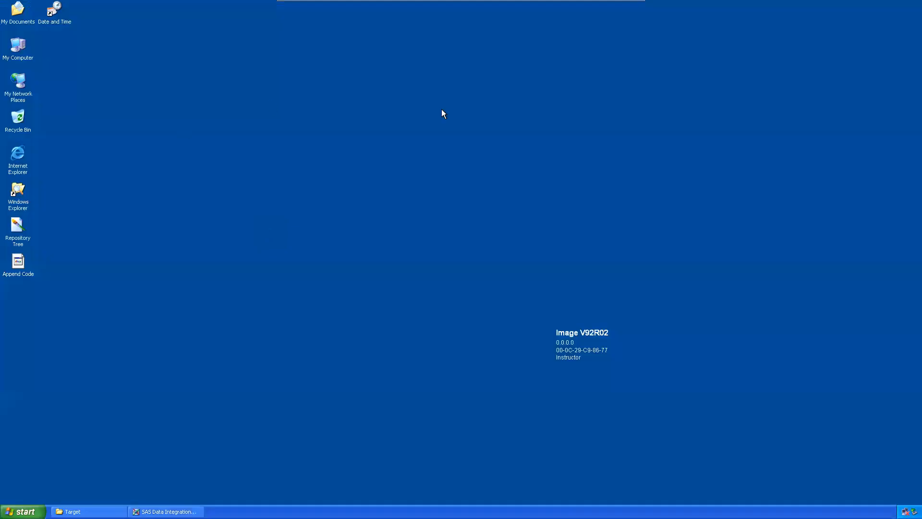
right_click(349, 114)
left_click(377, 123)
left_click_drag(18, 262, 94, 120)
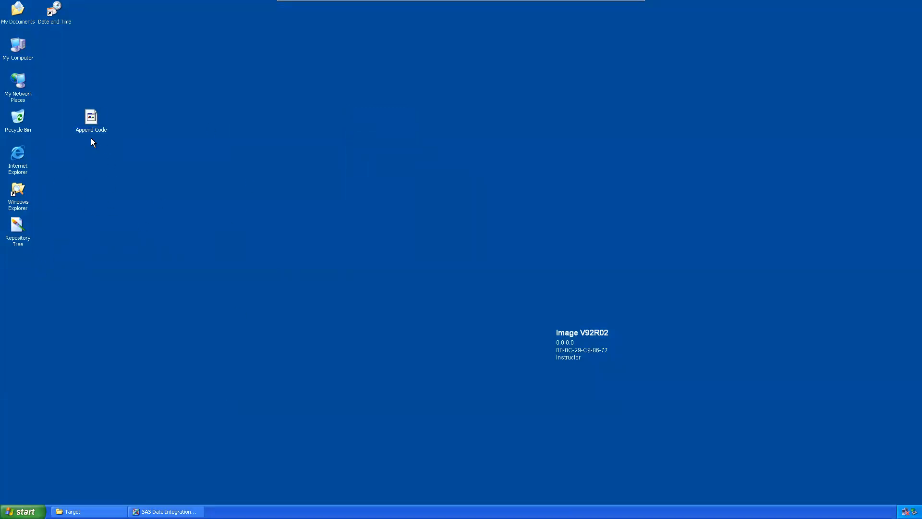
Review the general, security and summary properties of the Append Code file.
right_click(94, 120)
left_click(125, 209)
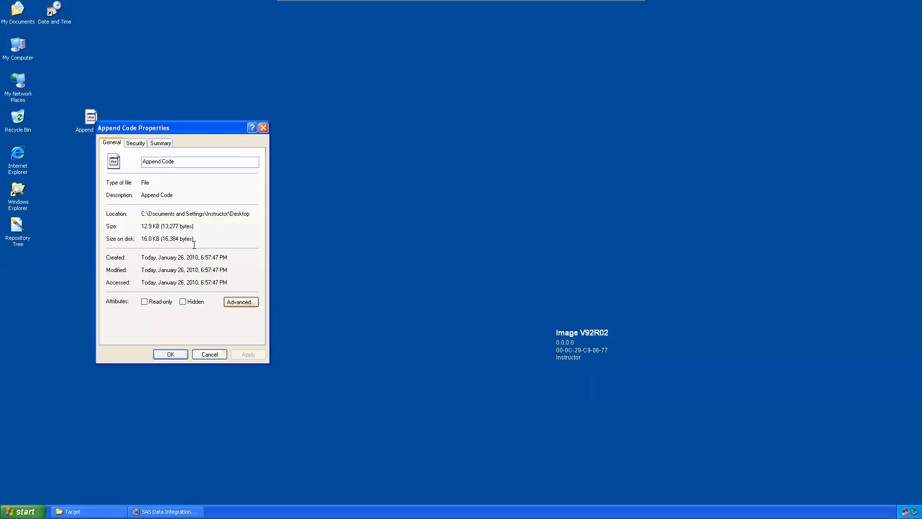
left_click(135, 143)
left_click(161, 143)
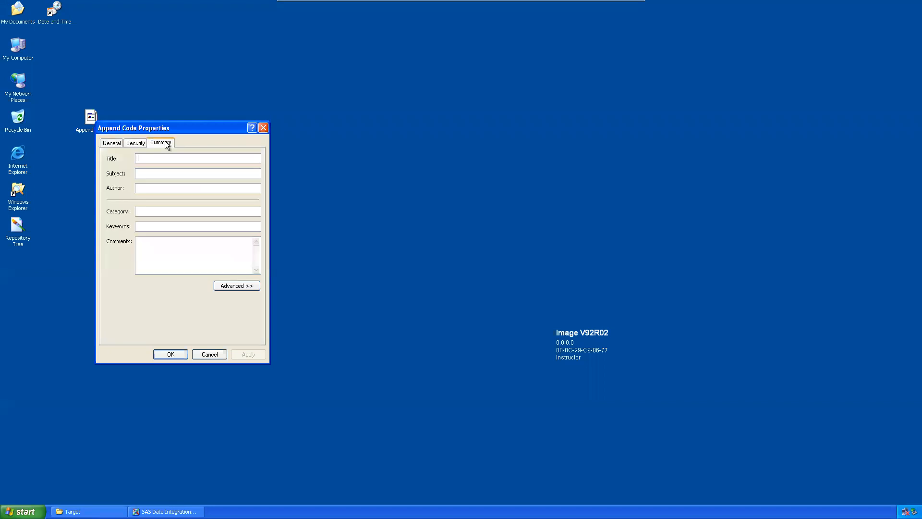
left_click(111, 143)
left_click(264, 128)
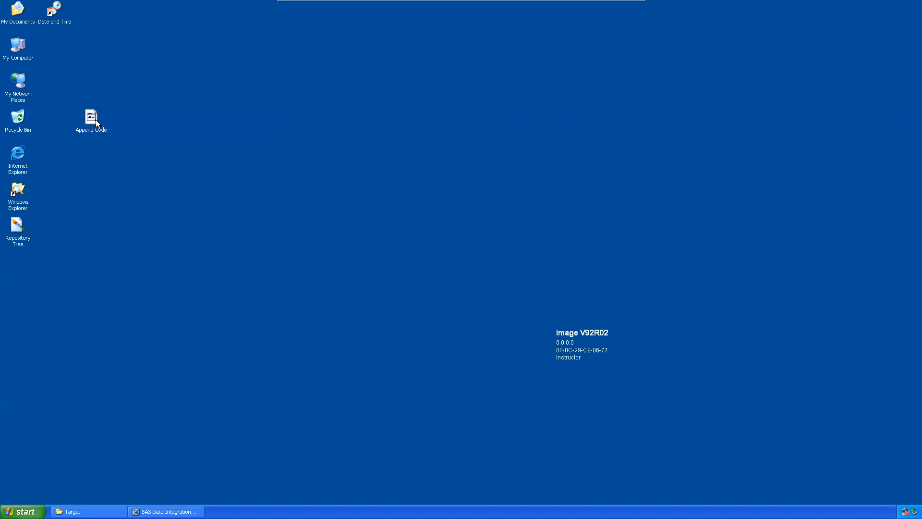
Launch SAS by running SAS from Windows, and dismiss the Getting Started with SAS dialog.
left_click(22, 512)
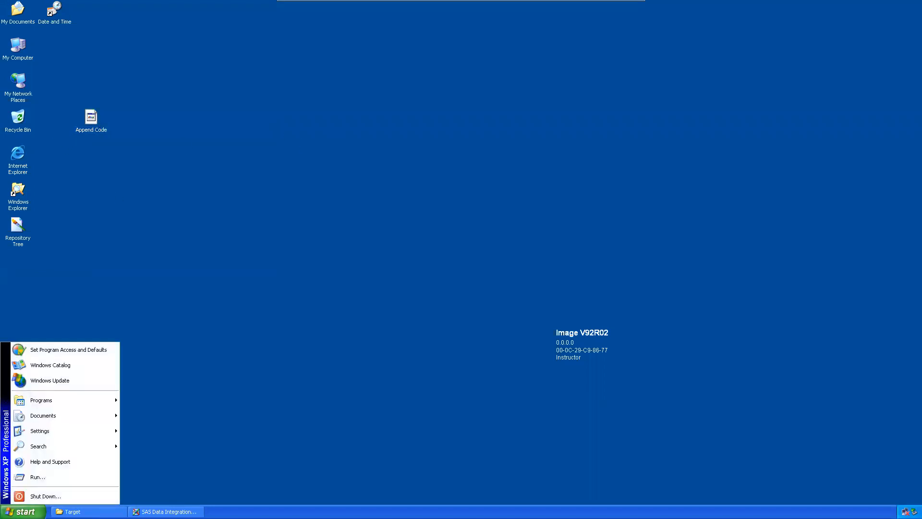
left_click(40, 474)
type("SAS")
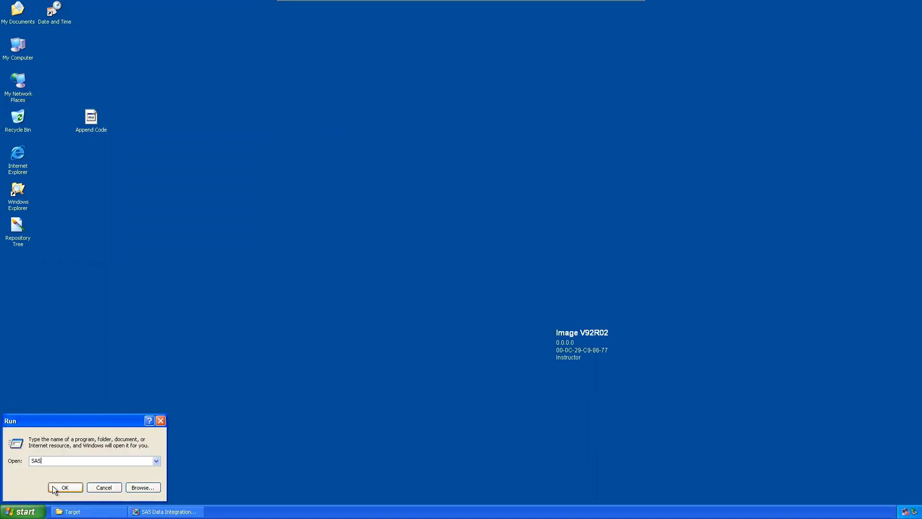
left_click(64, 486)
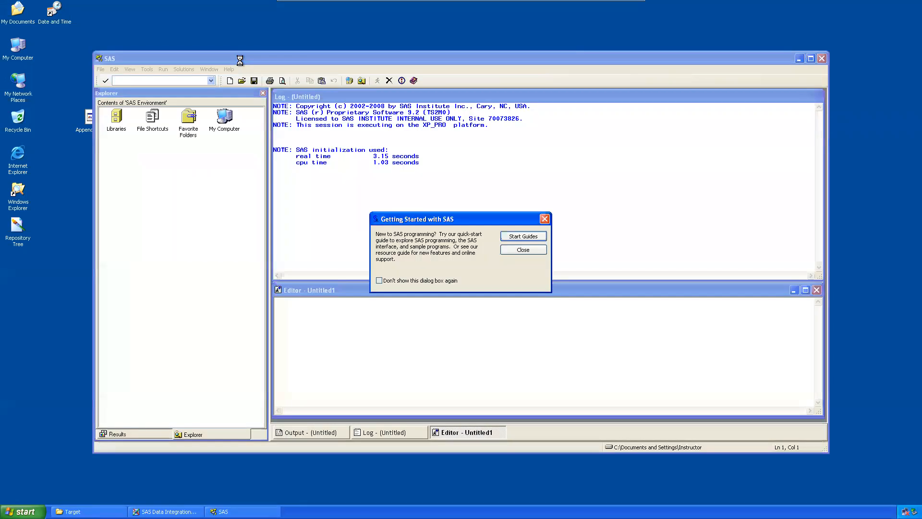
left_click(523, 249)
Add the .SAS extension to the Append Code file on the desktop.
left_click(102, 131)
left_click(105, 130)
left_click(108, 130)
type(".SAS")
key("Return")
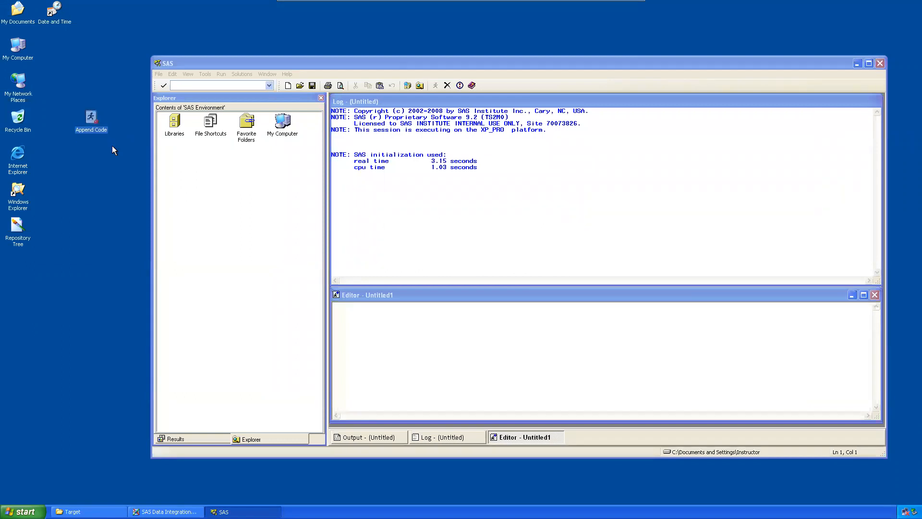
Reposition the SAS window and open the Append Code program in its editor.
double_click(94, 119)
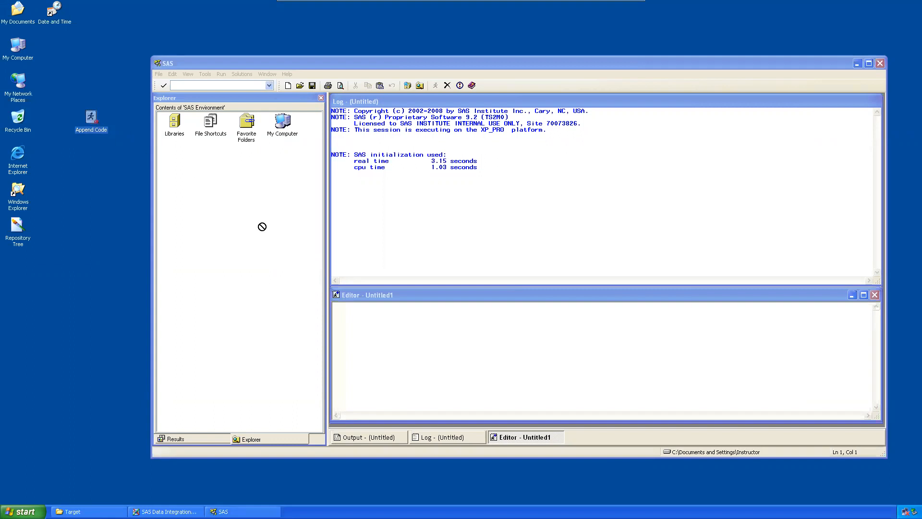
left_click_drag(364, 62, 248, 35)
double_click(364, 87)
scroll(306, 122, "down", 1)
scroll(307, 122, "up", 1)
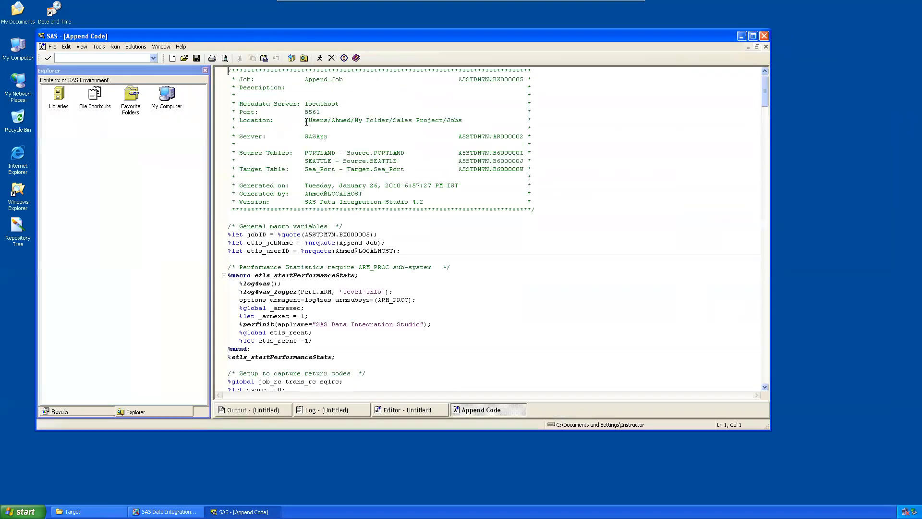
List the active SAS libraries and submit the Append Code program.
double_click(60, 97)
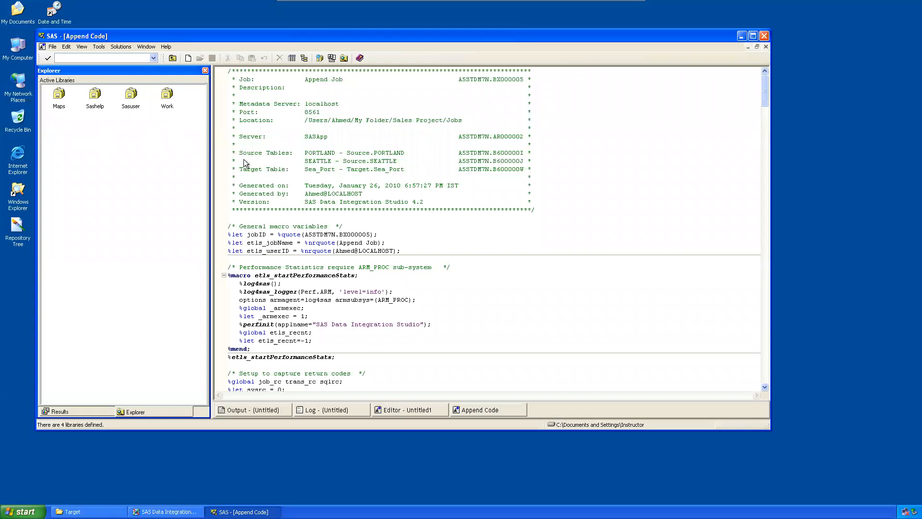
left_click(616, 217)
left_click(319, 58)
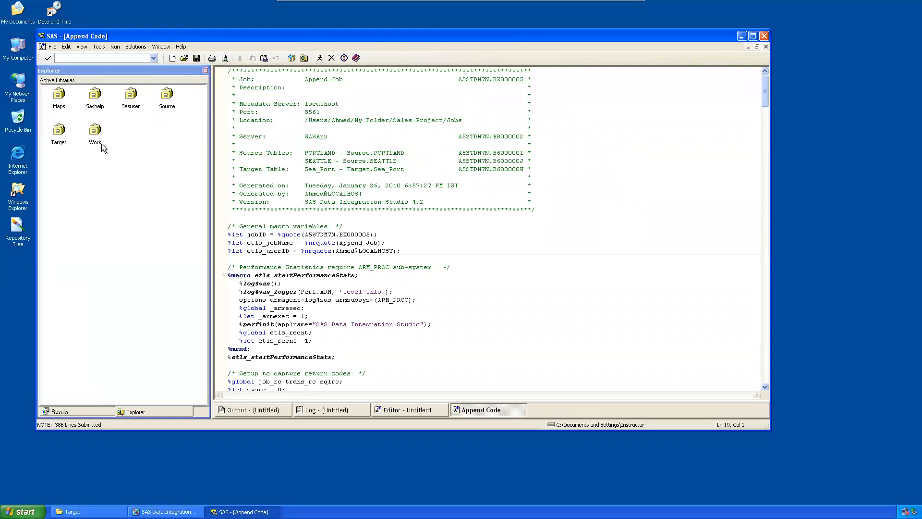
Inspect the contents of the Source and Target libraries, including the Sea_port table, and return to the active libraries.
double_click(170, 93)
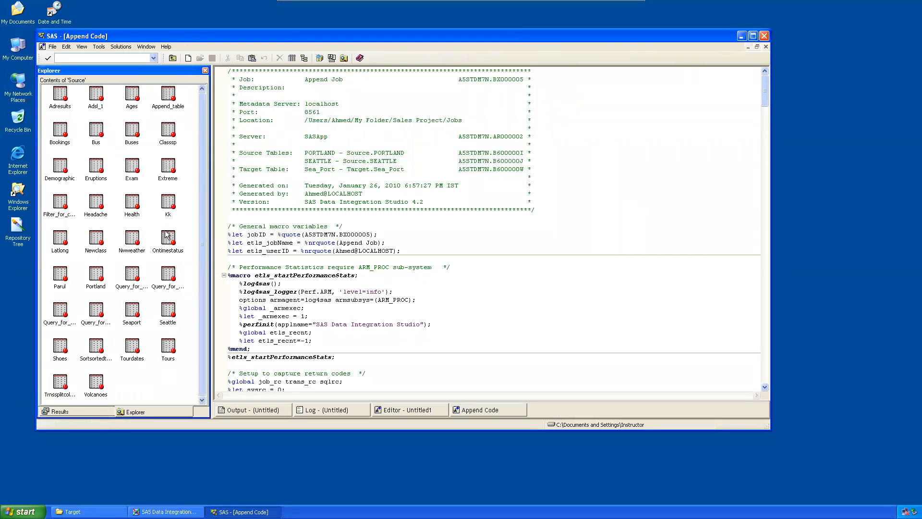
left_click(172, 58)
double_click(58, 132)
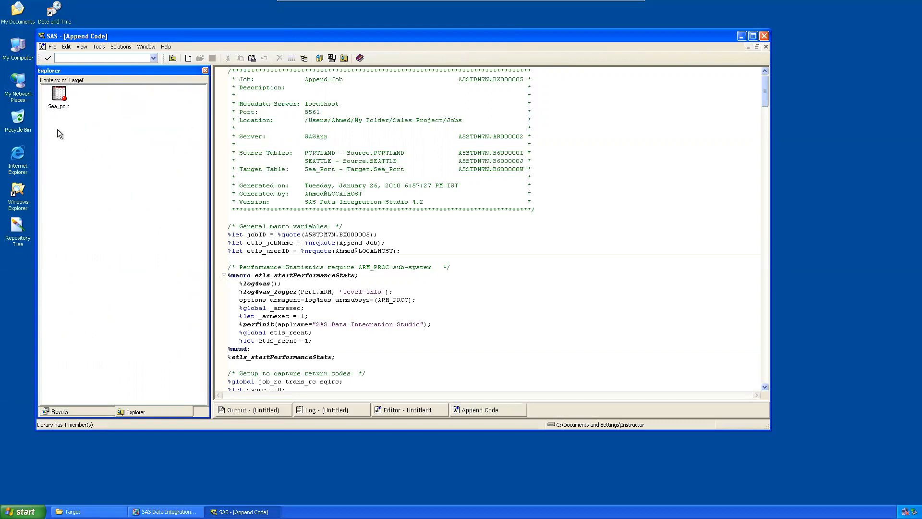
left_click(62, 95)
left_click(137, 118)
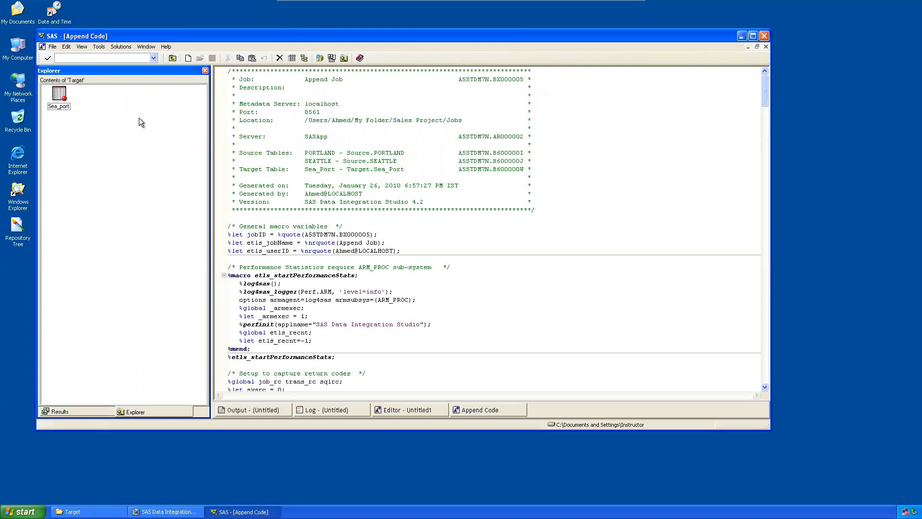
left_click(172, 58)
Submit the Append Code program again and look over its macro and metadata setup code.
left_click(605, 230)
key("F3")
scroll(611, 223, "down", 15)
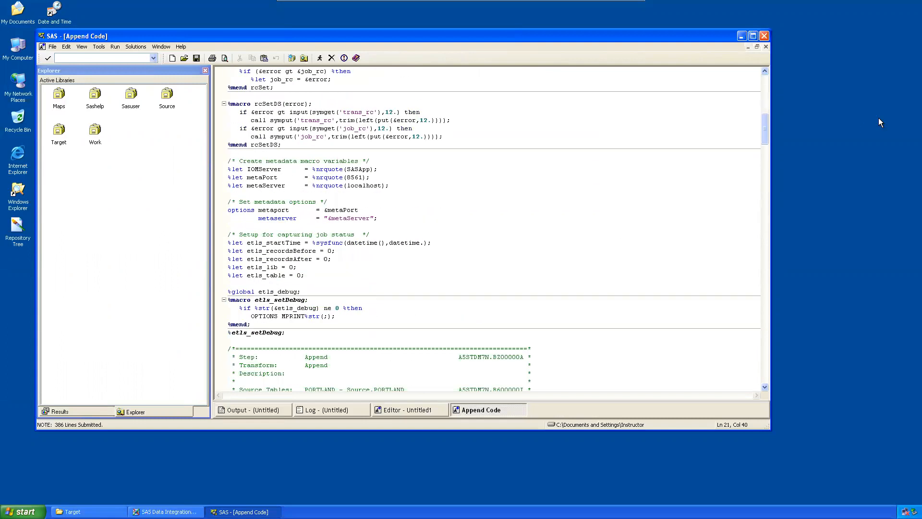
Compare the beginning of the Append Code program with Append Job's code in SAS Data Integration Studio and return to SAS.
left_click_drag(765, 126, 777, 73)
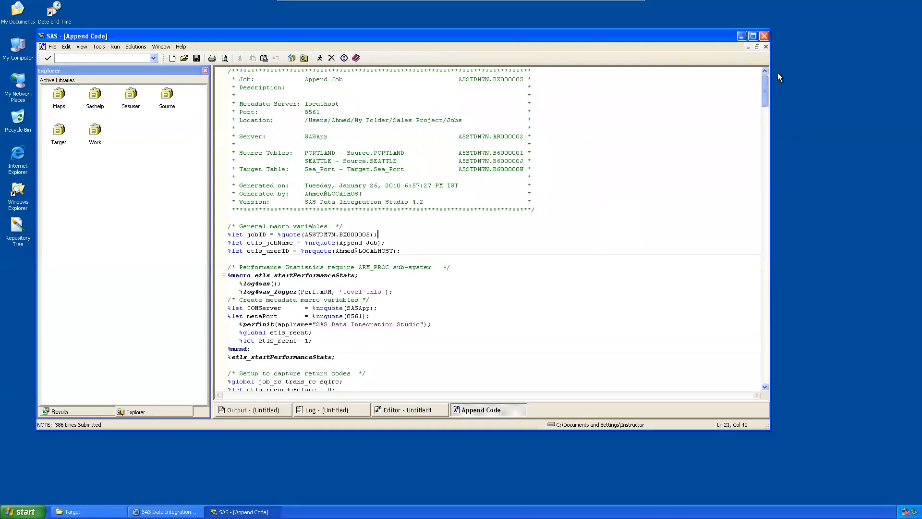
left_click_drag(178, 39, 216, 54)
left_click(166, 512)
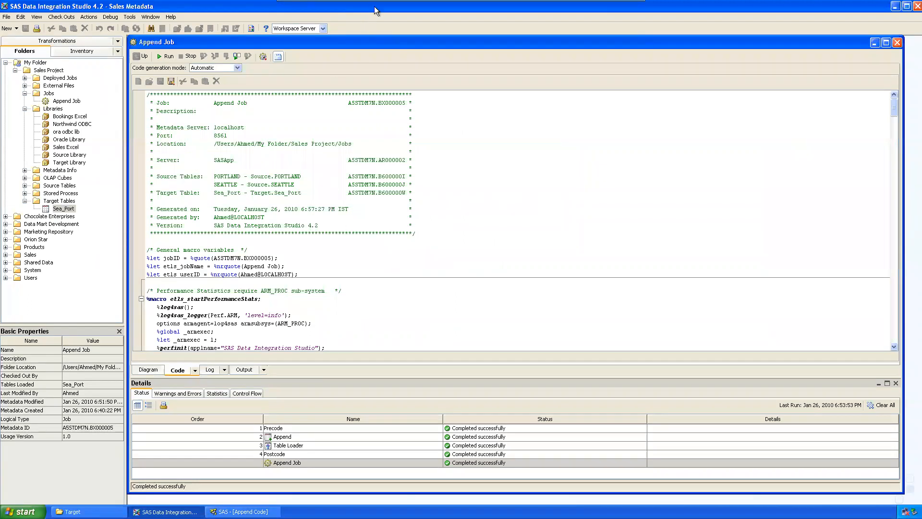
left_click(243, 512)
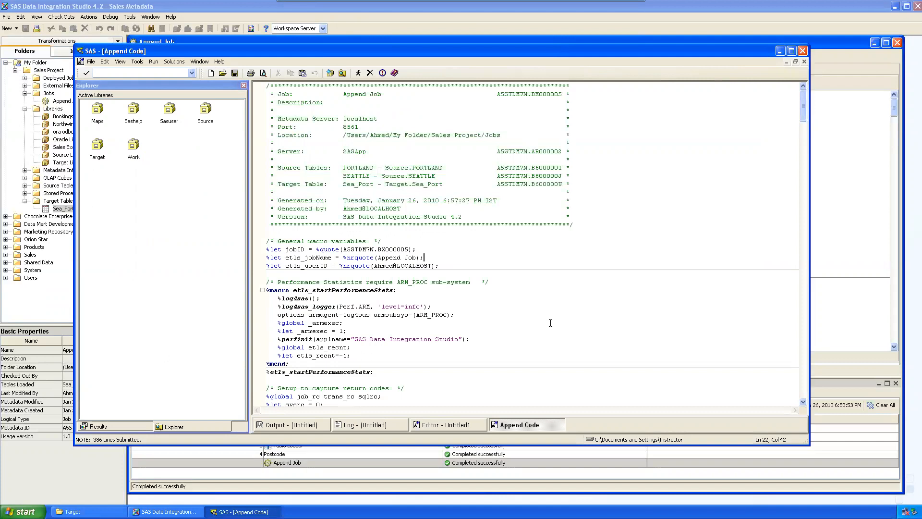
Close SAS and end the session running the Append Code program.
left_click(658, 211)
left_click(803, 50)
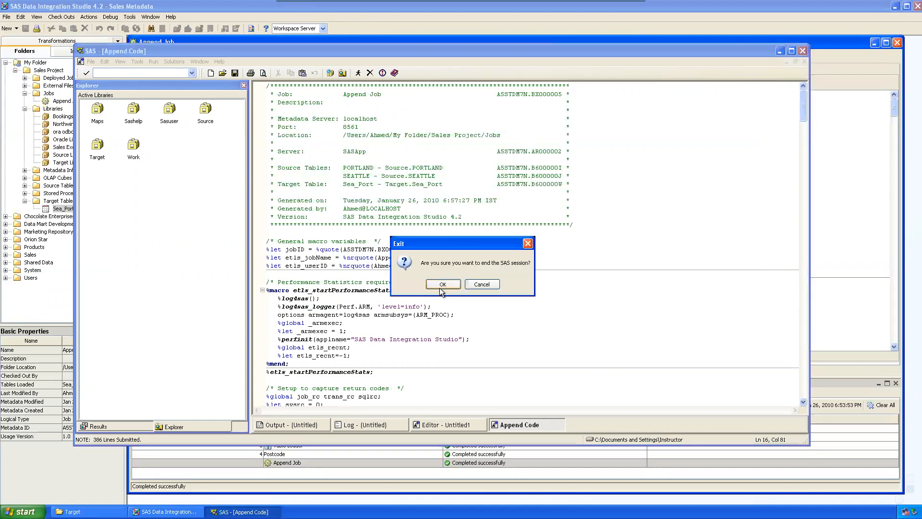
left_click(451, 286)
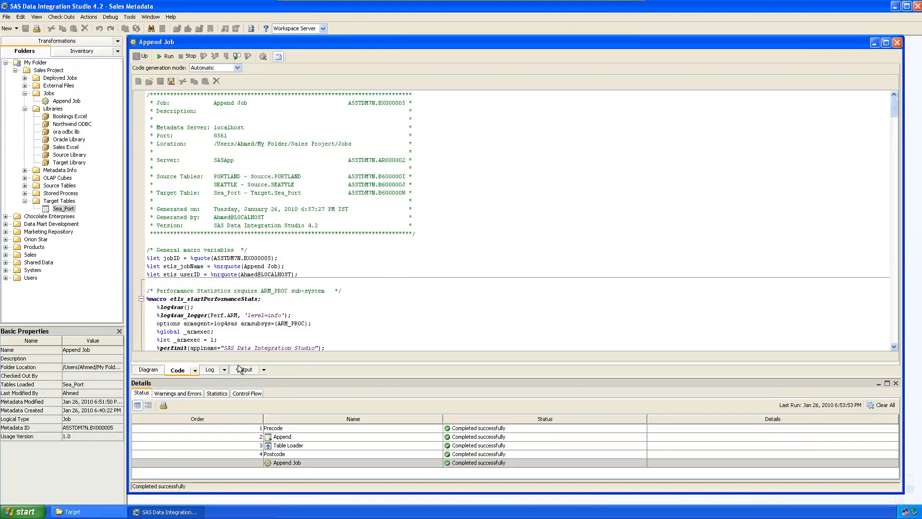
Review Append Job's log and output and return to its diagram.
left_click(206, 370)
scroll(459, 260, "up", 15)
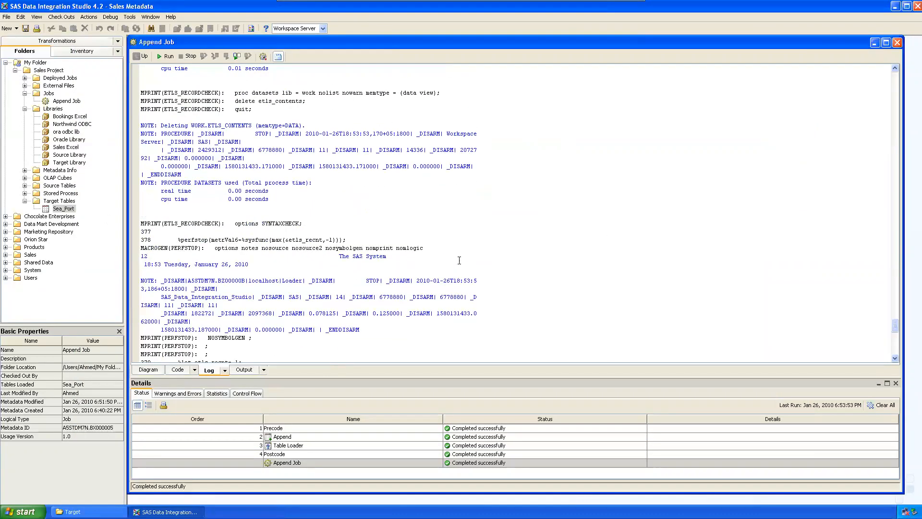
scroll(459, 260, "up", 5)
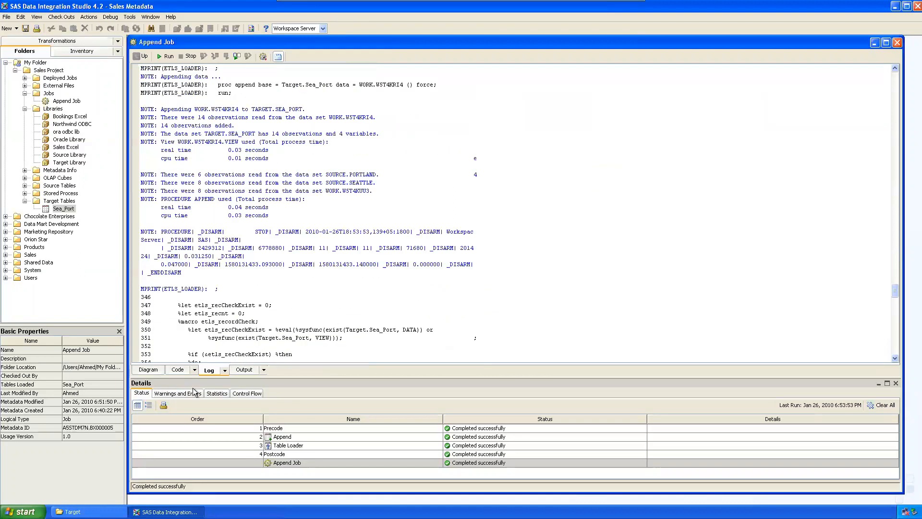
left_click(246, 370)
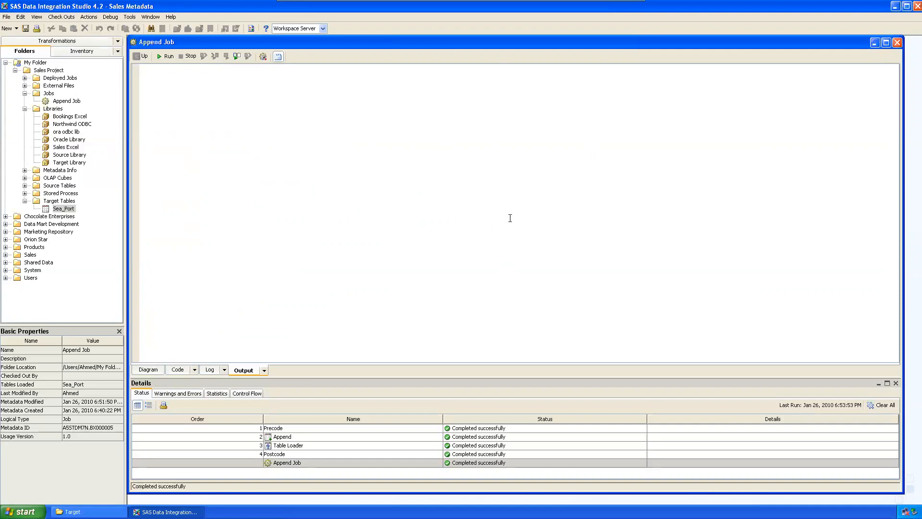
left_click(143, 370)
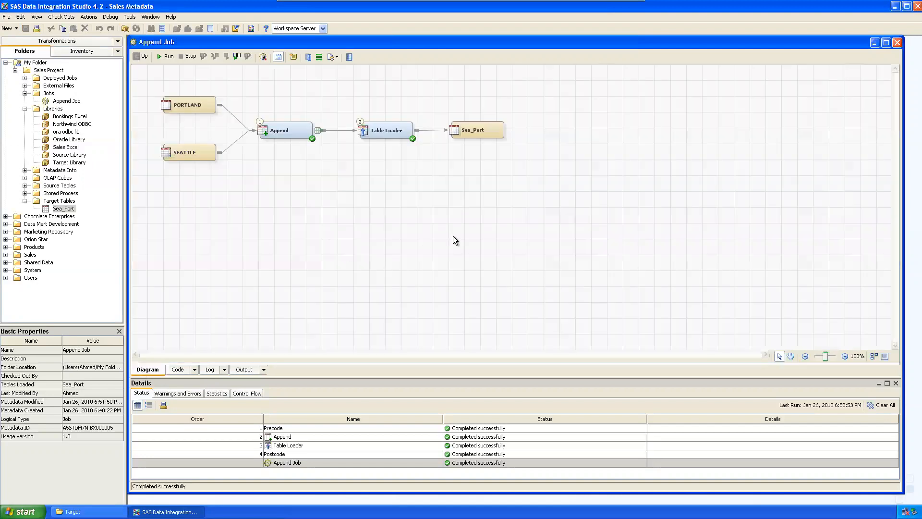
Check Append Job's run status and the warnings and errors of its last run.
left_click(141, 394)
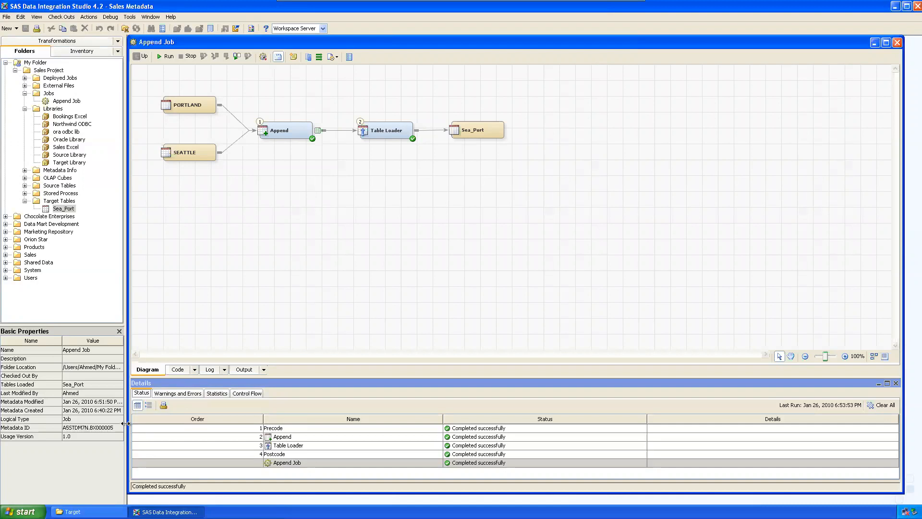
left_click(177, 394)
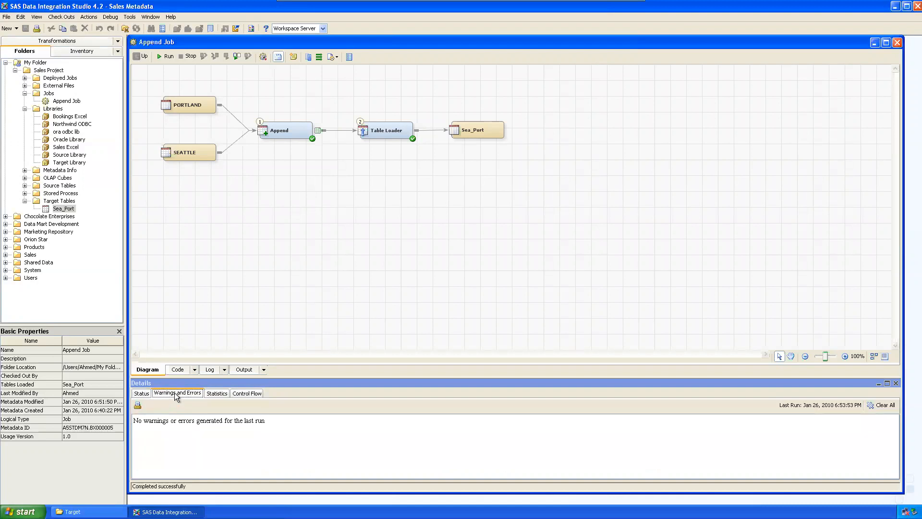
left_click_drag(137, 422, 189, 420)
left_click_drag(257, 421, 272, 421)
left_click(291, 422)
left_click(266, 169)
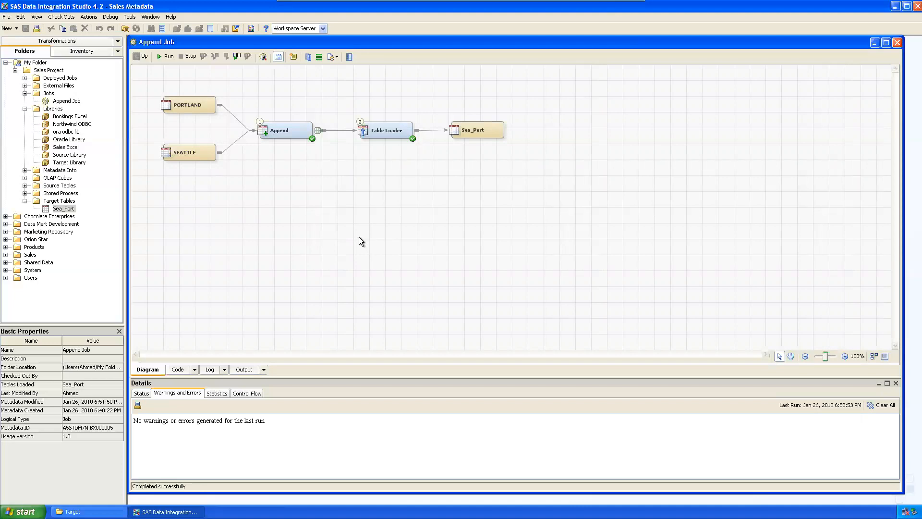
left_click_drag(144, 424, 300, 426)
left_click(301, 425)
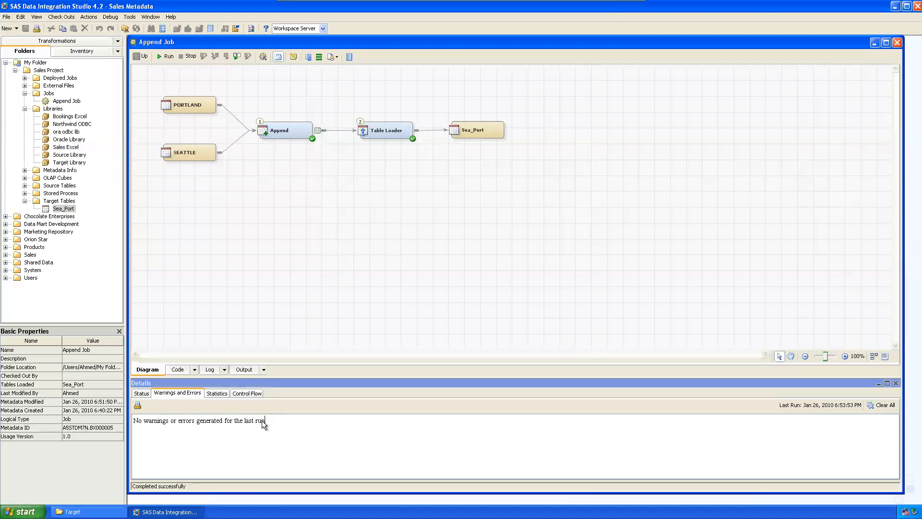
Display Append Job's run statistics and compare the record counts of the Append and Table Loader steps.
left_click(217, 393)
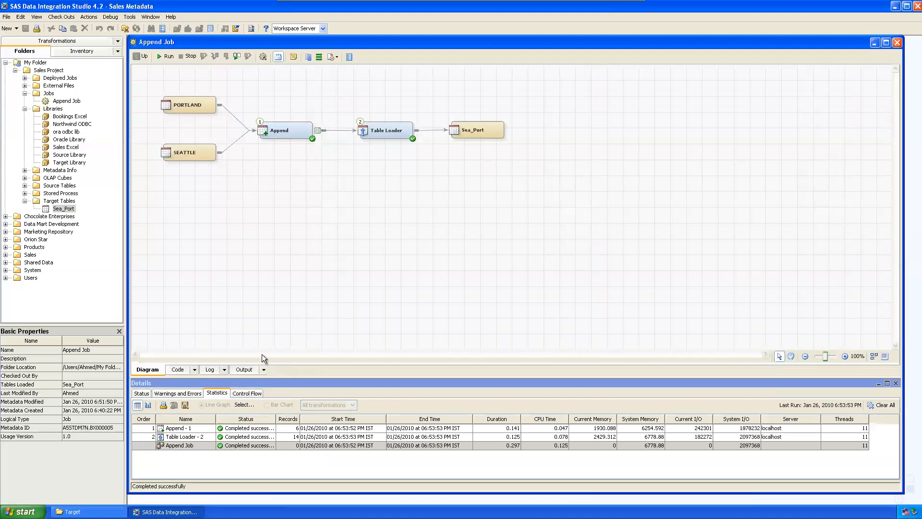
left_click(290, 253)
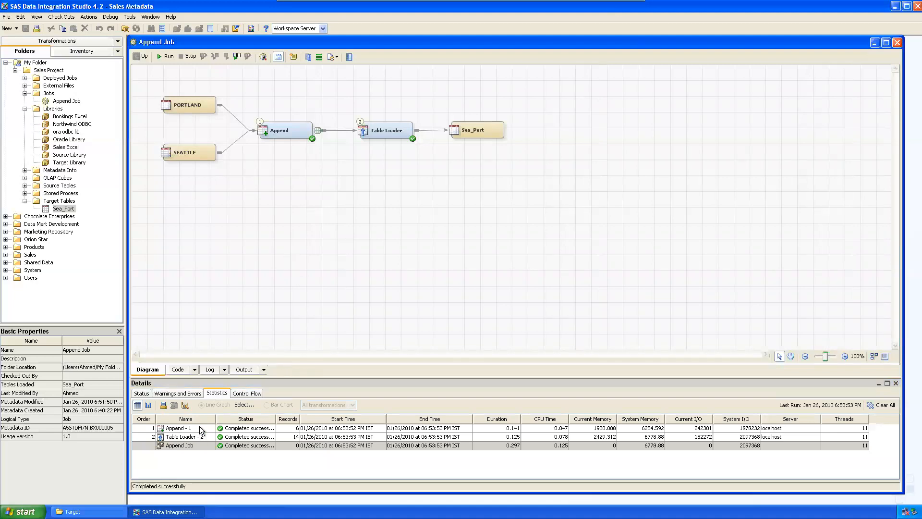
left_click(200, 425)
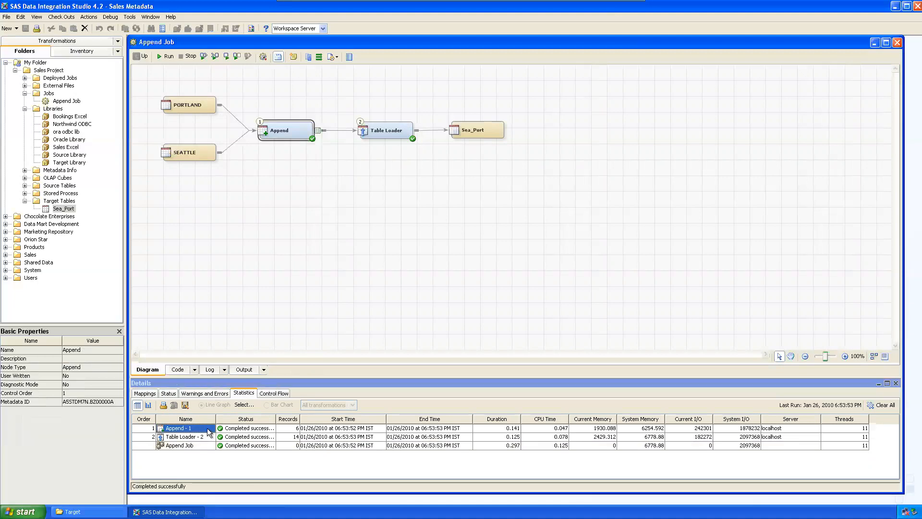
left_click(289, 428)
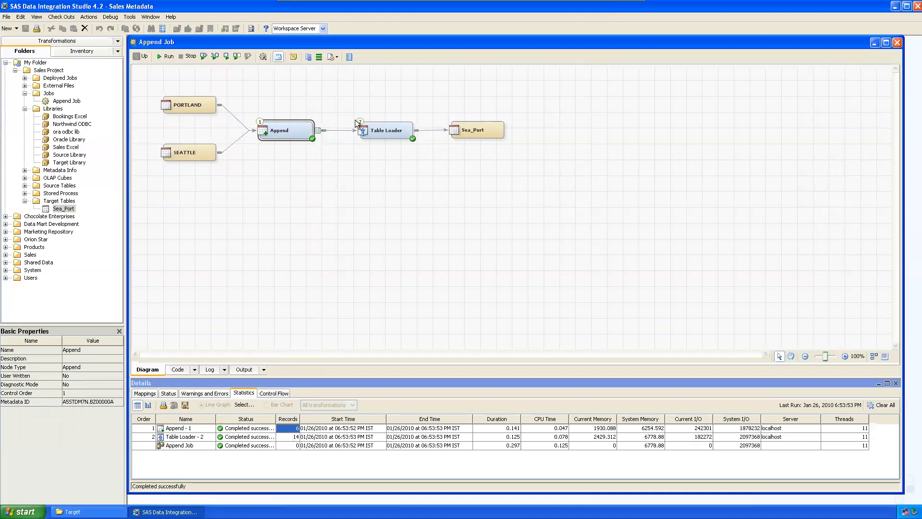
left_click(288, 437)
Examine the Append step's start and end times, duration, CPU time, system memory, I/O, server and threads.
left_click(343, 428)
left_click(433, 428)
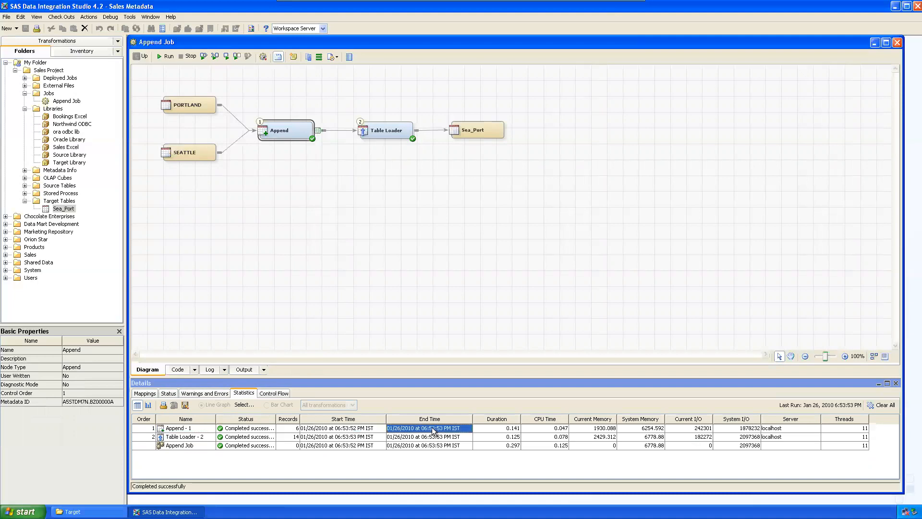
left_click(497, 428)
left_click(544, 428)
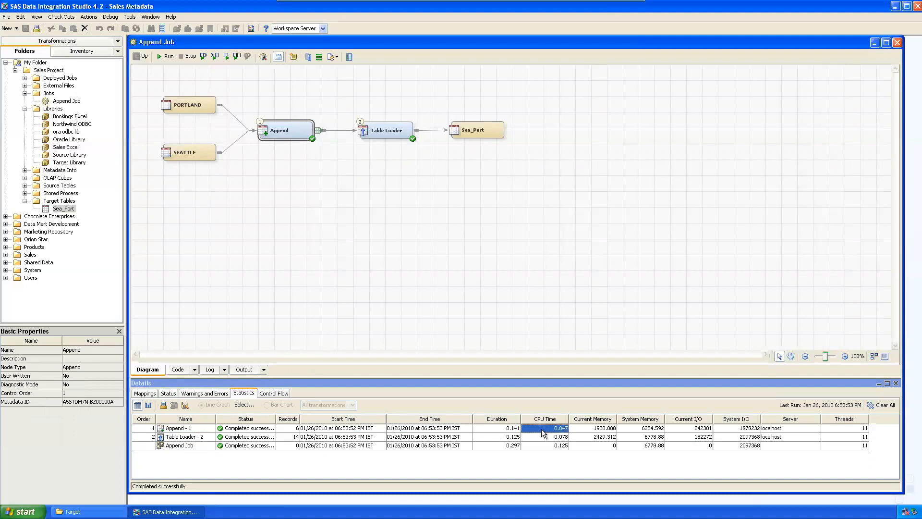
left_click(640, 428)
left_click(687, 428)
left_click(738, 428)
left_click(791, 427)
left_click(850, 428)
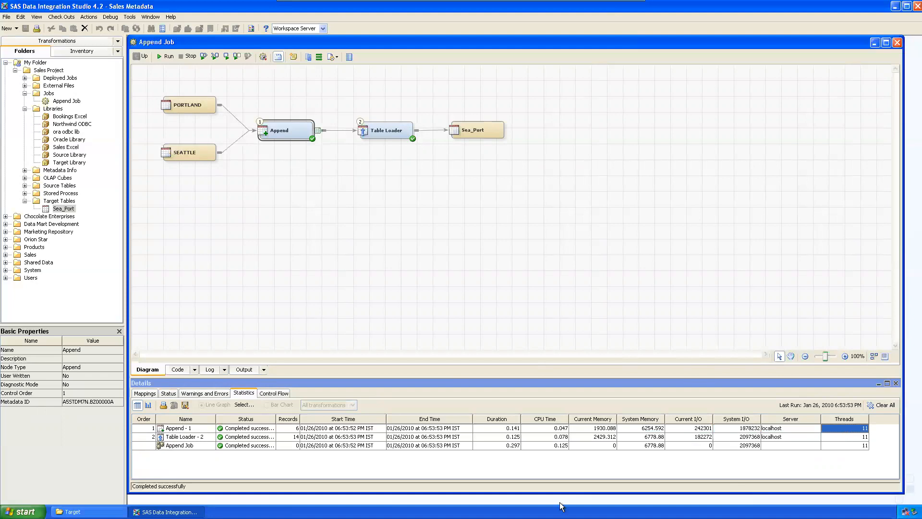
Export the job statistics to the Desktop as a comma-separated file named Append Stats.
left_click(186, 405)
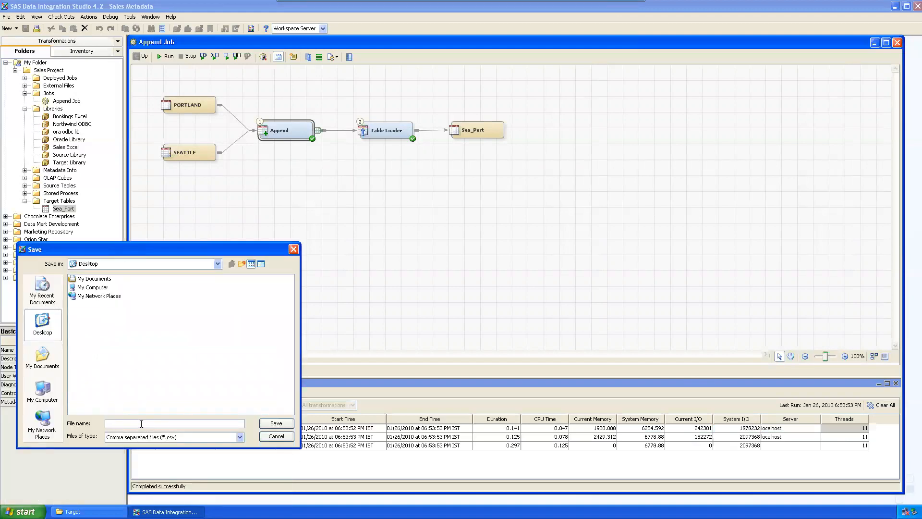
key("BackSpace")
type("Append Stats")
key("Return")
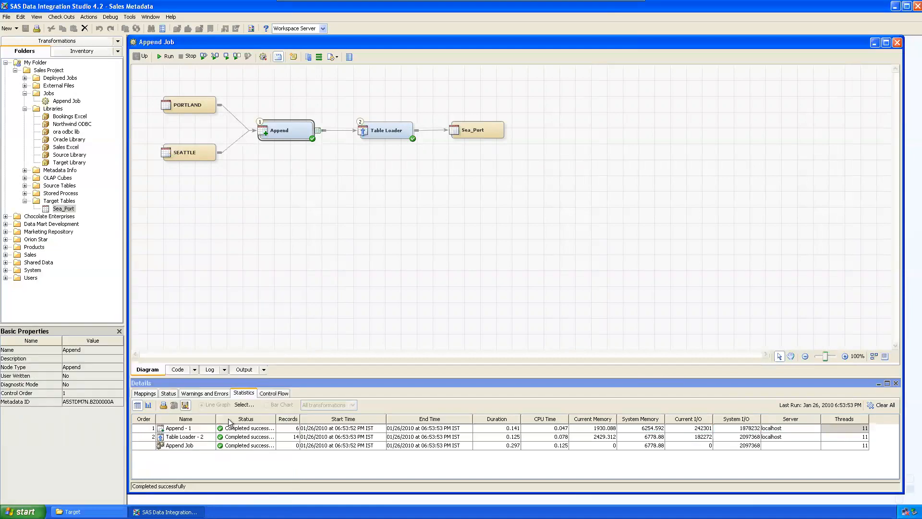
Move the Append Stats file to an empty area of the desktop and try to open it.
left_click(894, 5)
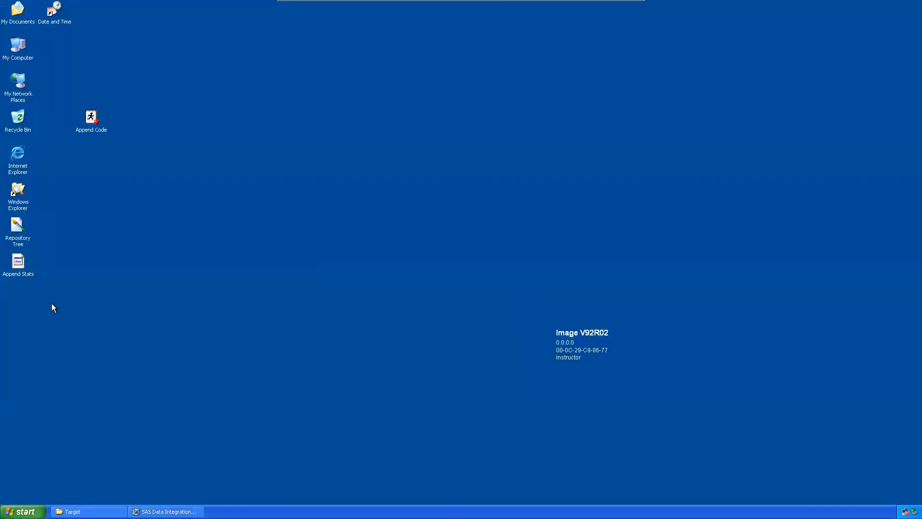
left_click(213, 160)
double_click(165, 157)
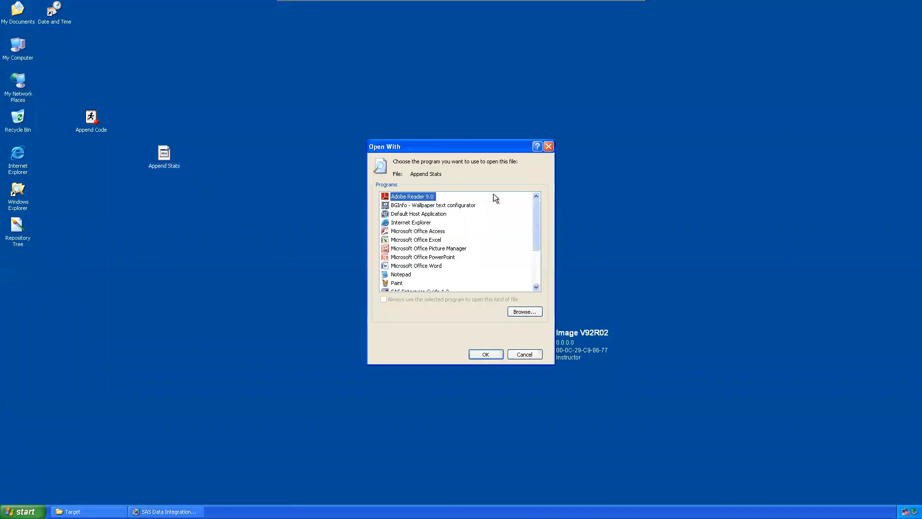
left_click(549, 146)
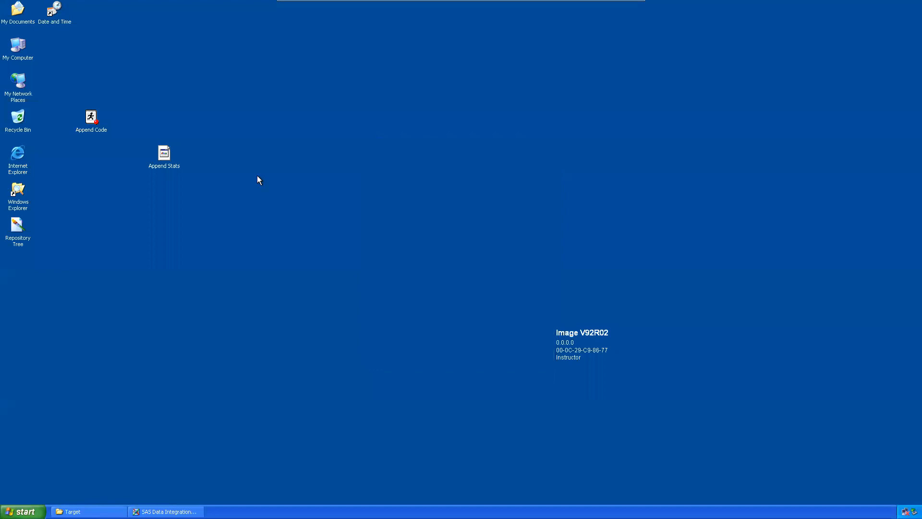
Associate the Append Stats file with Microsoft Excel and open it there.
left_click(178, 166)
key("Return")
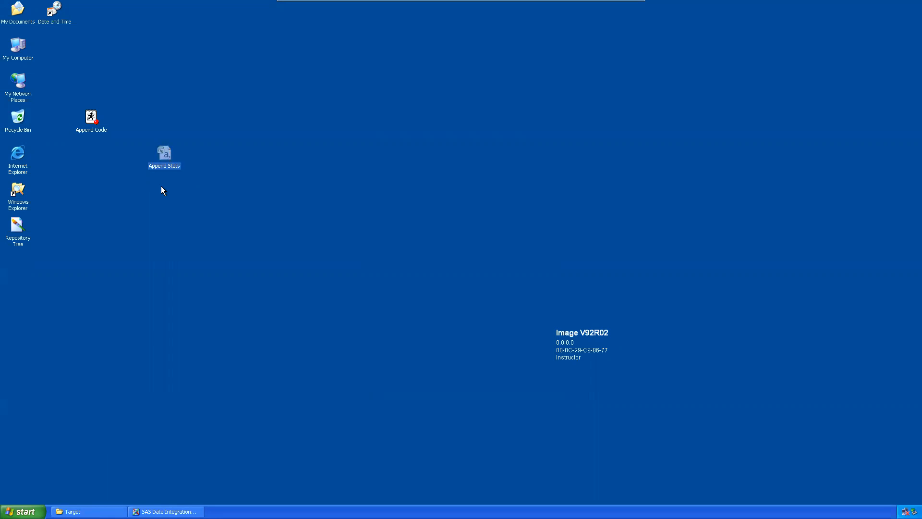
left_click(275, 227)
double_click(166, 151)
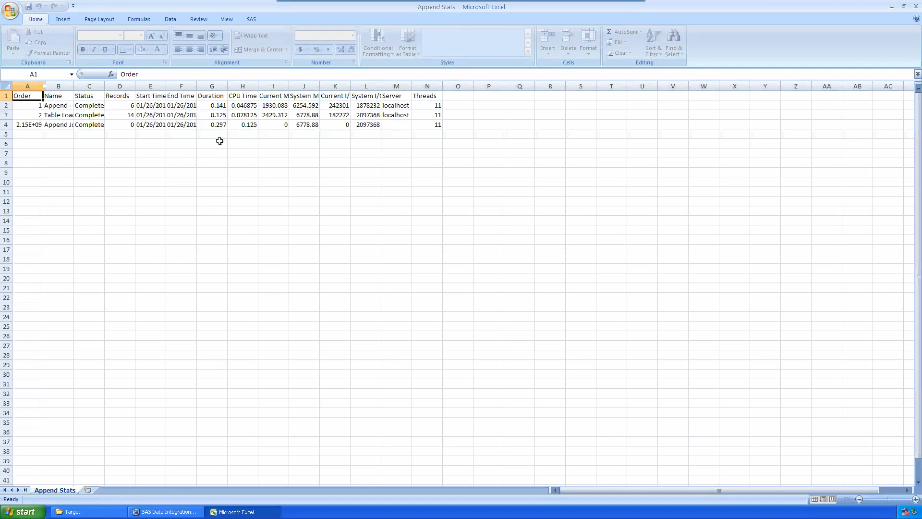
Widen the Order through End Time columns of the exported statistics.
double_click(43, 86)
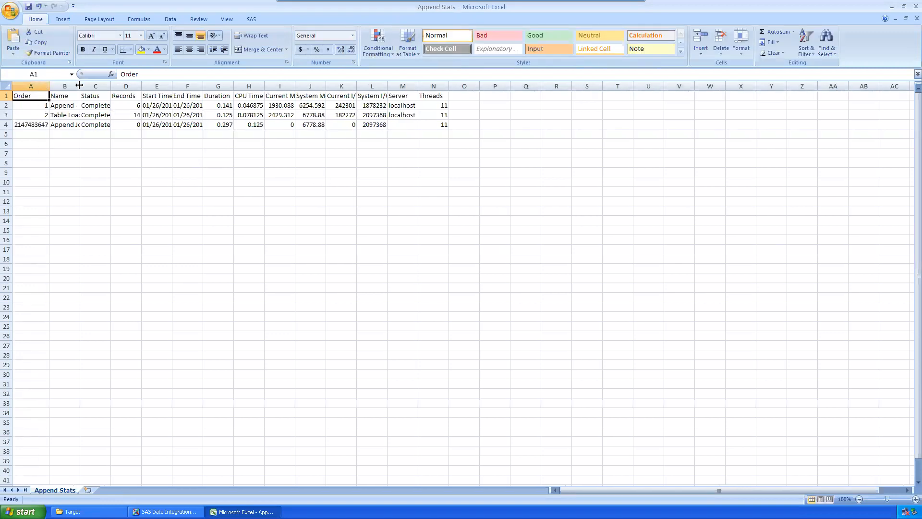
left_click_drag(79, 82, 287, 82)
left_click(608, 134)
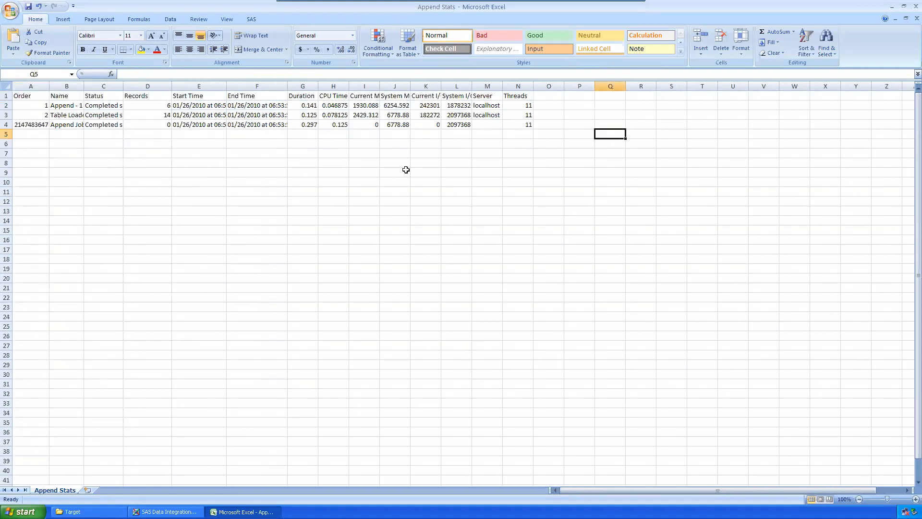
Close the Append Stats workbook without saving and place its desktop icon directly below Append Code.
left_click(916, 6)
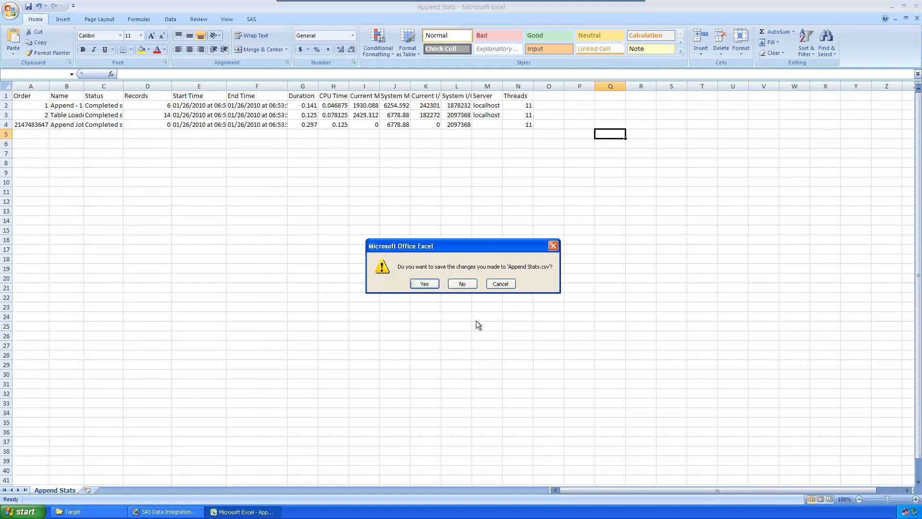
left_click(461, 284)
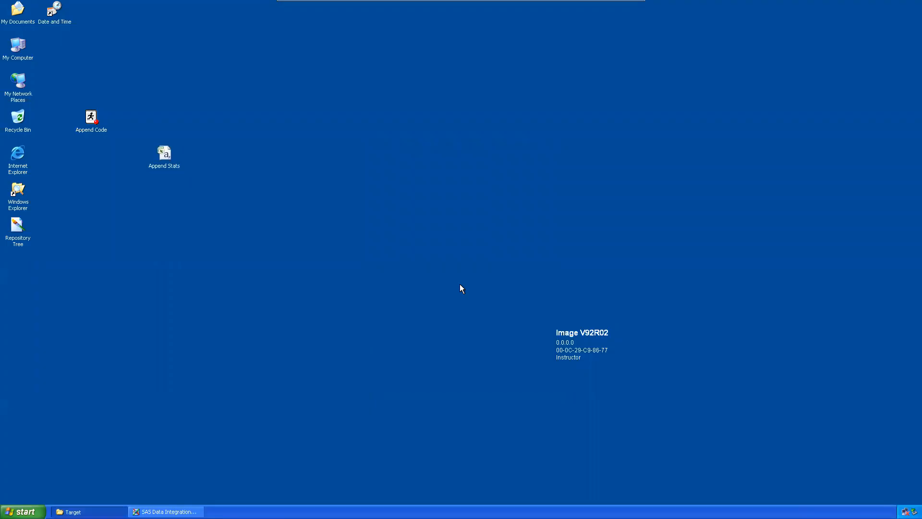
left_click_drag(165, 159, 81, 157)
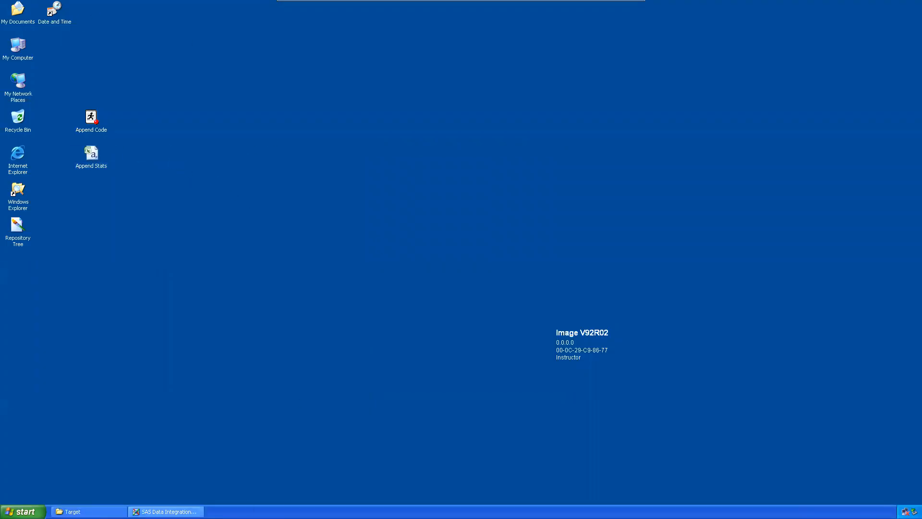
Switch to SAS Data Integration Studio, display Append Job's control flow and enlarge the Details area.
left_click(167, 512)
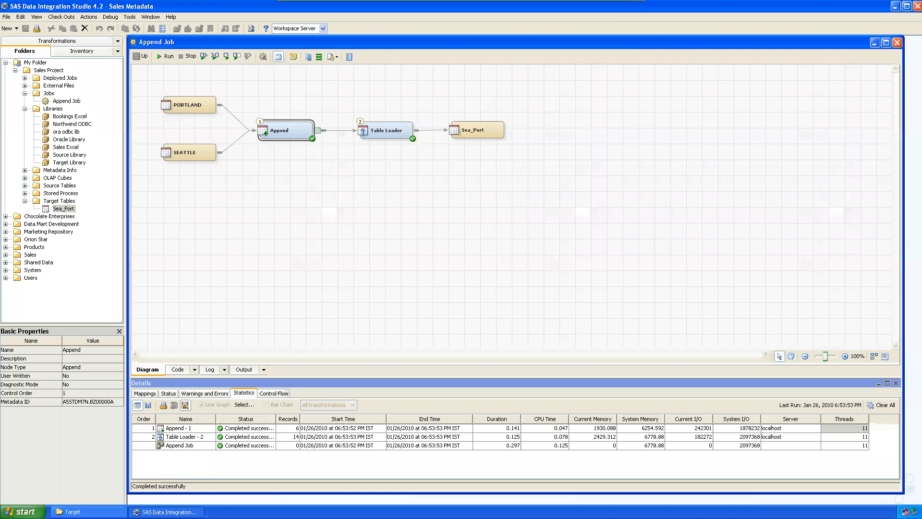
left_click(272, 394)
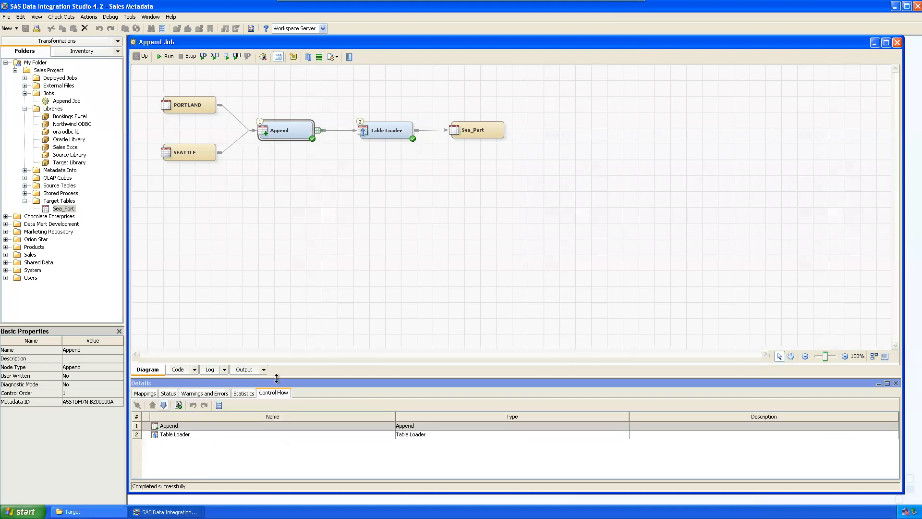
left_click_drag(277, 377, 309, 293)
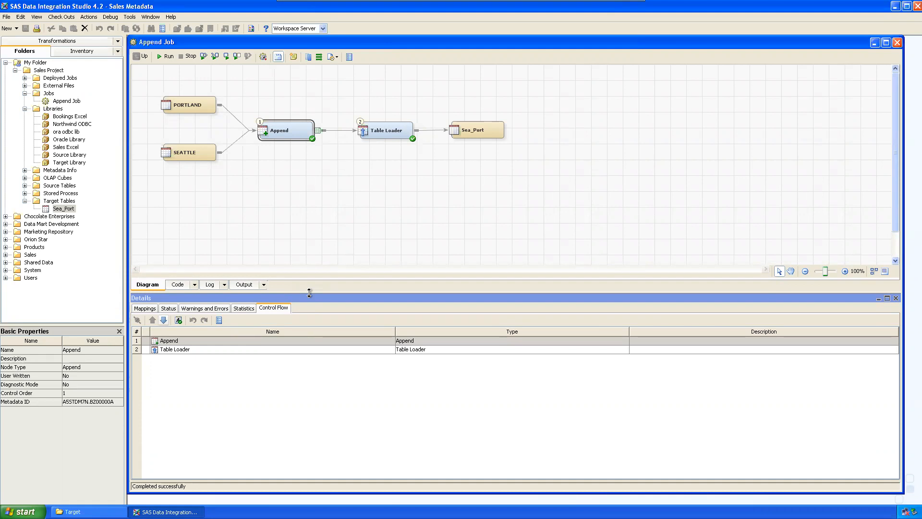
Examine how the control flow orders Append and Table Loader by selecting the source, transformation and target nodes in the diagram.
left_click_drag(309, 293, 309, 296)
left_click(378, 200)
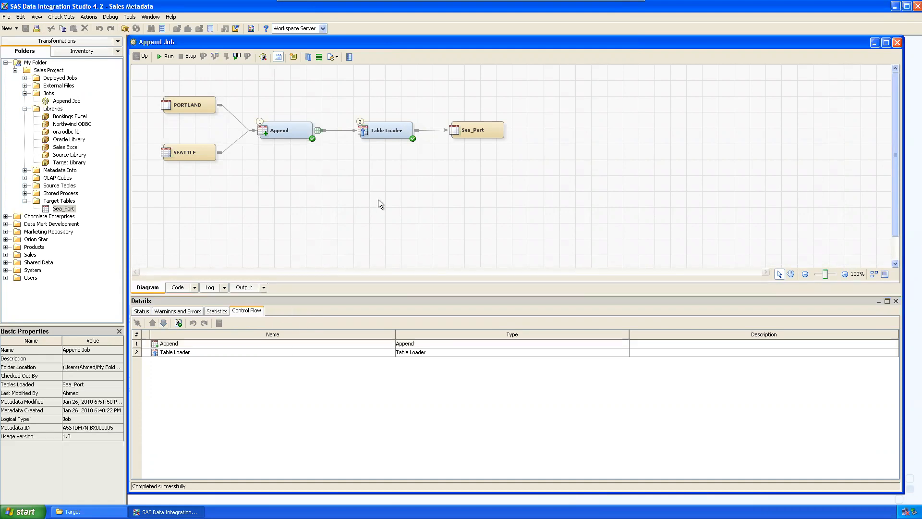
left_click(191, 103)
left_click(182, 150)
left_click(280, 129)
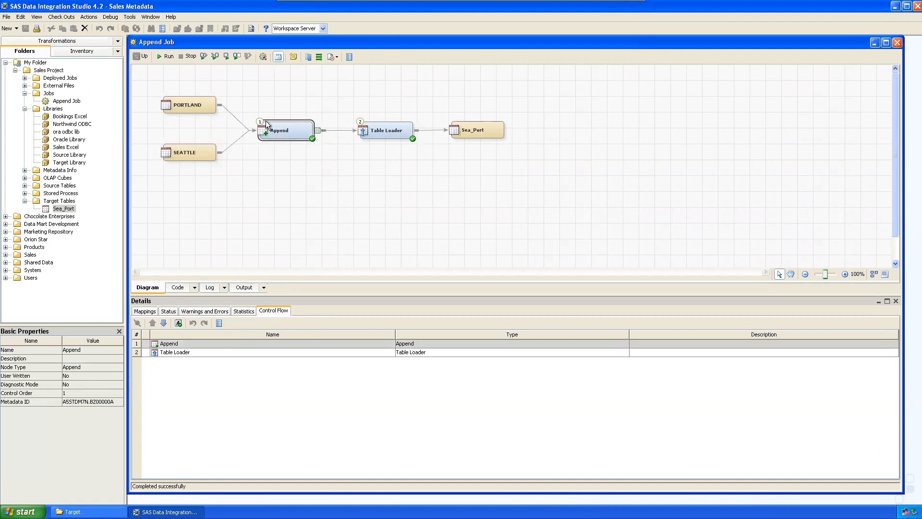
left_click(189, 343)
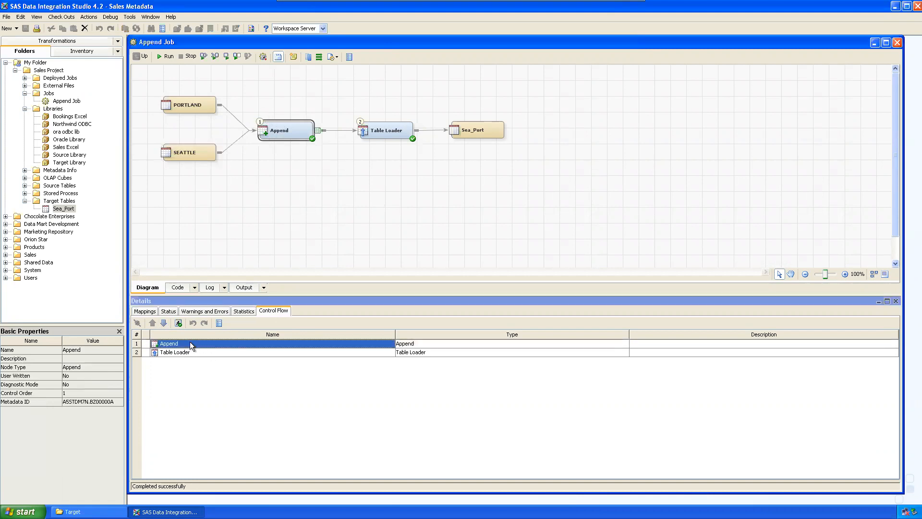
left_click(296, 129)
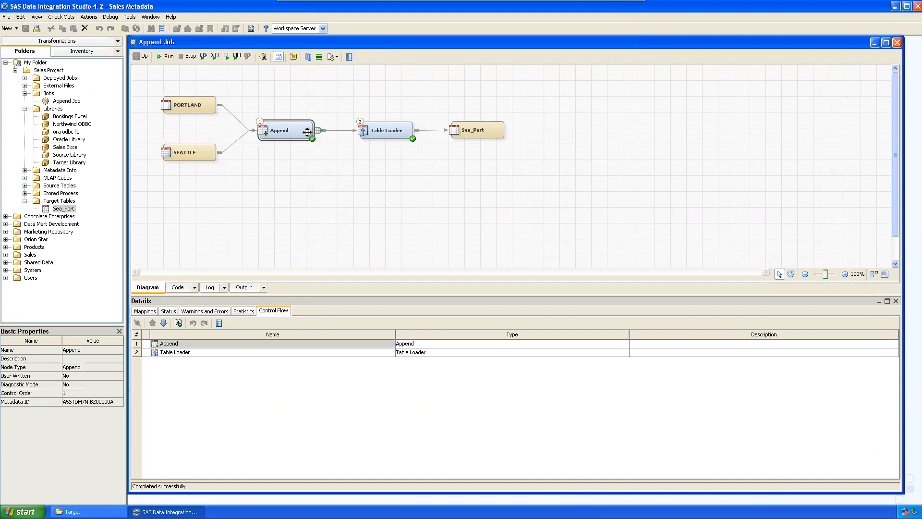
left_click(397, 130)
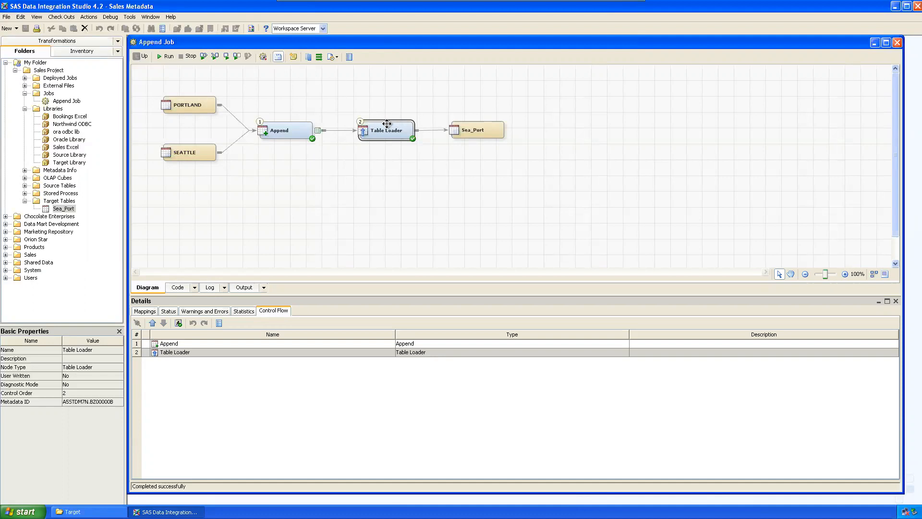
left_click_drag(475, 131, 474, 133)
left_click(534, 157)
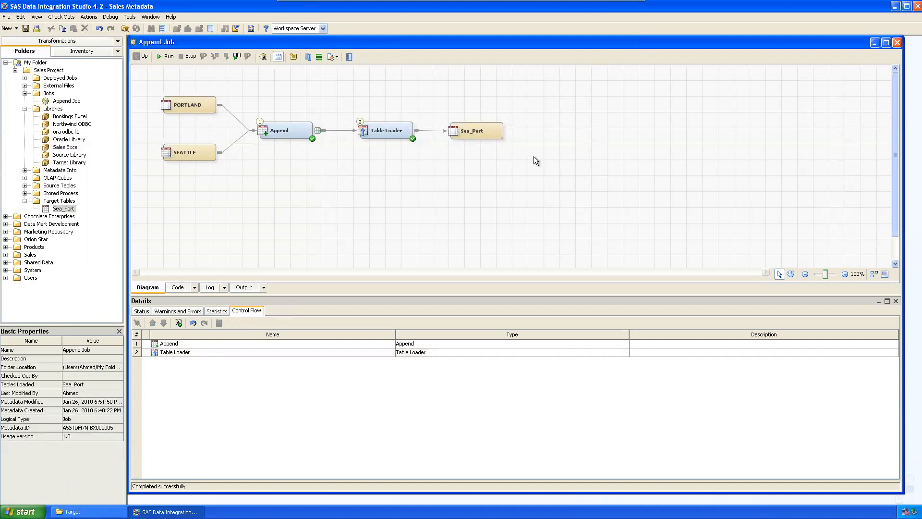
Move Append after Table Loader in the control flow and inspect the reordered nodes in the diagram.
left_click(174, 344)
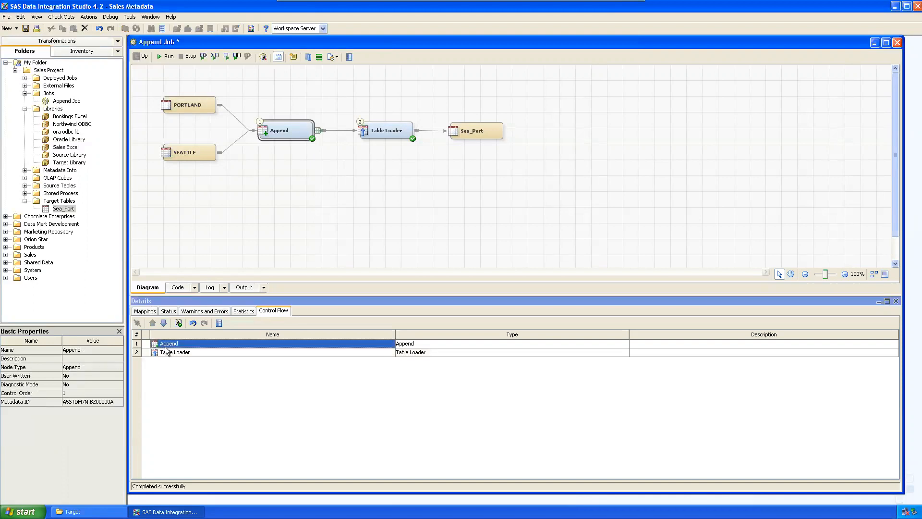
left_click(164, 322)
left_click(332, 209)
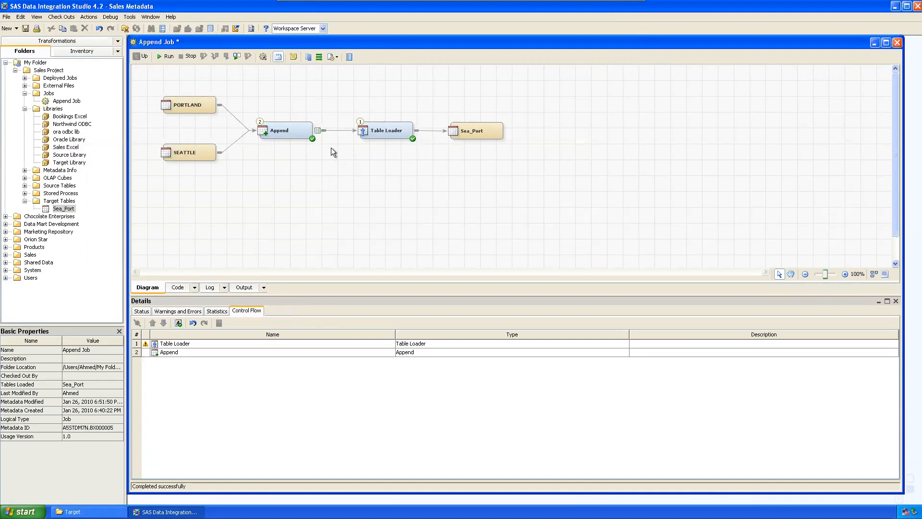
left_click(318, 129)
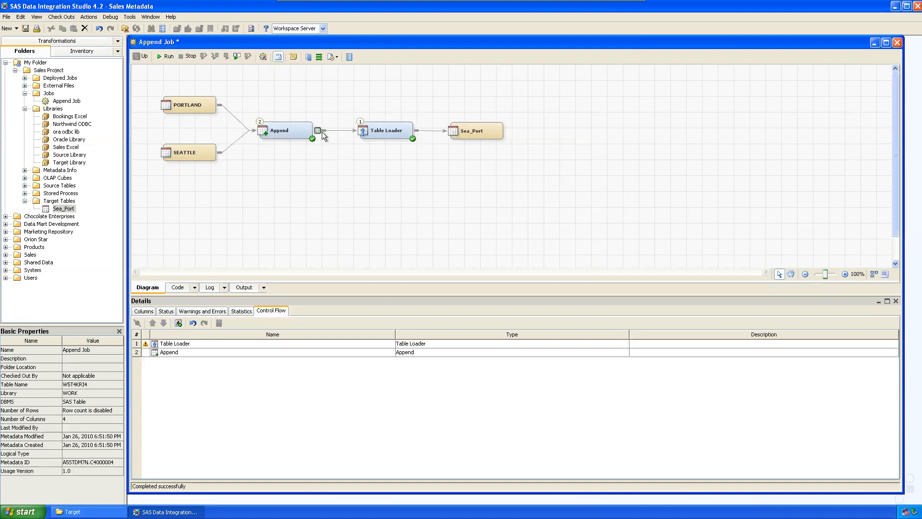
left_click(195, 114)
left_click(193, 150)
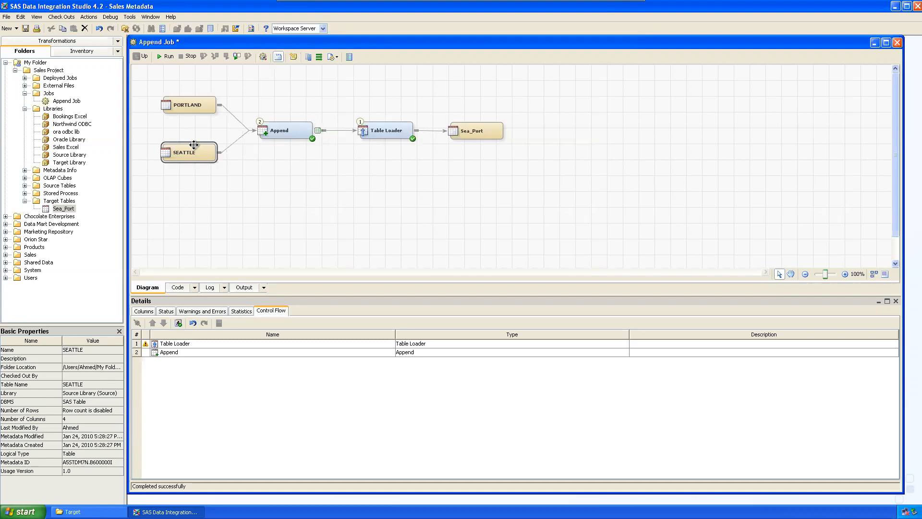
left_click(292, 129)
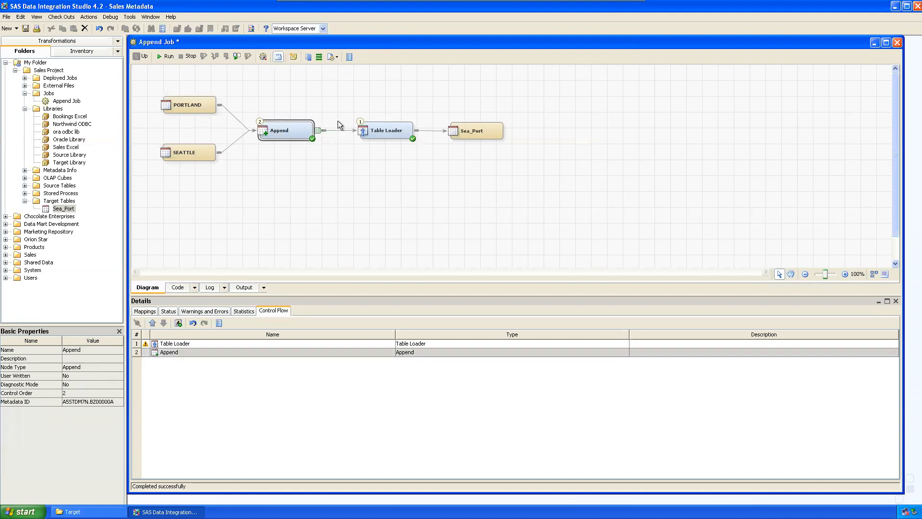
left_click(348, 170)
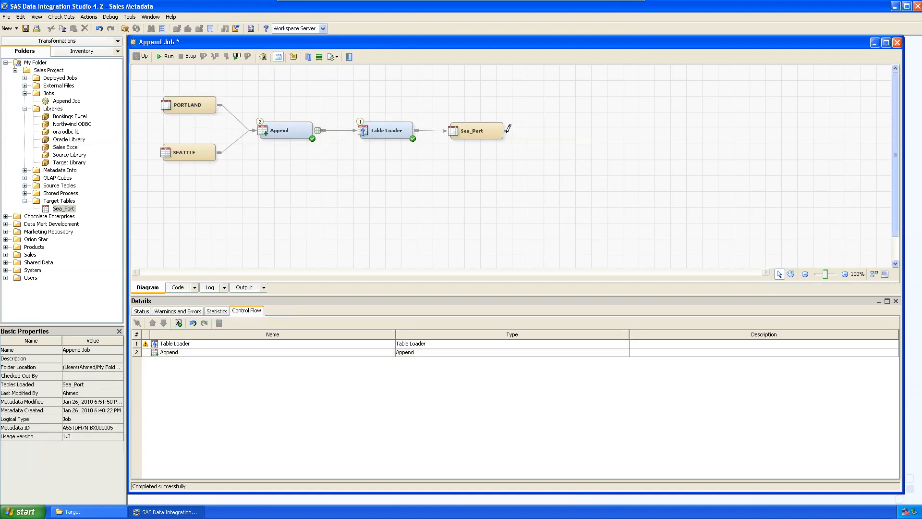
Move Append back ahead of Table Loader in the control flow.
left_click(145, 353)
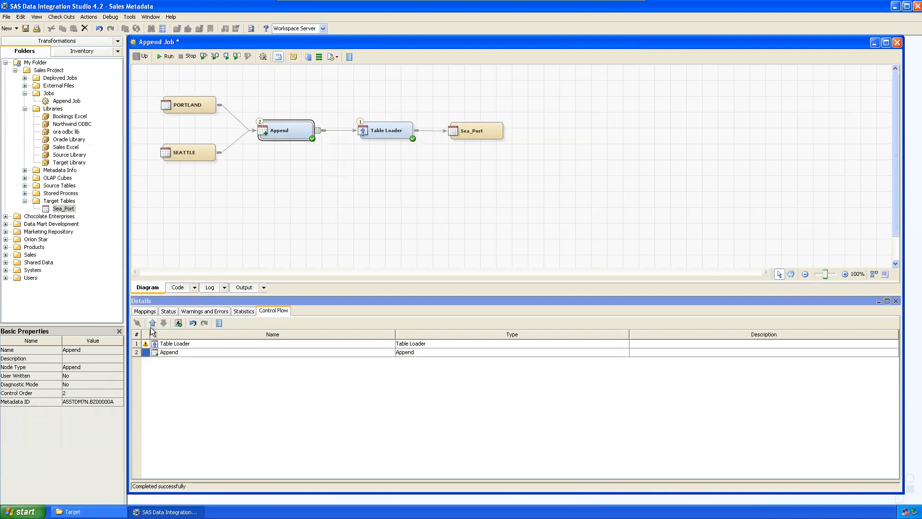
left_click(152, 322)
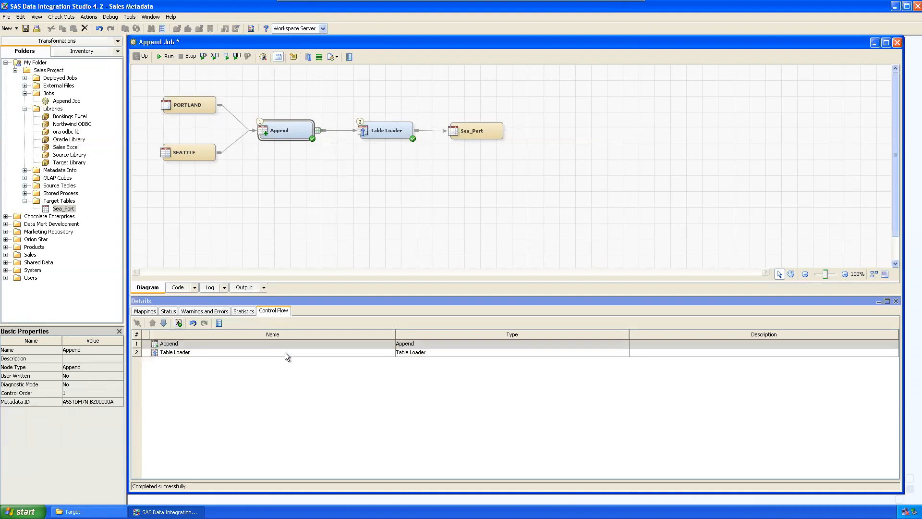
Shrink the Details area to enlarge the diagram, and close Append Job with its changes saved.
left_click_drag(414, 304, 419, 384)
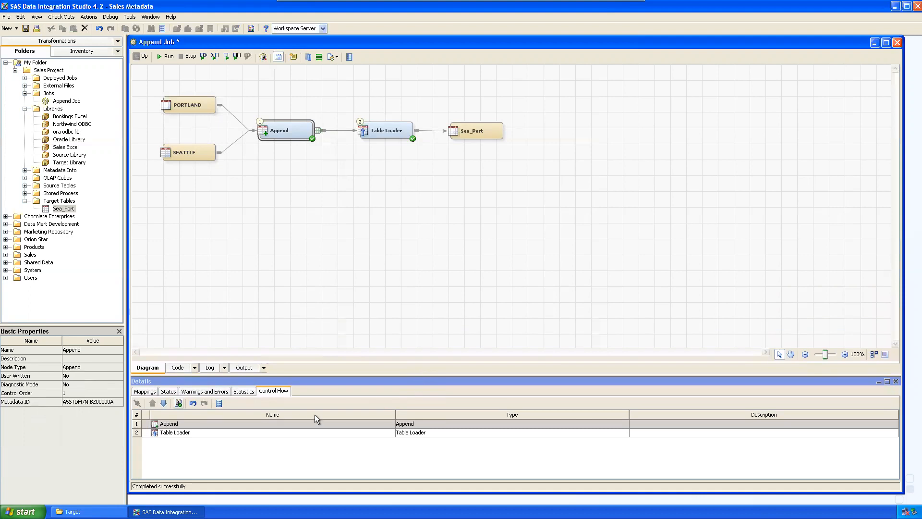
left_click(374, 250)
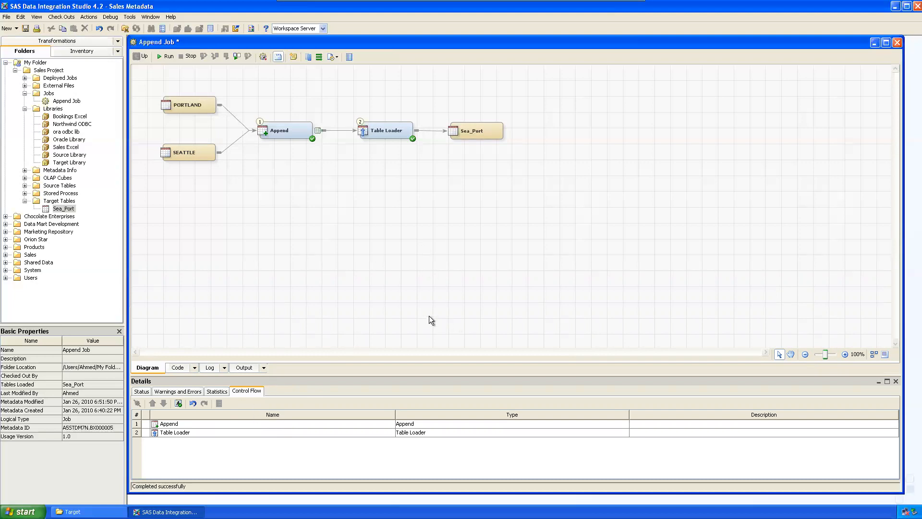
left_click(897, 42)
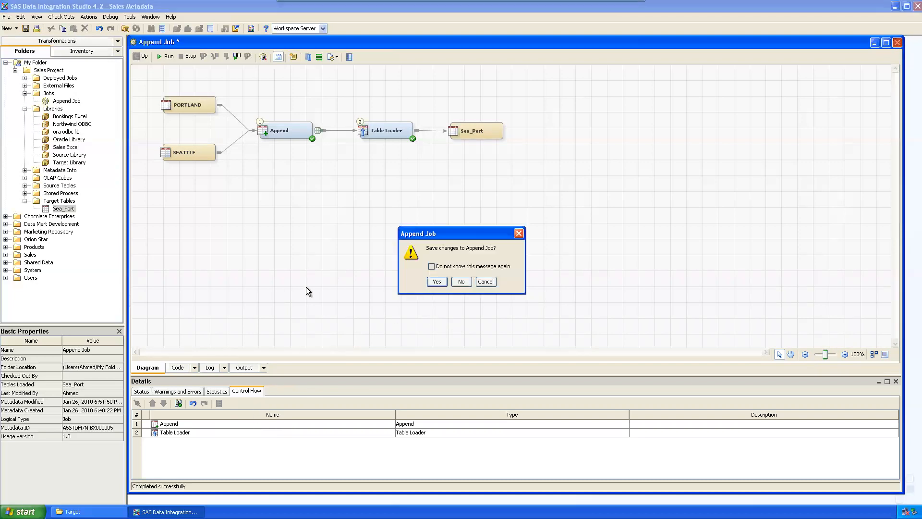
left_click(433, 284)
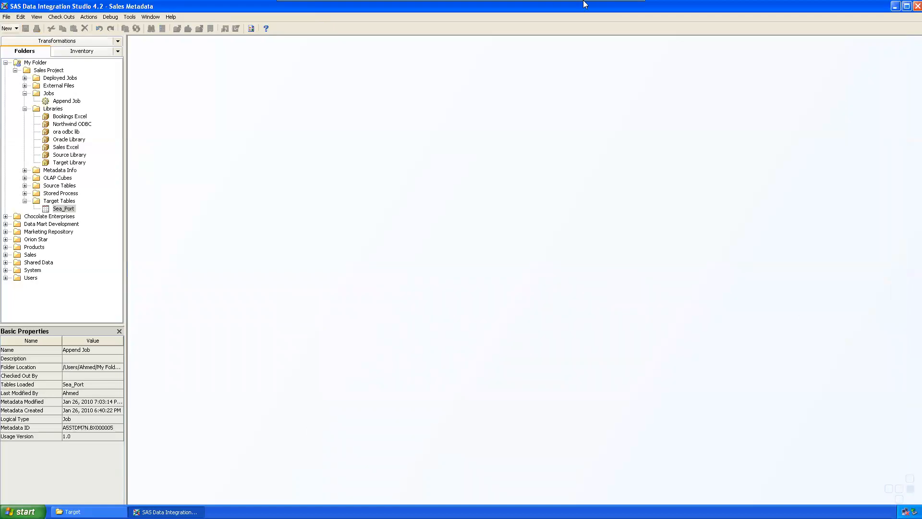
Switch to the SAS DI Tasks 2020 April document in Word and review the Task 1 and Task 2 descriptions.
left_click(620, 7)
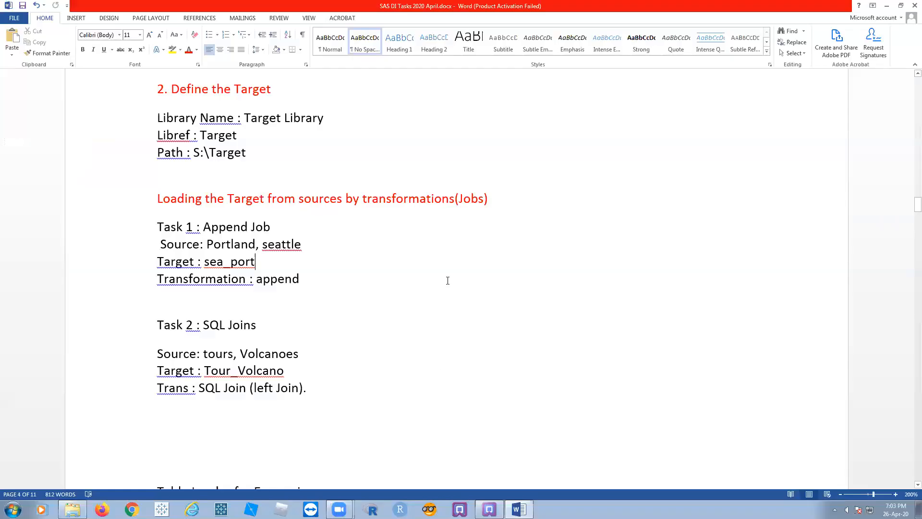
left_click_drag(315, 279, 158, 227)
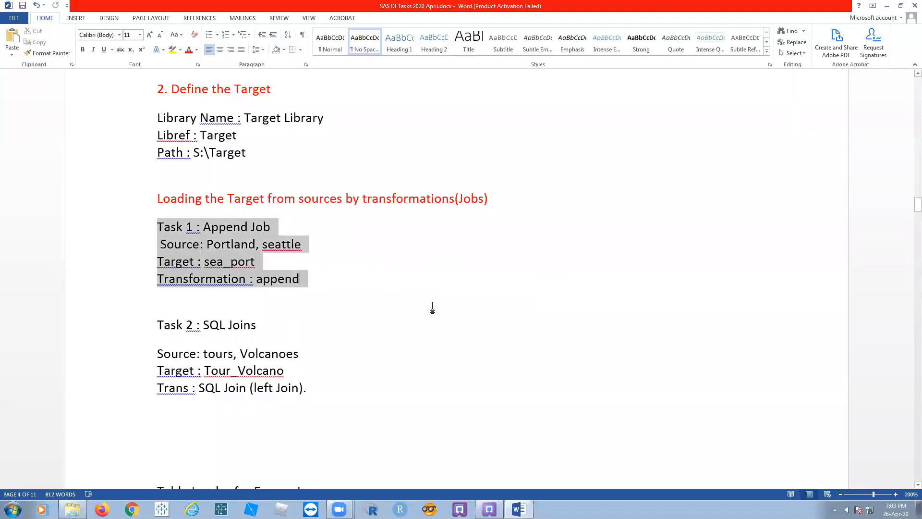
left_click(455, 306)
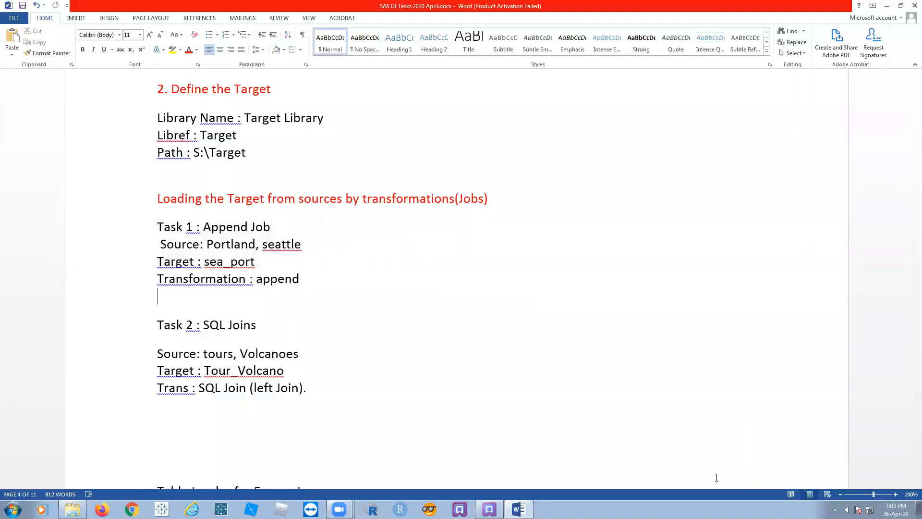
left_click(138, 329)
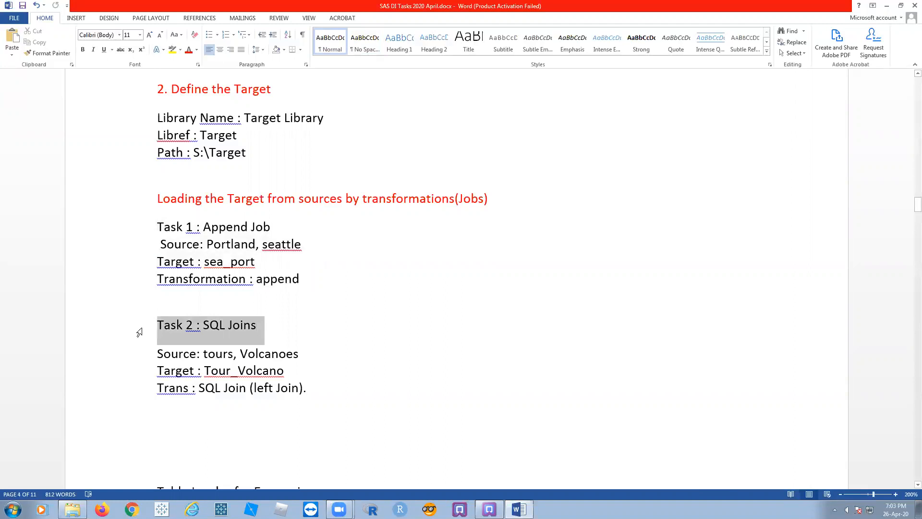
left_click(482, 358)
Delete the extra blank lines above and below "Table Loader for Expressions" so that "Task 3 : Creating Reports" directly follows it.
scroll(468, 337, "down", 3)
scroll(456, 310, "down", 1)
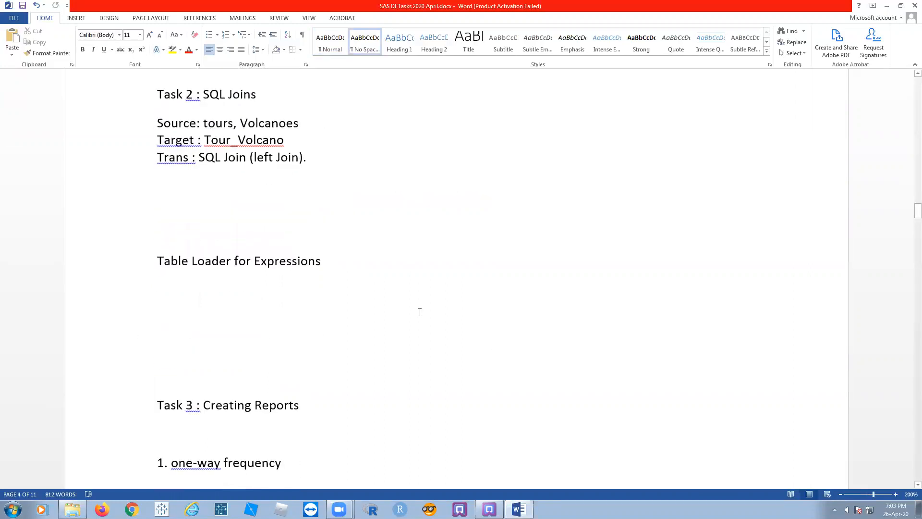
key("Delete")
left_click_drag(209, 327, 186, 260)
left_click(182, 308)
left_click_drag(181, 314, 149, 278)
left_click(266, 306)
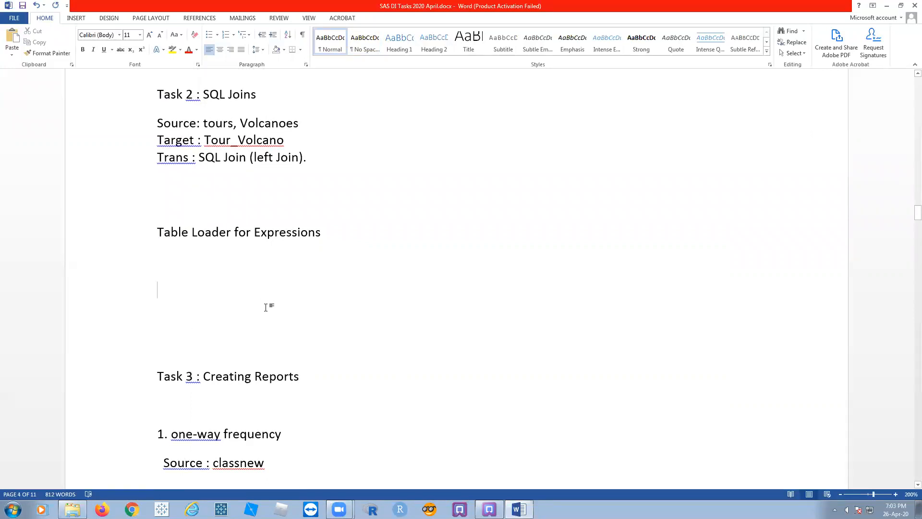
key("Delete")
key("Delete")
key("Delete")
left_click(195, 262)
key("BackSpace")
left_click(366, 202)
Review Task 2's sources, target and SQL Join (left Join) transformation in the document.
scroll(382, 249, "up", 3)
left_click_drag(321, 290, 132, 249)
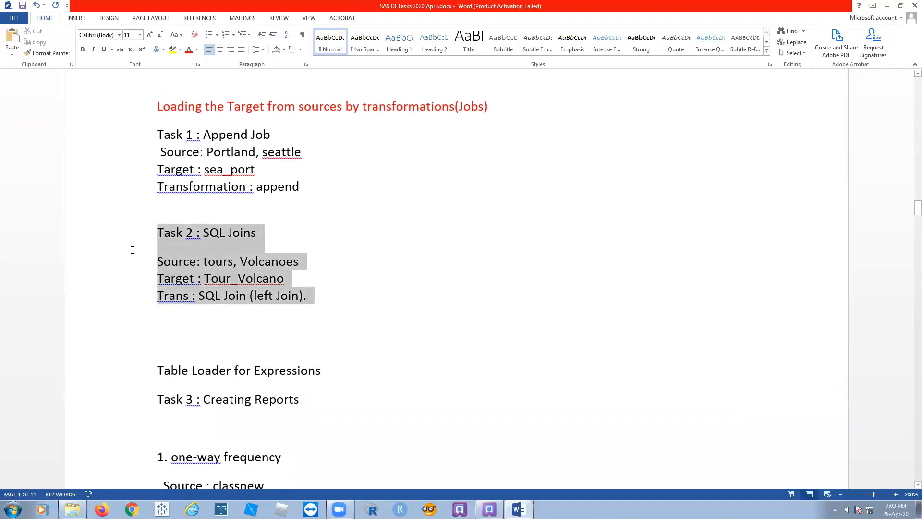
left_click(408, 292)
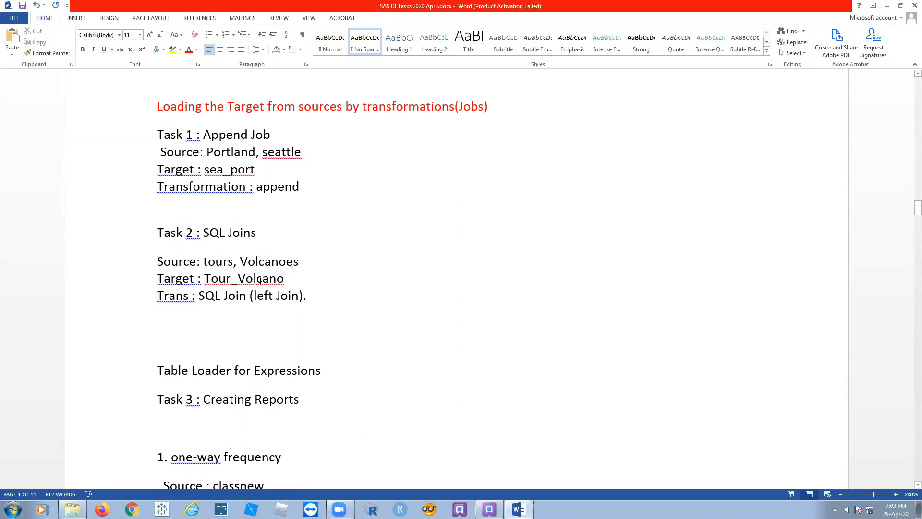
left_click_drag(198, 295, 299, 296)
left_click(343, 316)
Make the "Task 2 : SQL Joins" and "Task 1 : Append Job" headings bold and underlined.
left_click(141, 232)
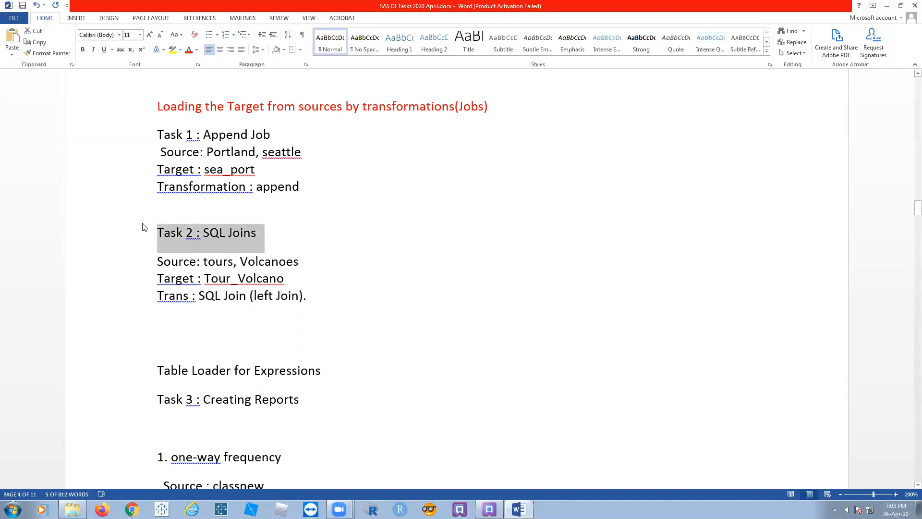
left_click(82, 49)
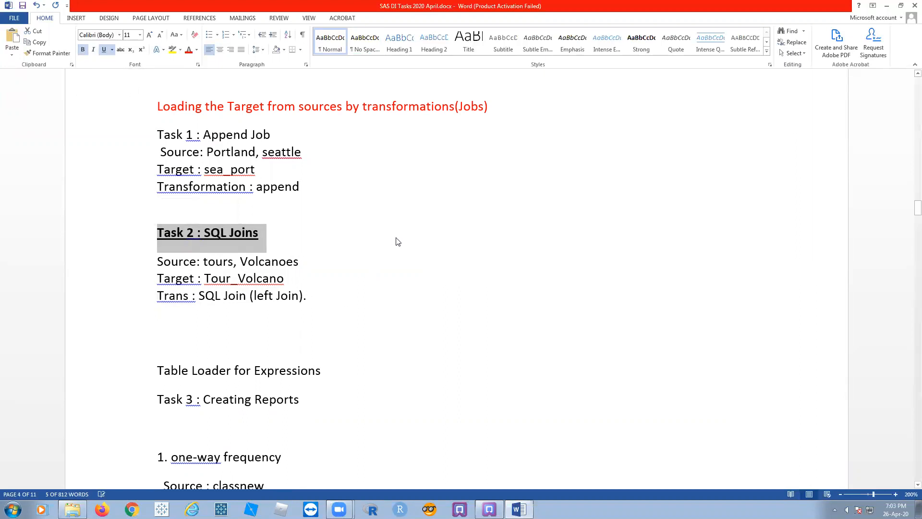
left_click(383, 233)
left_click_drag(277, 134, 158, 135)
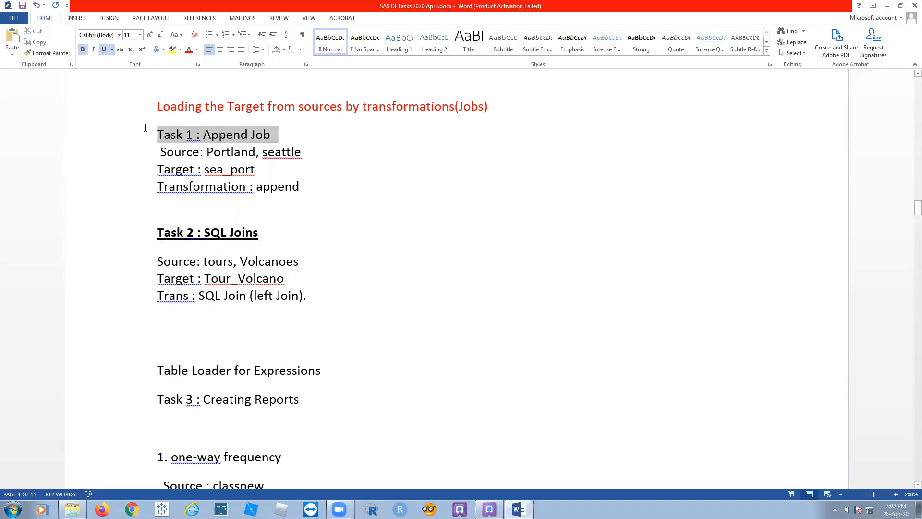
left_click(104, 50)
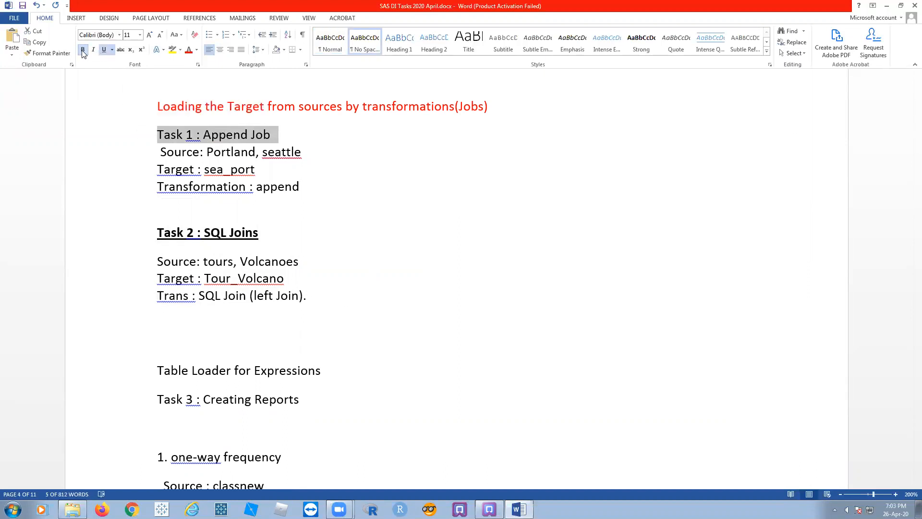
left_click(83, 49)
left_click(460, 206)
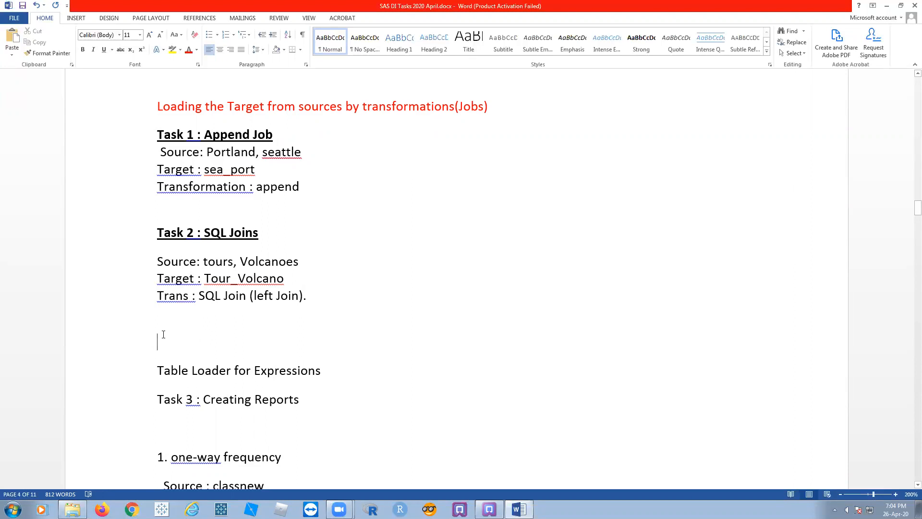
Switch back to SAS Data Integration Studio and expand the Source Tables folder to display its tables down to TOURS and VOLCANOES.
left_click_drag(192, 220, 350, 320)
left_click(351, 320)
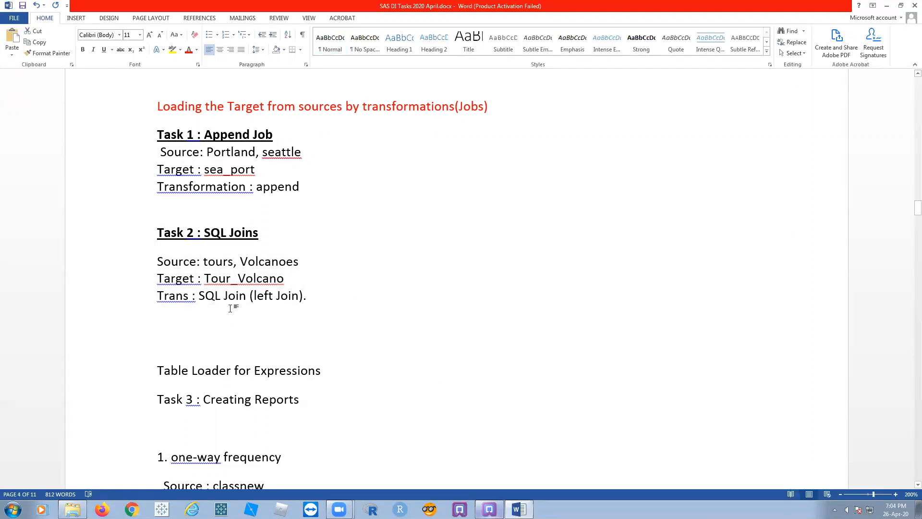
left_click(494, 510)
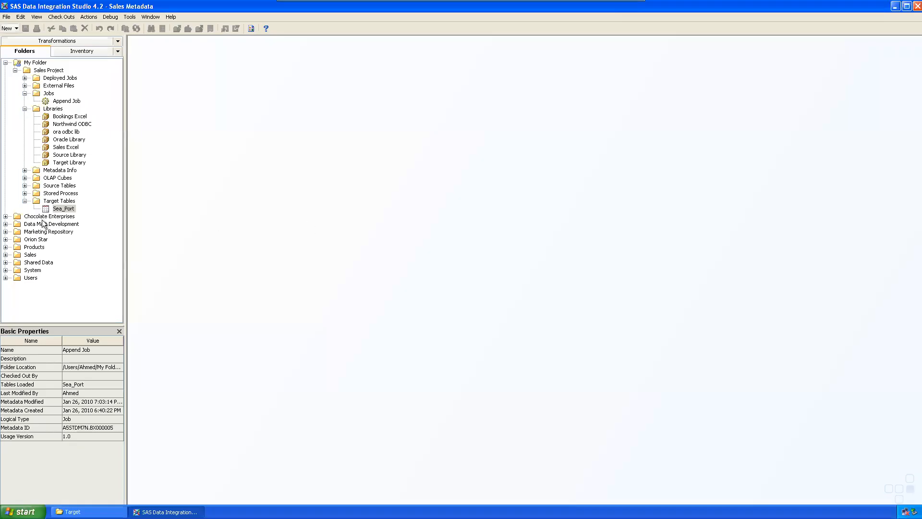
left_click(25, 186)
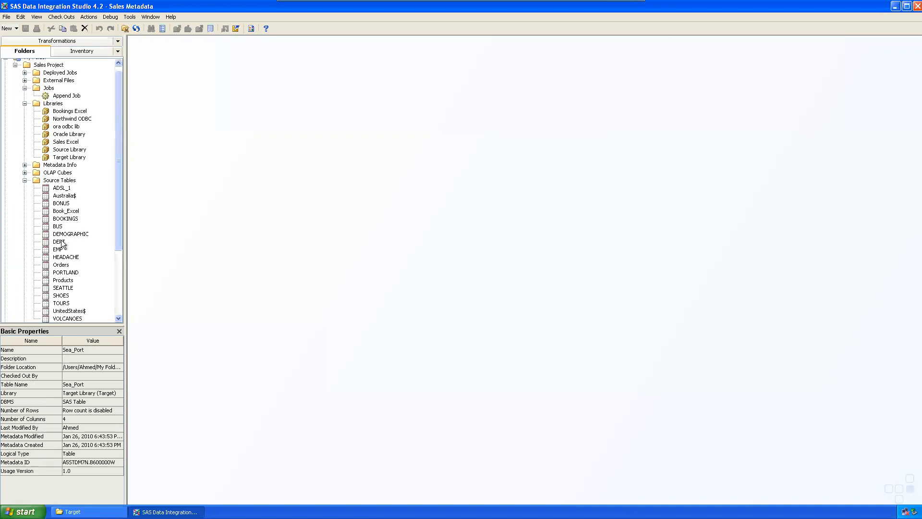
left_click_drag(119, 235, 122, 275)
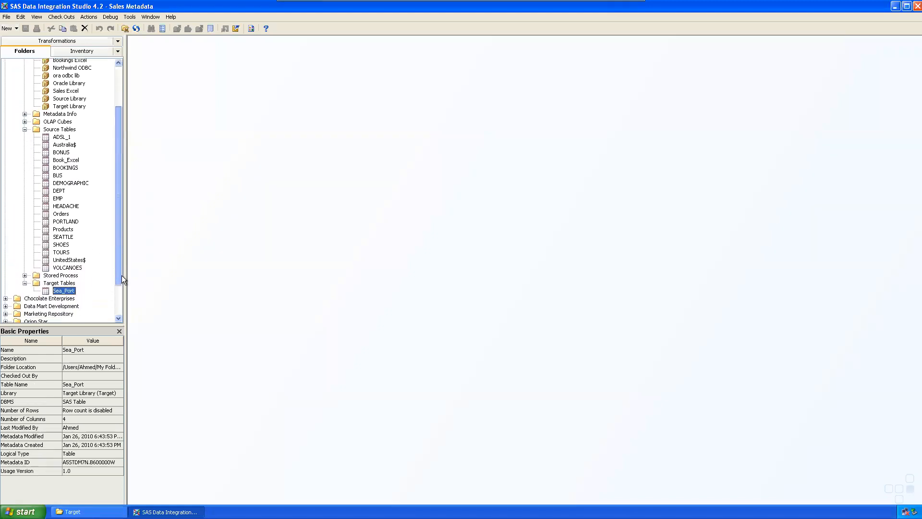
Try to open the TOURS source table's data and expand the details of the fetch warning.
left_click(70, 268)
left_click(62, 252)
right_click(62, 252)
left_click(86, 267)
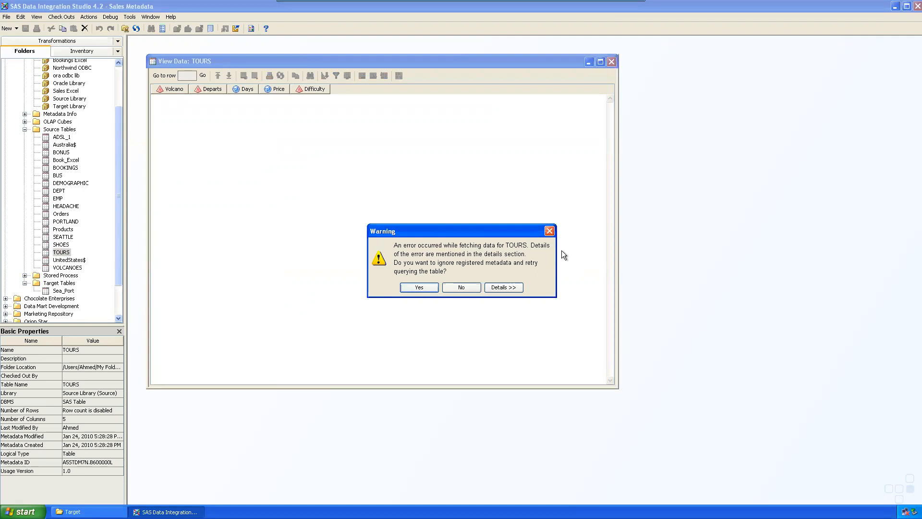
left_click(513, 288)
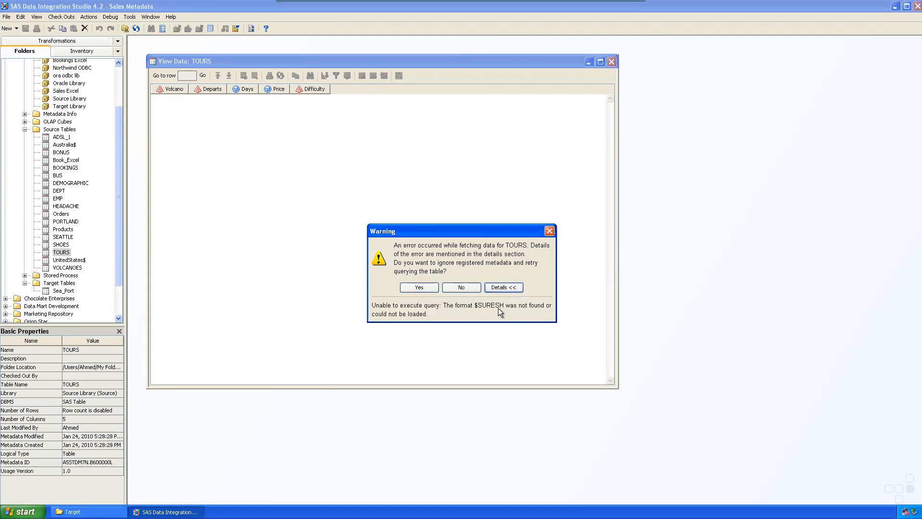
Examine which format the TOURS query error names, and close the error messages and the data viewer.
left_click_drag(441, 237, 369, 193)
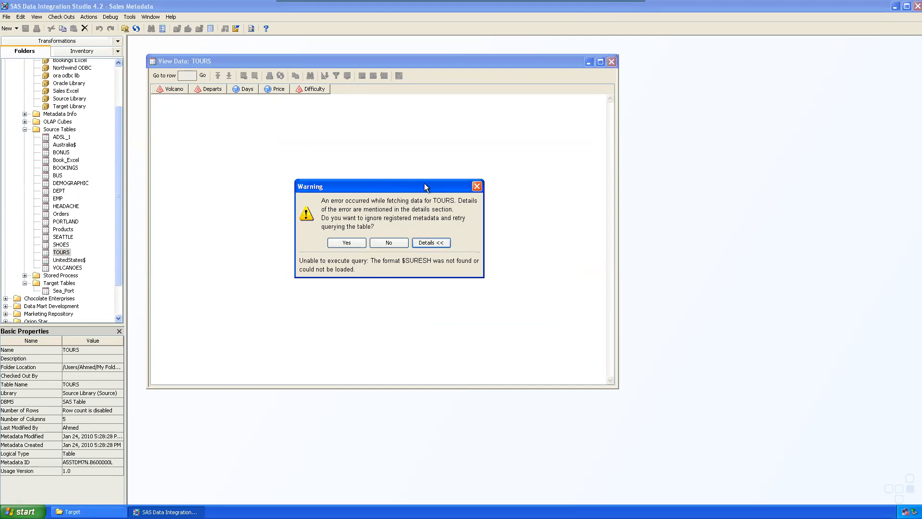
left_click_drag(424, 183, 417, 183)
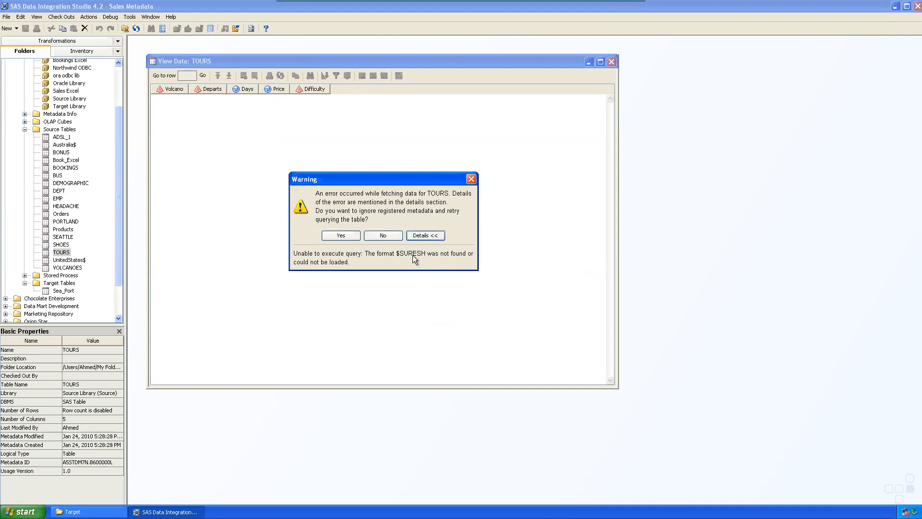
left_click_drag(397, 253, 425, 255)
left_click(433, 261)
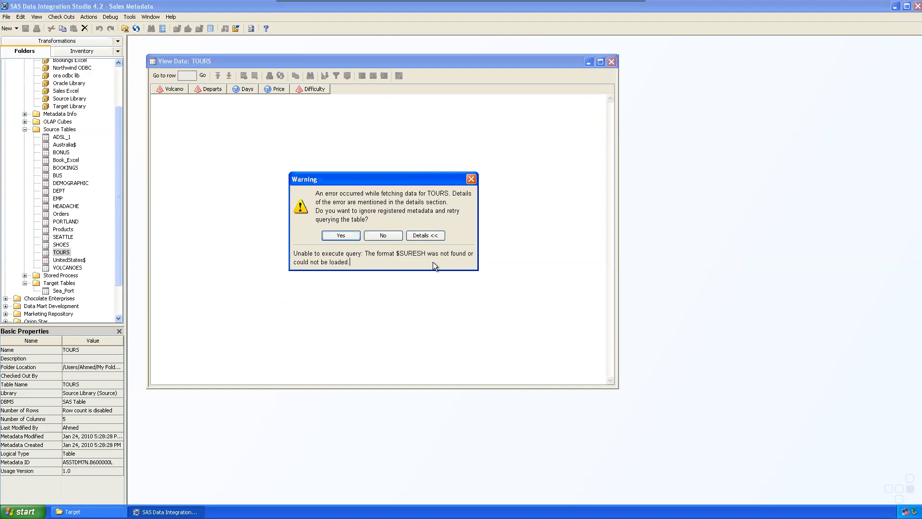
left_click(471, 179)
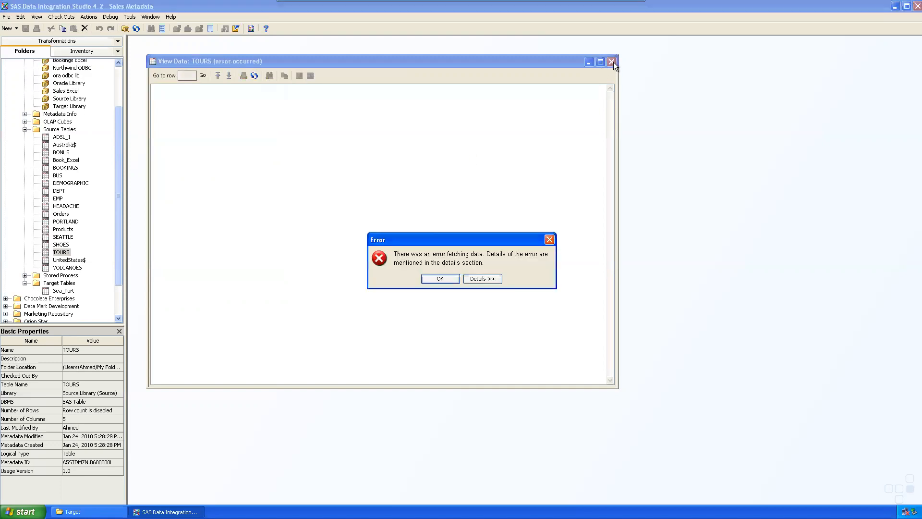
left_click(548, 239)
left_click(609, 62)
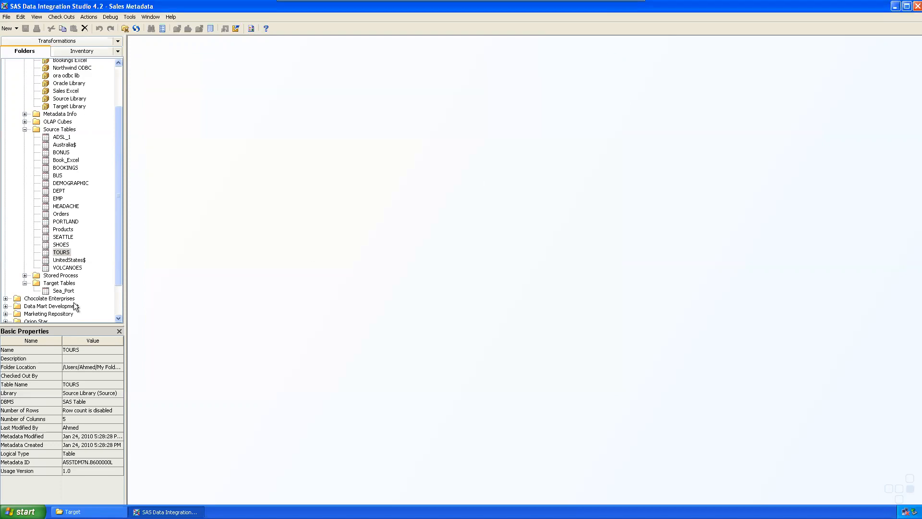
Set the Difficulty column's format to (None) in the TOURS table's properties and save the change.
right_click(61, 252)
left_click(101, 257)
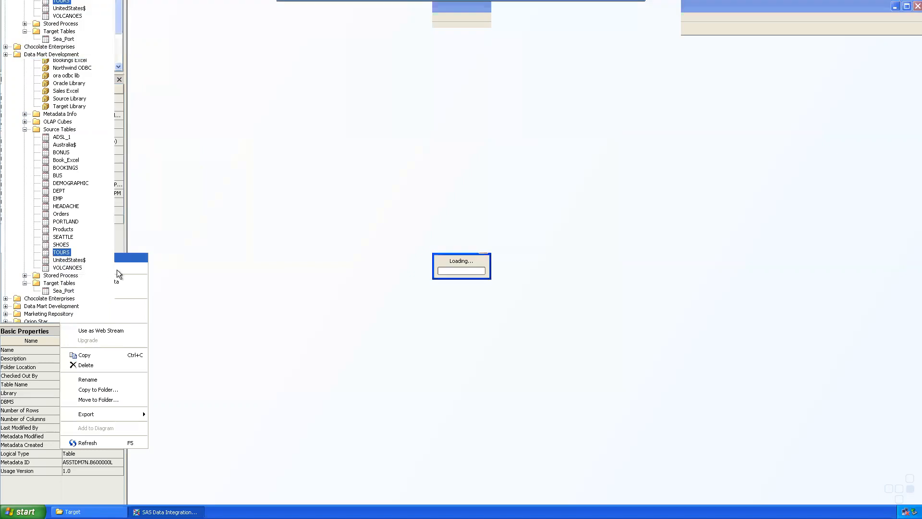
left_click(330, 126)
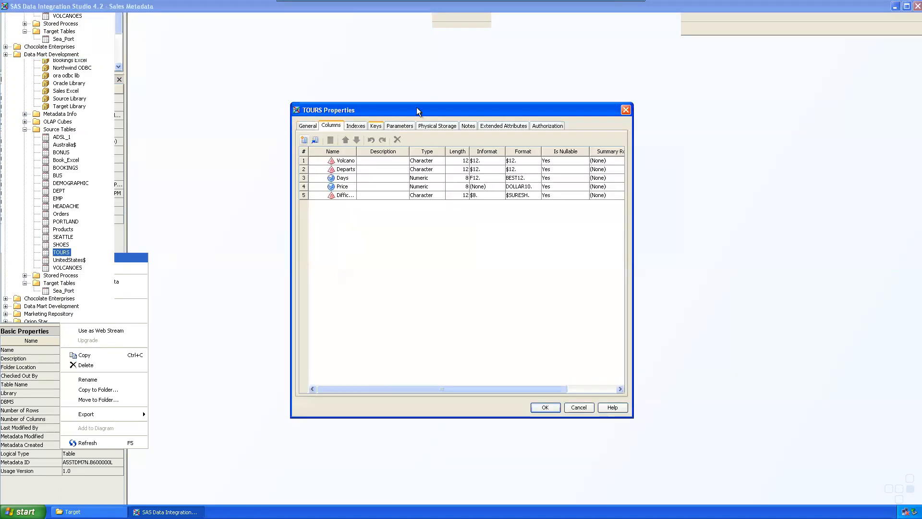
left_click_drag(416, 111, 369, 101)
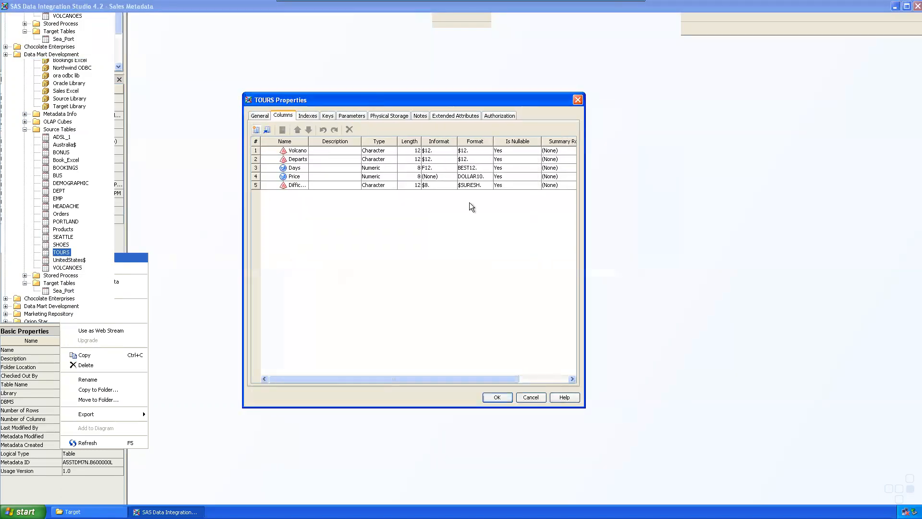
left_click(487, 186)
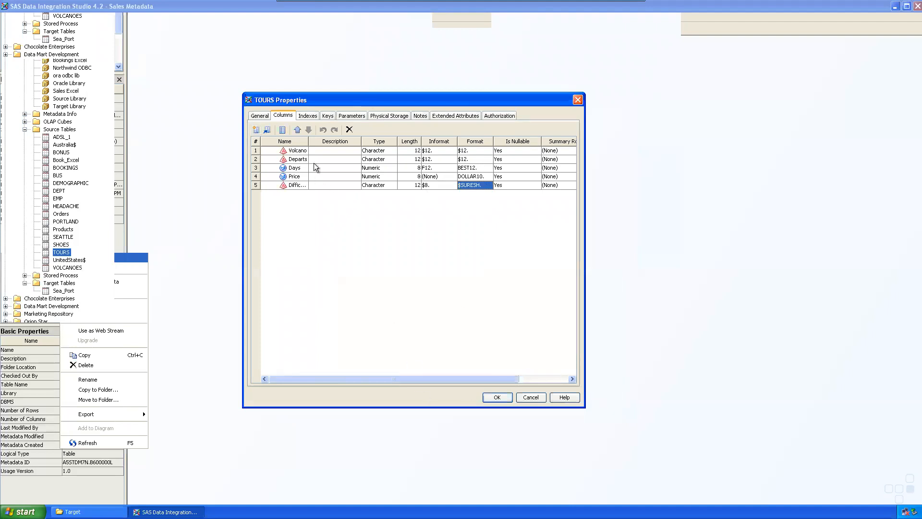
left_click_drag(308, 141, 341, 142)
left_click(522, 189)
left_click(515, 197)
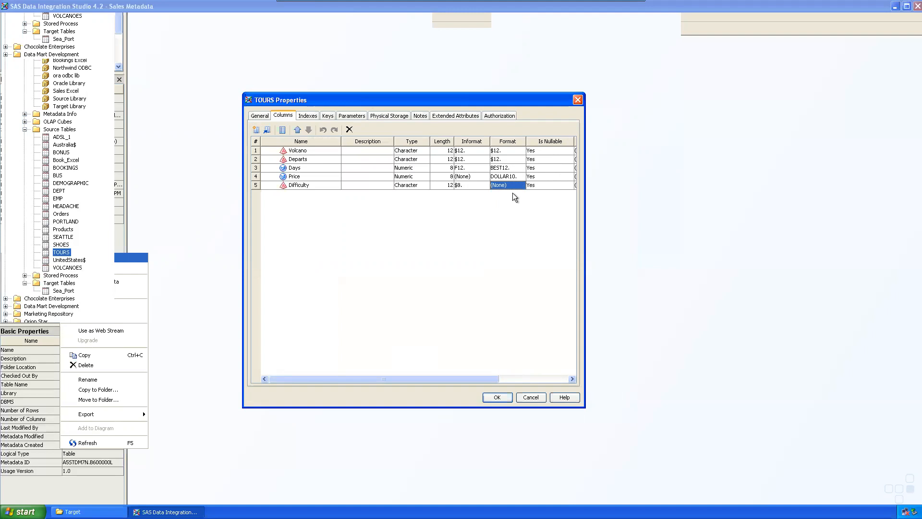
left_click(496, 402)
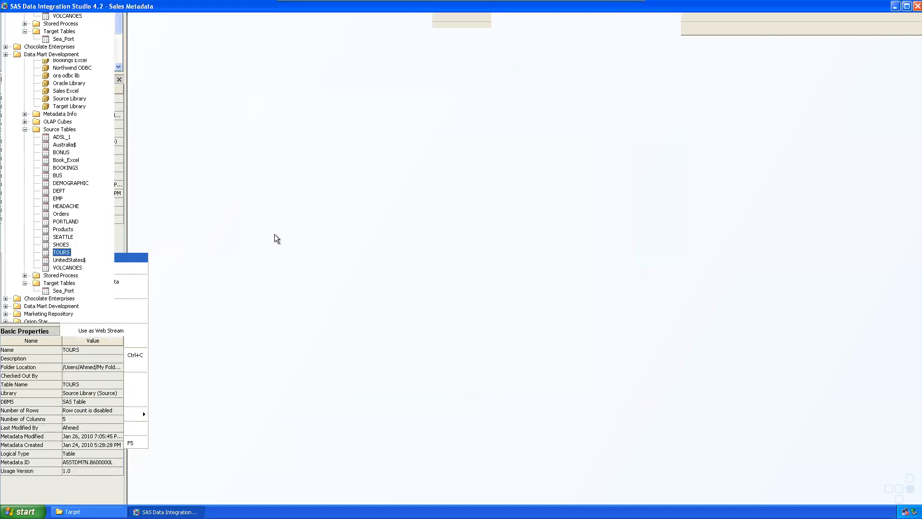
left_click(168, 512)
left_click(168, 511)
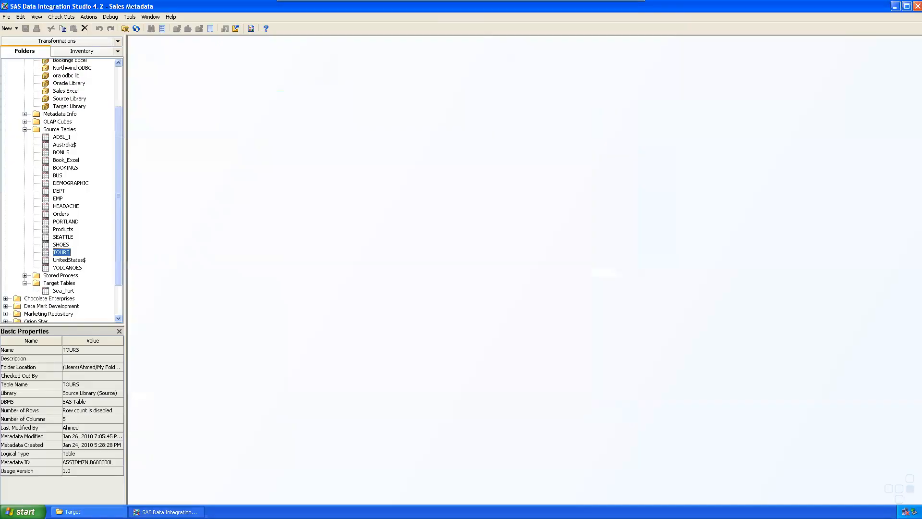
Retry viewing the TOURS data, check the warning's details for the format problem, and close the viewer.
right_click(57, 251)
left_click(76, 262)
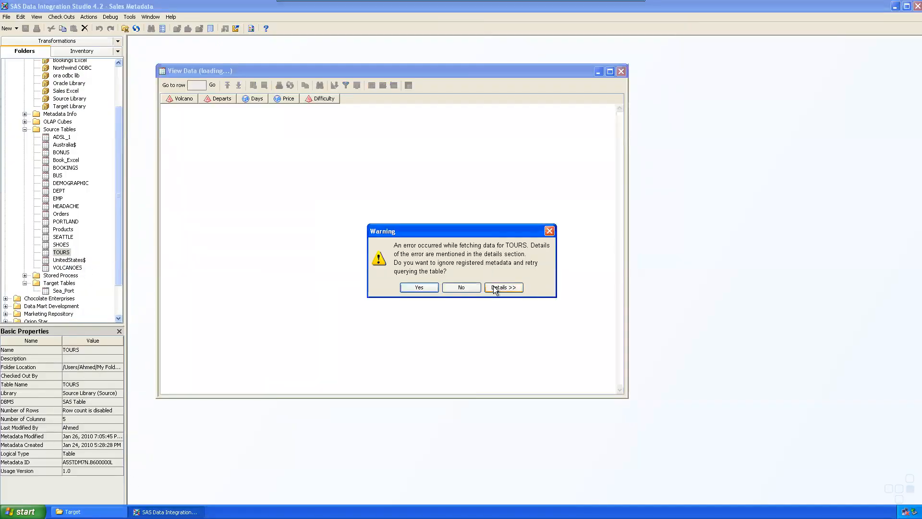
left_click(495, 287)
left_click_drag(474, 306, 514, 310)
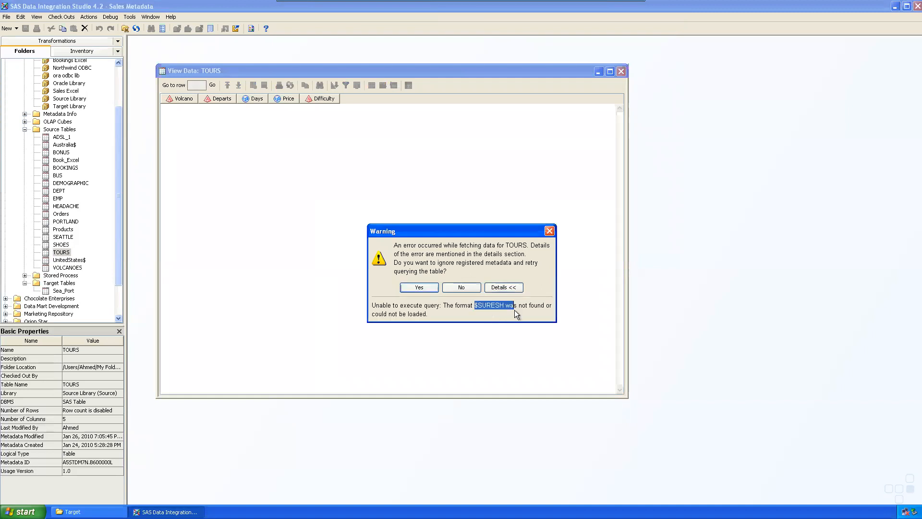
left_click(514, 310)
left_click(549, 231)
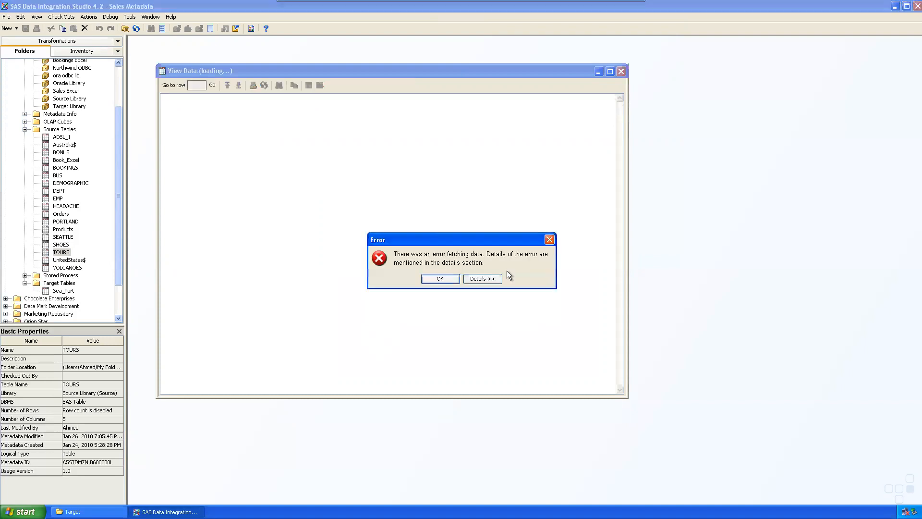
left_click(550, 240)
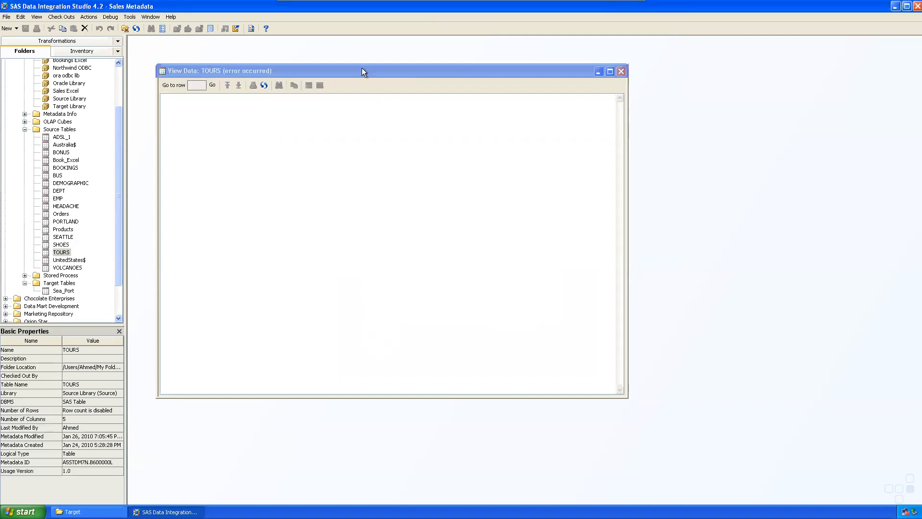
left_click(621, 70)
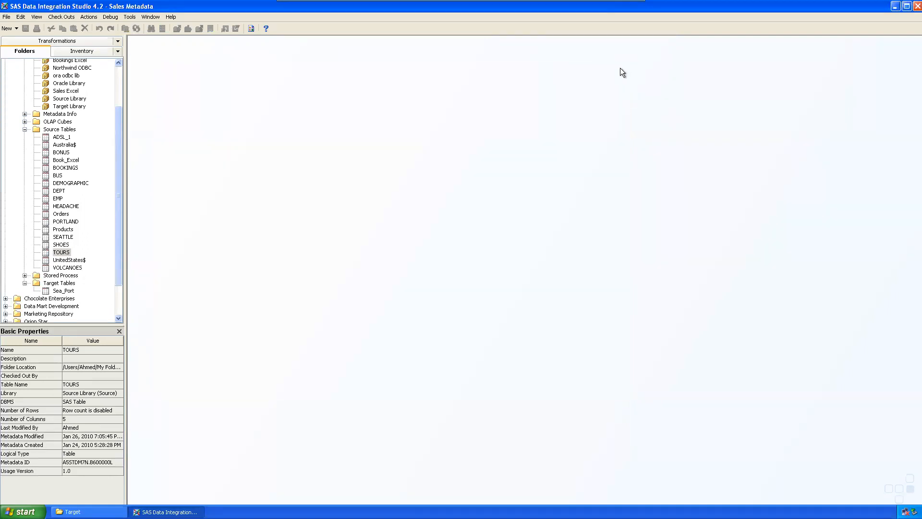
Open the S: drive in a Windows folder window.
left_click(63, 253)
left_click(46, 253)
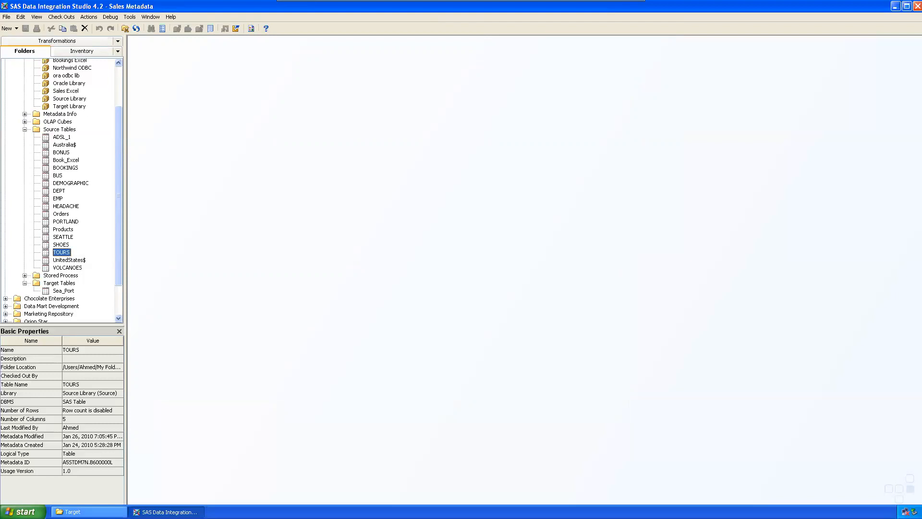
left_click(72, 511)
left_click(72, 512)
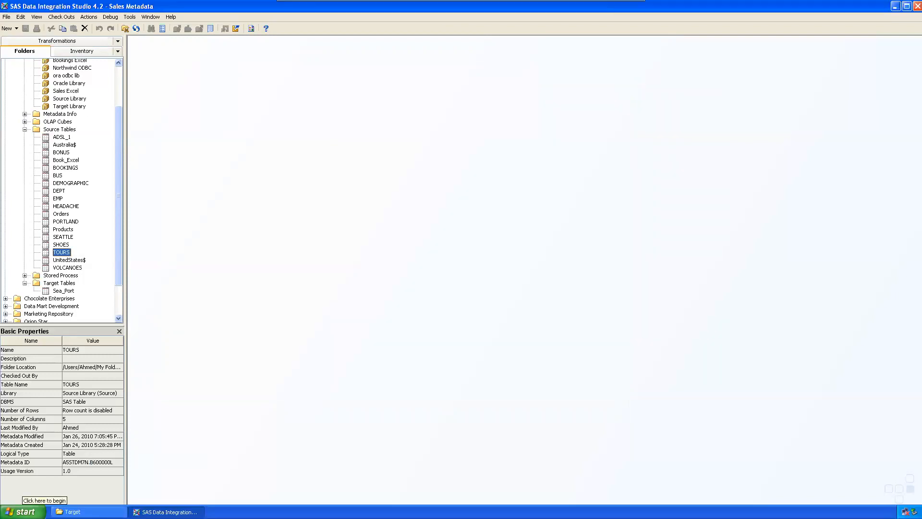
left_click(24, 511)
mouse_move(47, 431)
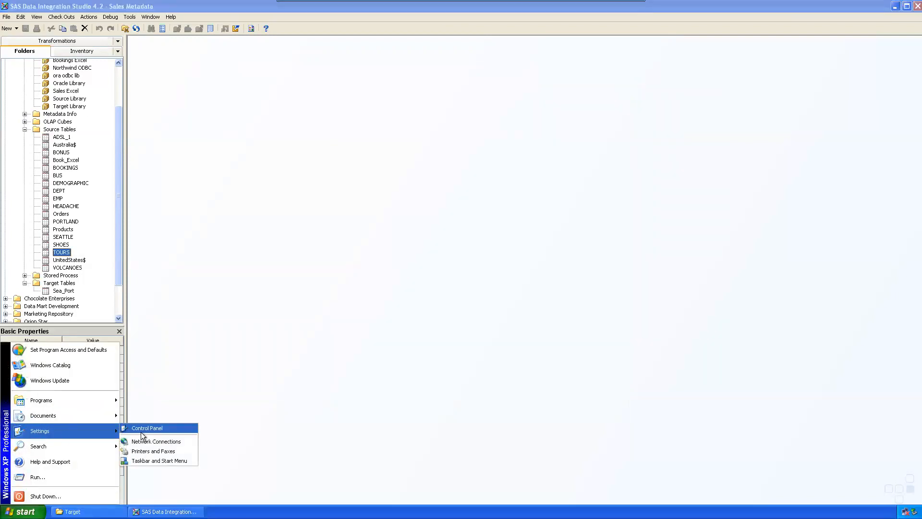
left_click(48, 480)
type("S:")
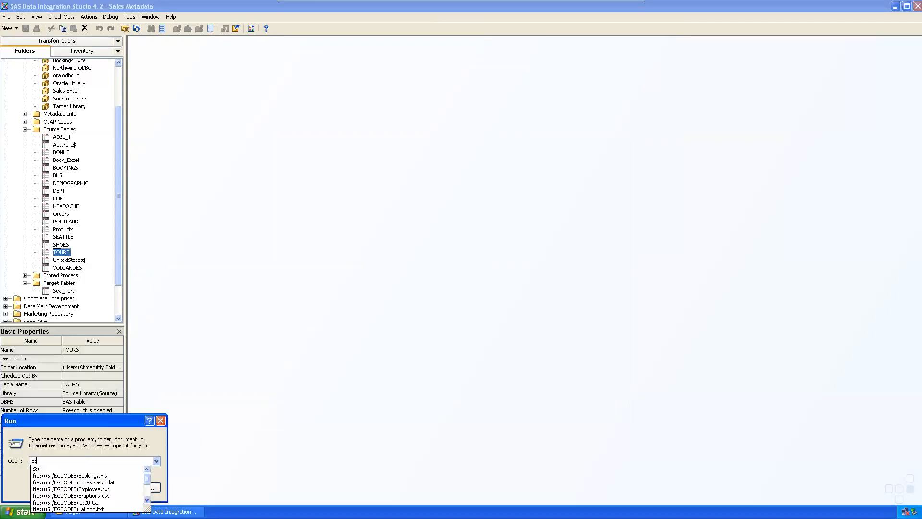
key("Return")
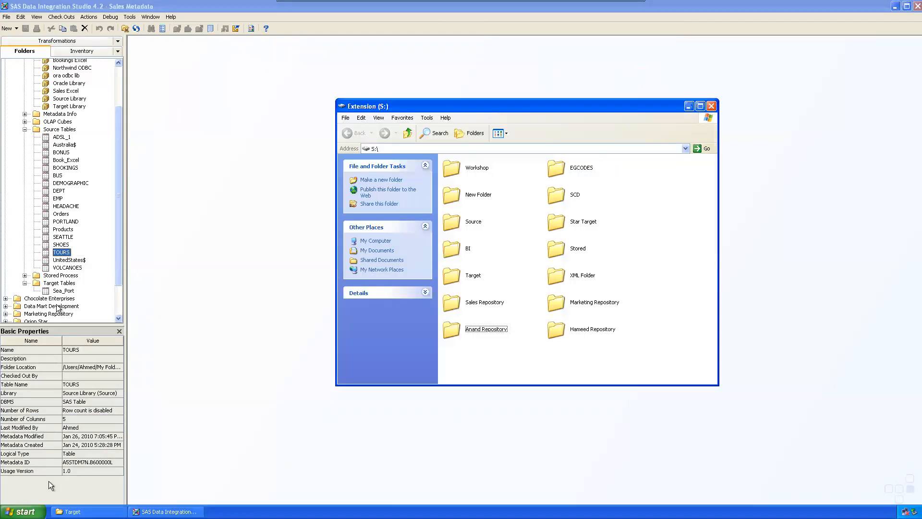
Check the physical storage settings of the TOURS table in SAS Data Integration Studio, and close its properties.
right_click(63, 253)
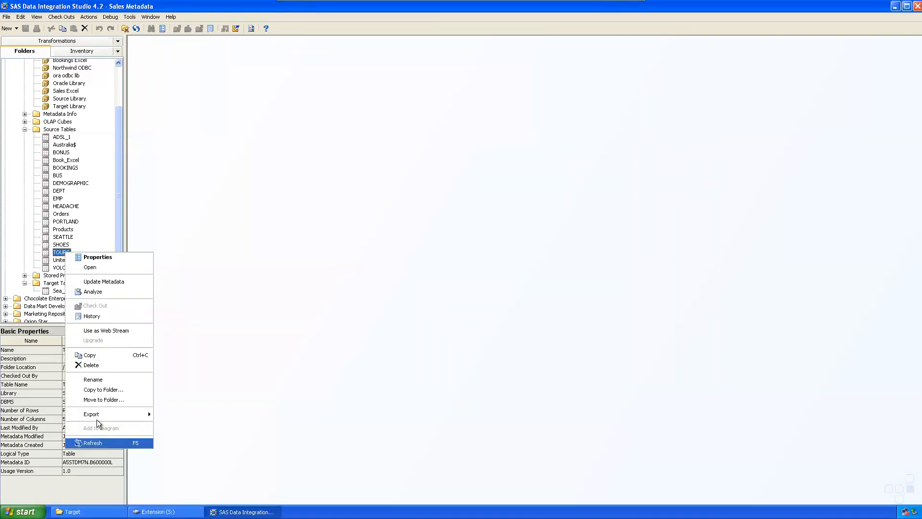
left_click(107, 257)
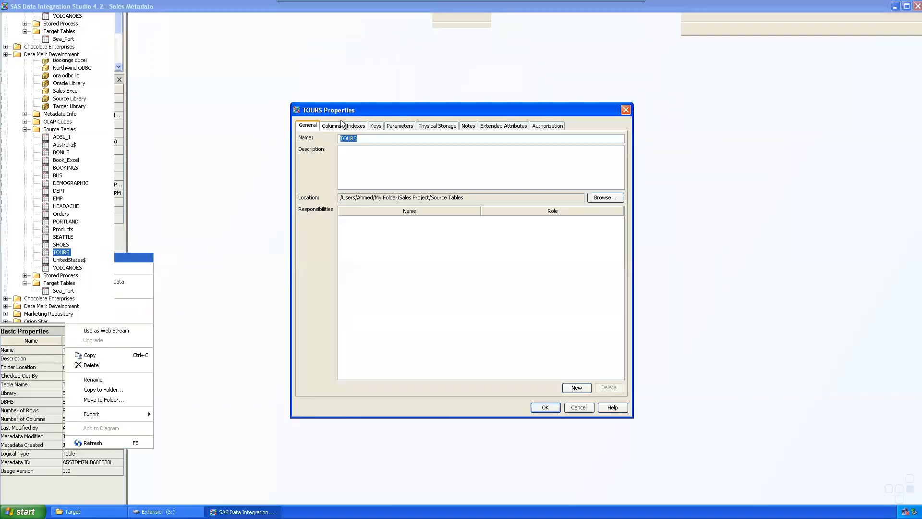
left_click(426, 127)
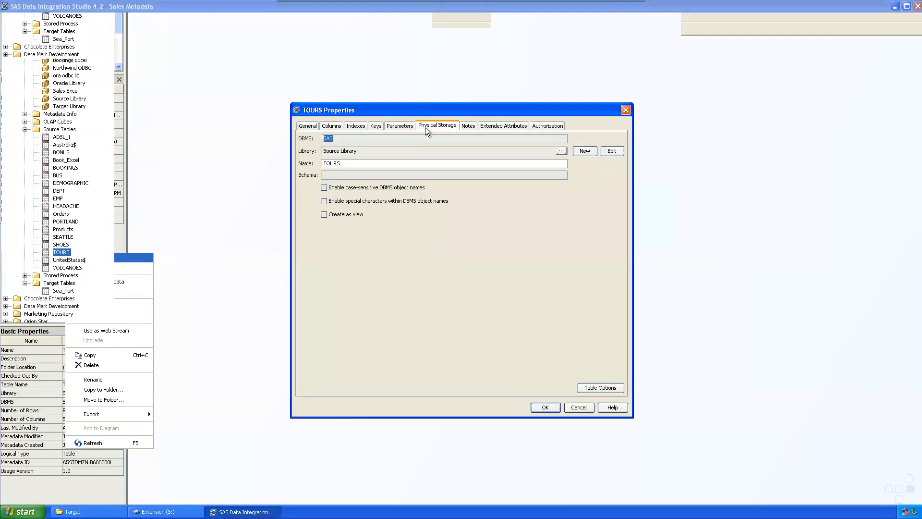
left_click(625, 110)
Switch to the S: drive window, open the EGCODES folder and select the tours data set.
left_click(159, 511)
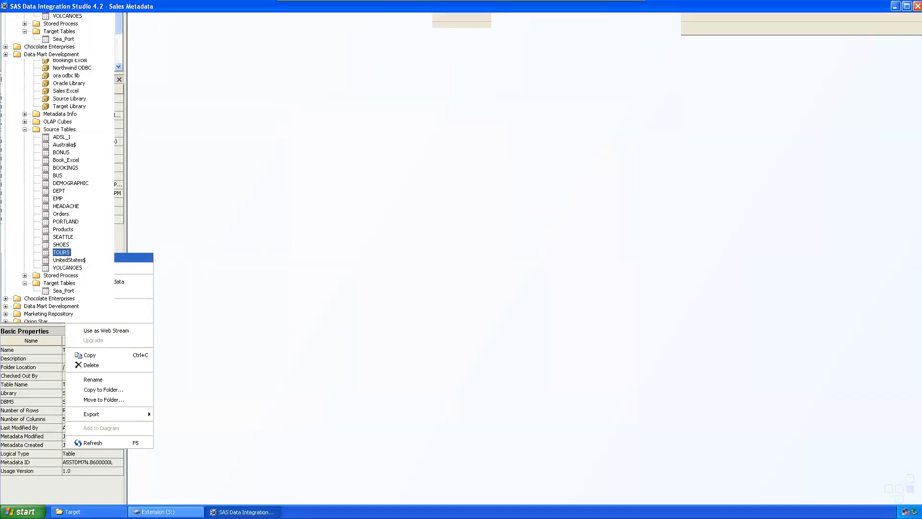
double_click(561, 170)
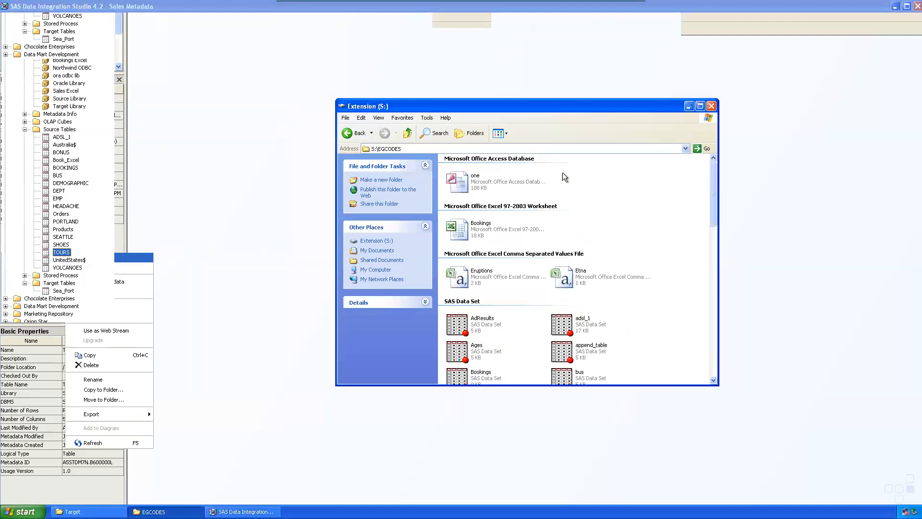
left_click_drag(717, 262, 713, 261)
left_click_drag(708, 215, 713, 325)
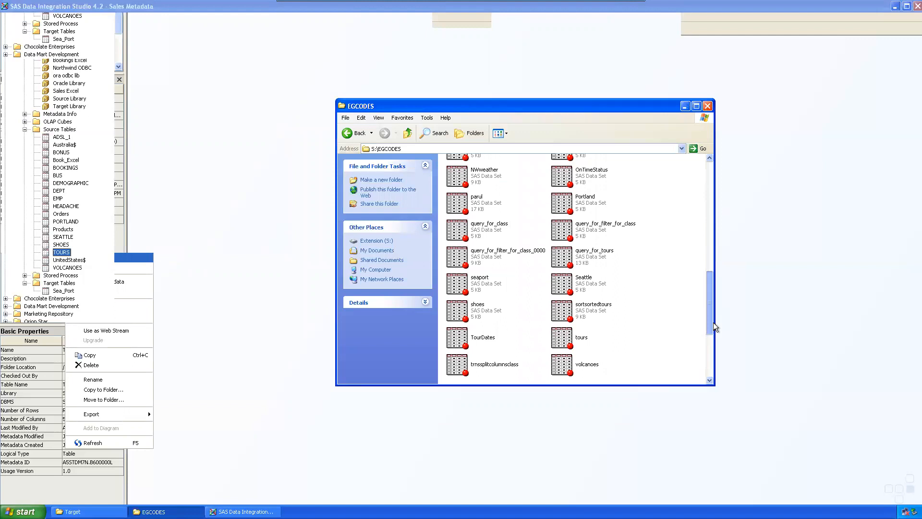
left_click(586, 338)
left_click_drag(400, 107, 240, 74)
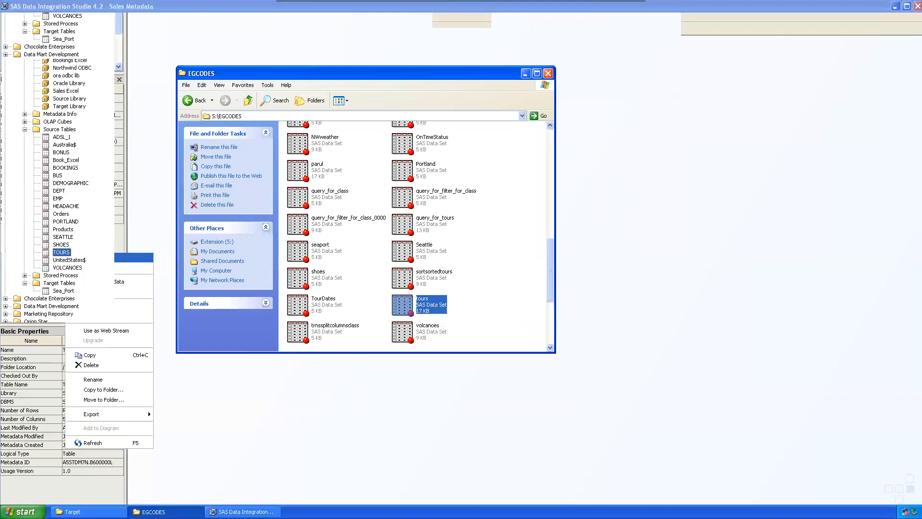
Launch the SAS 9.2 windowing environment with the Run command "SAS".
left_click(26, 511)
left_click(28, 477)
type("S")
key("BackSpace")
type("S")
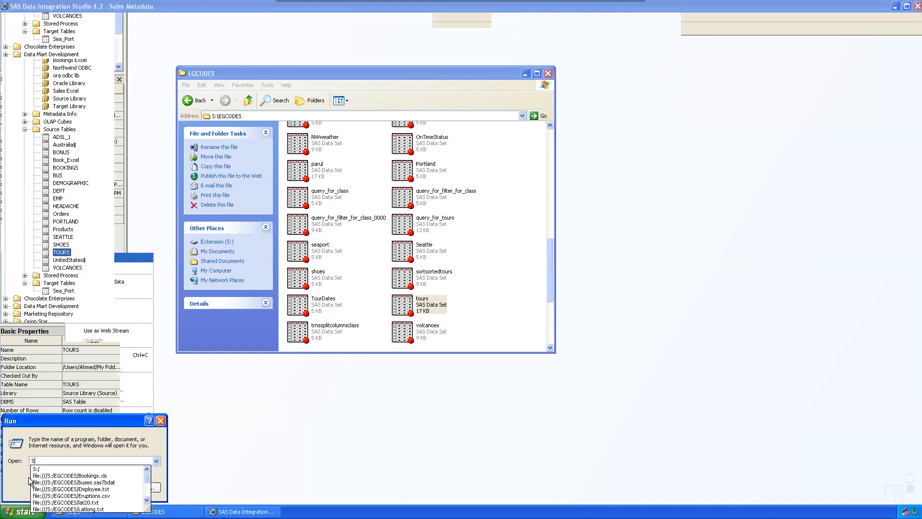
type("AS")
key("Return")
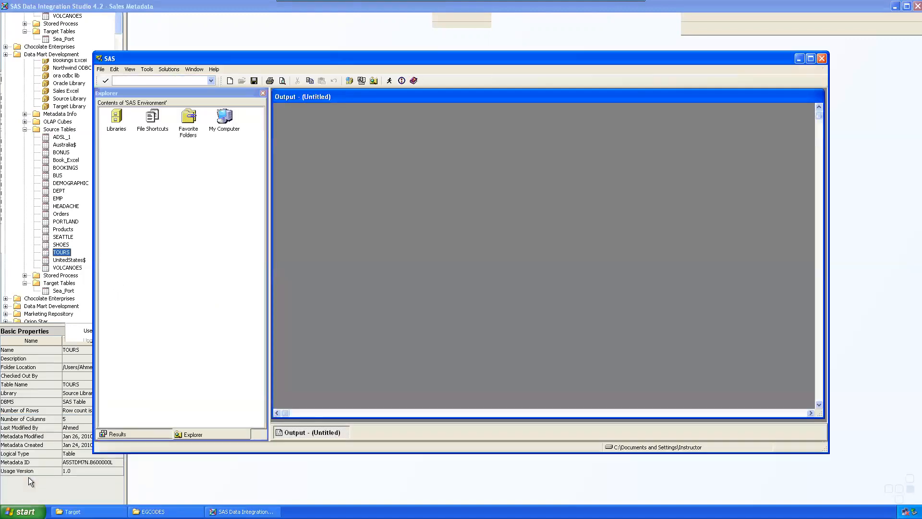
left_click(523, 250)
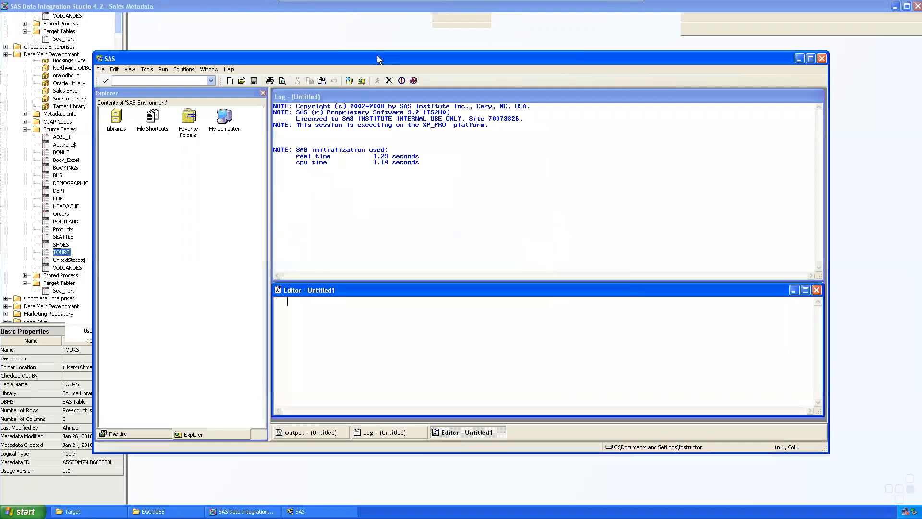
Write and submit the statement libname source BASE 'S:\EGCODES'; in the SAS editor, checking the path in the EGCODES folder window.
left_click_drag(384, 295, 385, 297)
left_click_drag(393, 74, 335, 53)
left_click(195, 95)
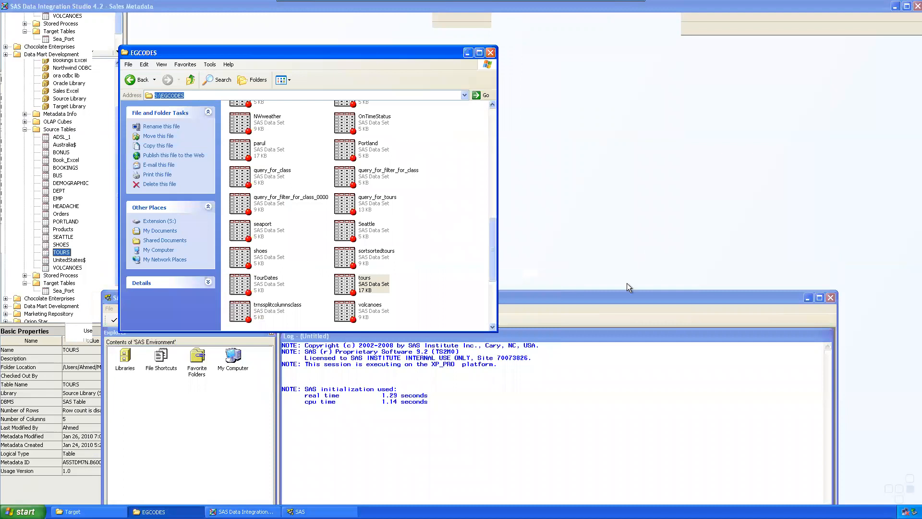
left_click_drag(582, 292, 570, 119)
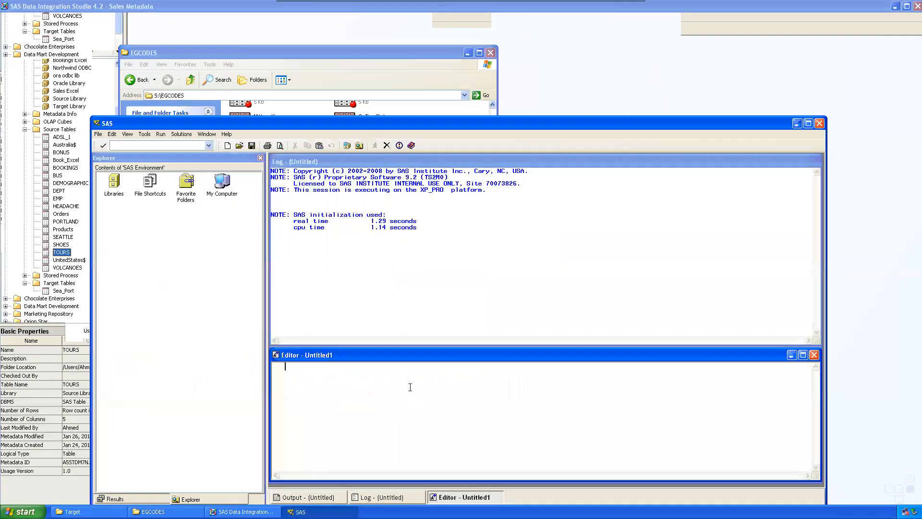
type("lb")
key("BackSpace")
type("ibna")
type("me source 'S:\\EGCODES")
type("BASE")
key("F3")
Browse the SAS libraries to the Source library and select its Tours data set.
left_click(115, 183)
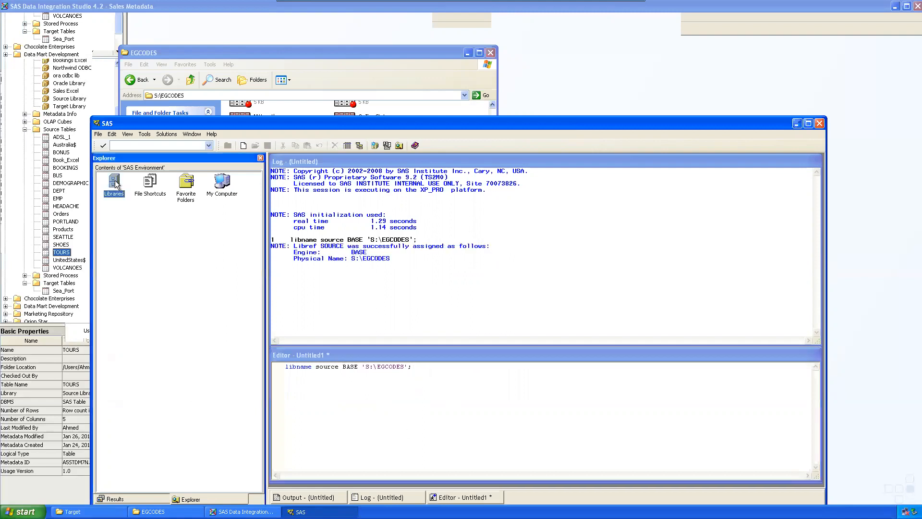
double_click(115, 183)
double_click(223, 182)
left_click(223, 219)
double_click(224, 224)
left_click(188, 433)
left_click(224, 434)
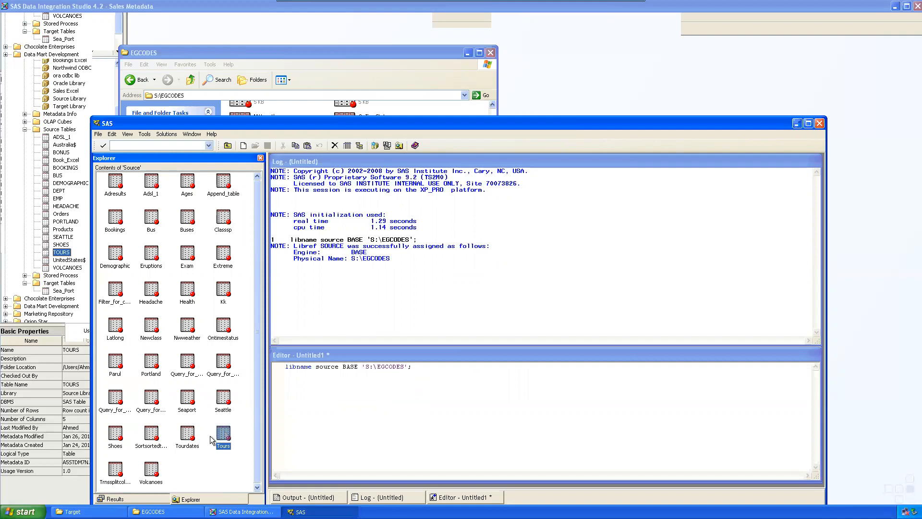
Try to open the Tours data set, close the empty table view and return to the editor.
left_click_drag(246, 124, 216, 48)
double_click(194, 359)
left_click(481, 289)
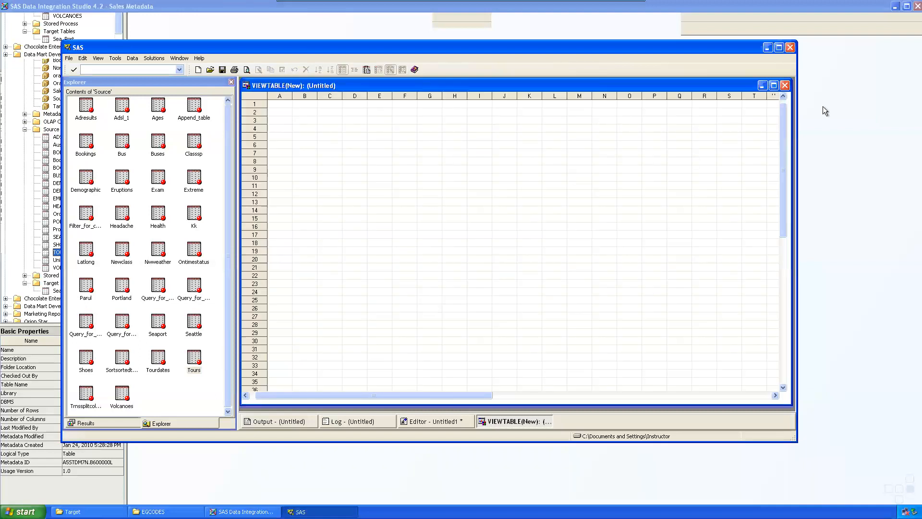
left_click(785, 85)
left_click(461, 284)
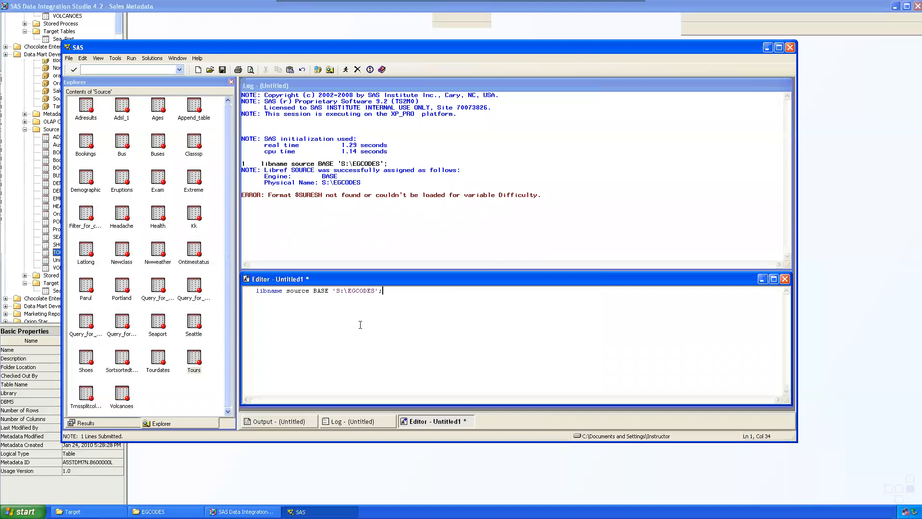
Add the statement options nofmterr; below the libname statement and submit only that line.
type("options nofmter;")
left_click_drag(332, 308, 255, 307)
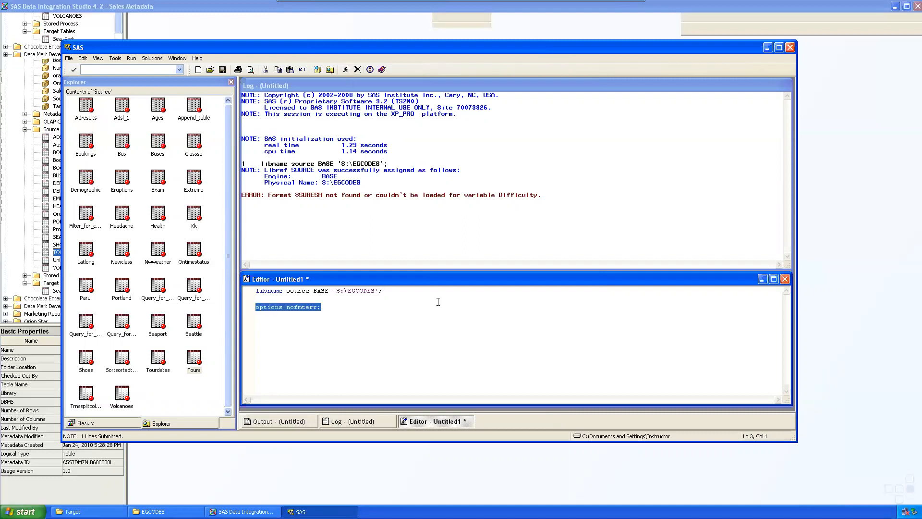
key("F3")
Open the Tours data set, examine its Difficulty column and close the table view.
double_click(194, 359)
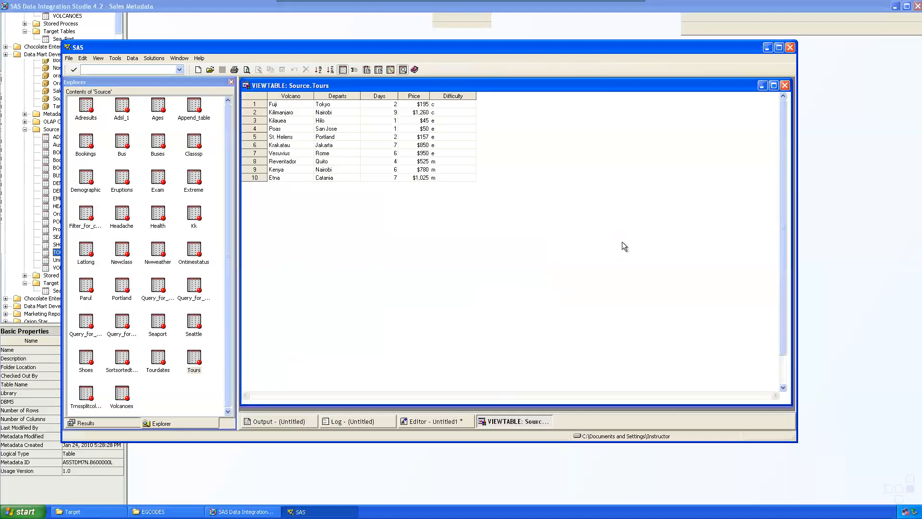
left_click(463, 96)
left_click(785, 85)
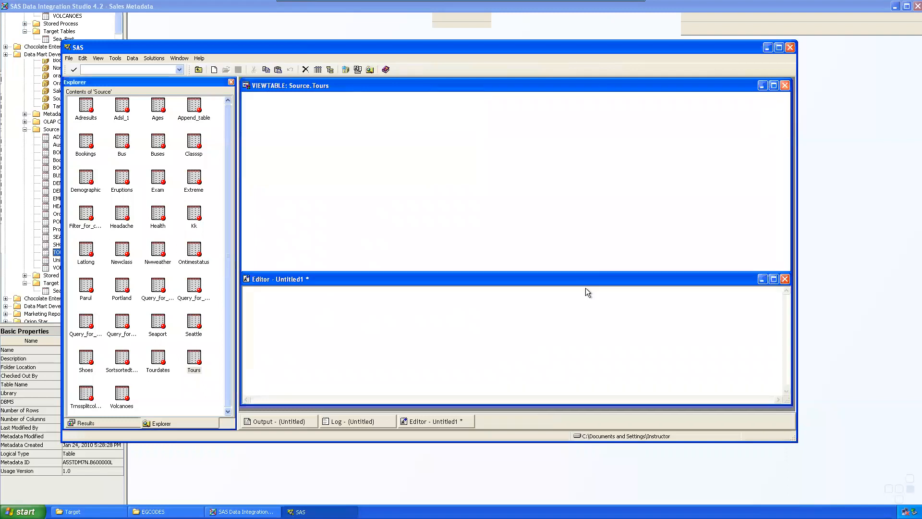
key("F3")
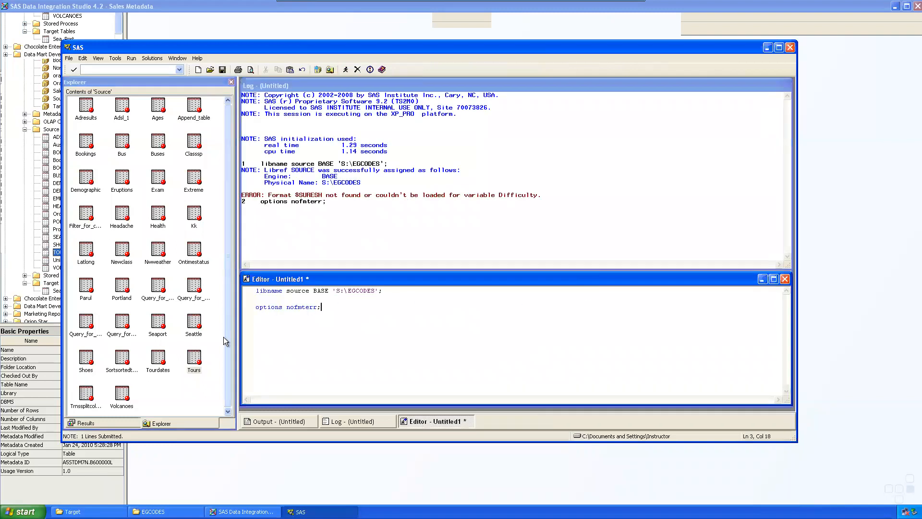
Check the format of the Difficulty column in the Tours properties, and close the properties.
right_click(196, 357)
left_click(217, 353)
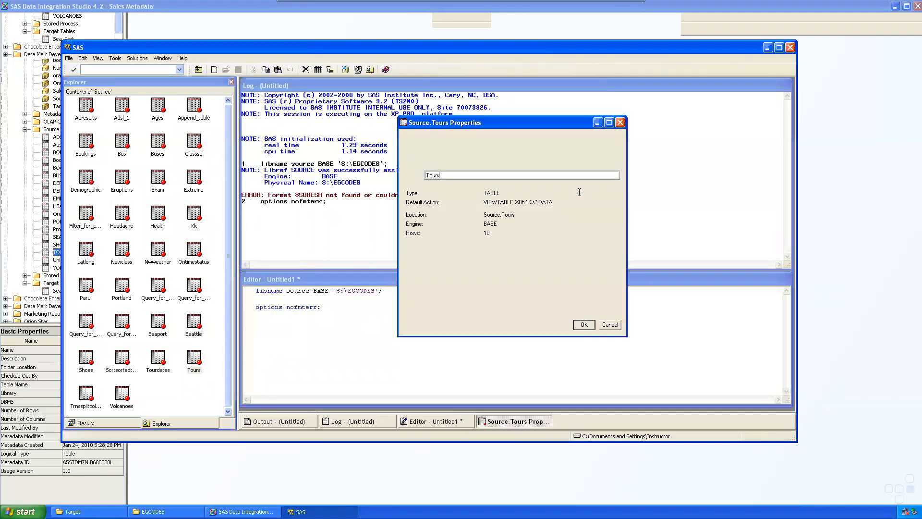
left_click(458, 137)
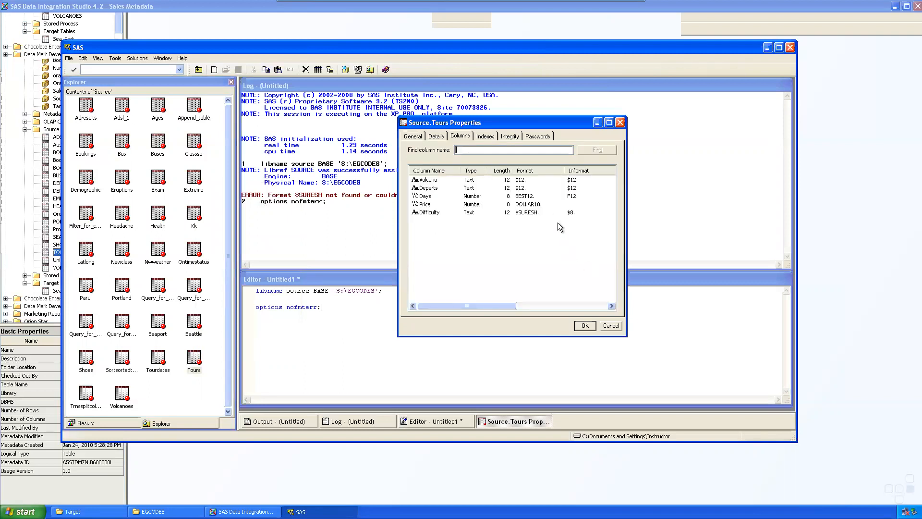
left_click(428, 212)
left_click(585, 326)
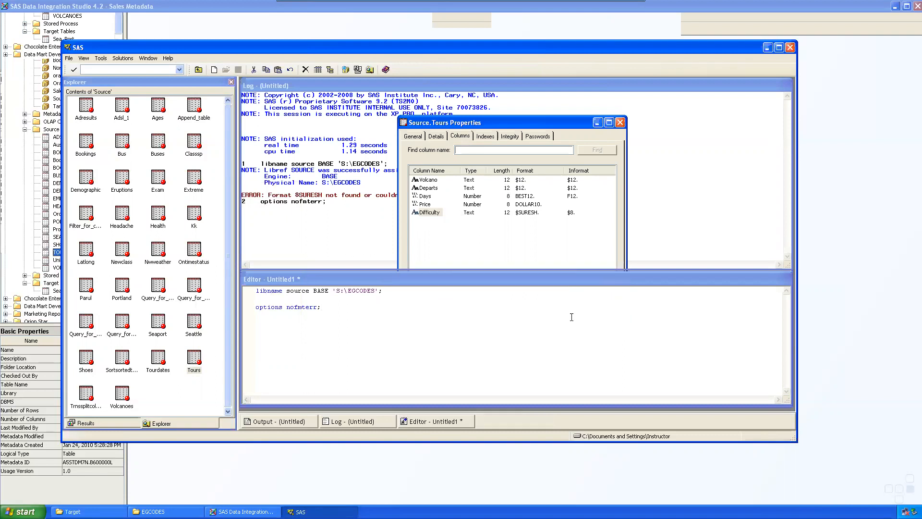
Write a DATA step that recreates source.tours from source.tours with the statement format Difficulty; and ends with run;, checking the column name in Tours.
type("data source.tours; ")
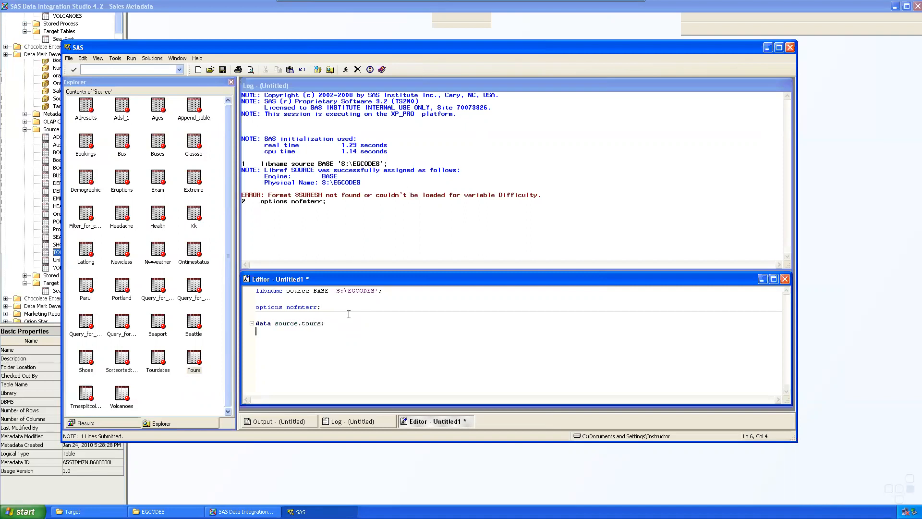
type("set source.tours;")
key("Return")
type("format")
double_click(192, 358)
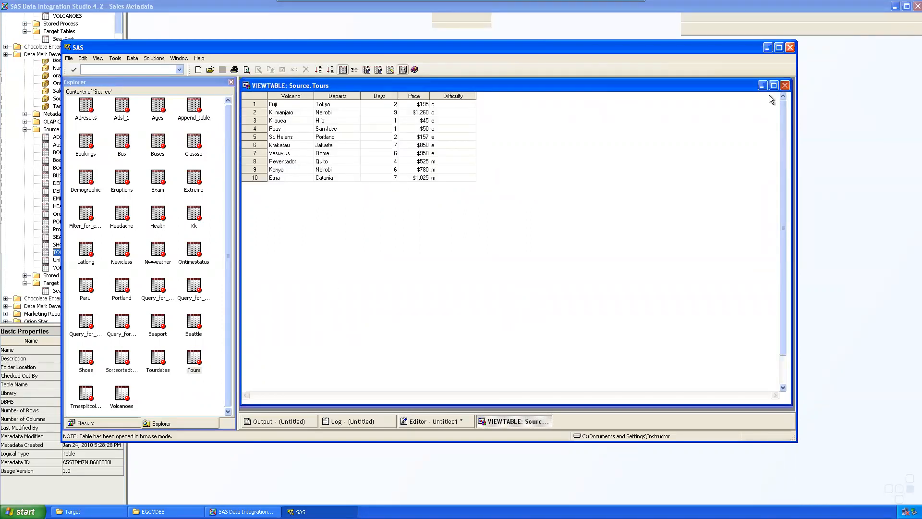
left_click(784, 85)
type("D")
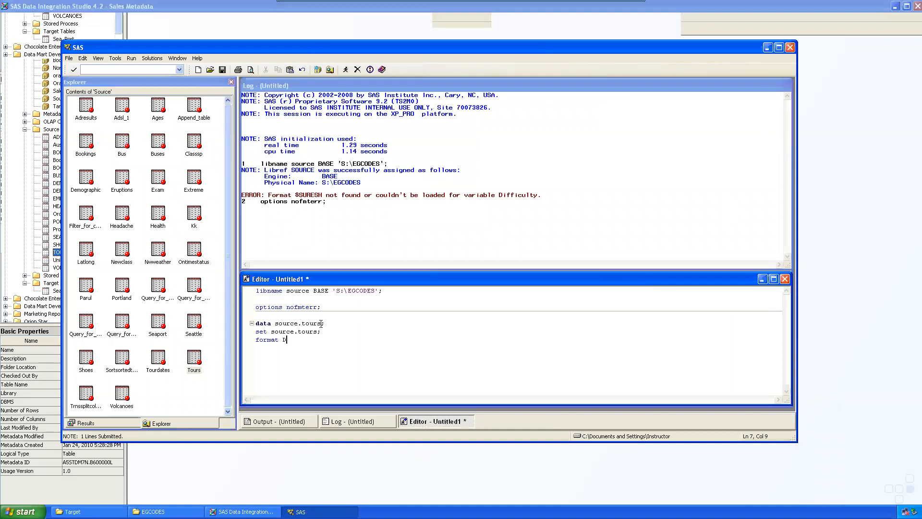
type("ifficulty; ")
type("run;")
key("Return")
Submit only the source.tours DATA step, from the data statement through run;.
left_click_drag(293, 365, 252, 322)
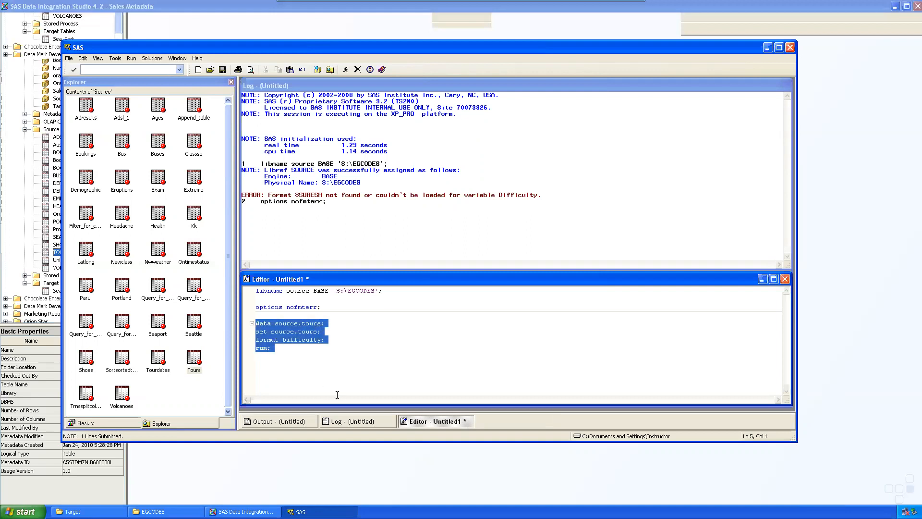
left_click(293, 362)
left_click_drag(306, 358, 250, 320)
left_click(345, 69)
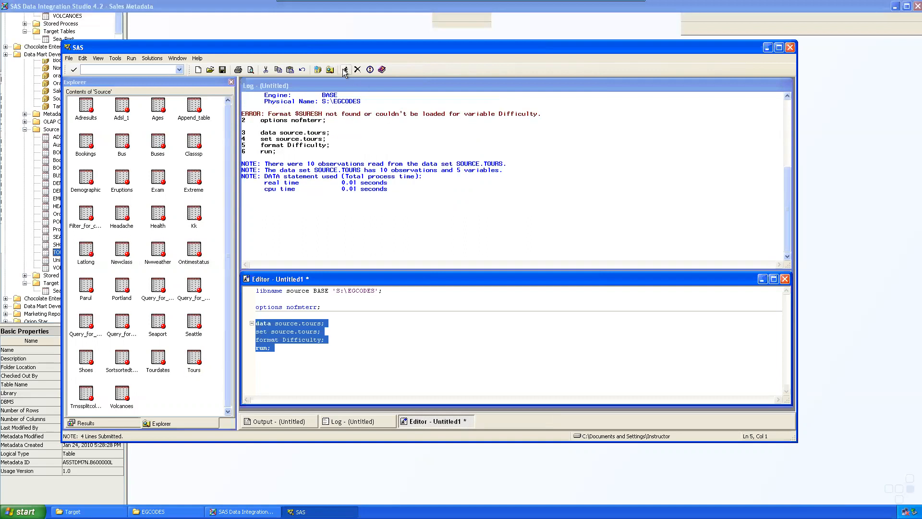
left_click(312, 360)
left_click_drag(314, 364, 264, 307)
left_click(447, 342)
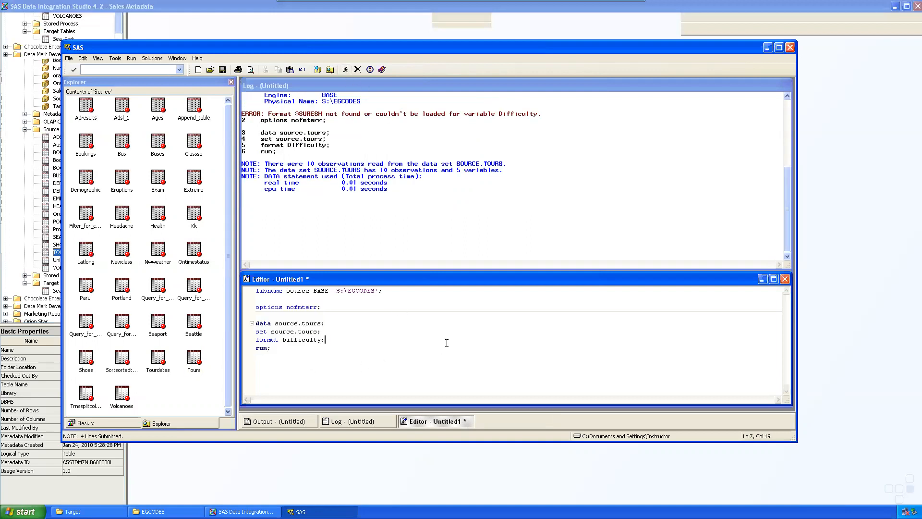
Recheck the column formats in the Tours properties, and close the properties.
left_click(195, 360)
right_click(197, 365)
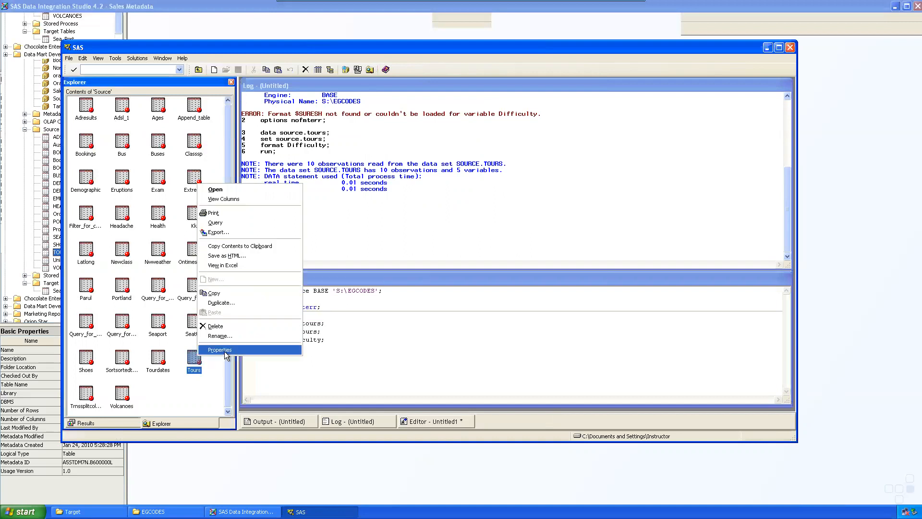
left_click(218, 355)
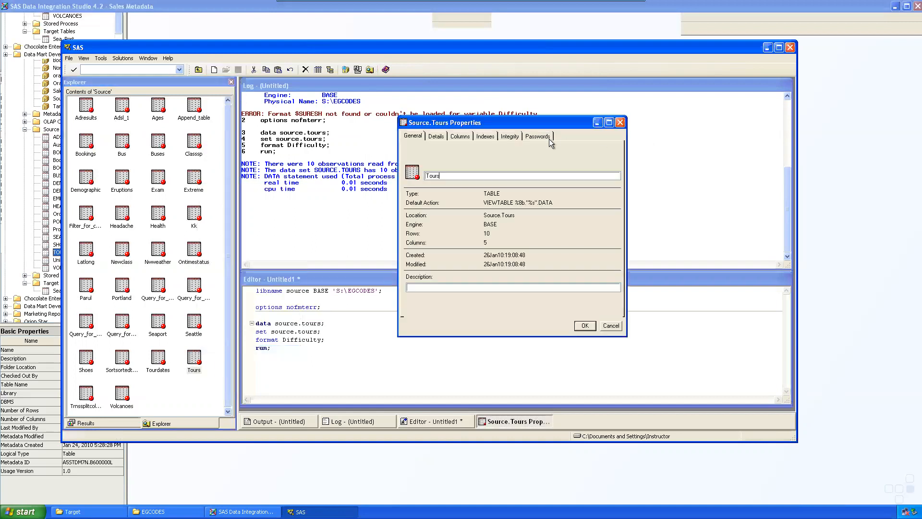
left_click(460, 137)
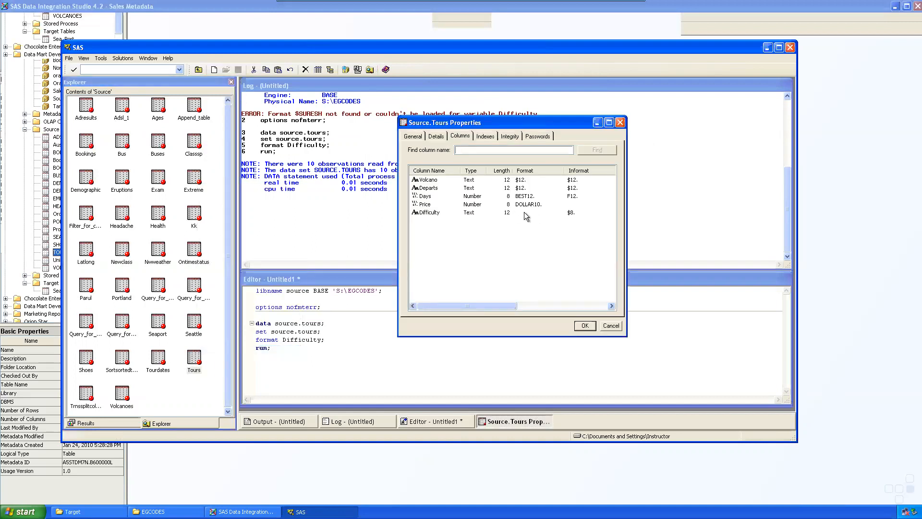
left_click(586, 325)
left_click(581, 175)
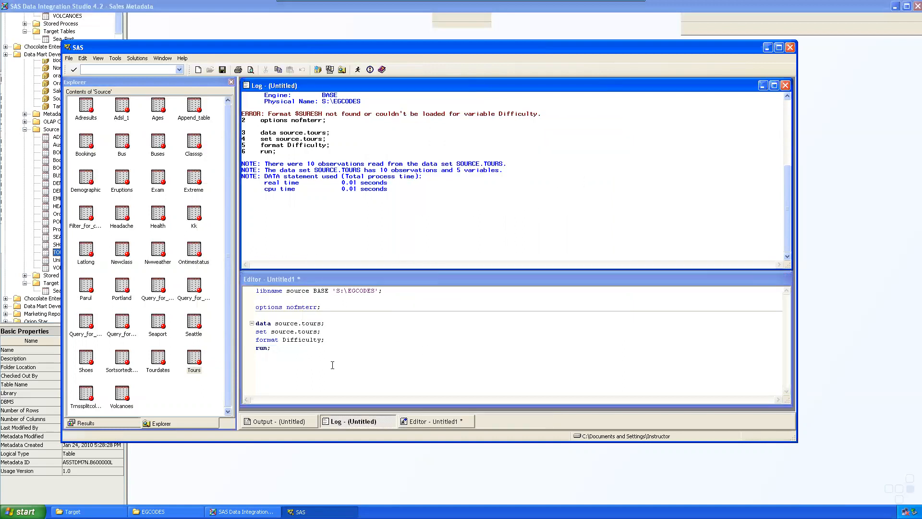
End the SAS windowing session and confirm the exit.
left_click_drag(331, 365, 266, 318)
left_click(430, 355)
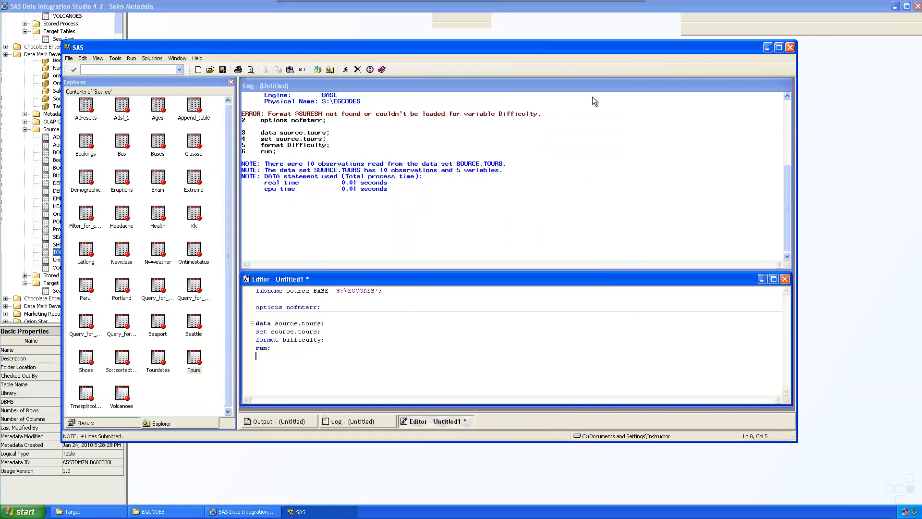
left_click(790, 47)
left_click(440, 284)
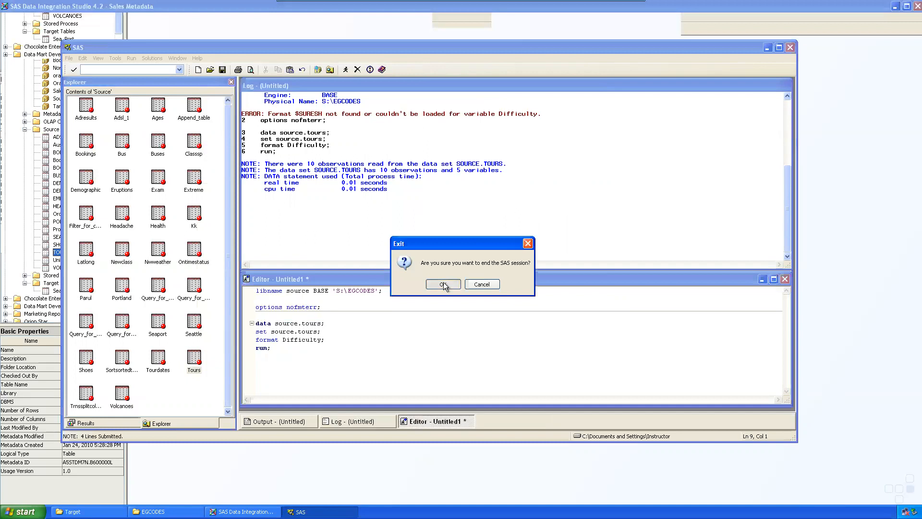
left_click(486, 284)
Minimize the EGCODES folder window, switch to SAS Data Integration Studio and open the data of the TOURS source table.
left_click(468, 52)
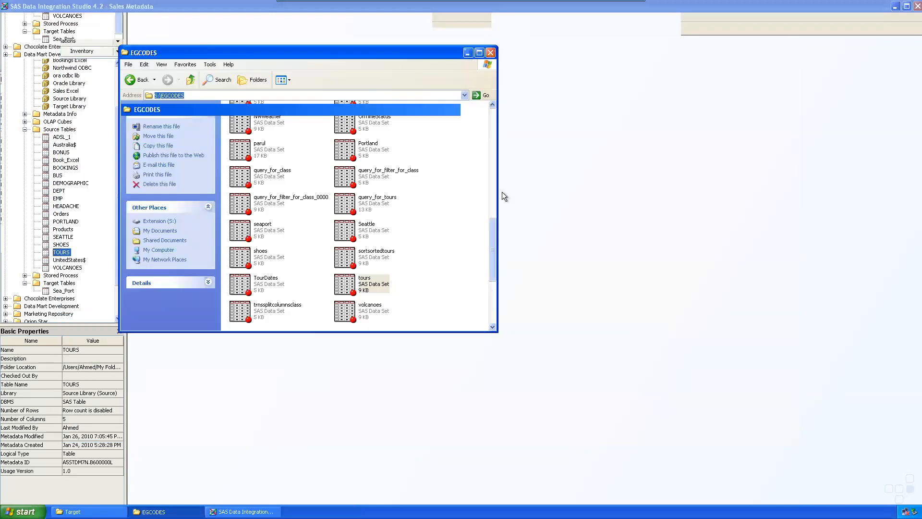
left_click(166, 511)
left_click(243, 511)
left_click(243, 512)
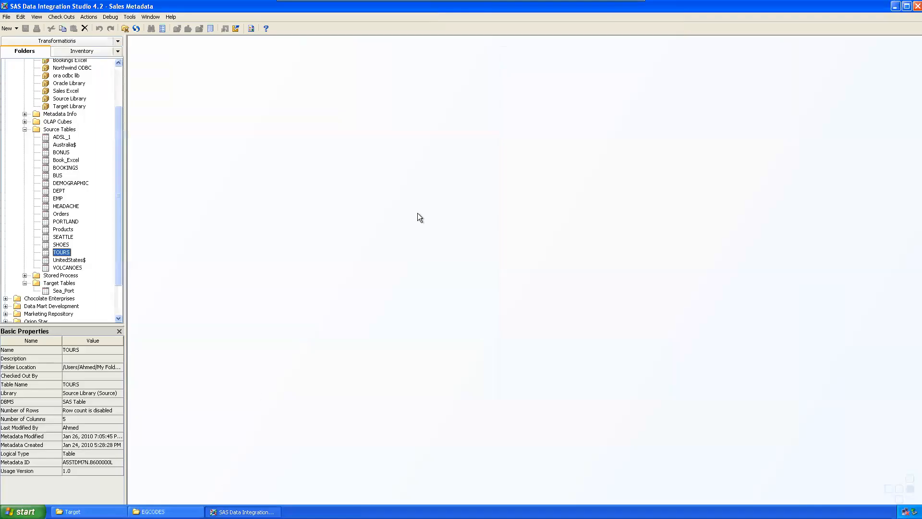
right_click(63, 254)
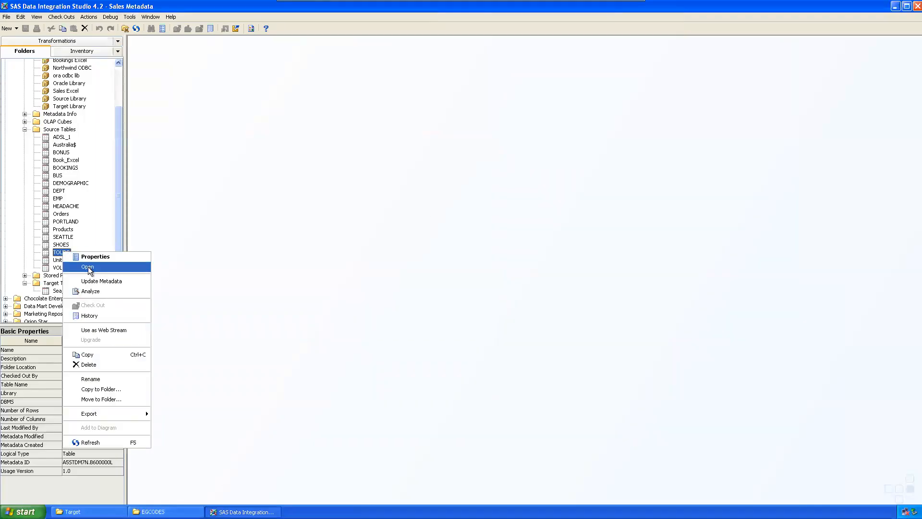
left_click(88, 266)
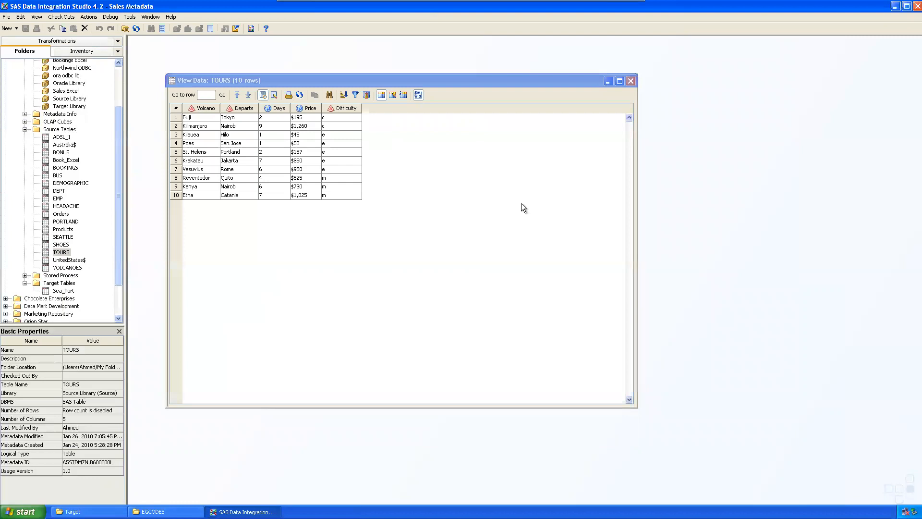
left_click_drag(414, 79, 434, 73)
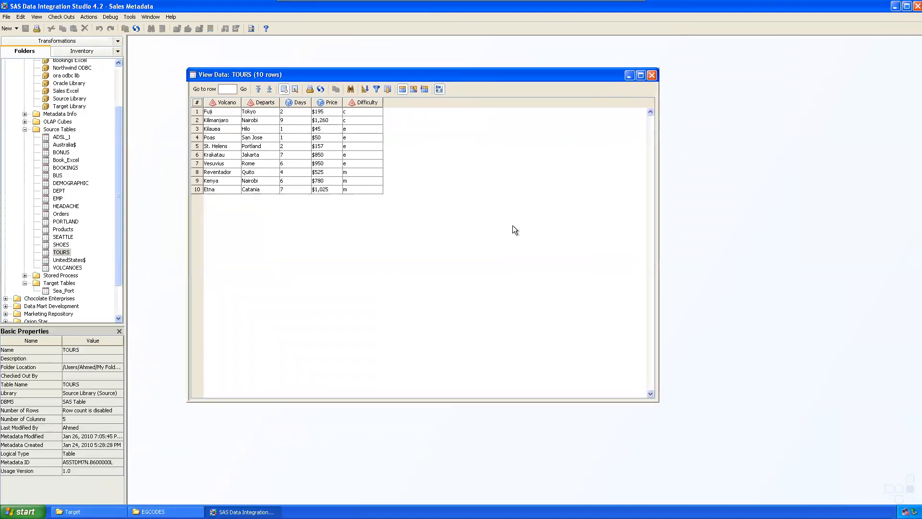
left_click_drag(278, 75, 258, 62)
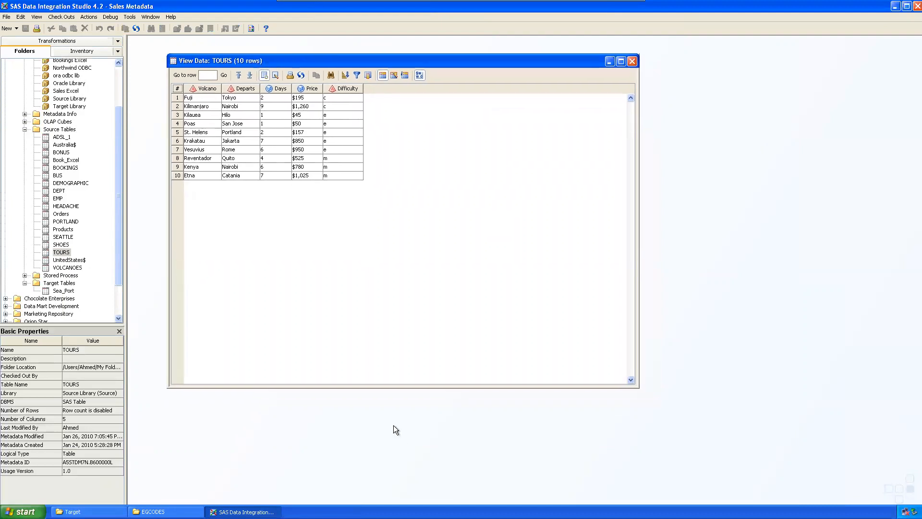
Open the data of the VOLCANOES source table beside TOURS and widen its Type column to show the full values.
left_click(67, 268)
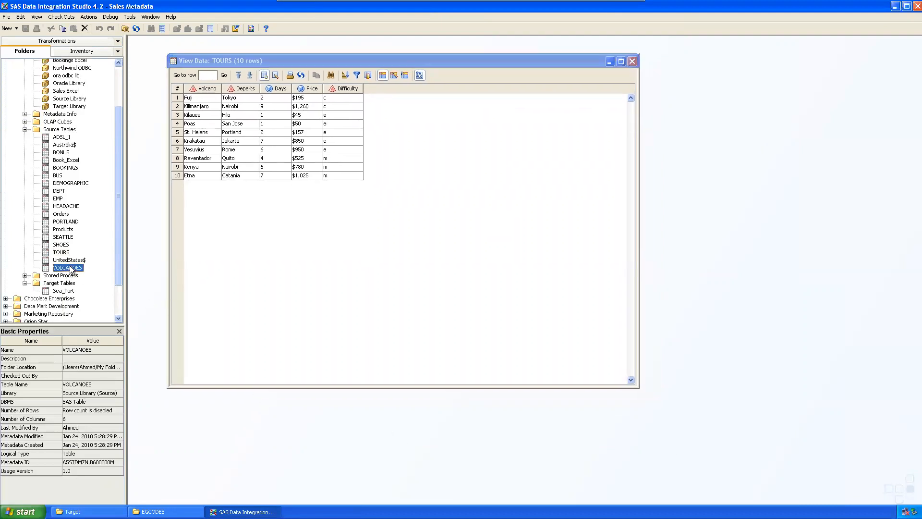
right_click(71, 269)
left_click(102, 283)
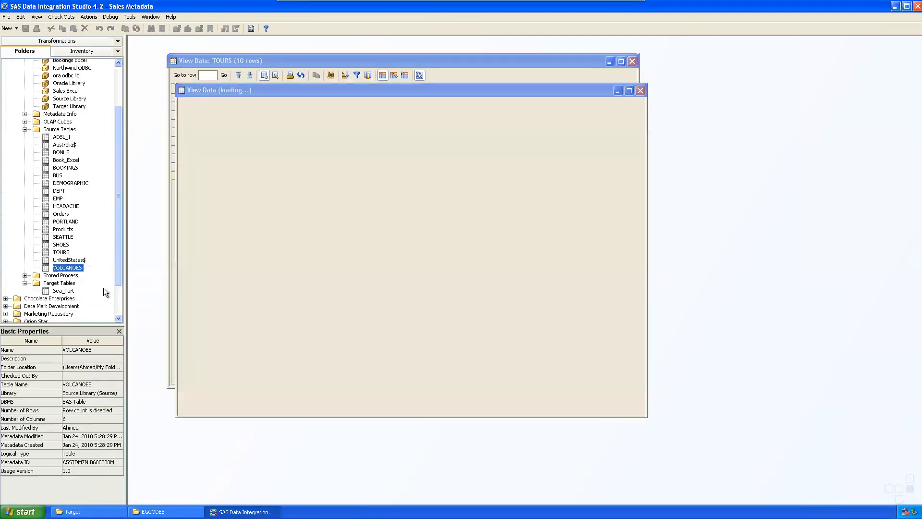
left_click_drag(428, 90, 601, 154)
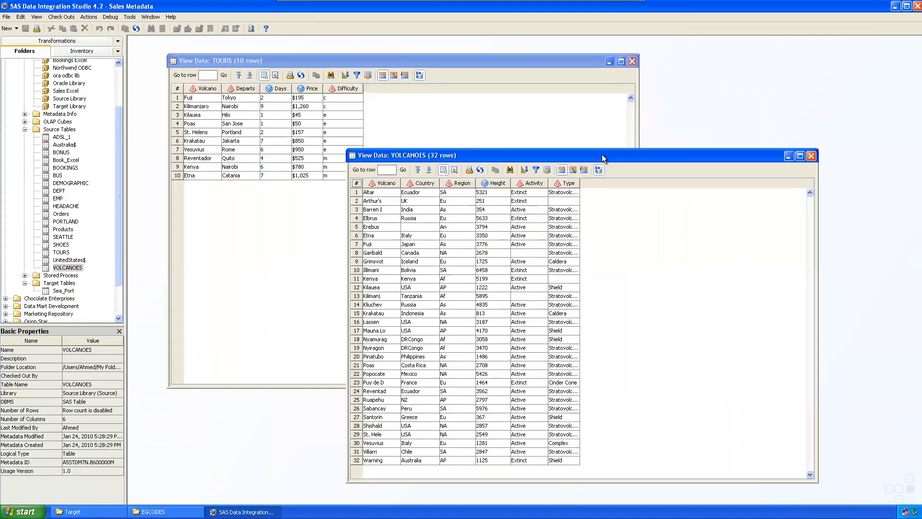
left_click_drag(580, 184, 639, 184)
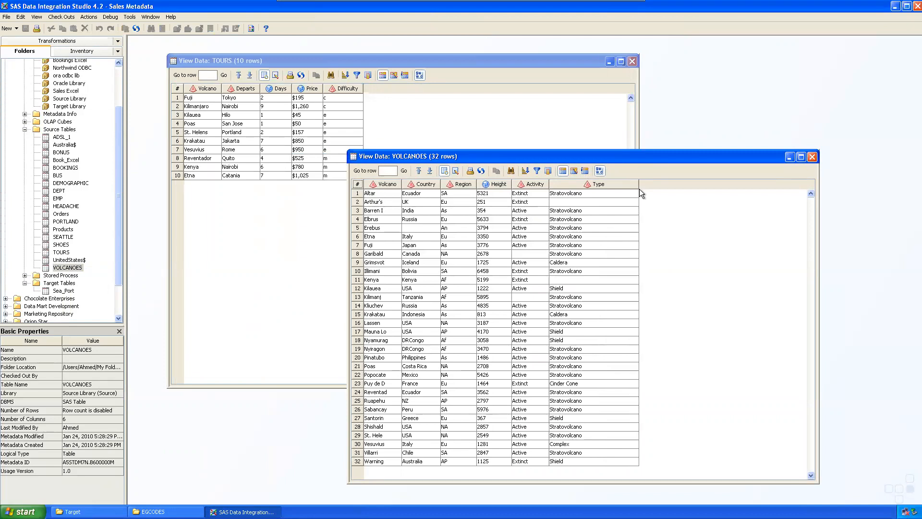
Arrange the VOLCANOES and TOURS data windows beside each other and bring TOURS to the front.
left_click_drag(424, 157, 489, 129)
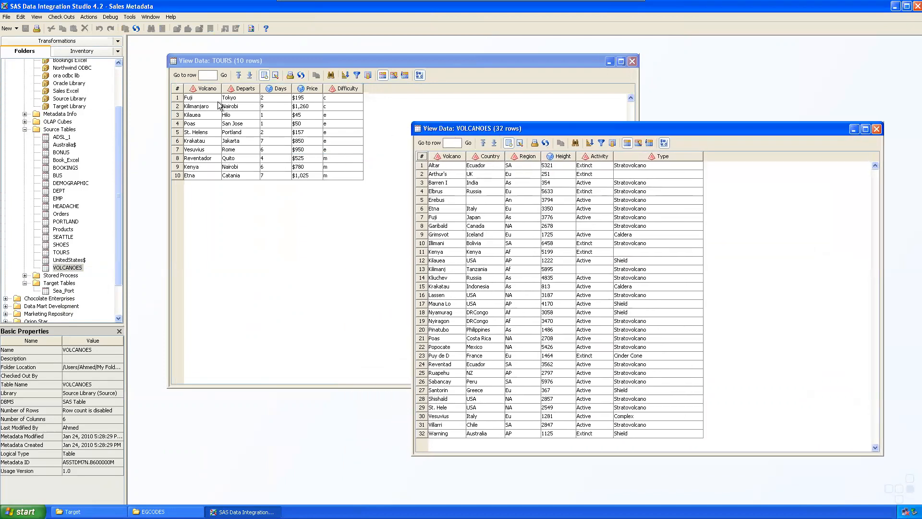
left_click(283, 62)
left_click_drag(283, 60, 245, 157)
left_click_drag(518, 129, 520, 107)
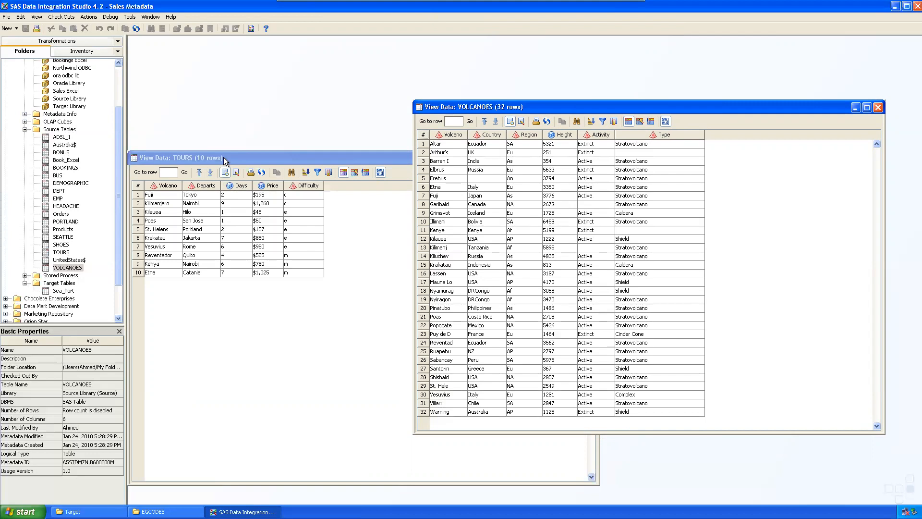
left_click_drag(223, 157, 224, 156)
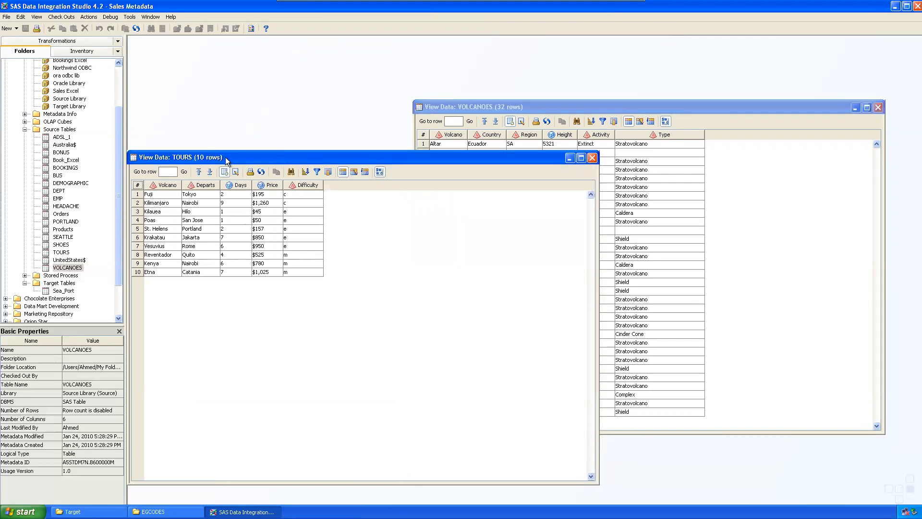
Examine the Kilimanjaro row of TOURS across its Volcano, Departs, Days, Price and Difficulty values.
left_click(177, 203)
left_click(204, 202)
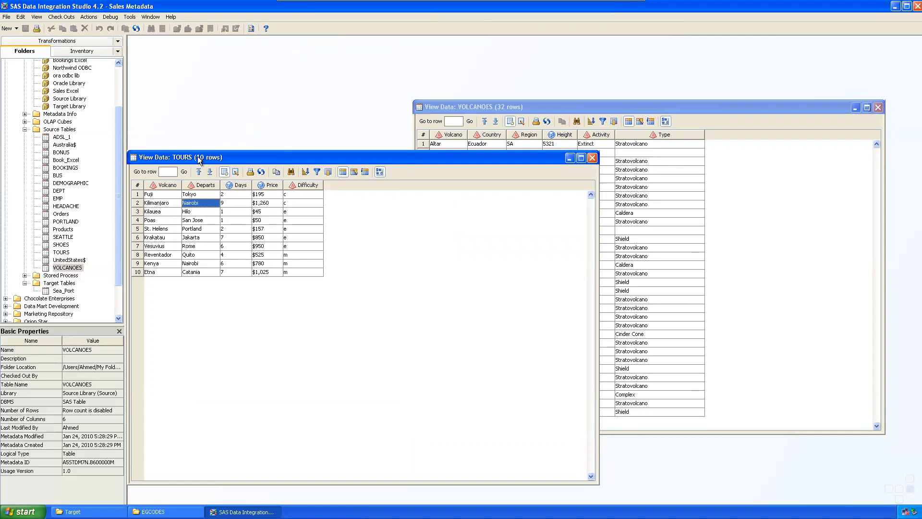
left_click_drag(199, 159, 198, 157)
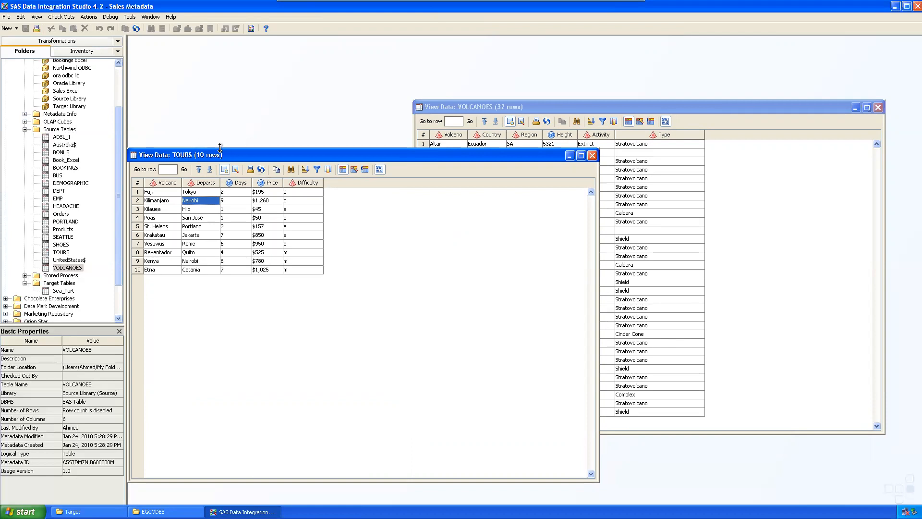
left_click(174, 200)
left_click(206, 200)
left_click(235, 199)
left_click(278, 203)
left_click(316, 200)
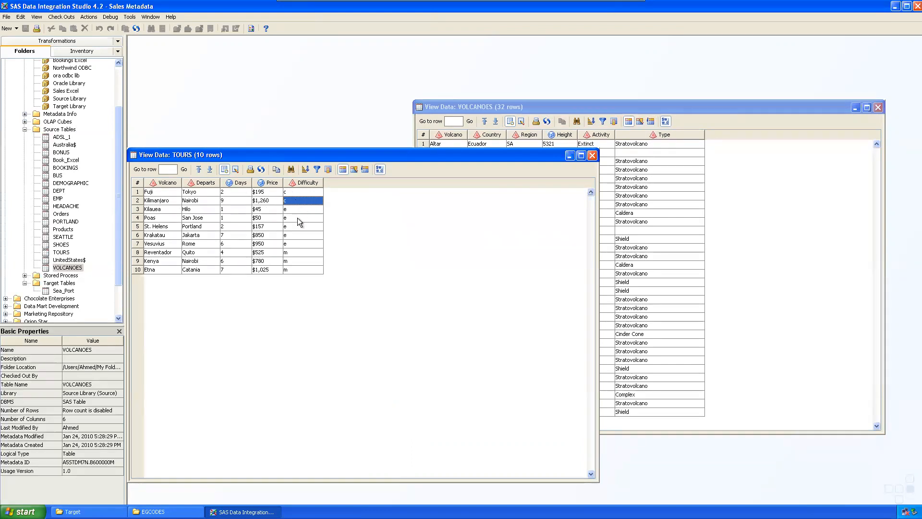
left_click(292, 200)
left_click(345, 205)
Review all the TOURS rows, and narrow the VOLCANOES data window beside them to fit its columns.
left_click_drag(528, 106, 525, 103)
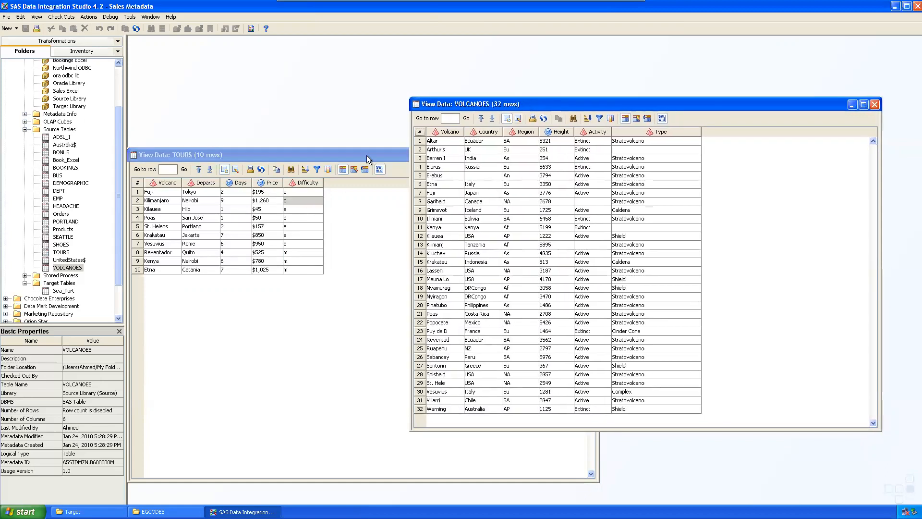
left_click_drag(223, 150, 224, 150)
left_click_drag(160, 186, 319, 278)
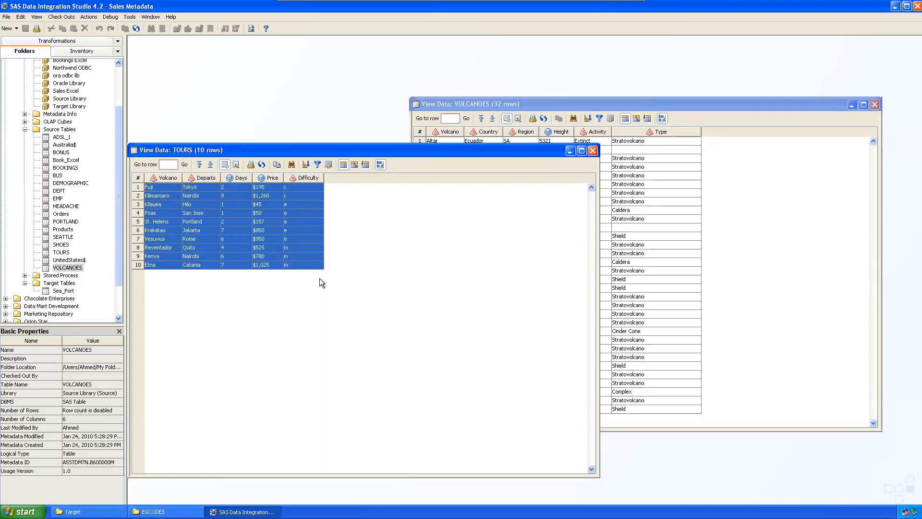
left_click(318, 338)
left_click_drag(540, 105, 473, 95)
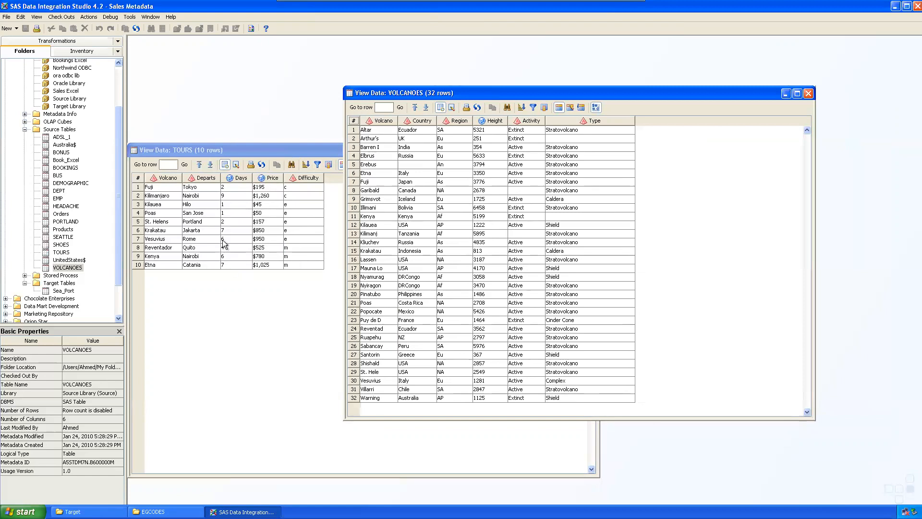
left_click_drag(815, 260, 663, 257)
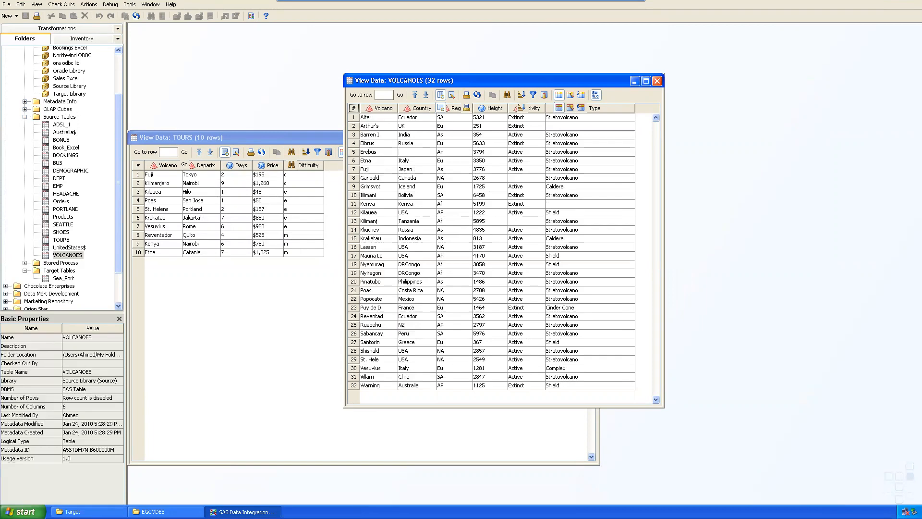
Examine the Kilimanj row of VOLCANOES across its Country, Region, Height and Type values.
left_click(244, 512)
left_click(243, 512)
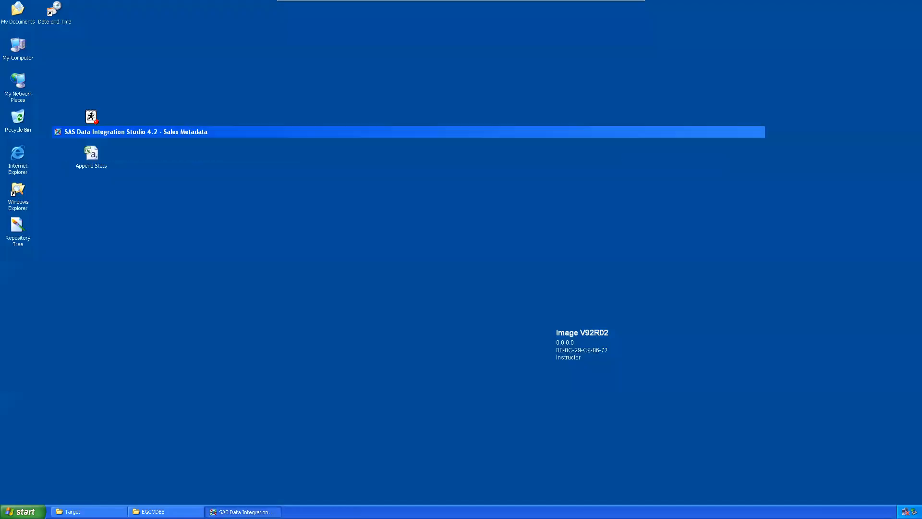
left_click_drag(428, 95, 439, 116)
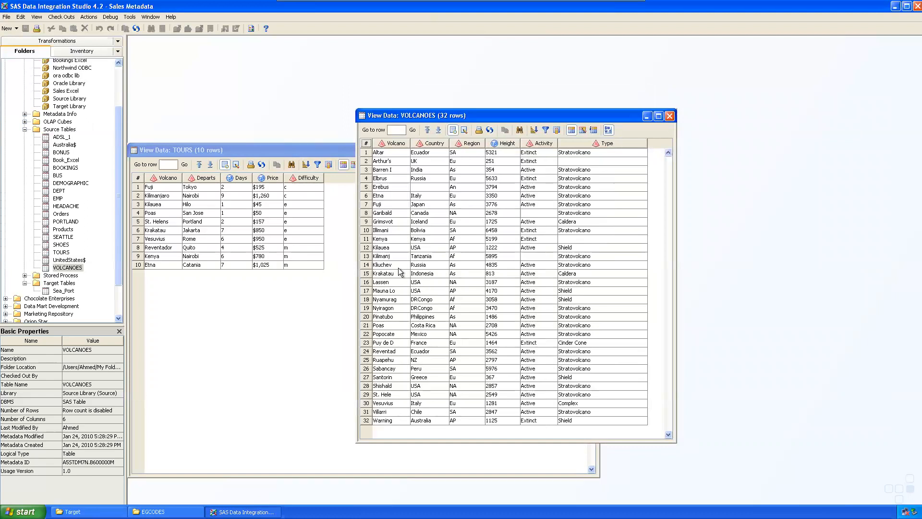
left_click(437, 256)
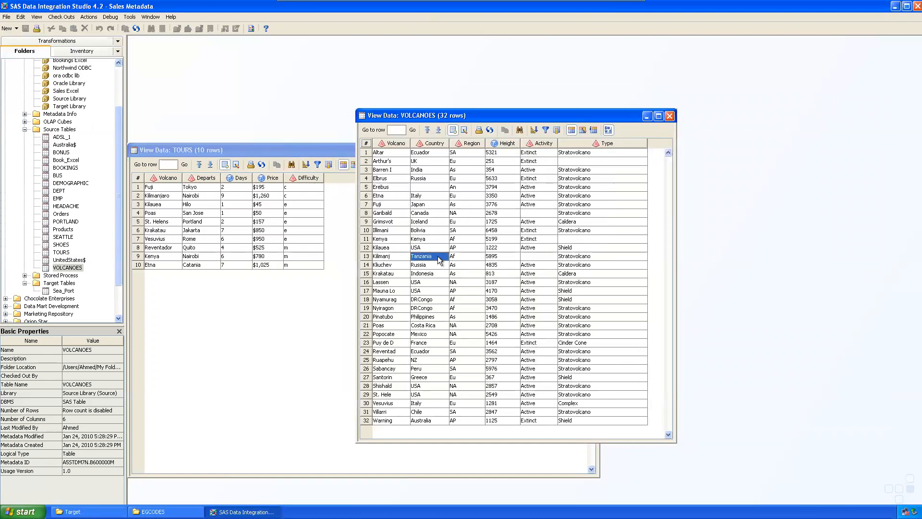
left_click(462, 258)
left_click(506, 255)
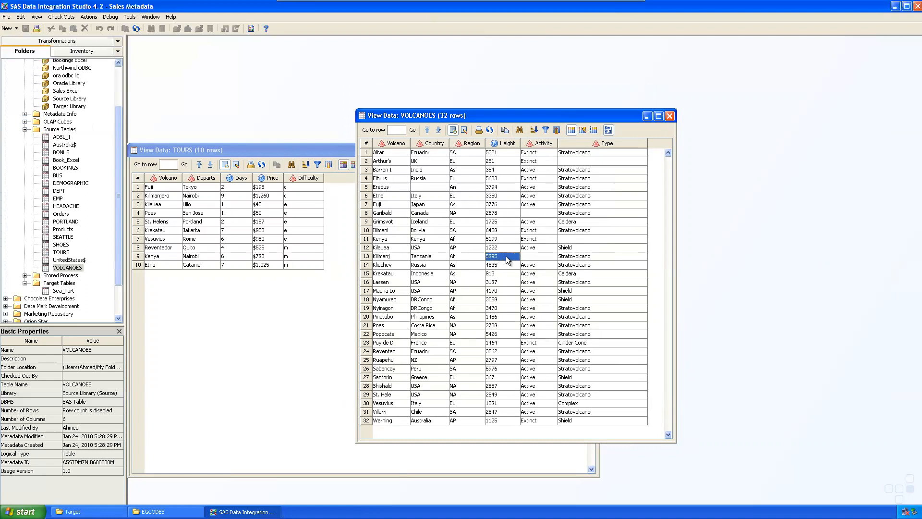
left_click(610, 257)
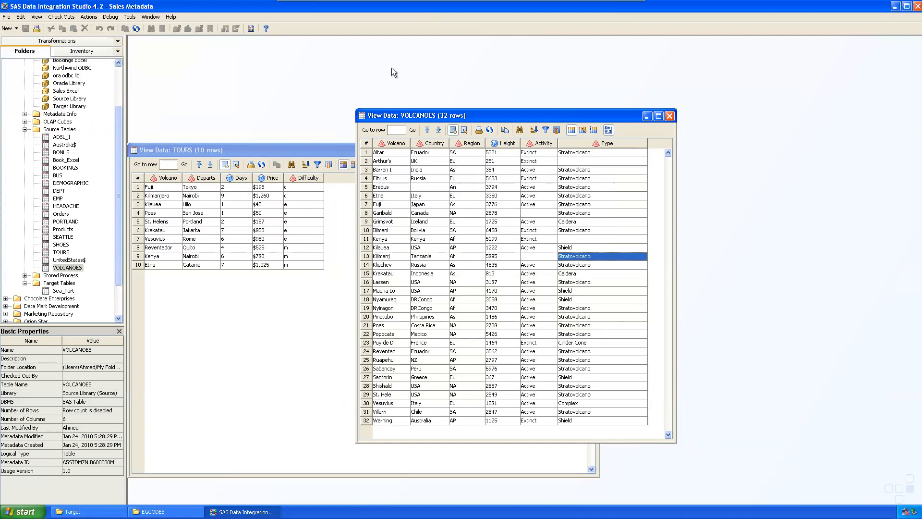
Compare the Volcano column of VOLCANOES with the rows of TOURS, alternating between the two data windows.
left_click_drag(463, 115, 491, 99)
left_click_drag(425, 139, 439, 160)
left_click(232, 153)
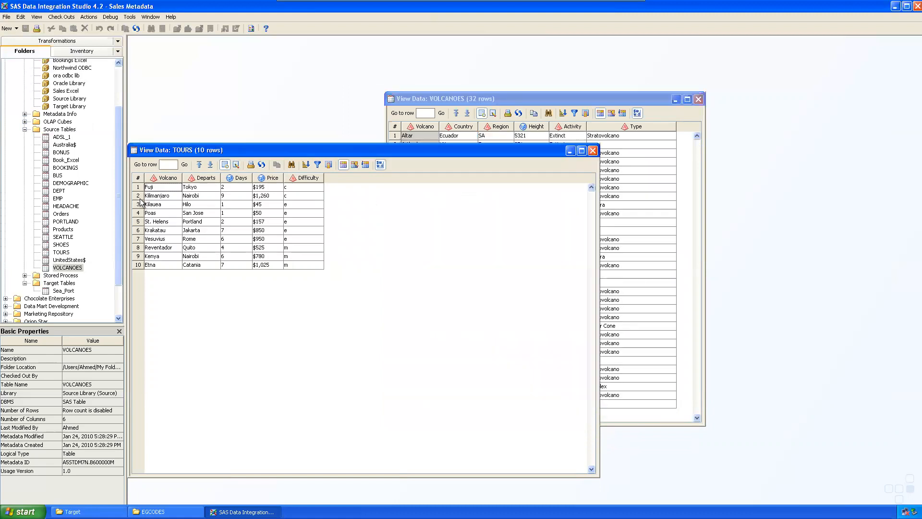
left_click_drag(472, 99, 492, 95)
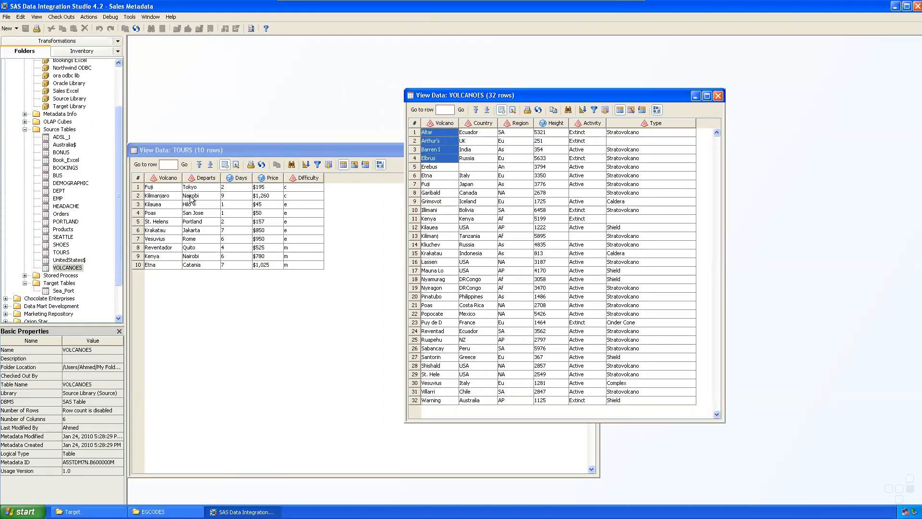
left_click(211, 148)
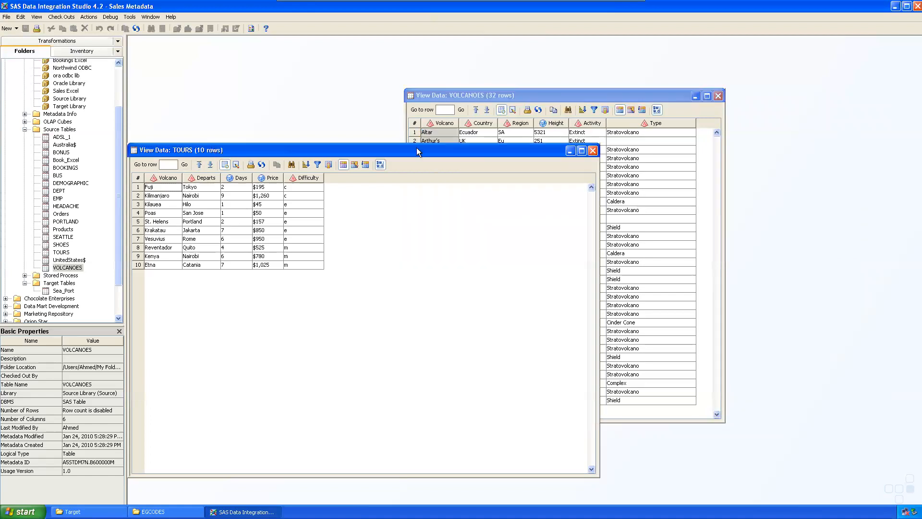
left_click(481, 99)
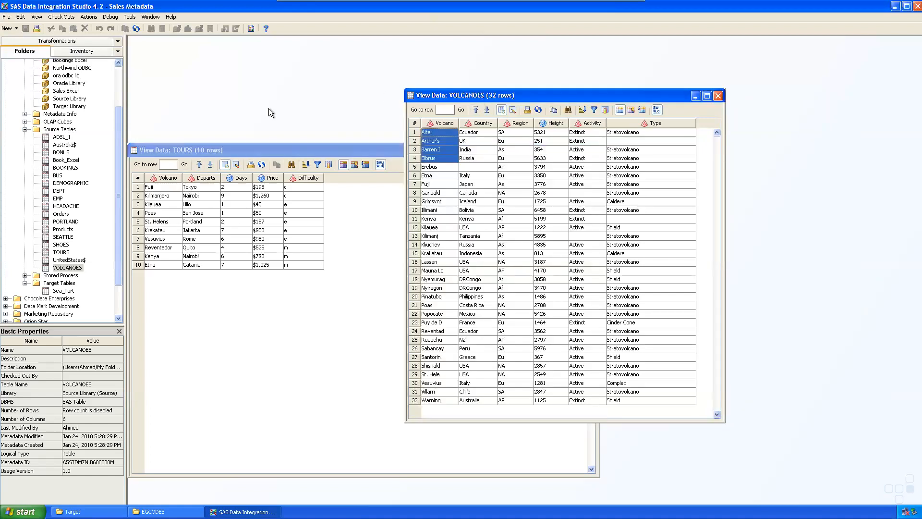
Close the TOURS and VOLCANOES data windows.
left_click(199, 153)
left_click(591, 151)
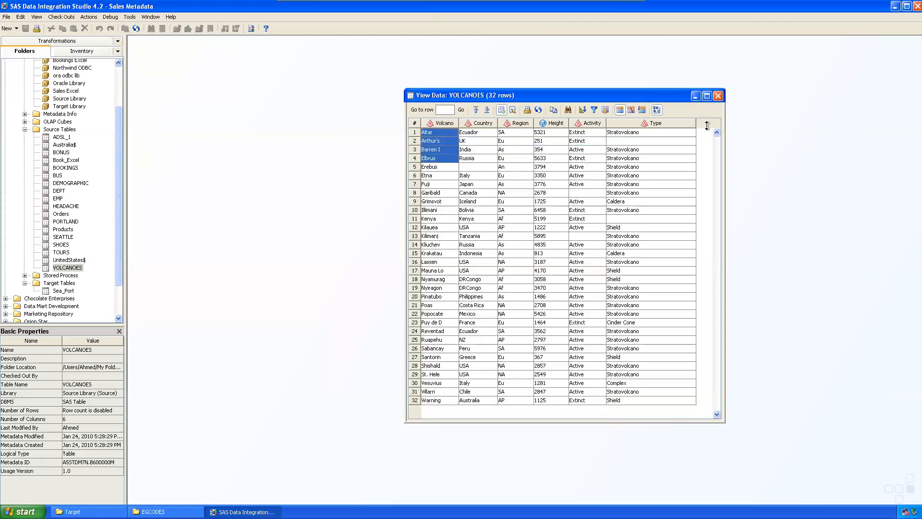
left_click(719, 95)
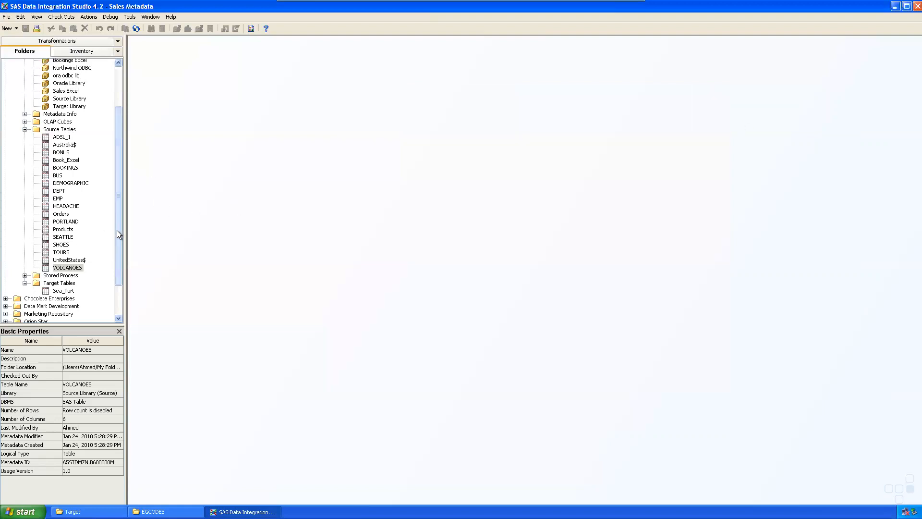
Check the contents of the S:\Target folder window, and minimize it.
left_click_drag(116, 230, 116, 252)
left_click(73, 511)
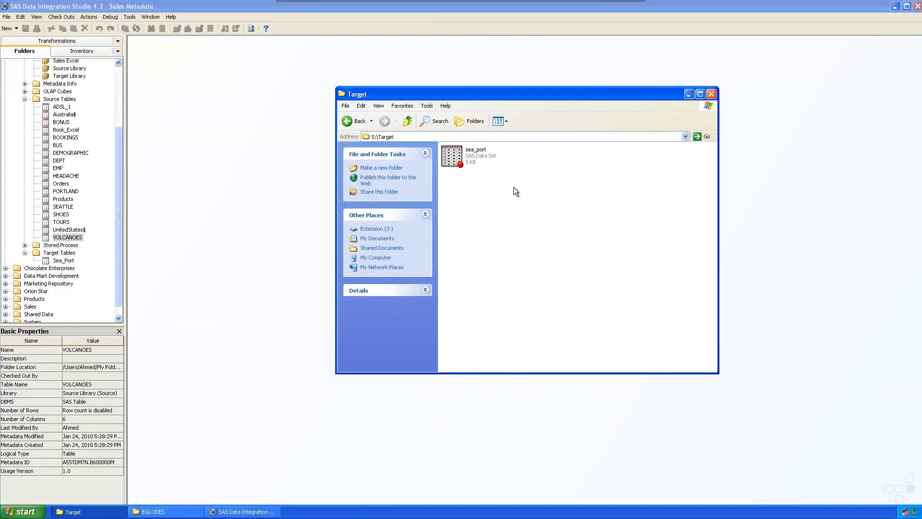
left_click_drag(385, 94, 350, 99)
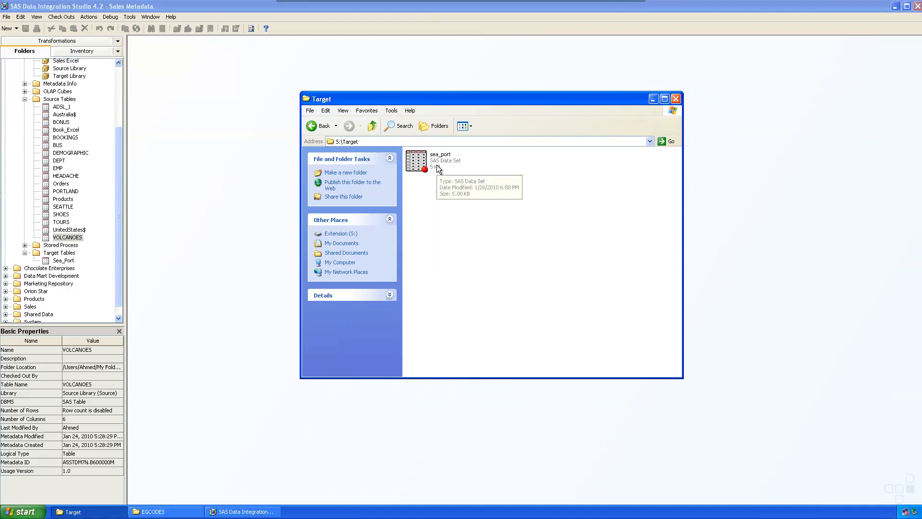
left_click(653, 100)
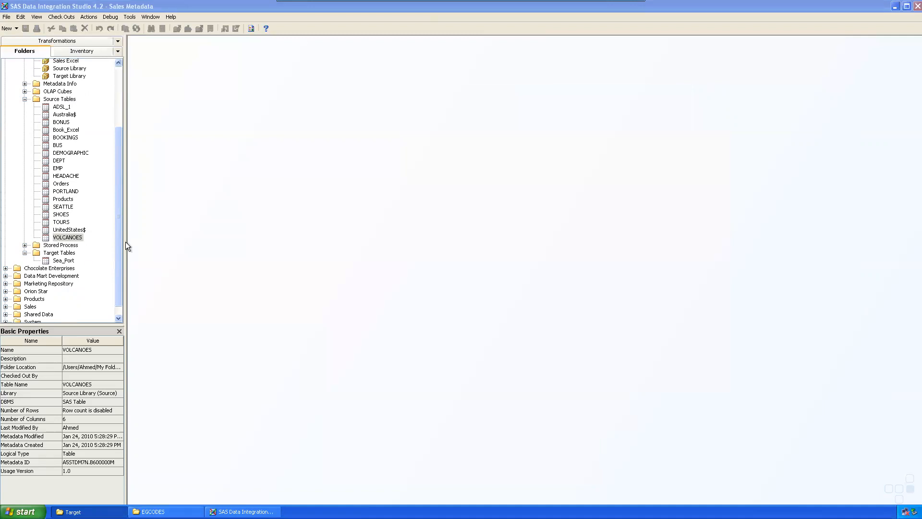
Create a new job named SQL Left Join in the Sales Project's Jobs folder.
left_click_drag(117, 235, 124, 179)
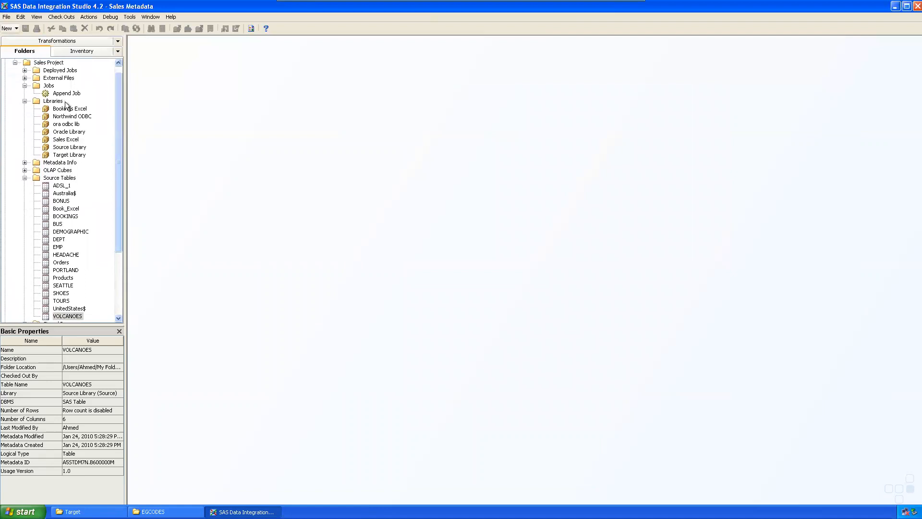
right_click(49, 86)
mouse_move(81, 119)
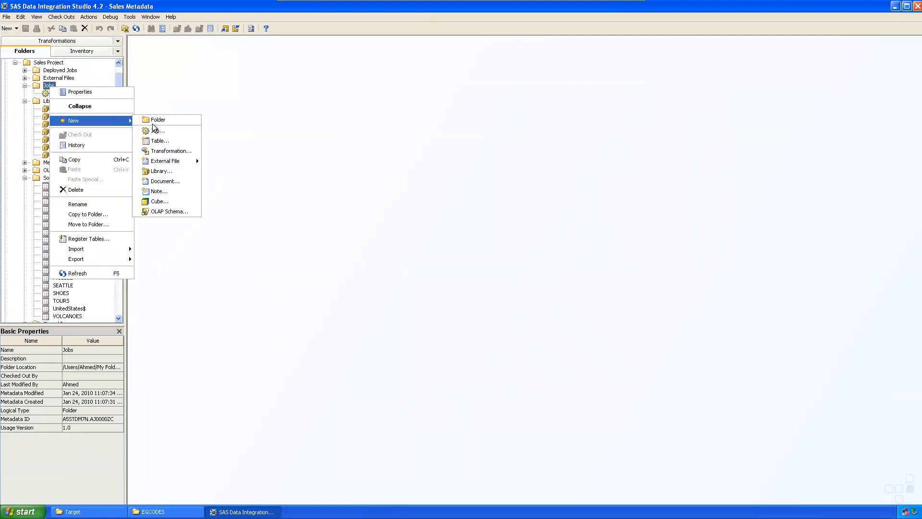
left_click(171, 131)
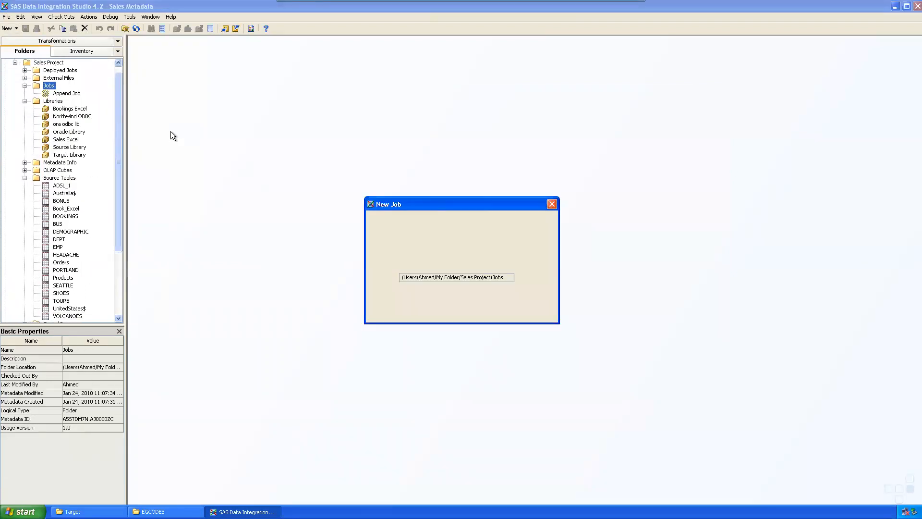
type("SQL Left Join")
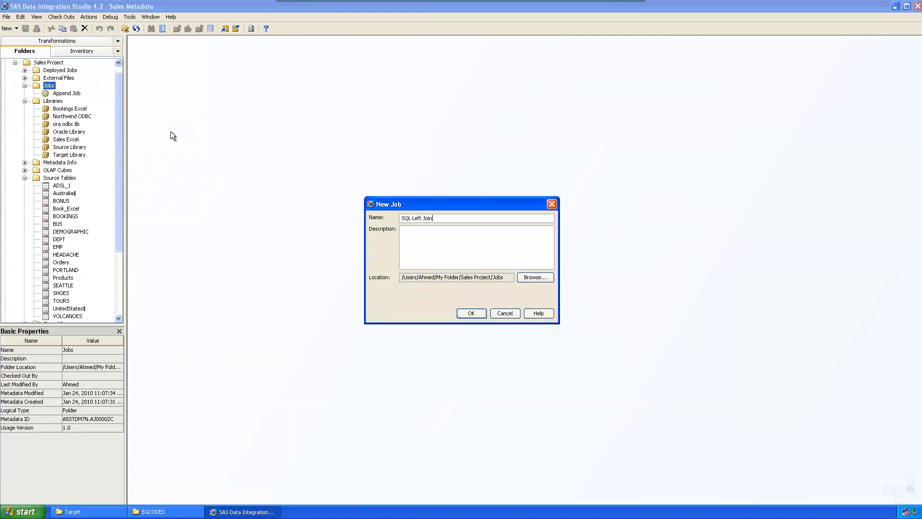
key("Return")
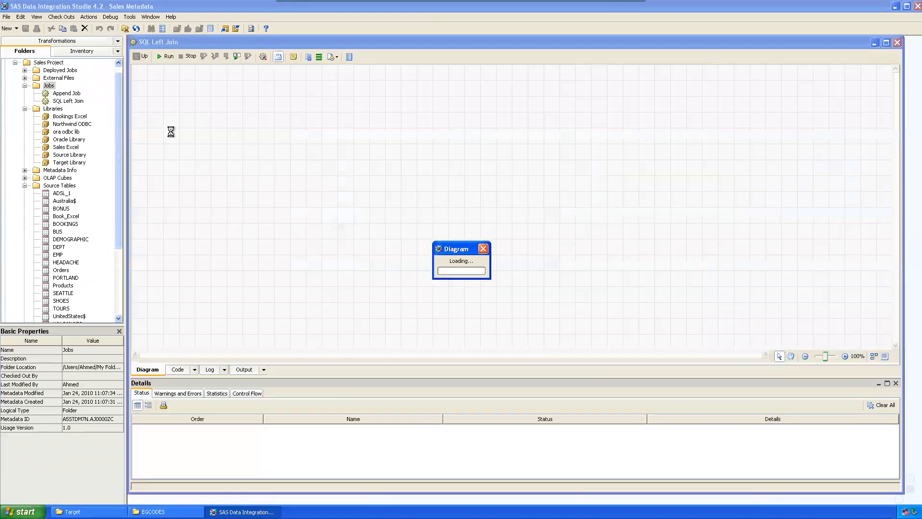
Add the TOURS and VOLCANOES source tables to the SQL Left Join job diagram, with VOLCANOES below TOURS.
left_click_drag(119, 180, 119, 263)
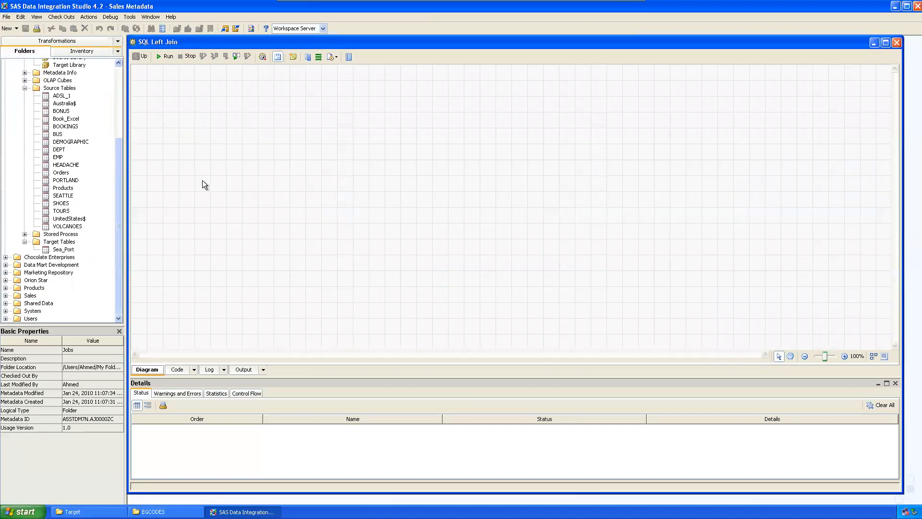
left_click_drag(120, 171, 120, 148)
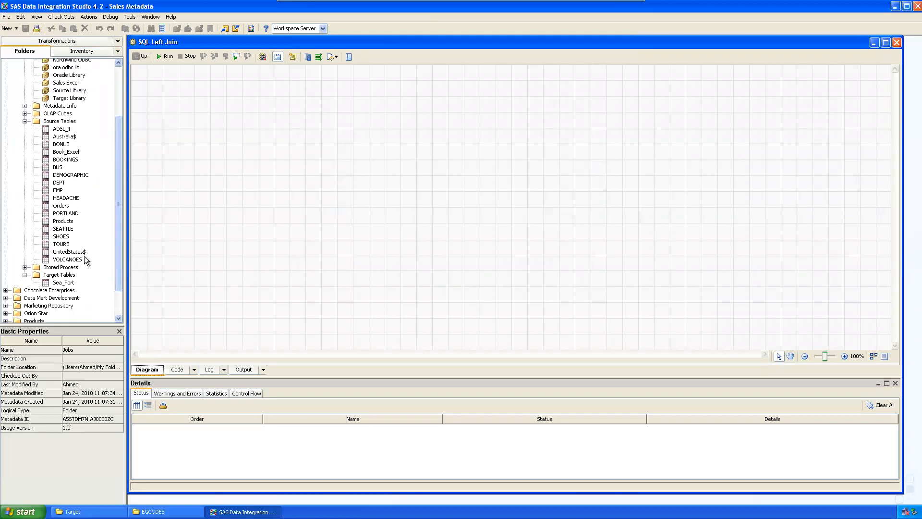
left_click_drag(66, 244, 221, 126)
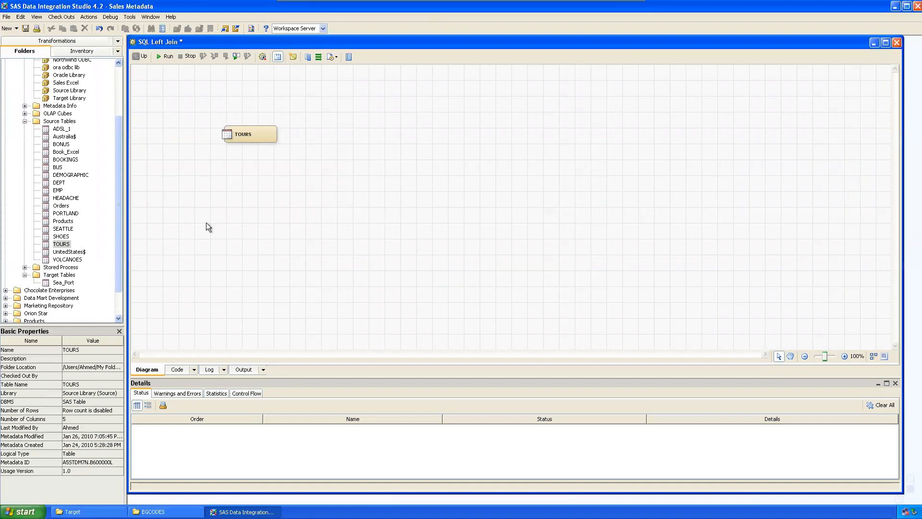
left_click_drag(69, 261, 338, 160)
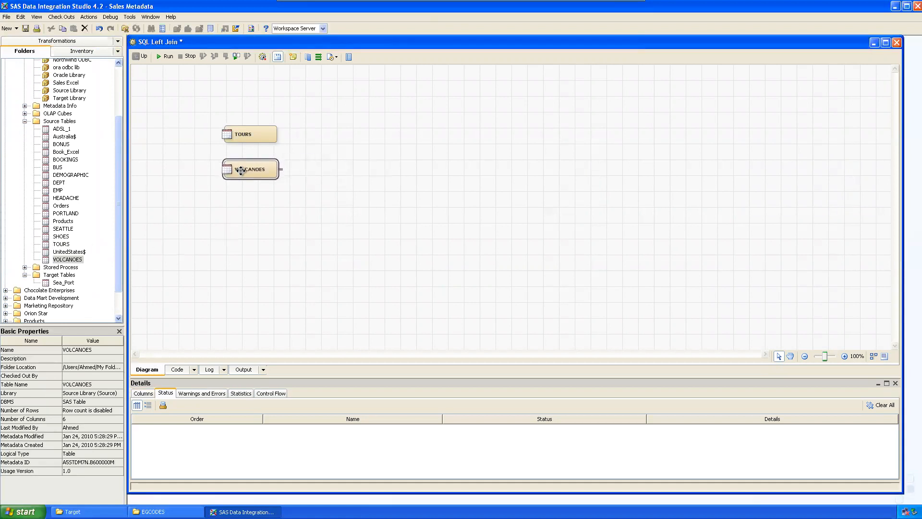
Add the SQL Join transformation from the Data category to the job diagram, beside the TOURS and VOLCANOES tables.
left_click_drag(113, 154, 123, 91)
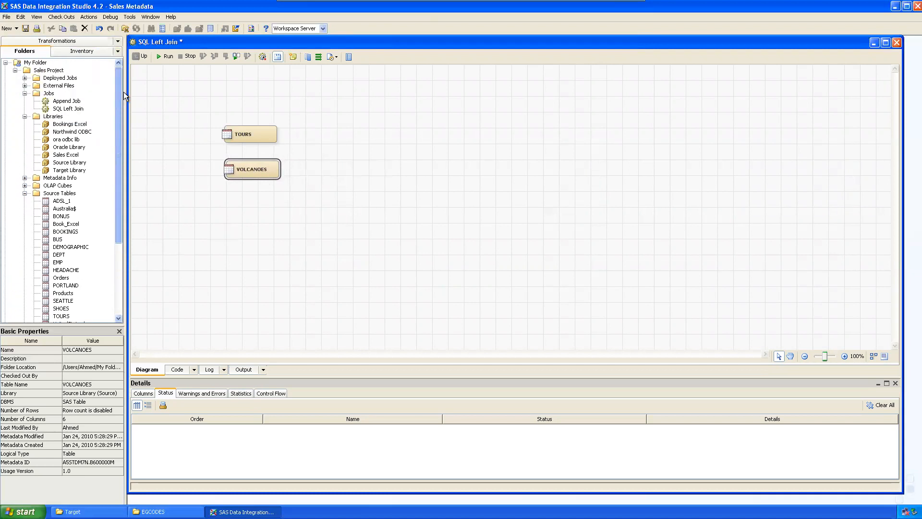
left_click(71, 41)
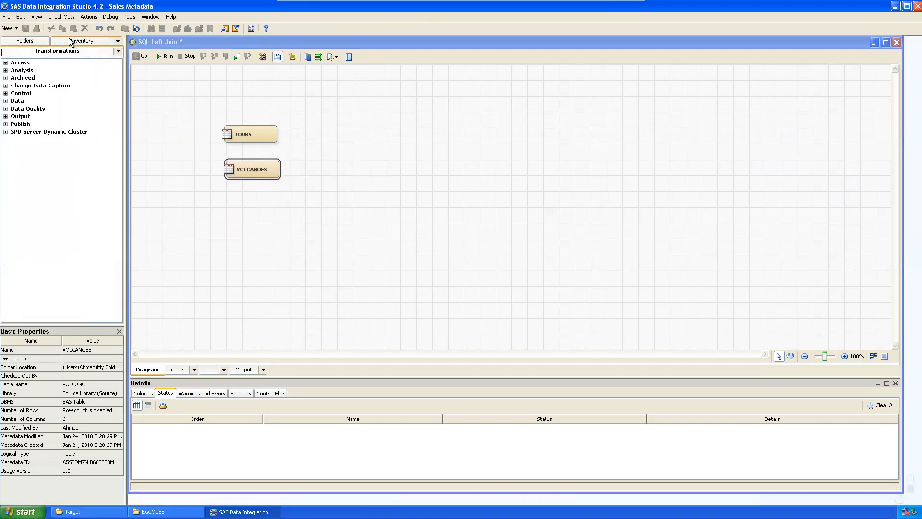
left_click(5, 62)
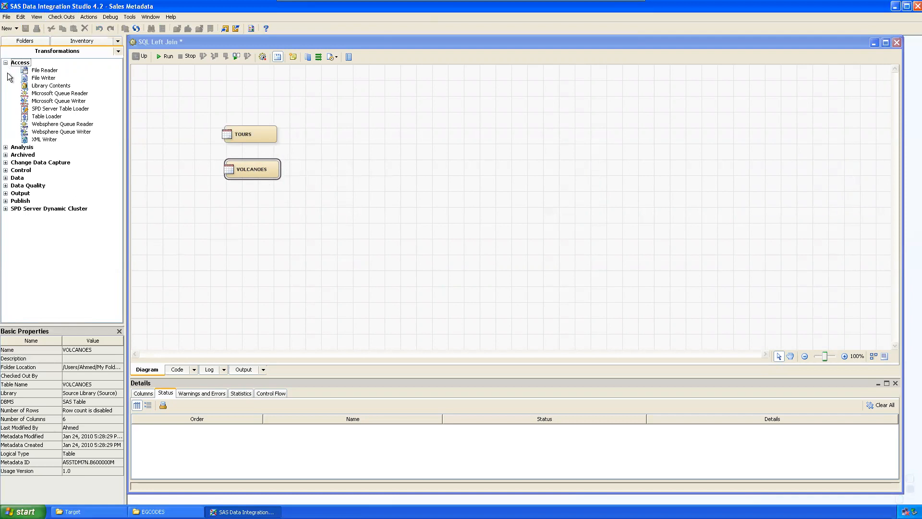
left_click(5, 63)
left_click(5, 101)
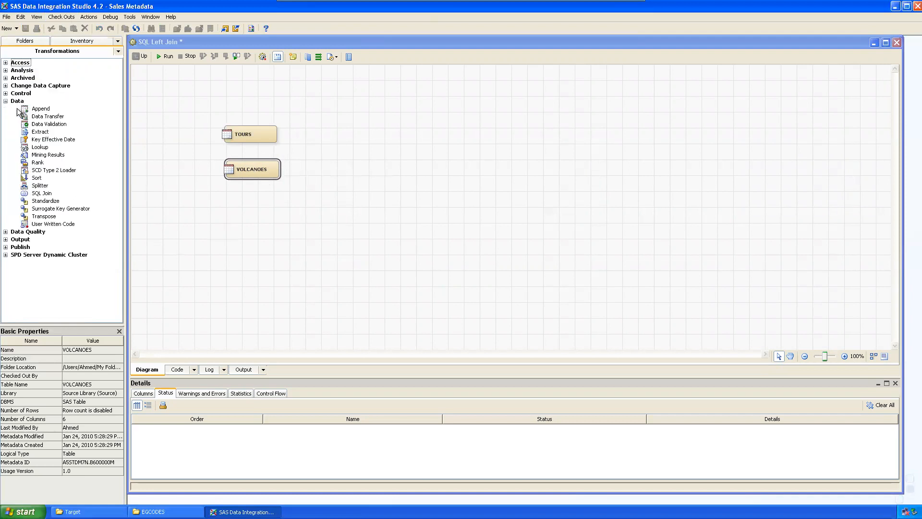
left_click(42, 193)
left_click_drag(40, 193, 344, 158)
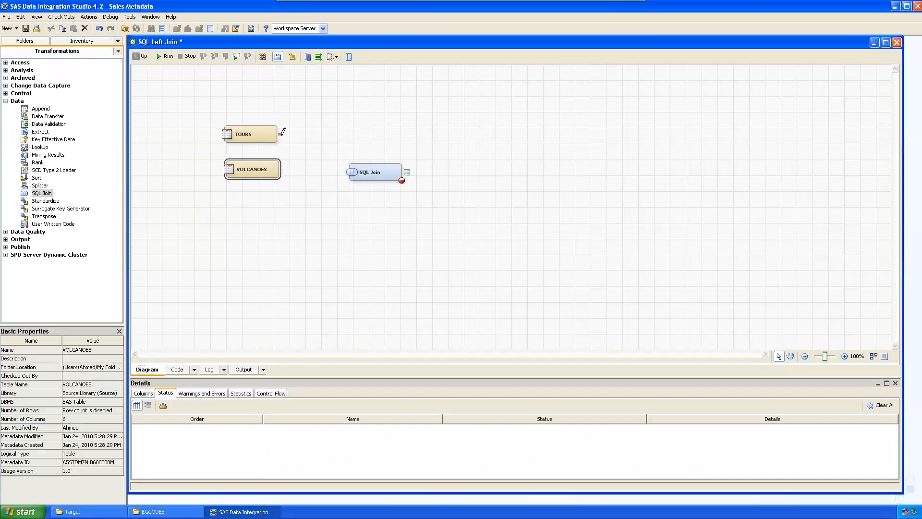
Connect TOURS and VOLCANOES as inputs to the SQL Join and arrange the two tables one above the other.
mouse_move(286, 134)
left_click_drag(266, 129, 287, 133)
left_click_drag(374, 171, 358, 139)
mouse_move(305, 137)
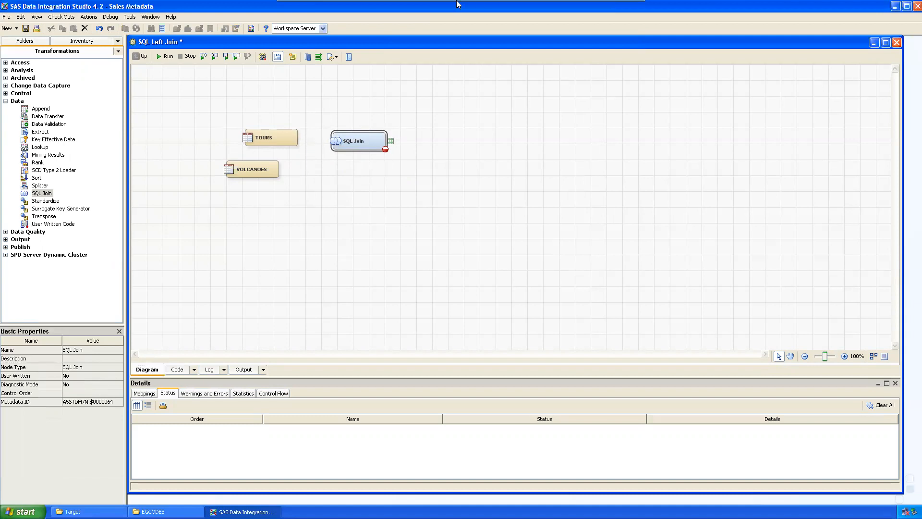
left_click_drag(303, 135, 331, 140)
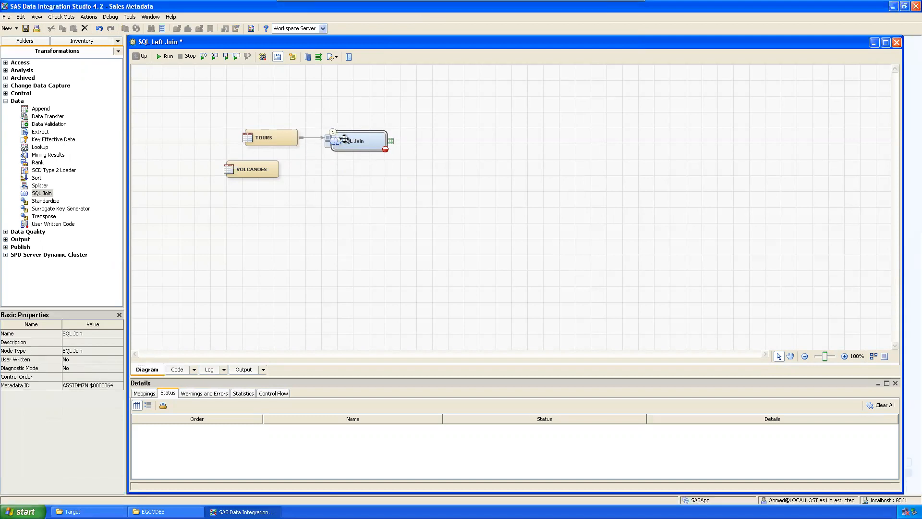
left_click_drag(282, 169, 347, 158)
left_click_drag(287, 137, 261, 134)
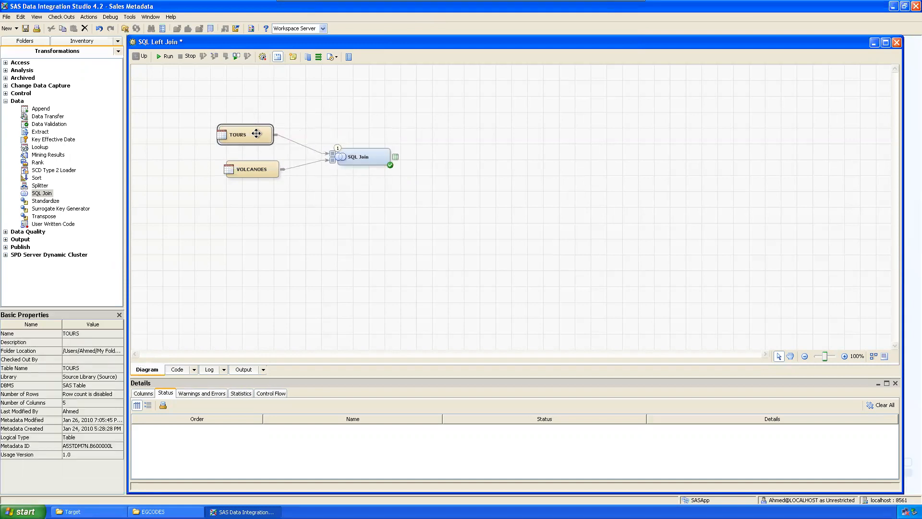
left_click_drag(251, 165, 239, 164)
left_click_drag(251, 130, 250, 131)
Start registering the SQL Join's output work table under the name Tour_Vol.
left_click(398, 156)
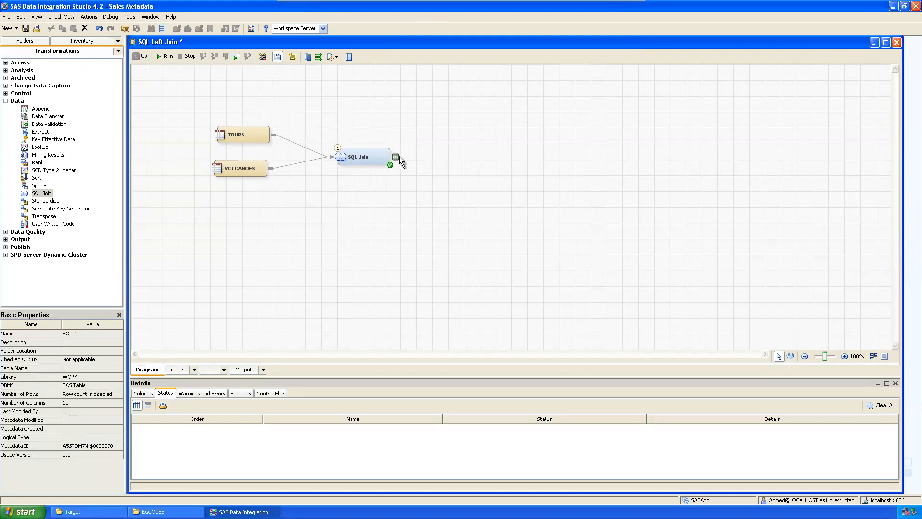
left_click(11, 104)
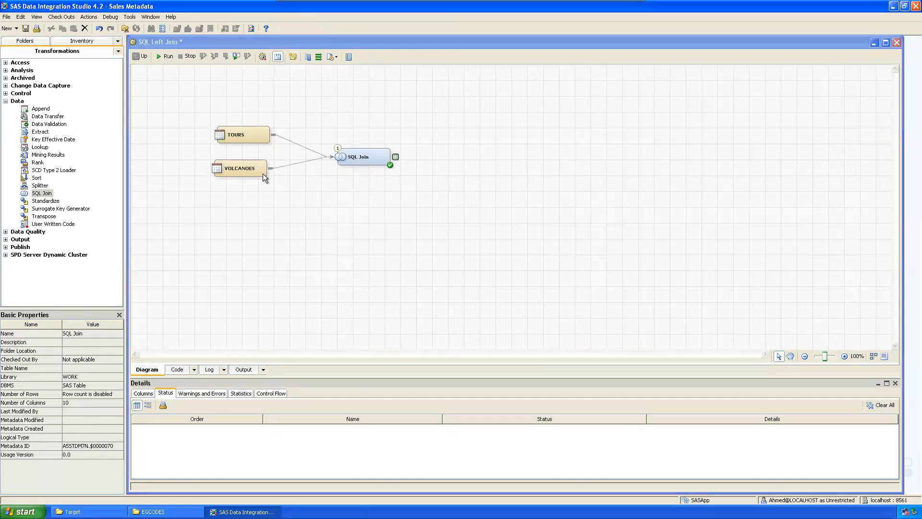
left_click(6, 102)
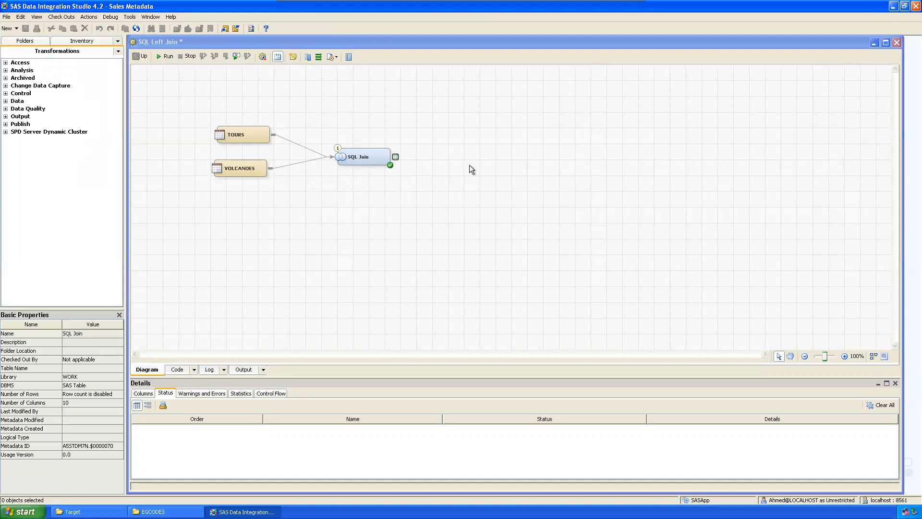
right_click(396, 155)
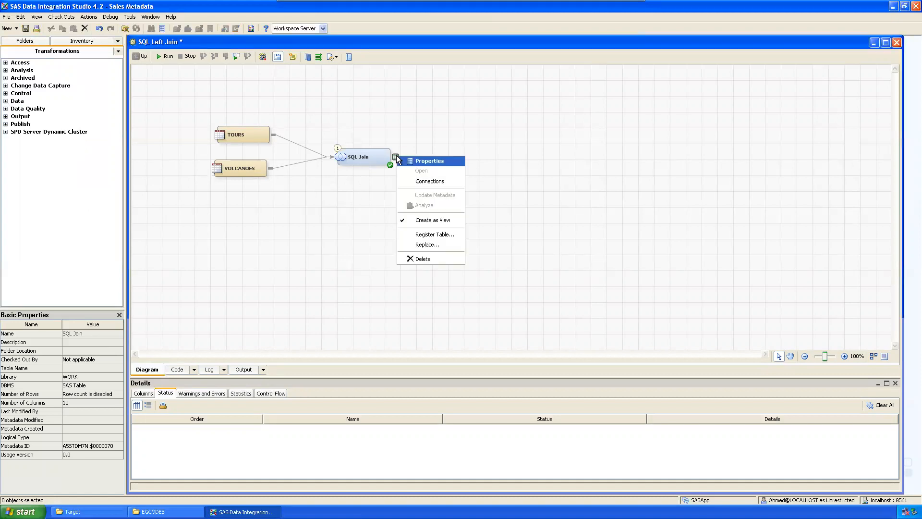
left_click(432, 234)
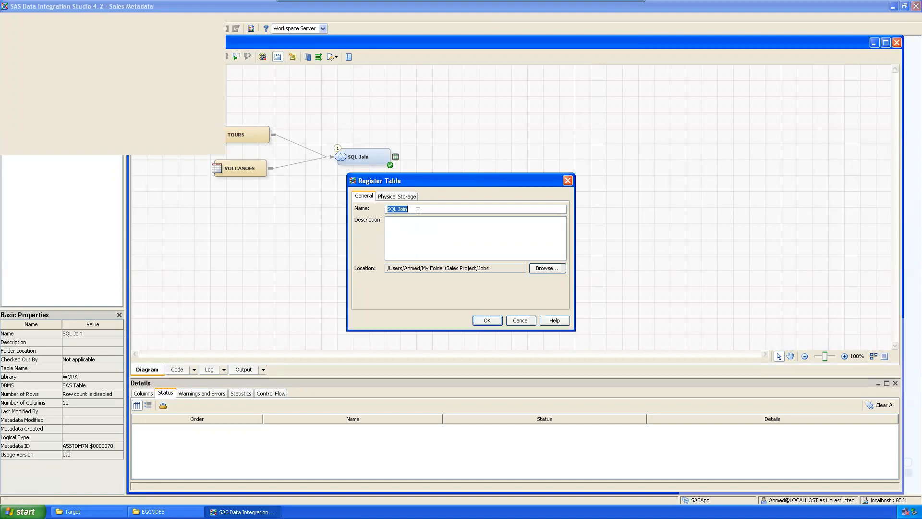
type("Tour_Vol")
Set the new table's physical storage library to Target Library from the Sales Project's Libraries folder.
left_click(401, 197)
left_click(503, 221)
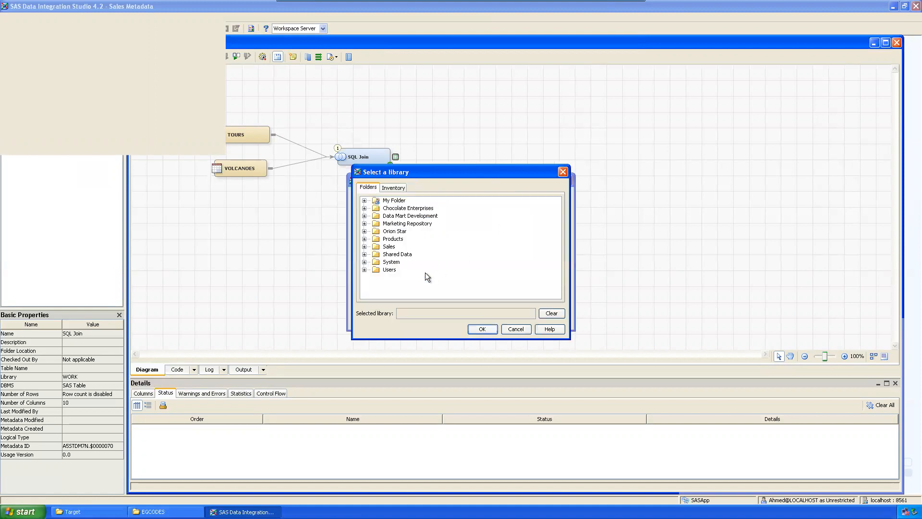
left_click(365, 201)
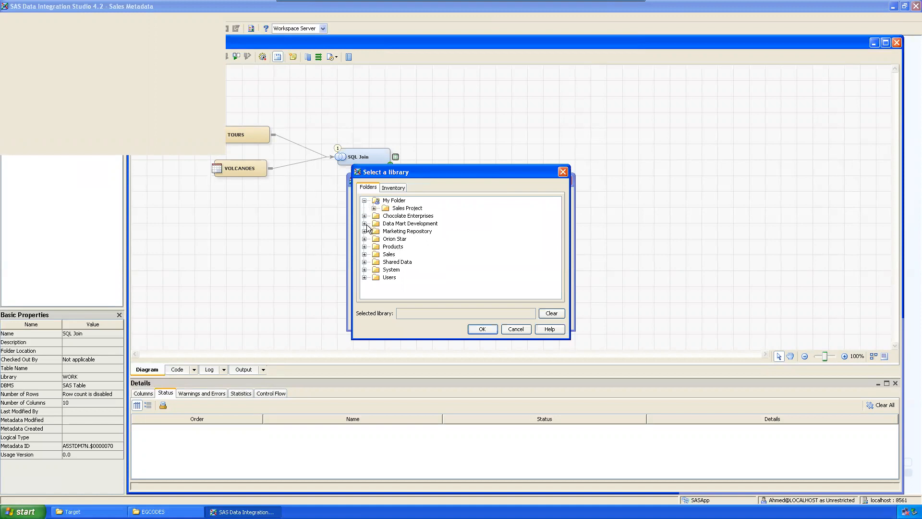
left_click(374, 208)
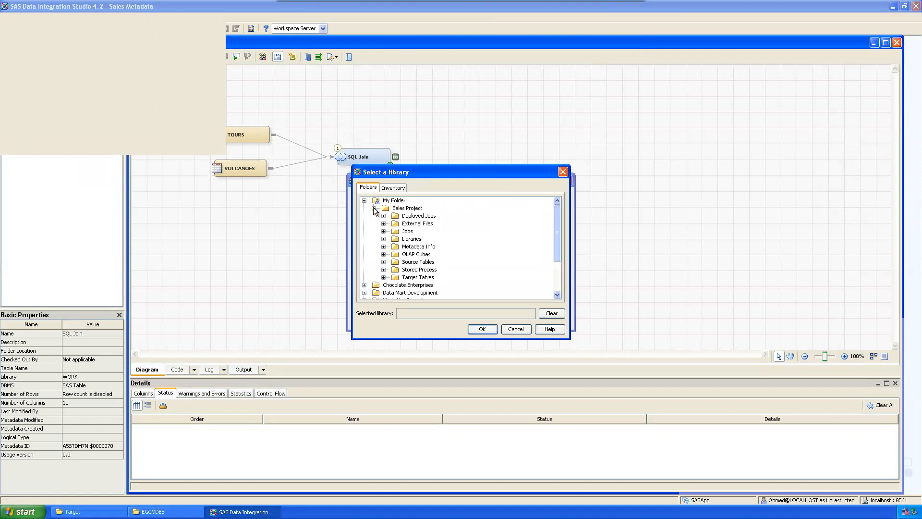
left_click(419, 278)
left_click_drag(437, 177, 541, 182)
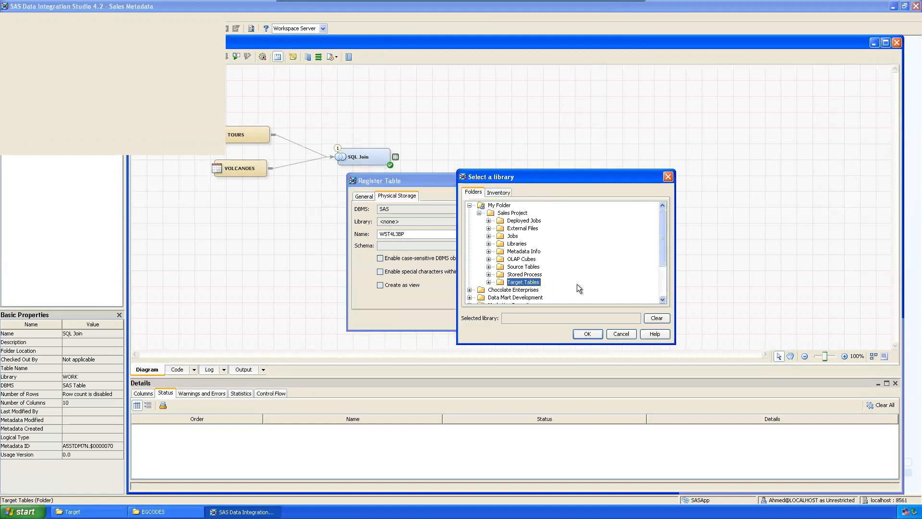
left_click(489, 244)
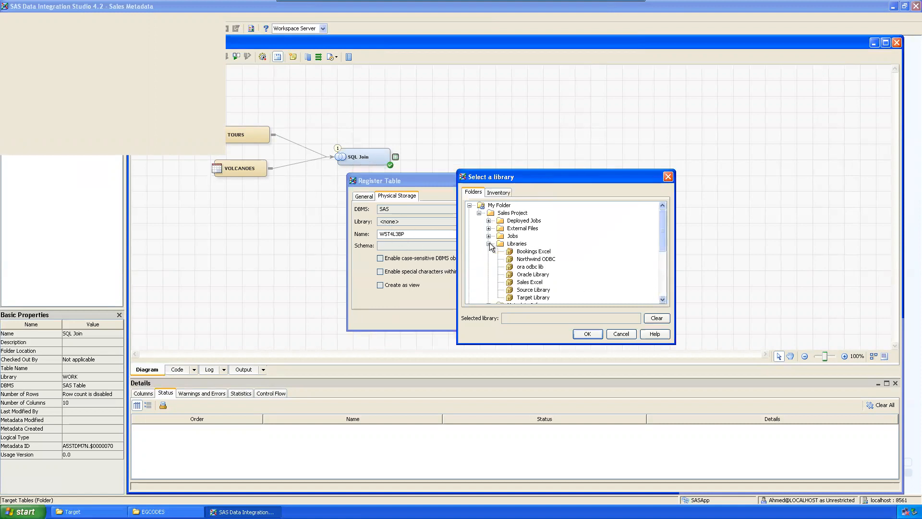
left_click(531, 298)
left_click(587, 333)
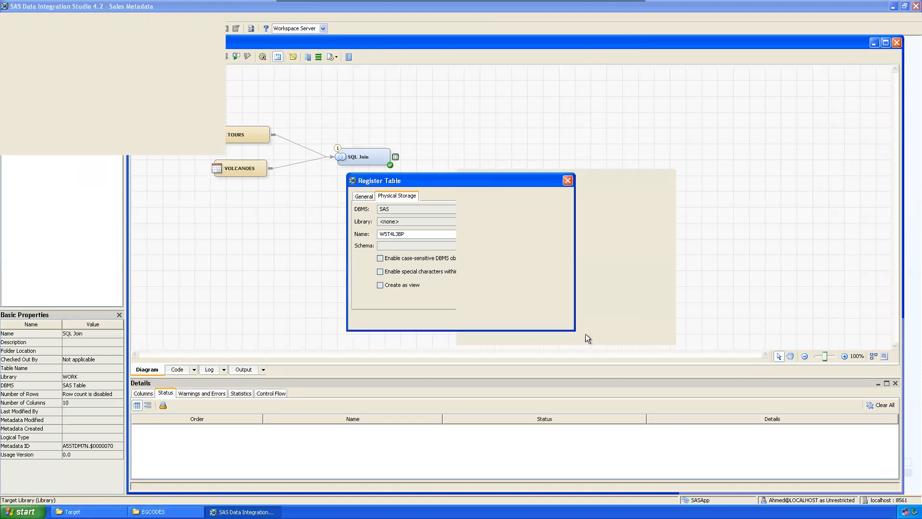
Set the physical table name to Tour_Vol and complete the table registration.
double_click(414, 234)
type("Tour_Vol")
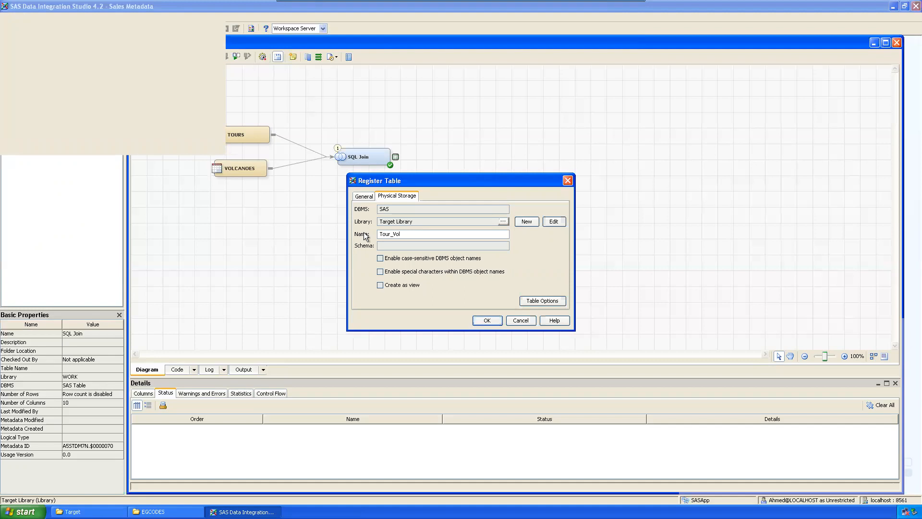
left_click(364, 196)
left_click(398, 196)
left_click(486, 320)
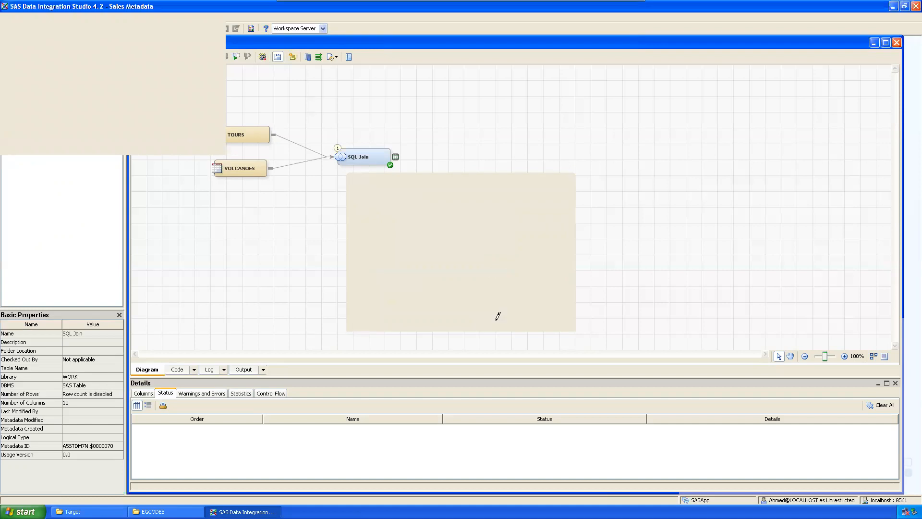
Position Tour_Vol beside the SQL Join, minimize and restore the program window, and align TOURS above VOLCANOES.
left_click(466, 149)
left_click_drag(466, 149, 475, 153)
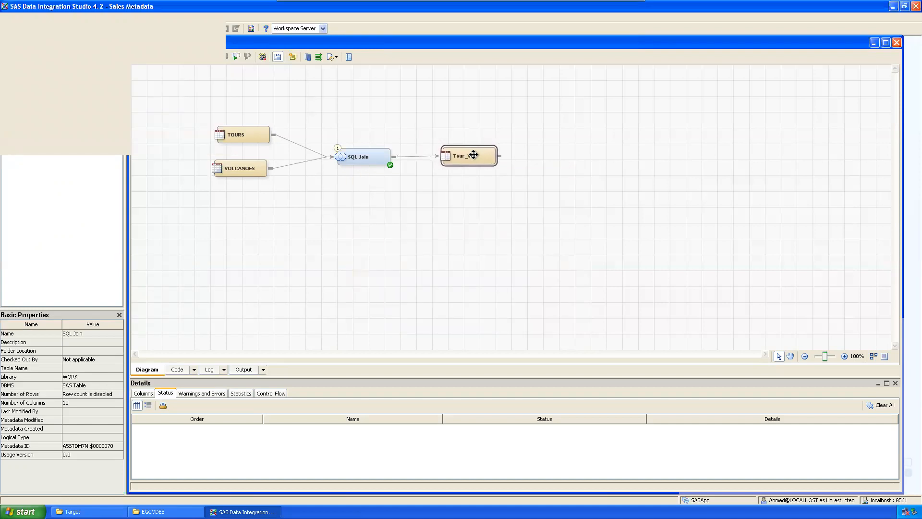
left_click(435, 270)
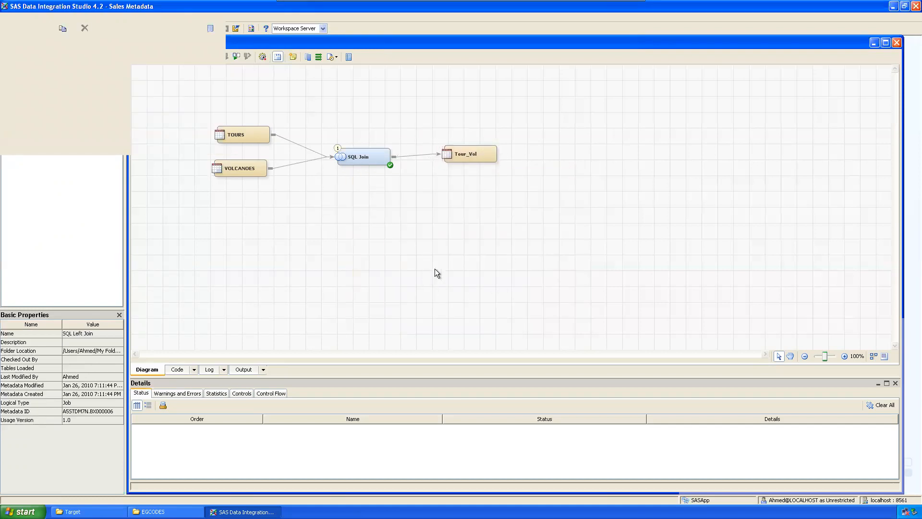
left_click(892, 8)
left_click(242, 511)
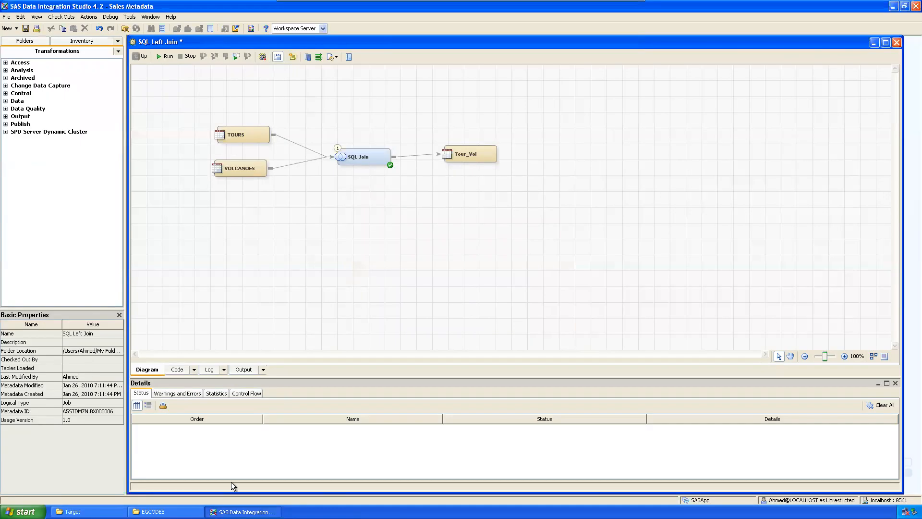
left_click(231, 134)
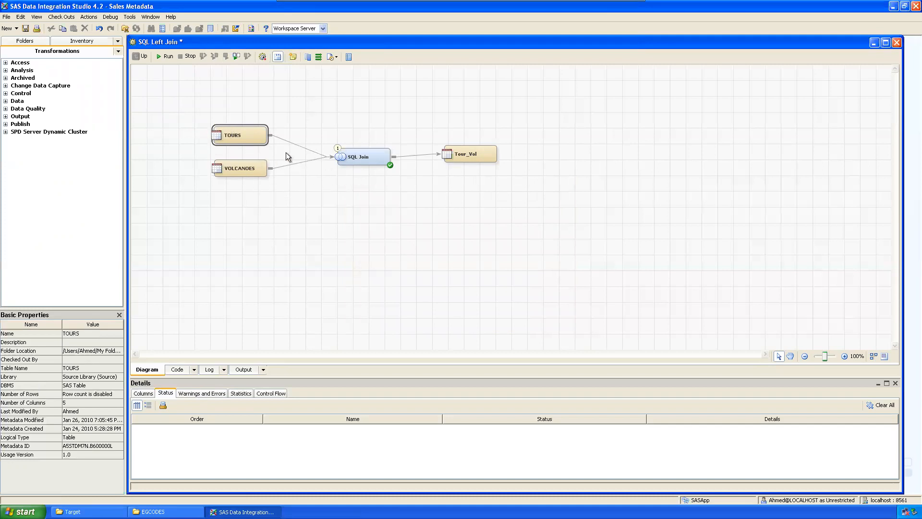
Open the SQL Join, change its join type from Inner to Left, and return to the job diagram.
double_click(365, 155)
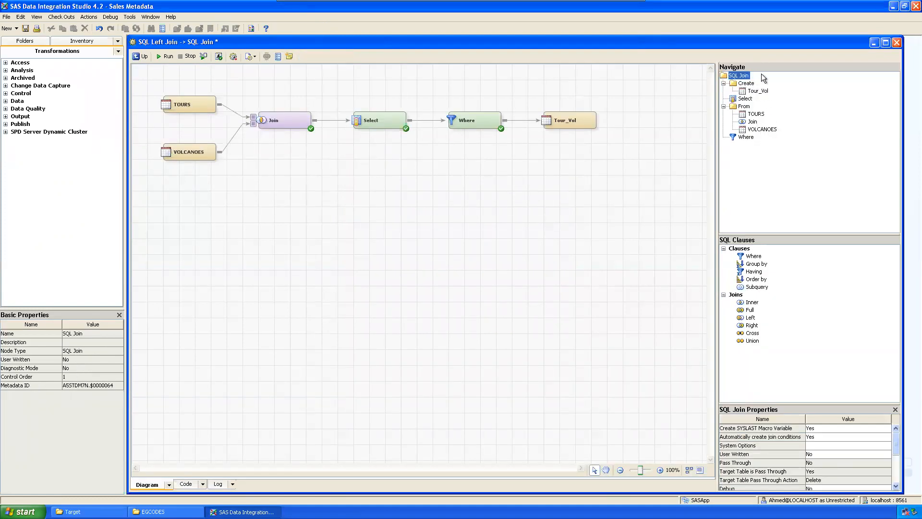
left_click(752, 122)
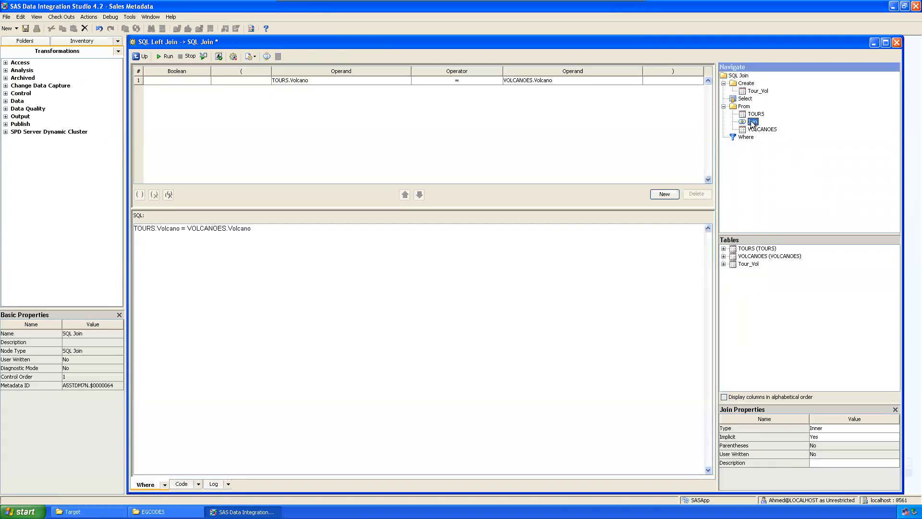
right_click(753, 124)
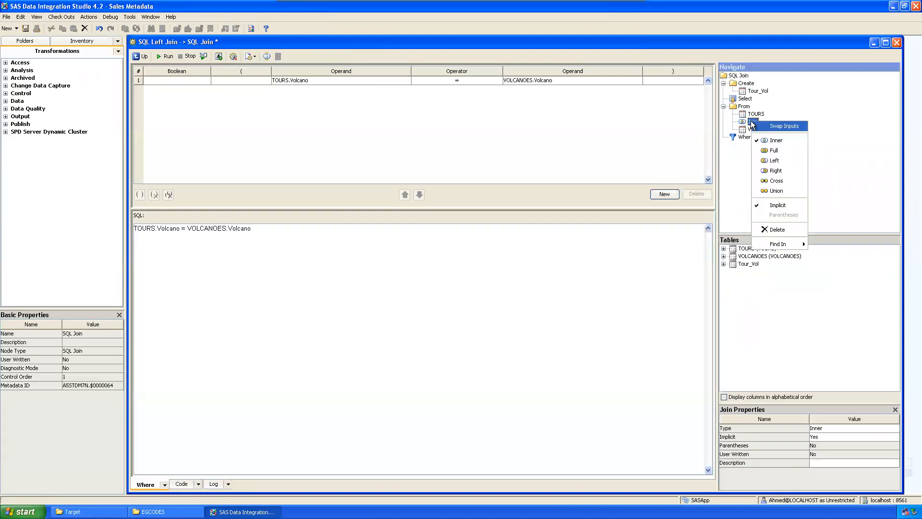
left_click(771, 161)
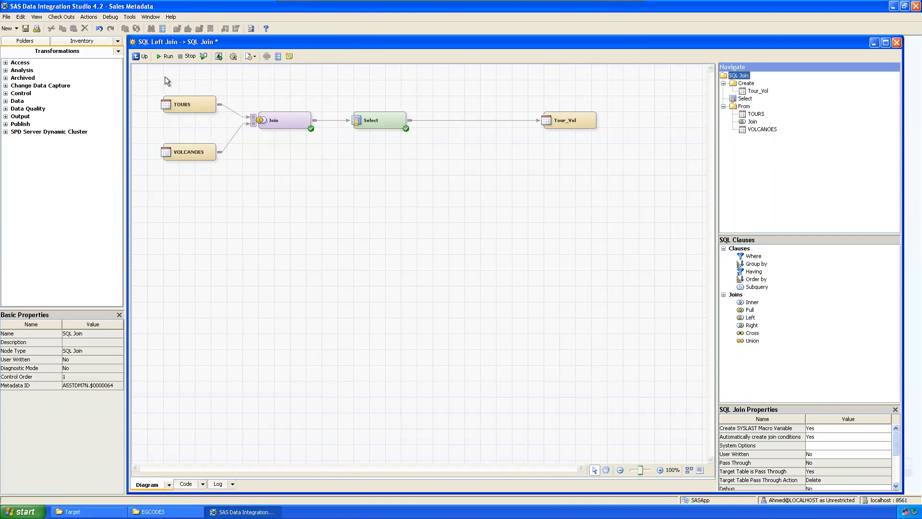
left_click(140, 56)
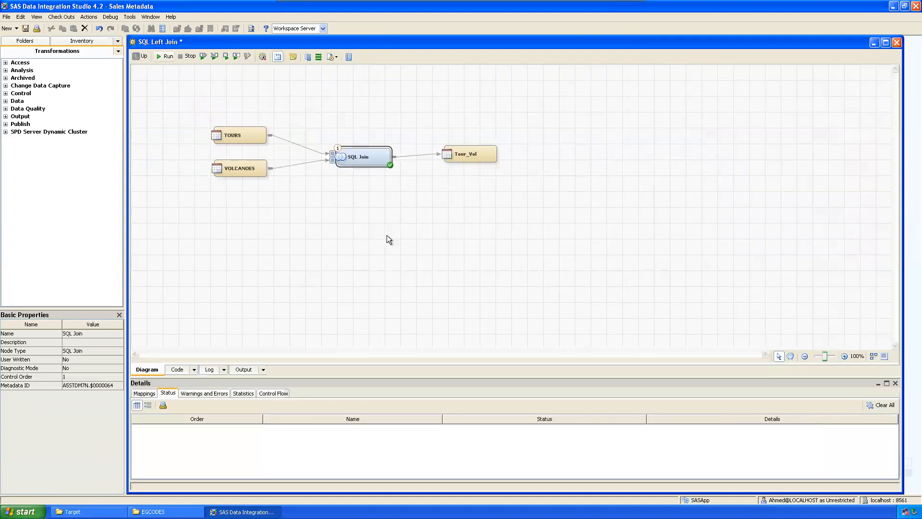
Align the Tour_Vol target table horizontally with the SQL Join node.
left_click_drag(471, 154, 468, 158)
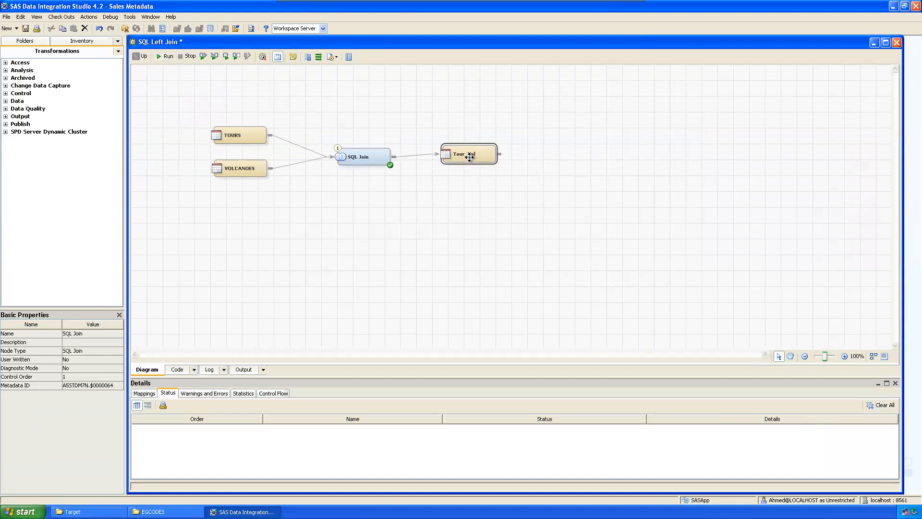
key("Up")
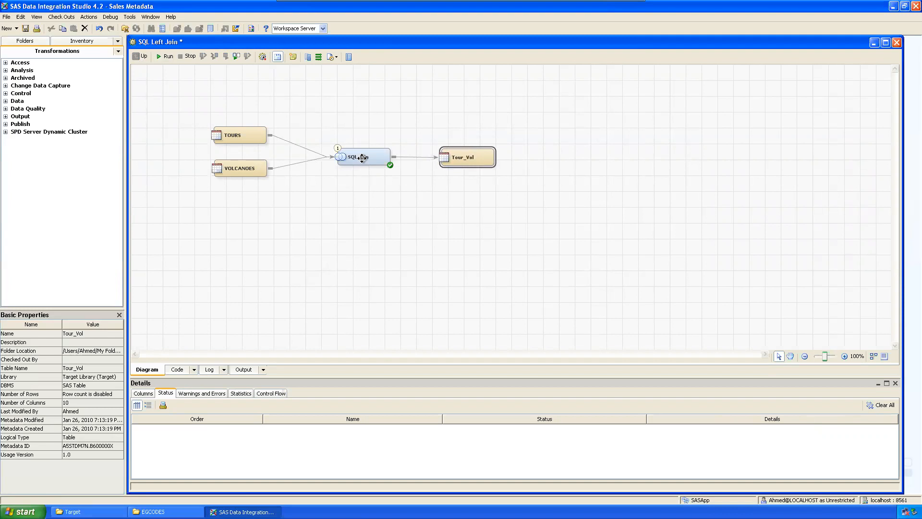
left_click(239, 133)
left_click(243, 165)
left_click(472, 158)
Map the SQL Join's columns and review its options, code, precode and postcode, and status handling properties.
right_click(368, 158)
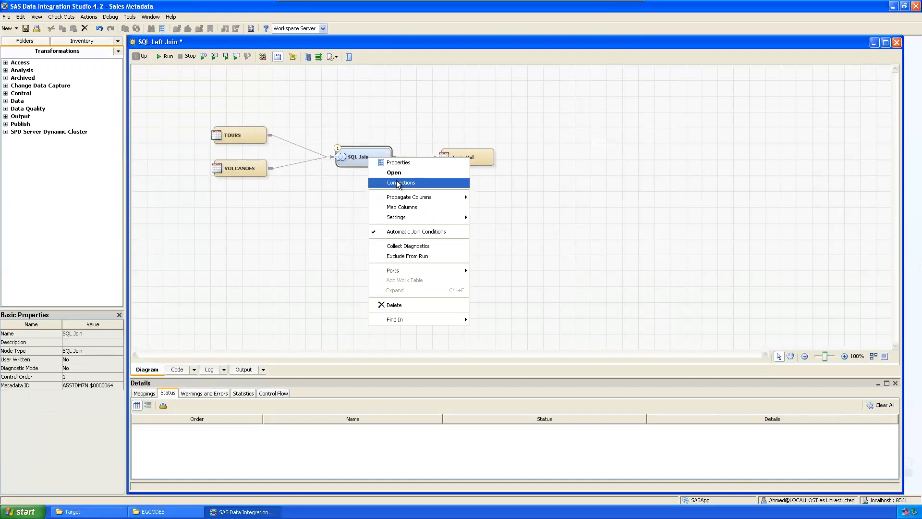
left_click(404, 207)
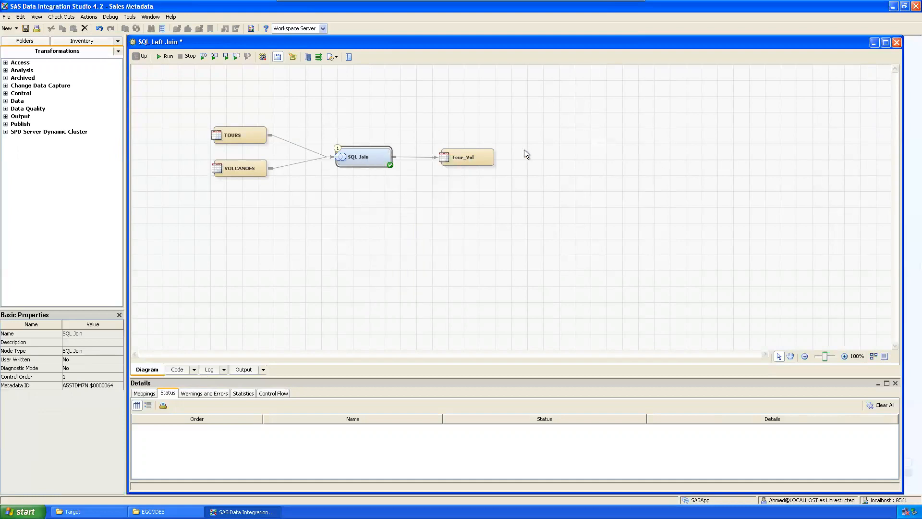
right_click(367, 157)
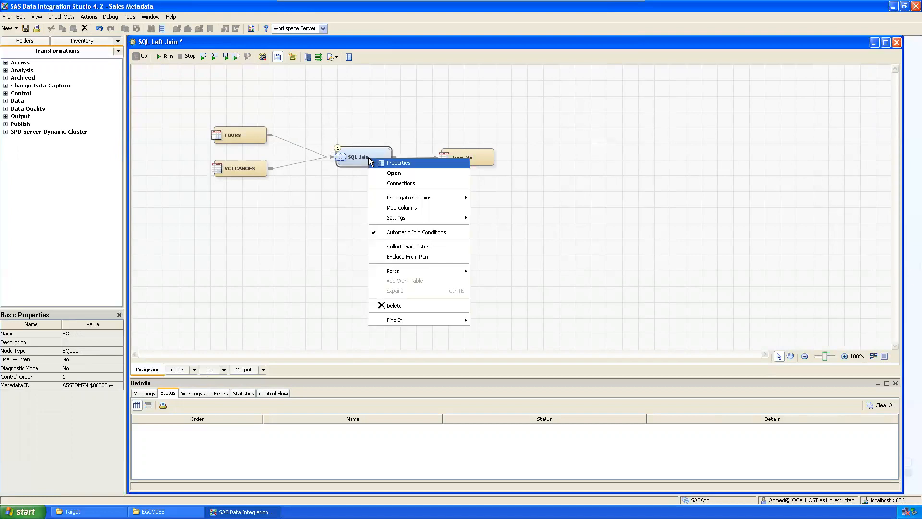
left_click(398, 163)
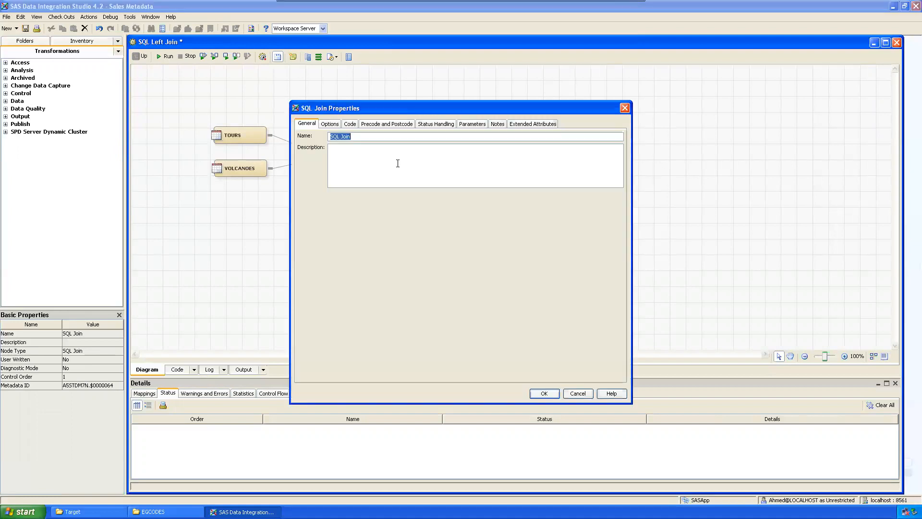
left_click_drag(405, 107, 294, 107)
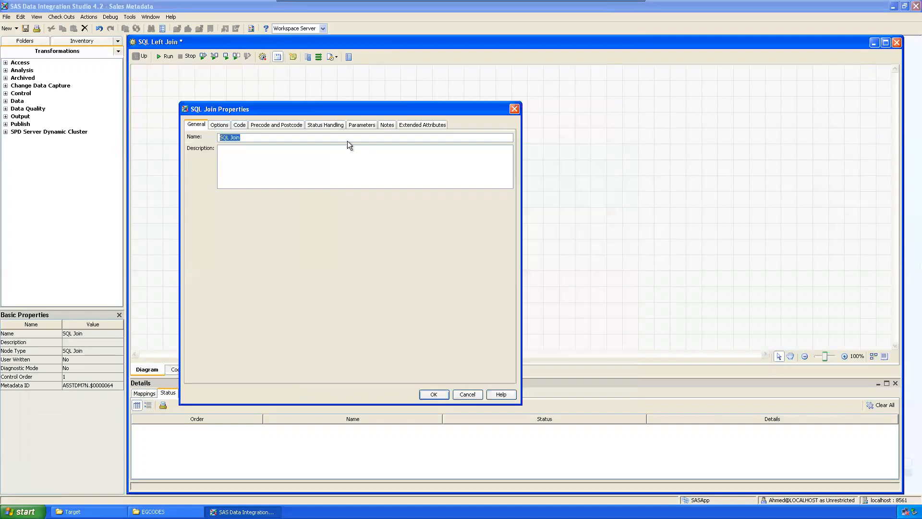
left_click(219, 126)
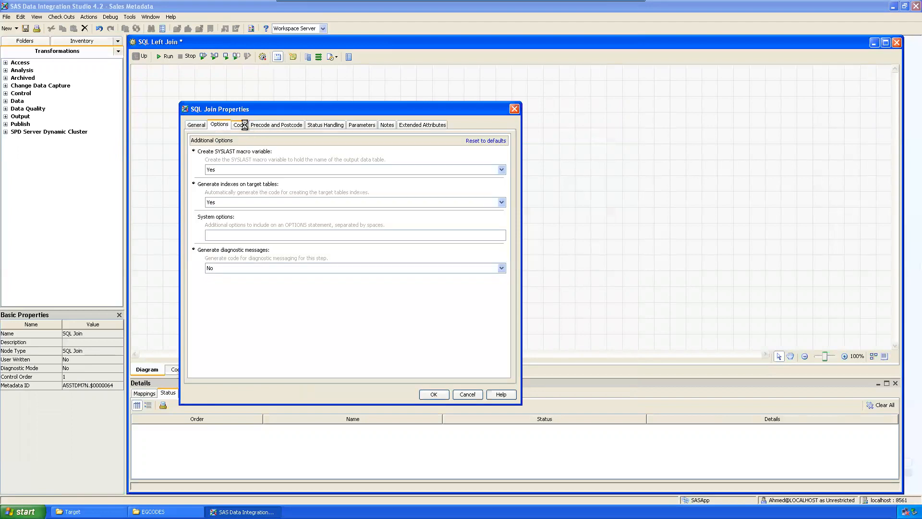
left_click(240, 125)
left_click(275, 125)
left_click(324, 125)
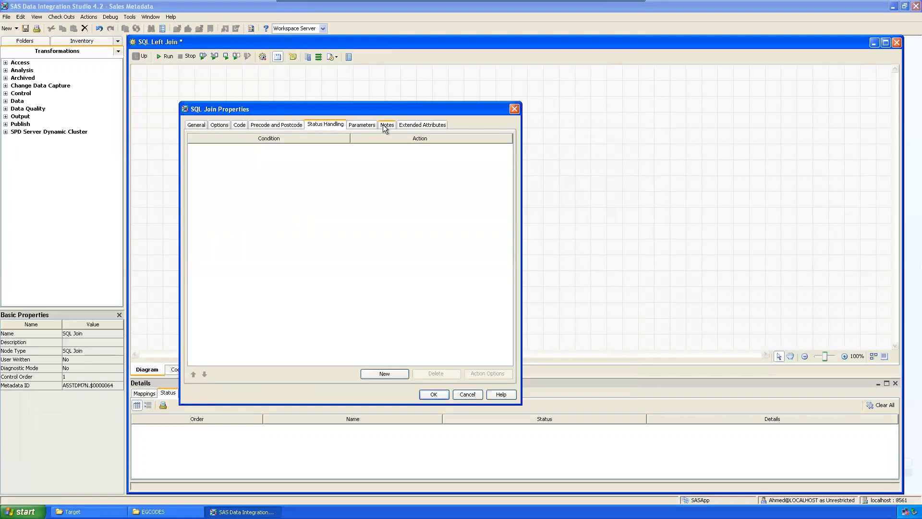
left_click(197, 126)
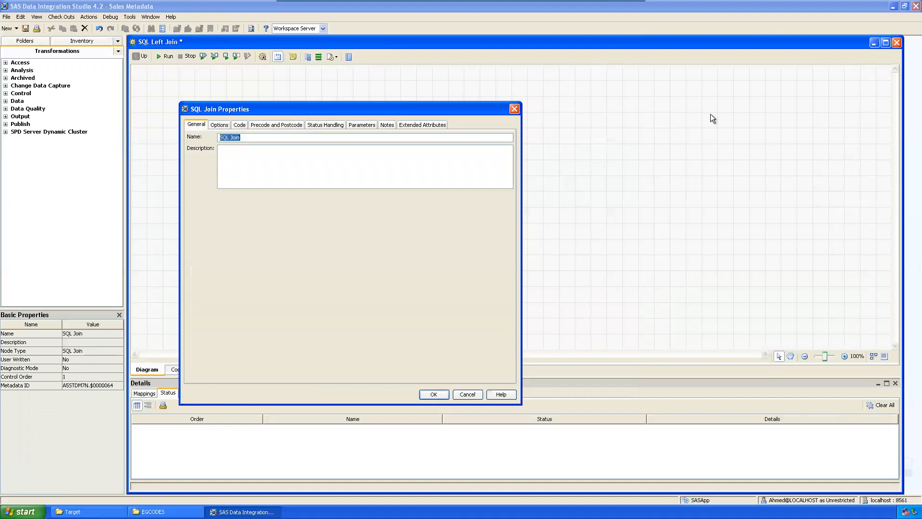
left_click(514, 109)
Inspect the Join and Select elements inside the SQL Join, return to the job diagram and recheck the transformation's properties.
double_click(361, 163)
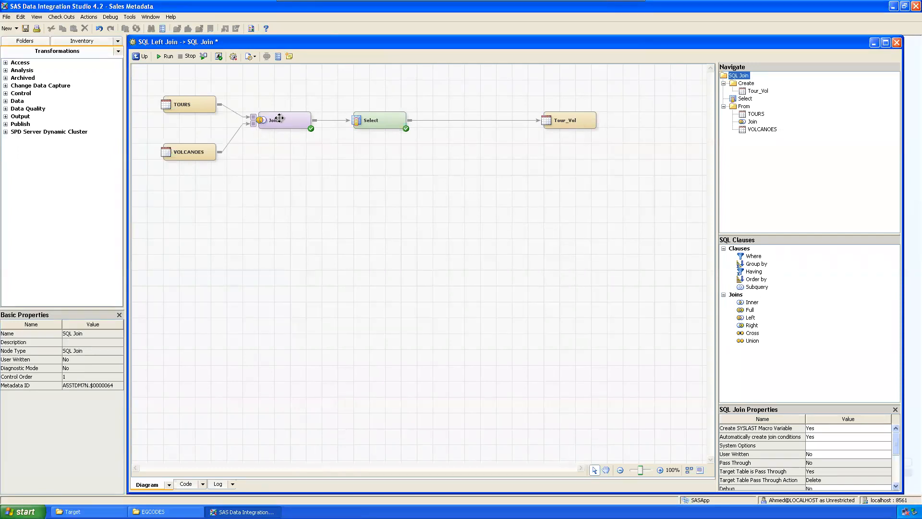
right_click(280, 121)
left_click(373, 122)
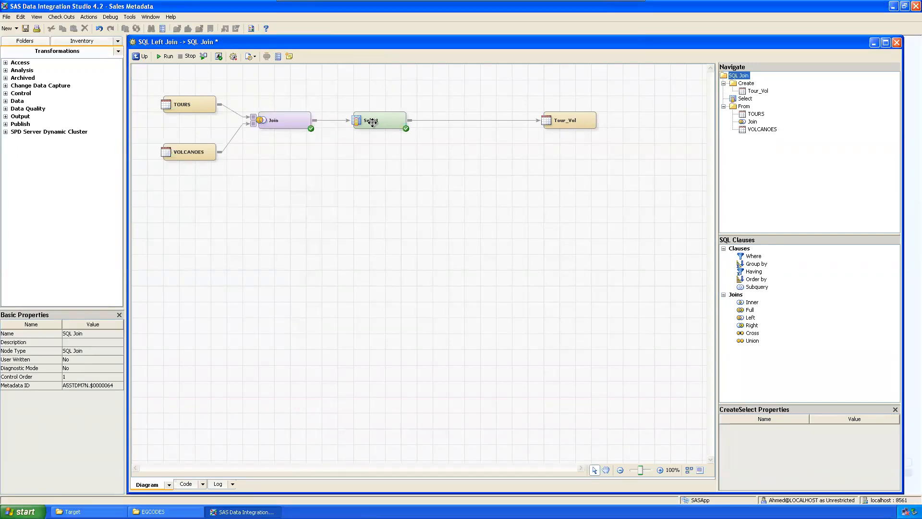
right_click(372, 123)
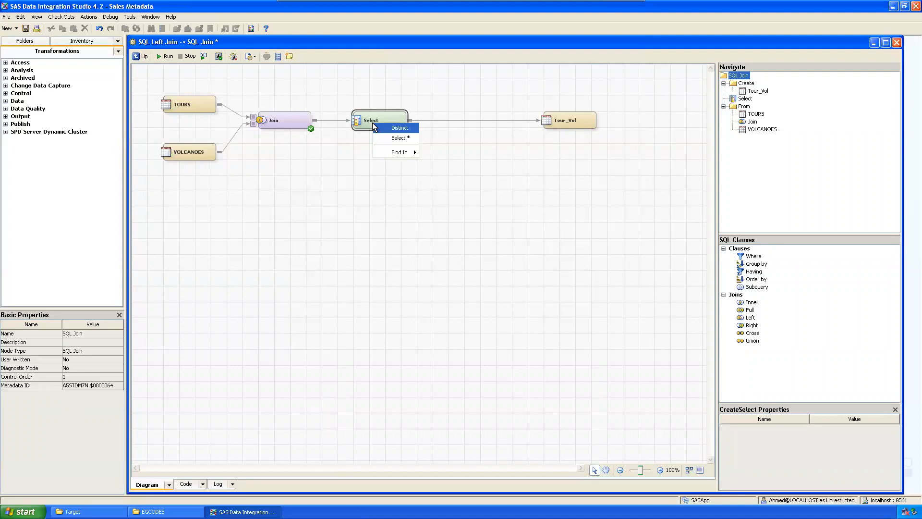
left_click(513, 165)
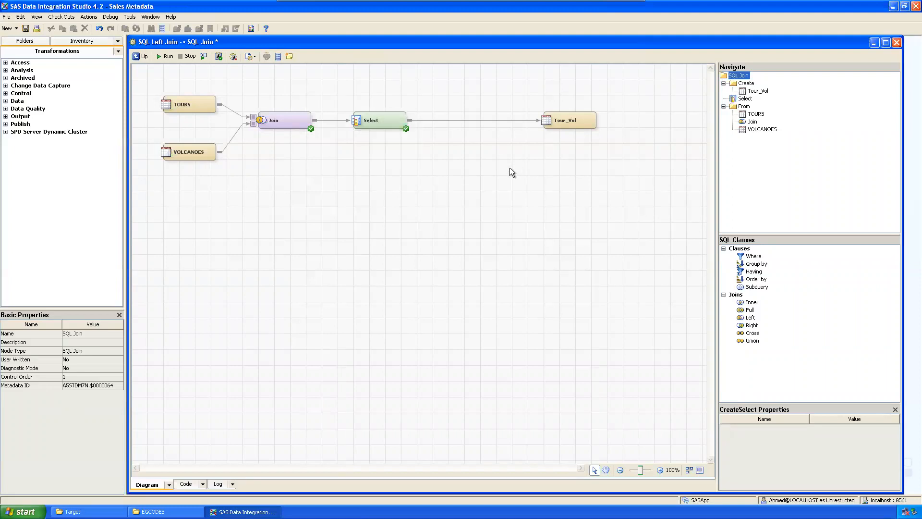
left_click(141, 56)
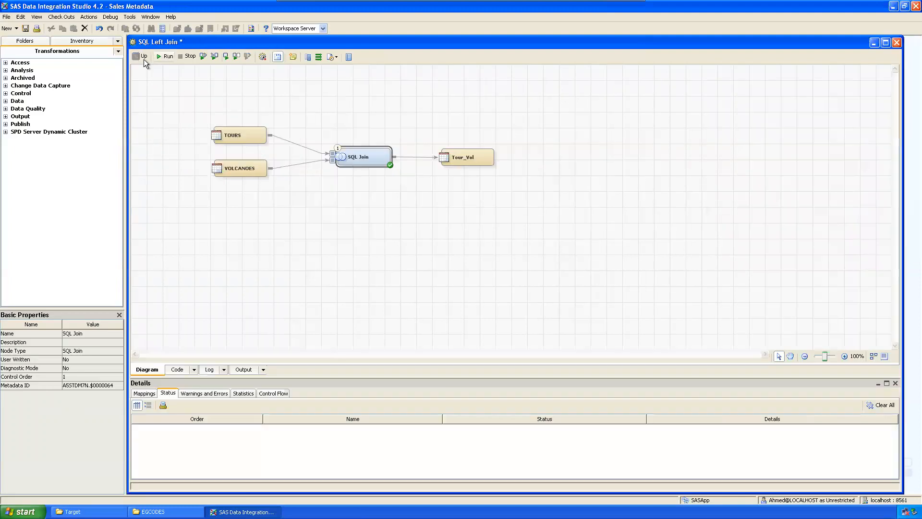
right_click(367, 152)
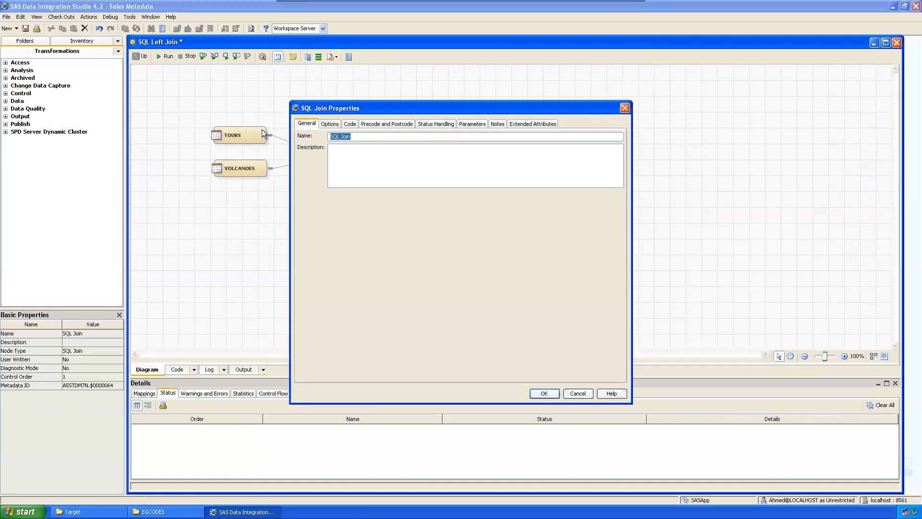
left_click(624, 108)
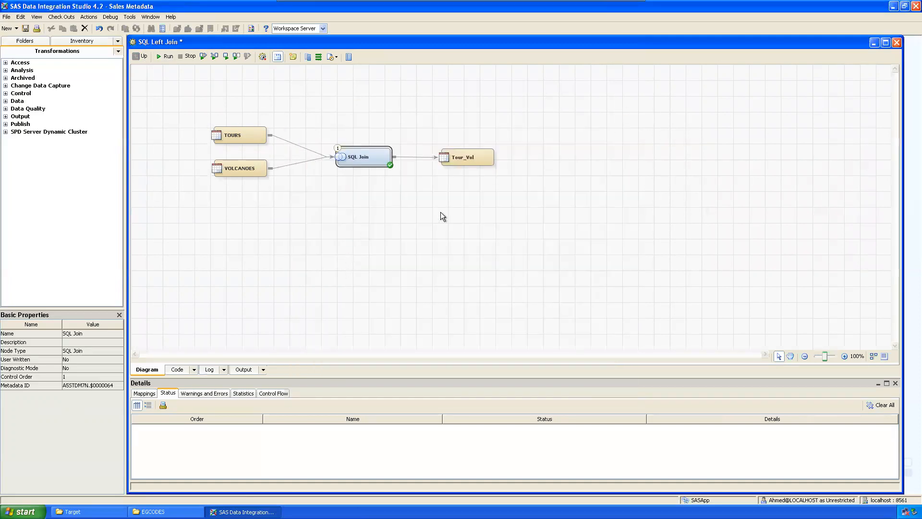
Move the SQL Join node slightly up and realign the Tour_Vol target table with it.
left_click(345, 205)
left_click_drag(365, 157, 366, 154)
left_click_drag(473, 160, 469, 156)
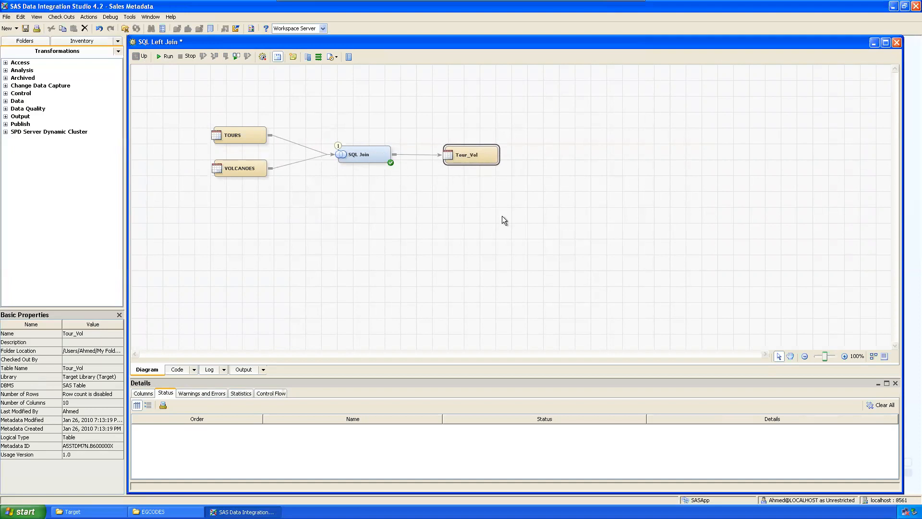
Run the SQL Left Join job and check the status of Precode, SQL Join, Postcode and the whole job.
left_click(165, 97)
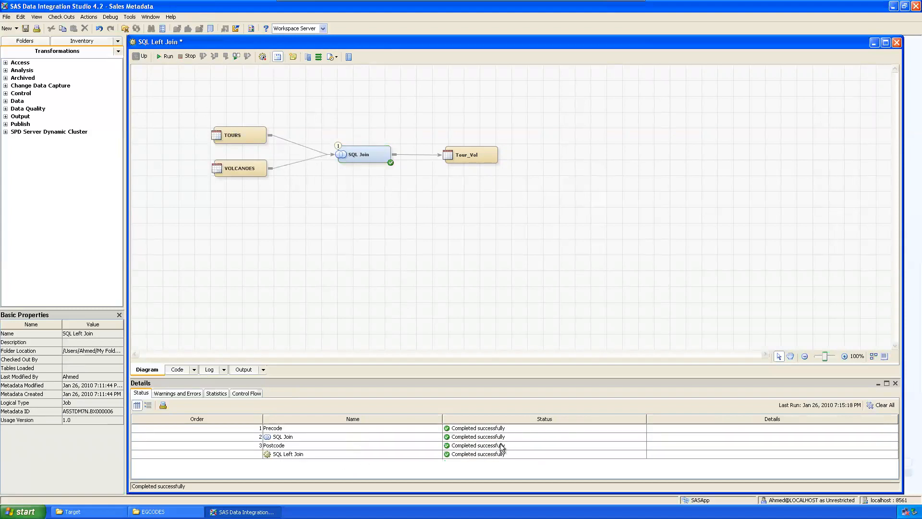
left_click(494, 427)
left_click(496, 437)
left_click(497, 445)
left_click(497, 454)
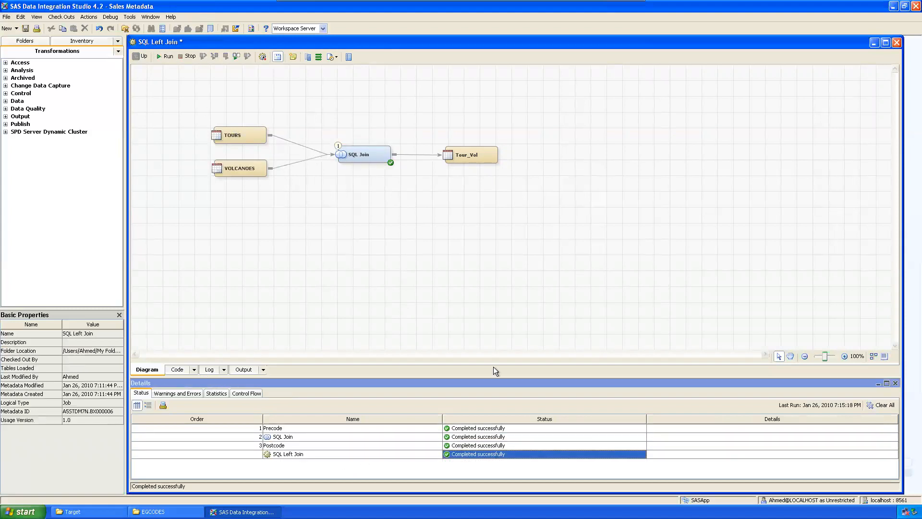
left_click(579, 277)
Examine the generated SAS code of the SQL Left Join job, including its header listing source and target tables.
left_click(175, 369)
scroll(266, 260, "down", 10)
scroll(267, 260, "down", 12)
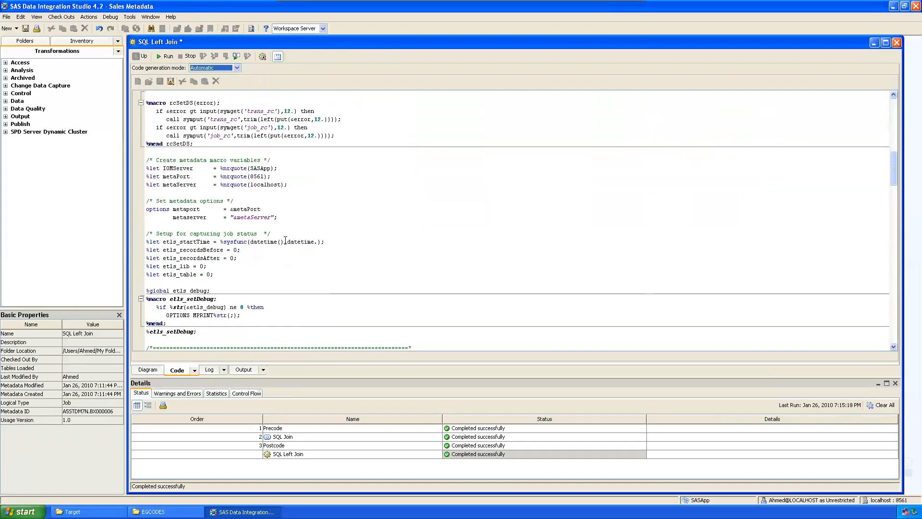
scroll(287, 244, "down", 4)
left_click_drag(893, 223, 889, 105)
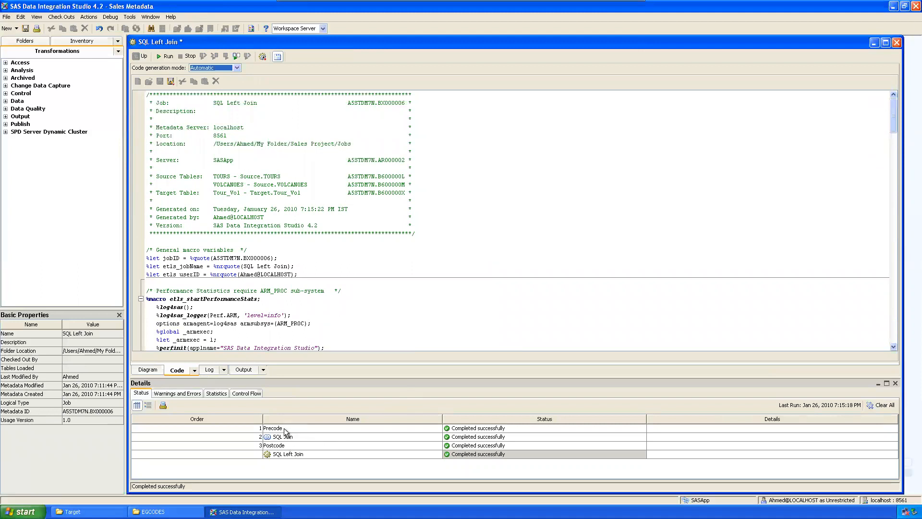
left_click(544, 213)
mouse_move(892, 109)
left_mouse_down()
mouse_move(891, 322)
mouse_move(894, 103)
left_mouse_up()
View the code generation modes available for the job, keeping Automatic selected.
left_click(237, 69)
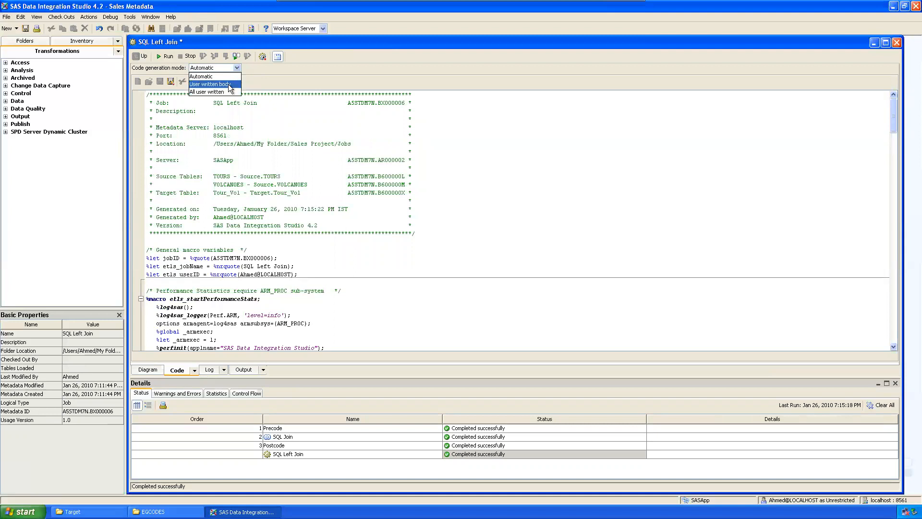
left_click(574, 197)
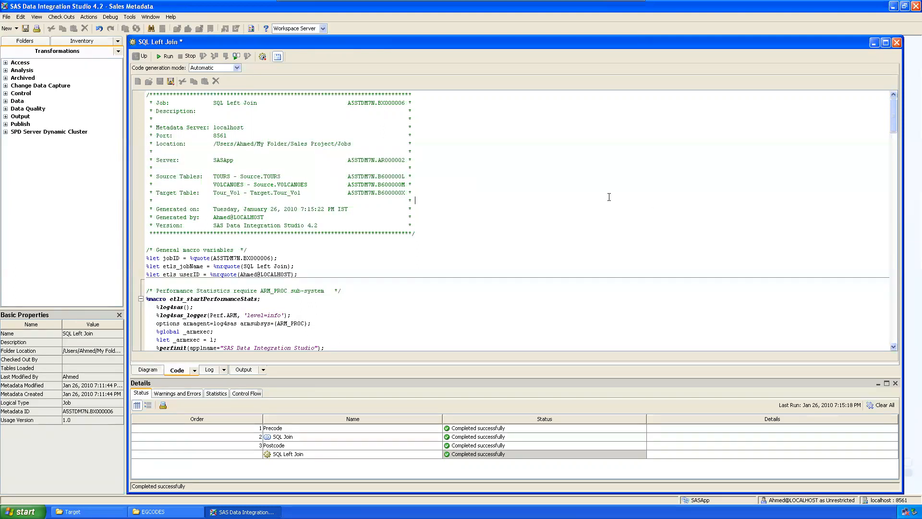
left_click(239, 68)
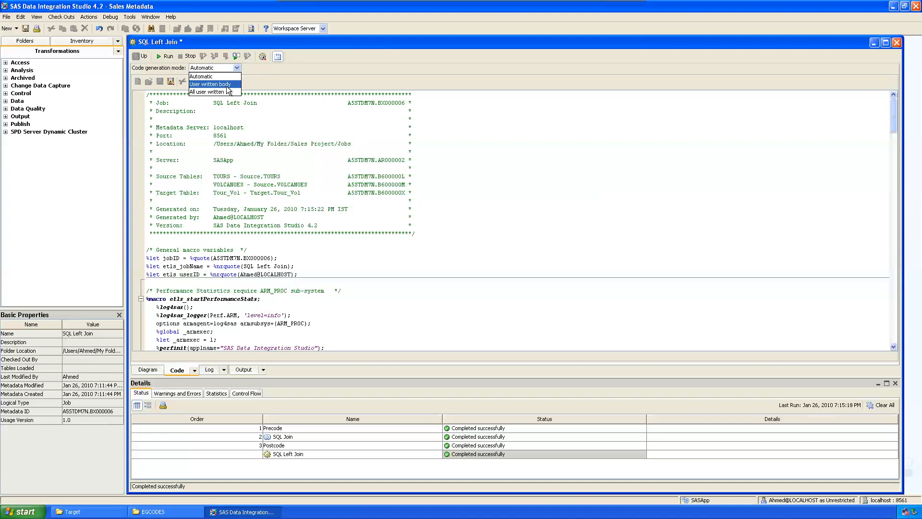
left_click(579, 229)
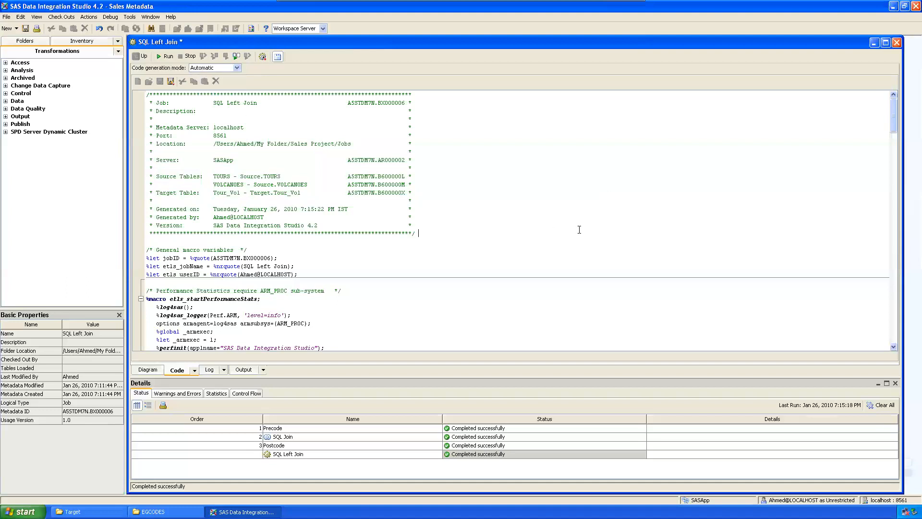
Return to the job diagram, save the SQL Left Join job and close it.
left_click(144, 368)
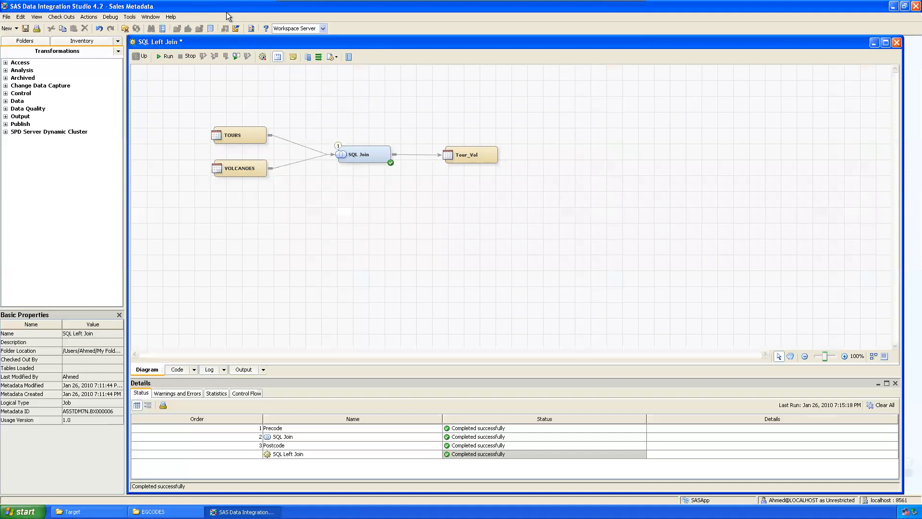
left_click(25, 27)
left_click(896, 42)
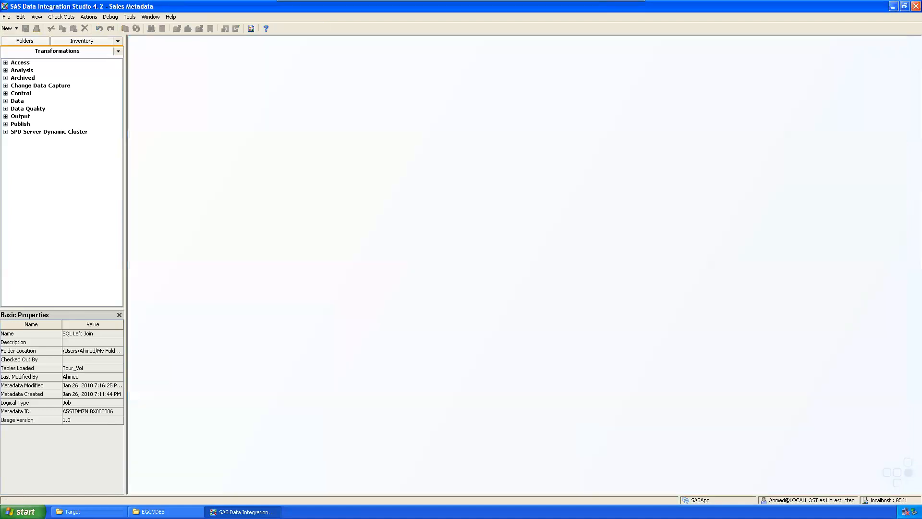
Switch to the S:\Target folder window, check for the tour_vol data set and minimize the window.
left_click(89, 511)
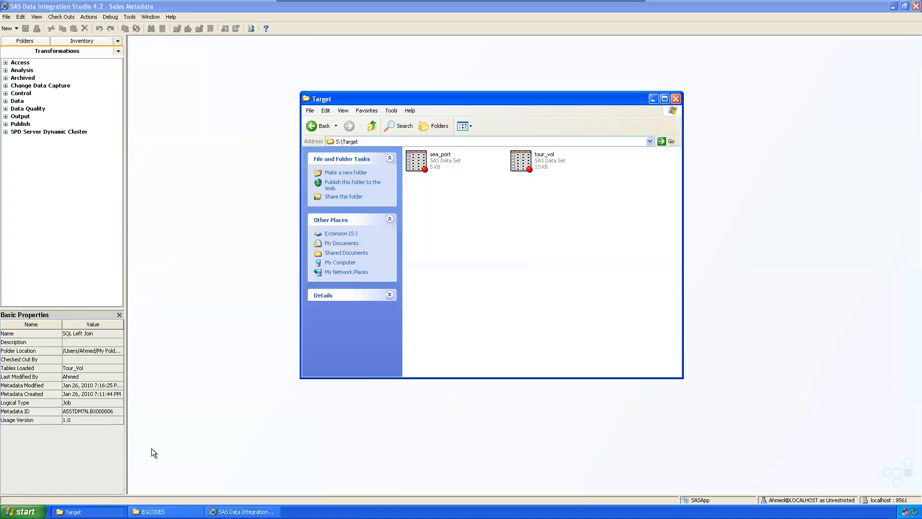
left_click(553, 165)
left_click(653, 99)
Browse the project folder tree and look for the Tour_Vol table under Target Tables.
left_click(16, 40)
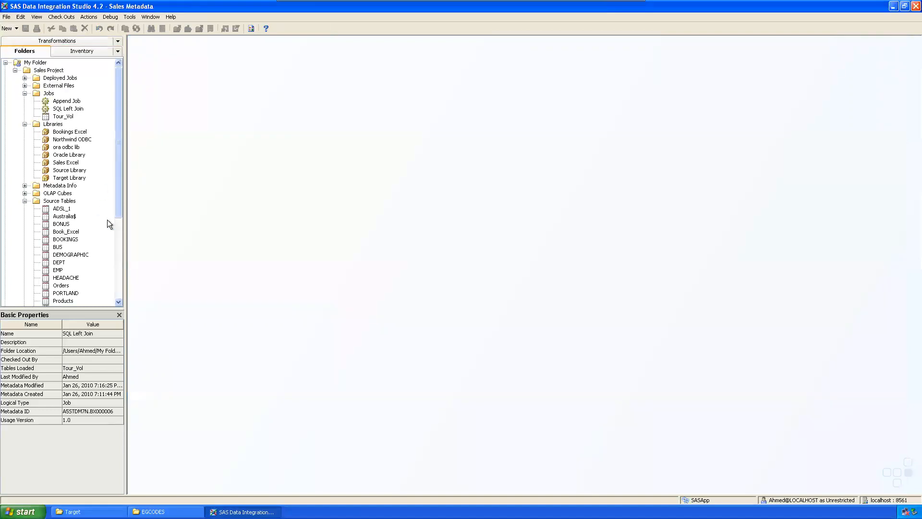
scroll(108, 220, "down", 6)
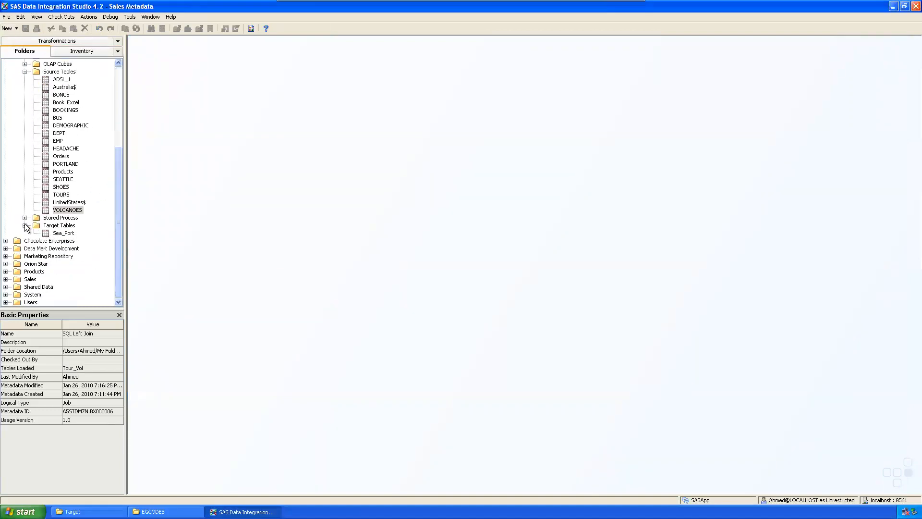
left_click(25, 225)
left_click(25, 225)
left_click(25, 234)
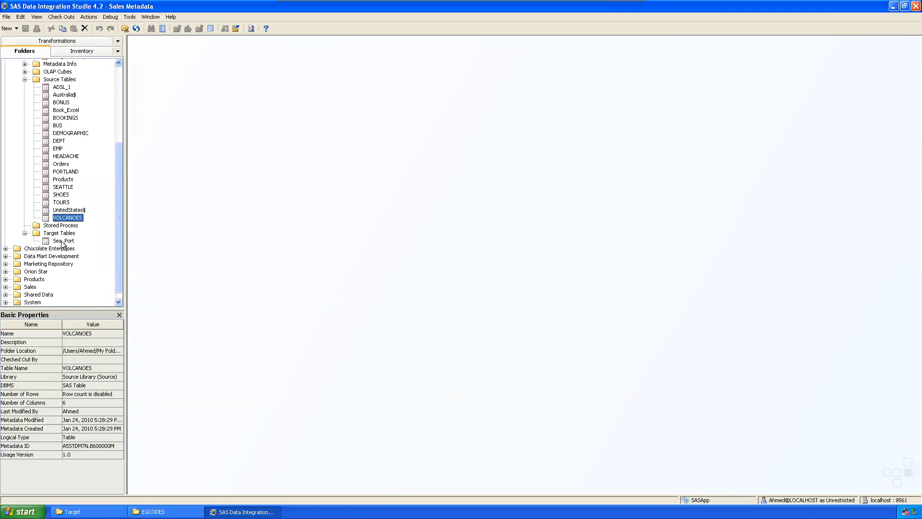
scroll(118, 237, "down", 1)
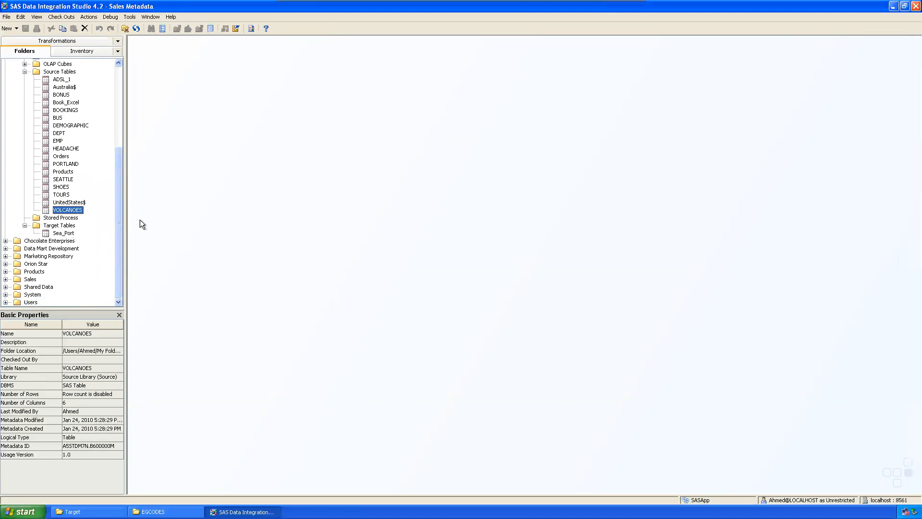
Move the Tour_Vol table from the Jobs folder to the Target Tables folder of Sales Project.
left_click_drag(71, 309, 96, 381)
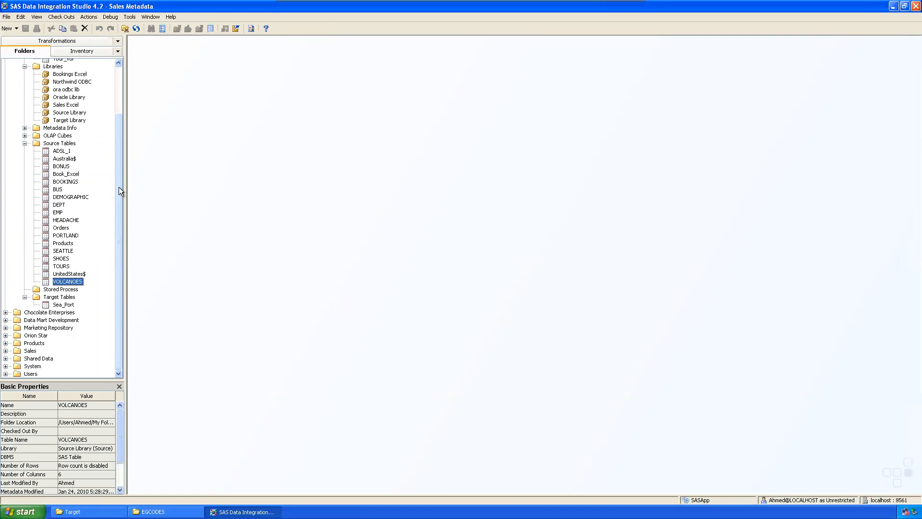
left_click_drag(118, 187, 128, 151)
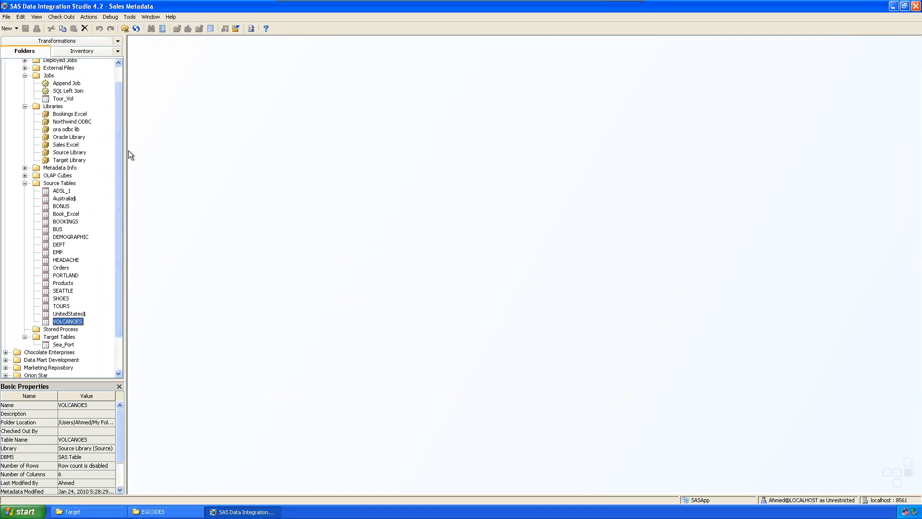
left_click(63, 99)
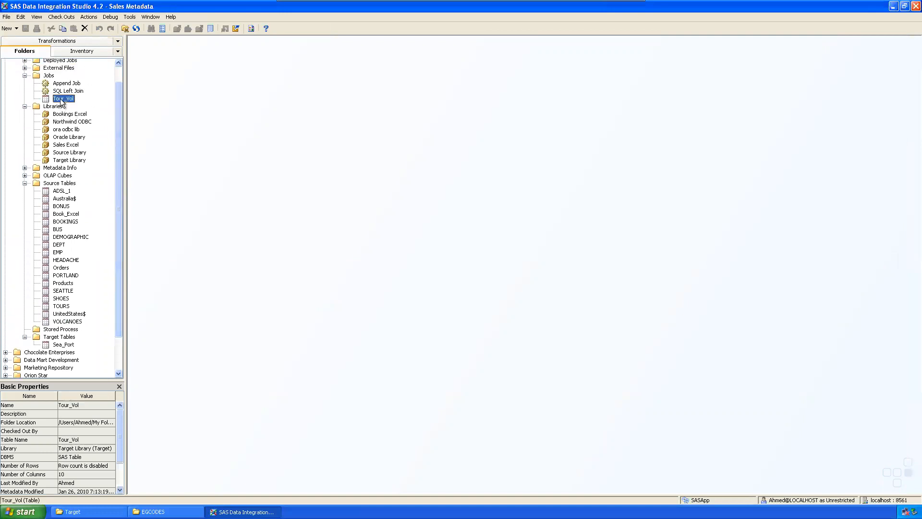
right_click(61, 99)
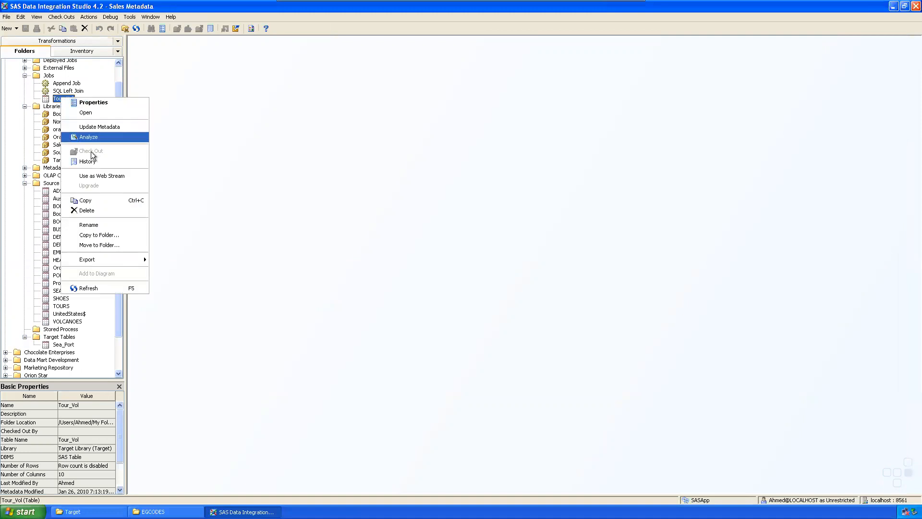
left_click(99, 244)
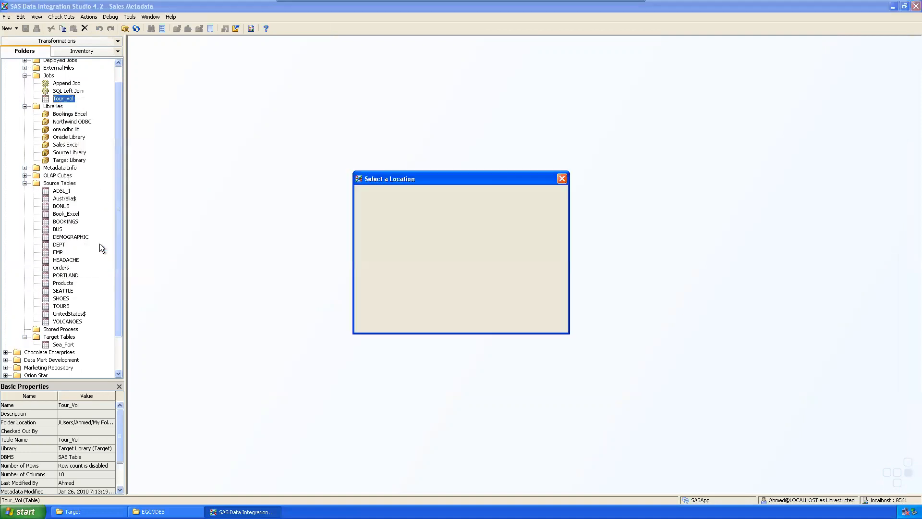
double_click(387, 211)
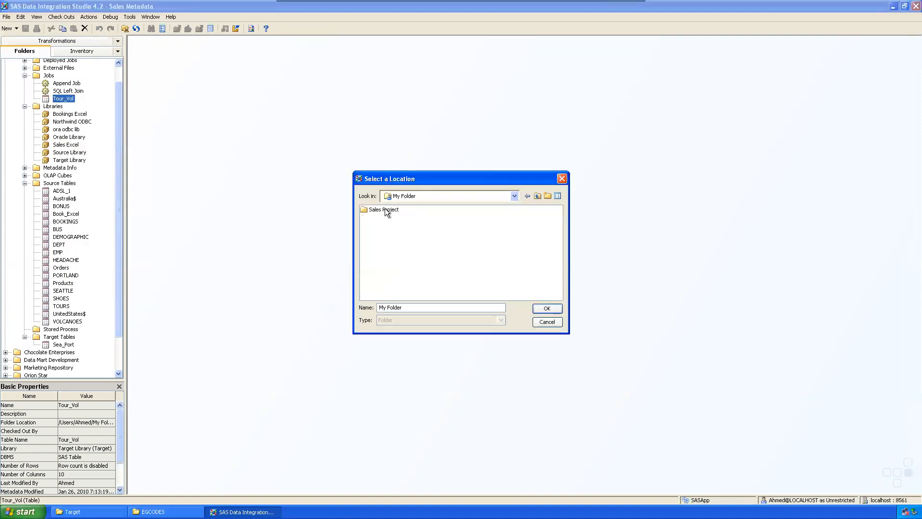
left_click(393, 209)
double_click(393, 209)
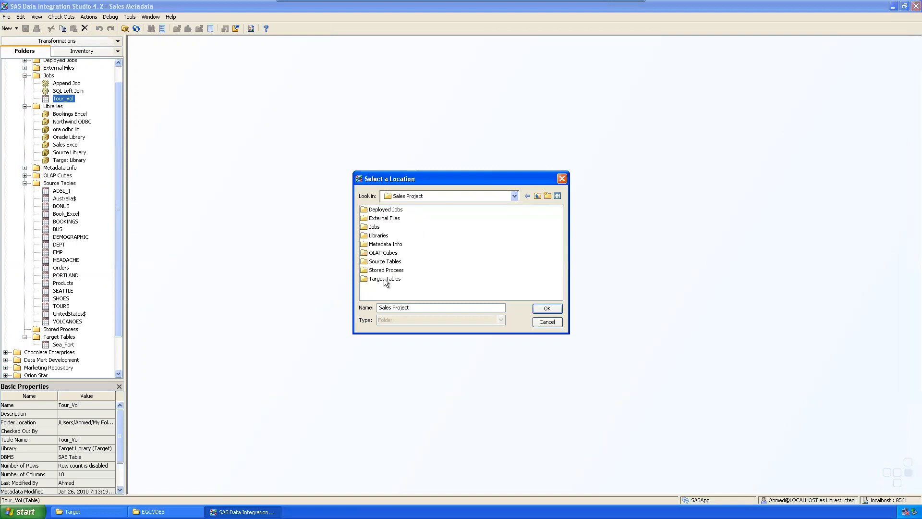
left_click(384, 278)
left_click(547, 309)
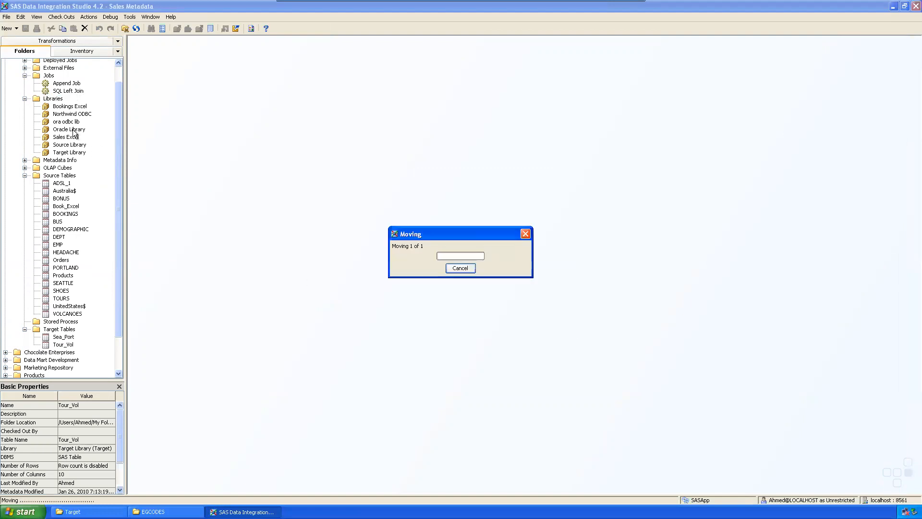
Open the Tour_Vol table's data, widen the viewer to show all columns and examine the Kilimanjaro row.
right_click(65, 346)
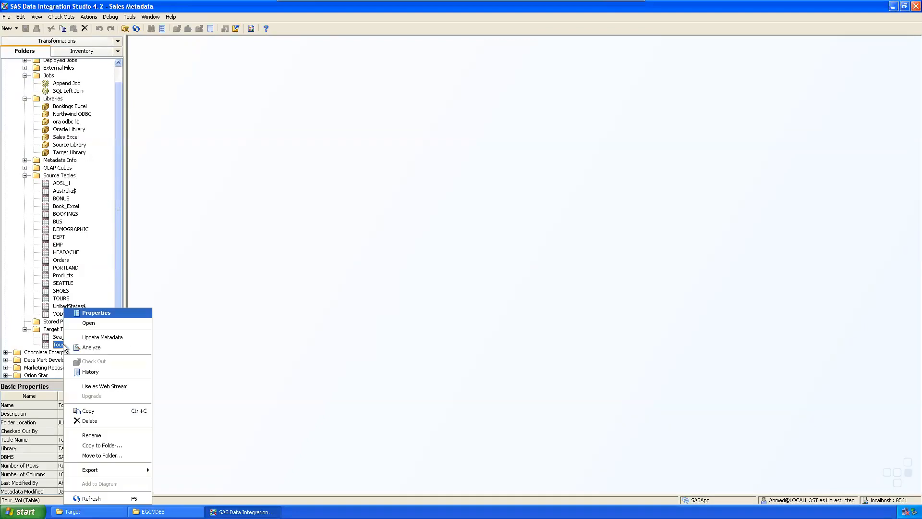
left_click(99, 323)
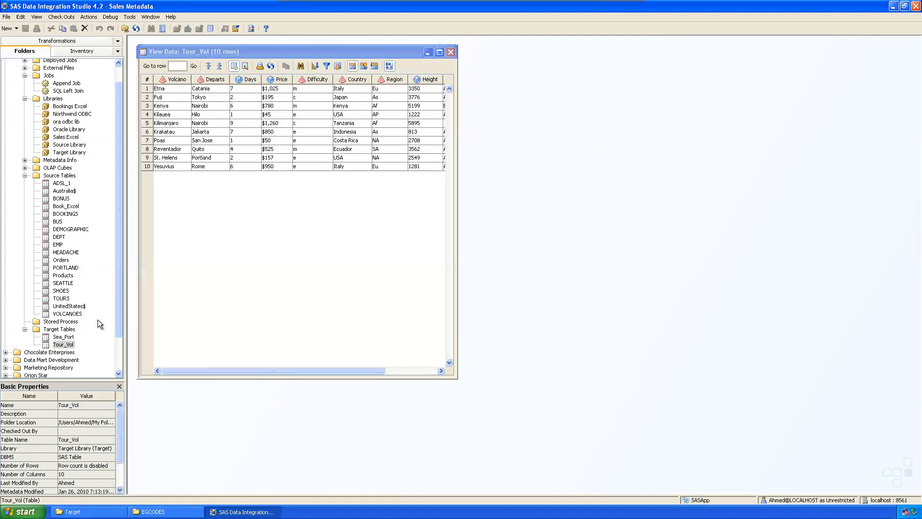
left_click_drag(454, 223, 692, 219)
left_click_drag(174, 83, 175, 93)
left_click(175, 99)
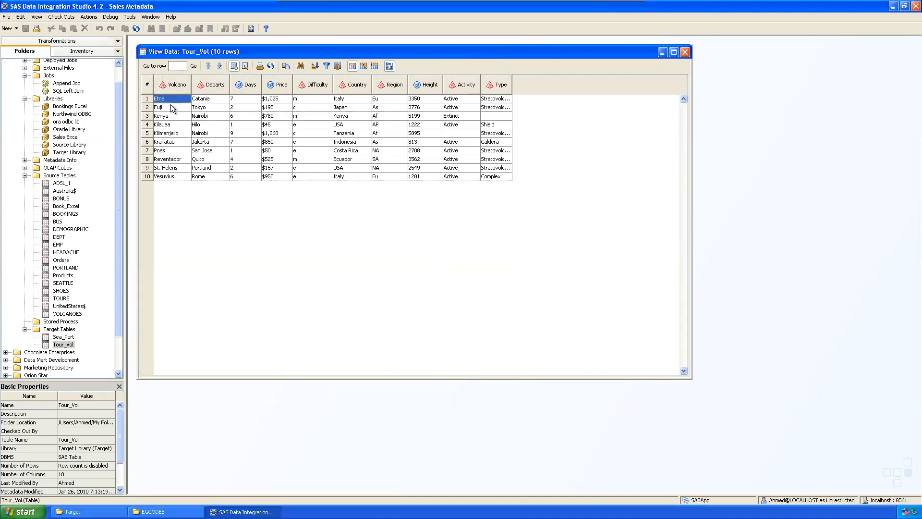
left_click(179, 134)
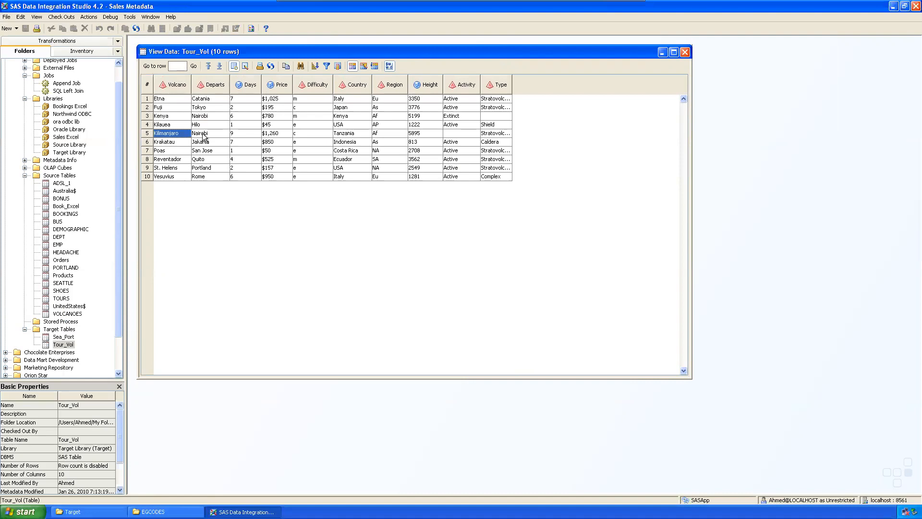
left_click(354, 134)
left_click(399, 134)
left_click(424, 134)
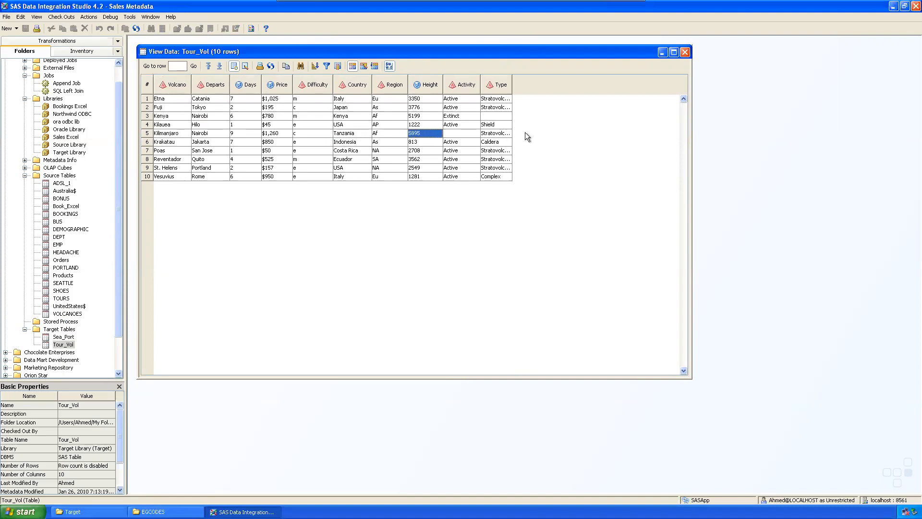
Sort the Tour_Vol rows by Type and back by Volcano, widening the Type column, and close the data viewer.
left_click(509, 82)
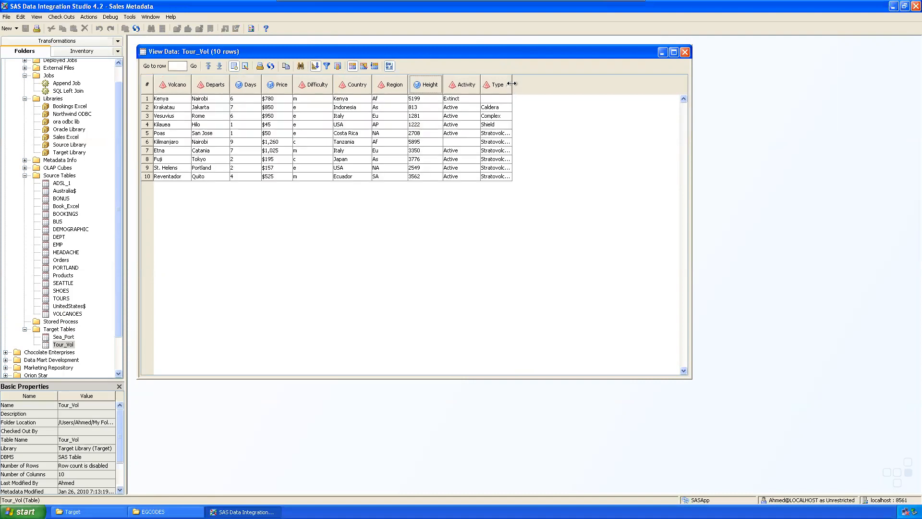
left_click(180, 91)
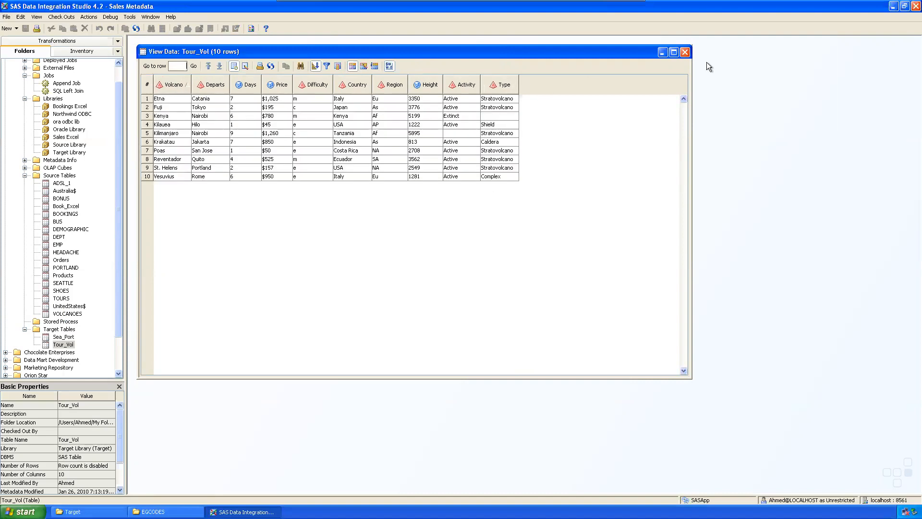
left_click(685, 52)
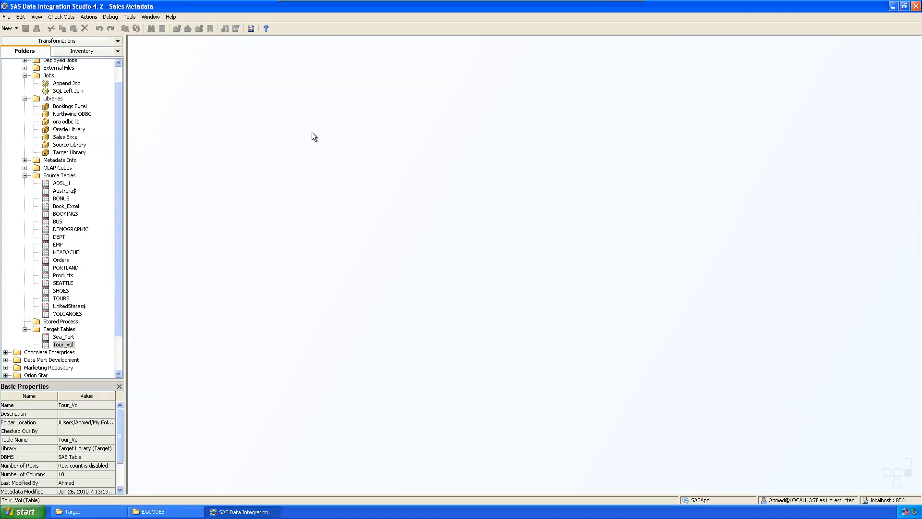
Collapse the Source Tables folder, switch to the Word task document and read the Table Loader for Expressions and Creating Reports entries.
left_click(24, 175)
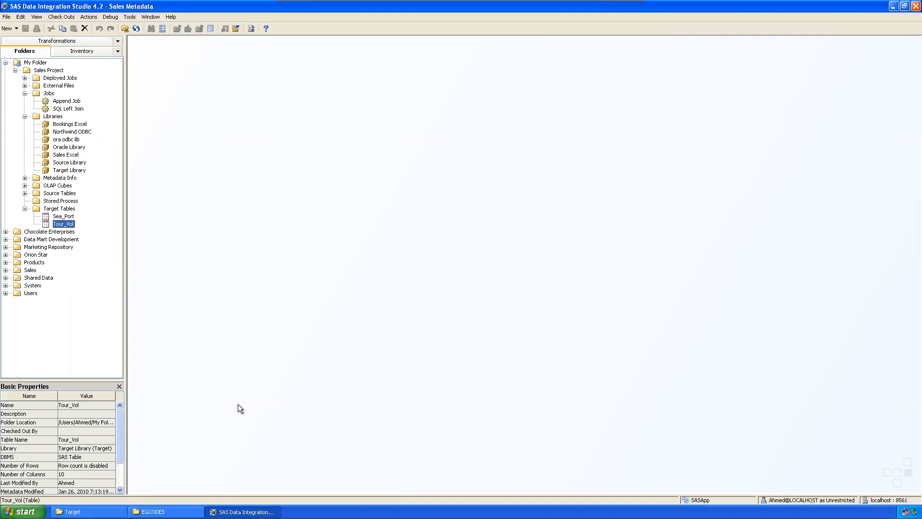
left_click(621, 7)
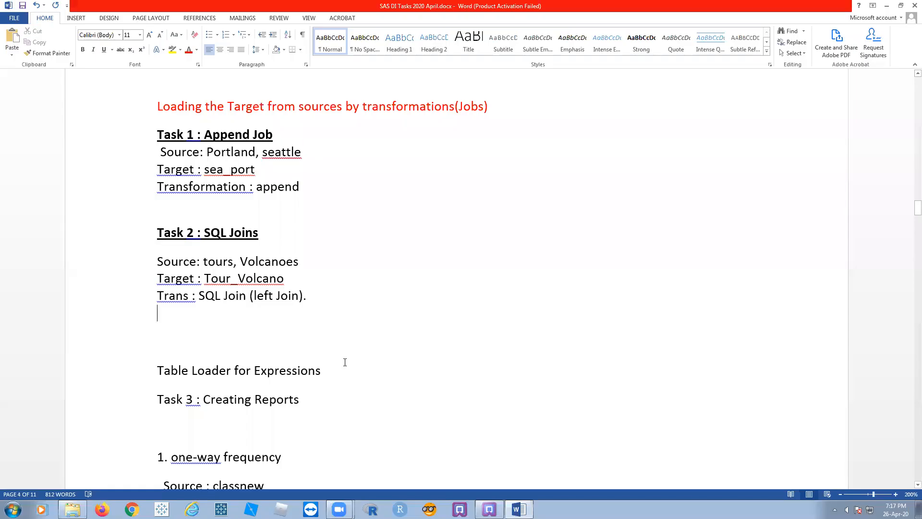
scroll(385, 344, "down", 4)
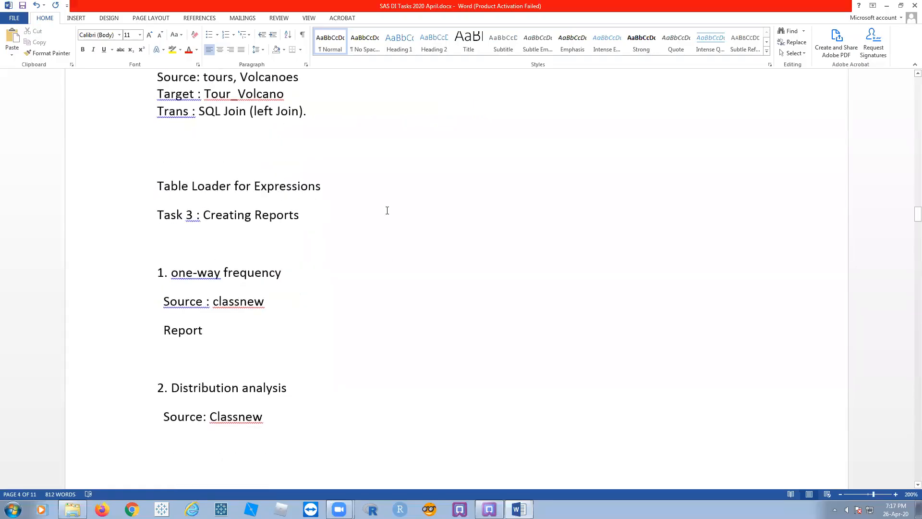
left_click_drag(289, 158, 340, 218)
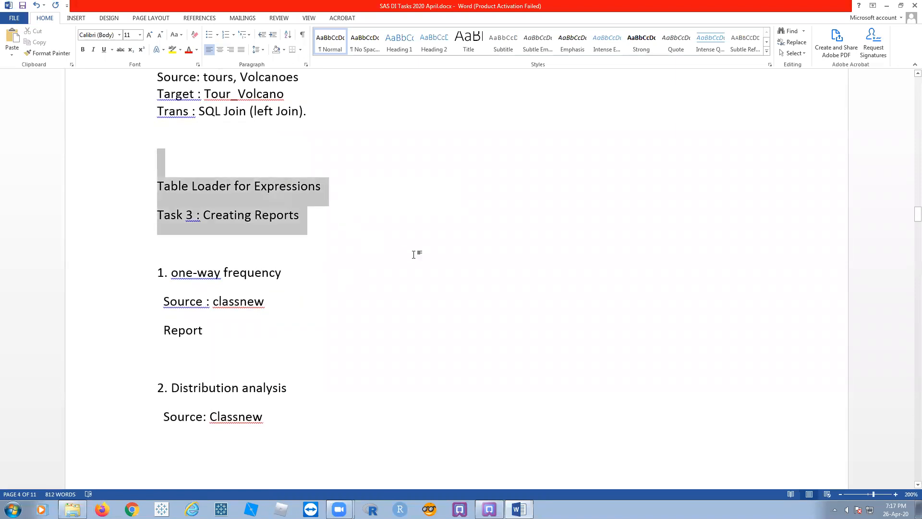
left_click(413, 253)
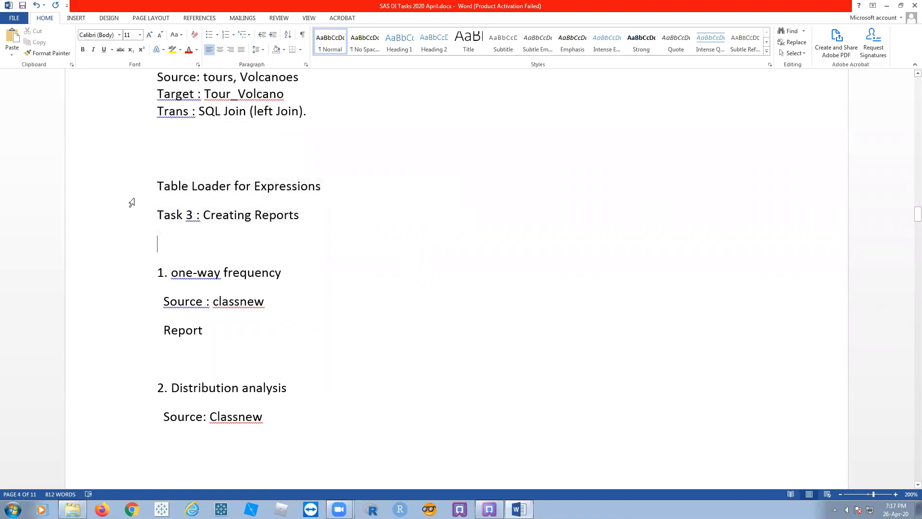
left_click_drag(159, 186, 336, 185)
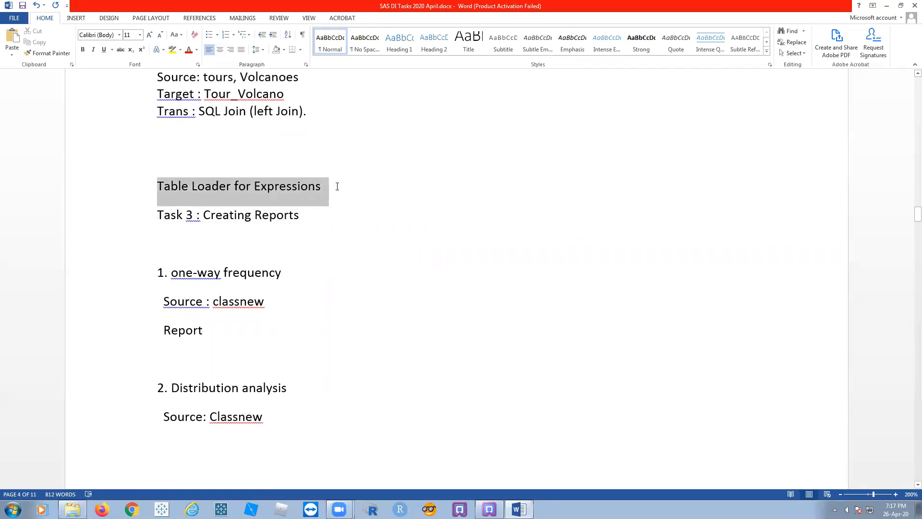
left_click(397, 229)
Remove the blank line above "Table Loader for Expressions" and insert an empty line below it.
left_click(233, 172)
key("Delete")
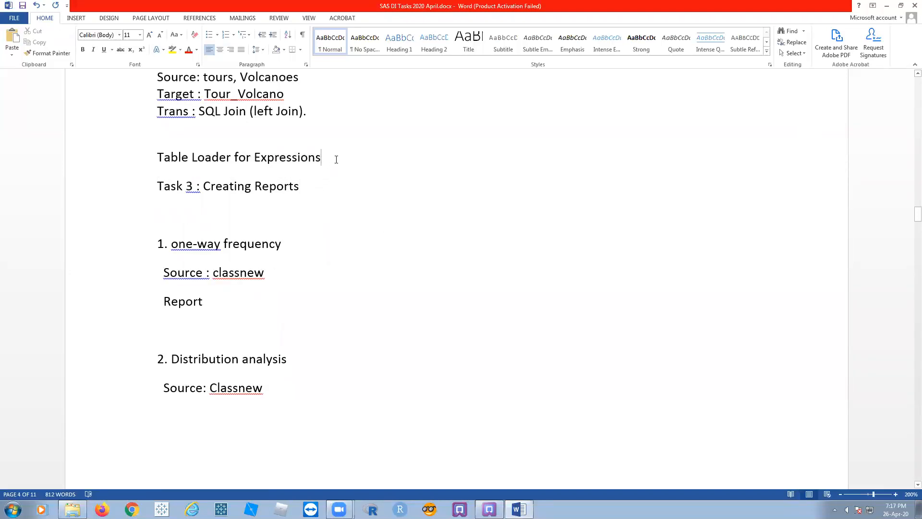
key("Return")
scroll(342, 206, "up", 5)
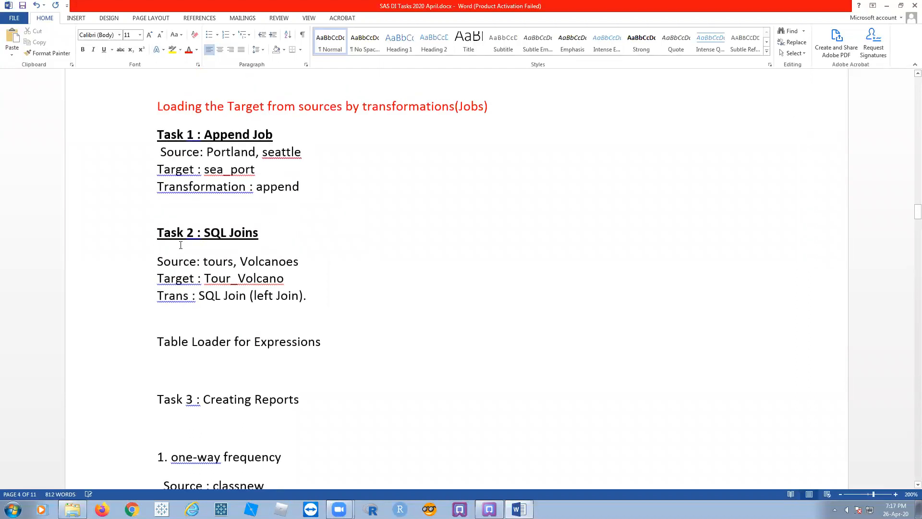
Prefix the "Table Loader for Expressions" line with "Task 3: ".
left_click(157, 341)
type("Ta")
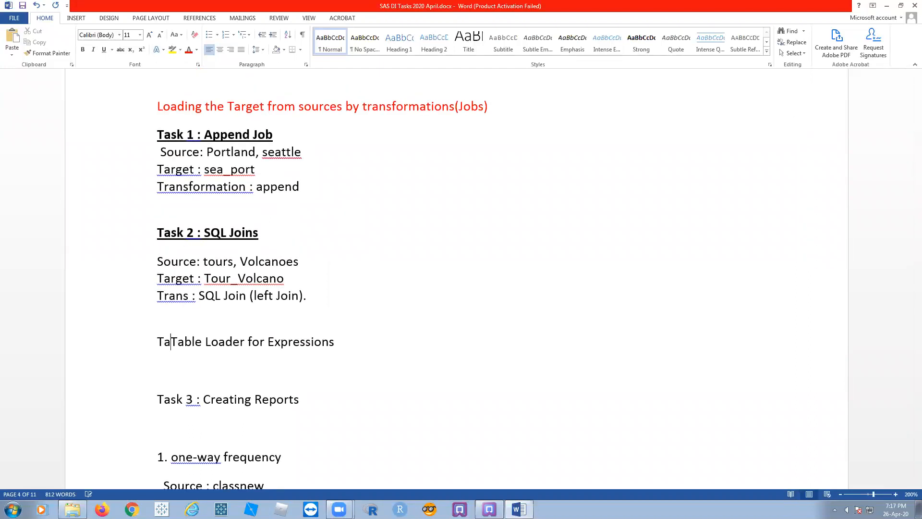
type("sk 3:")
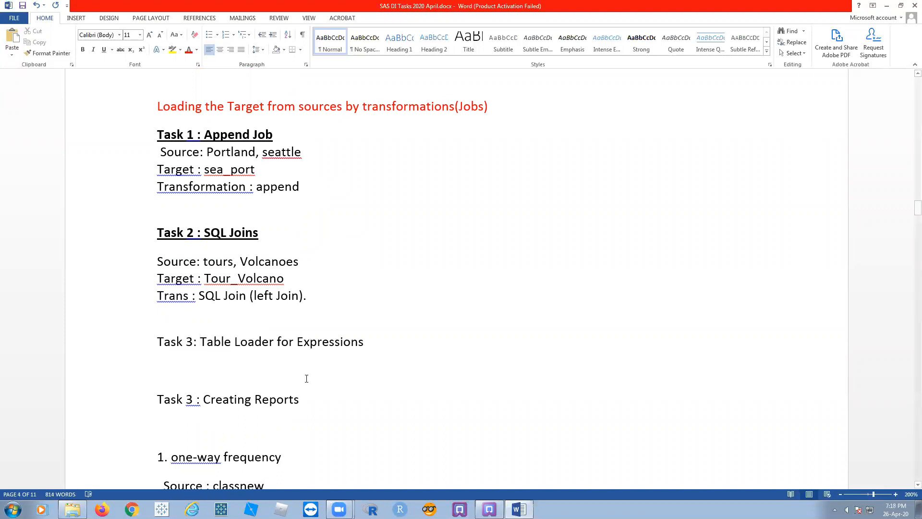
Make the "Task 3: Table Loader for Expressions" heading bold and underlined, and save the document.
left_click_drag(373, 342, 156, 348)
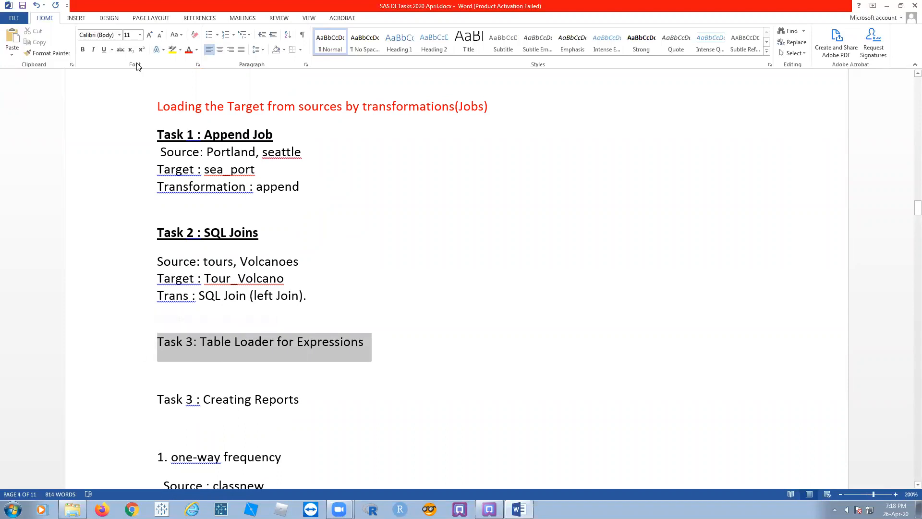
left_click(82, 49)
left_click(104, 49)
left_click(336, 278)
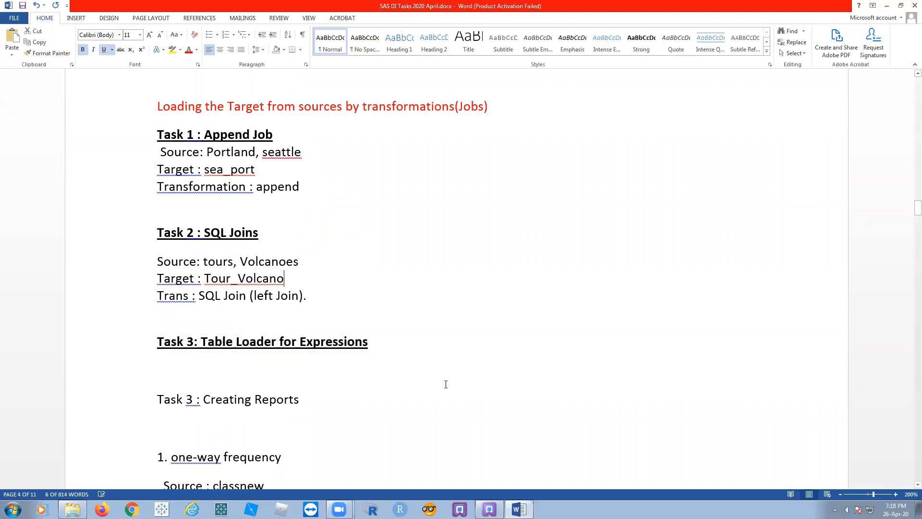
left_click(343, 368)
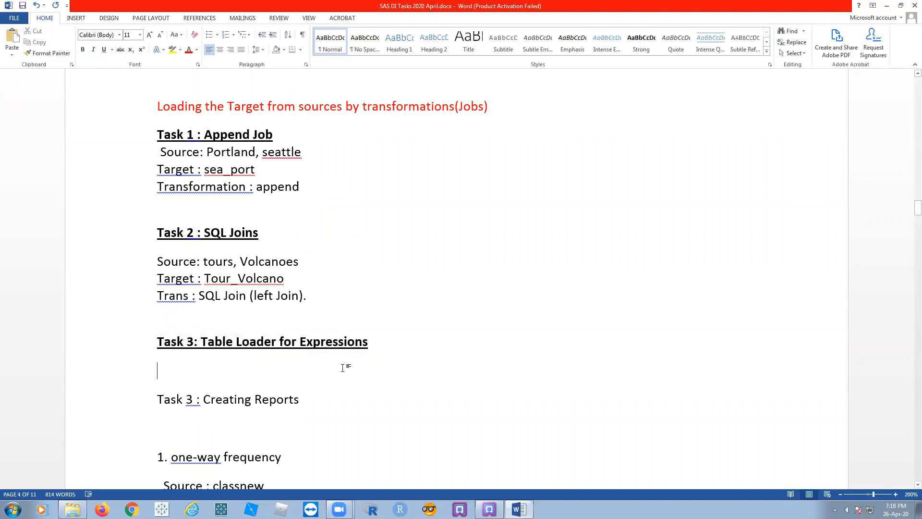
key("ctrl+s")
Switch back to SAS Data Integration Studio, expand Source Tables, and open the DEMOGRAPHIC table's data to examine it before closing the viewer.
left_click(489, 509)
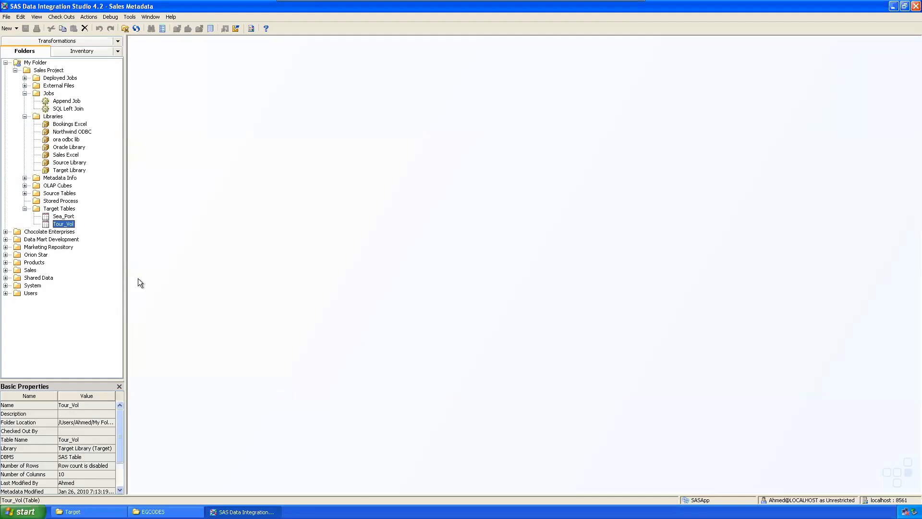
left_click_drag(126, 255, 124, 255)
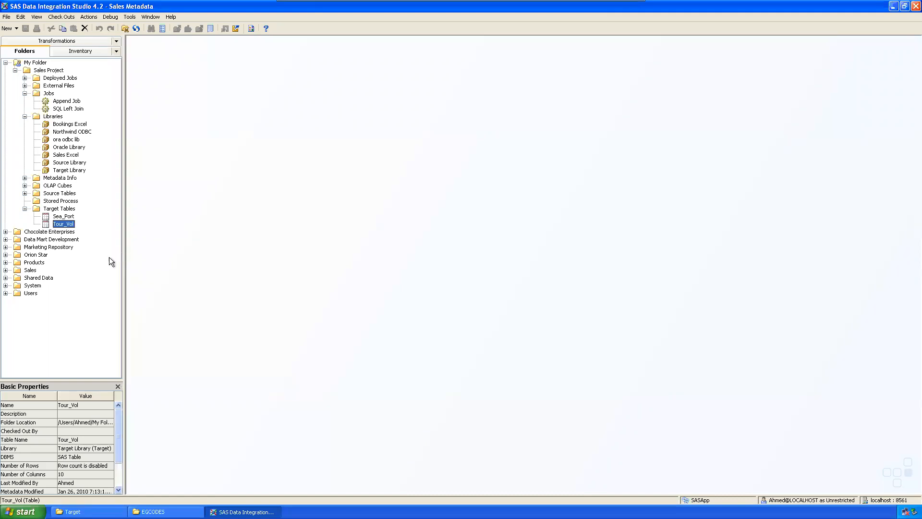
left_click(25, 193)
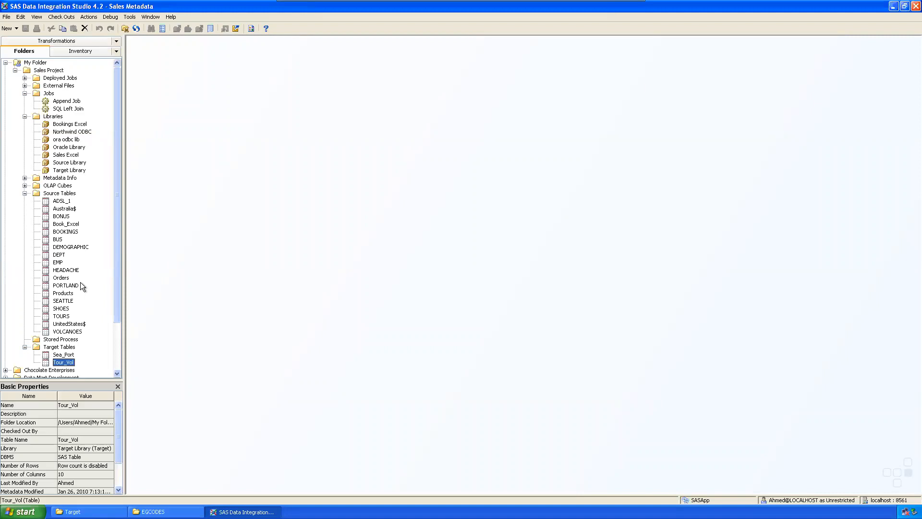
left_click(71, 247)
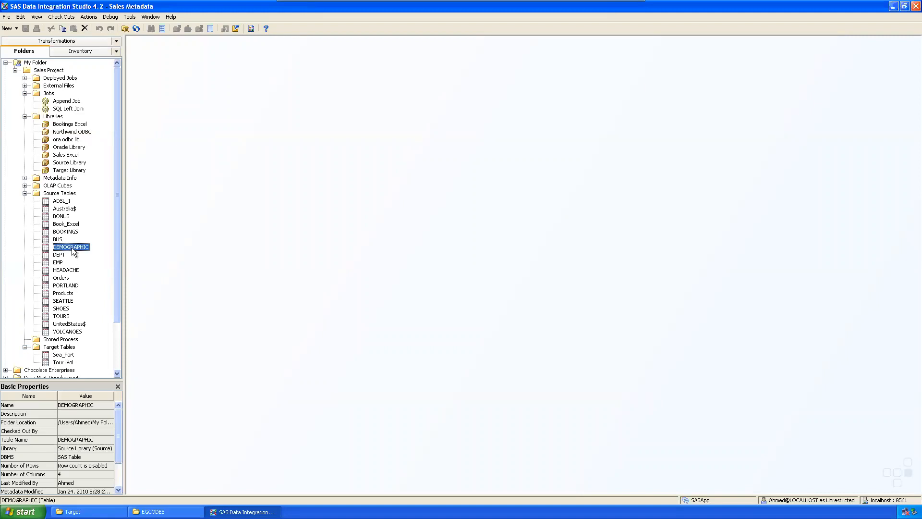
right_click(73, 247)
left_click(108, 264)
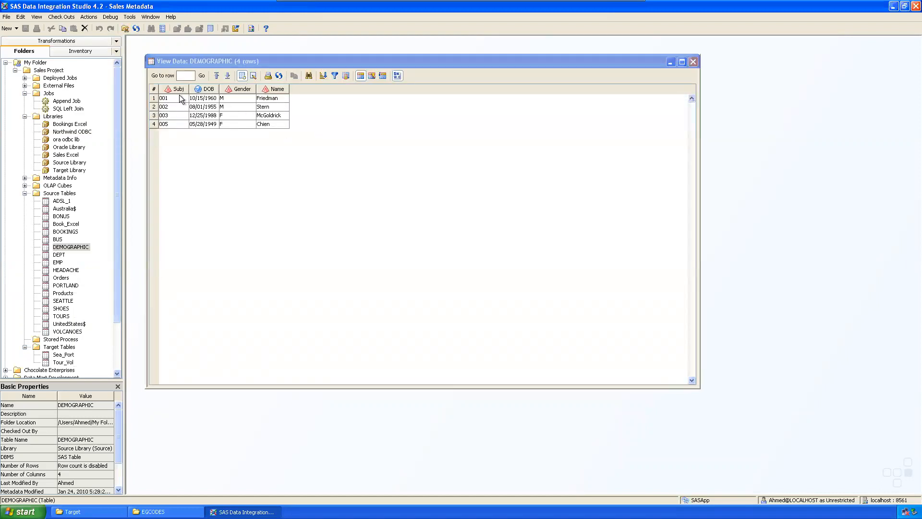
left_click(692, 62)
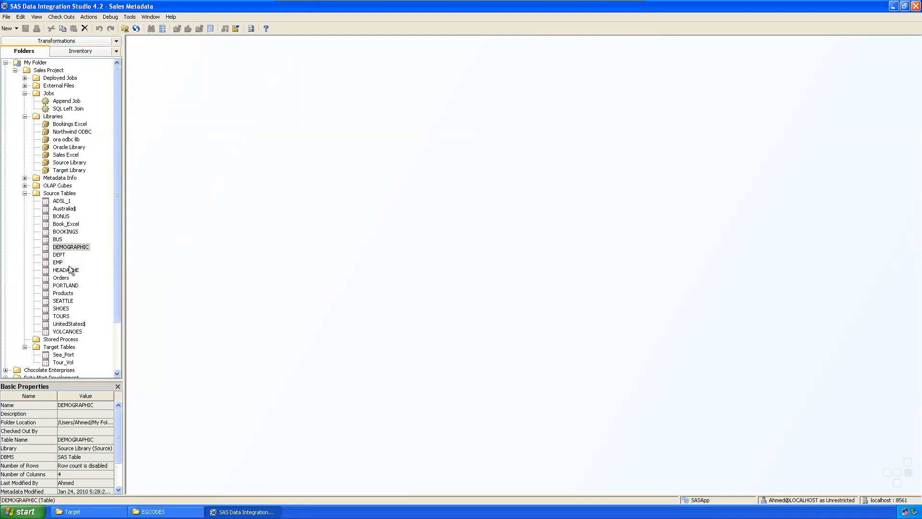
Open the Orders source table's data to examine its rows and columns, and close the viewer.
left_click(67, 278)
right_click(67, 277)
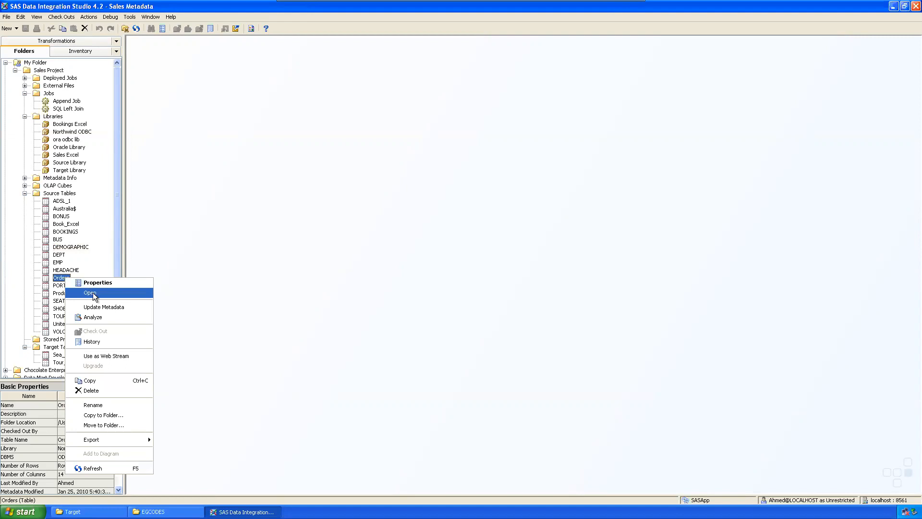
left_click(102, 296)
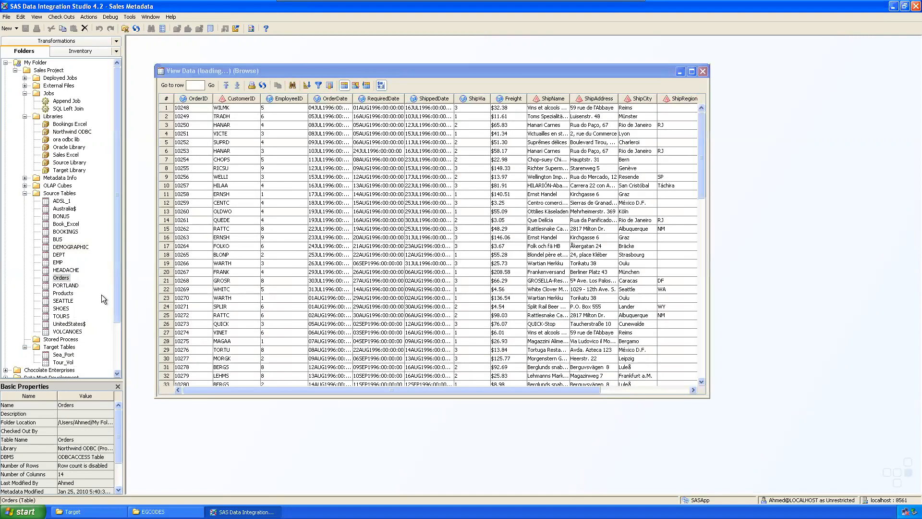
mouse_move(532, 391)
left_mouse_down()
mouse_move(640, 392)
mouse_move(518, 387)
left_mouse_up()
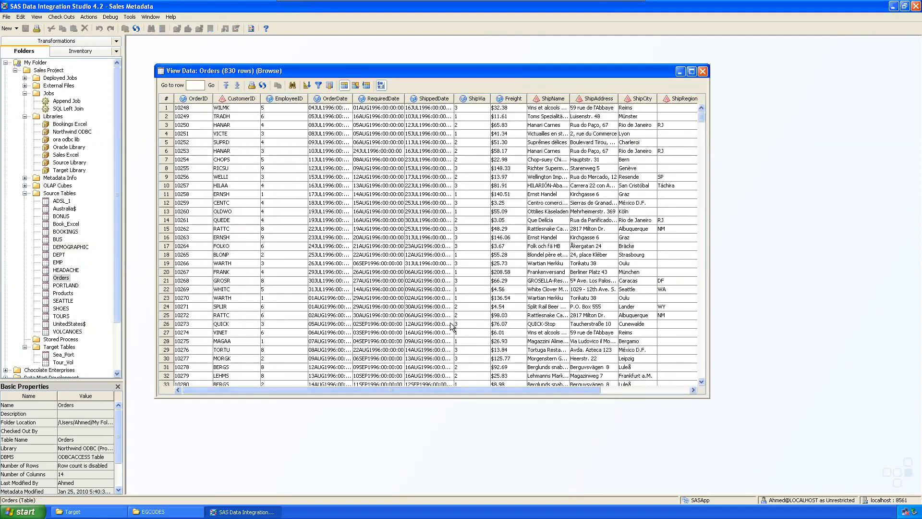
left_click(701, 72)
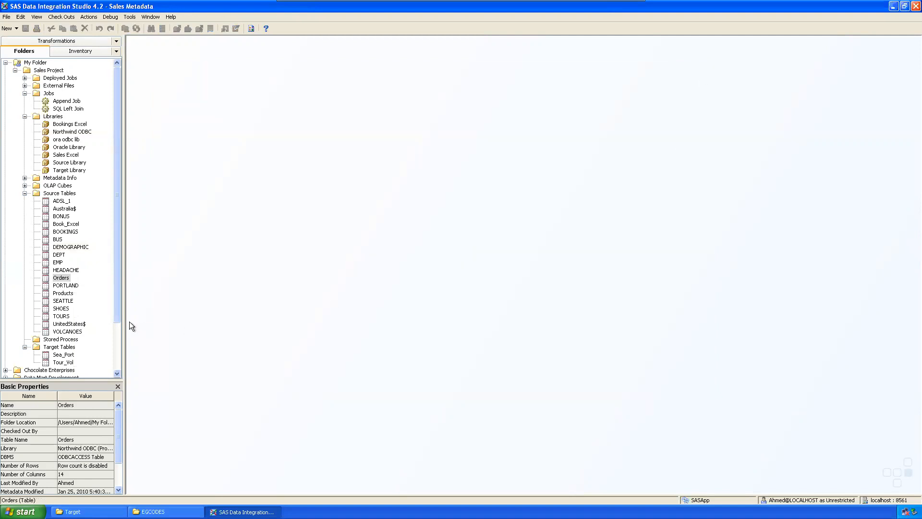
Open the BUS source table's data to examine its columns, and close the viewer.
left_click(66, 285)
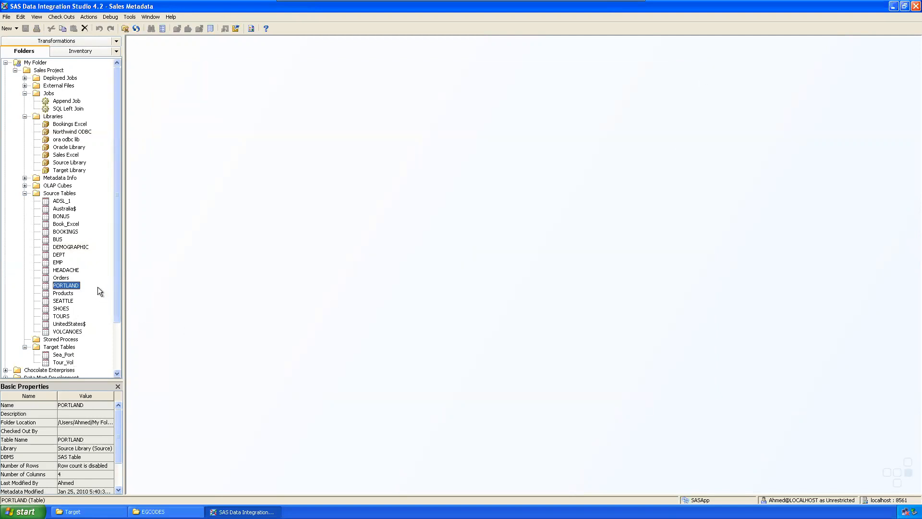
left_click(59, 241)
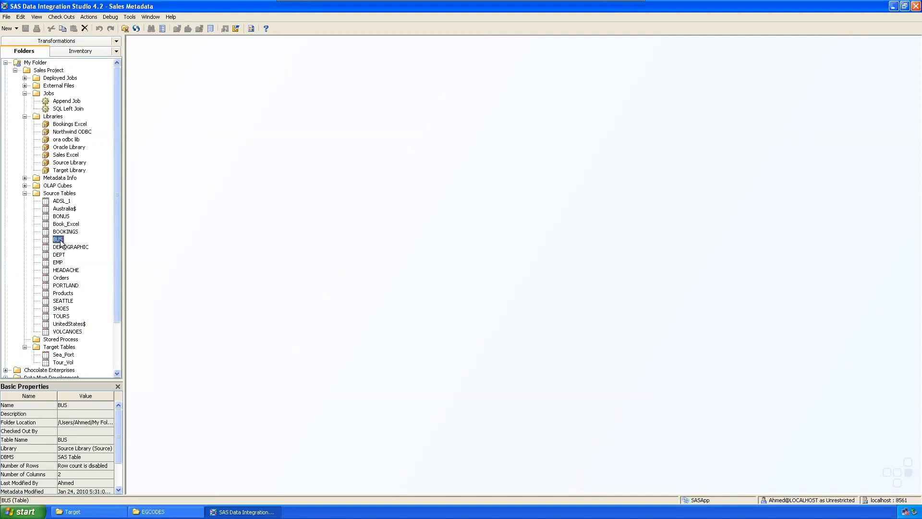
right_click(59, 238)
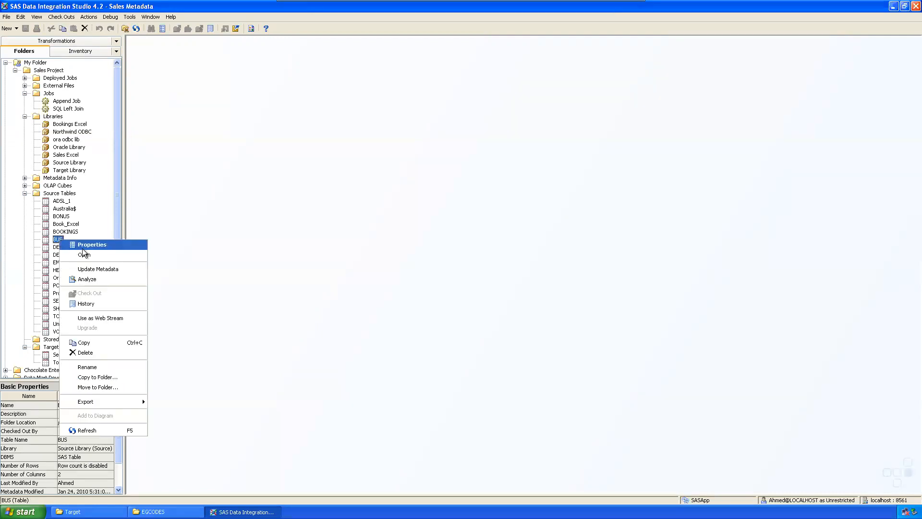
left_click(83, 253)
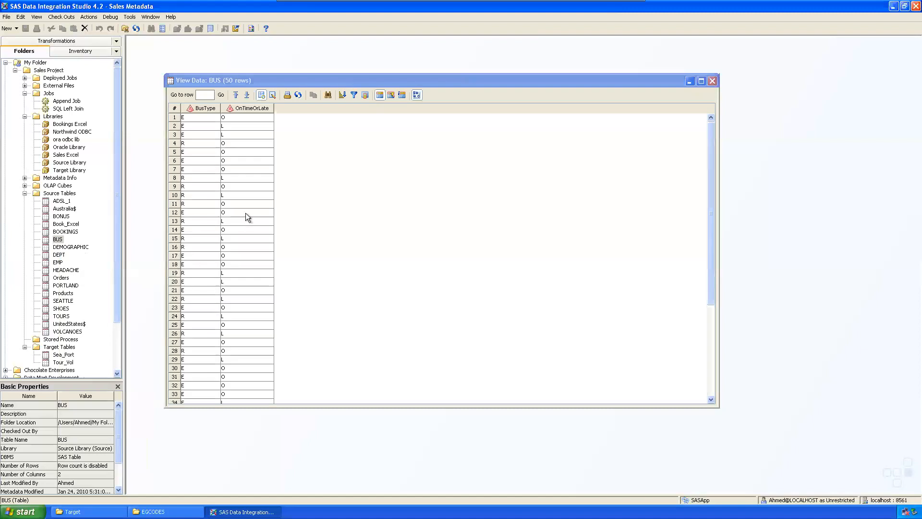
left_click_drag(710, 134, 714, 83)
left_click(712, 81)
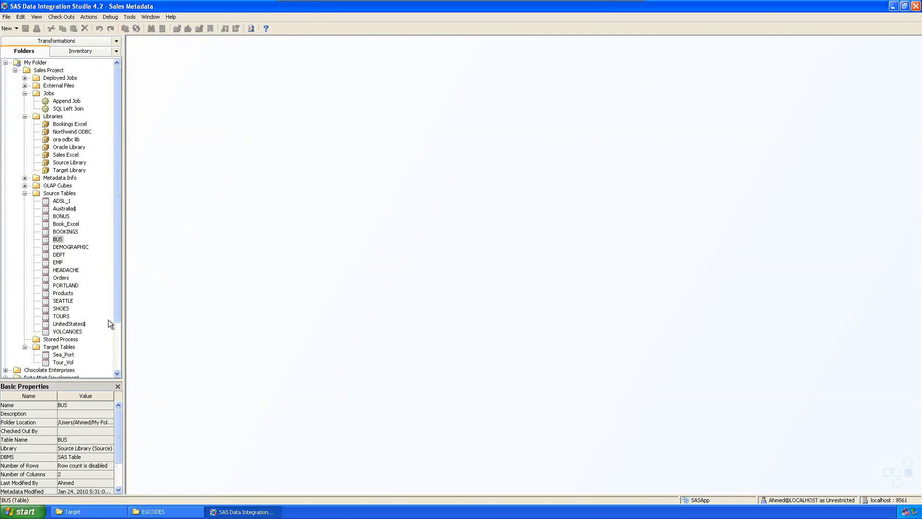
left_click(66, 270)
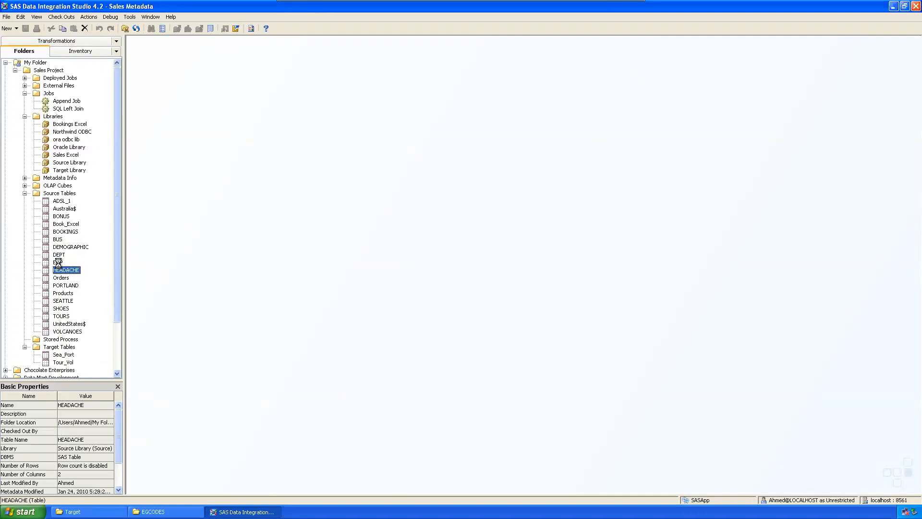
left_click(57, 263)
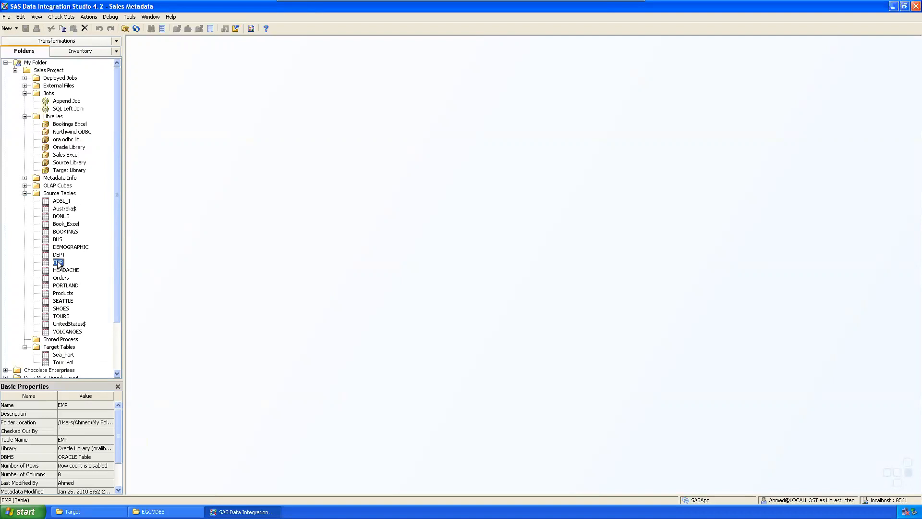
left_click(55, 194)
right_click(54, 194)
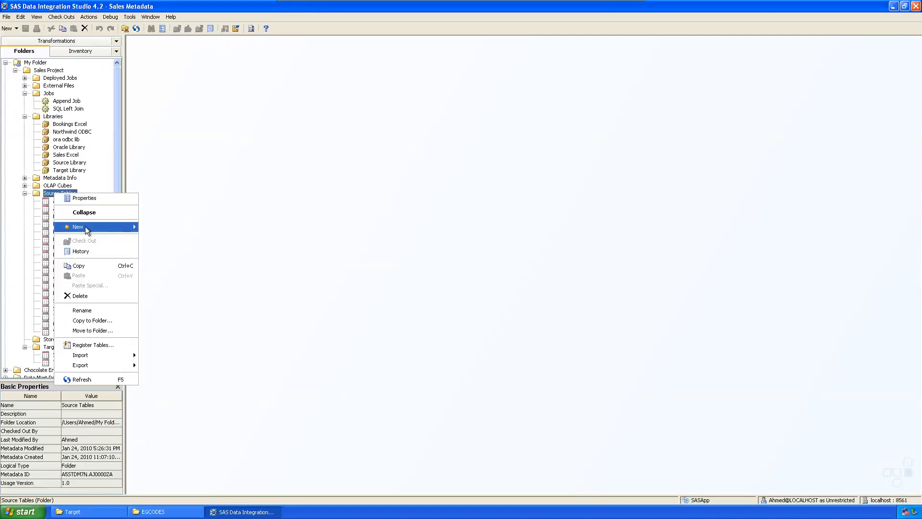
left_click(162, 238)
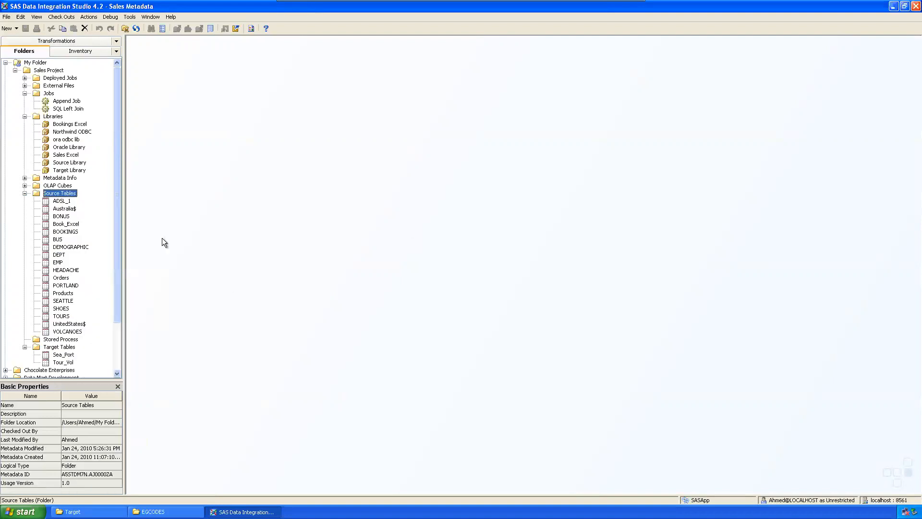
Start registering tables in the Source Tables folder, with SAS as the source type and Source Library as the library.
right_click(61, 193)
left_click(108, 345)
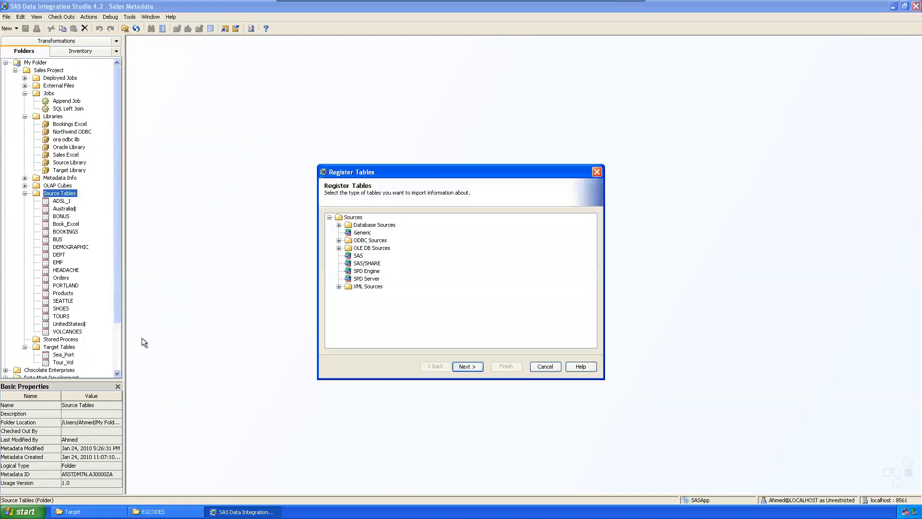
left_click(338, 225)
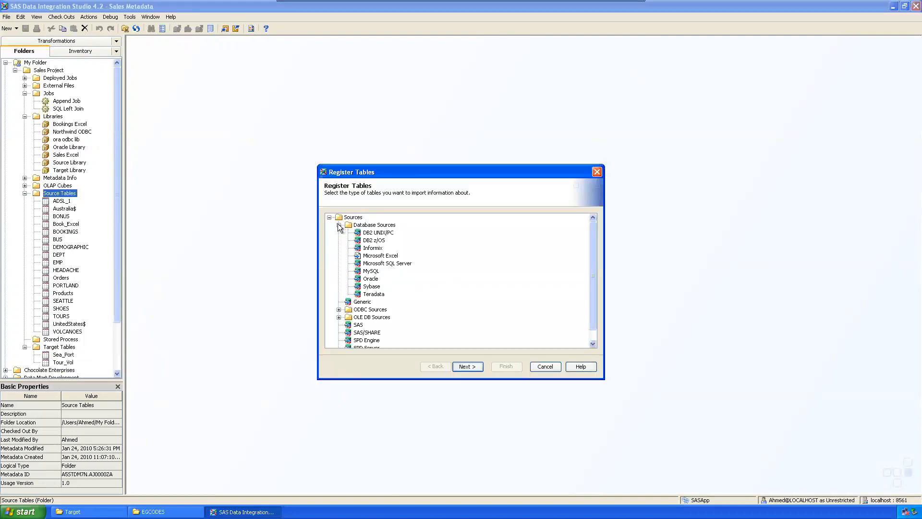
left_click(358, 325)
left_click(465, 366)
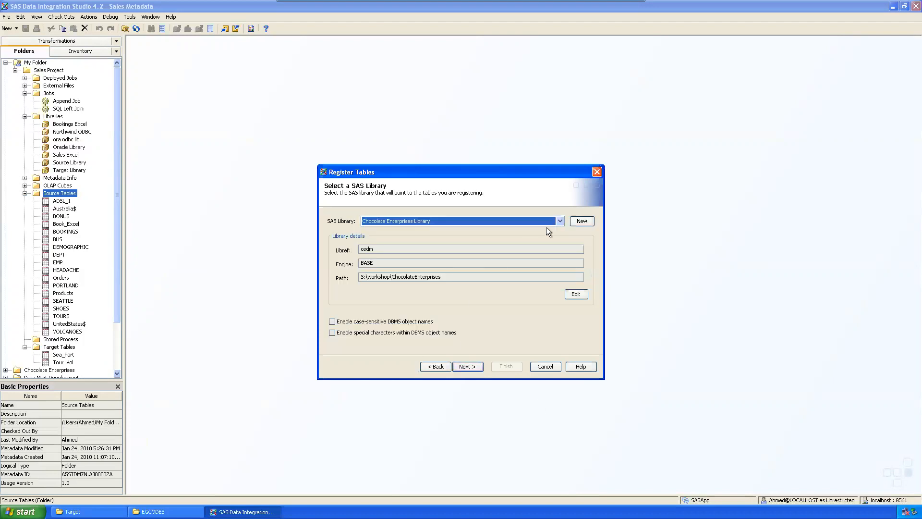
left_click(559, 221)
scroll(554, 278, "down", 4)
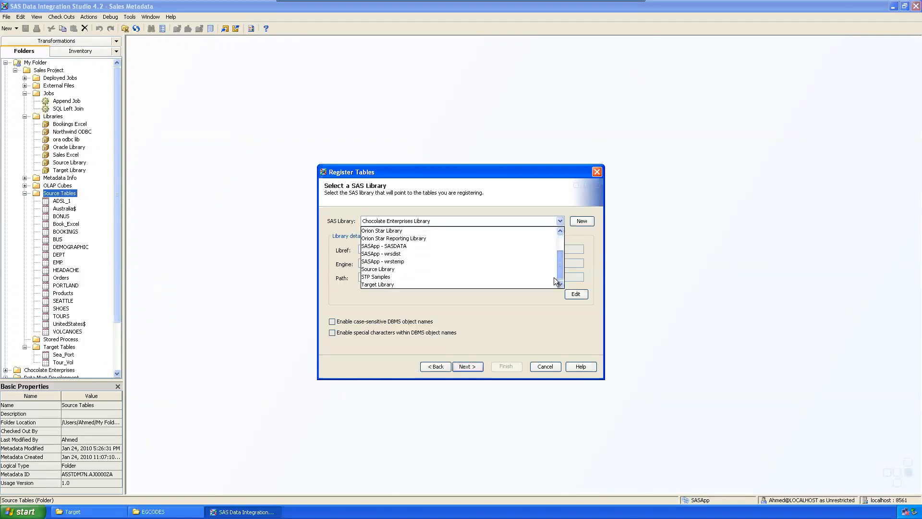
left_click(375, 269)
left_click(473, 366)
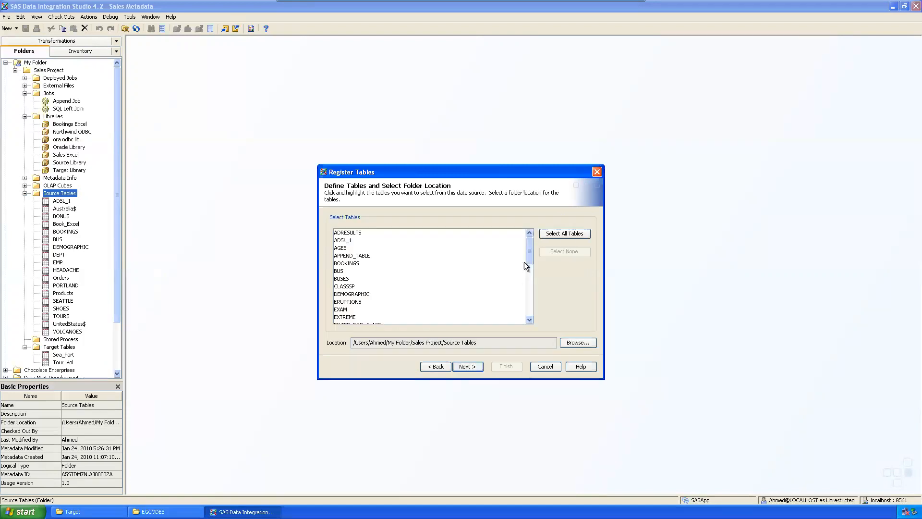
Enlarge the Register Tables dialog, select the CLASSSP table and finish registering it in Source Tables.
left_click_drag(463, 169, 336, 120)
left_click_drag(474, 332, 516, 409)
mouse_move(442, 203)
left_mouse_down()
mouse_move(445, 253)
mouse_move(445, 217)
left_mouse_up()
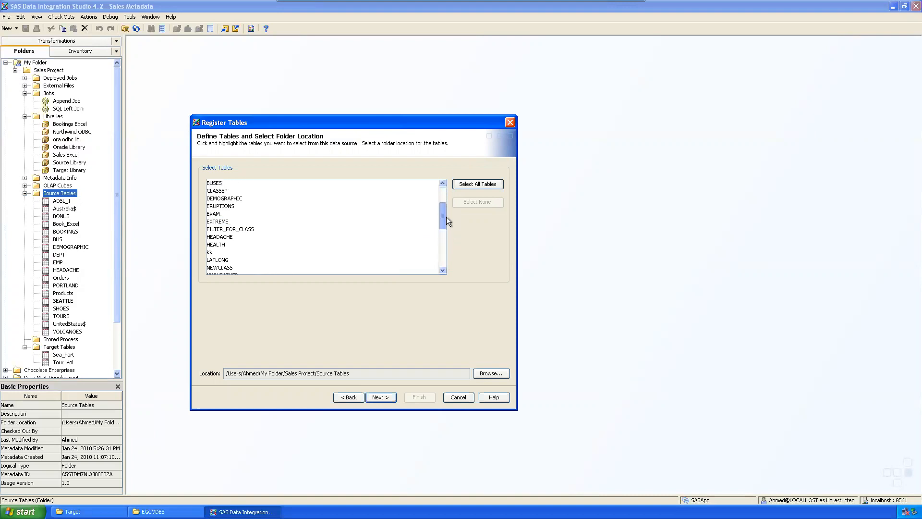
left_click(218, 191)
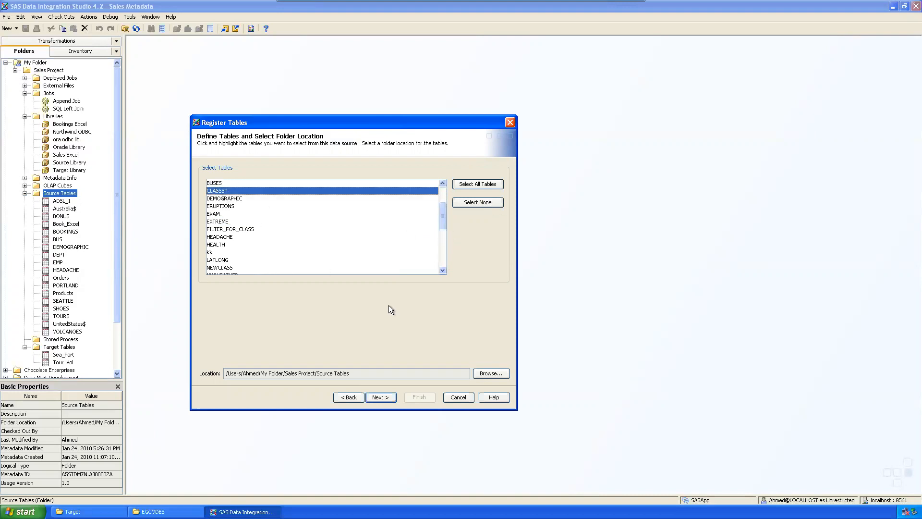
left_click(380, 397)
left_click(422, 399)
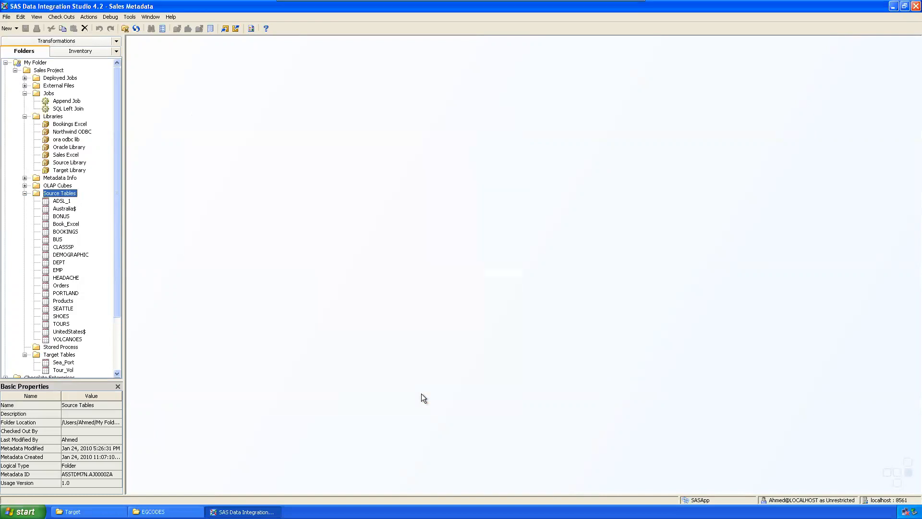
Open the CLASSSP table's data and examine its Name, Sex, Age, Height and Weight columns.
right_click(65, 245)
left_click(100, 260)
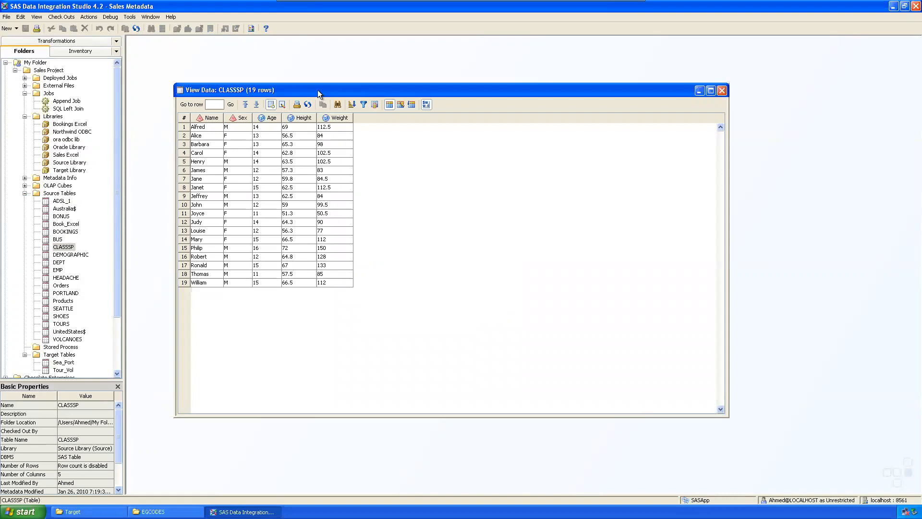
left_click_drag(318, 90, 291, 87)
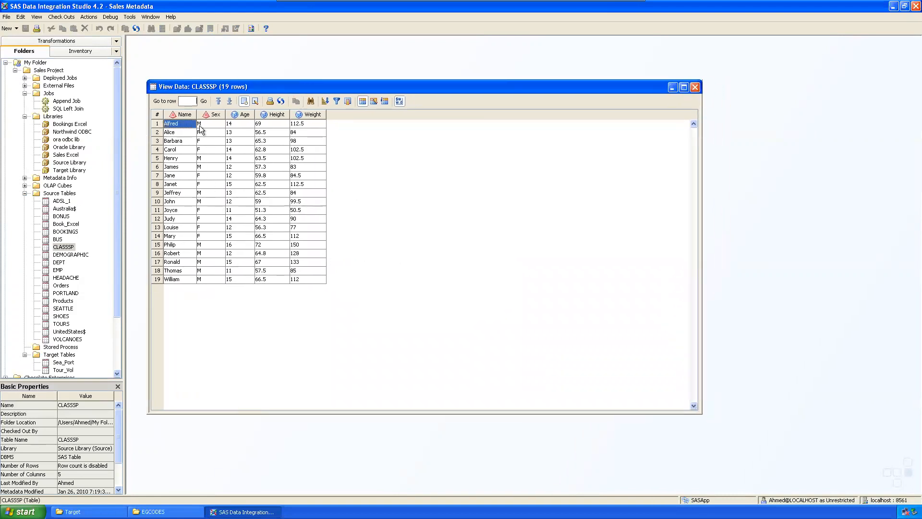
left_click(215, 123)
left_click(239, 123)
left_click(275, 125)
left_click(314, 125)
left_click_drag(349, 90, 359, 74)
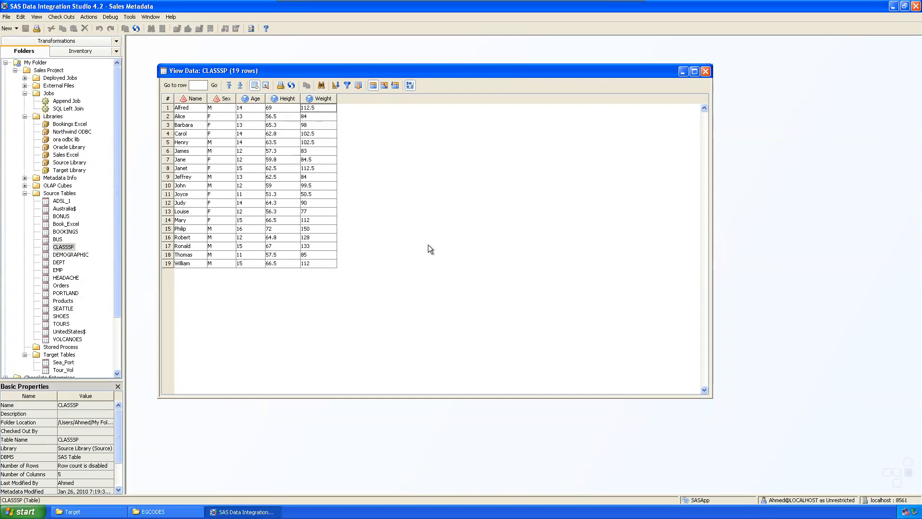
left_click_drag(206, 68, 196, 60)
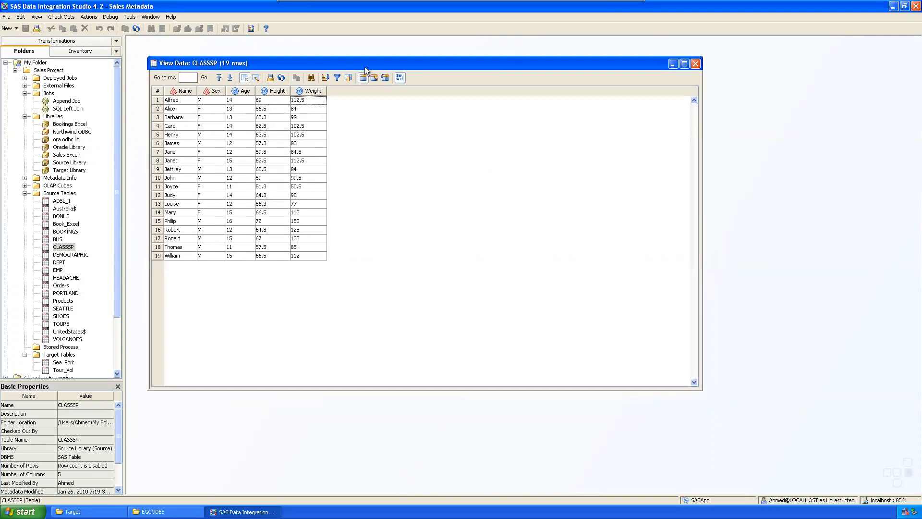
Start a new table in the Target Tables folder, name it BMI_CLASSSP and proceed to its storage information.
scroll(118, 276, "down", 3)
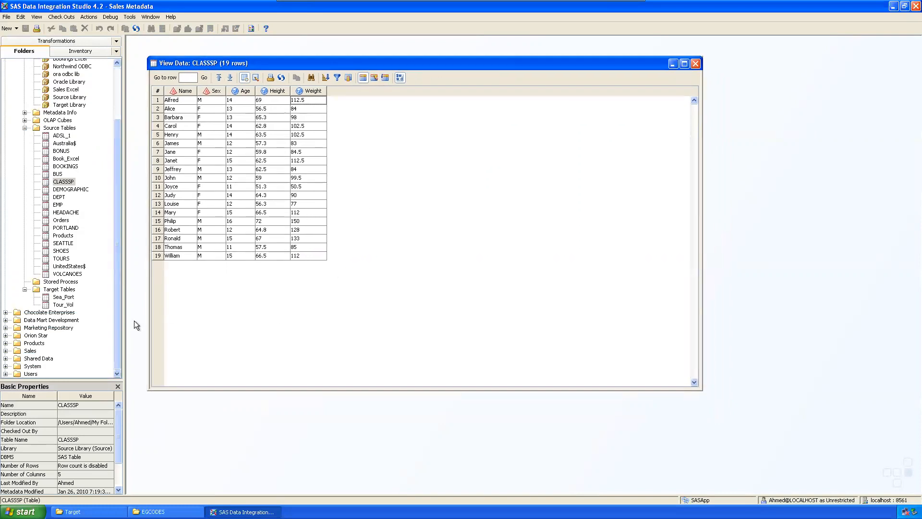
left_click(64, 290)
right_click(64, 291)
mouse_move(97, 324)
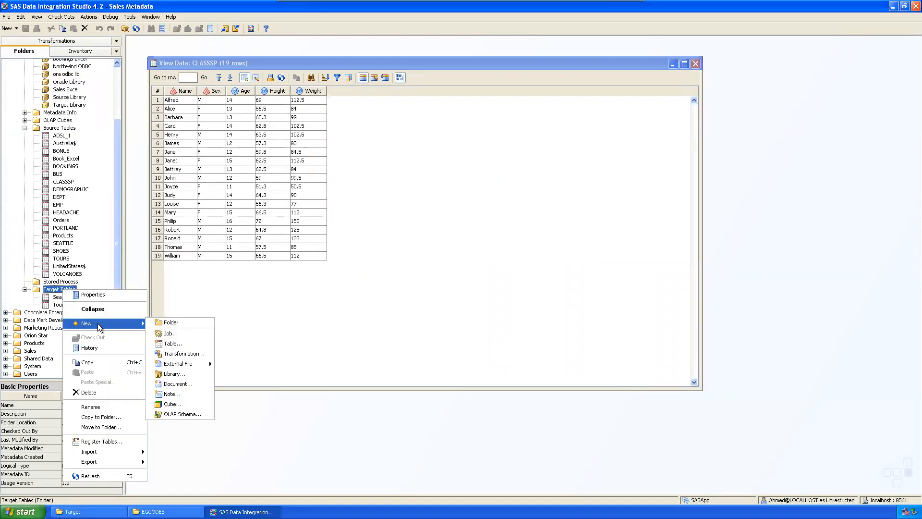
left_click(172, 343)
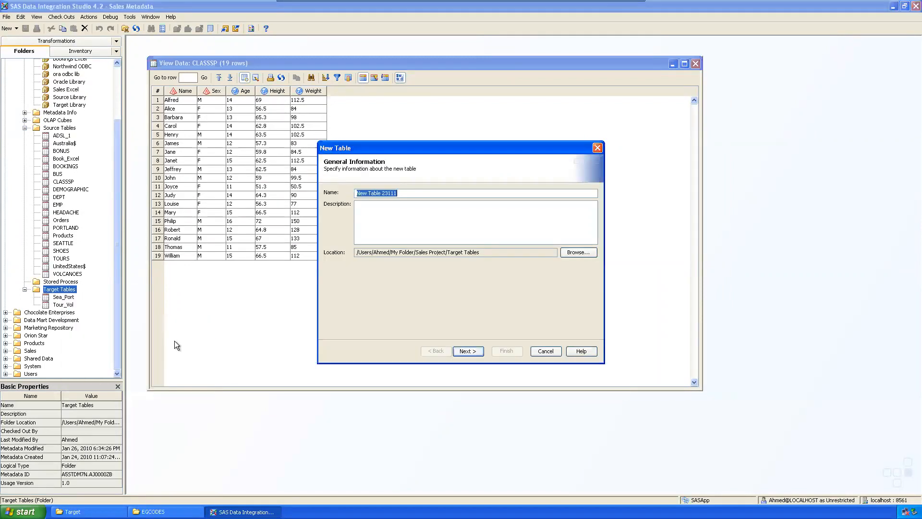
type("BMI")
type("_CLAS")
type("SS")
left_click(473, 347)
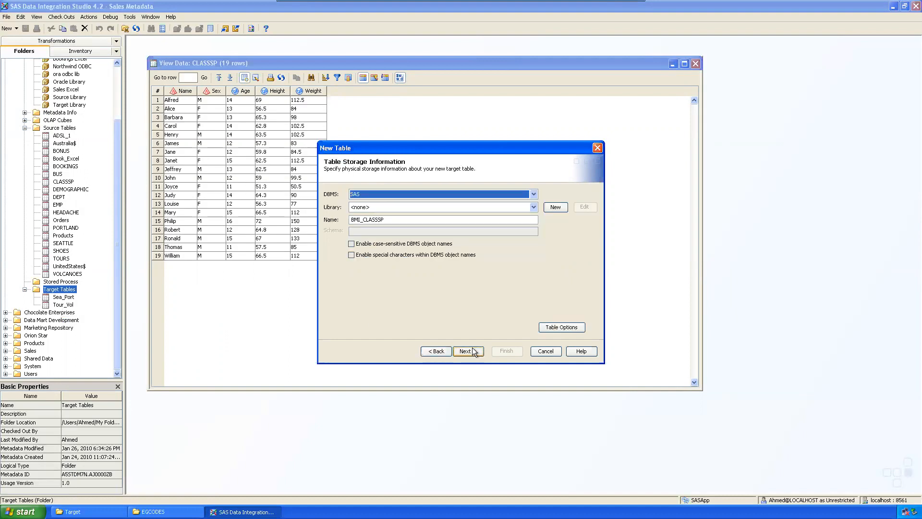
Store the new BMI_CLASSSP table in the Target Library and continue to the column selection.
left_click(534, 207)
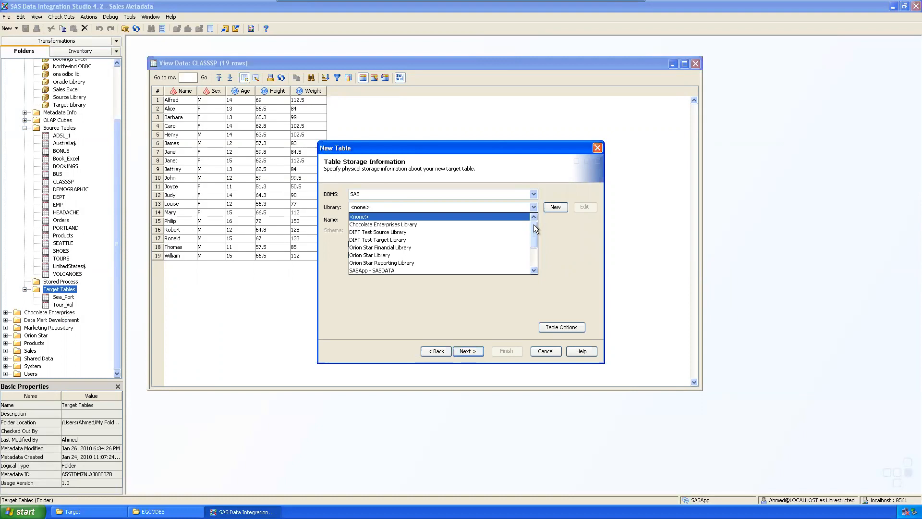
left_click(396, 270)
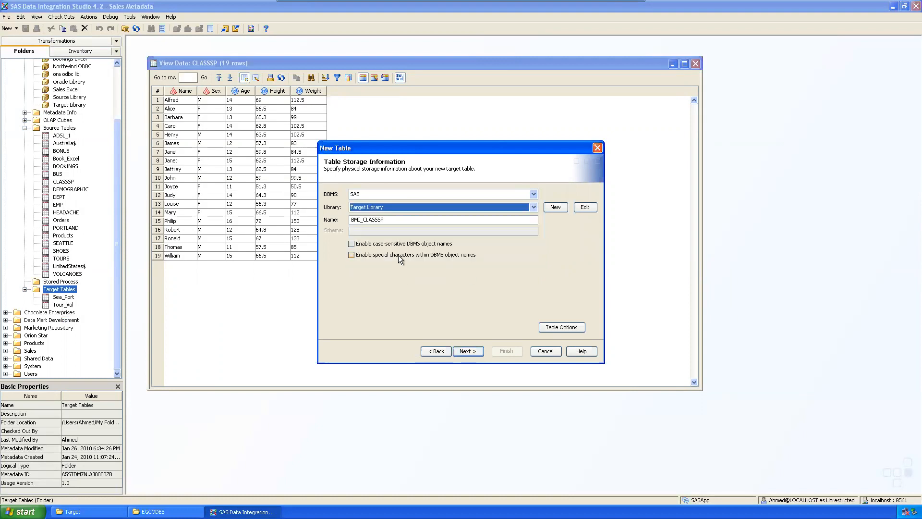
left_click(469, 351)
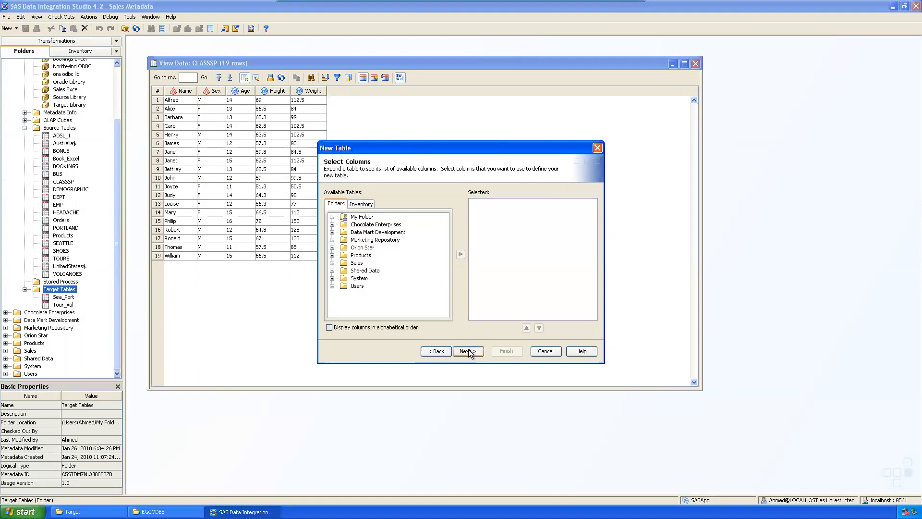
Add all columns of the CLASSSP source table from the Sales Project folder to the new table's definition.
left_click(332, 217)
left_click(342, 224)
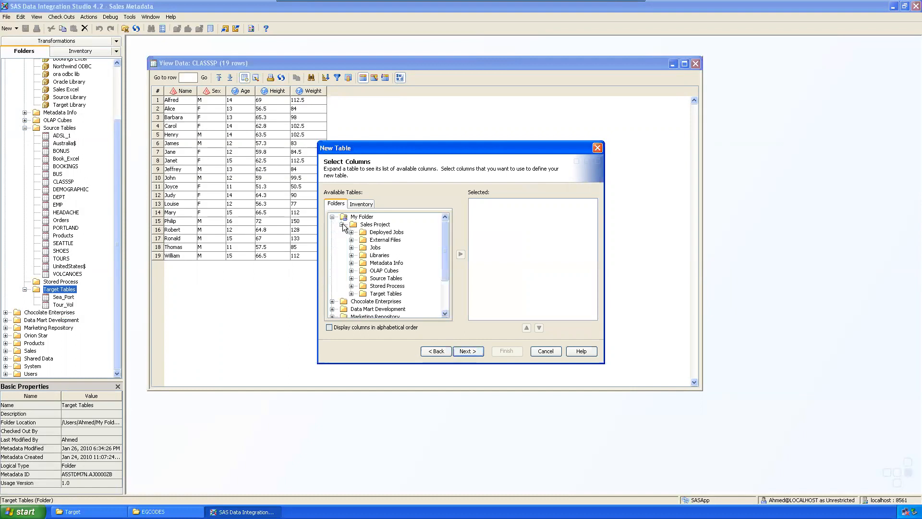
left_click(351, 279)
mouse_move(442, 259)
left_mouse_down()
mouse_move(442, 292)
mouse_move(442, 259)
left_mouse_up()
left_click(389, 269)
left_click(459, 255)
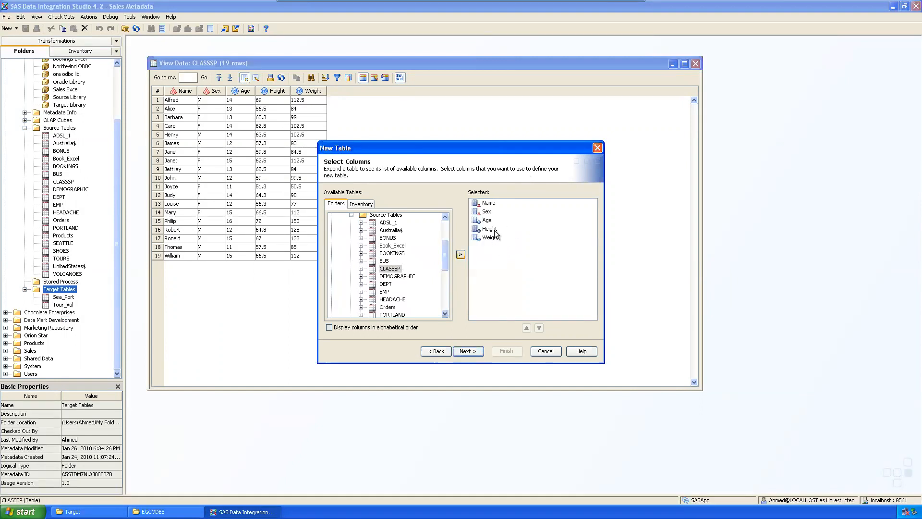
left_click(469, 351)
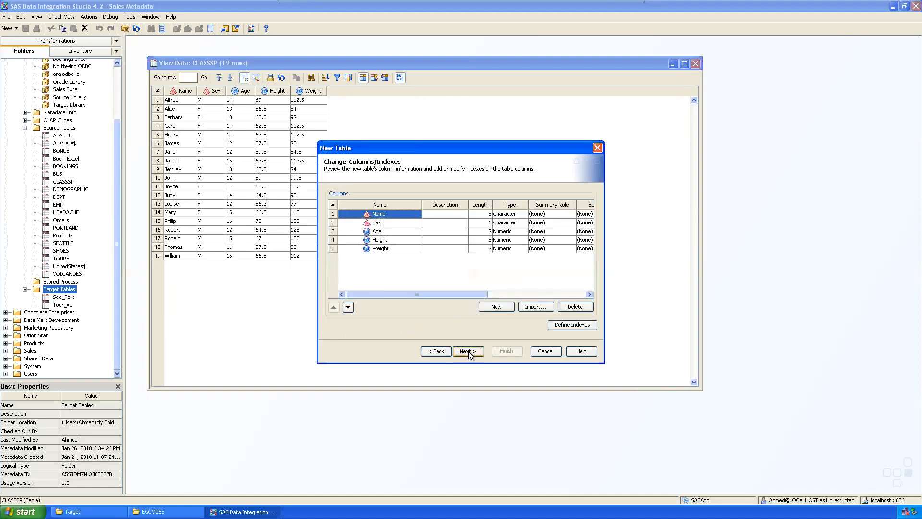
Add a numeric column named BMI after Weight and finish creating the table.
left_click(379, 248)
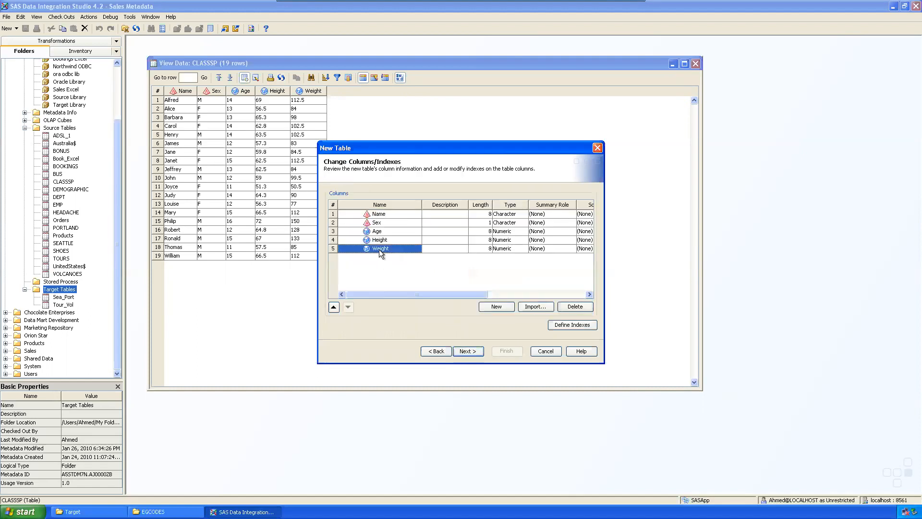
left_click(497, 307)
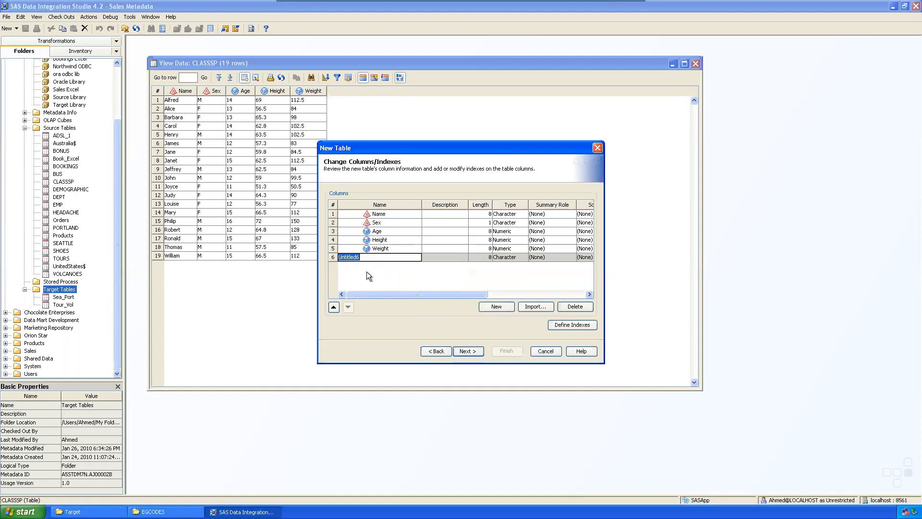
type("BMI")
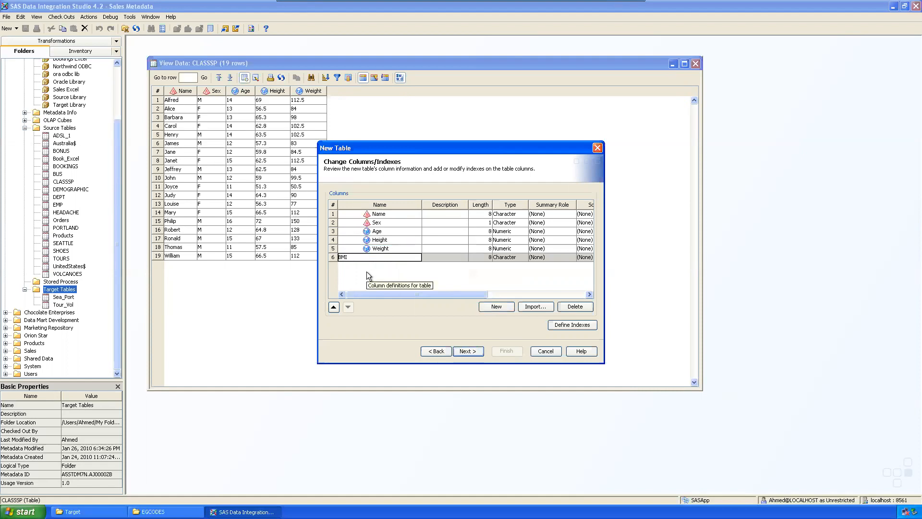
left_click(522, 257)
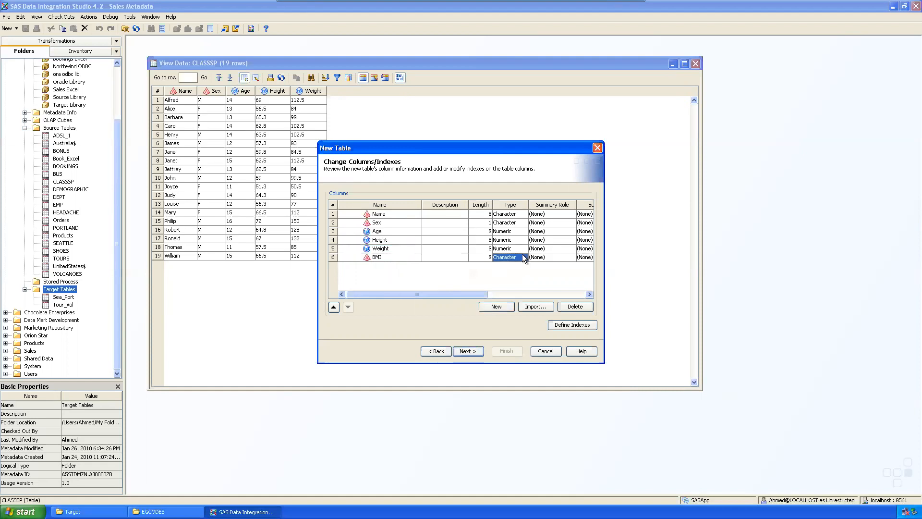
key("n")
left_click_drag(453, 149, 375, 167)
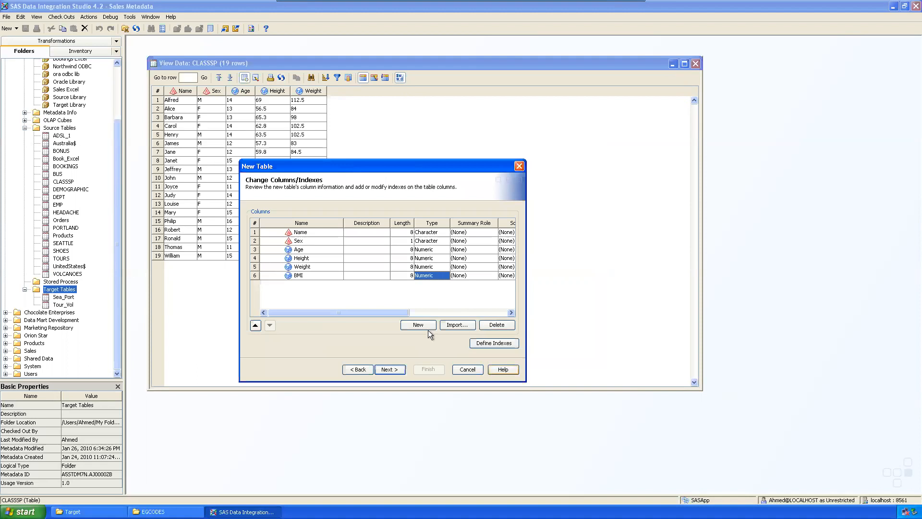
left_click_drag(400, 313, 302, 304)
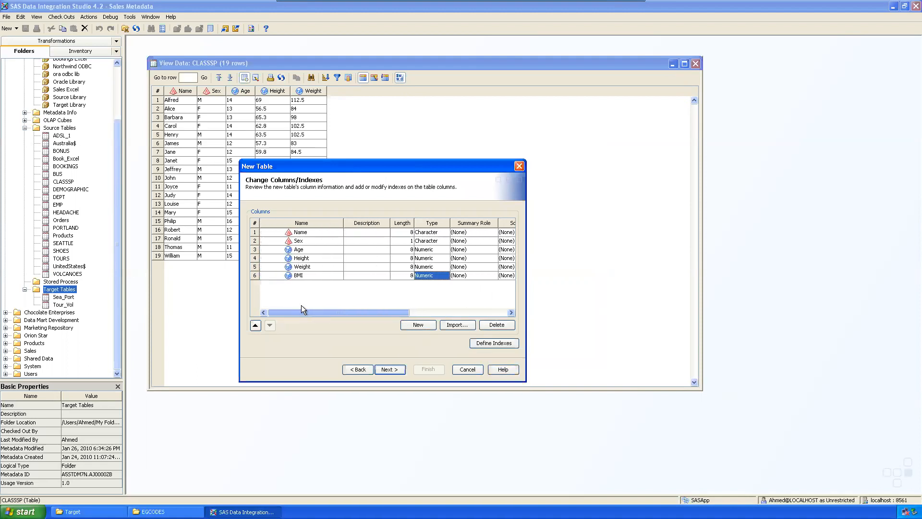
left_click(389, 369)
left_click(429, 368)
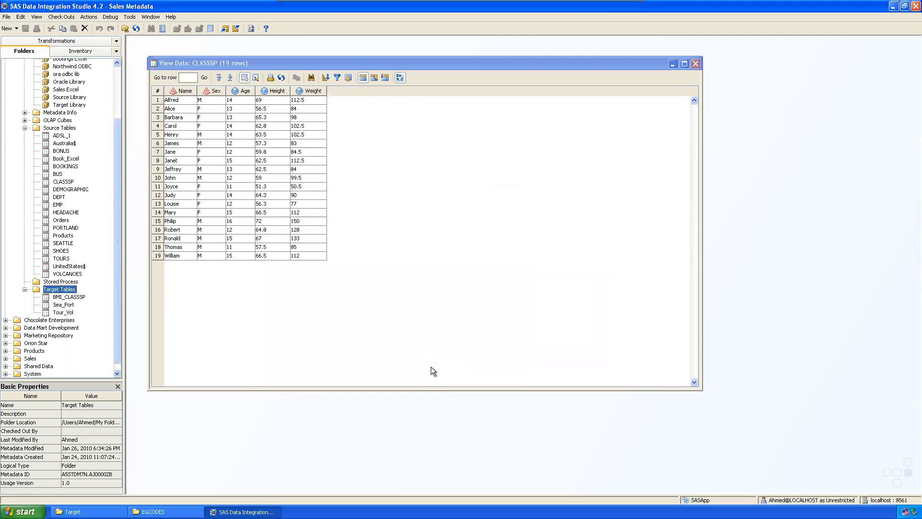
Review the column definitions in the properties of the BMI_CLASSSP target table, then close them.
left_click(72, 297)
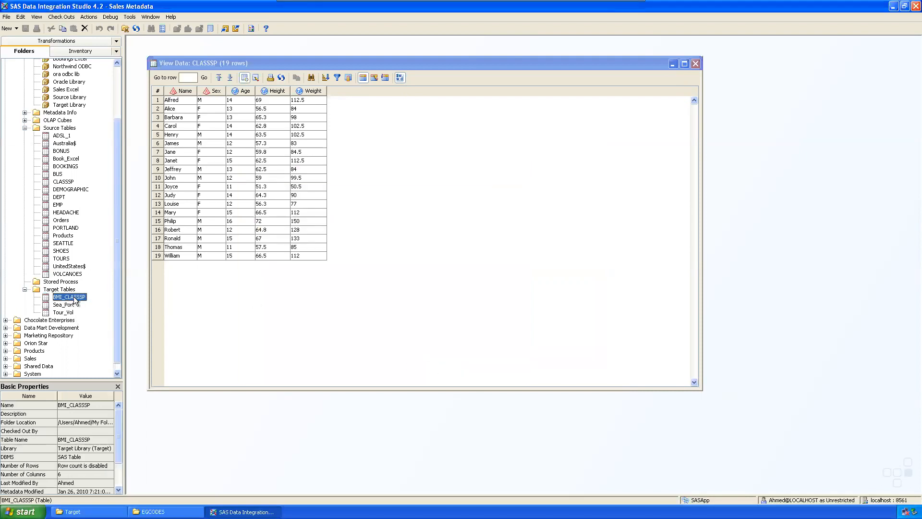
right_click(73, 295)
left_click(102, 301)
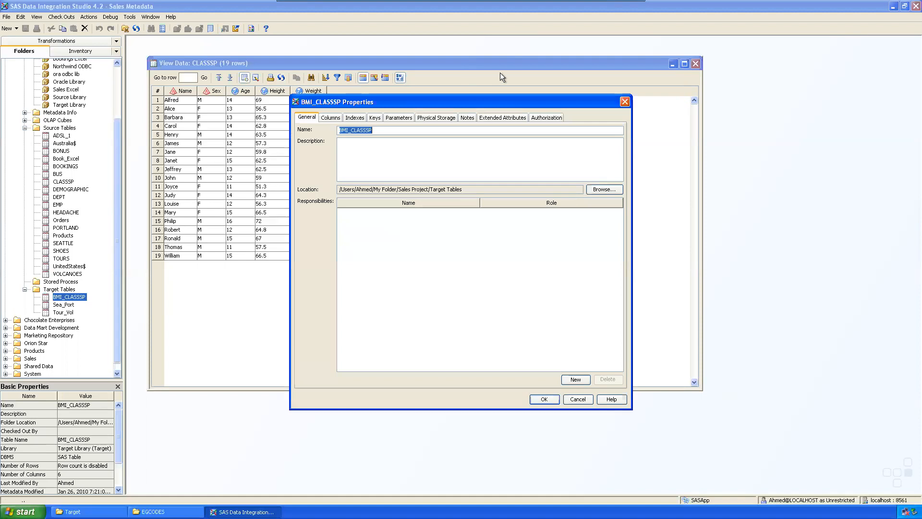
left_click(330, 117)
left_click_drag(414, 120, 431, 129)
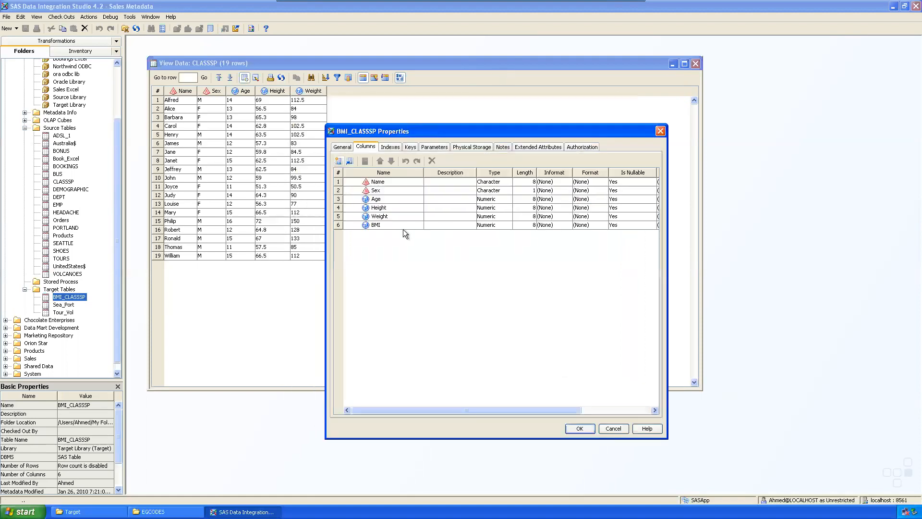
left_click(390, 226)
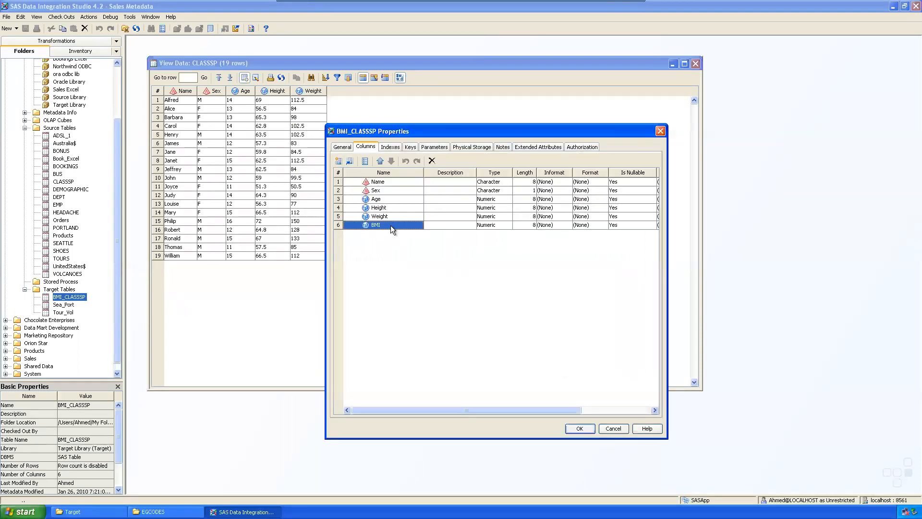
left_click(659, 130)
Close the CLASSSP data view and collapse the Libraries and Source Tables folders.
left_click(298, 63)
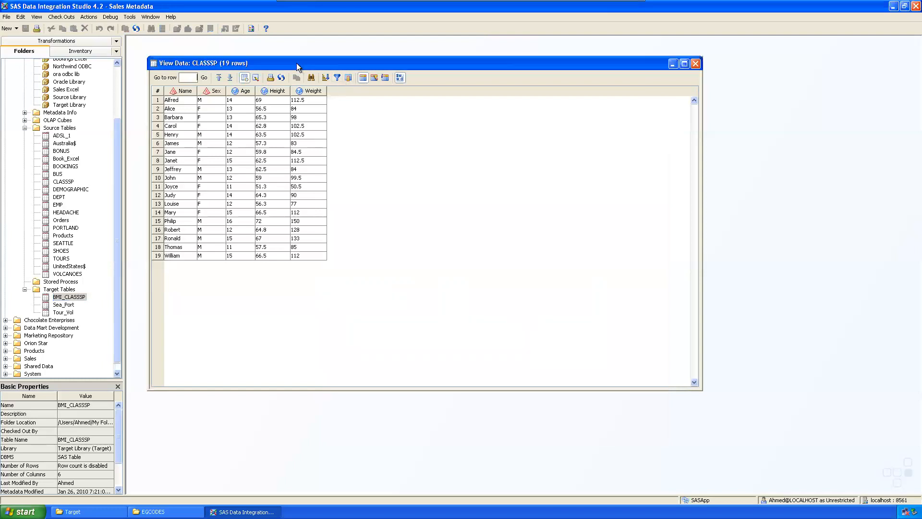
left_click(696, 64)
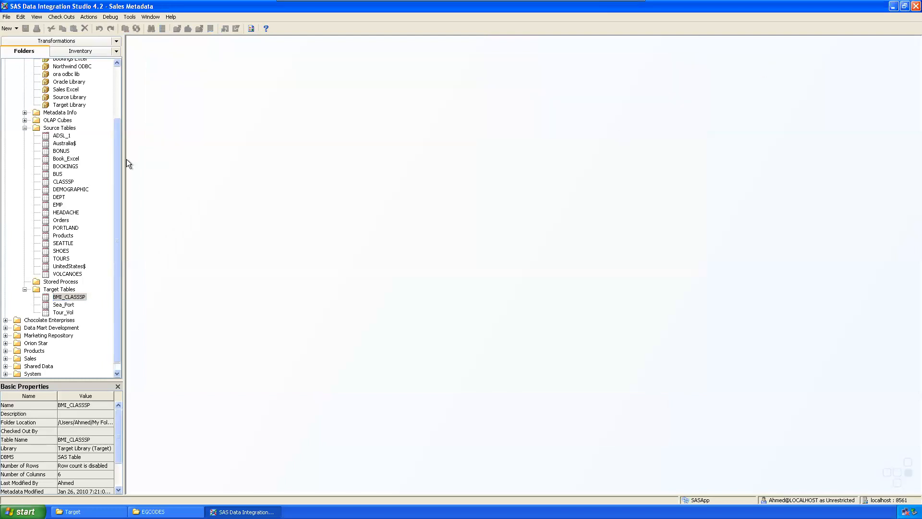
scroll(122, 111, "up", 3)
left_click(25, 116)
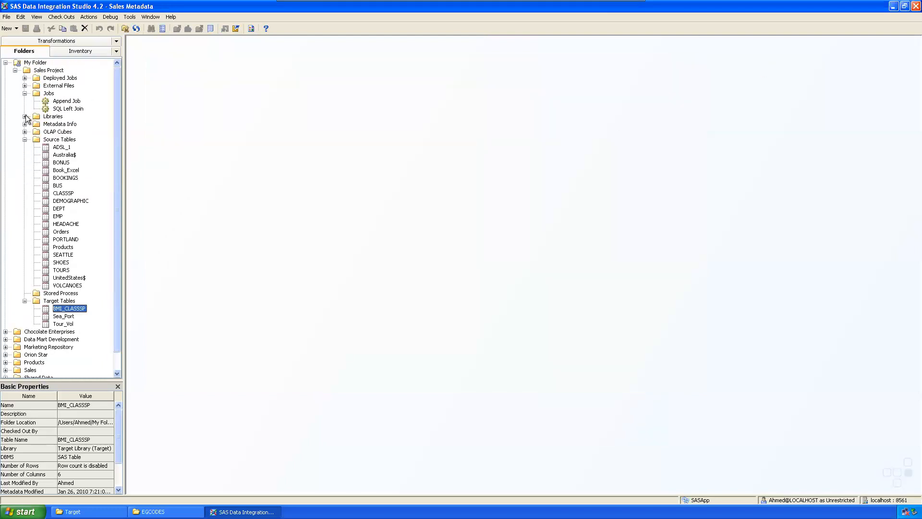
left_click(24, 139)
Create a new job named Table Loader in the Jobs folder.
left_click(50, 93)
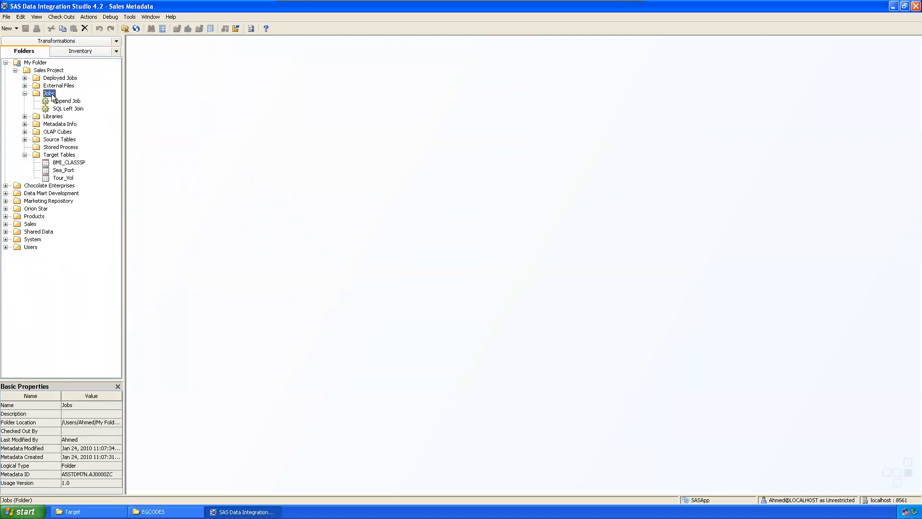
right_click(51, 94)
mouse_move(131, 128)
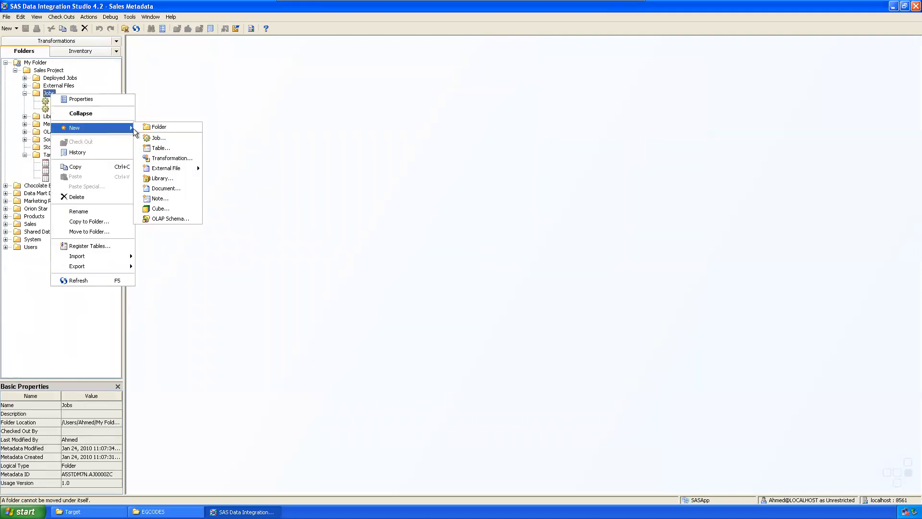
left_click(174, 138)
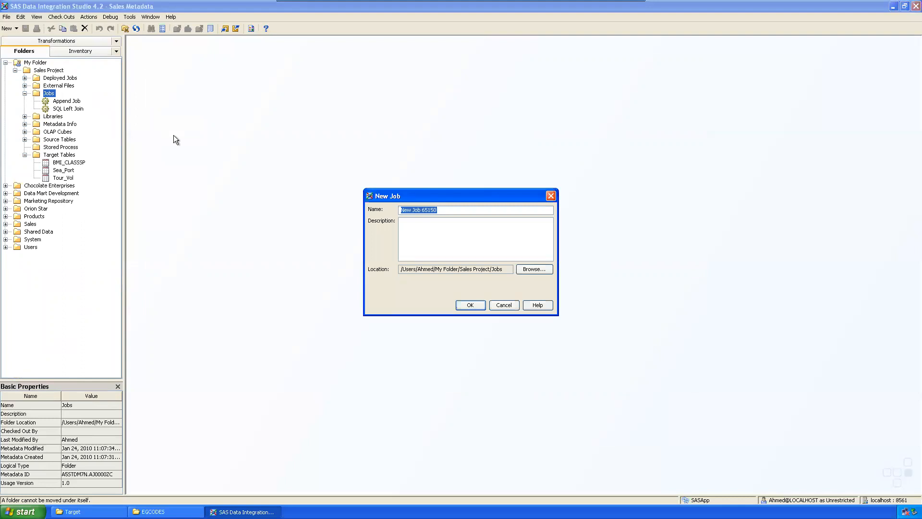
type("TAble")
key("BackSpace")
key("BackSpace")
type("Table Loader")
key("Return")
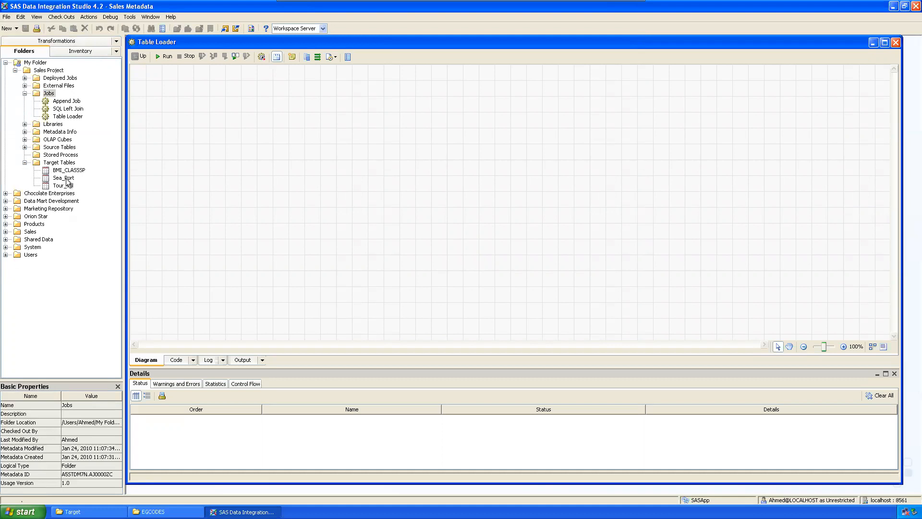
Place the CLASSSP source table and the BMI_CLASSSP target table on the job diagram.
left_click(25, 147)
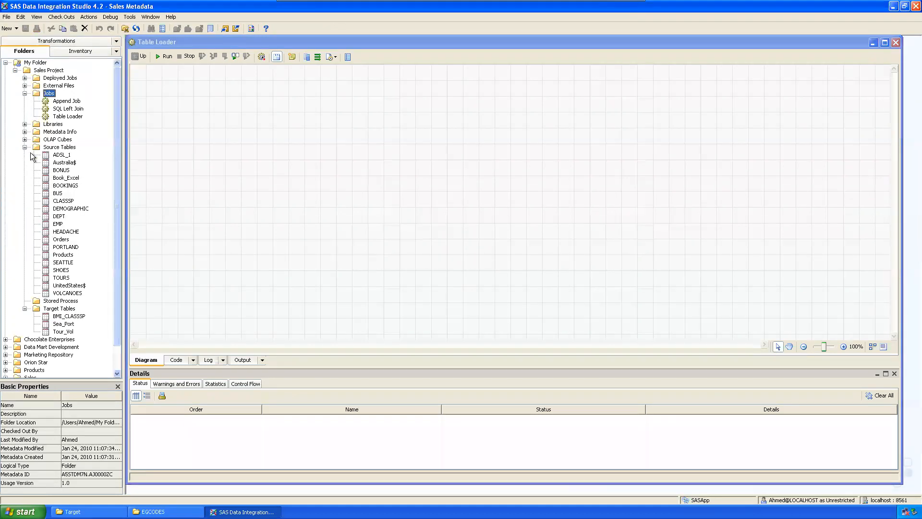
left_click_drag(63, 201, 223, 111)
left_click(25, 147)
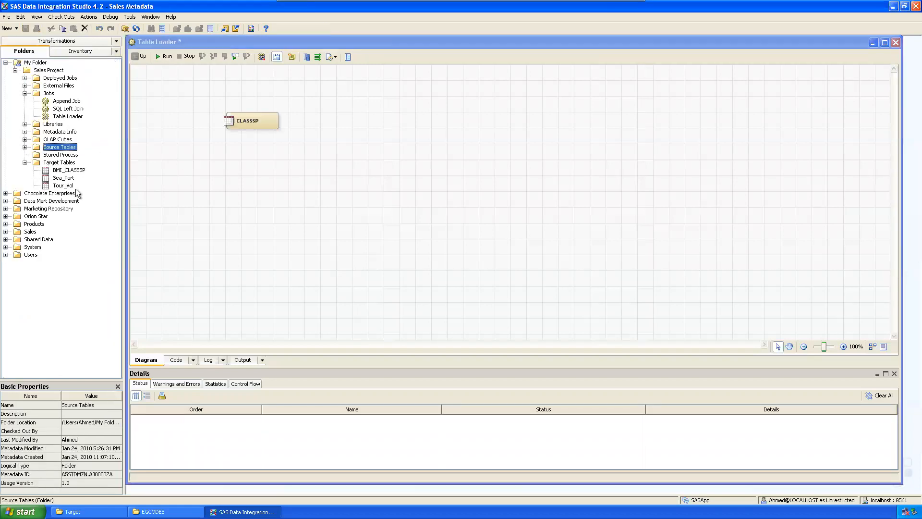
left_click_drag(70, 170, 201, 151)
left_click_drag(382, 123, 382, 123)
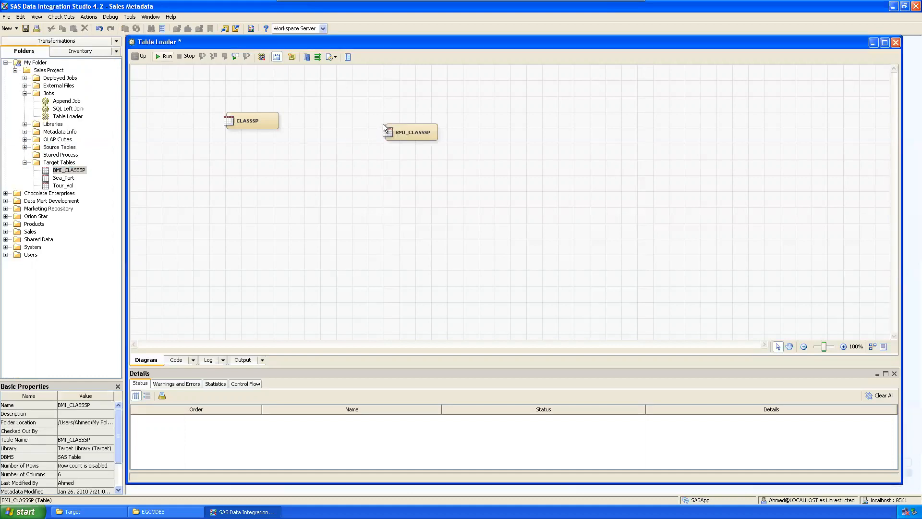
Add a Table Loader transformation from the Access group between the two tables, moving BMI_CLASSSP further right.
left_click(74, 40)
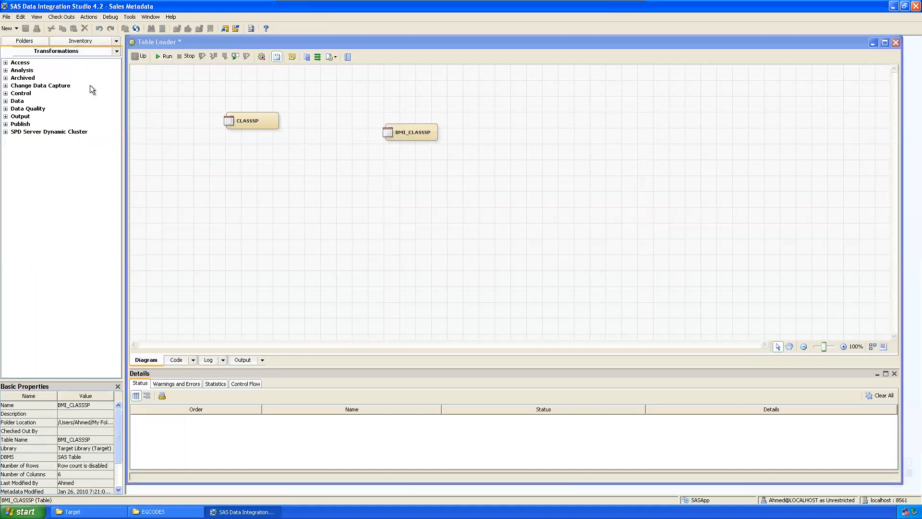
left_click(5, 63)
left_click(47, 116)
mouse_move(54, 126)
left_mouse_down()
mouse_move(87, 117)
mouse_move(327, 118)
mouse_move(358, 133)
mouse_move(461, 118)
left_mouse_up()
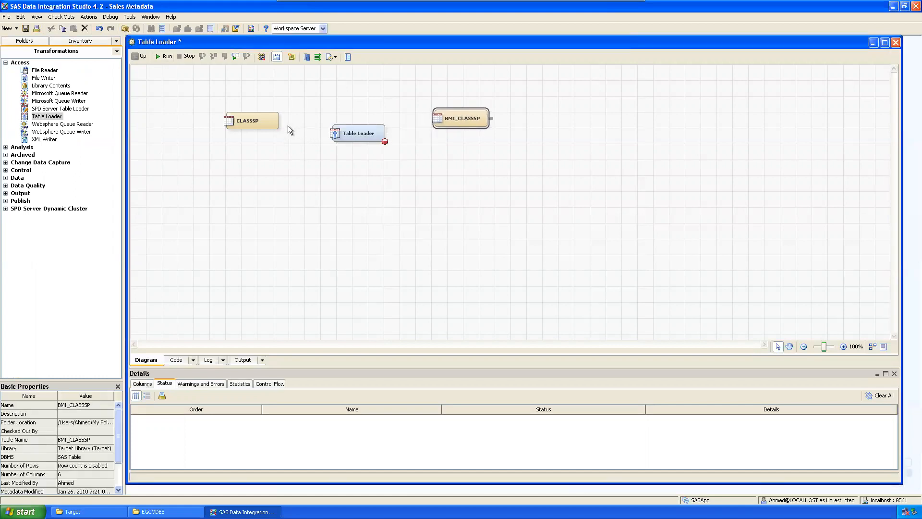
Connect CLASSSP to the Table Loader and the Table Loader to BMI_CLASSSP, and line up the three nodes in a row.
left_click_drag(284, 120, 330, 133)
left_click_drag(389, 133, 442, 118)
left_click(355, 136)
left_click_drag(248, 127, 241, 128)
left_click_drag(346, 120, 347, 122)
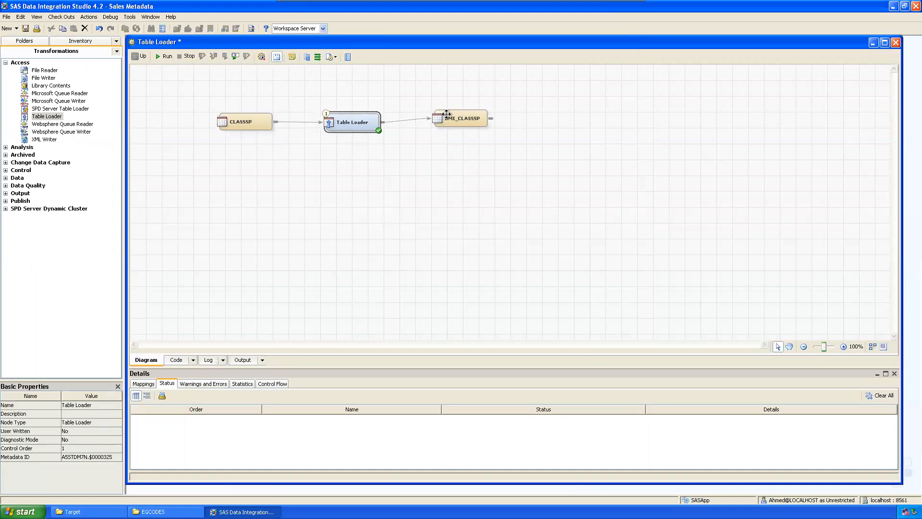
left_click_drag(446, 118, 447, 121)
left_click(282, 243)
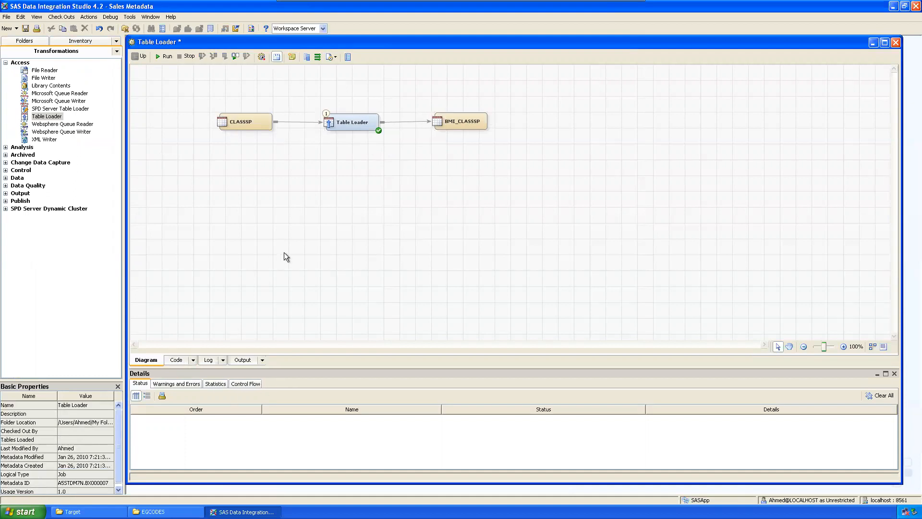
left_click(246, 118)
left_click_drag(450, 124, 451, 126)
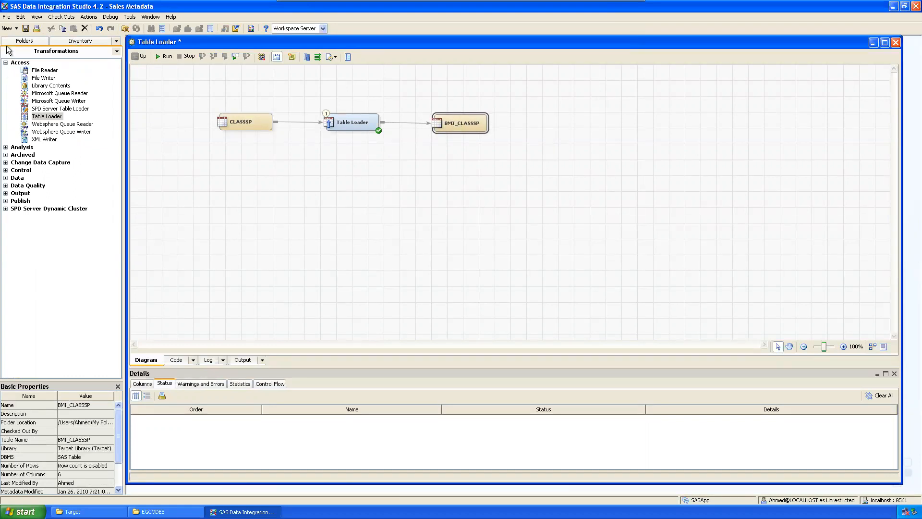
Open the Table Loader's column mappings and enlarge the dialog to show the CLASSSP and BMI_CLASSSP columns side by side.
left_click(6, 63)
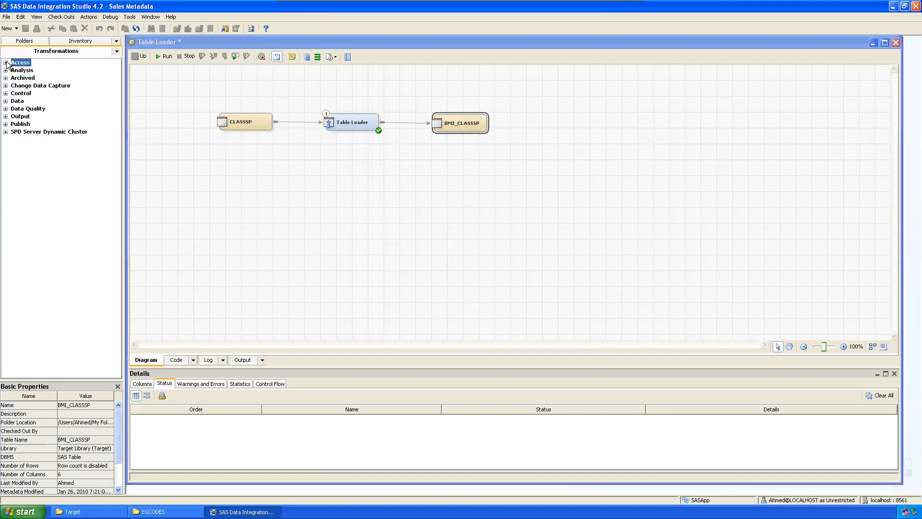
left_click(353, 123)
right_click(355, 119)
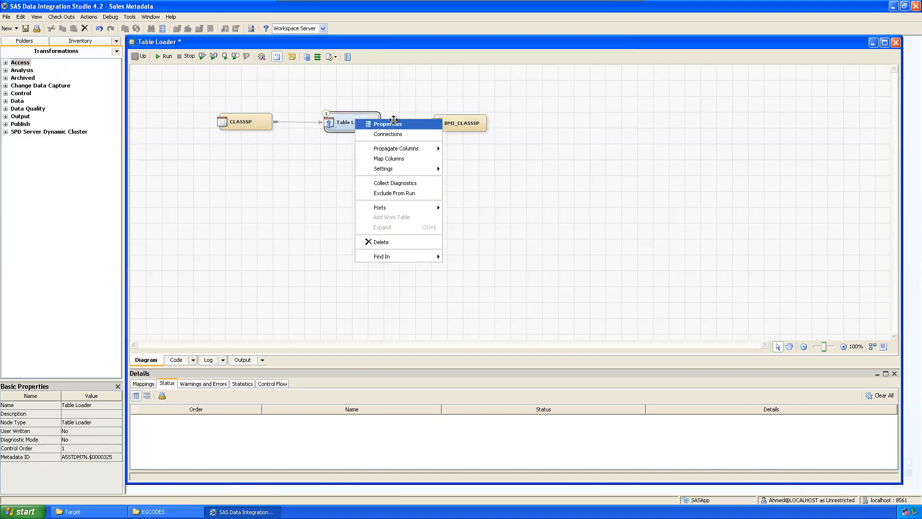
left_click(394, 122)
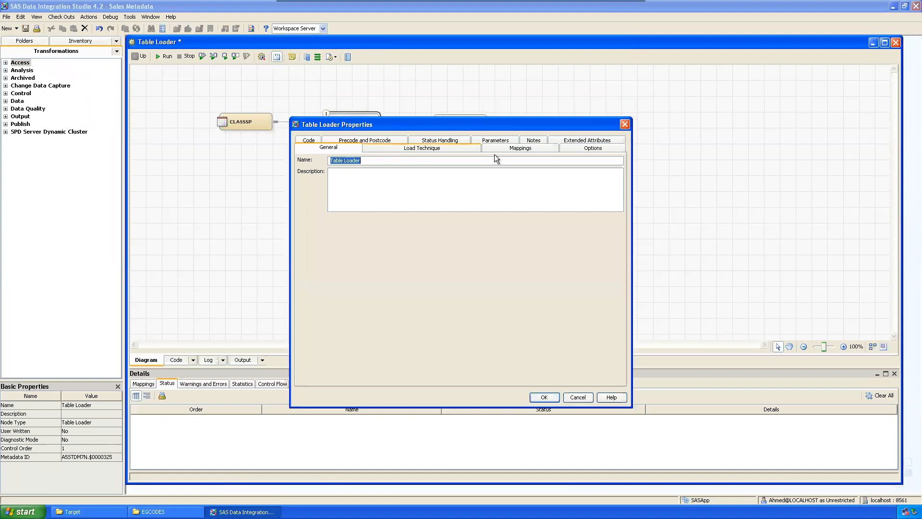
left_click(500, 149)
left_click_drag(483, 123, 353, 168)
left_click_drag(502, 246, 726, 233)
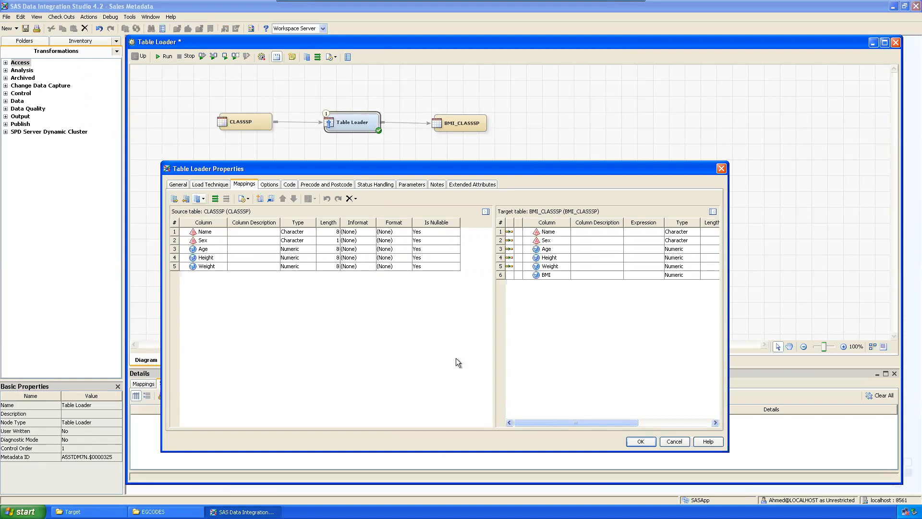
left_click_drag(493, 347, 472, 273)
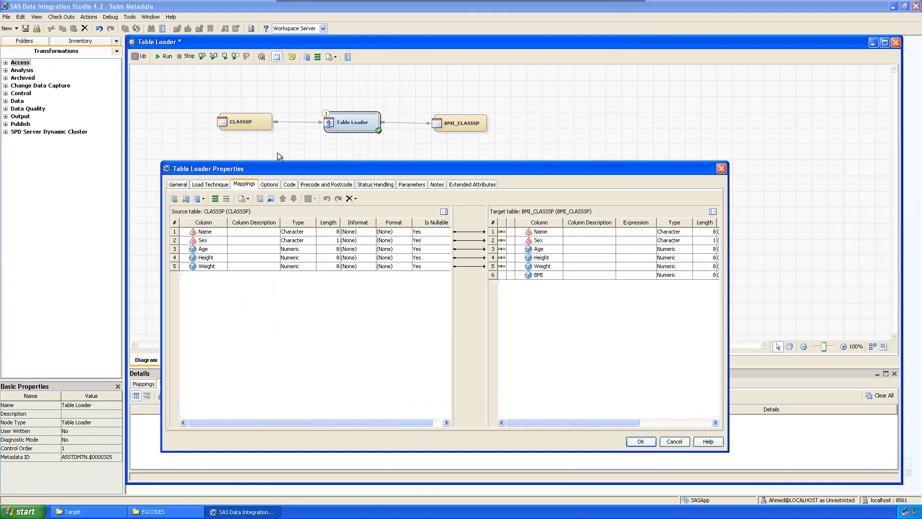
left_click_drag(295, 169, 262, 170)
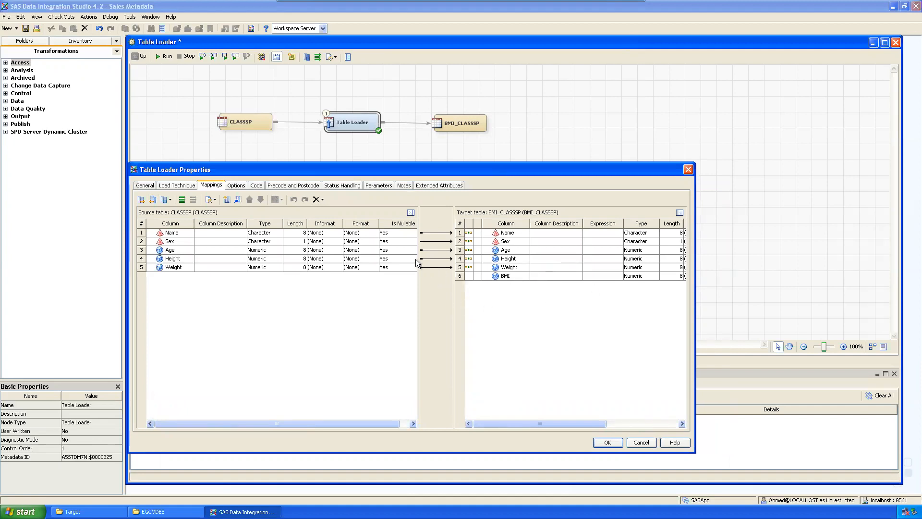
Map the source columns Height and Weight to the target BMI column.
left_click_drag(410, 256, 468, 277)
left_click_drag(408, 267, 461, 279)
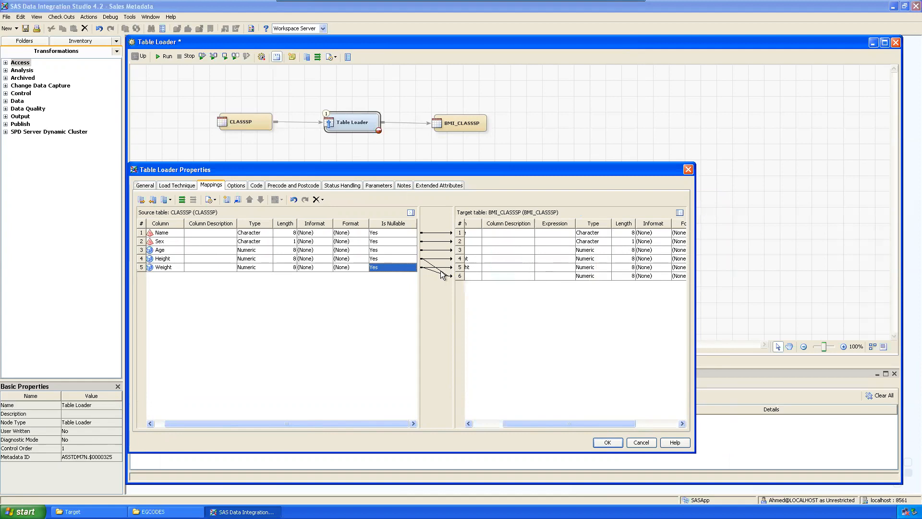
left_click_drag(538, 422, 483, 422)
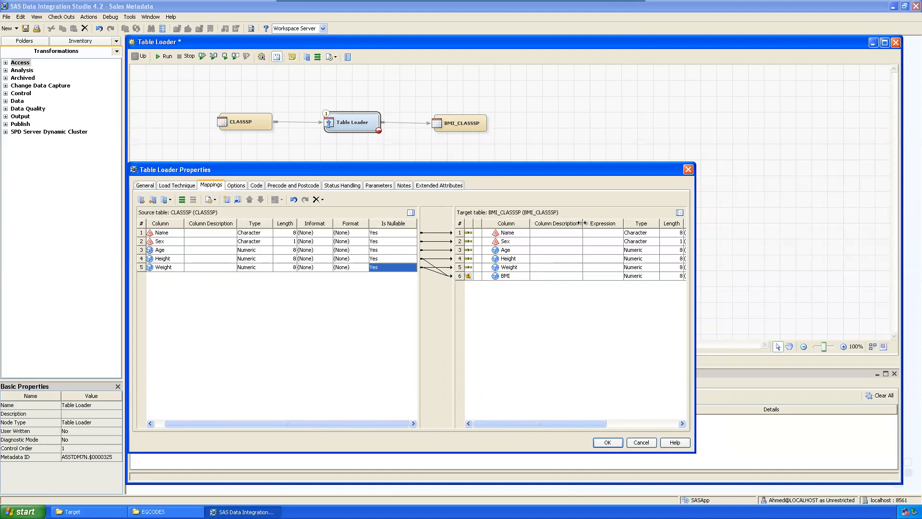
Open the advanced expression editor for the target BMI column.
left_click_drag(582, 223, 578, 223)
left_click(612, 275)
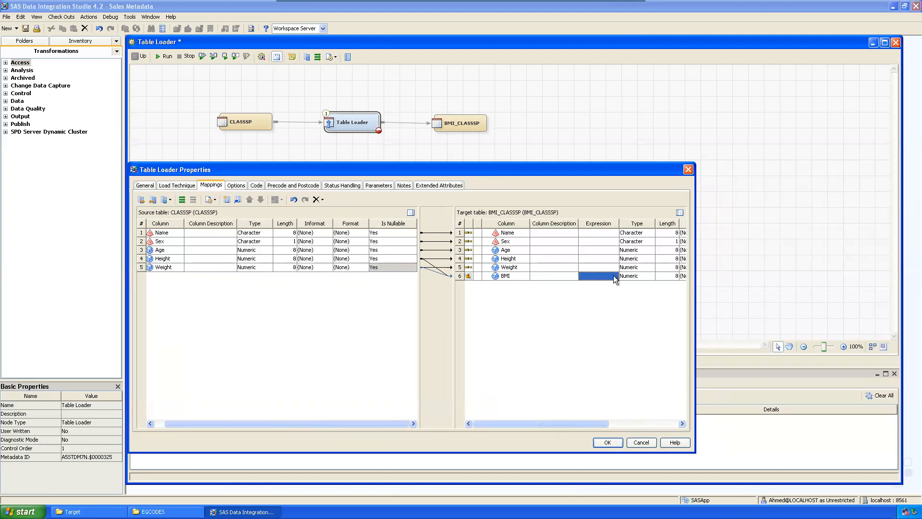
left_click(612, 276)
left_click(614, 276)
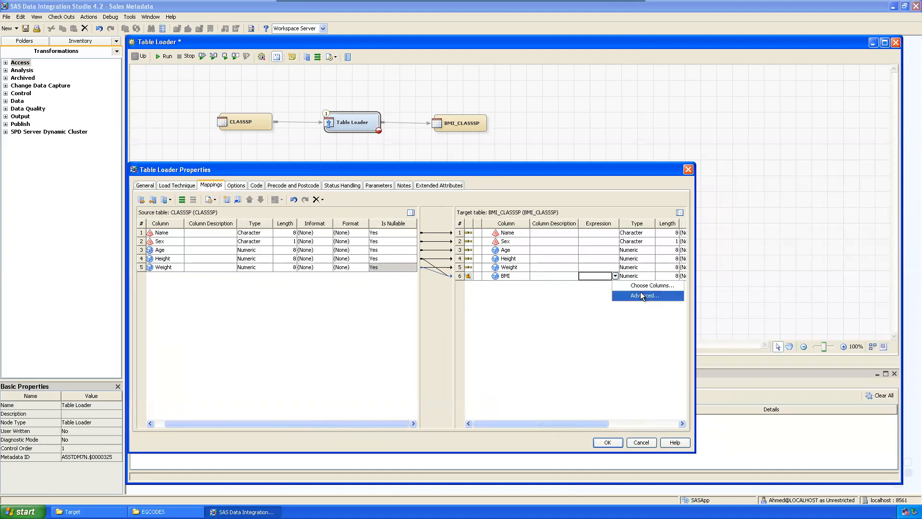
left_click(641, 295)
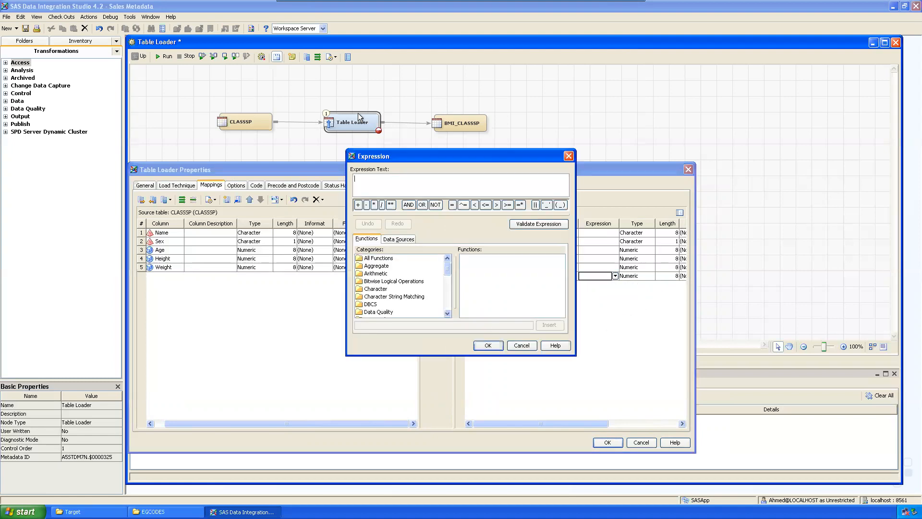
left_click_drag(405, 154, 336, 165)
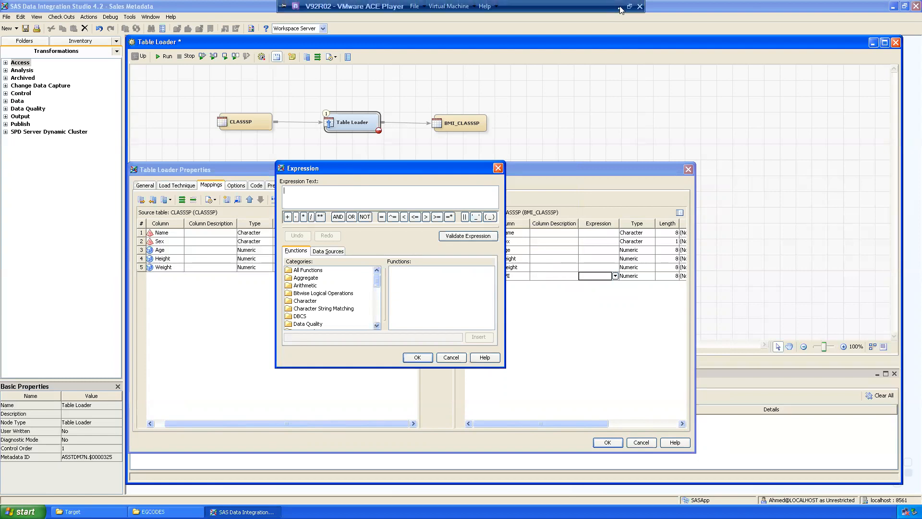
Switch to Chrome and search the web for "BMI Calculation formula".
left_click(620, 7)
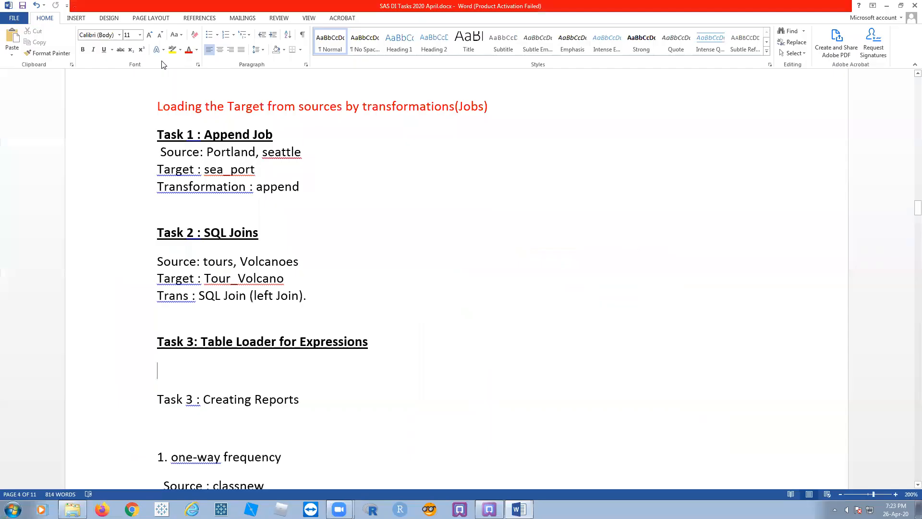
left_click(887, 5)
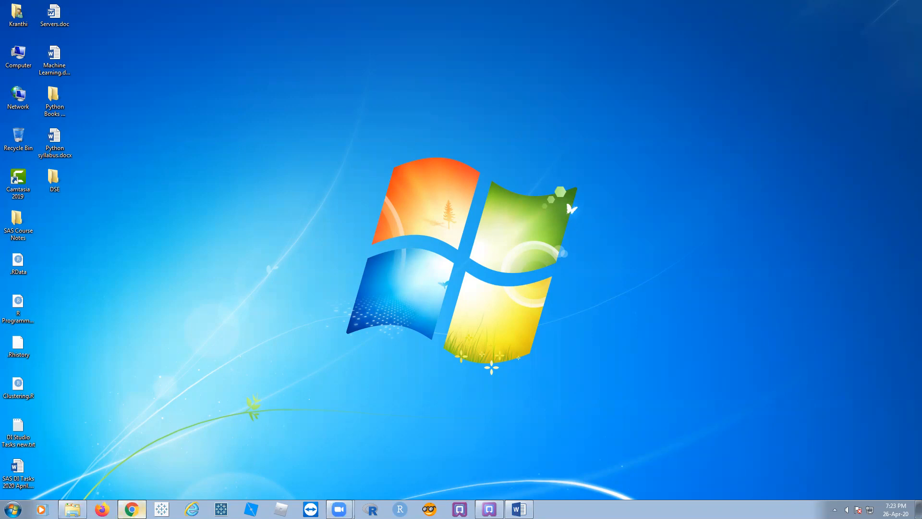
mouse_move(132, 509)
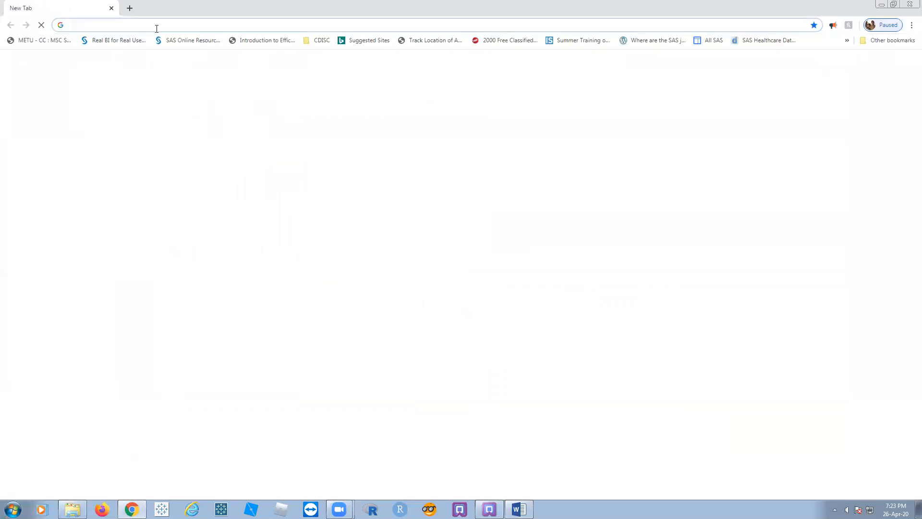
type("BMI ")
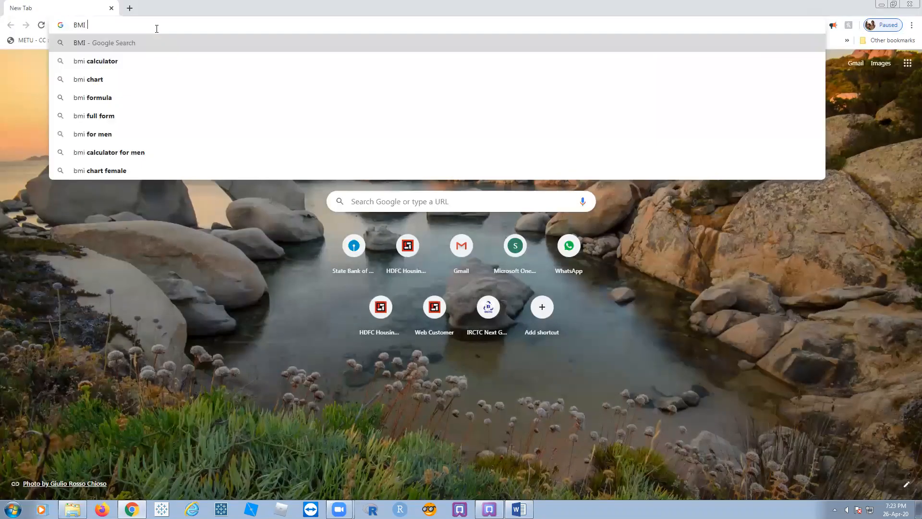
type("Calculation")
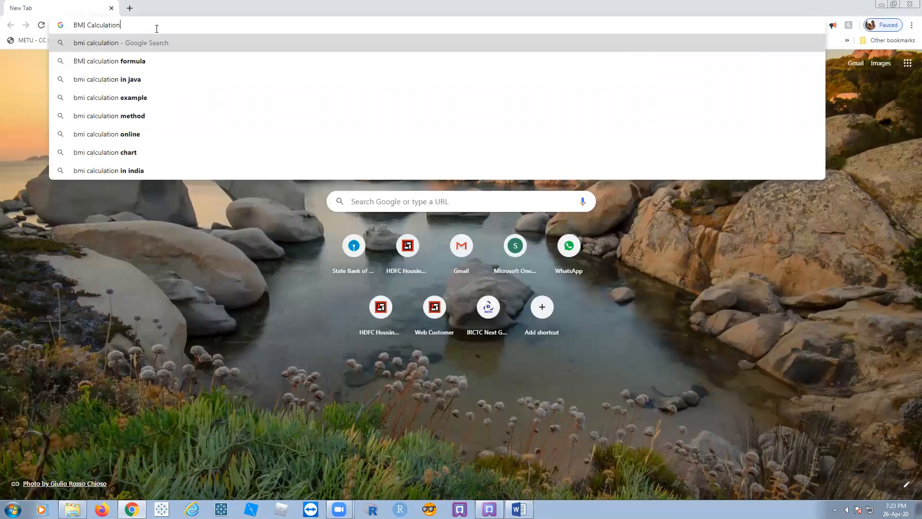
type(" formula")
key("Return")
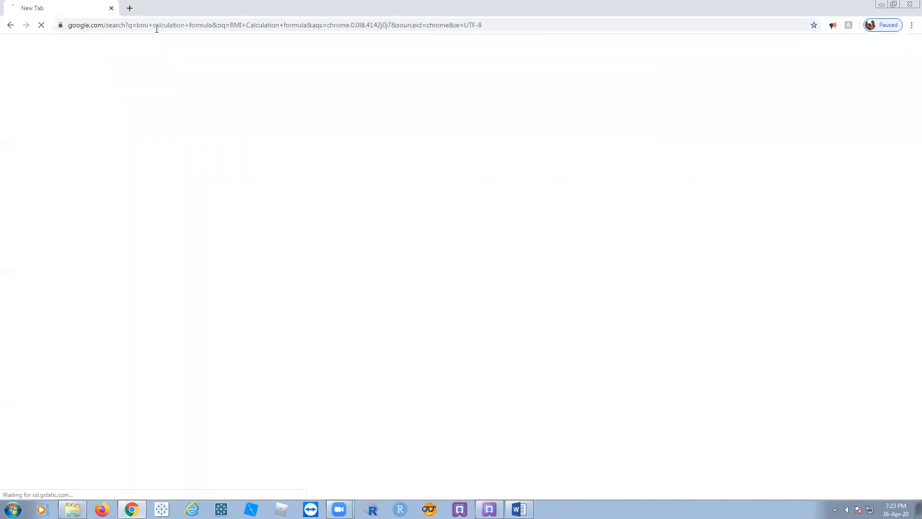
left_click(156, 182)
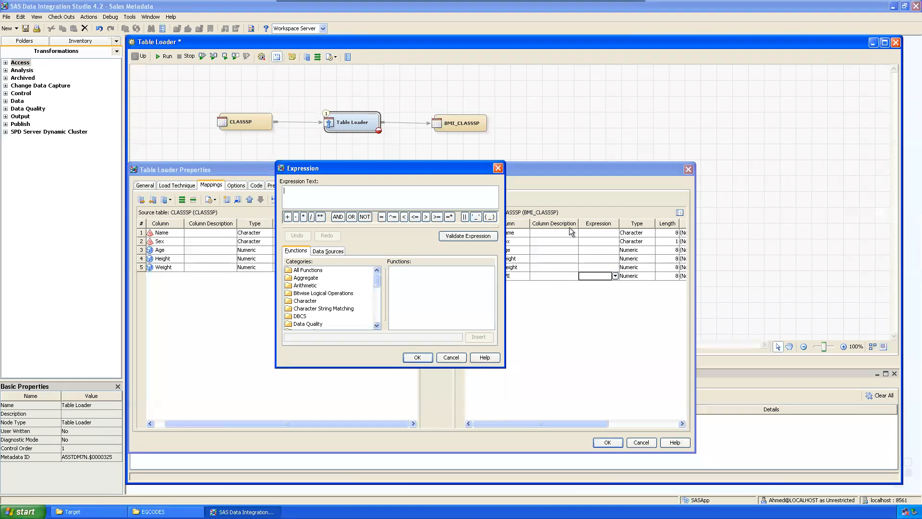
Reposition the Expression dialog over the mappings and consult the BMI formula in the browser again.
left_click_drag(444, 169, 434, 323)
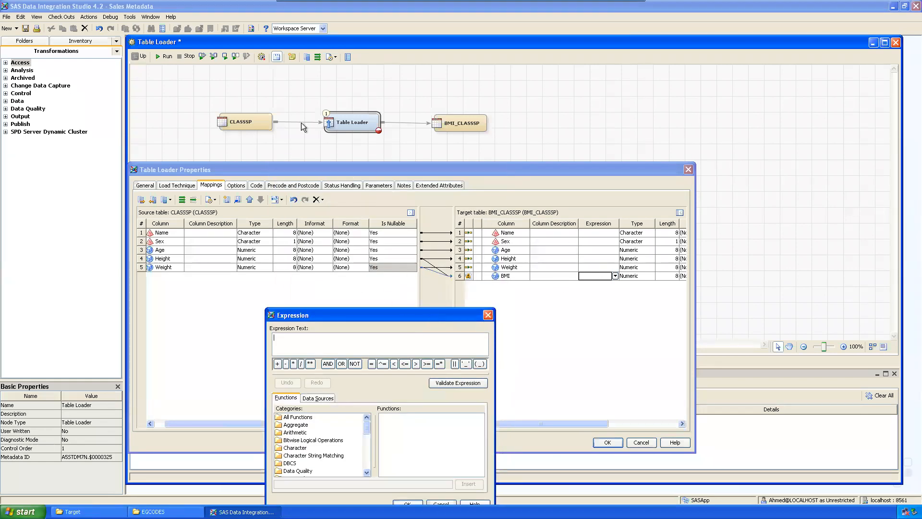
left_click_drag(356, 316, 340, 212)
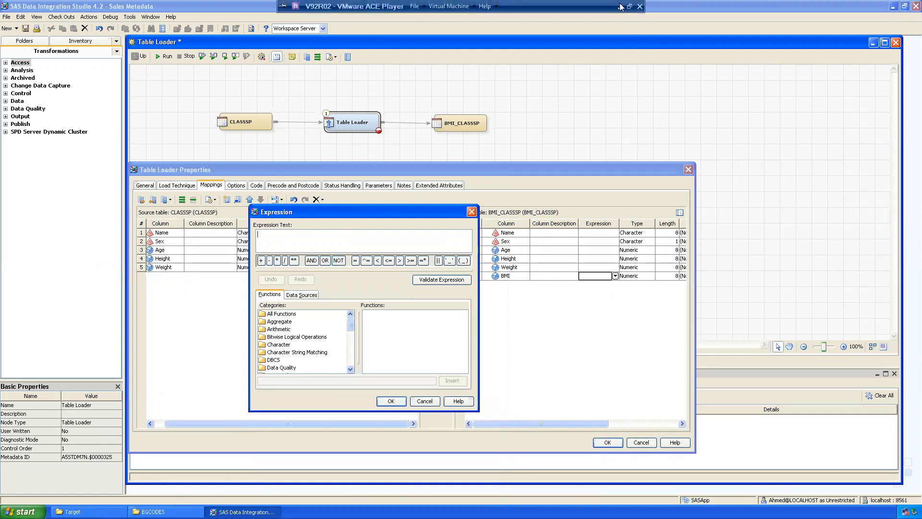
left_click(621, 6)
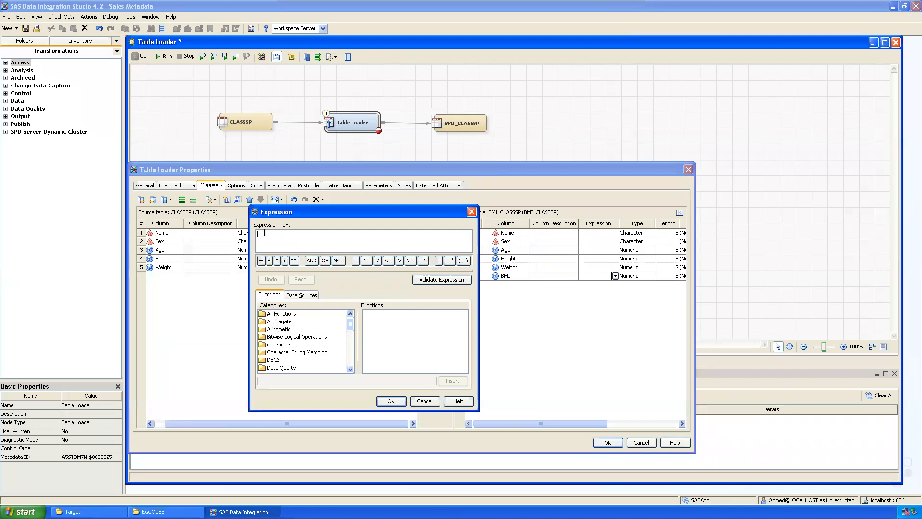
Start the BMI expression with CLASSSP's Weight column as Weight * 703, and compare it with the formula in the browser.
left_click(306, 296)
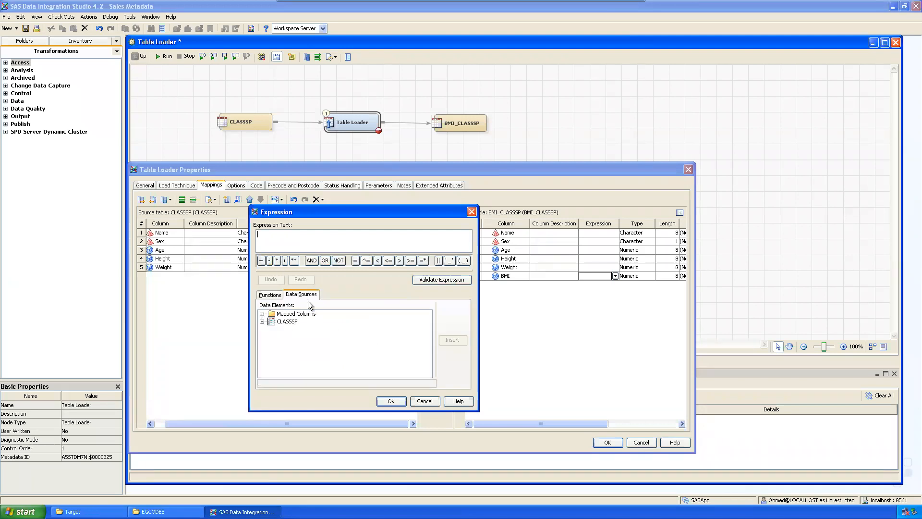
left_click(262, 322)
double_click(300, 359)
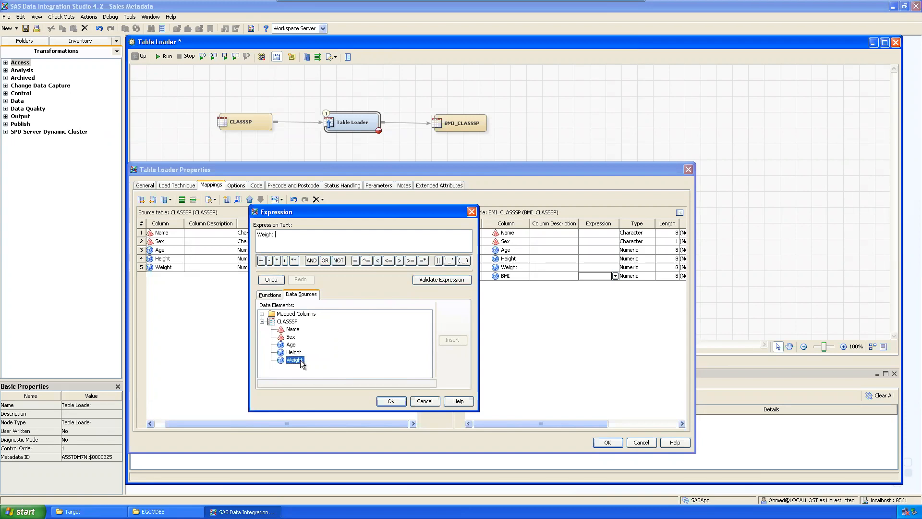
left_click(278, 260)
type("703")
left_click(619, 8)
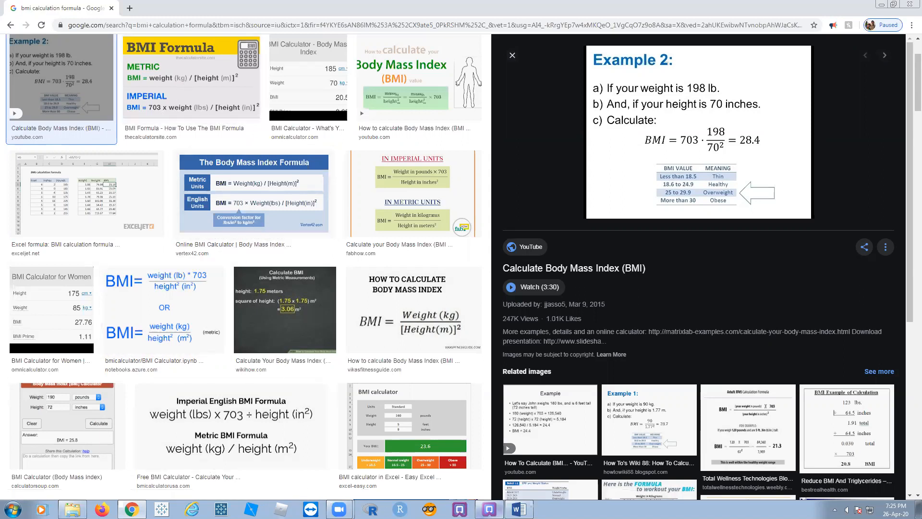
left_click(489, 509)
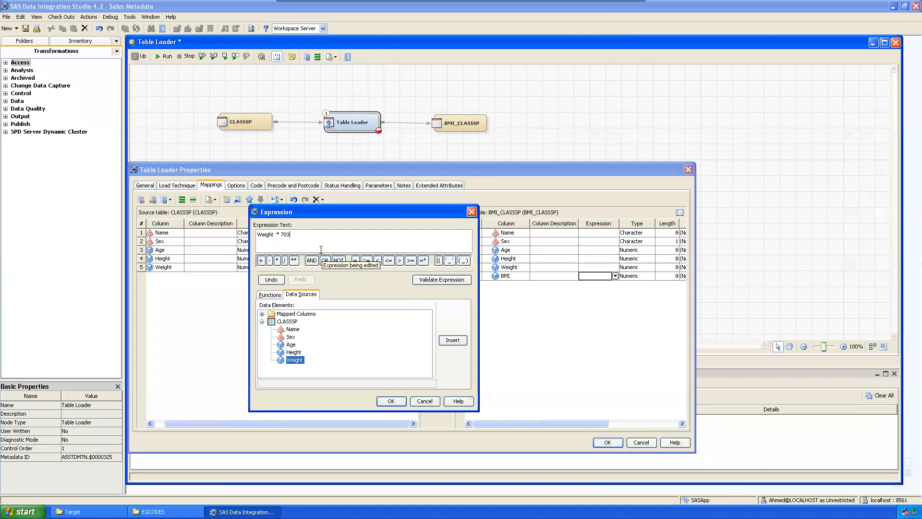
Complete the BMI expression as (Weight * 703) / (Height * Height), using the Height column from CLASSSP.
left_click(257, 235)
type("(")
key("End")
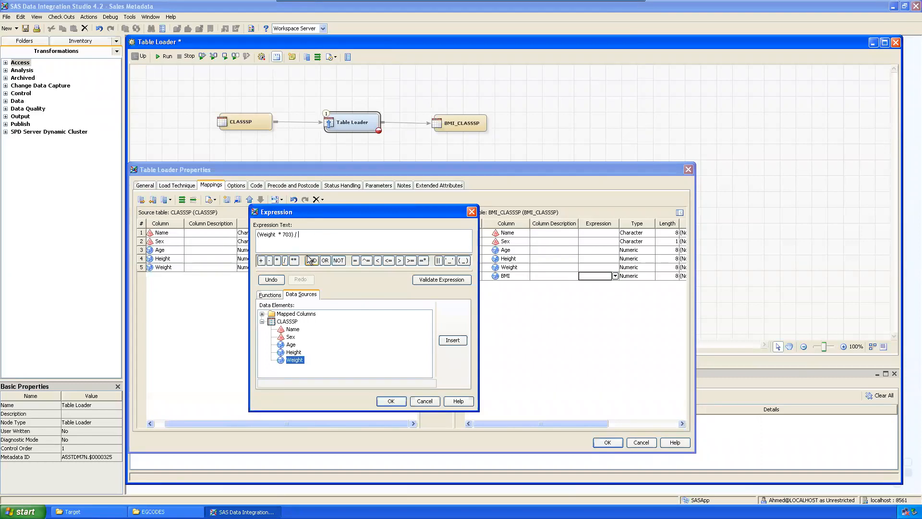
type("(")
double_click(294, 353)
type("*")
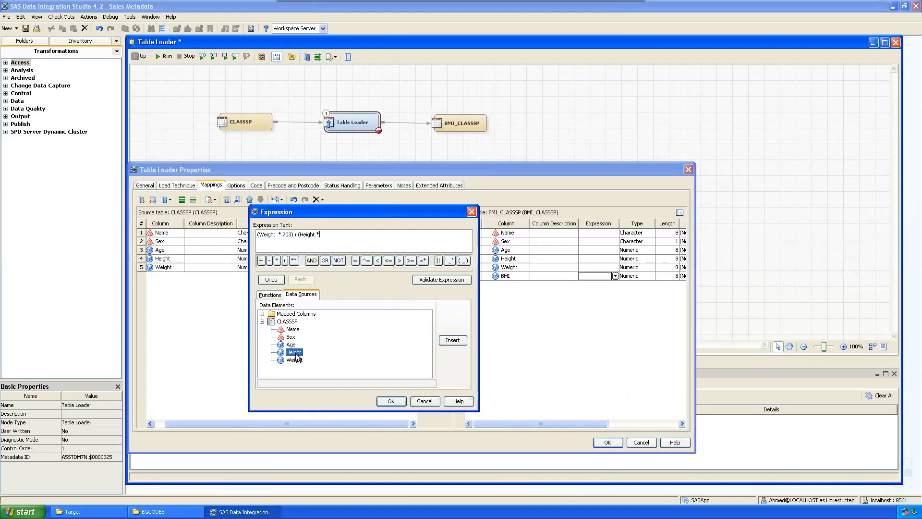
double_click(294, 353)
Validate the BMI expression without displaying the SAS log, and accept it together with the Table Loader mappings.
left_click(433, 280)
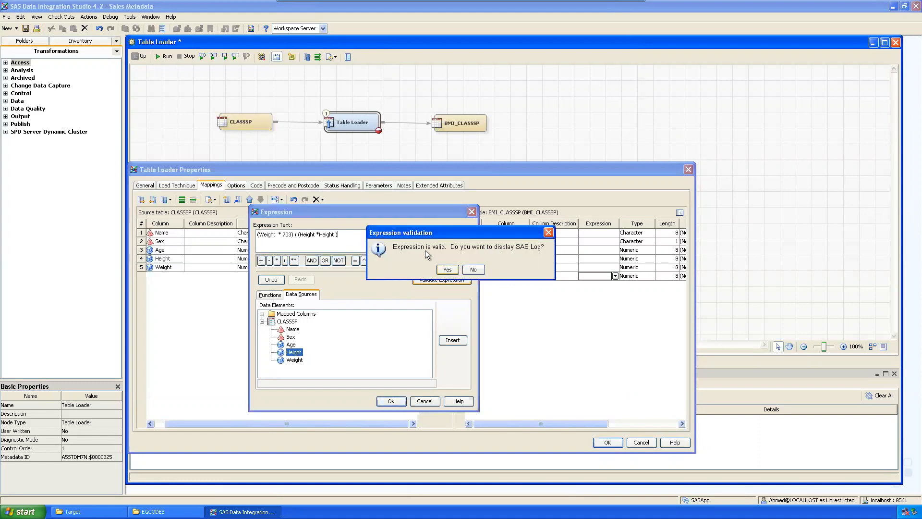
left_click(473, 270)
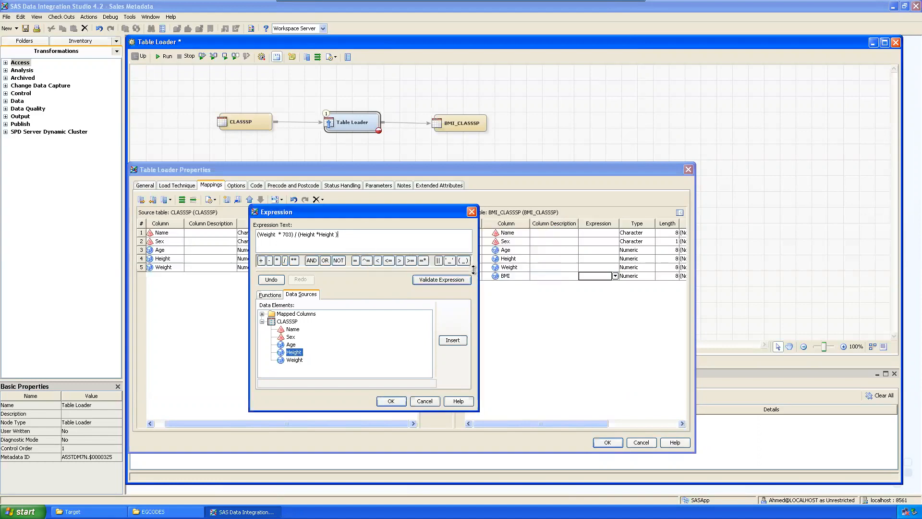
left_click(392, 401)
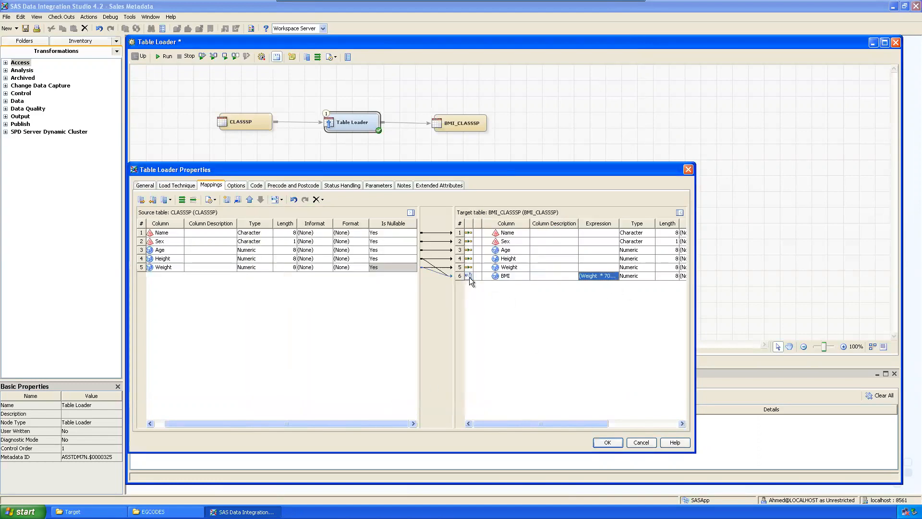
left_click(607, 442)
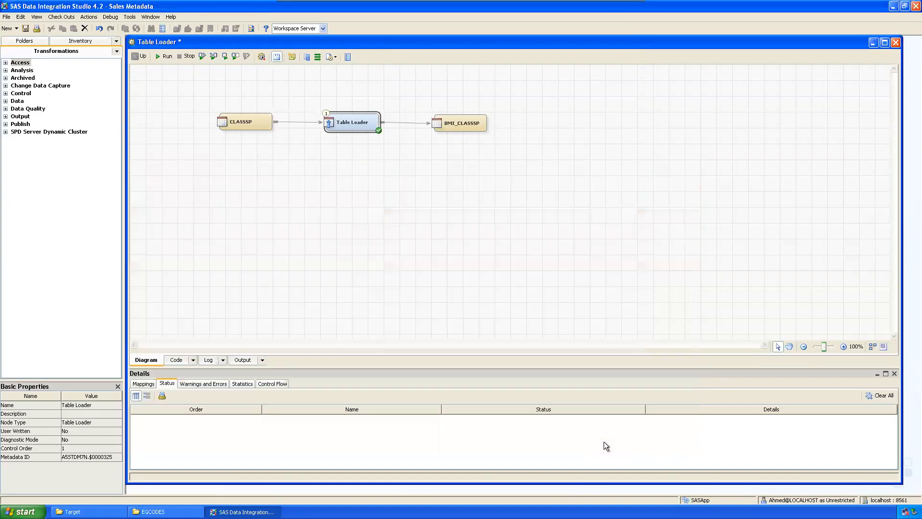
Run the Table Loader job and save it.
left_click(682, 201)
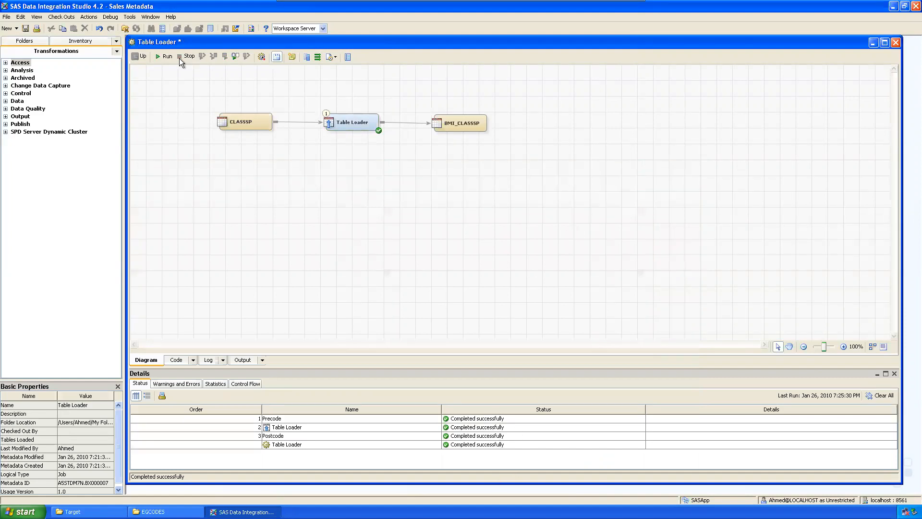
left_click(26, 28)
Review the job's generated code, focusing on the PROC SQL step that maps the columns and computes BMI, and return to the diagram.
left_click(177, 360)
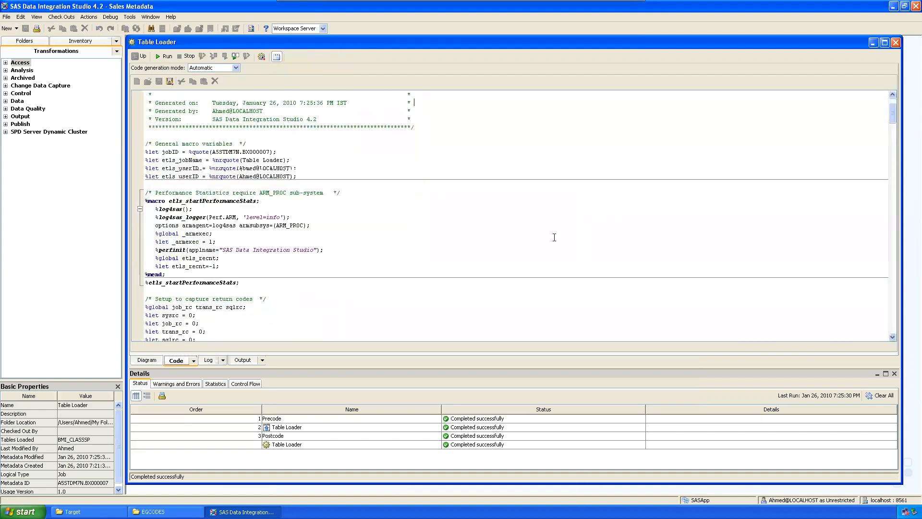
scroll(555, 237, "down", 2)
scroll(554, 237, "down", 18)
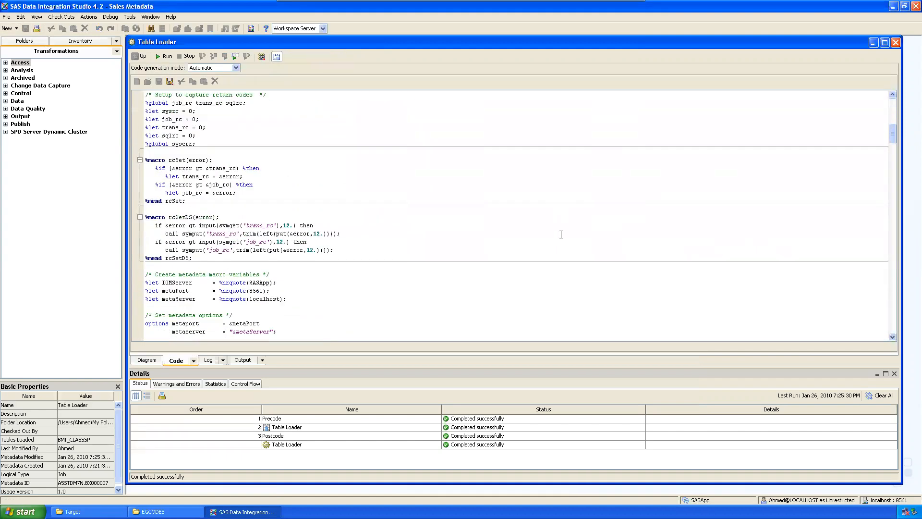
scroll(567, 235, "down", 12)
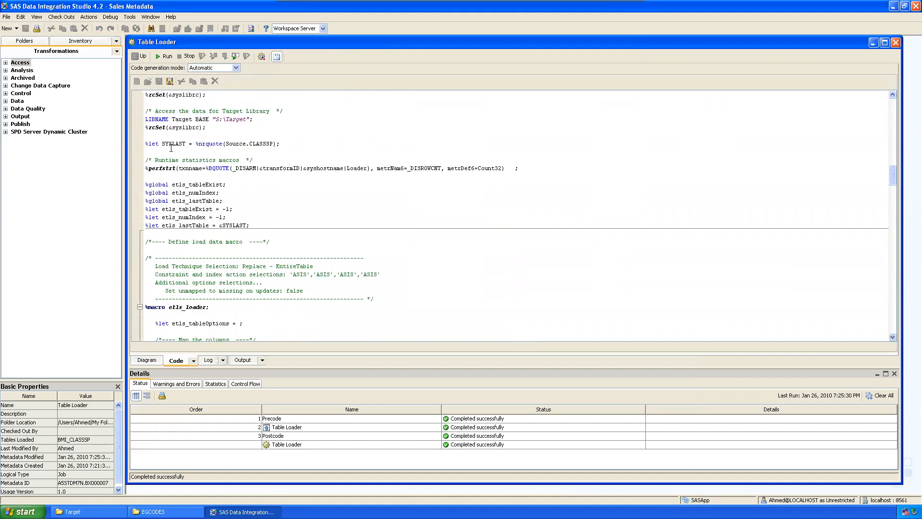
scroll(174, 146, "down", 5)
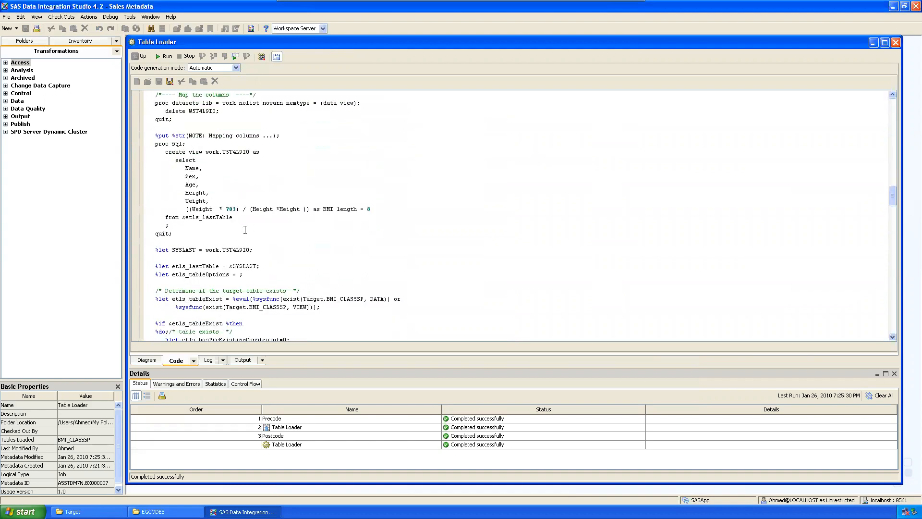
left_click_drag(186, 209, 388, 218)
left_click(415, 228)
left_click_drag(150, 143, 187, 234)
left_click(535, 233)
scroll(628, 225, "down", 7)
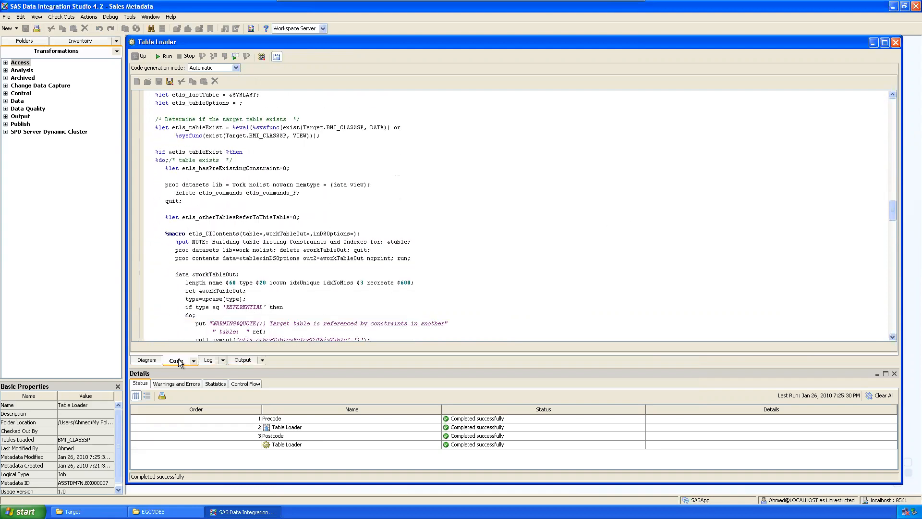
left_click(153, 360)
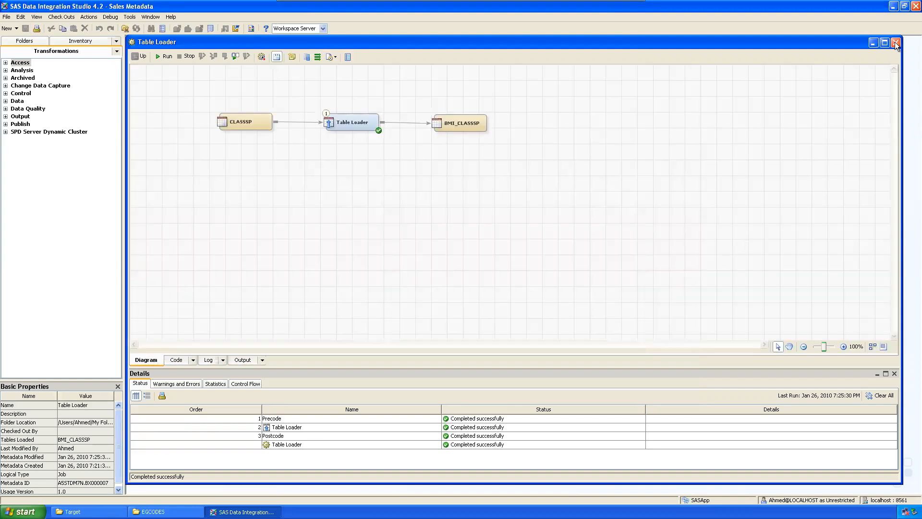
Close the Table Loader job and view the BMI_CLASSSP target table's data with the BMI column fitted to its values.
left_click(895, 42)
left_click(27, 41)
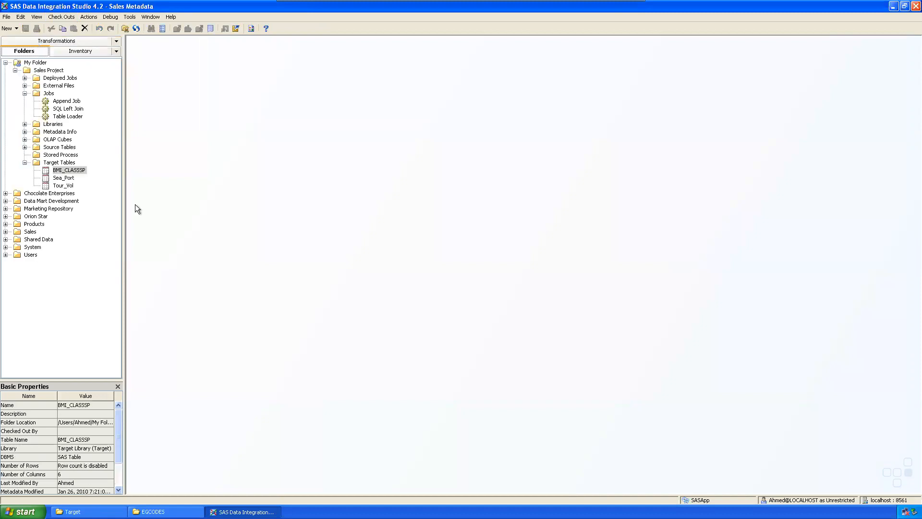
right_click(72, 171)
left_click(108, 191)
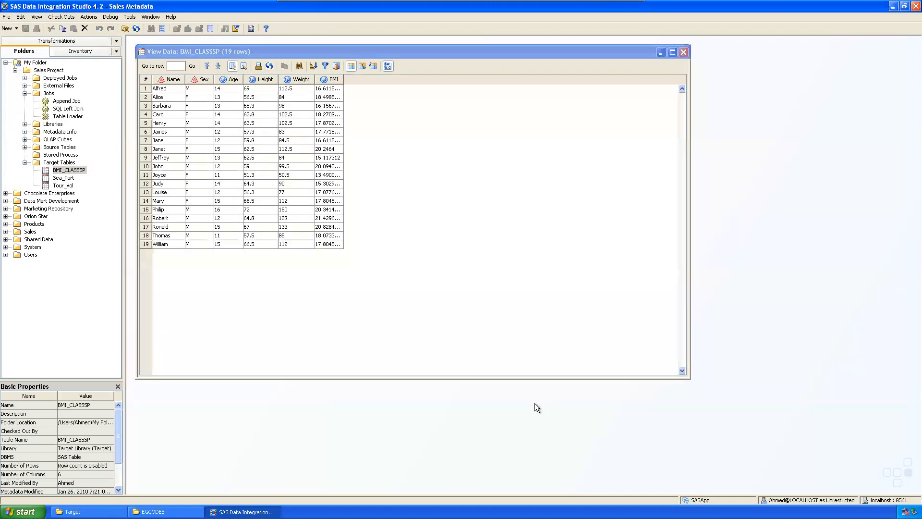
double_click(344, 79)
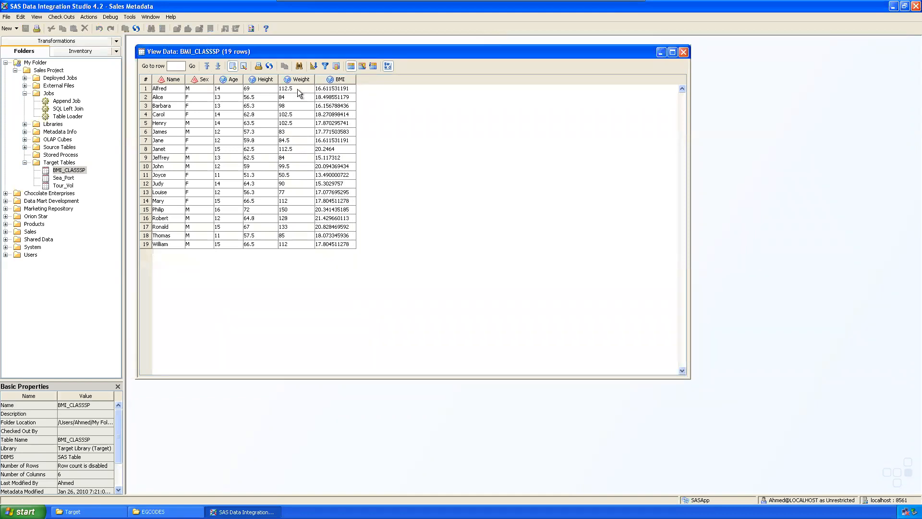
Check the Height, Weight and BMI values in the BMI_CLASSSP data, widening the BMI column, and close the data view.
left_click(254, 92)
left_click(301, 89)
left_click(256, 89)
left_click(326, 90)
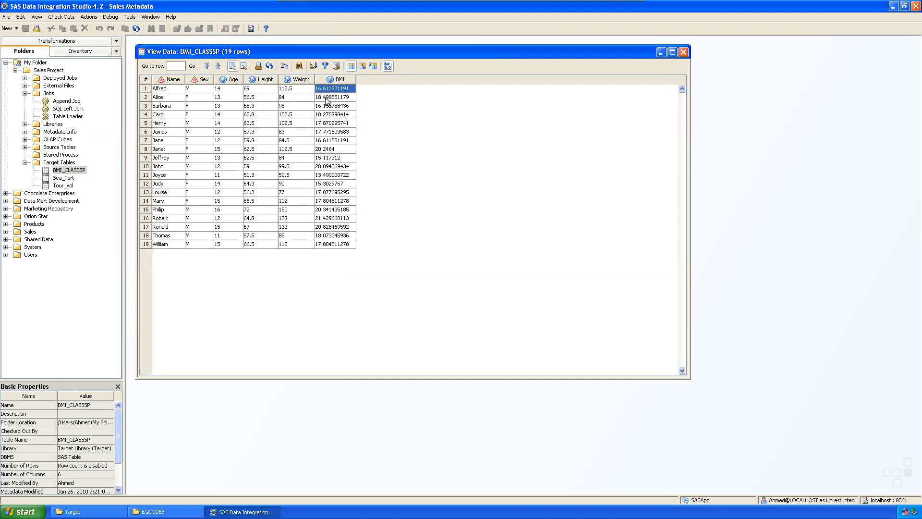
left_click(322, 160)
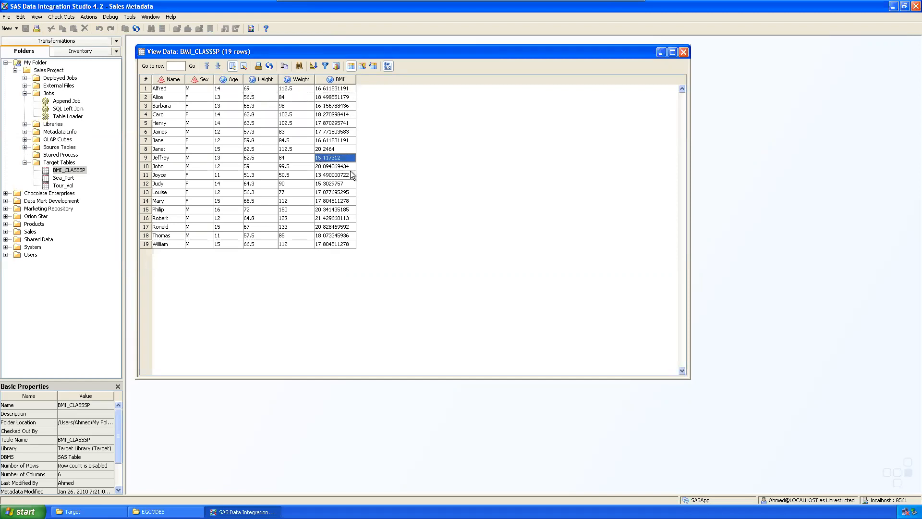
left_click(424, 137)
left_click_drag(356, 78, 368, 244)
left_click(515, 220)
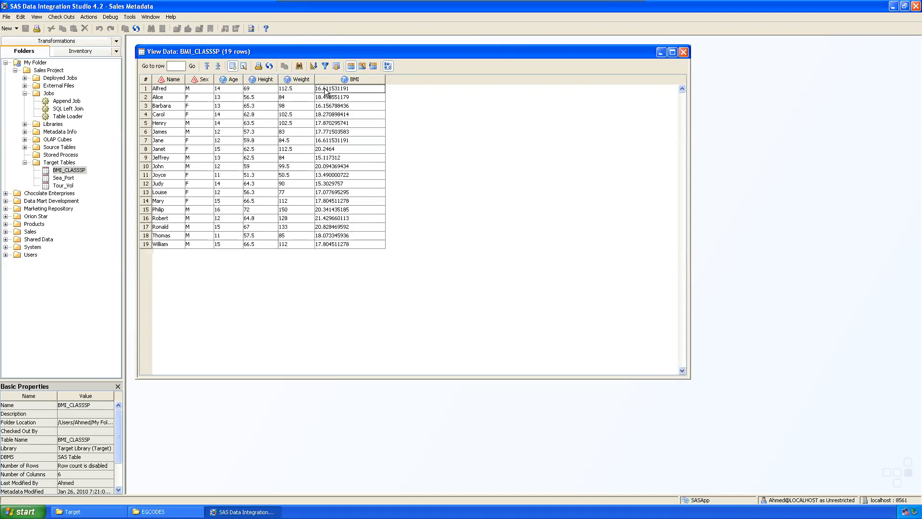
left_click(353, 91)
left_click(368, 121)
left_click(683, 52)
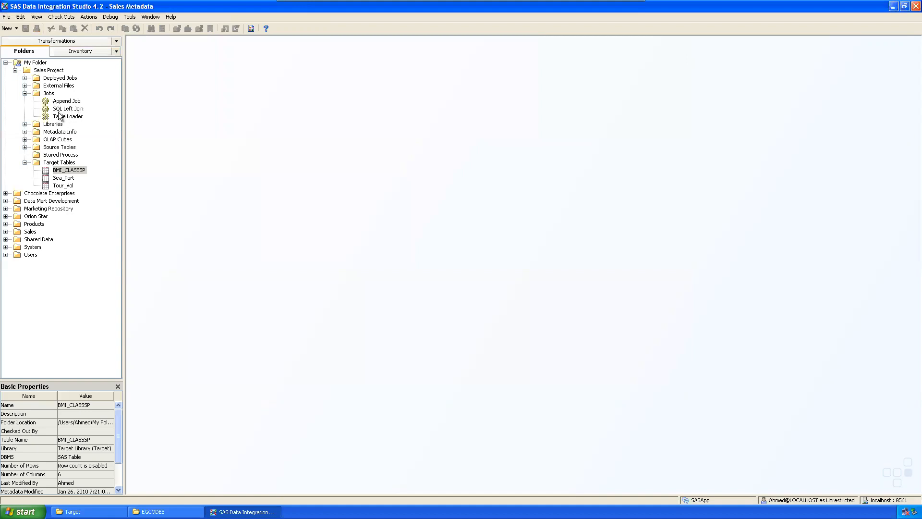
Reopen the Table Loader job and enable postcode in the properties of the Table Loader transformation.
double_click(67, 117)
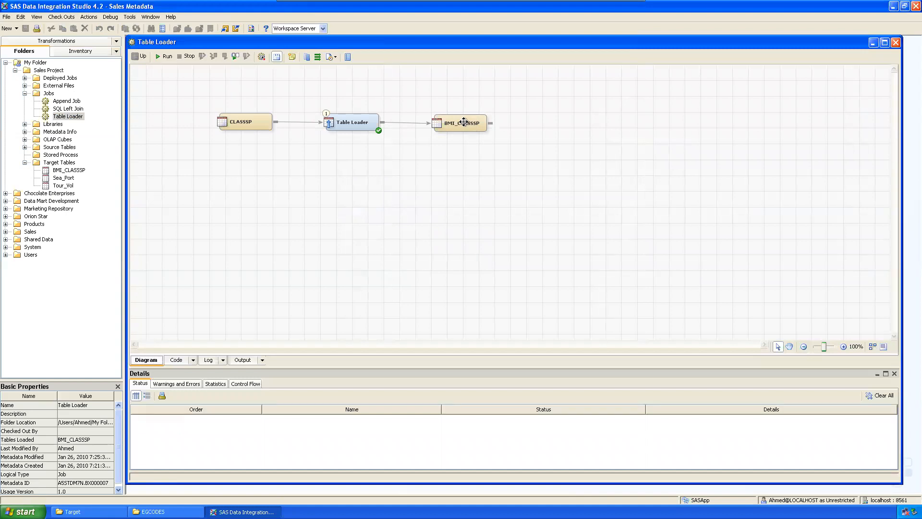
right_click(350, 119)
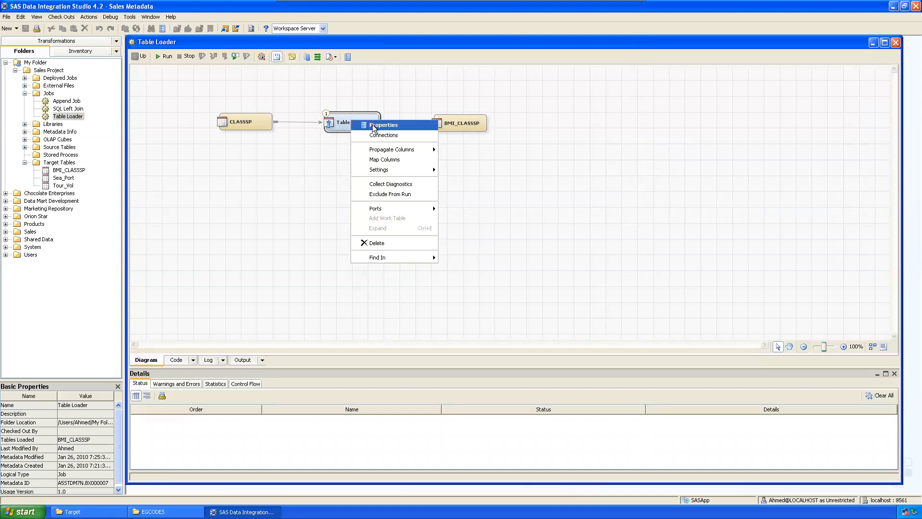
left_click(373, 125)
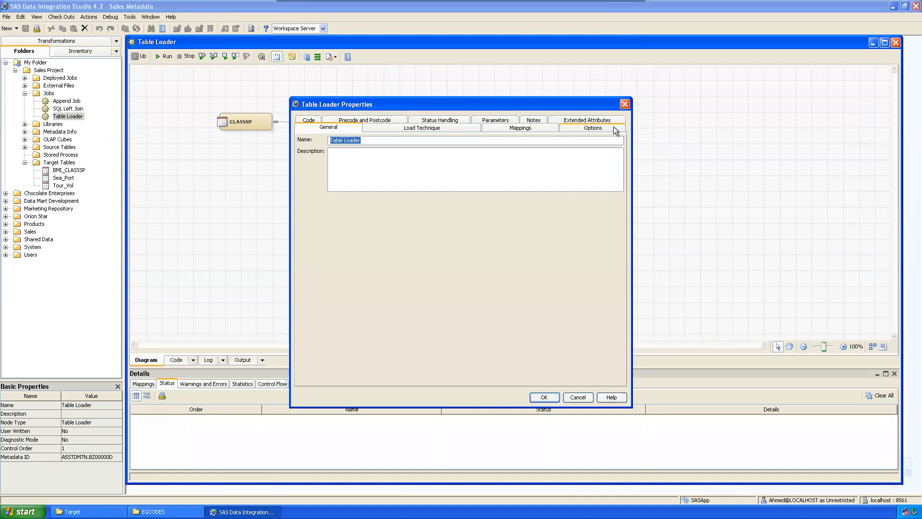
left_click(393, 120)
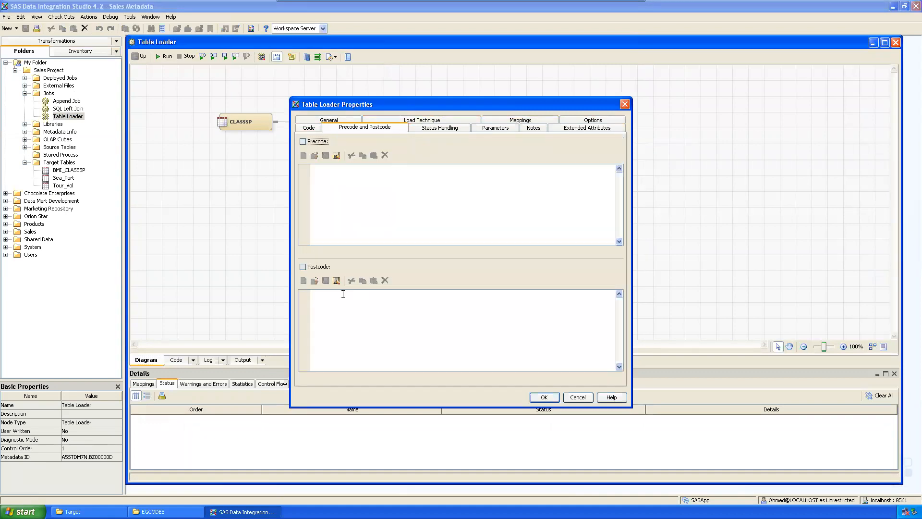
left_click(303, 267)
left_click(332, 307)
left_click_drag(387, 99, 321, 162)
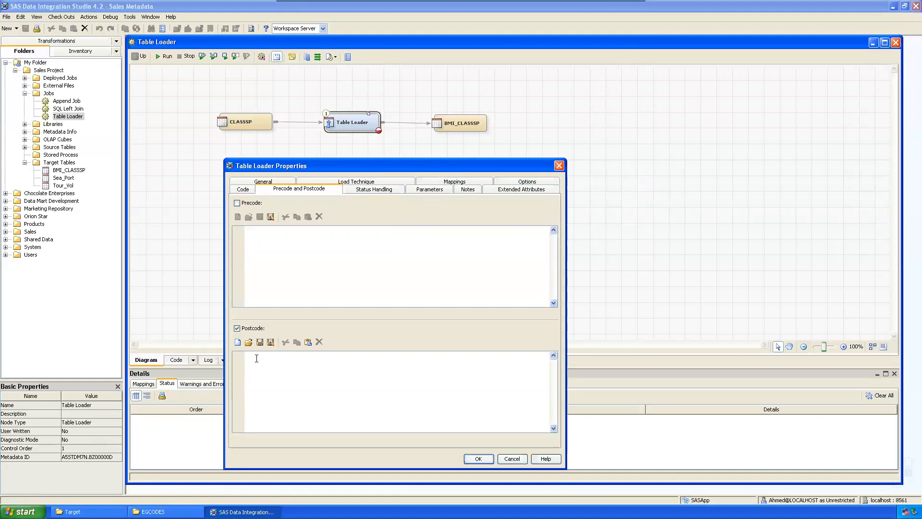
Enter round(bmi,0.2) as the Table Loader's postcode and accept the properties.
type("round(bmi")
type(",0/")
key("BackSpace")
type(".2")
left_click(343, 363)
left_click(479, 458)
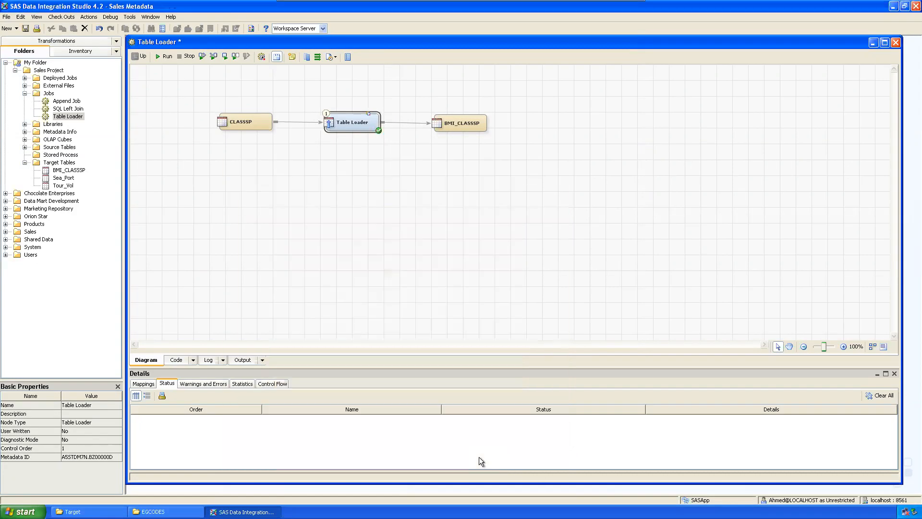
Run the Table Loader job and open the log at the error reported for the transformation.
left_click(491, 190)
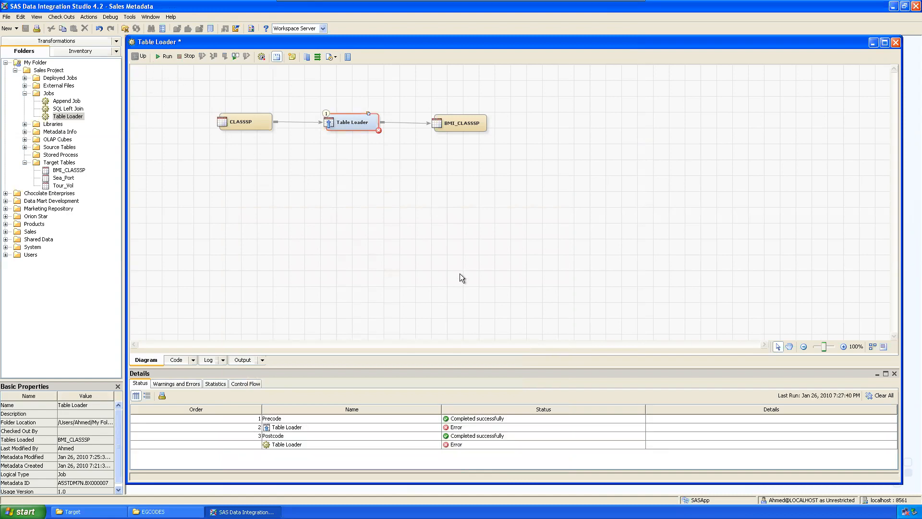
double_click(457, 427)
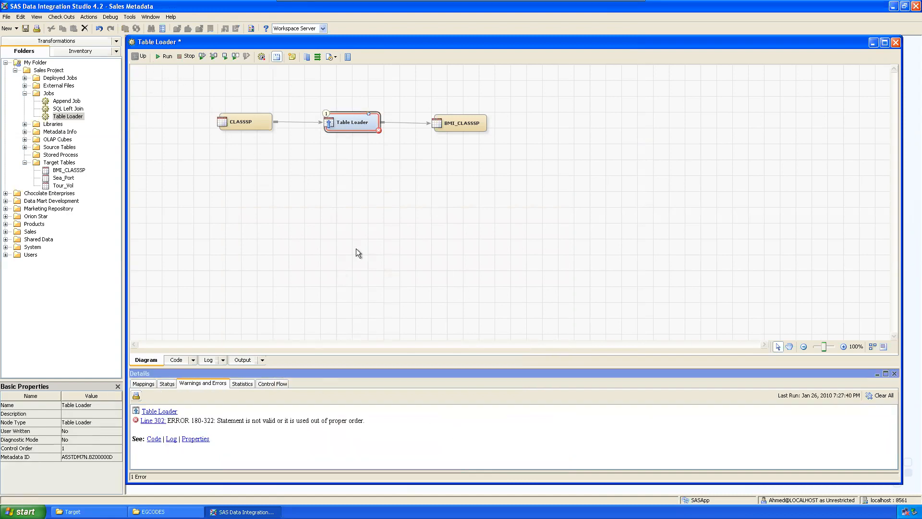
left_click(152, 420)
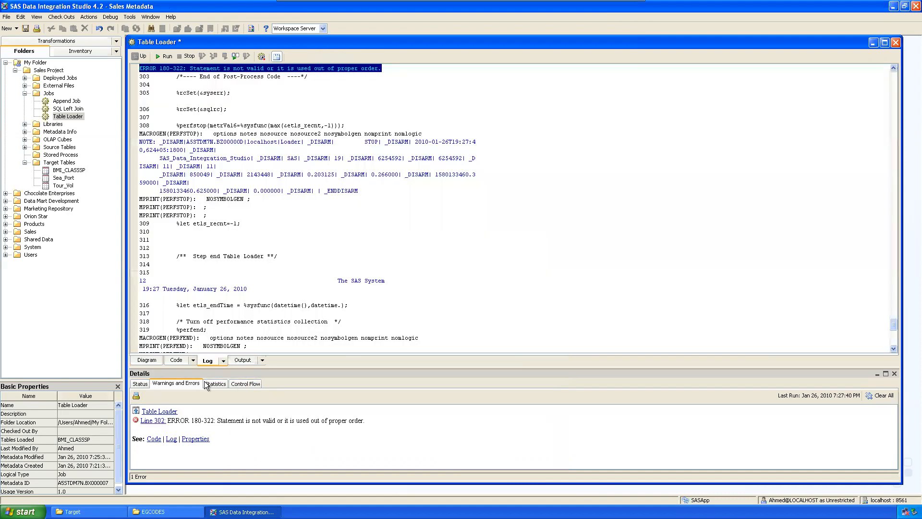
left_click(363, 165)
scroll(356, 170, "up", 5)
left_click_drag(173, 192, 382, 192)
left_click(465, 216)
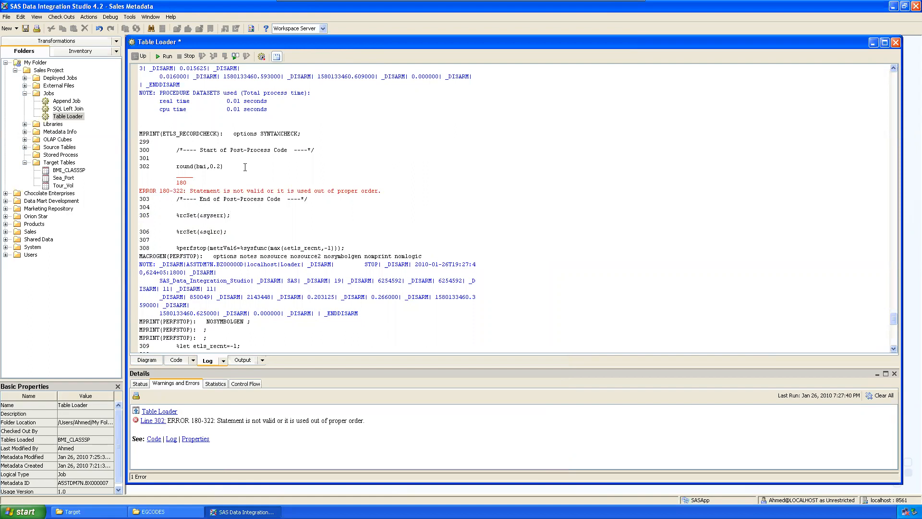
Examine the log around the round(bmi,0.2) post-process statement and through to the end of the job.
left_click_drag(184, 159, 199, 185)
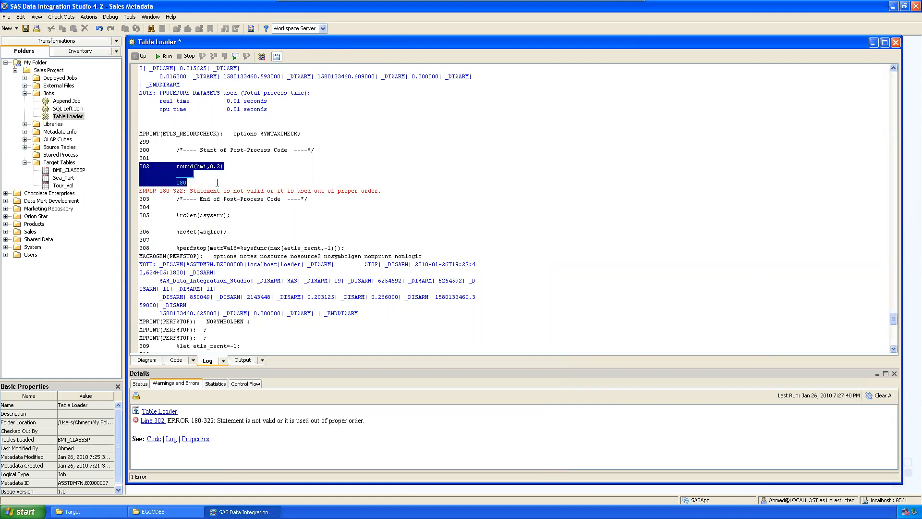
left_click(217, 183)
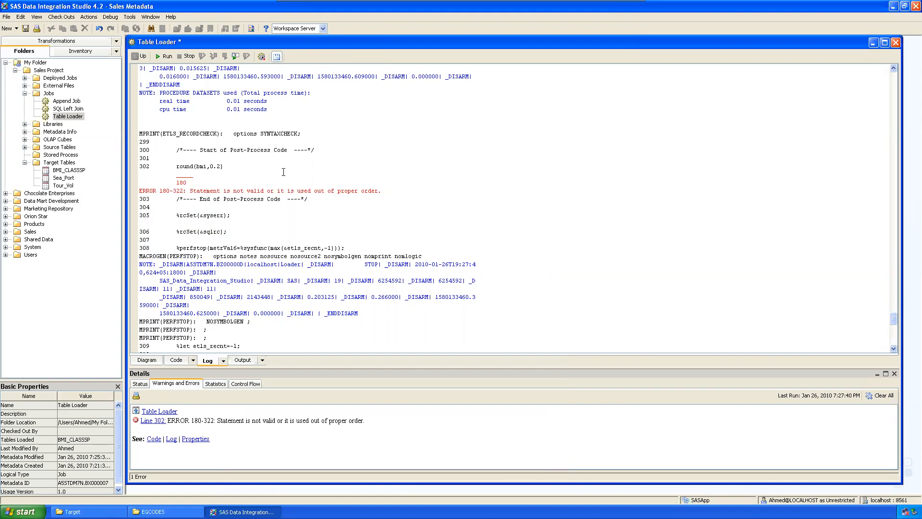
scroll(284, 172, "up", 3)
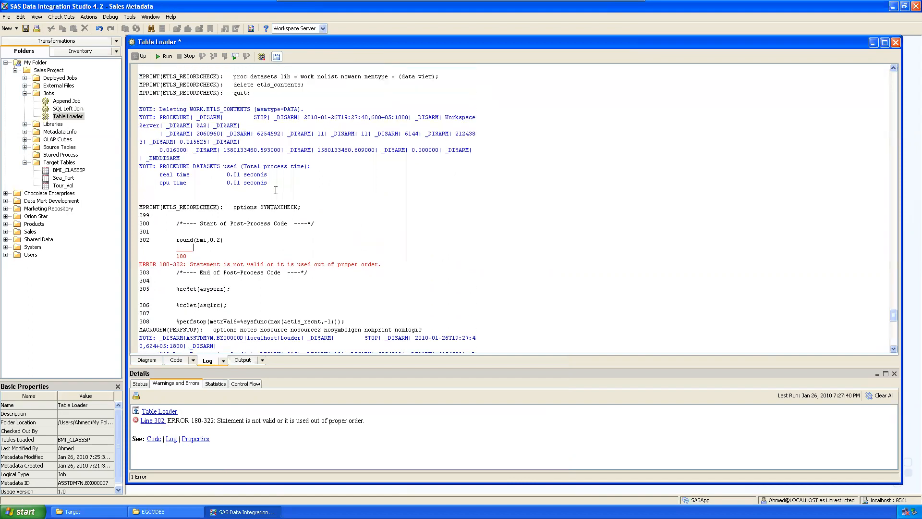
scroll(304, 232, "up", 2)
left_click(182, 280)
left_click_drag(181, 280, 239, 289)
left_click(255, 303)
left_click(255, 289)
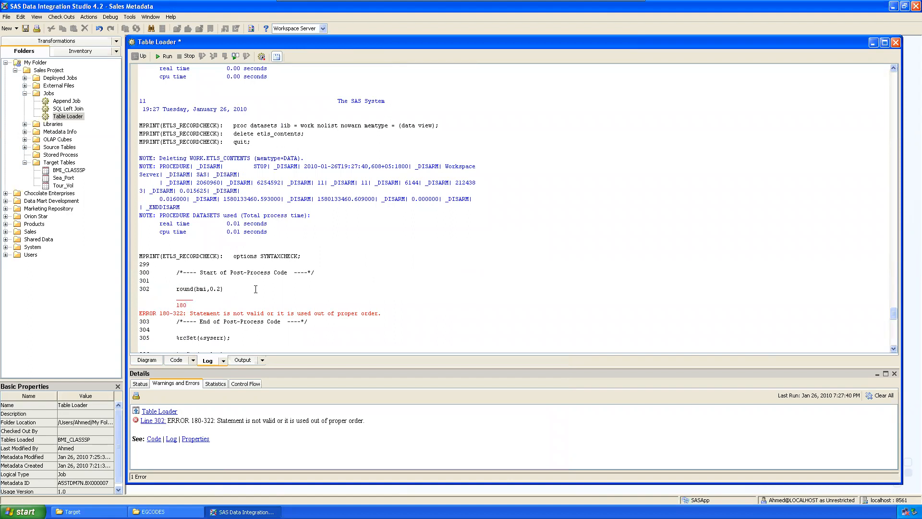
scroll(248, 281, "down", 7)
scroll(309, 241, "down", 3)
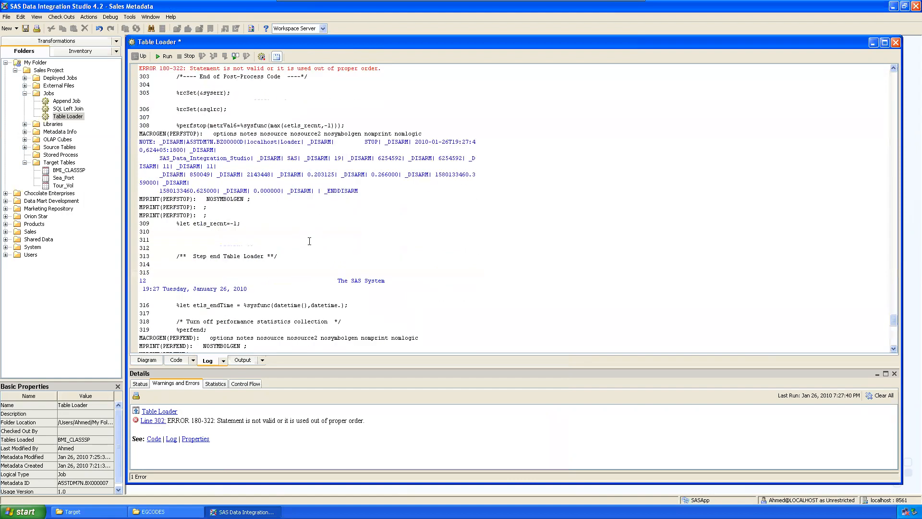
scroll(309, 241, "down", 6)
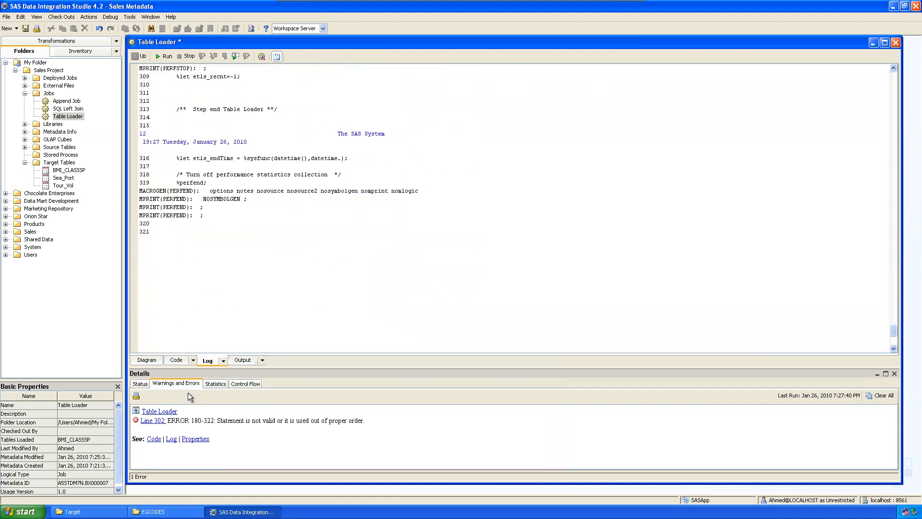
Reopen the Table Loader transformation's postcode and insert the statement data BMI_Classsp; above the round(bmi,0.2) line.
left_click(147, 360)
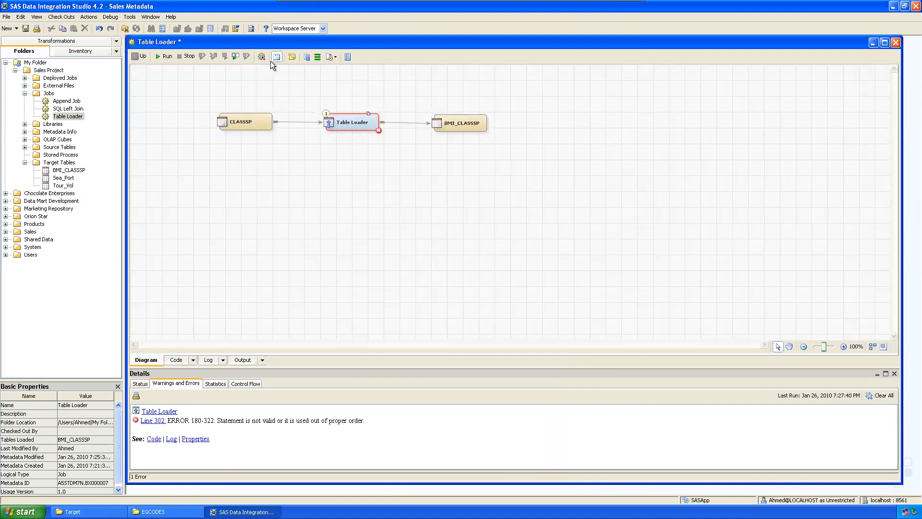
right_click(358, 122)
left_click(384, 126)
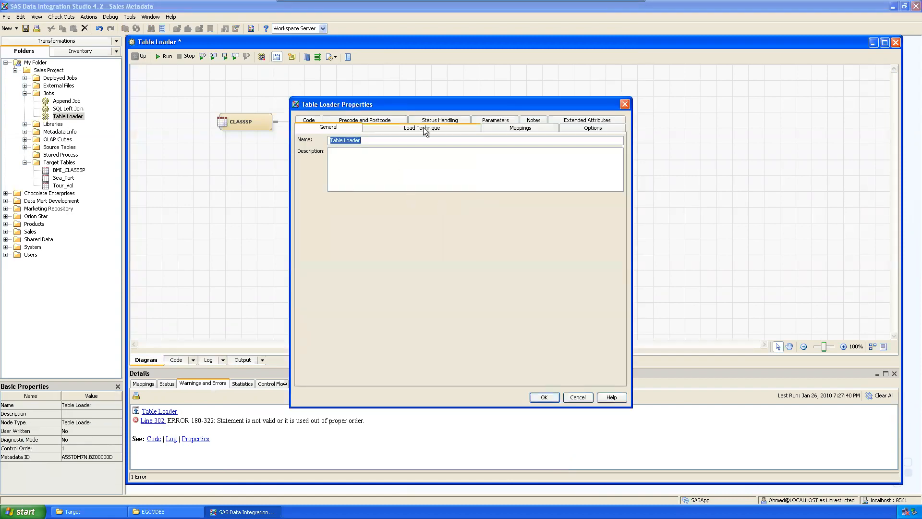
left_click(394, 120)
left_click(312, 293)
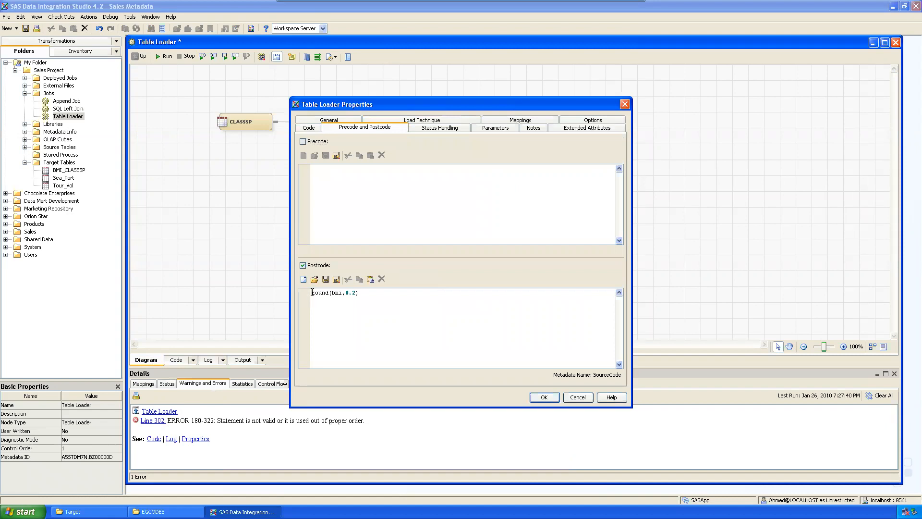
key("Return")
key("Up")
left_click_drag(430, 102, 434, 185)
type("data ")
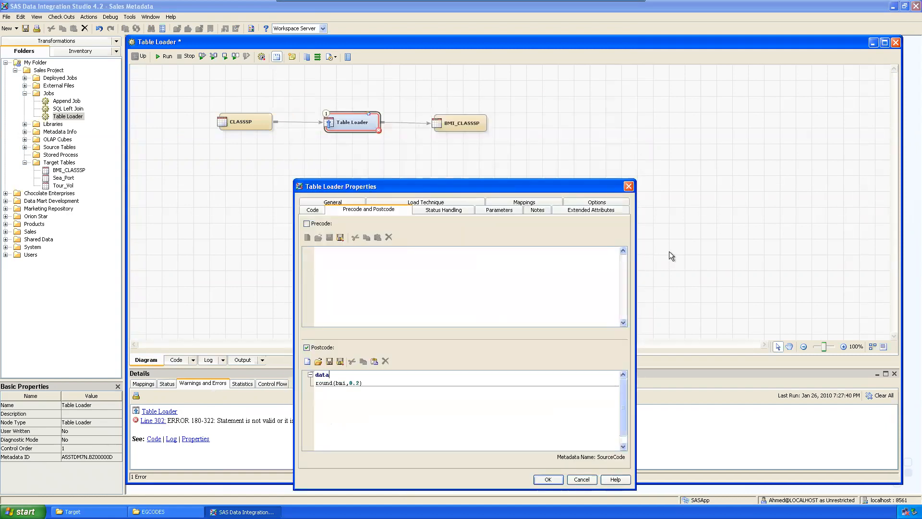
type("BMI_Clas")
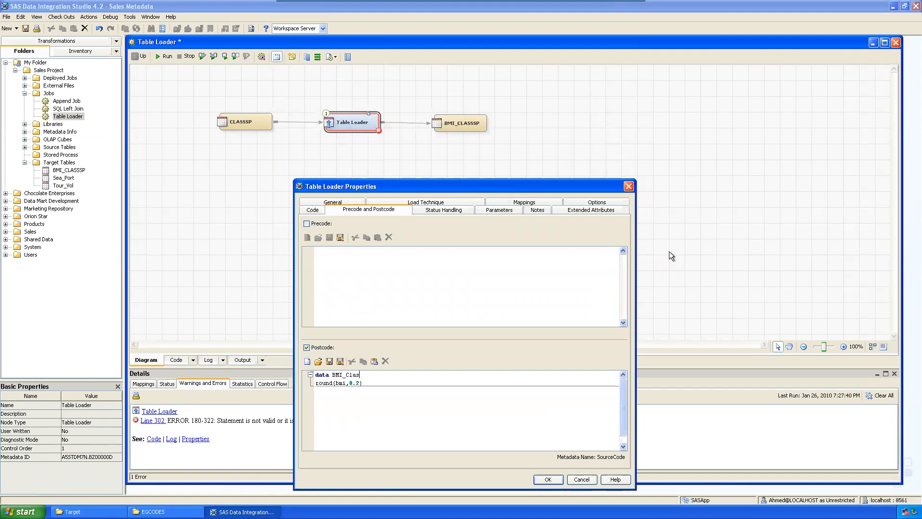
type("ssp;")
key("Return")
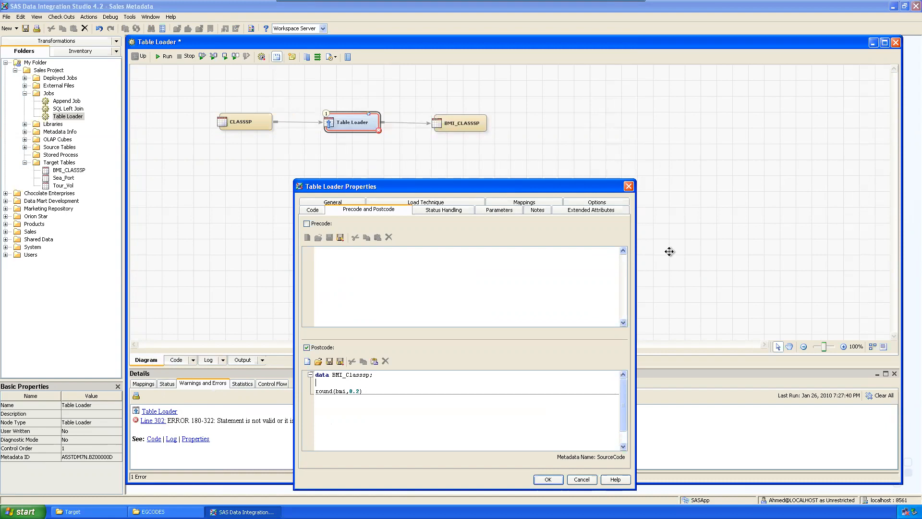
Complete the postcode with set BMI_Classsp;, BMI = round(bmi,0.2); and run;, and accept the Table Loader properties.
type("set BMI_C")
type("lasssp")
type("BMI = ")
type(";")
key("Return")
type("run;")
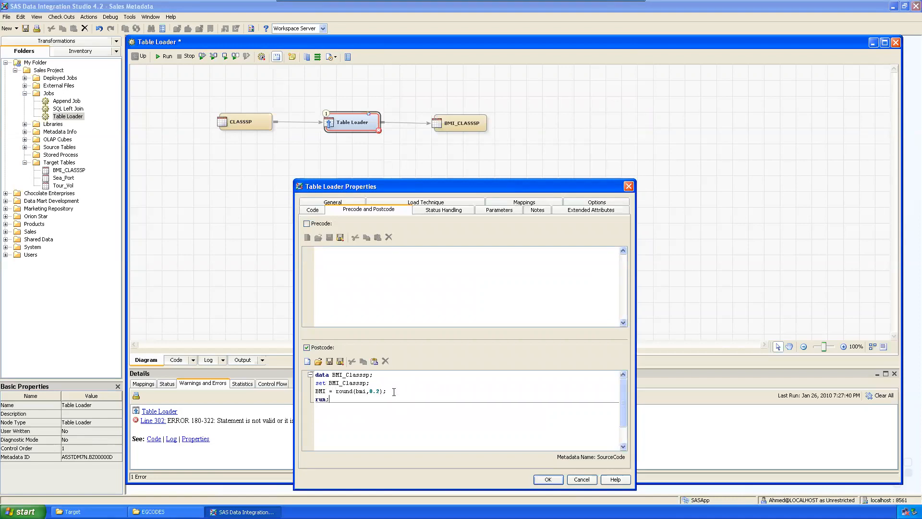
left_click(547, 479)
left_click(449, 194)
Run the Table Loader job and examine the log around the error reported at line 624 of the post-process code.
left_click(163, 54)
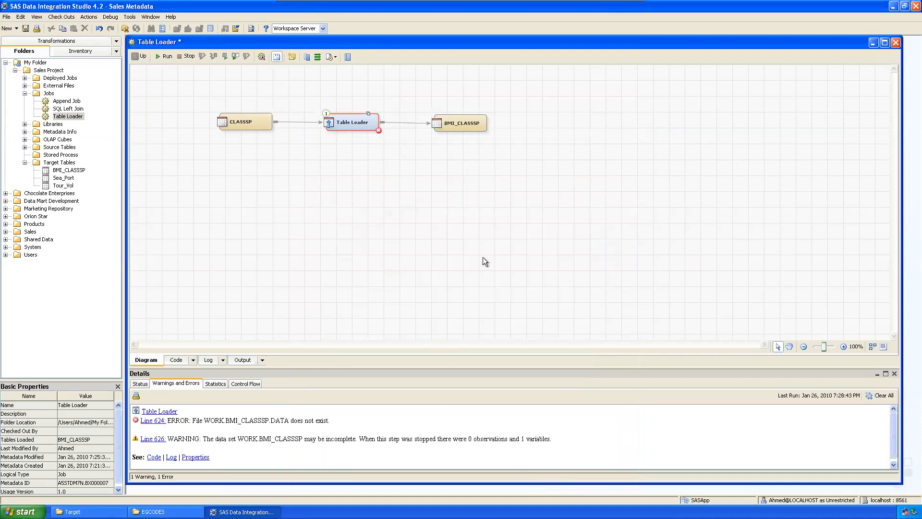
left_click(157, 421)
left_click(321, 244)
scroll(458, 232, "up", 4)
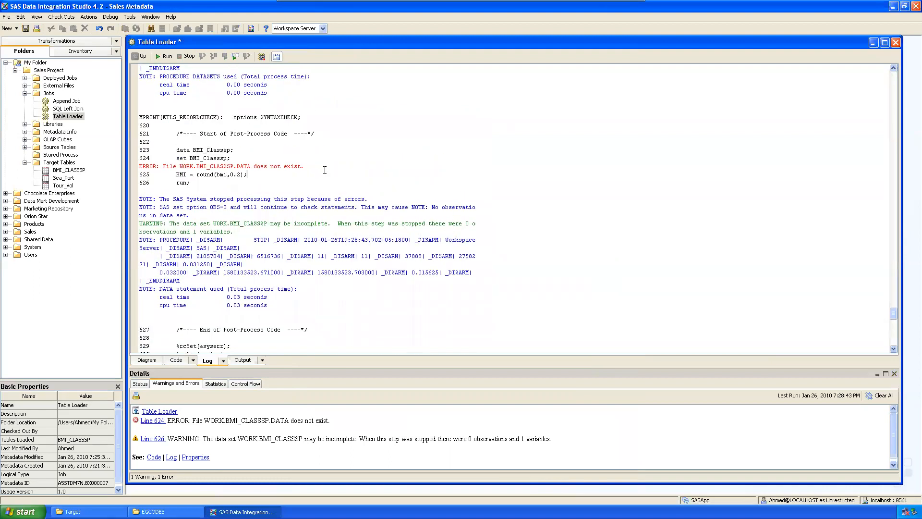
left_click_drag(184, 164, 300, 166)
left_click(330, 166)
left_click_drag(179, 166, 195, 166)
left_click(467, 180)
Prefix BMI_Classsp with the Target library in the postcode's data and set statements, and accept the properties.
left_click(154, 360)
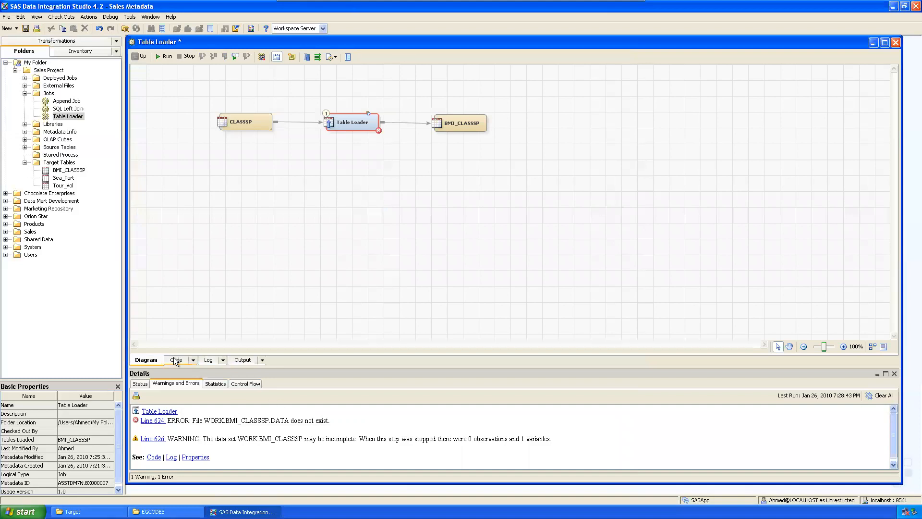
right_click(349, 120)
left_click(380, 125)
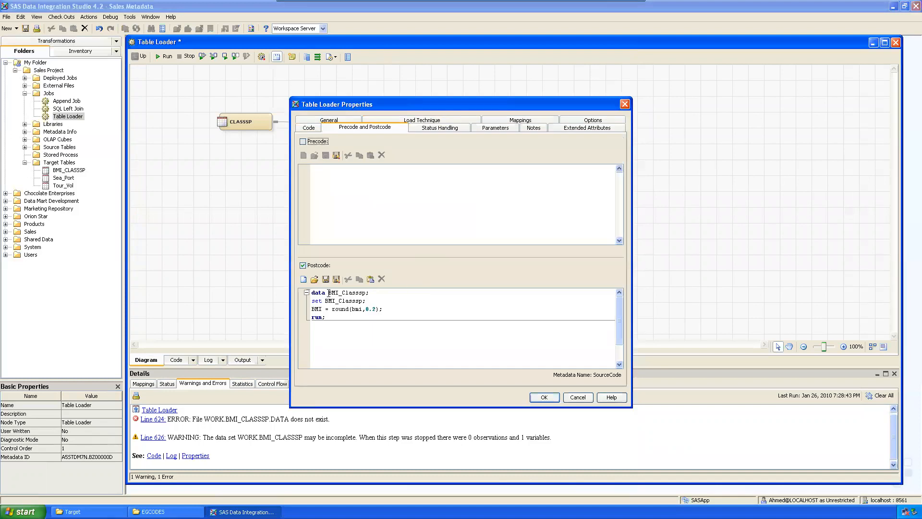
type("Target.")
left_click(325, 301)
type("Target.")
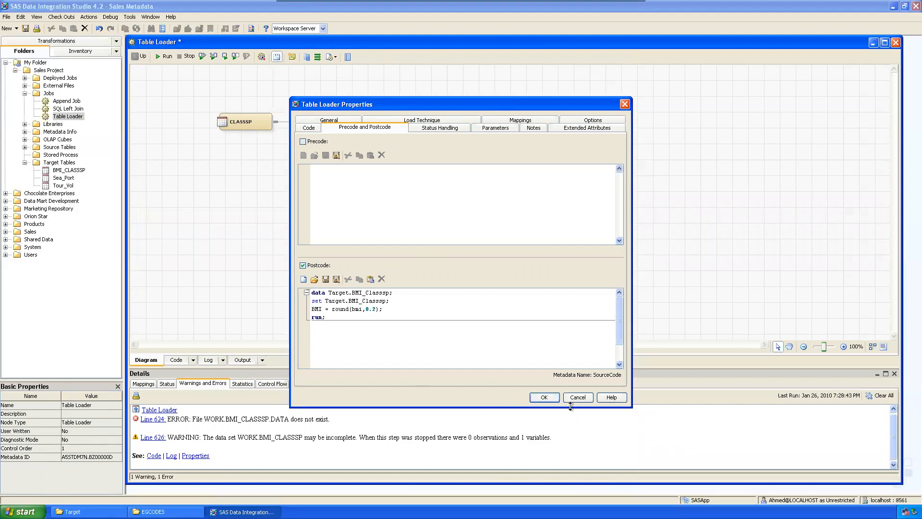
left_click(551, 396)
Run the Table Loader job with the corrected postcode, check its completion status and save the job.
left_click(415, 264)
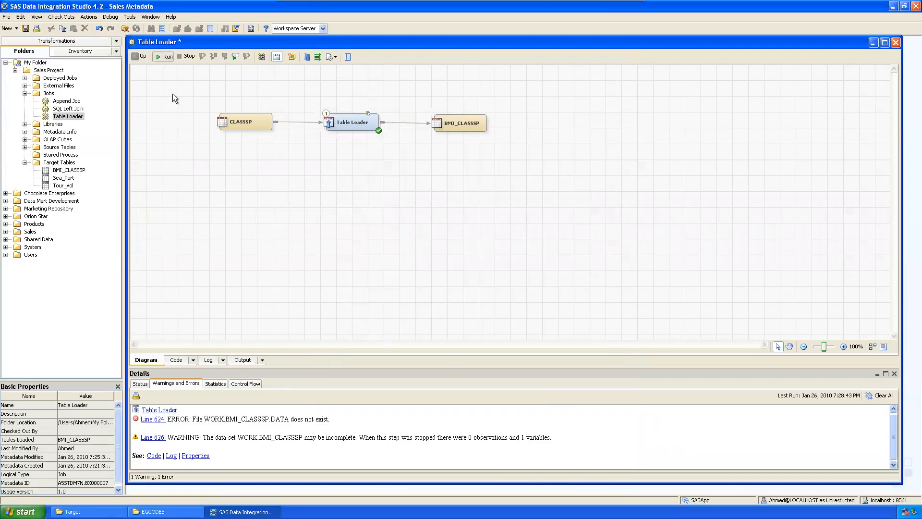
left_click_drag(143, 411, 258, 425)
left_click(358, 227)
left_click(140, 383)
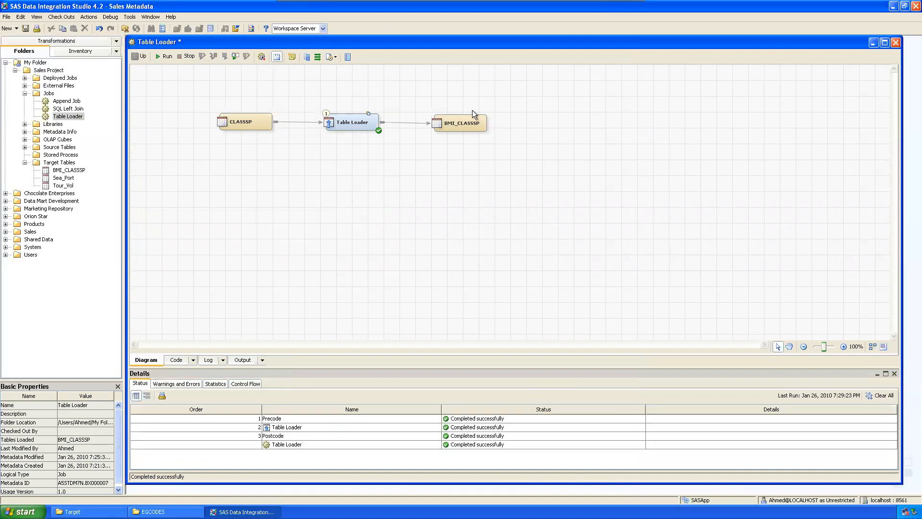
left_click(25, 29)
Open the data of the BMI_CLASSSP target table and examine the rounded values in the BMI column.
right_click(448, 123)
left_click(481, 139)
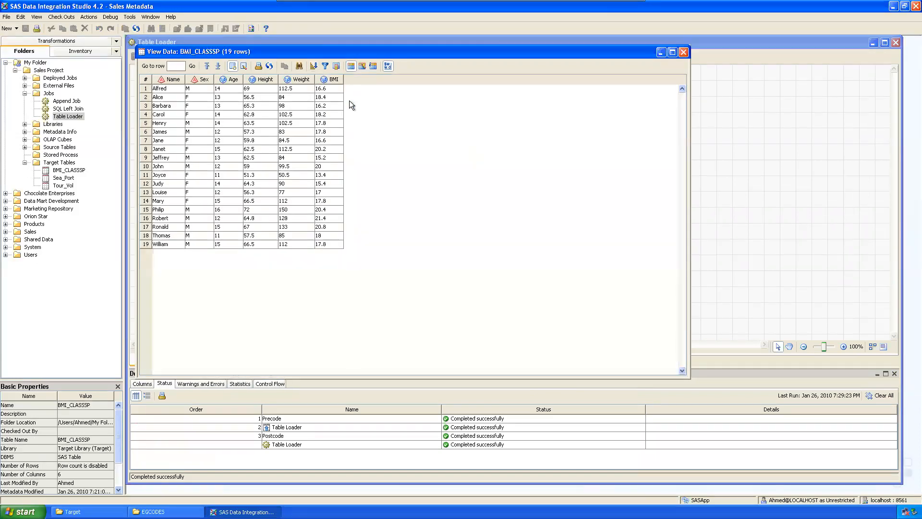
left_click_drag(335, 96, 337, 252)
left_click(496, 212)
left_click(683, 53)
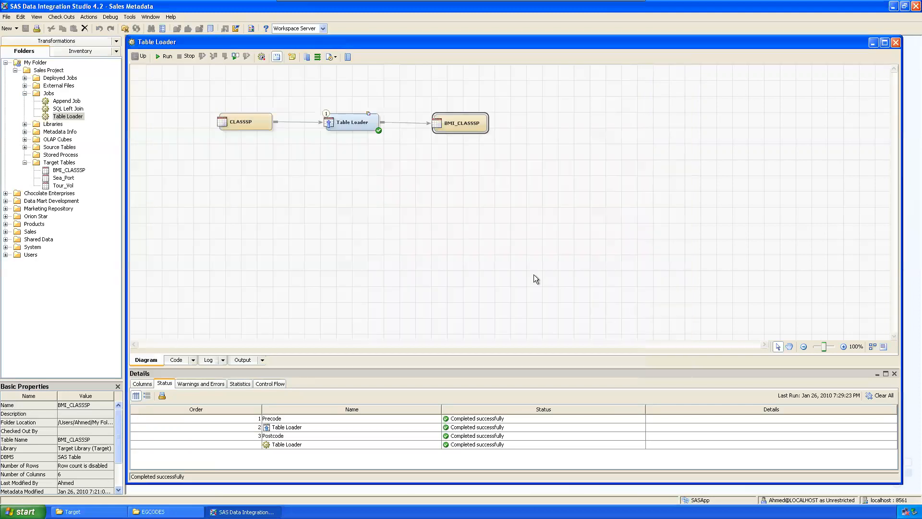
Close the Table Loader job and the browser, and switch to the SAS DI Tasks document in Word.
left_click(470, 187)
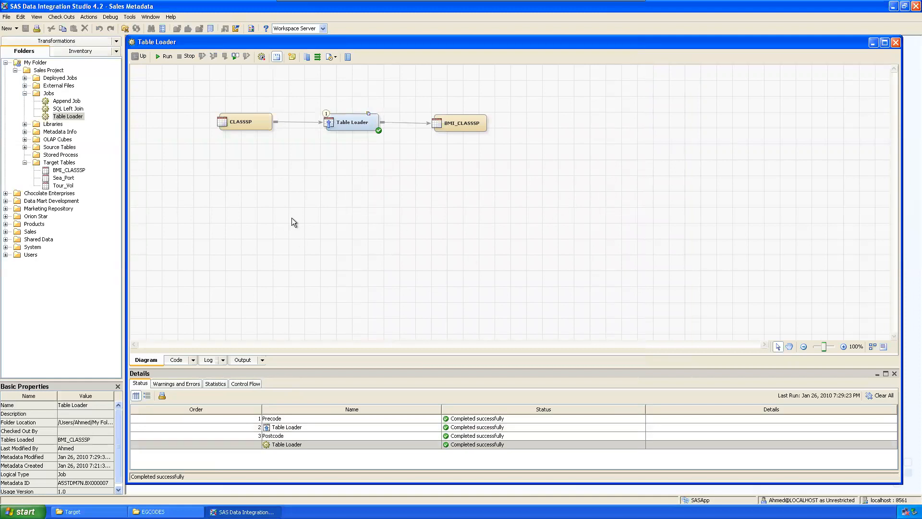
left_click(896, 43)
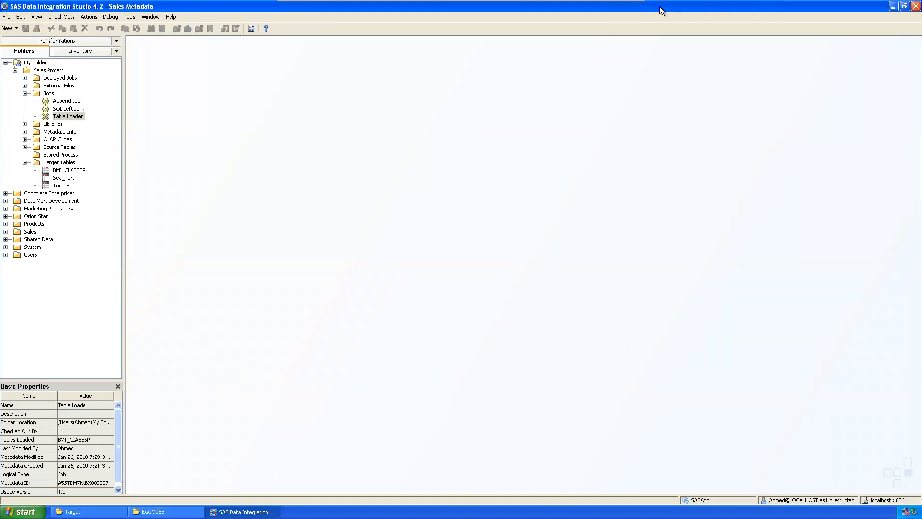
left_click(619, 8)
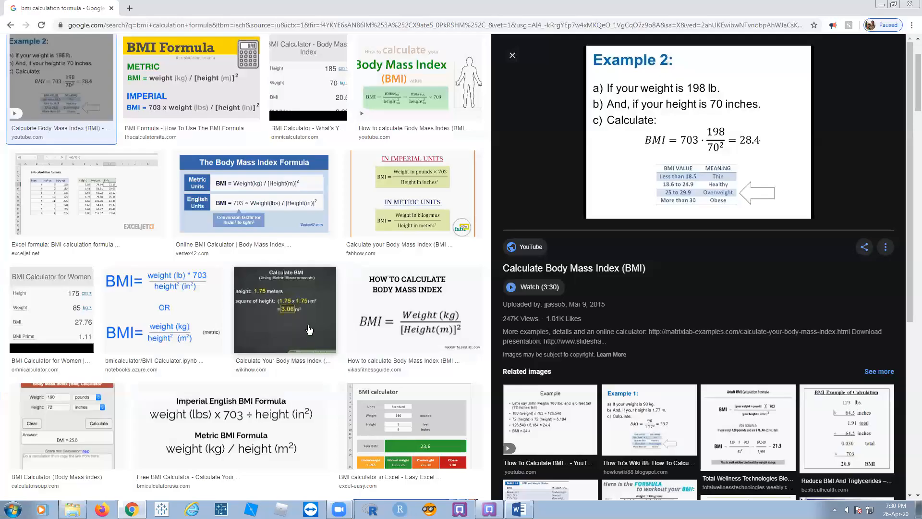
left_click(909, 5)
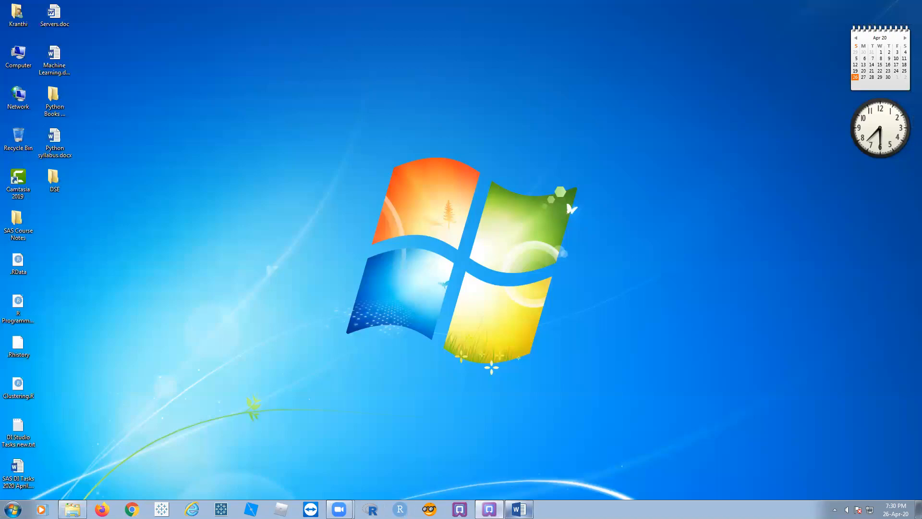
left_click(519, 509)
Renumber the Creating Reports heading as Task 4.
scroll(389, 312, "down", 4)
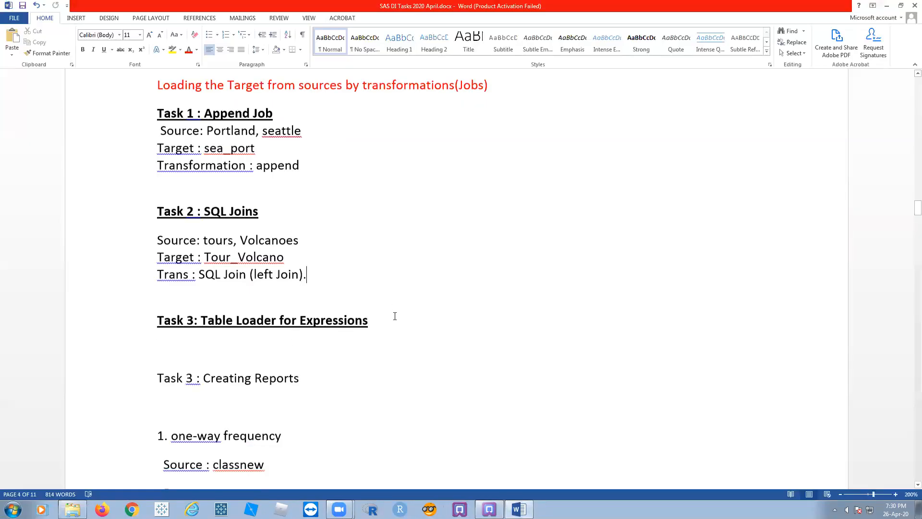
left_click(303, 168)
left_click_drag(302, 168, 189, 169)
left_click(226, 204)
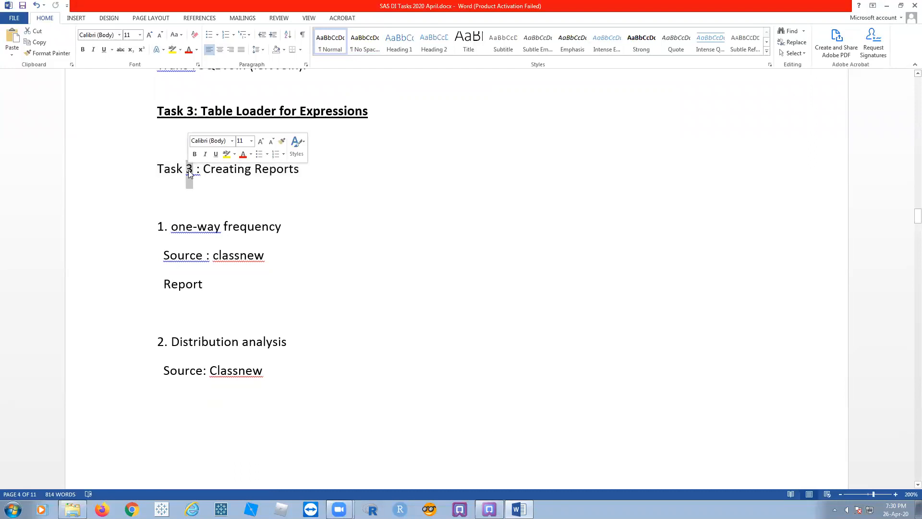
type("4")
Make the Task 4 : Creating Reports heading bold and underlined.
left_click(319, 170)
left_click_drag(319, 170, 144, 169)
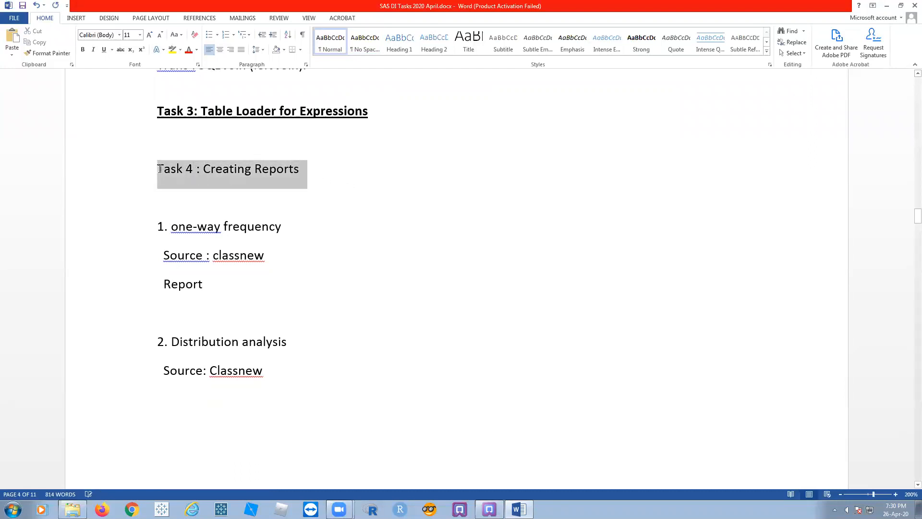
left_click(82, 50)
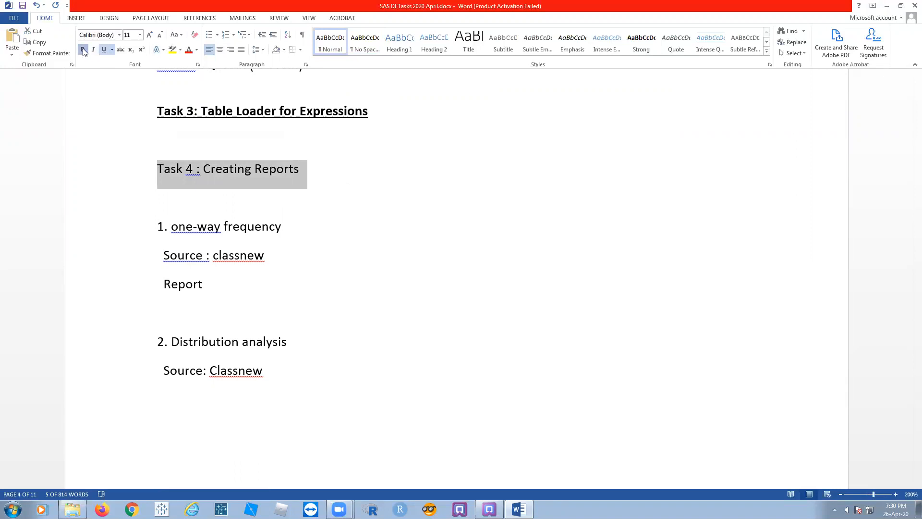
left_click(420, 283)
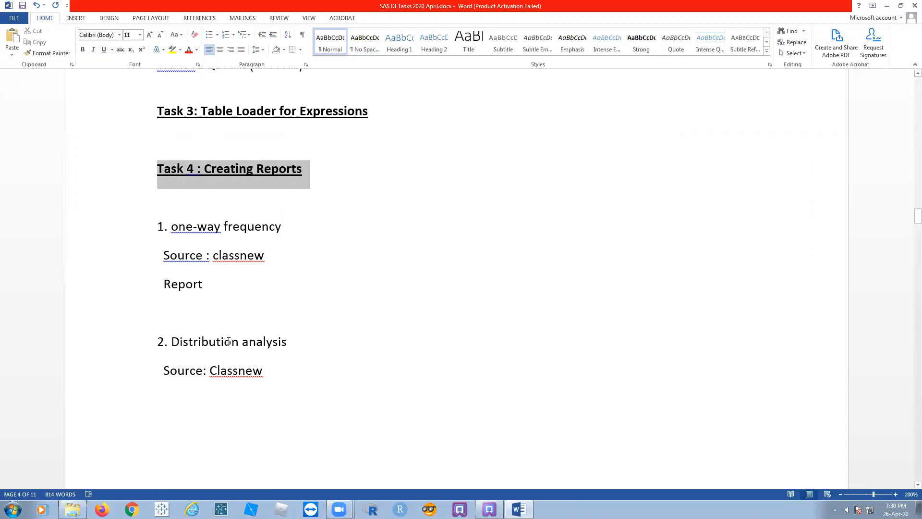
Apply the No Spacing style to the Source and Report lines under the one-way frequency item.
left_click_drag(143, 285, 144, 256)
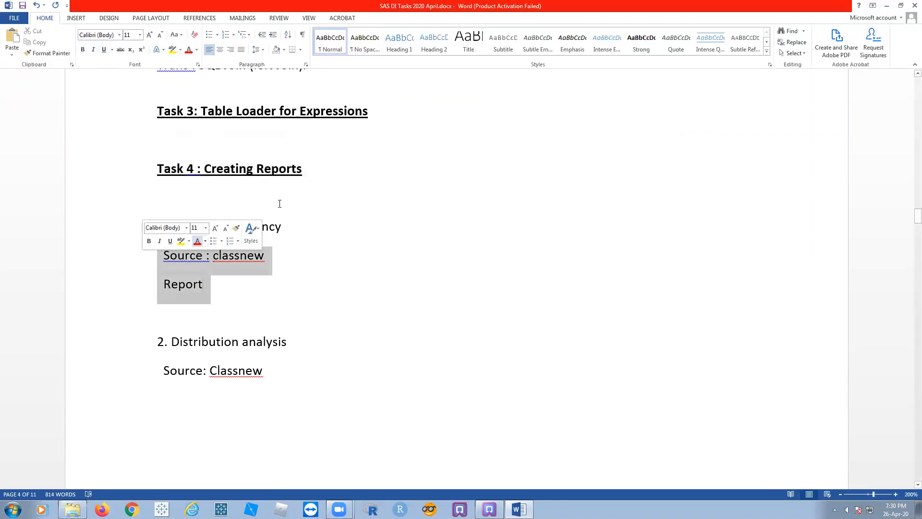
left_click(365, 41)
left_click(406, 251)
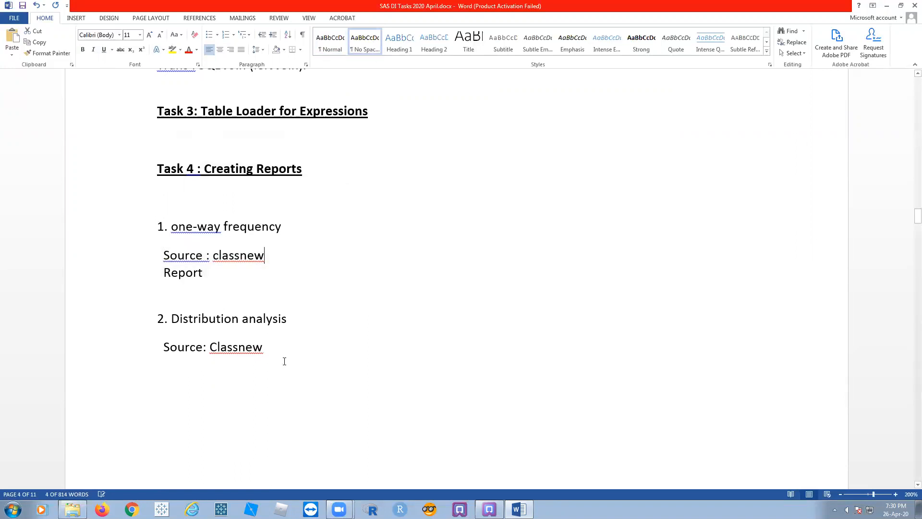
Capitalize the first letter of item 1 under Creating Reports so it reads One-way frequency.
scroll(394, 249, "down", 5)
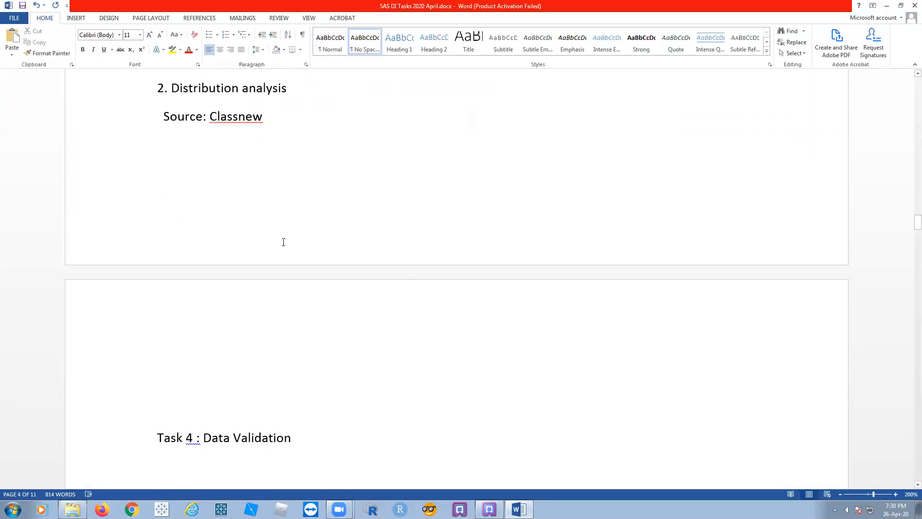
scroll(286, 241, "up", 1)
scroll(287, 241, "up", 5)
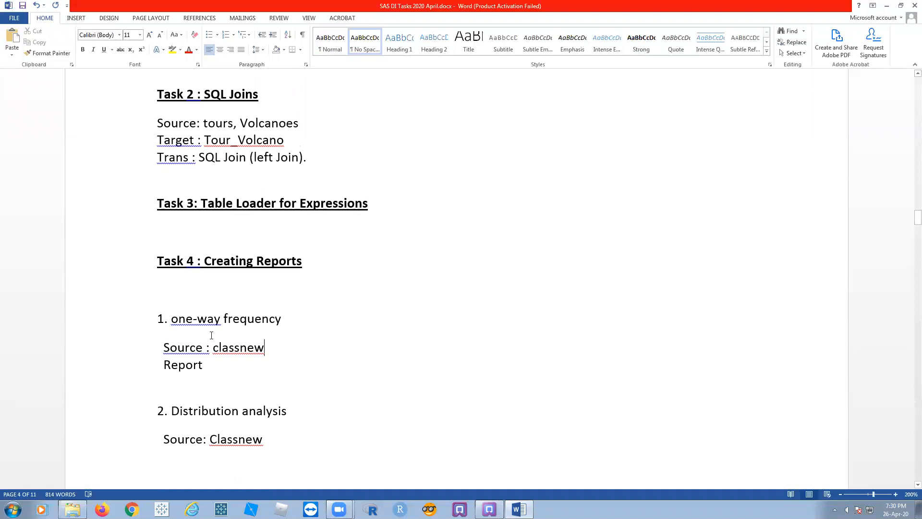
left_click_drag(178, 320, 171, 318)
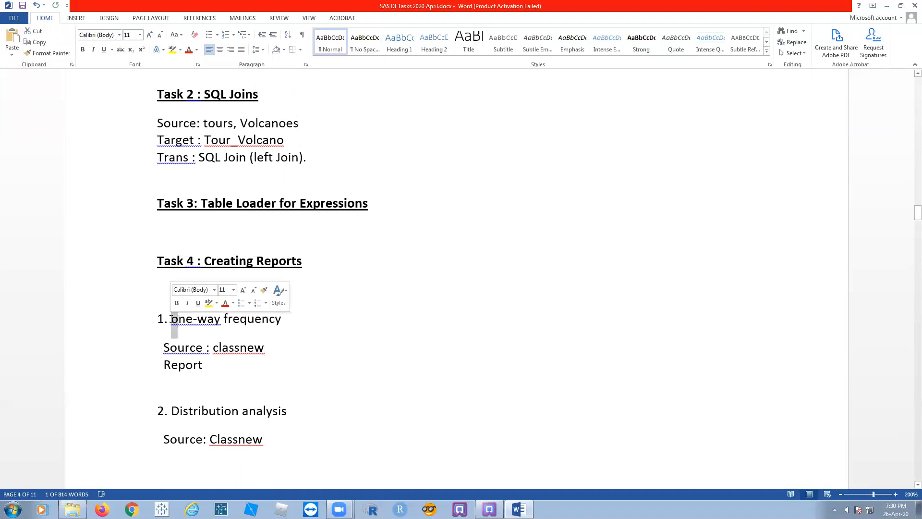
type("O")
left_click(420, 342)
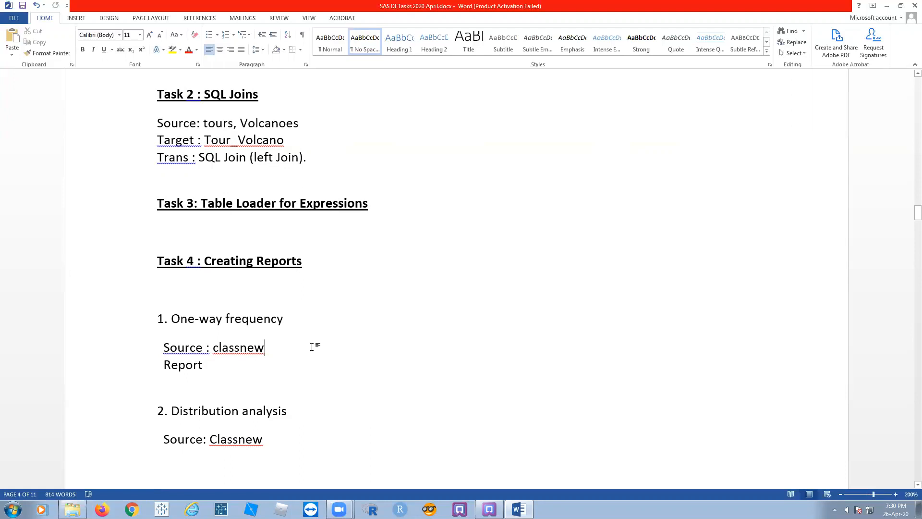
Switch back to SAS Data Integration Studio and look through the Analysis transformations, returning to the project folders.
left_click_drag(290, 321, 102, 318)
left_click(549, 296)
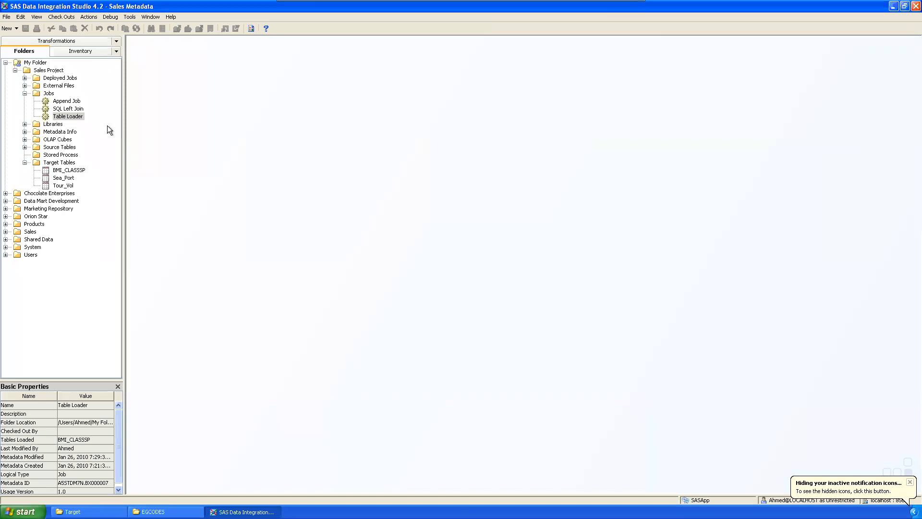
left_click(71, 43)
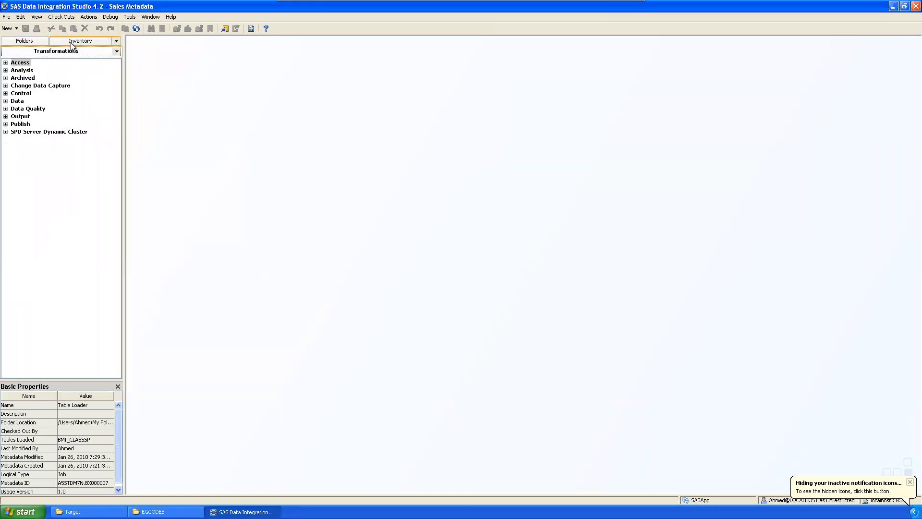
left_click(5, 70)
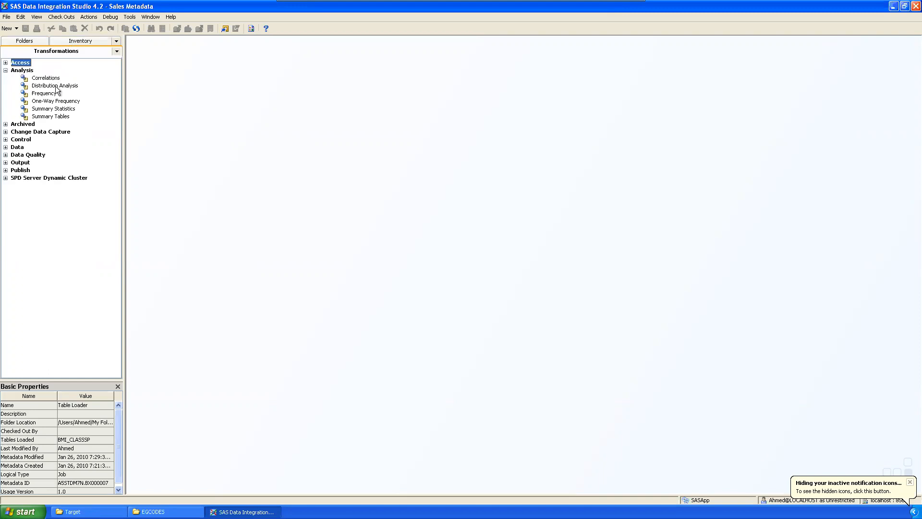
left_click(36, 42)
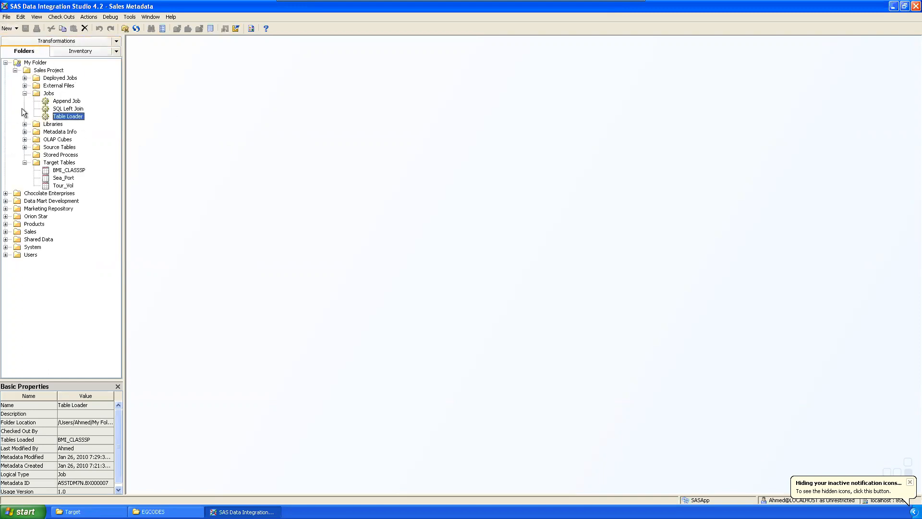
right_click(46, 94)
mouse_move(80, 129)
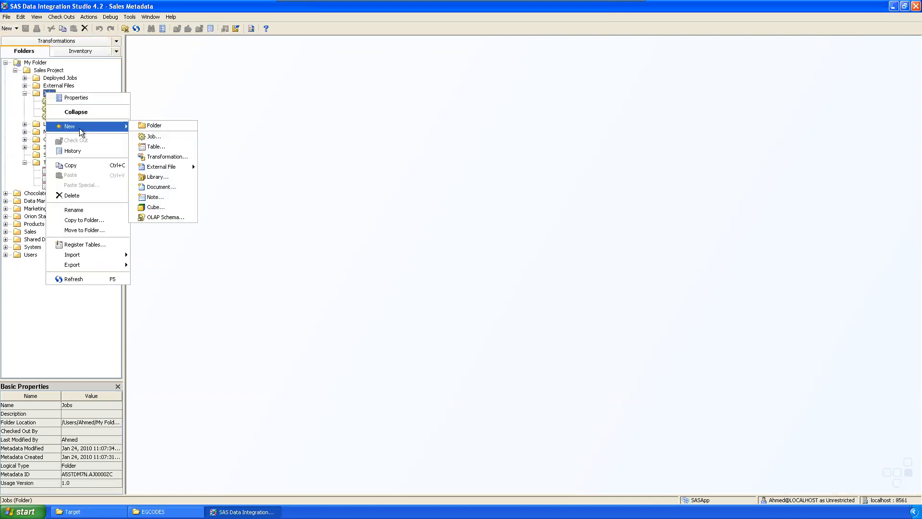
left_click(169, 138)
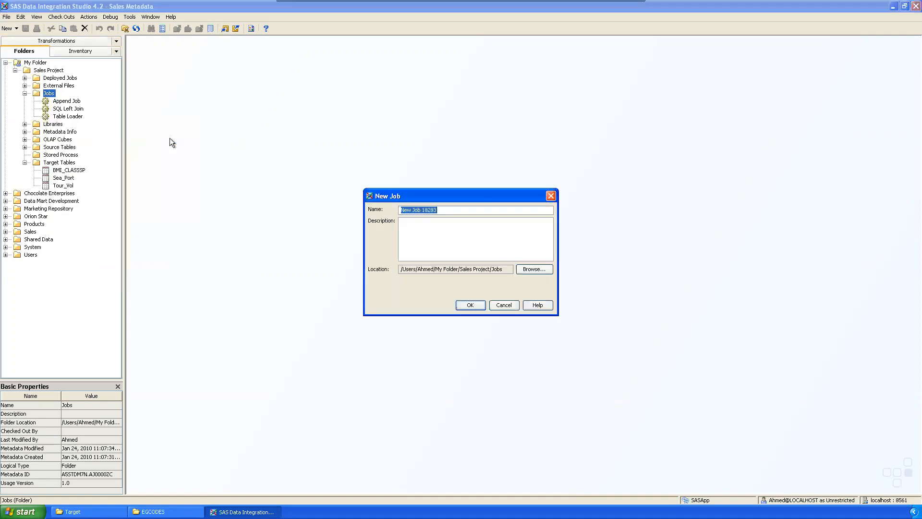
type("Frequency")
key("Return")
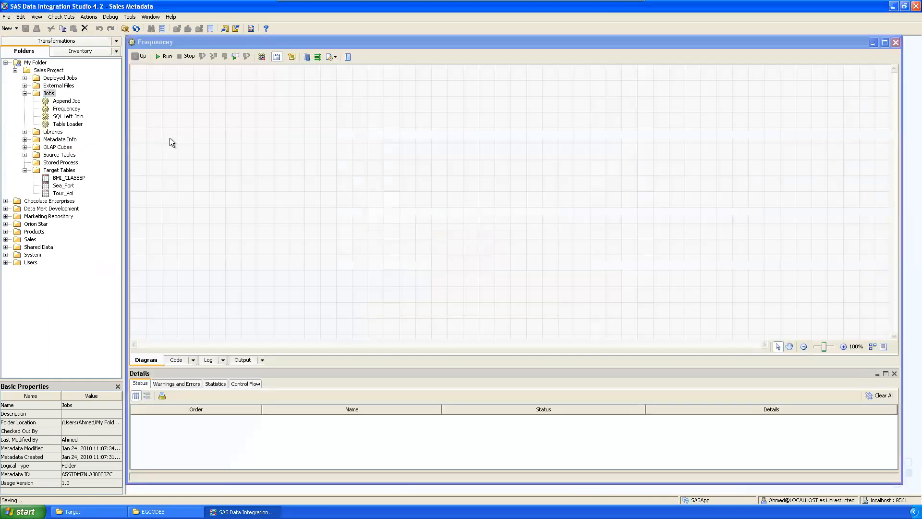
left_click(884, 44)
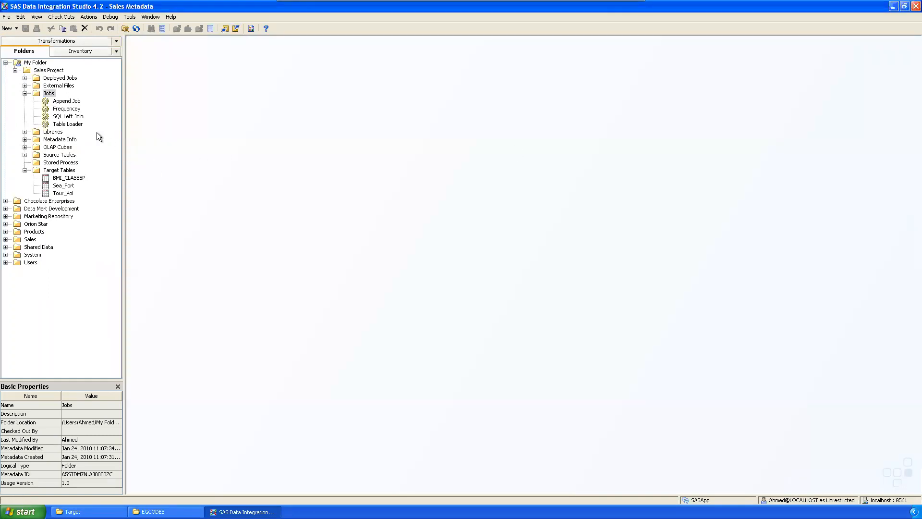
left_click(68, 109)
key("Delete")
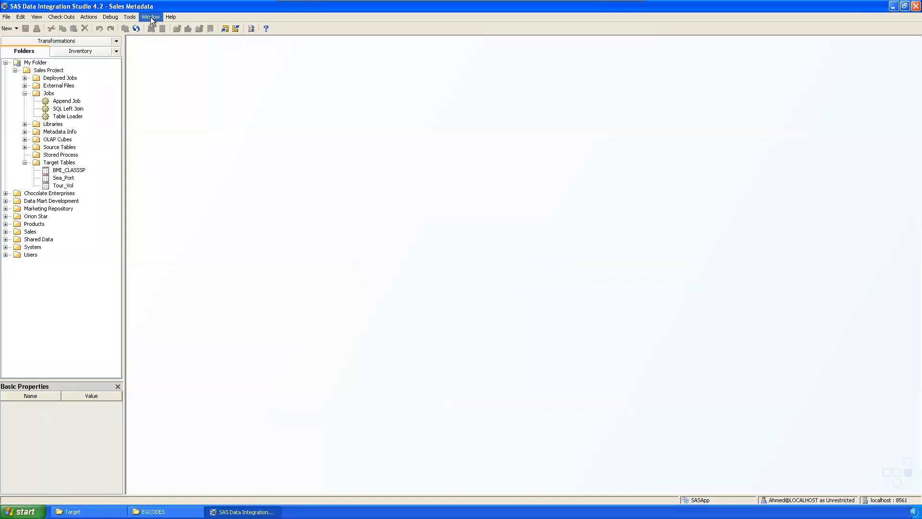
Set the job editor's default diagram layout to Top To Bottom in the application options.
left_click(131, 17)
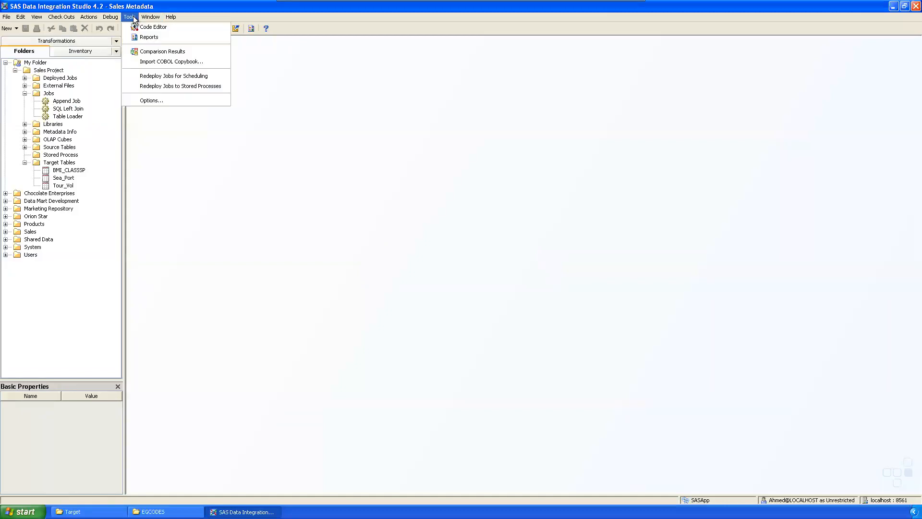
left_click(152, 99)
left_click_drag(411, 79, 312, 82)
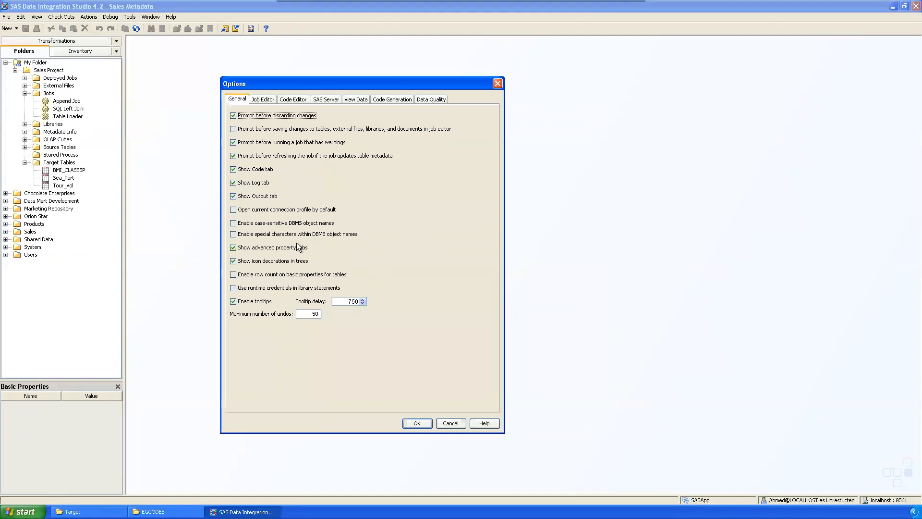
left_click(263, 99)
left_click(253, 125)
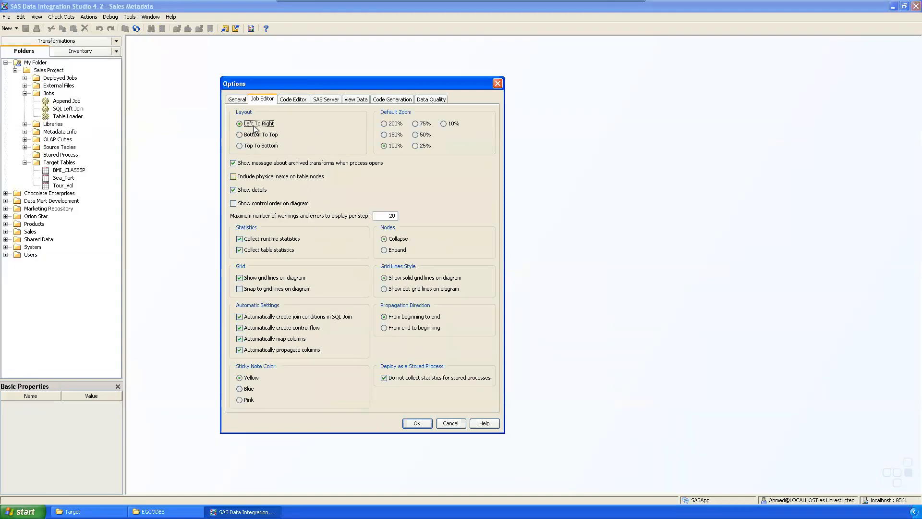
left_click(240, 146)
left_click(427, 424)
left_click(53, 93)
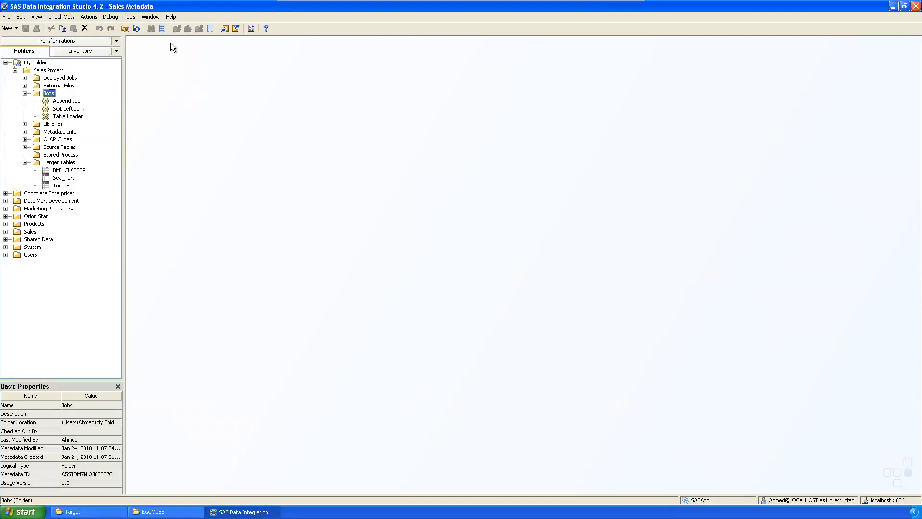
left_click(130, 17)
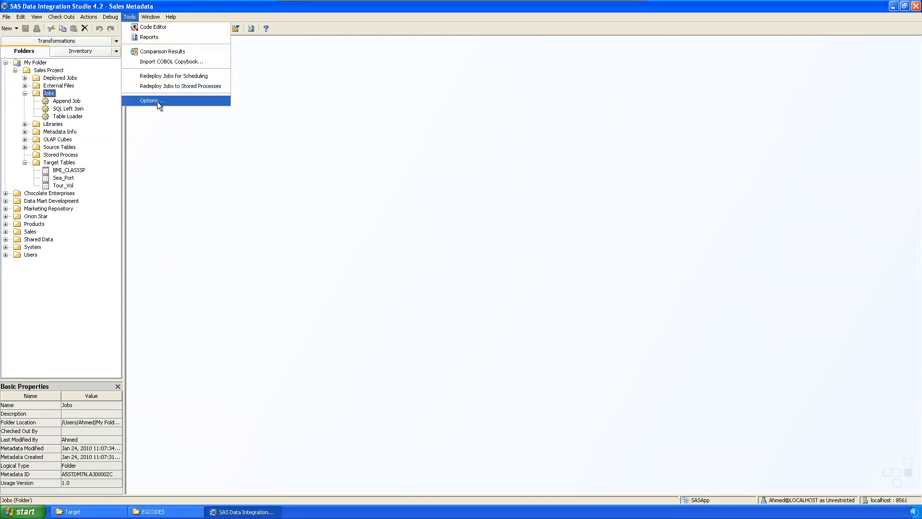
left_click(323, 191)
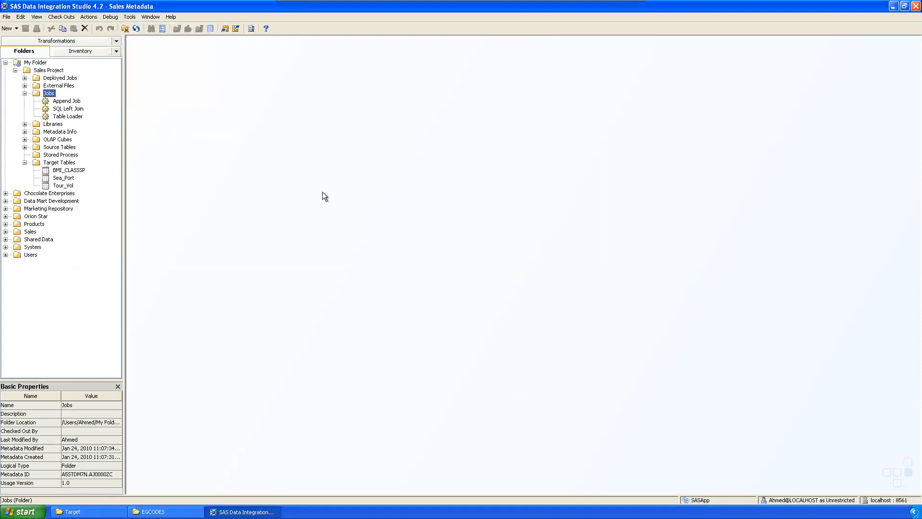
Create a job named Frequency in the Jobs folder and place the BMI_CLASSSP target table on its diagram.
right_click(53, 94)
mouse_move(86, 126)
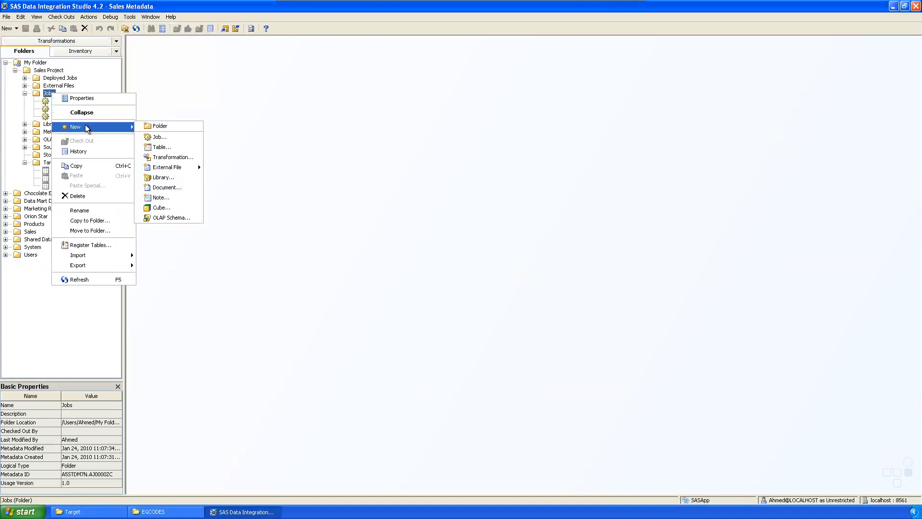
left_click(158, 137)
type("Frequency")
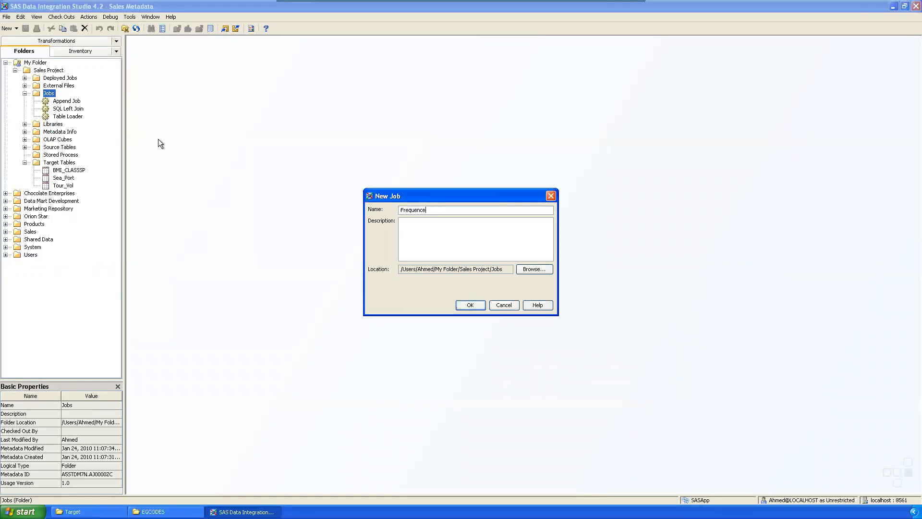
key("Return")
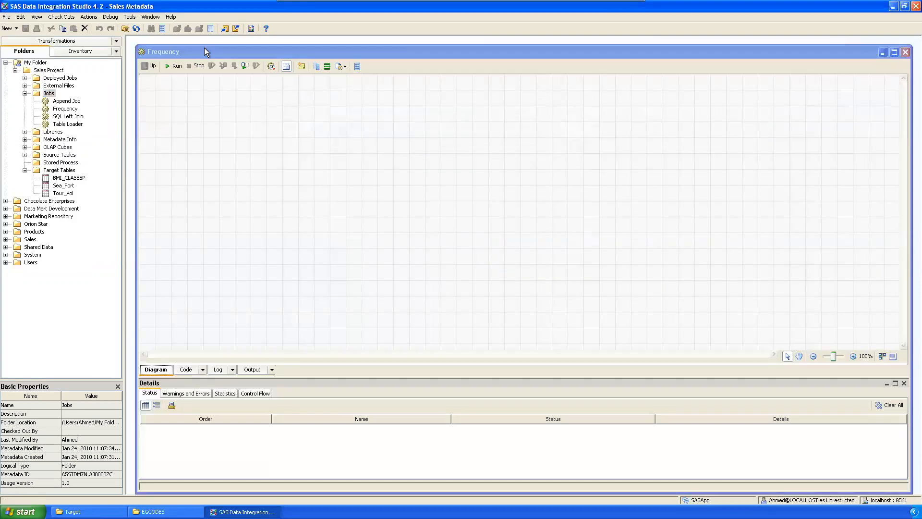
double_click(204, 48)
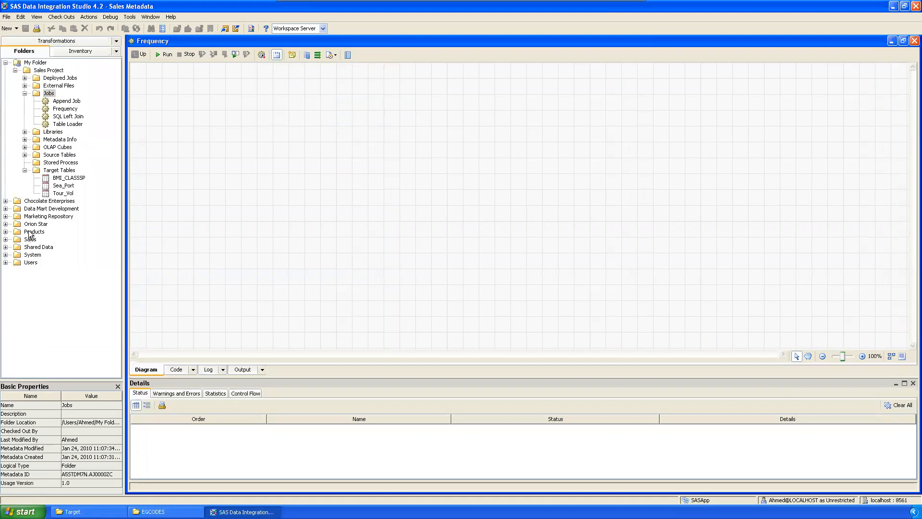
left_click(73, 178)
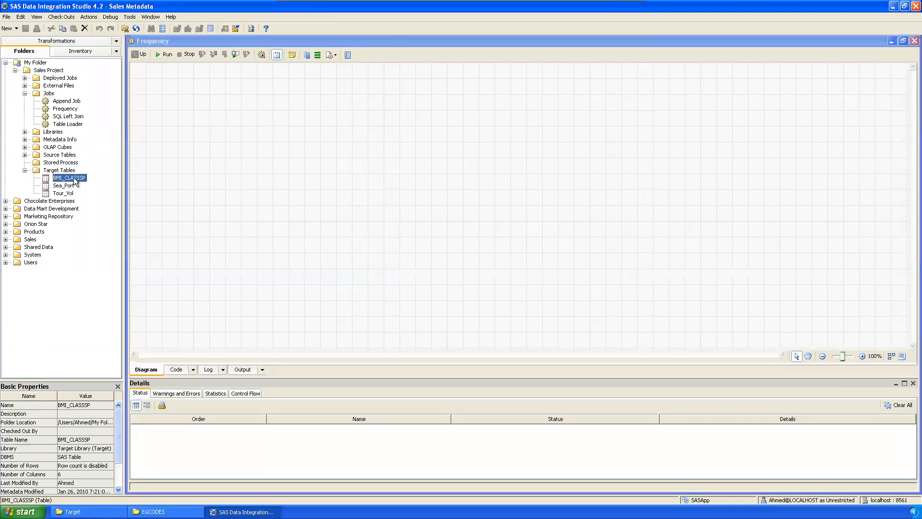
left_click_drag(74, 174, 209, 100)
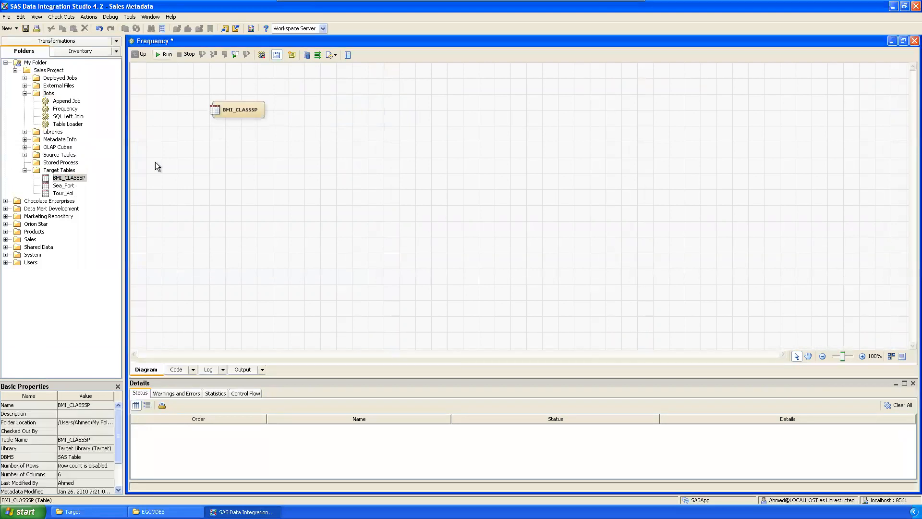
Open the BMI_CLASSSP table's data, examine the Sex and Age columns, and return to the job diagram.
right_click(229, 108)
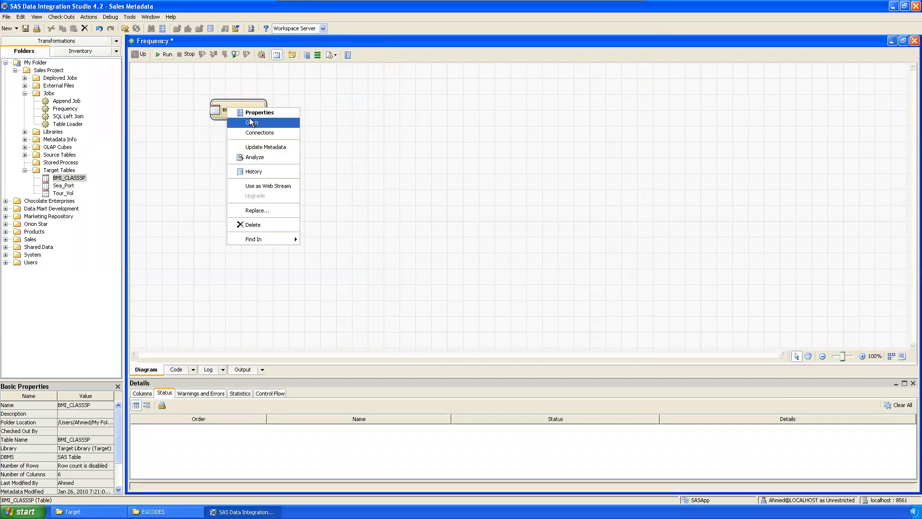
left_click(250, 120)
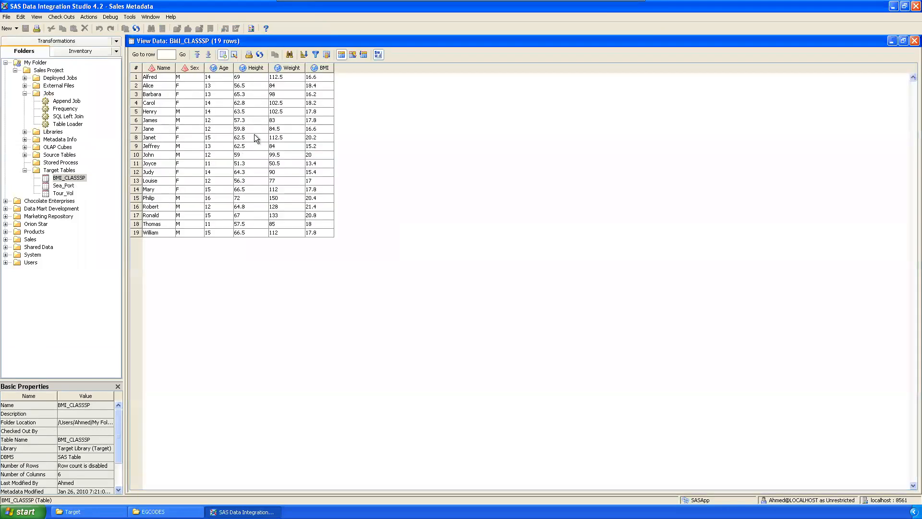
left_click_drag(191, 96, 195, 240)
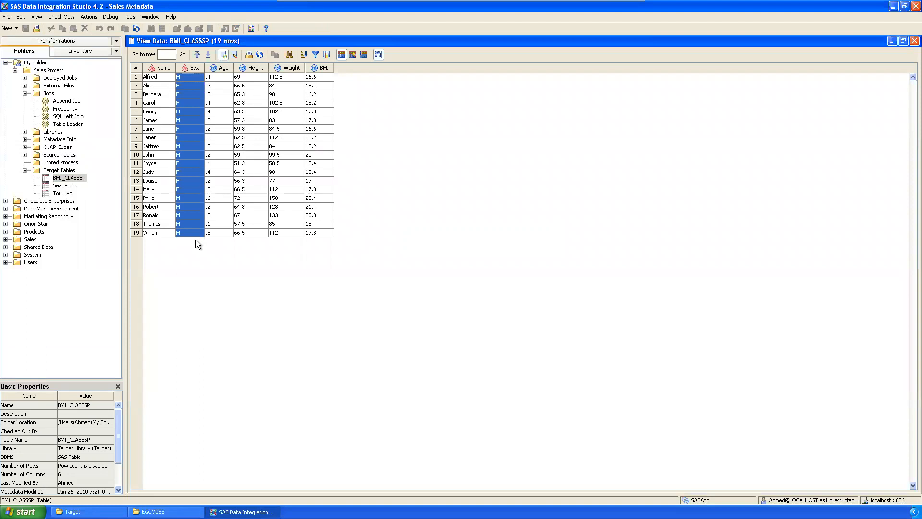
left_click(266, 273)
left_click(187, 76)
left_click(221, 77)
left_click(182, 85)
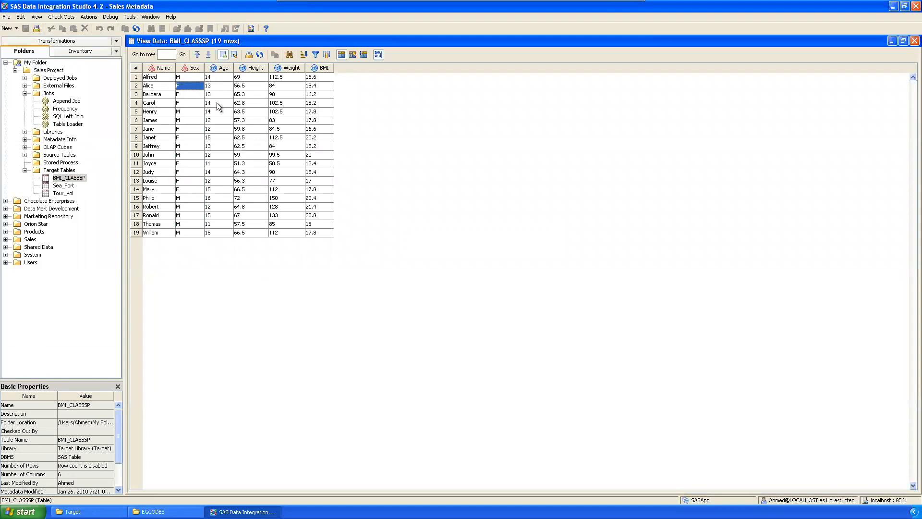
left_click(198, 77)
left_click_drag(207, 78, 212, 229)
left_click(457, 201)
left_click(914, 41)
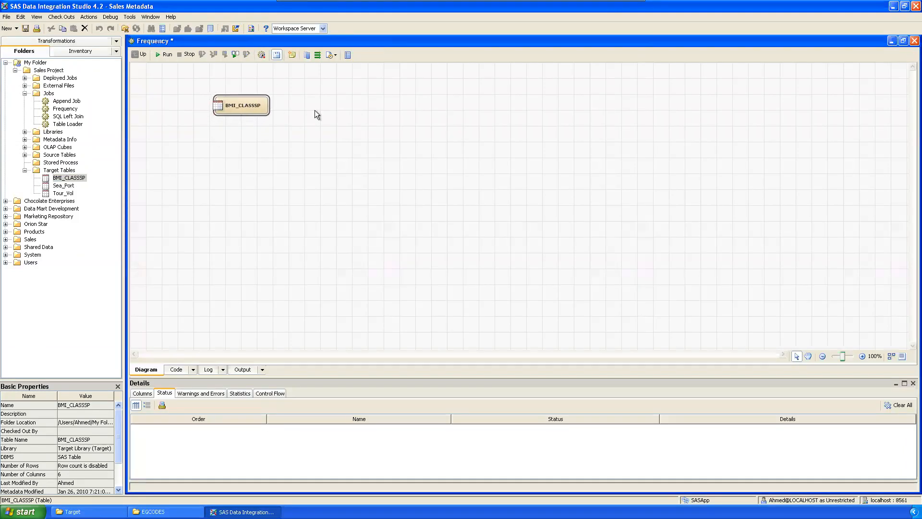
Add the Frequency analysis transformation below BMI_CLASSSP on the diagram and connect the table to it.
left_click(315, 111)
left_click(56, 41)
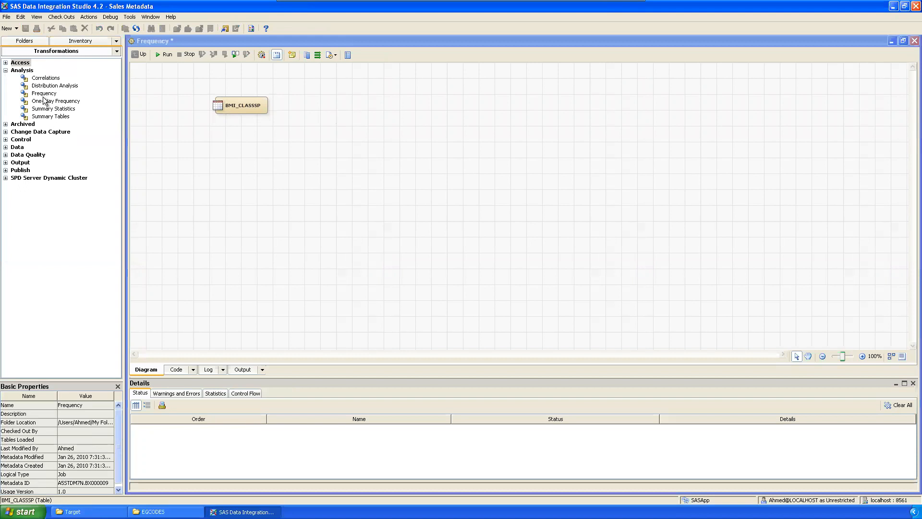
left_click(55, 102)
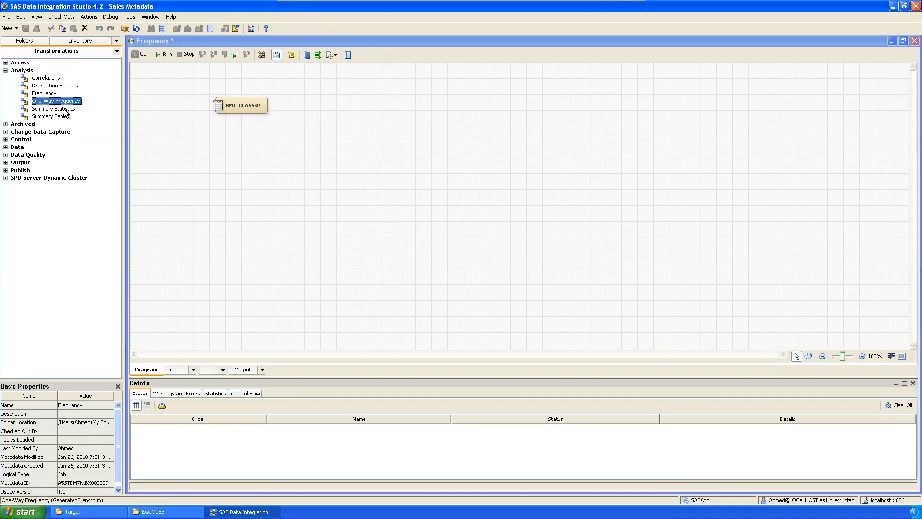
left_click_drag(43, 93, 191, 145)
left_click_drag(249, 125, 245, 143)
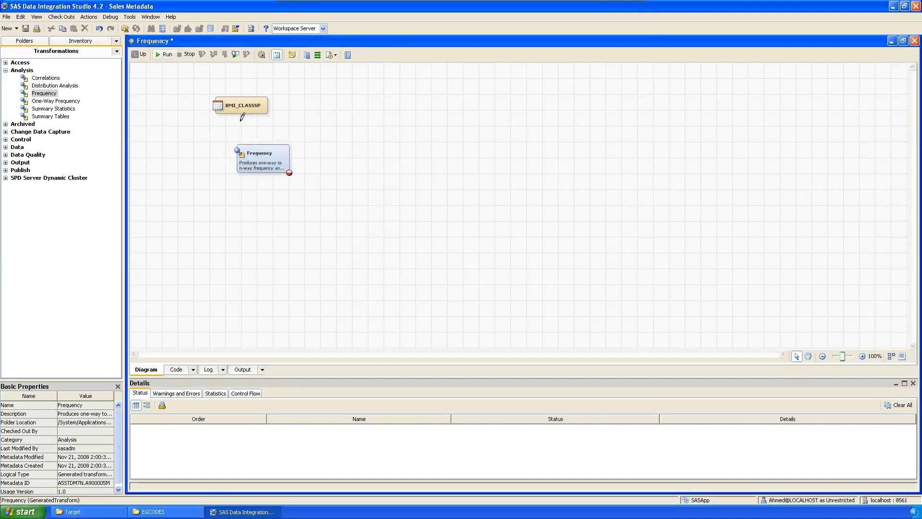
left_click_drag(258, 158, 237, 150)
left_click_drag(242, 117, 241, 156)
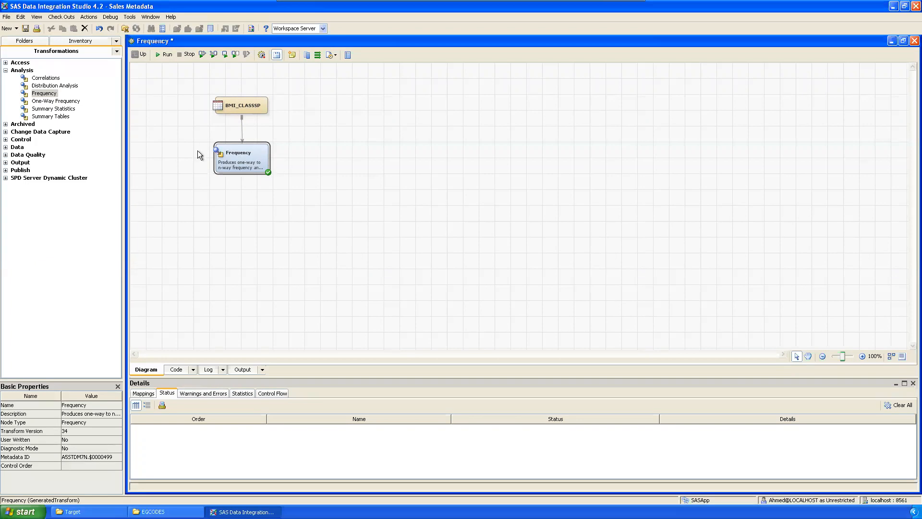
Switch to the Target window in Windows Explorer and create a folder named Reports at the root of the S: drive.
left_click(72, 511)
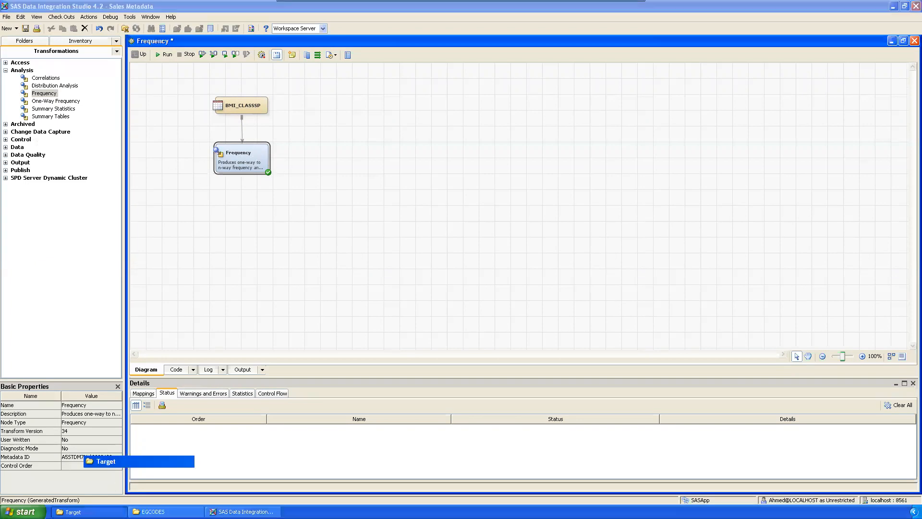
right_click(494, 260)
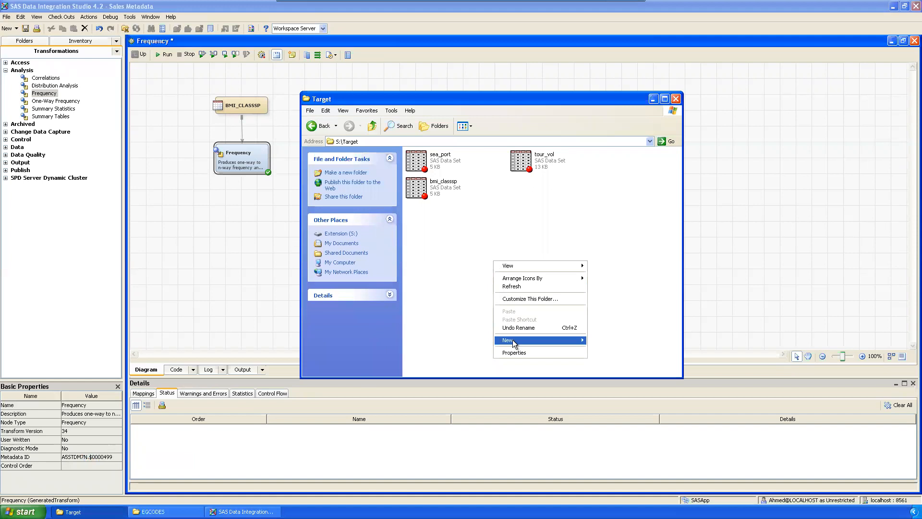
left_click(373, 127)
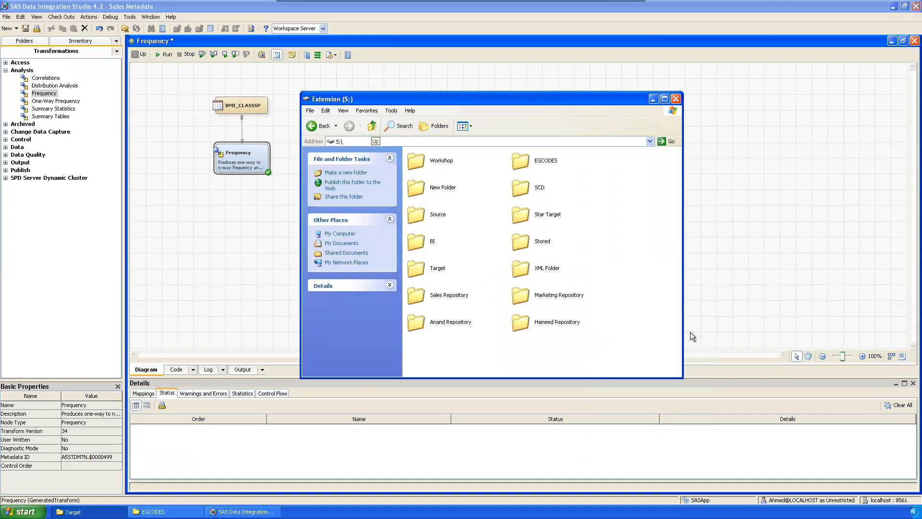
right_click(609, 217)
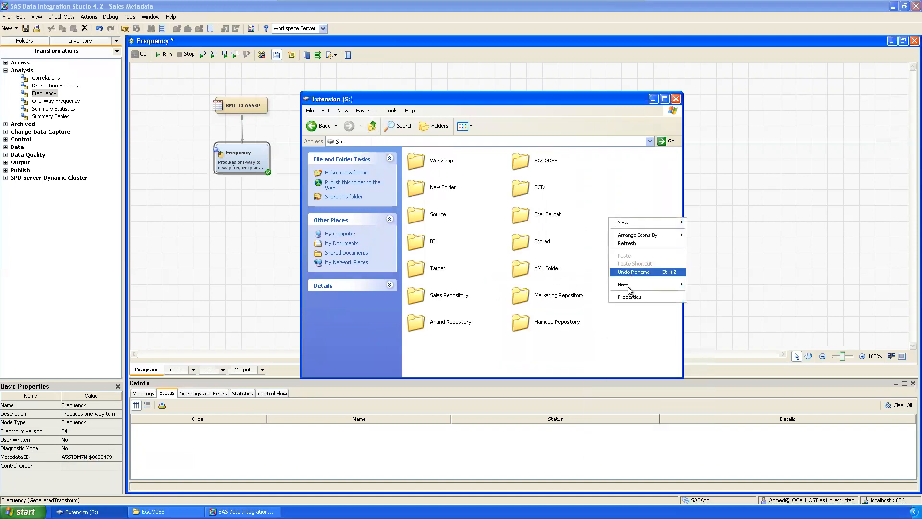
mouse_move(629, 285)
left_click(707, 286)
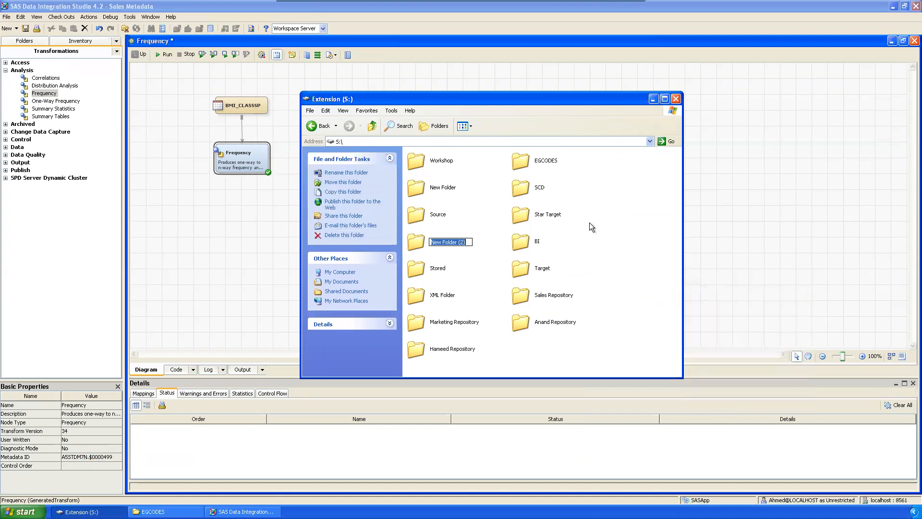
type("Reports")
key("Return")
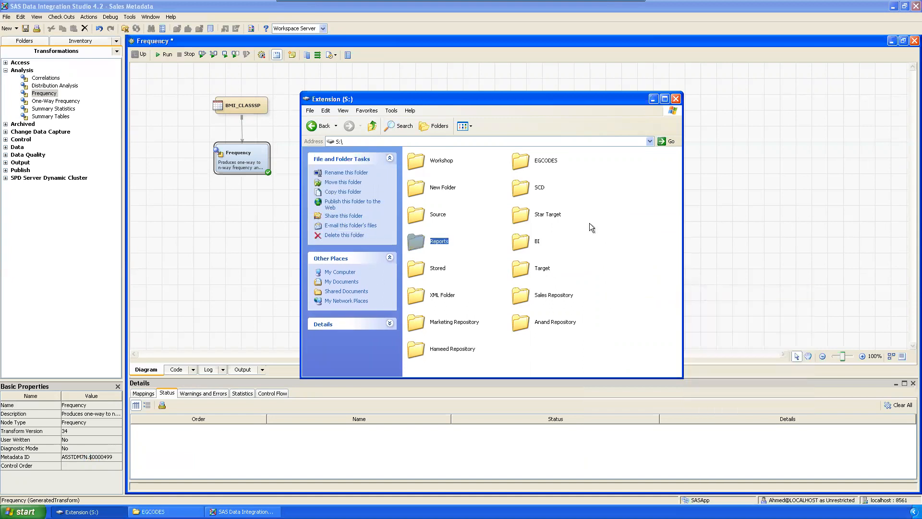
Open the Reports folder, select its path S:\Reports, and return to the Frequency job in SAS Data Integration Studio.
double_click(423, 245)
left_click(392, 142)
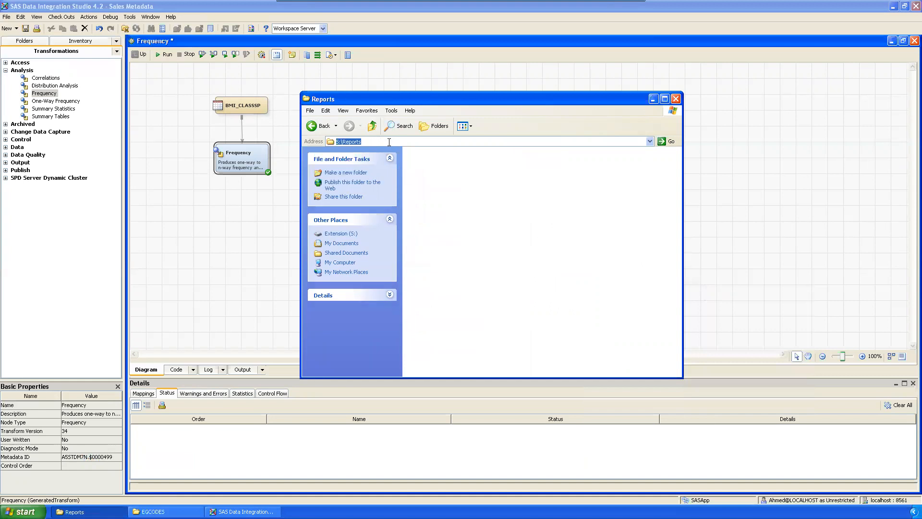
left_click(653, 100)
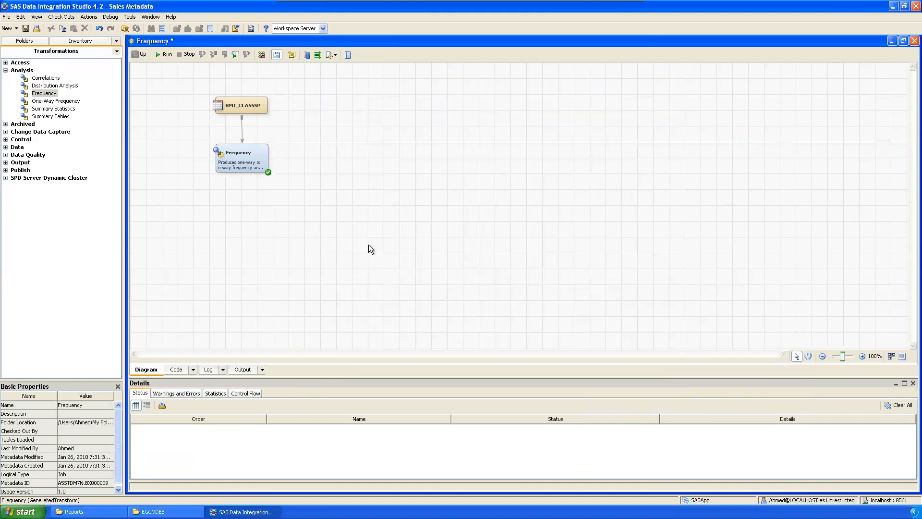
Open the Frequency transformation's properties and assign the Sex column from BMI_CLASSSP for the frequency distribution.
right_click(243, 162)
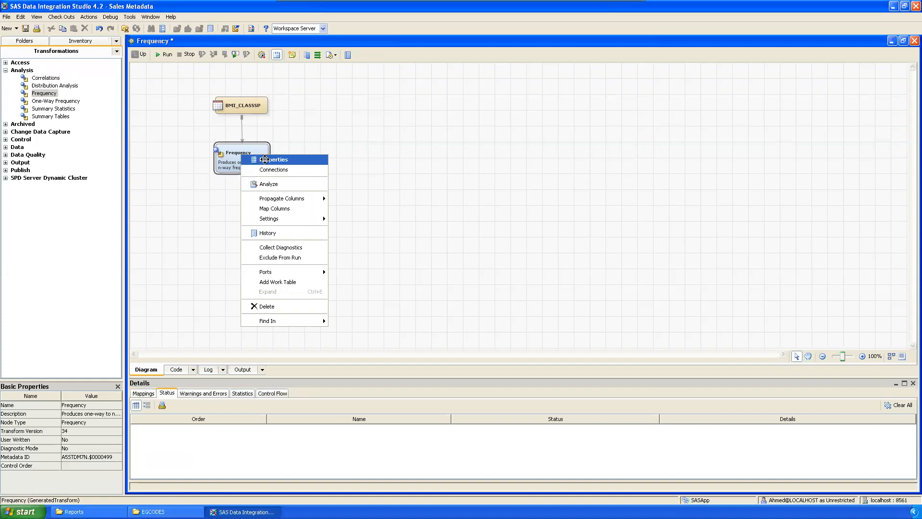
left_click(265, 159)
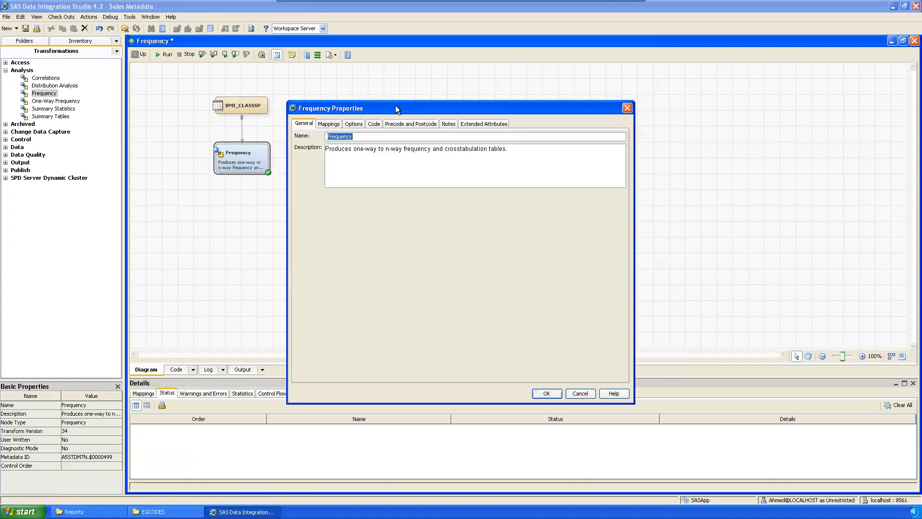
left_click_drag(396, 110, 314, 126)
left_click(271, 140)
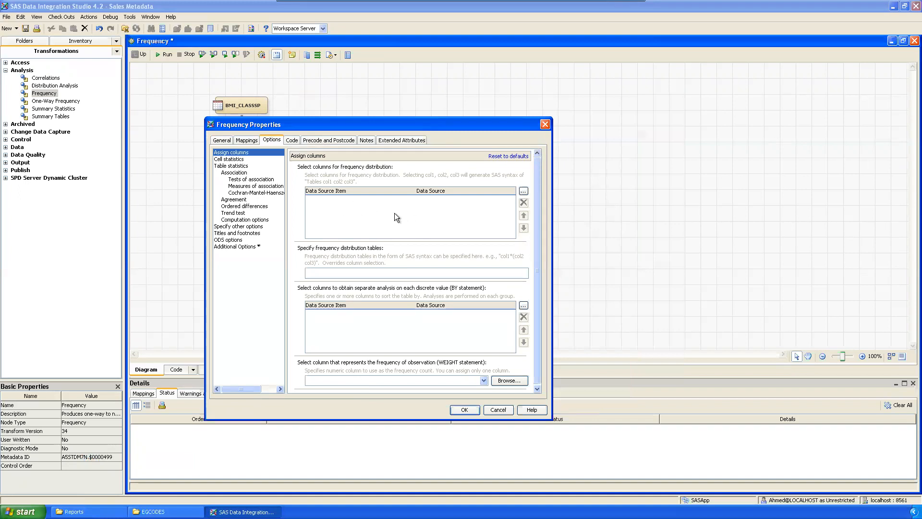
left_click(251, 140)
left_click(274, 140)
left_click(523, 191)
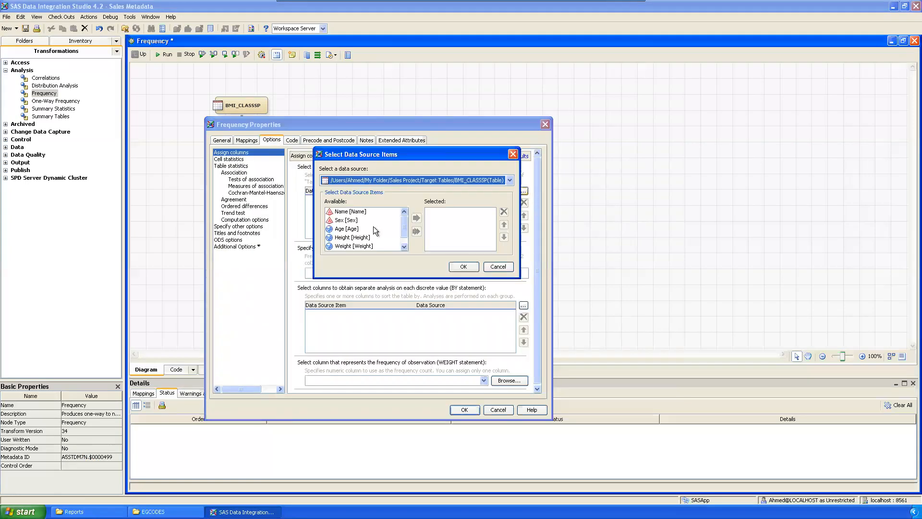
left_click_drag(403, 227, 404, 232)
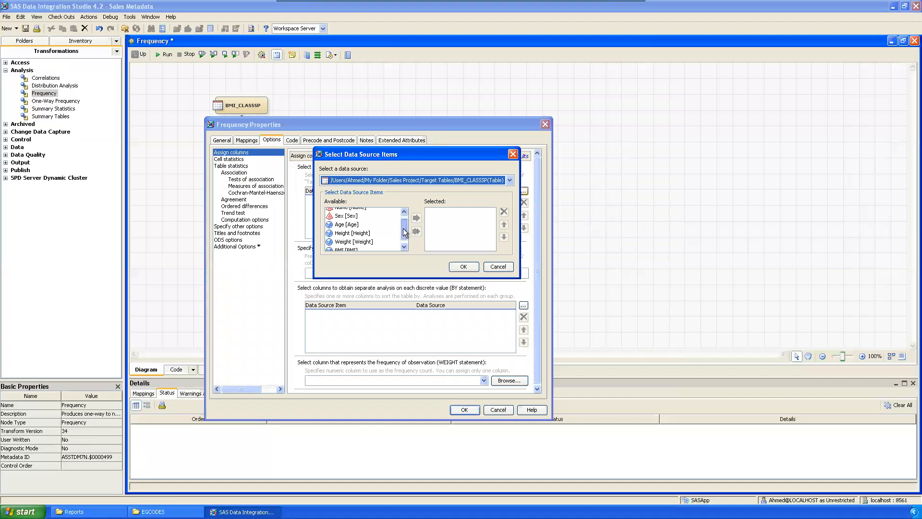
left_click(351, 216)
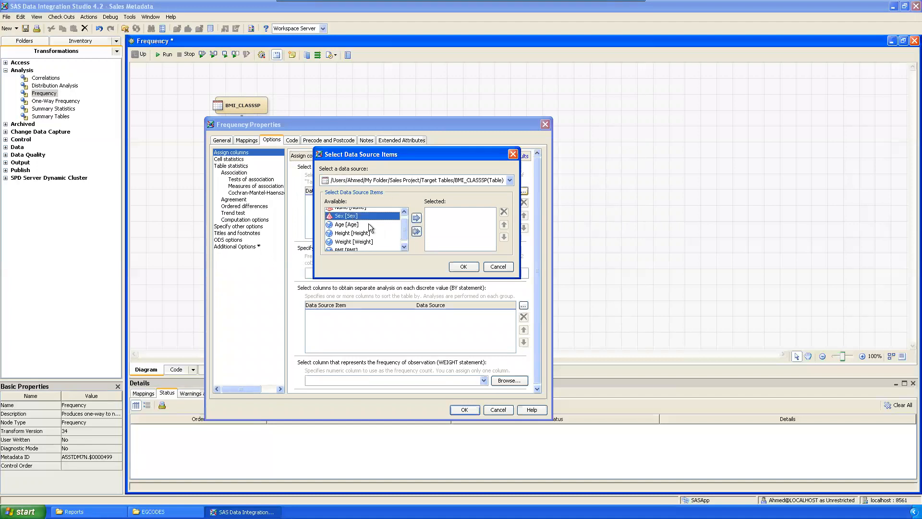
left_click(415, 219)
left_click(464, 266)
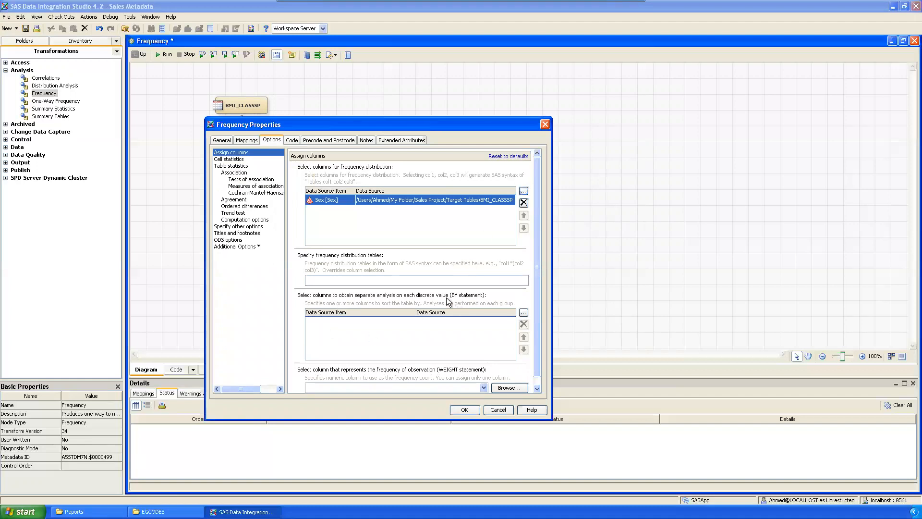
Assign the Age column as the BY statement column for separate analysis on each discrete value.
left_click(523, 313)
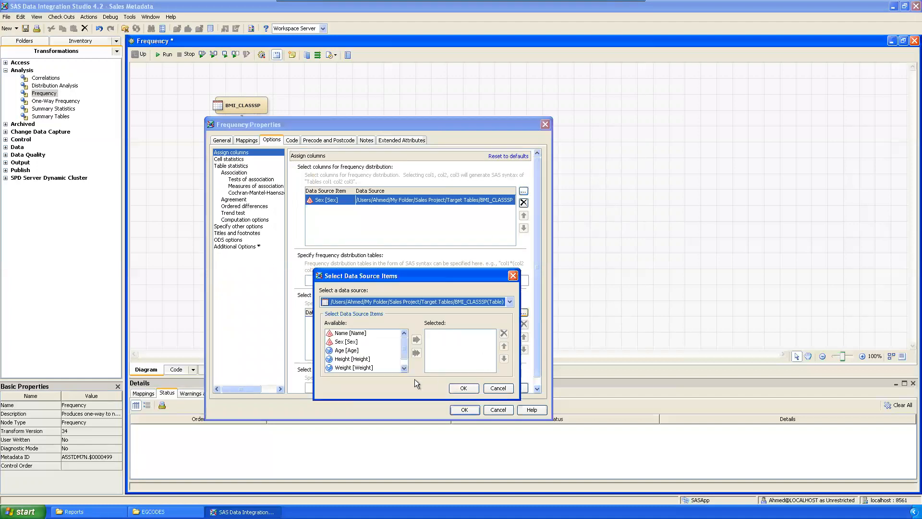
left_click(349, 350)
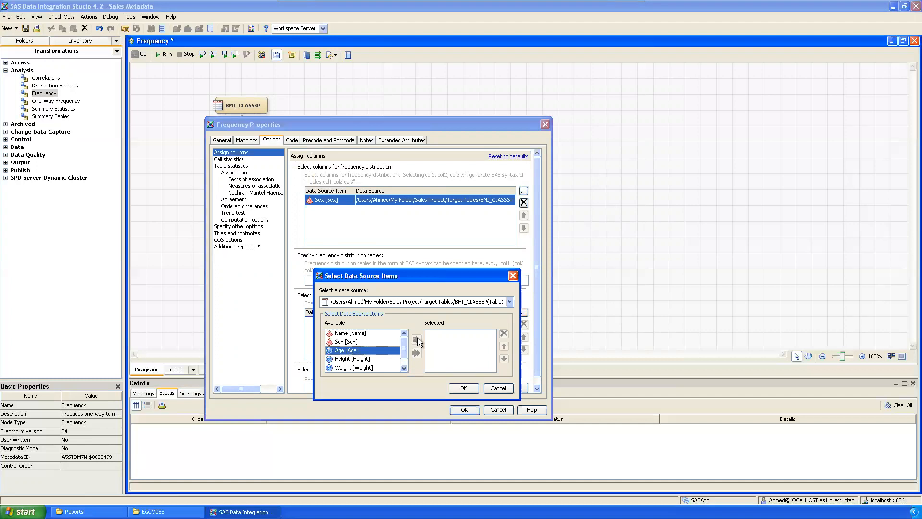
double_click(367, 350)
left_click(464, 387)
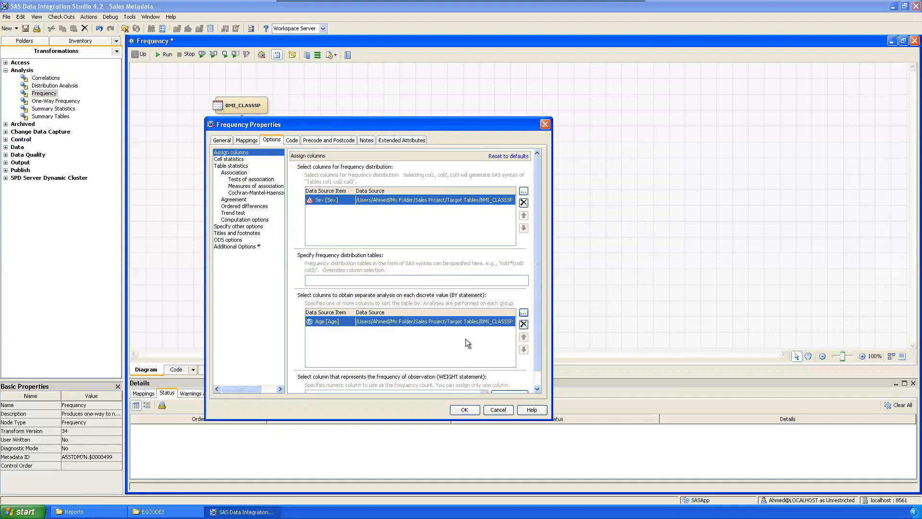
scroll(536, 269, "down", 2)
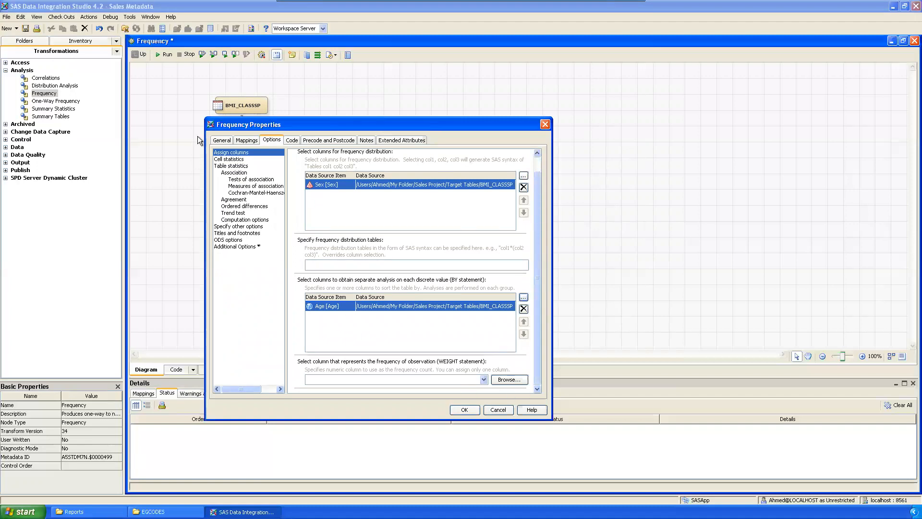
Set Heading 1 to Frequency of Sex by Age and Footnote 1 to "Created by &sysuser", including the double quotes.
left_click_drag(204, 203, 176, 203)
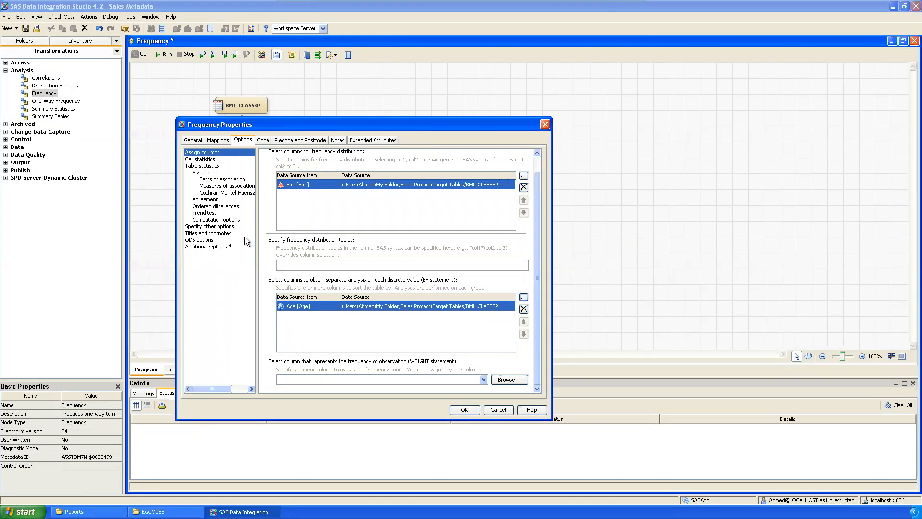
left_click(208, 234)
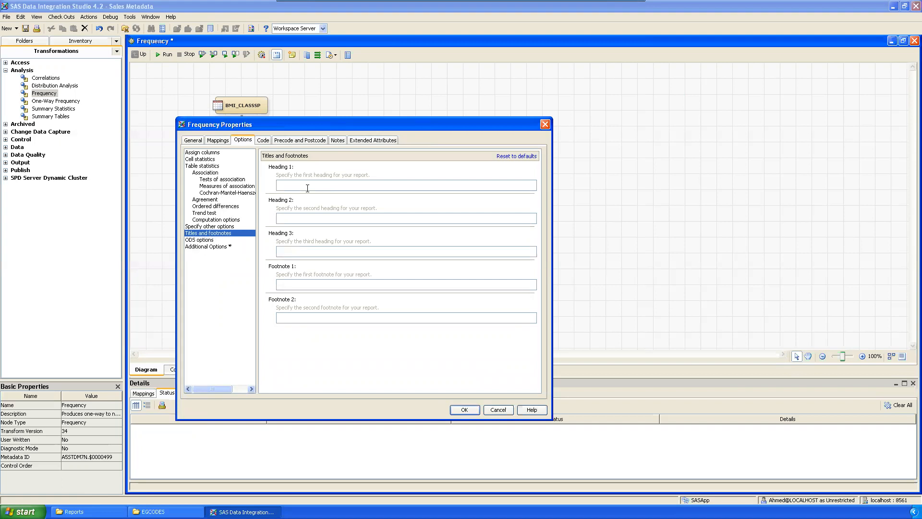
type("Frequency of Sex by Age")
left_click(337, 284)
type("Created by &sysue")
type("er")
left_click(280, 284)
type("\"")
Set the ODS result type of the Frequency report to Use PDF.
left_click(200, 240)
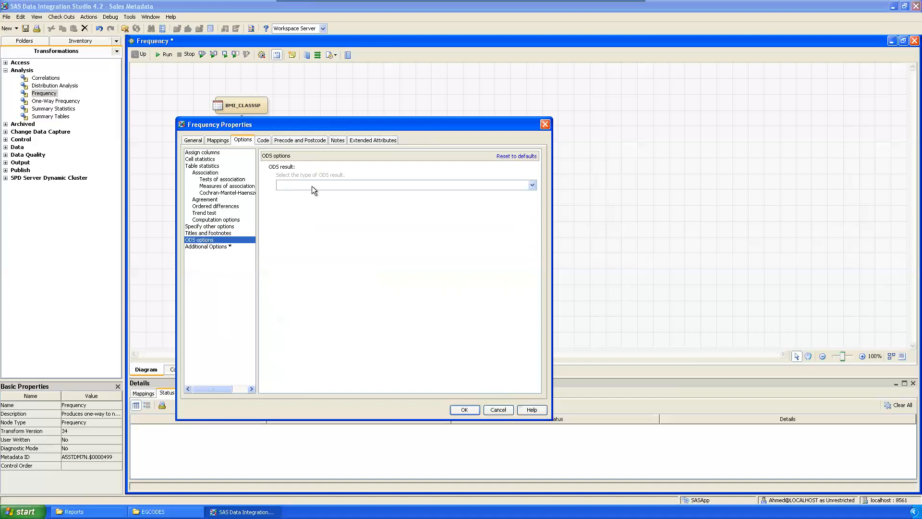
left_click(312, 186)
left_click(299, 217)
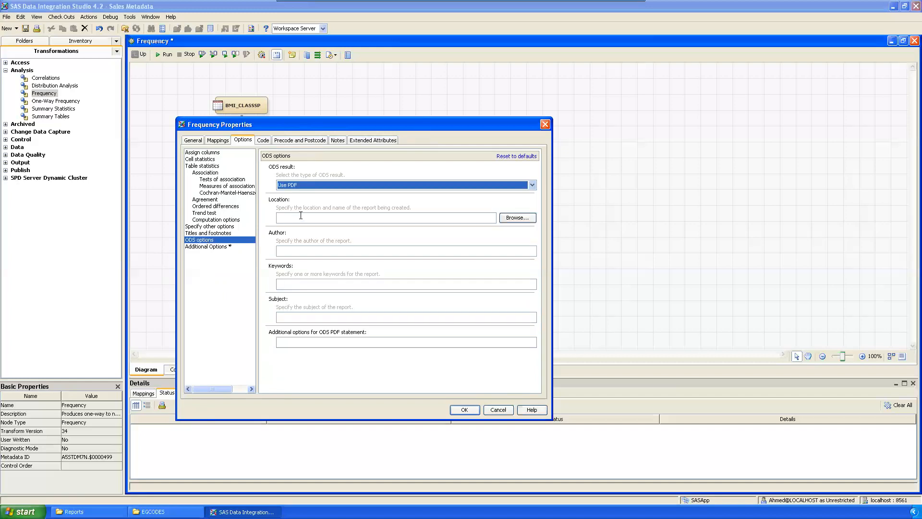
Set the PDF report location to Freq.pdf in the S:\Reports folder and apply the Frequency properties.
left_click(518, 218)
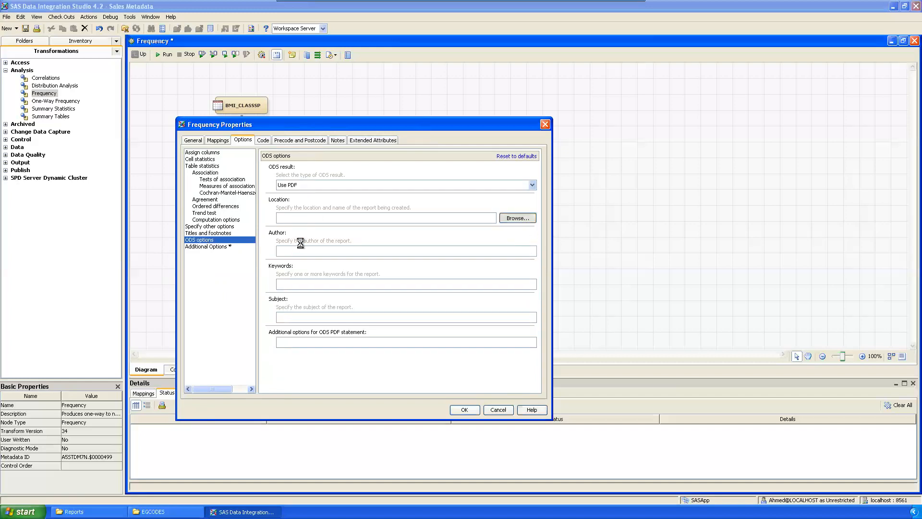
double_click(275, 253)
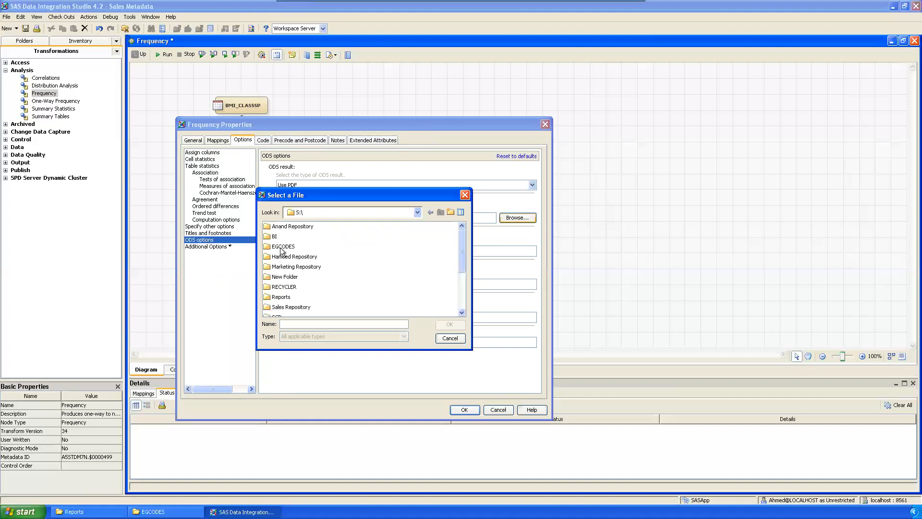
left_click_drag(461, 253, 465, 286)
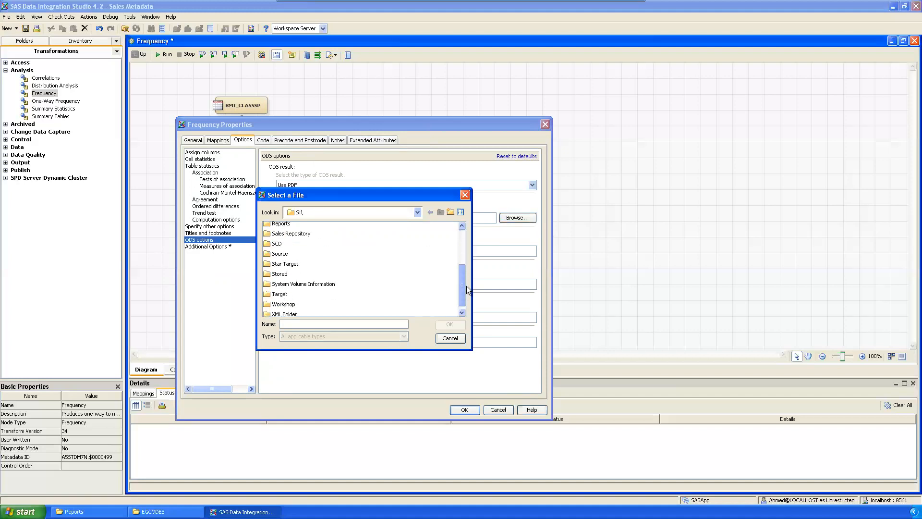
left_click(288, 224)
left_click(452, 325)
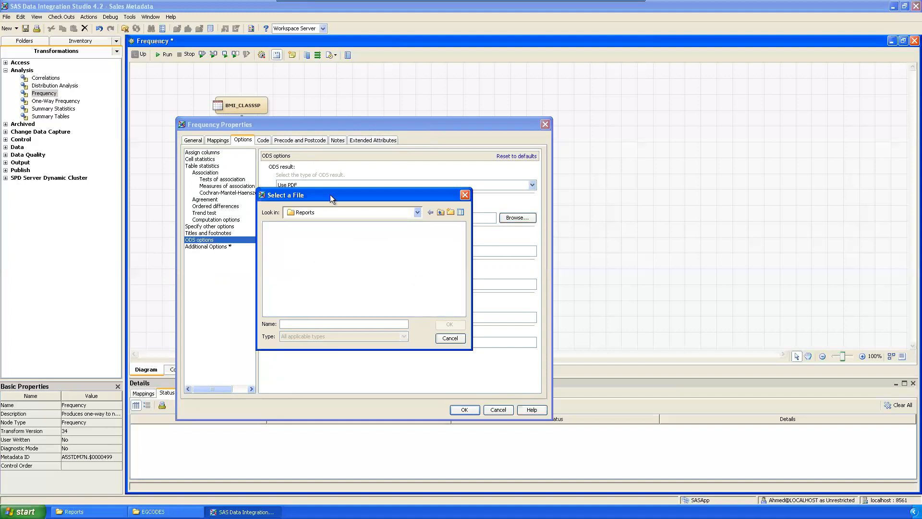
left_click(441, 212)
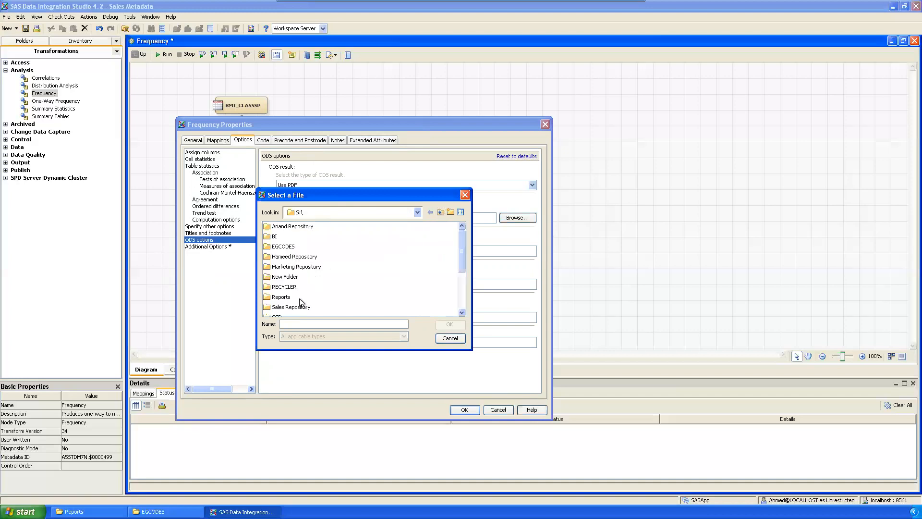
left_click(286, 296)
left_click(452, 325)
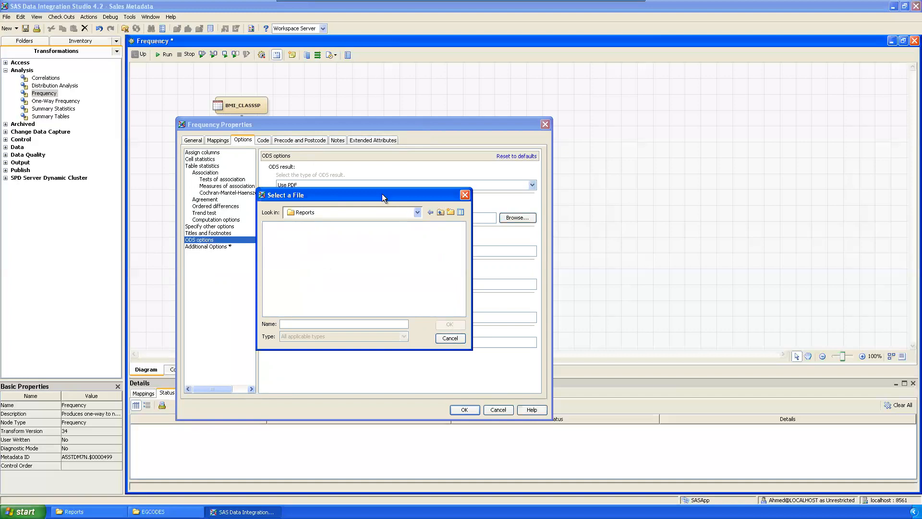
left_click_drag(382, 196, 449, 244)
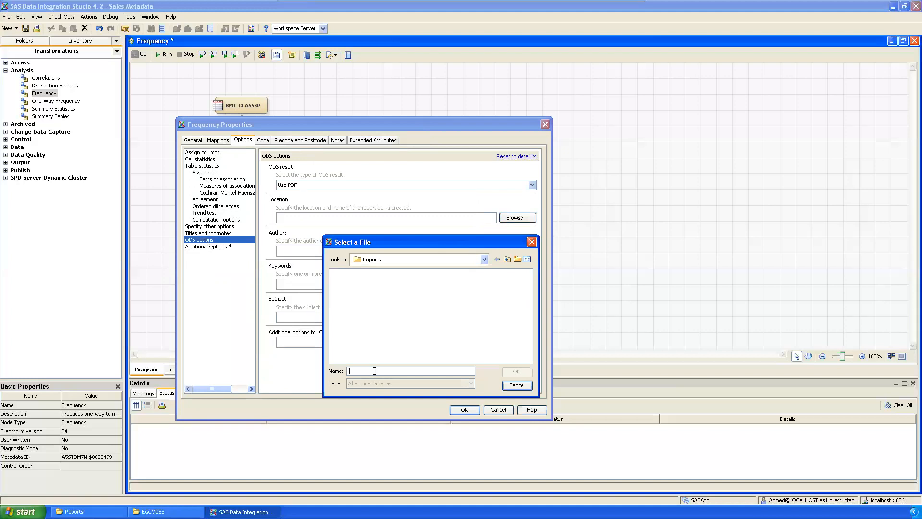
type("Freq.pdf")
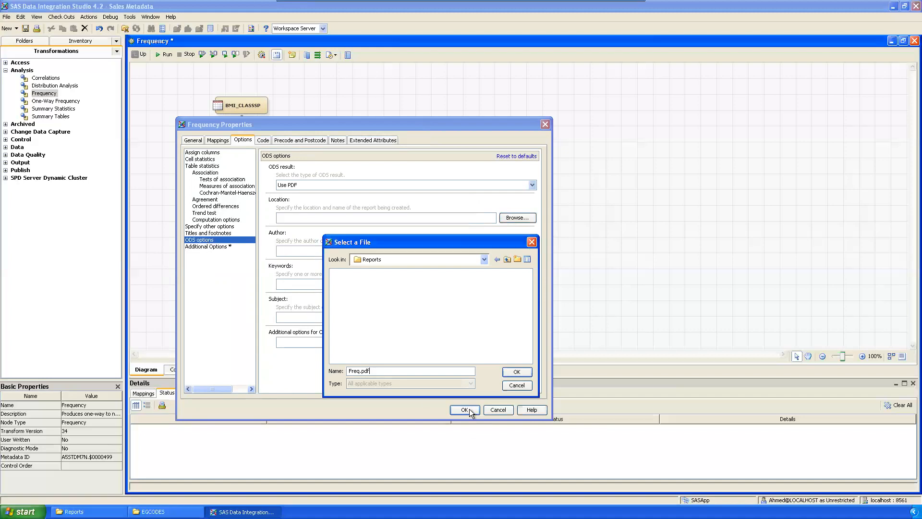
left_click(515, 373)
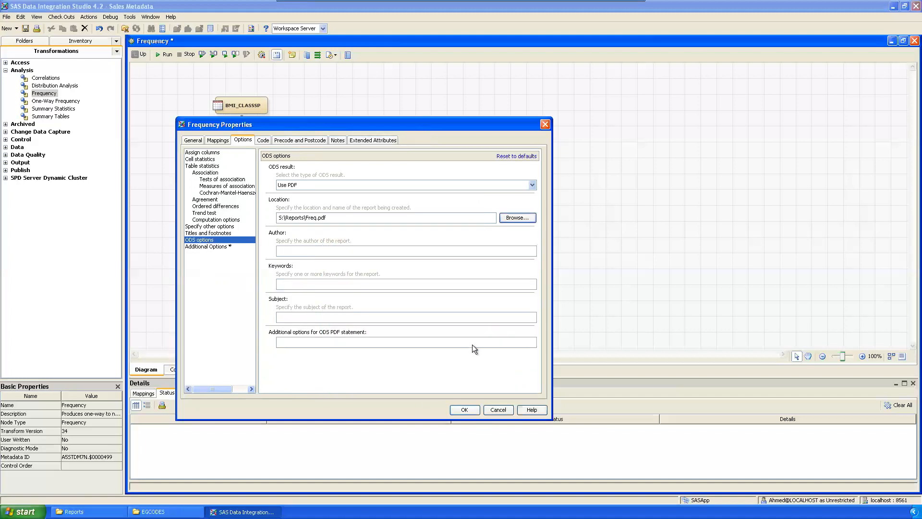
left_click(460, 408)
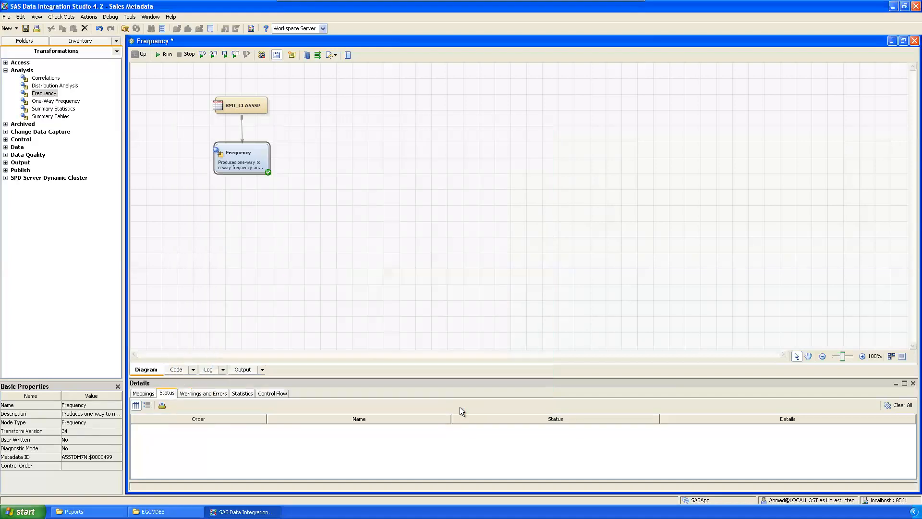
Run the Frequency job, continuing despite the control flow warning.
left_click(388, 171)
left_click(165, 54)
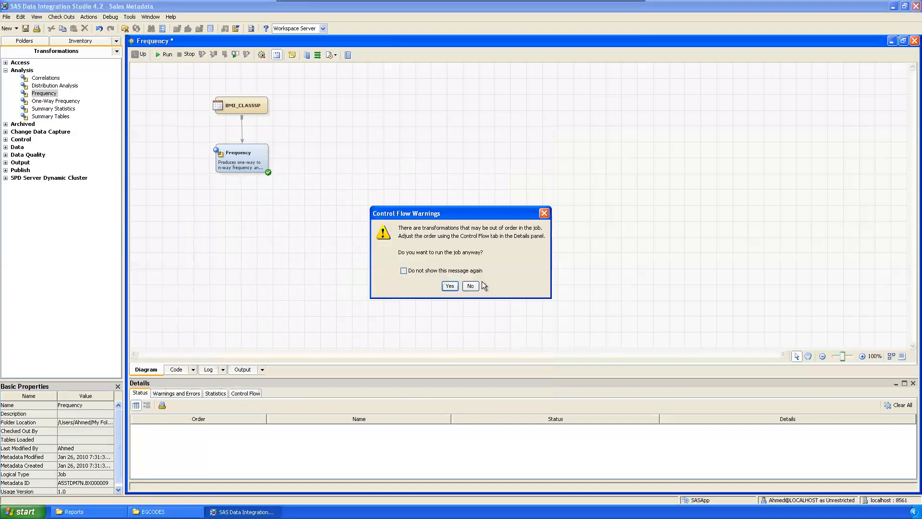
left_click(450, 286)
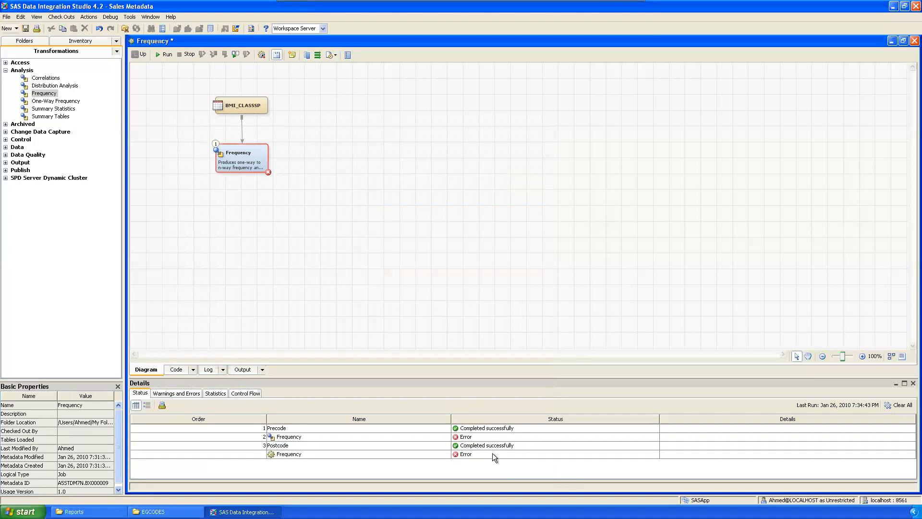
Open the warnings and errors for the Frequency step and examine the symbolic reference warning.
double_click(468, 437)
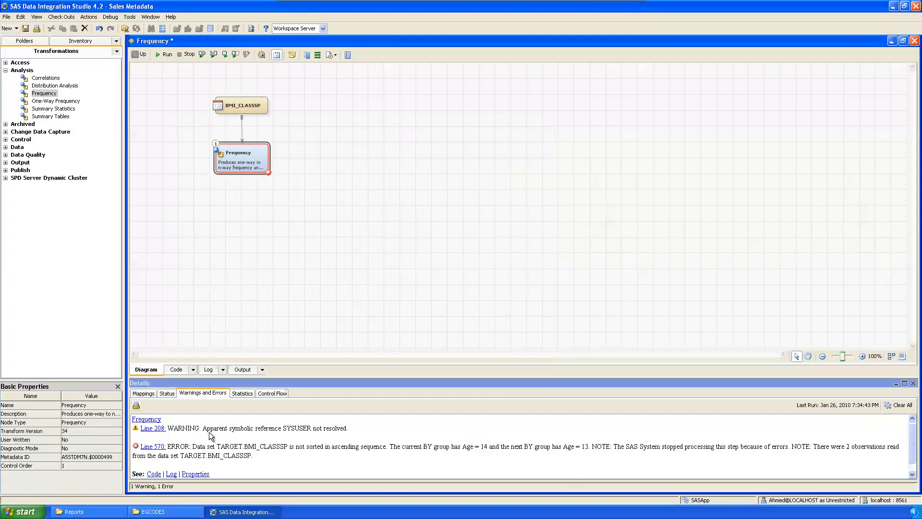
left_click_drag(204, 430, 349, 430)
left_click(373, 430)
left_click(310, 212)
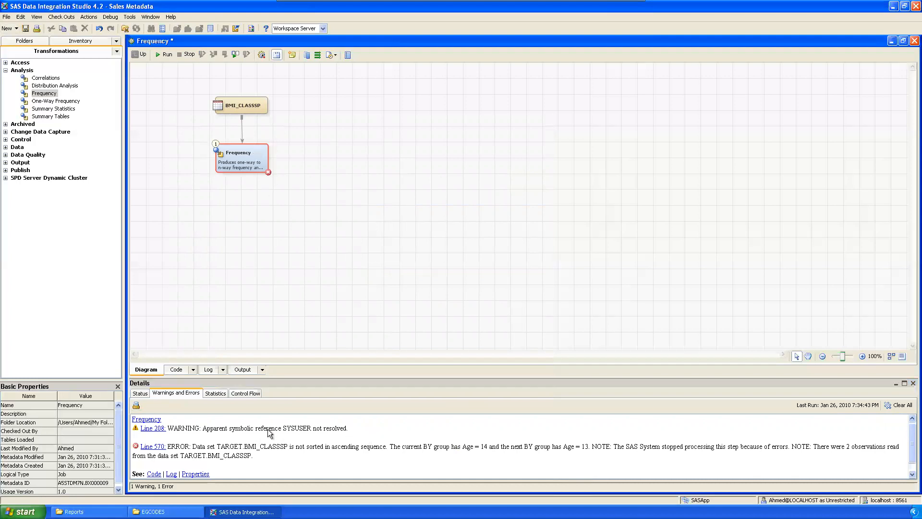
left_click_drag(252, 429, 342, 429)
left_click(355, 429)
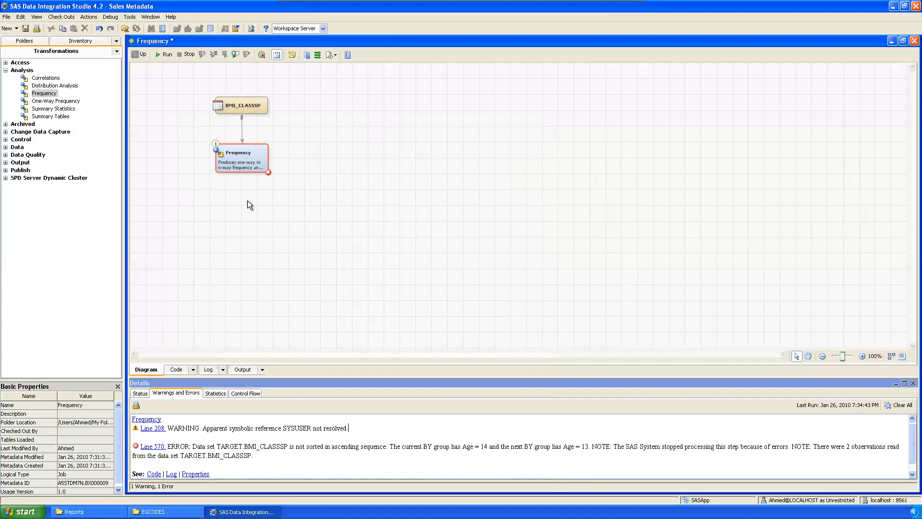
Reopen the Frequency properties, remove both double quotes around Footnote 1 so it reads Created by &sysuser, and apply.
right_click(241, 156)
left_click(260, 163)
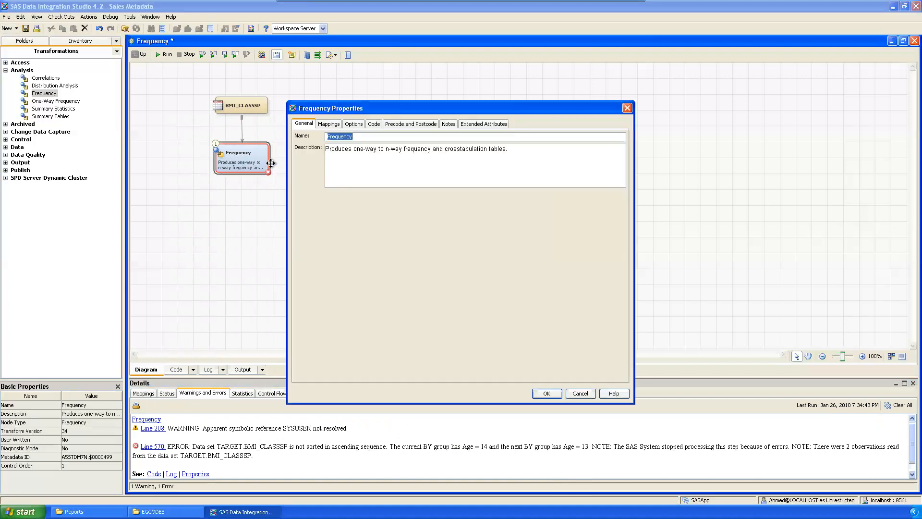
left_click(354, 124)
left_click_drag(381, 105, 288, 113)
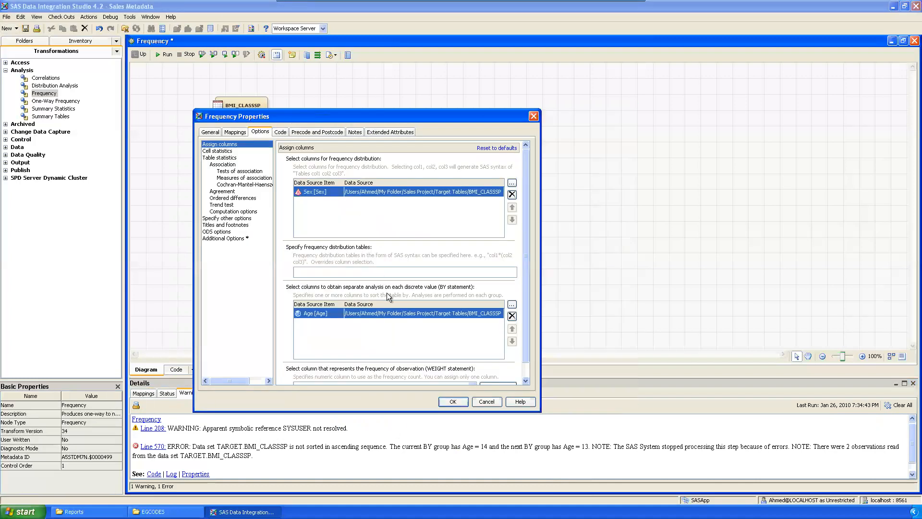
left_click(229, 231)
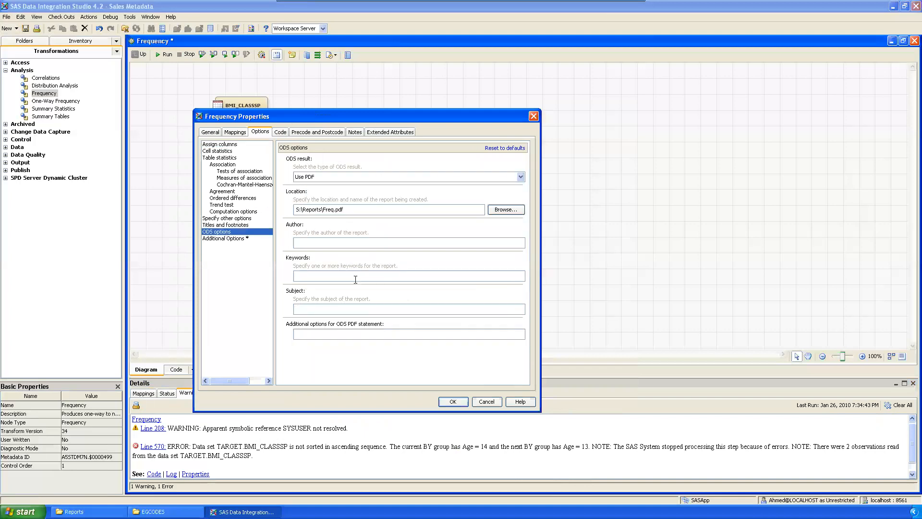
left_click(235, 225)
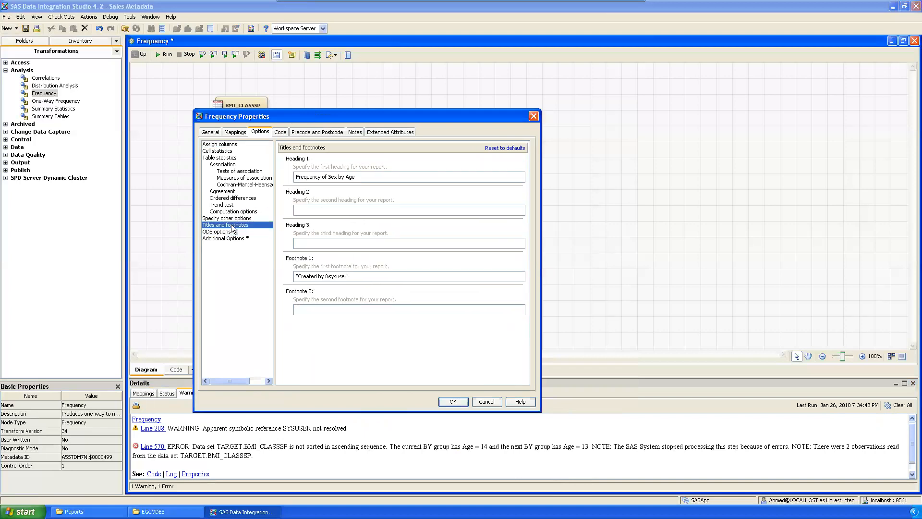
left_click(360, 275)
key("BackSpace")
left_click(298, 275)
key("BackSpace")
left_click(454, 401)
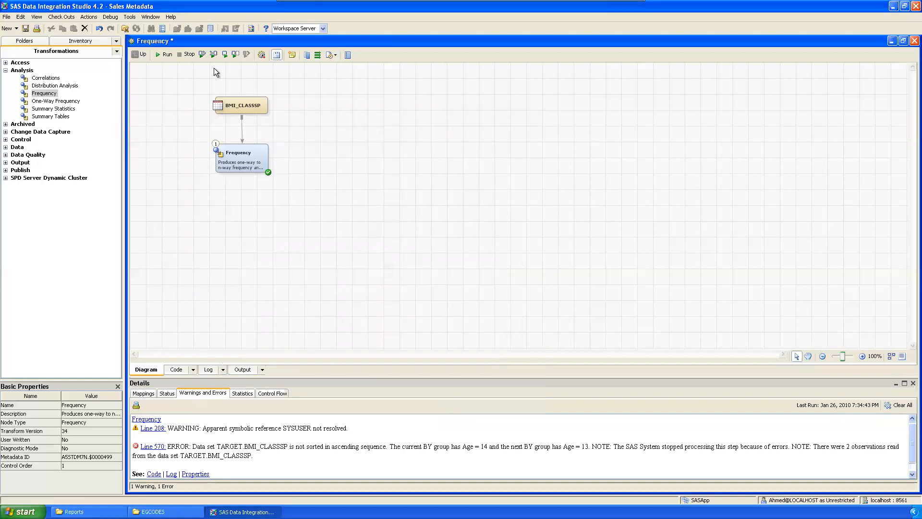
Rerun the Frequency job and examine the symbolic reference warning at its line in the log.
left_click(166, 55)
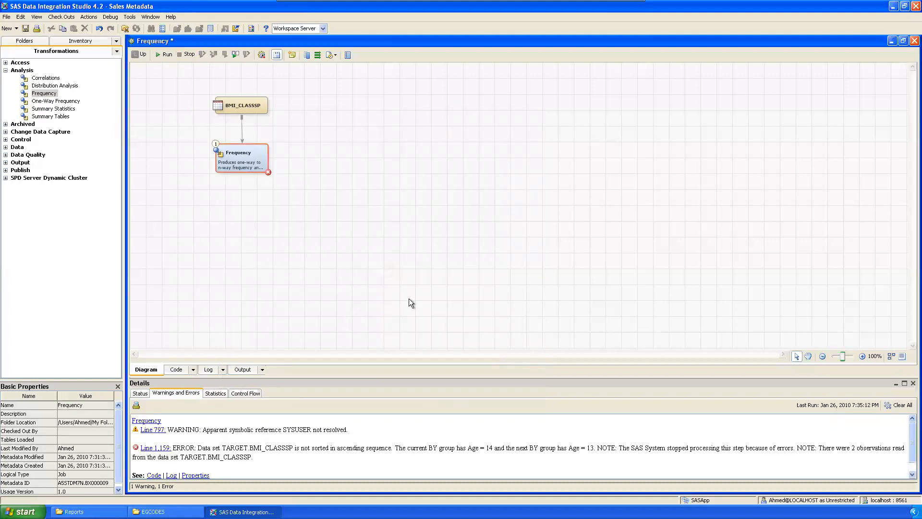
left_click(160, 431)
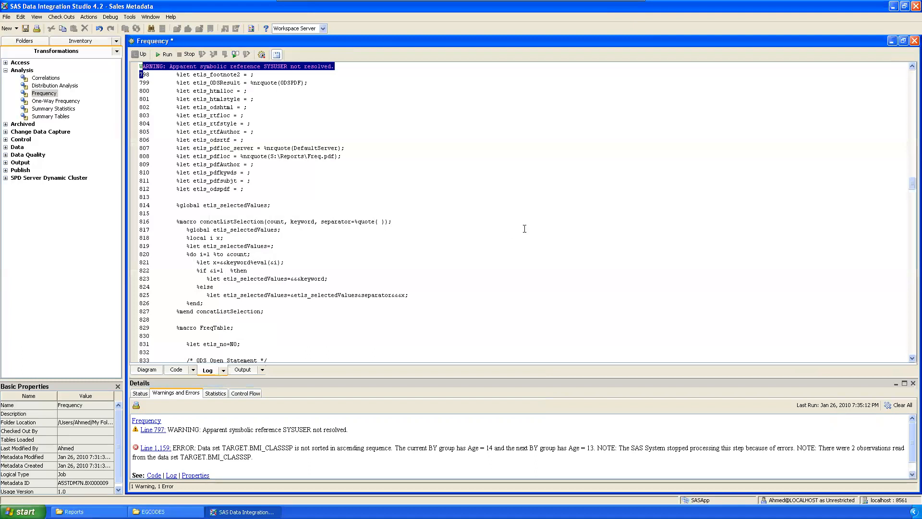
left_click_drag(262, 141, 398, 150)
left_click(450, 176)
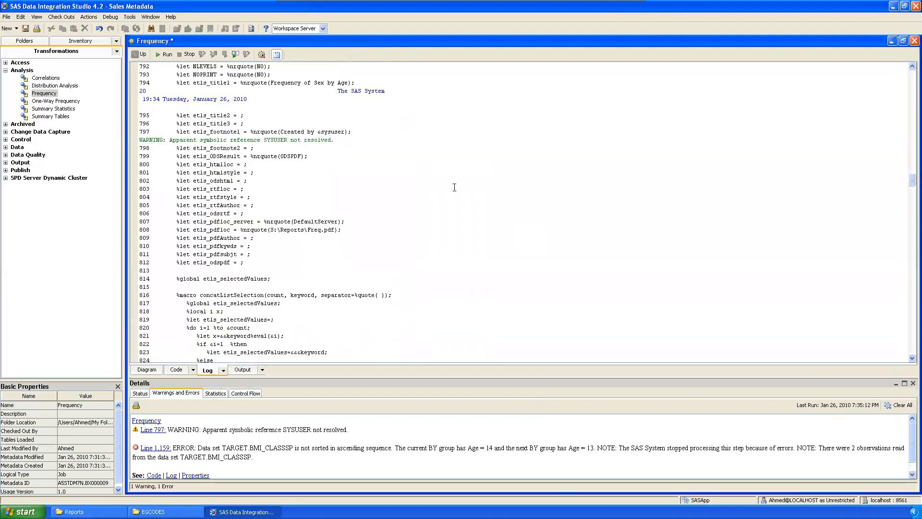
Change Footnote 1 in the Frequency step's titles and footnotes to Created by &sysuserid and apply.
left_click(156, 371)
right_click(243, 159)
left_click(281, 167)
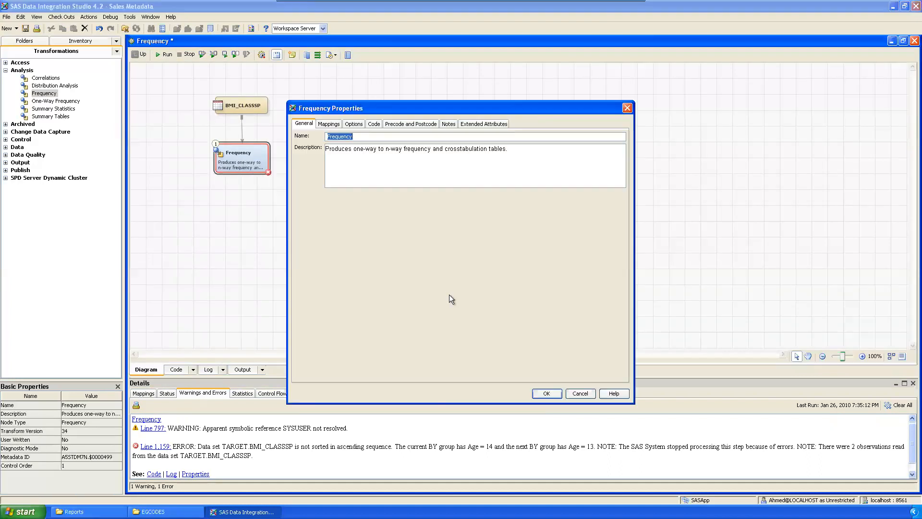
left_click(352, 125)
left_click(317, 218)
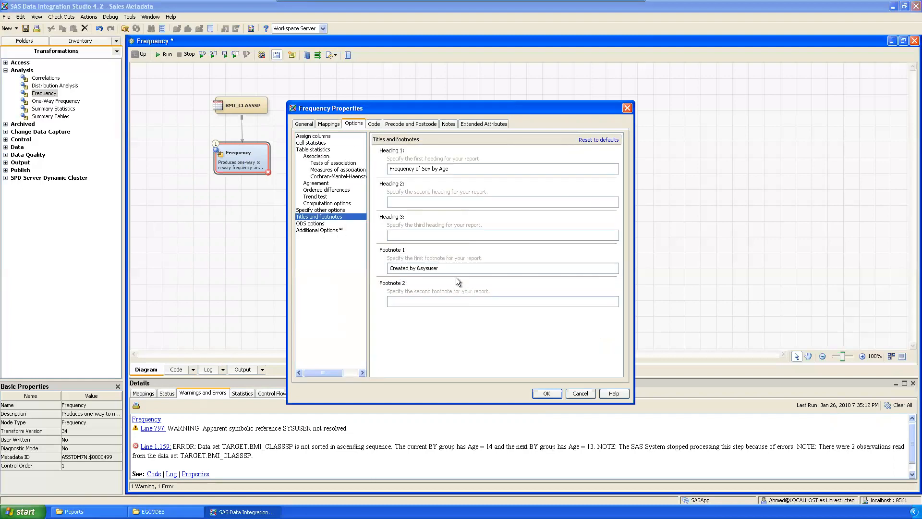
type("id")
left_click(549, 393)
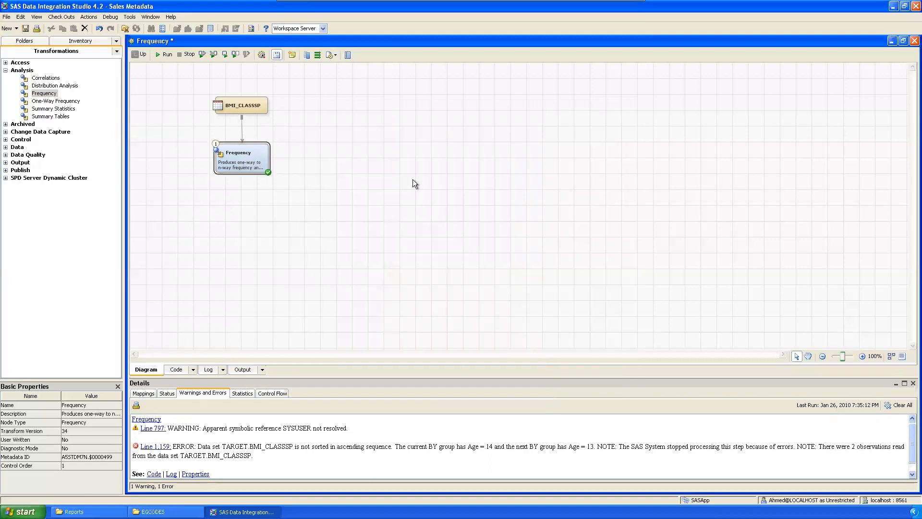
Run the Frequency job again, open the reported error in the log and review the surrounding generated code.
left_click(413, 179)
left_click(164, 55)
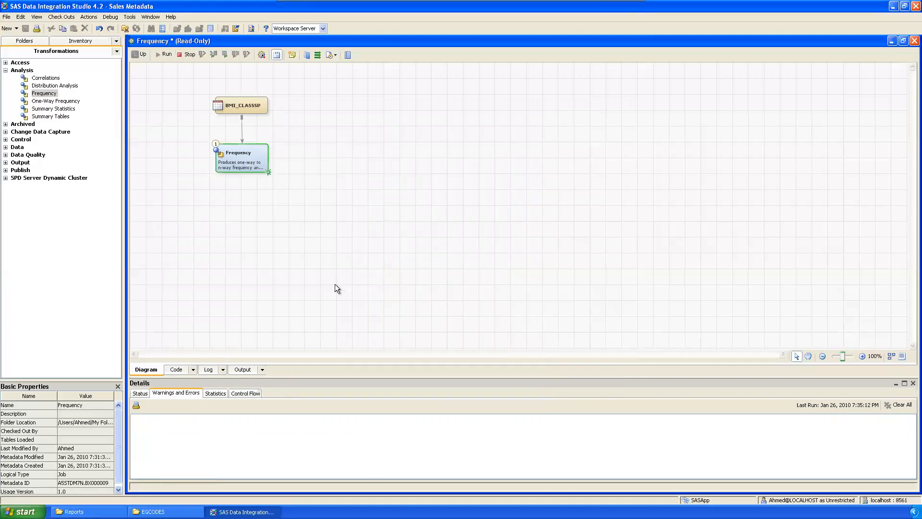
left_click(157, 430)
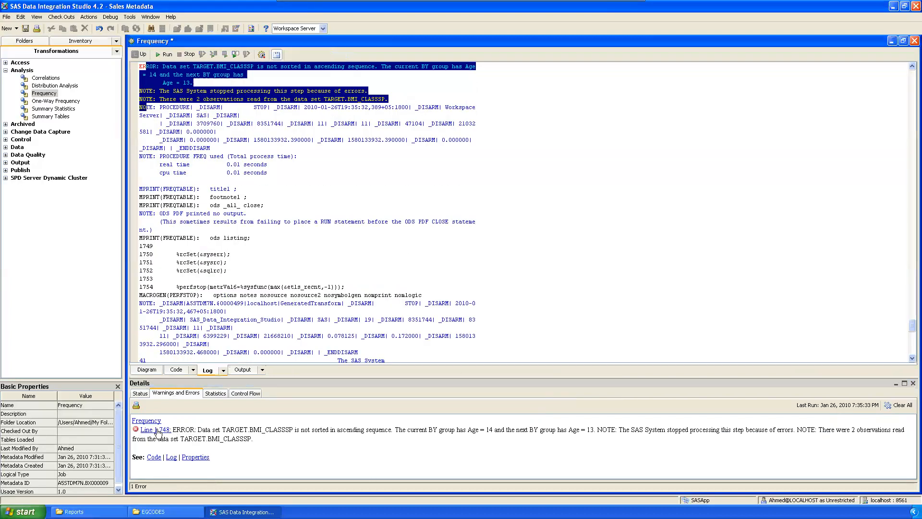
left_click(485, 181)
scroll(487, 182, "up", 4)
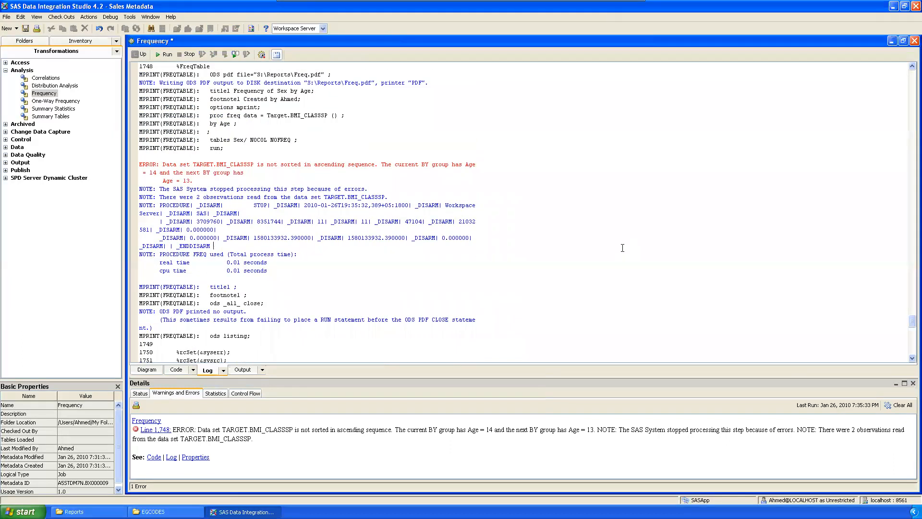
scroll(604, 230, "up", 4)
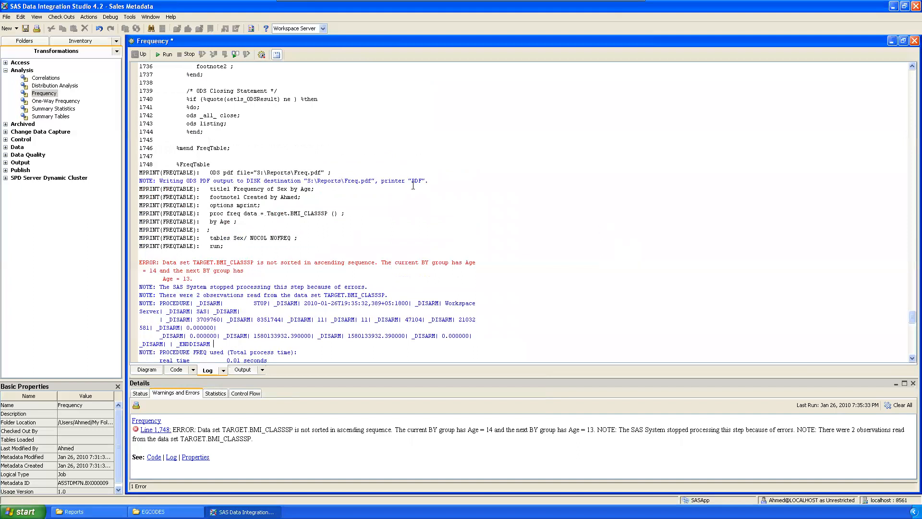
scroll(501, 187, "down", 6)
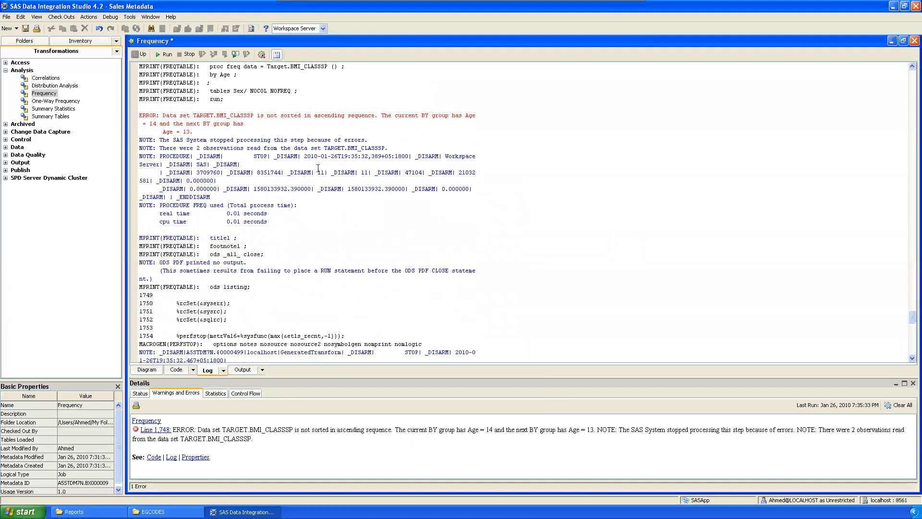
Examine the logged BMI_CLASSSP error, checking the Age BY-group values and the sort order it refers to.
left_click_drag(215, 116, 284, 134)
left_click(287, 138)
left_click(267, 130)
left_click_drag(190, 109, 195, 133)
left_click(284, 134)
scroll(654, 213, "up", 3)
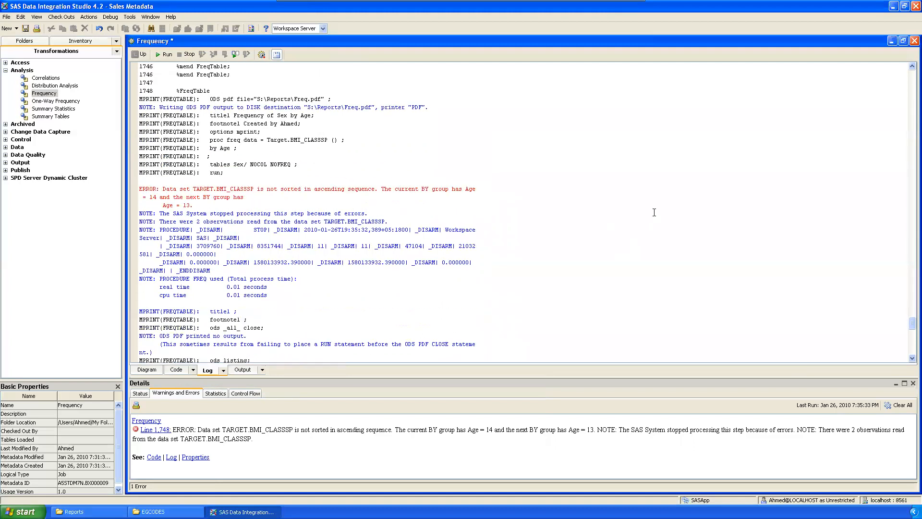
scroll(654, 212, "up", 1)
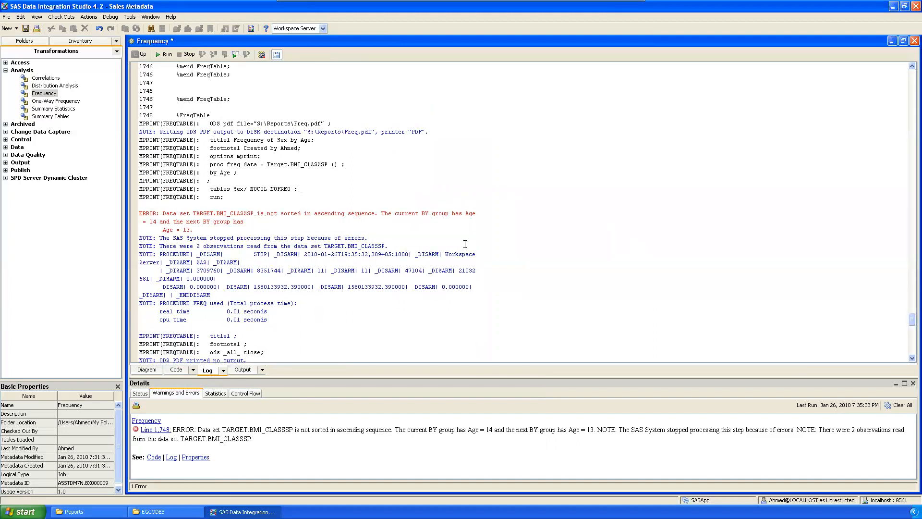
left_click_drag(197, 221, 223, 206)
left_click(491, 213)
left_click(240, 206)
Back in the diagram, move Frequency farther below BMI_CLASSSP and delete the connection between them.
left_click(147, 371)
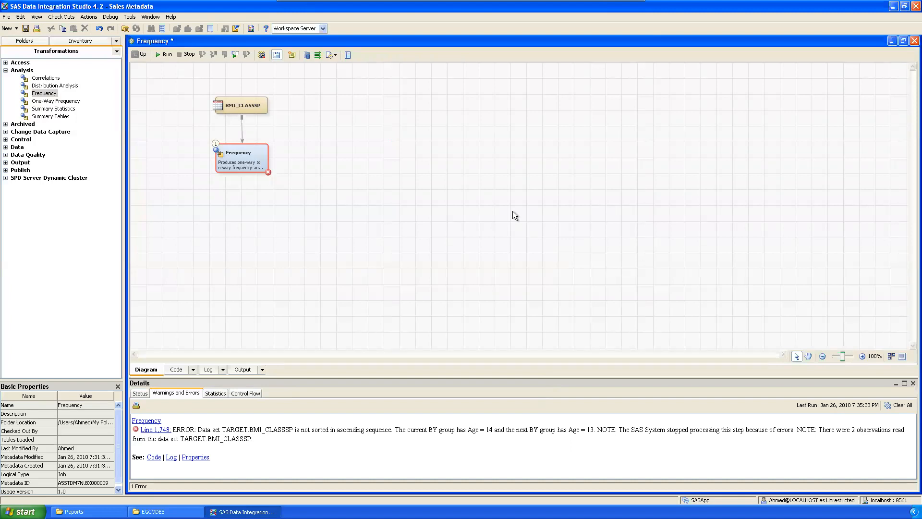
left_click(246, 155)
left_click_drag(245, 155, 246, 216)
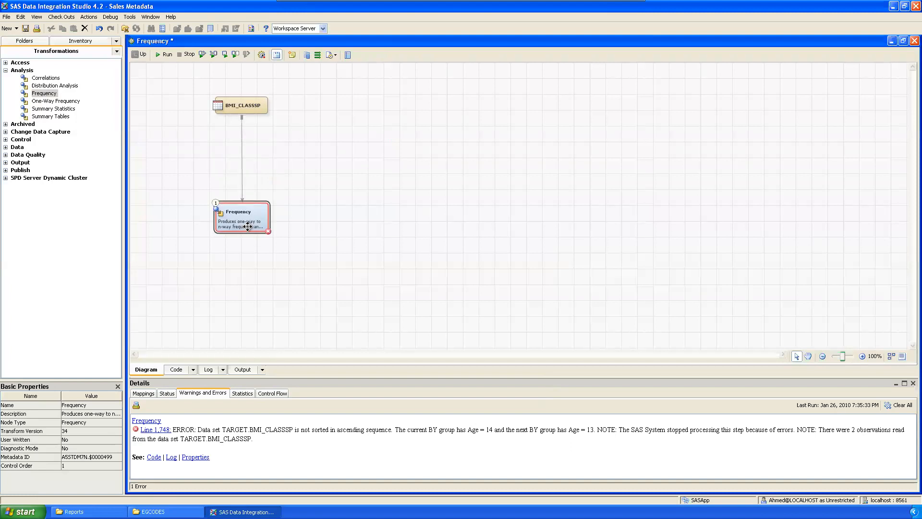
left_click(242, 152)
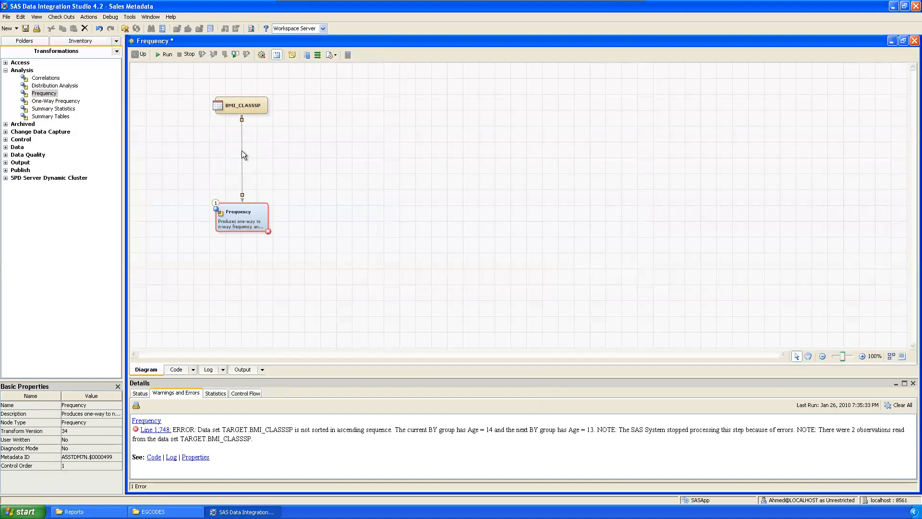
key("Delete")
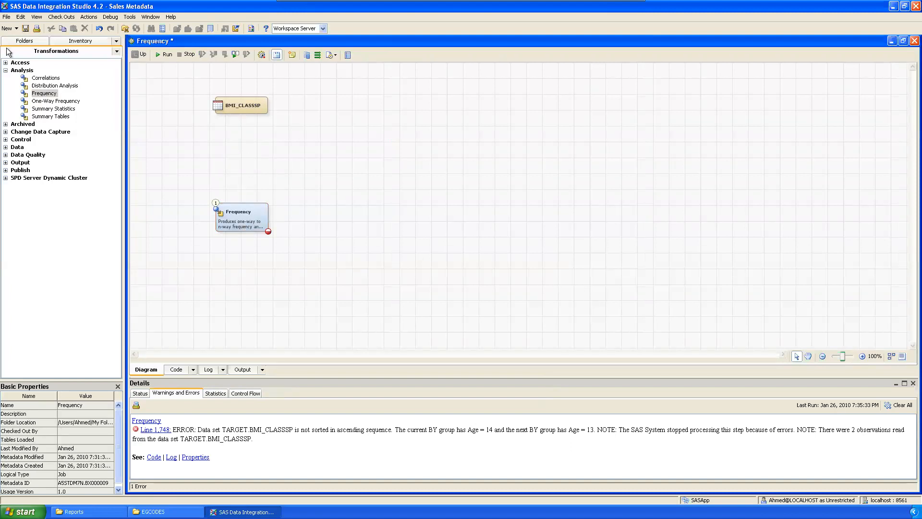
Add a Sort transformation between BMI_CLASSSP and Frequency, connecting BMI_CLASSSP to it as input.
left_click(19, 41)
left_click(19, 41)
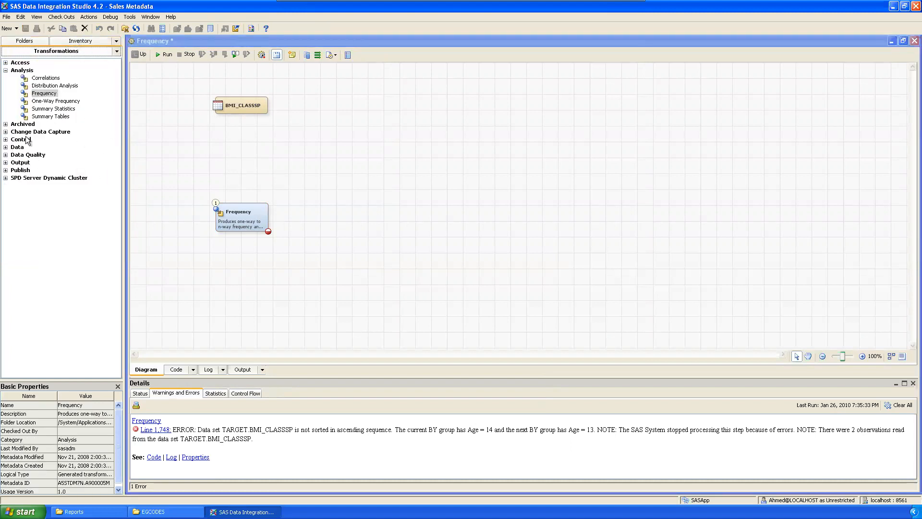
left_click(5, 70)
left_click(5, 101)
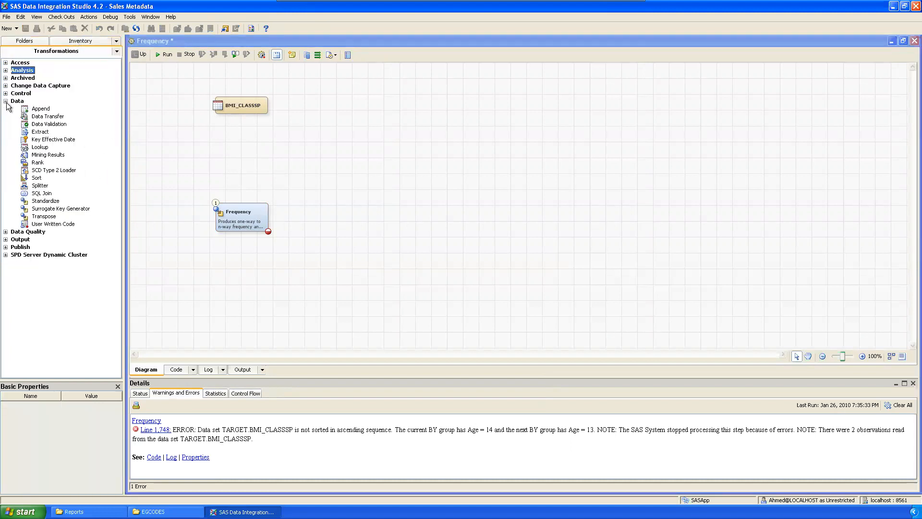
left_click_drag(39, 179, 248, 147)
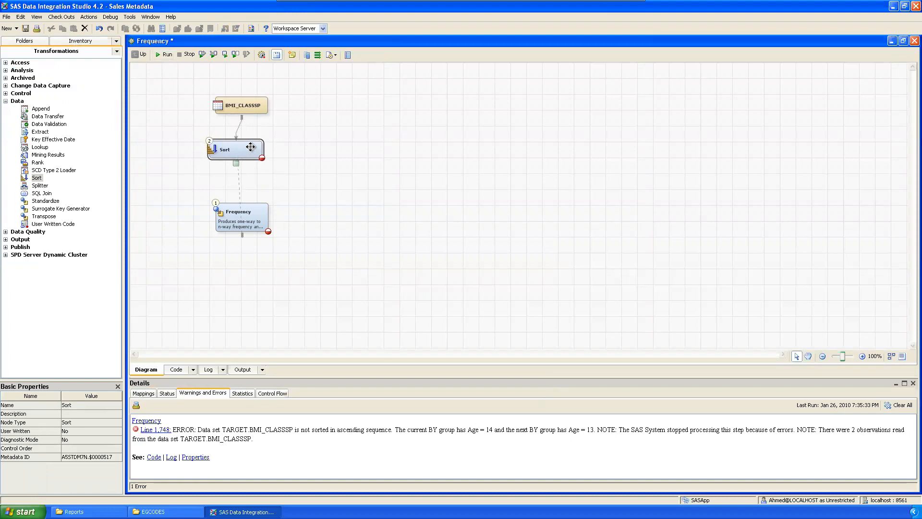
Delete the existing Frequency step from the job and move Sort slightly lower beneath BMI_CLASSSP.
left_click(292, 195)
left_click(252, 218)
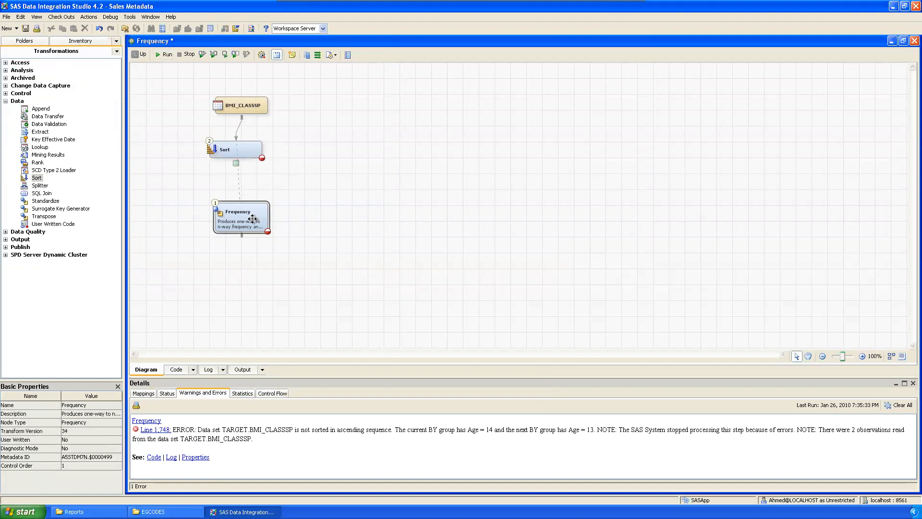
key("Delete")
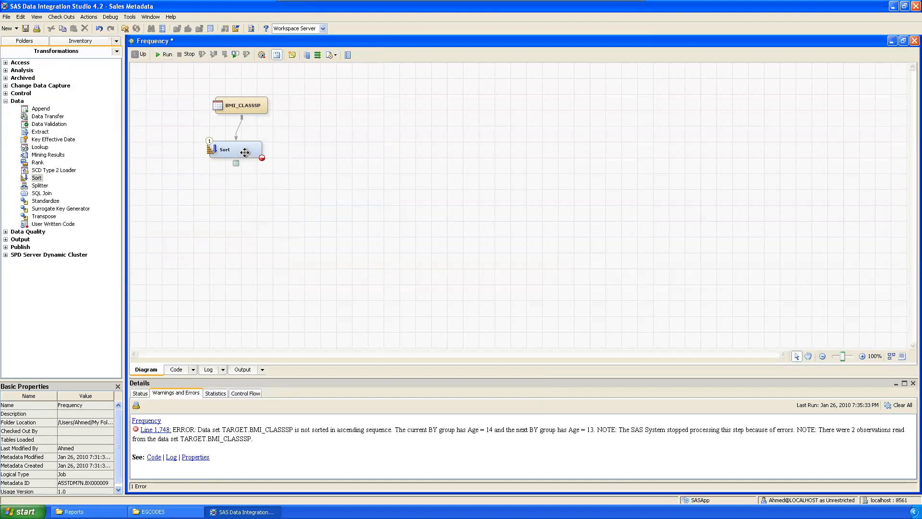
left_click_drag(245, 151, 250, 168)
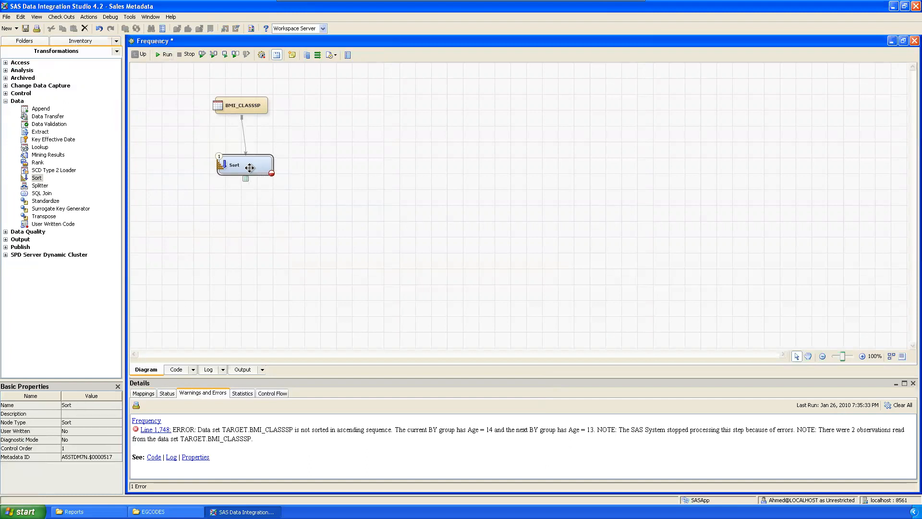
Add a new Frequency transformation below Sort, connect Sort's output table to it, and auto-arrange the diagram.
left_click(5, 70)
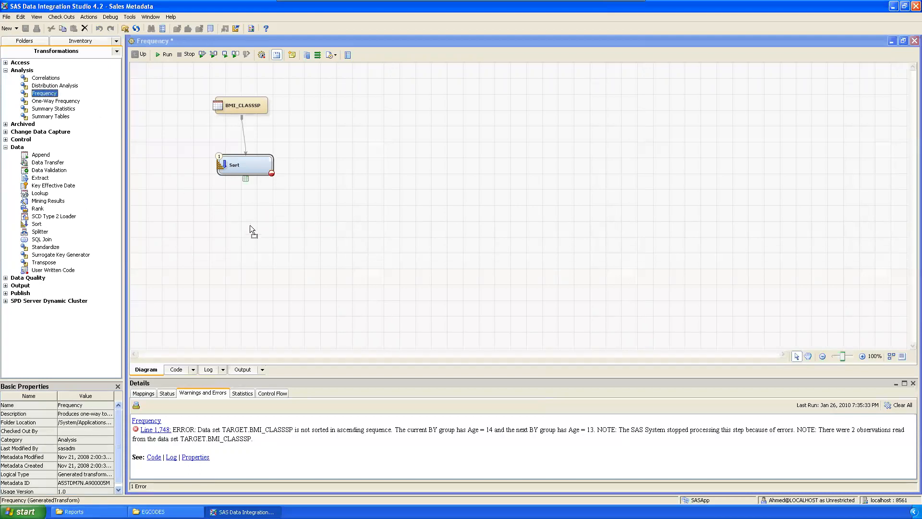
left_click_drag(45, 94, 243, 215)
left_click(246, 179)
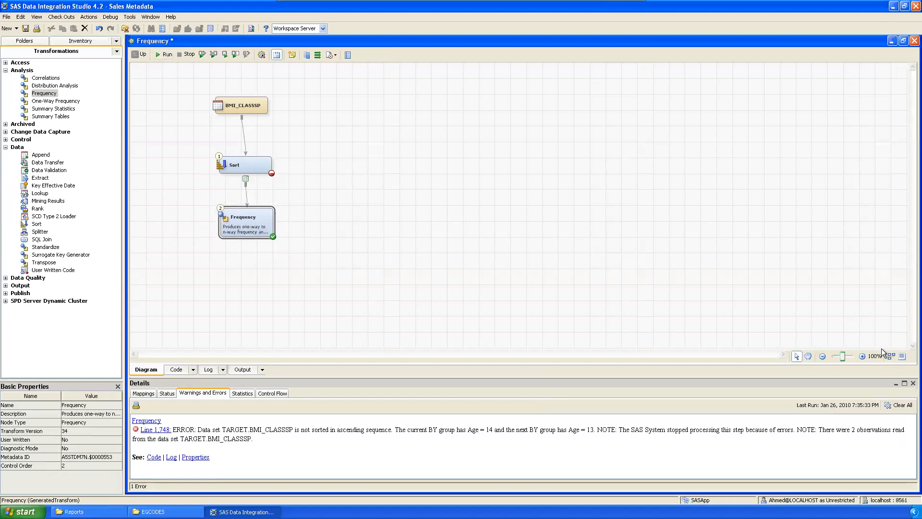
left_click(891, 356)
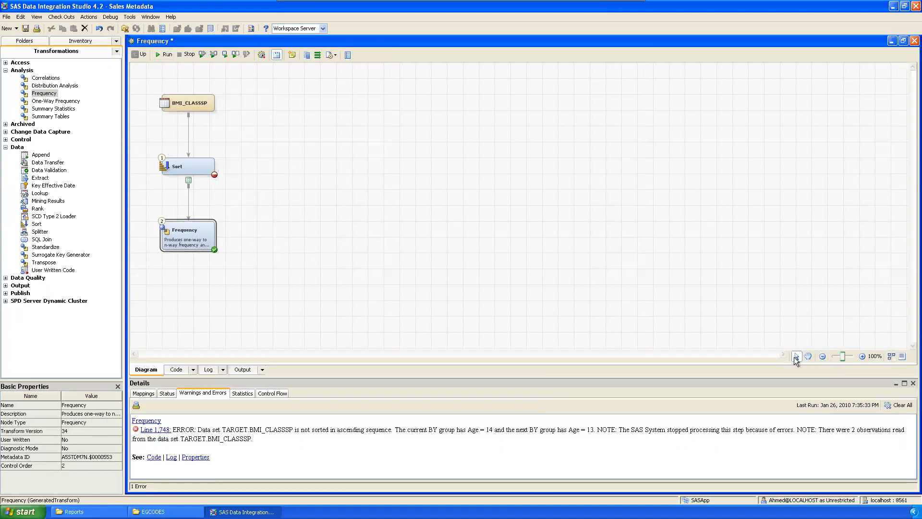
Configure the Sort step to sort by Age in ascending order and apply its properties.
left_click(368, 155)
right_click(188, 165)
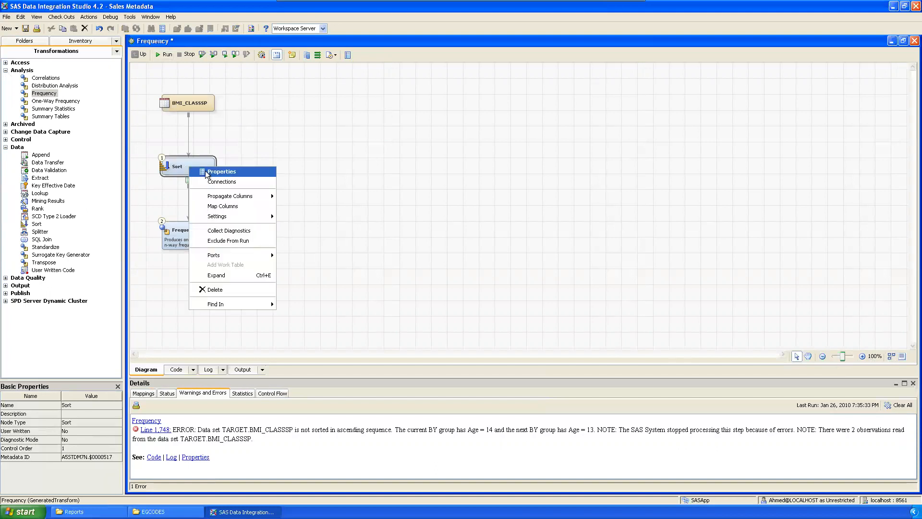
left_click(206, 171)
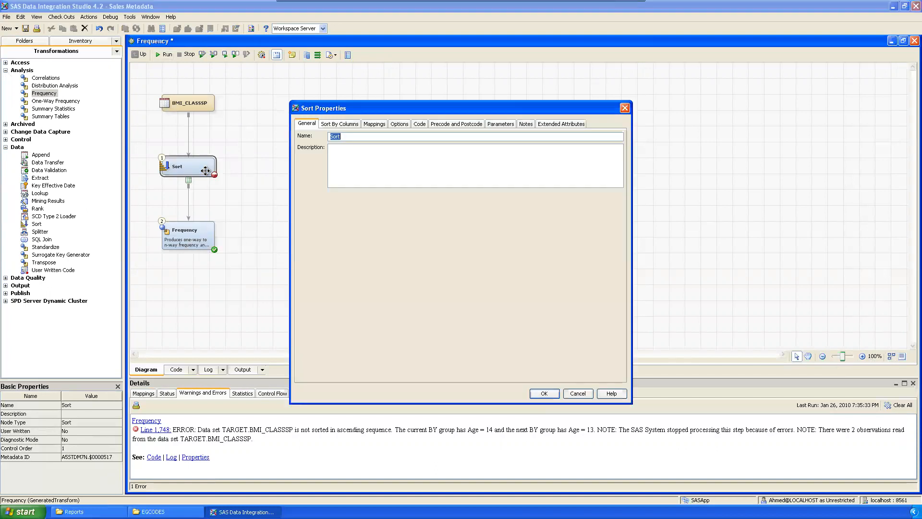
left_click(347, 122)
left_click(321, 161)
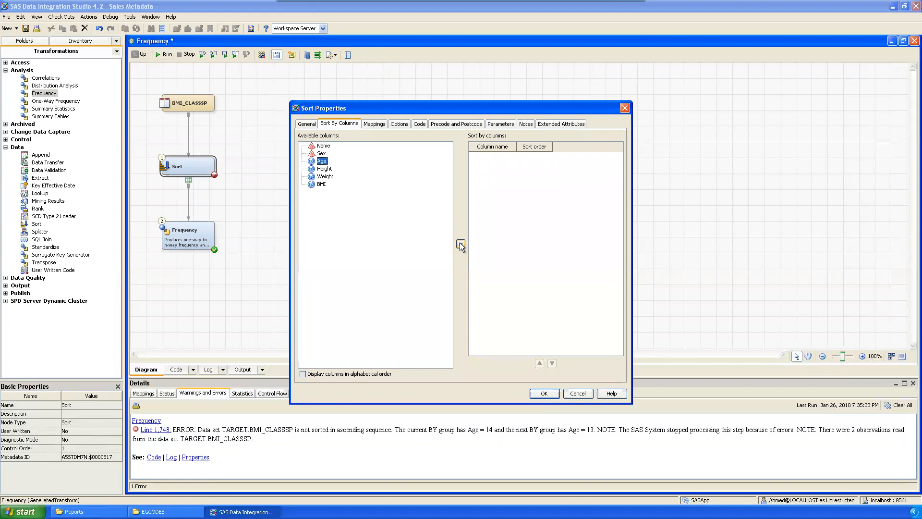
left_click(460, 245)
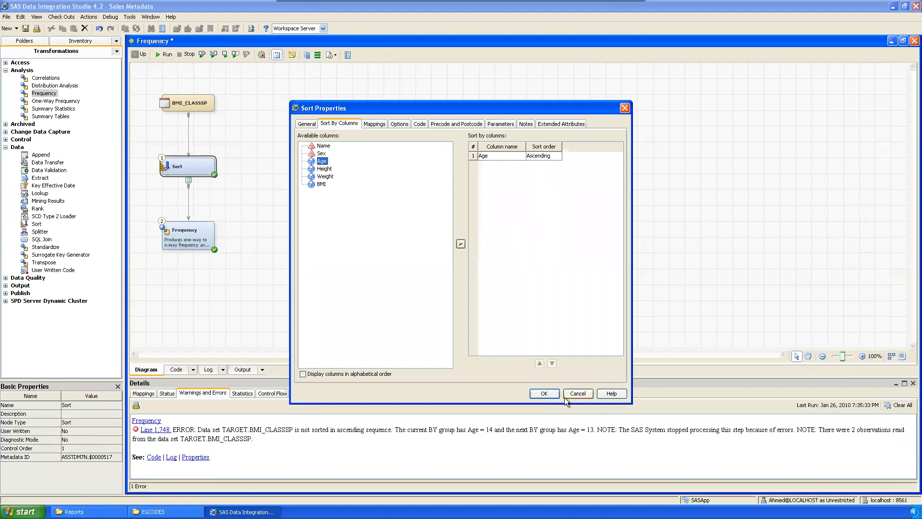
left_click(545, 394)
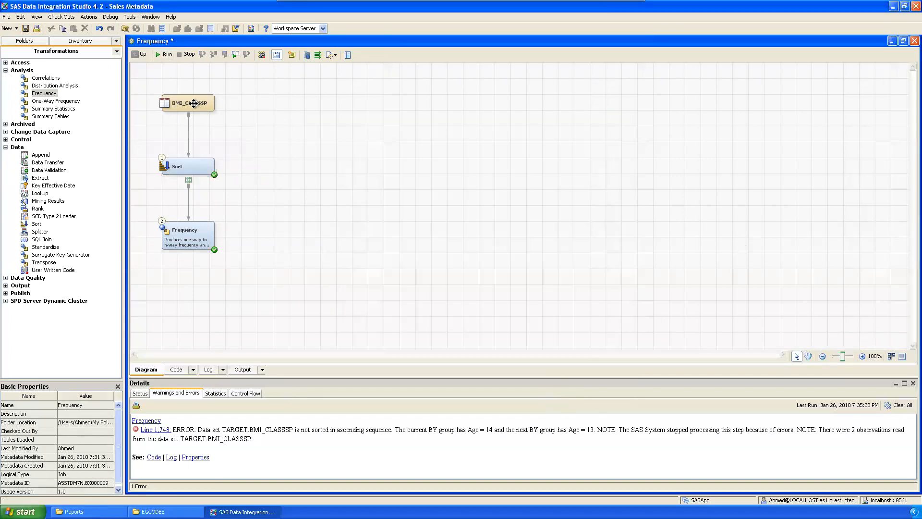
Save the Frequency job and display its status details.
left_click(188, 167)
left_click(302, 134)
left_click(25, 28)
left_click(140, 393)
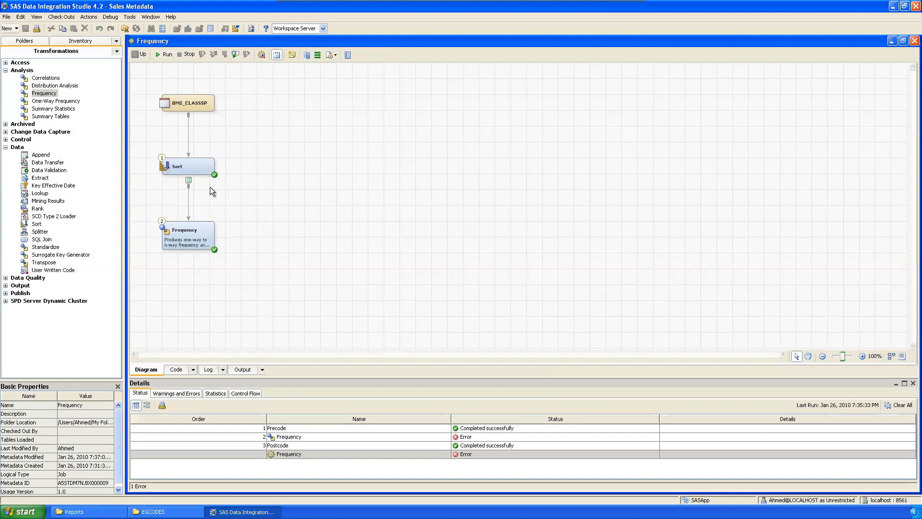
Open the Frequency step's options and assign Sex from the Sort work table as the frequency distribution column.
right_click(190, 229)
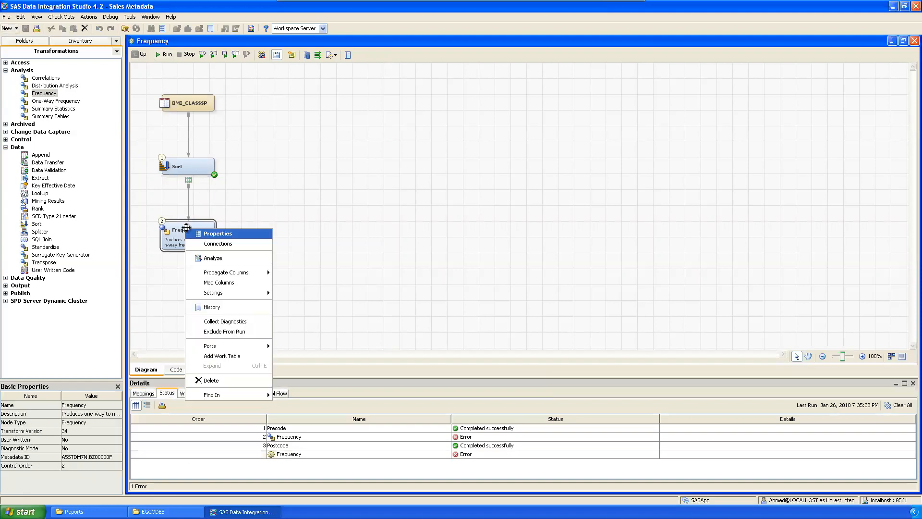
left_click(213, 233)
left_click(354, 124)
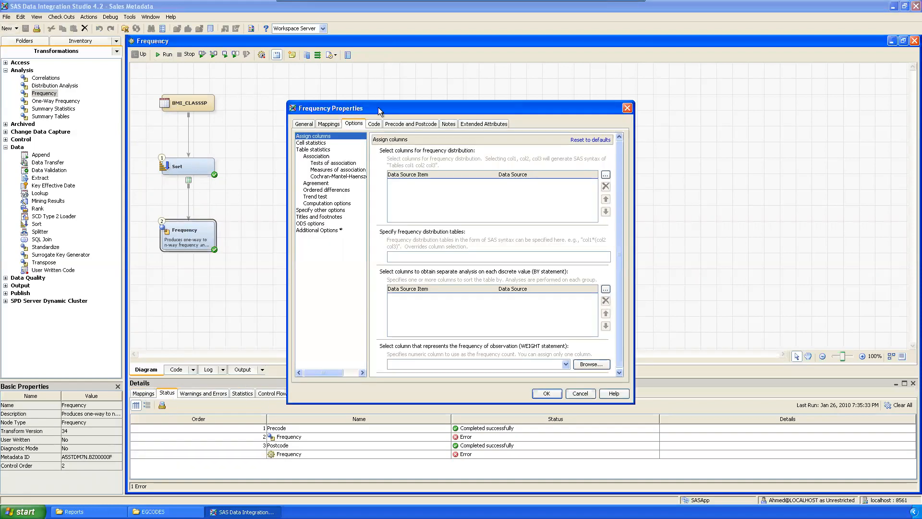
left_click(534, 166)
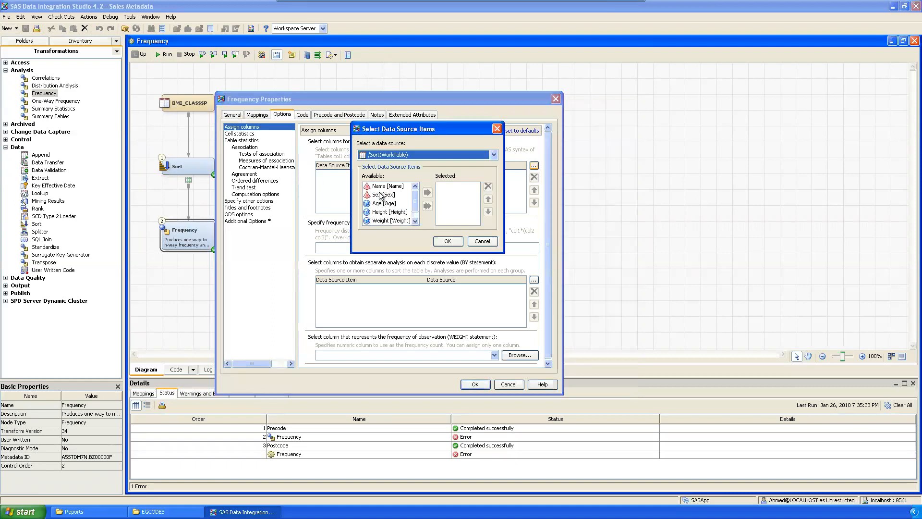
left_click(384, 194)
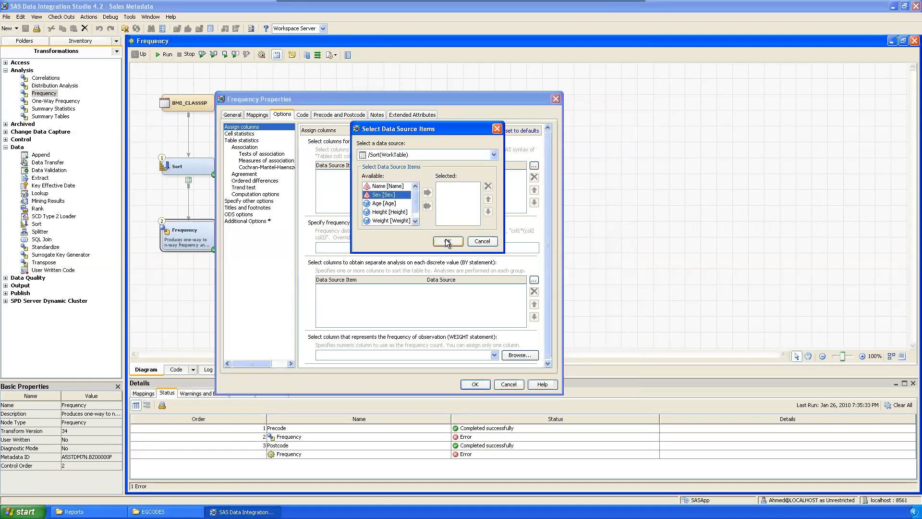
left_click(401, 195)
double_click(401, 196)
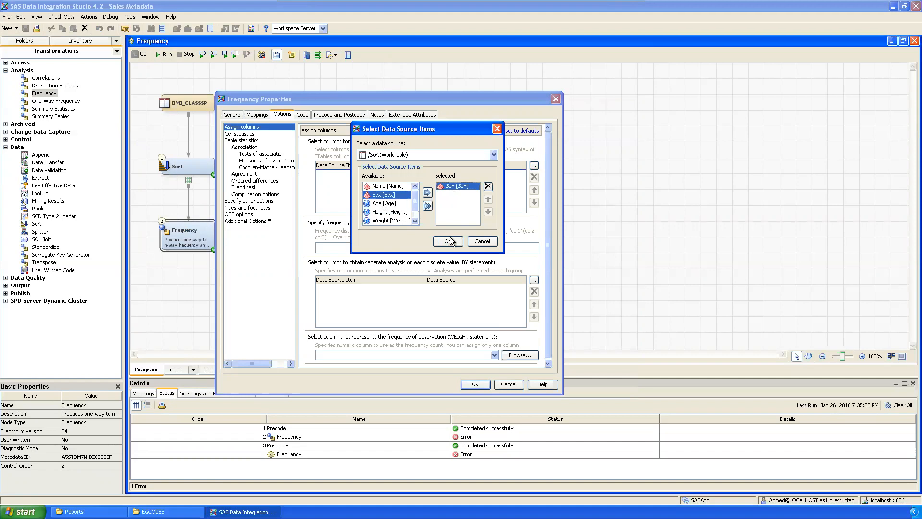
left_click(449, 240)
Assign Age as the BY-statement column so the Frequency step analyses each age separately.
left_click(534, 287)
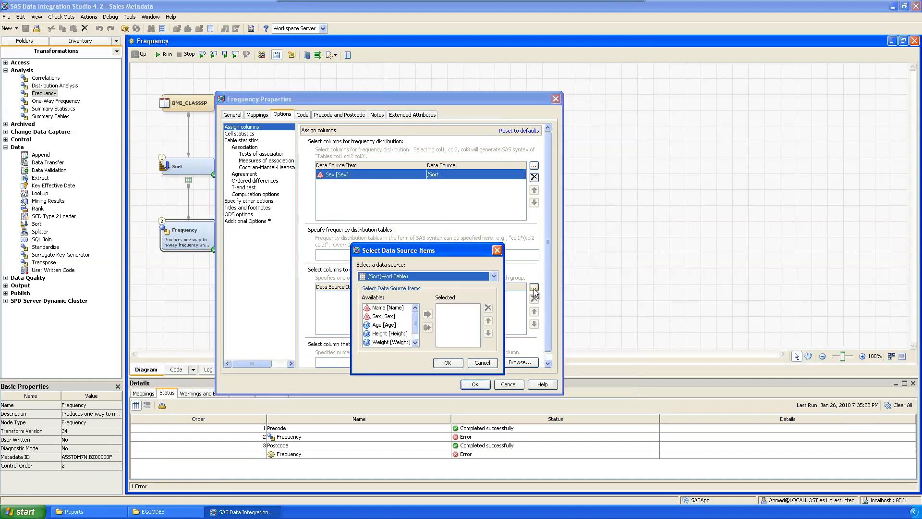
double_click(393, 327)
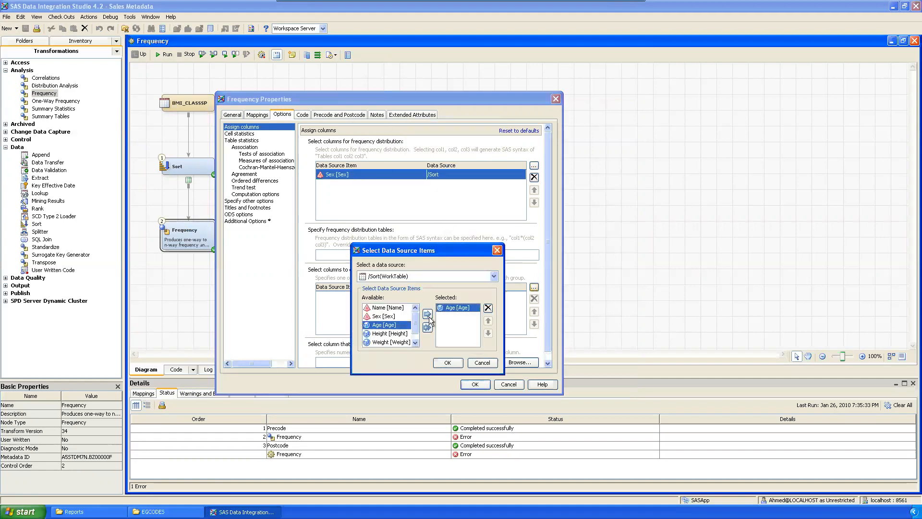
left_click(448, 362)
Set the report's Heading 1 to "Frequency report" and Footnote 1 to "Created by &sysuserid".
left_click(275, 207)
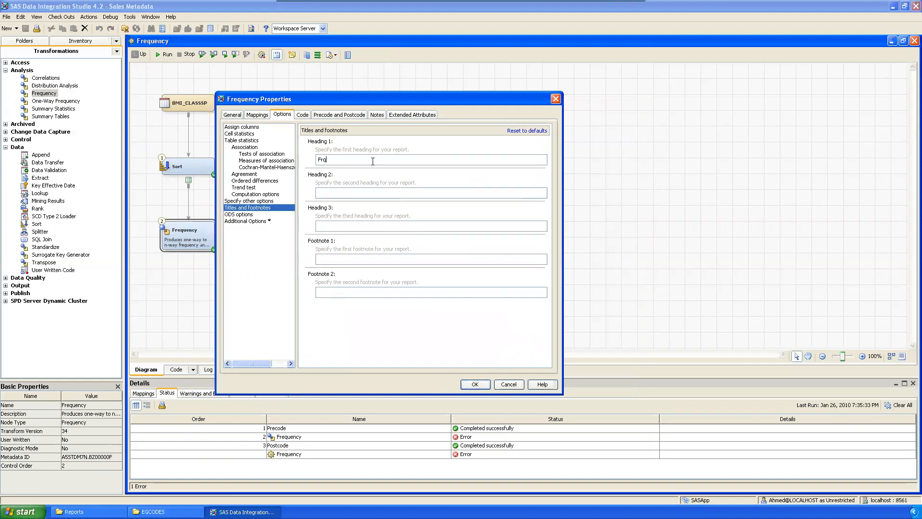
left_click(373, 161)
type("Frequency report")
left_click(340, 259)
type("Created by &sysuserid")
Set the ODS result to Use PDF with location S:/Reports/Freq.pdf and apply the Frequency properties.
left_click(238, 214)
left_click(365, 159)
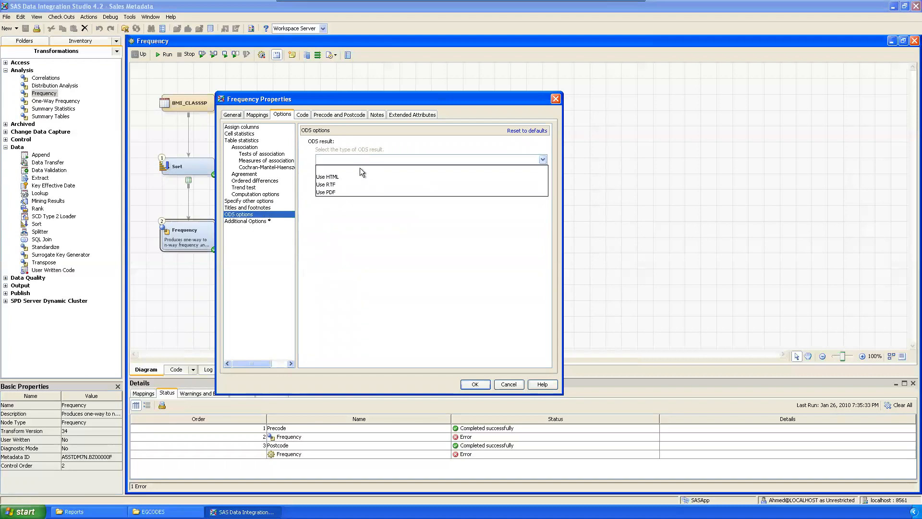
left_click(348, 192)
left_click(476, 192)
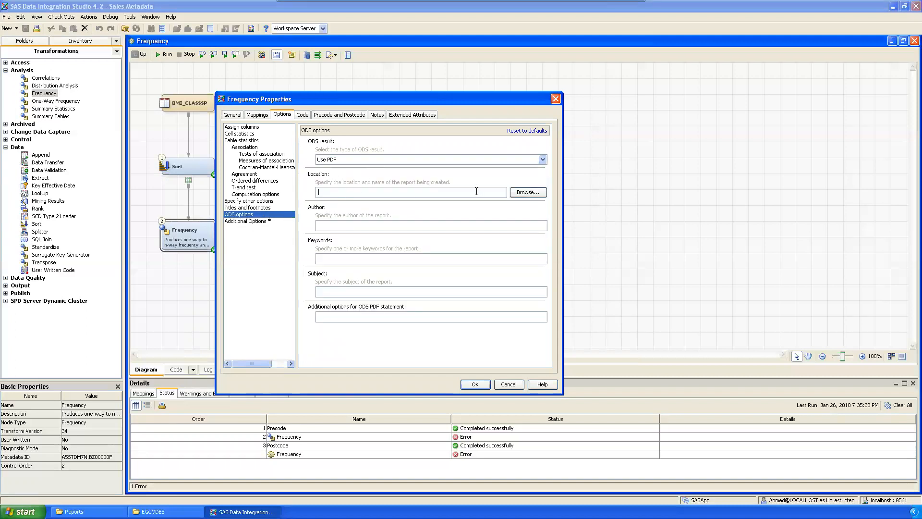
type("S:/Reports/Freq.pdf")
left_click(476, 384)
Run the Frequency job and check the status of its steps.
left_click(405, 112)
left_click(162, 52)
left_click_drag(520, 441, 524, 457)
left_click(534, 255)
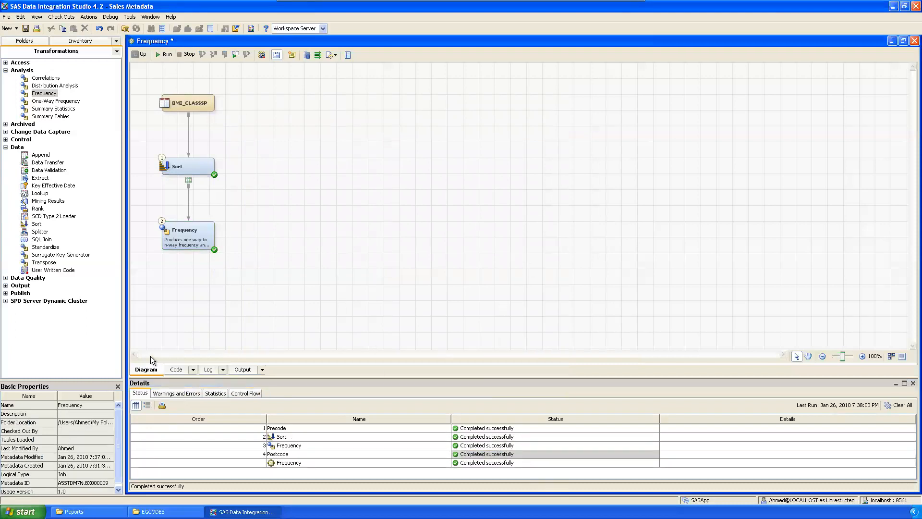
Open the job's output and examine the frequency and percent values by sex in the Age=16 table.
left_click(243, 370)
scroll(551, 274, "down", 6)
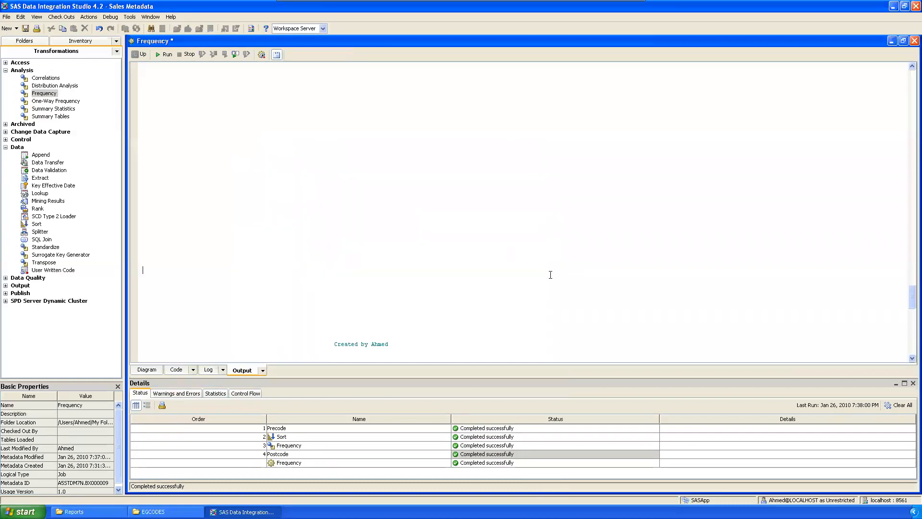
scroll(560, 277, "down", 4)
left_click_drag(268, 206, 288, 205)
left_click(341, 210)
double_click(342, 205)
left_click(425, 223)
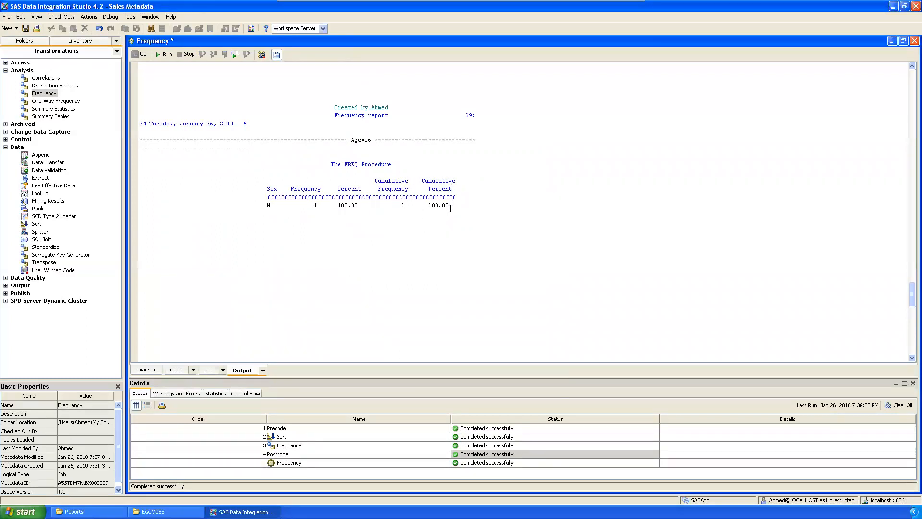
Examine the output tables for the younger age groups, going back from Age=15 to Age=12.
scroll(617, 245, "up", 5)
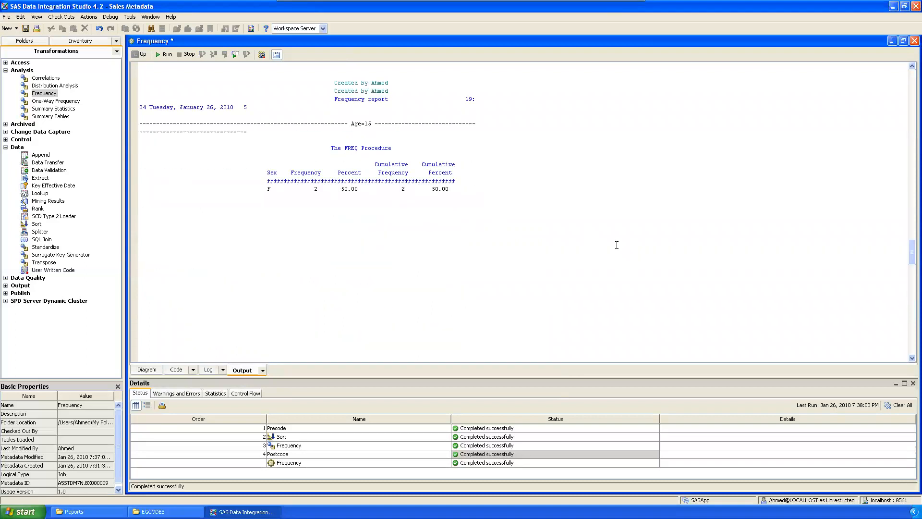
left_click_drag(264, 234, 331, 238)
left_click(360, 284)
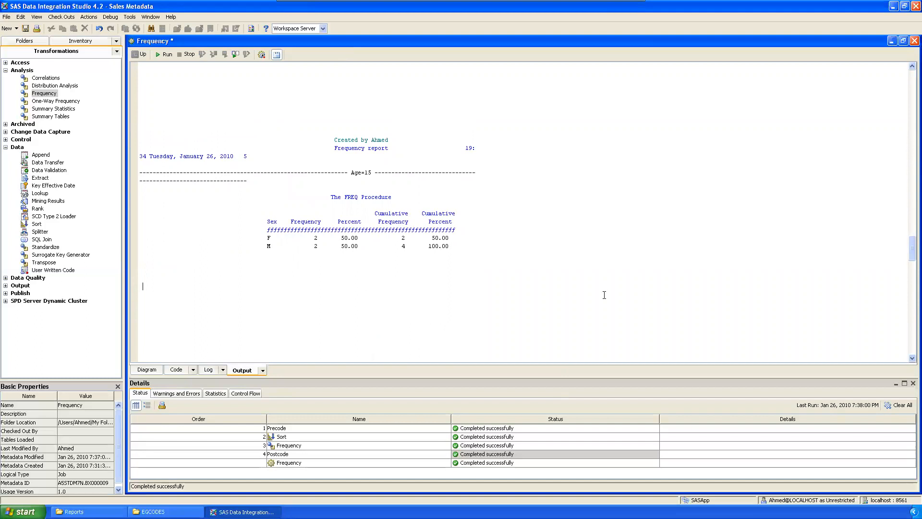
left_click_drag(349, 172, 456, 181)
left_click(456, 218)
scroll(459, 244, "up", 6)
scroll(459, 244, "up", 5)
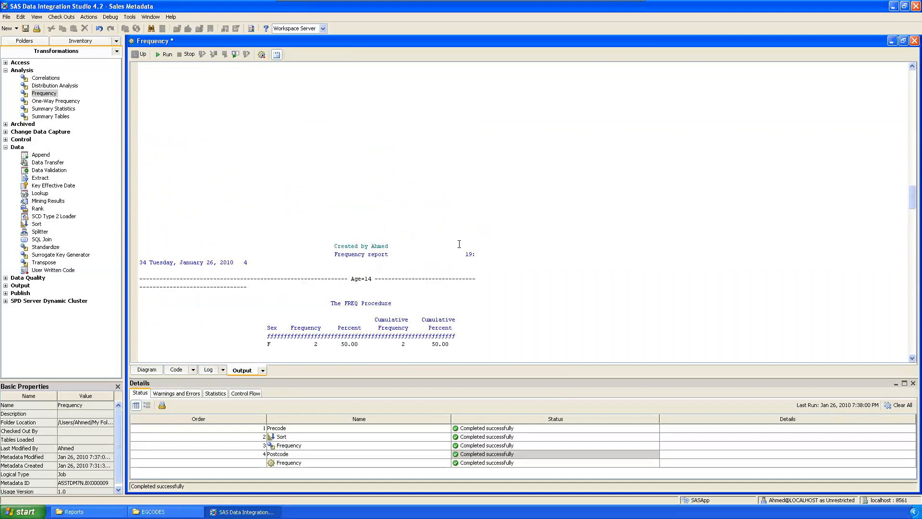
scroll(368, 308, "up", 8)
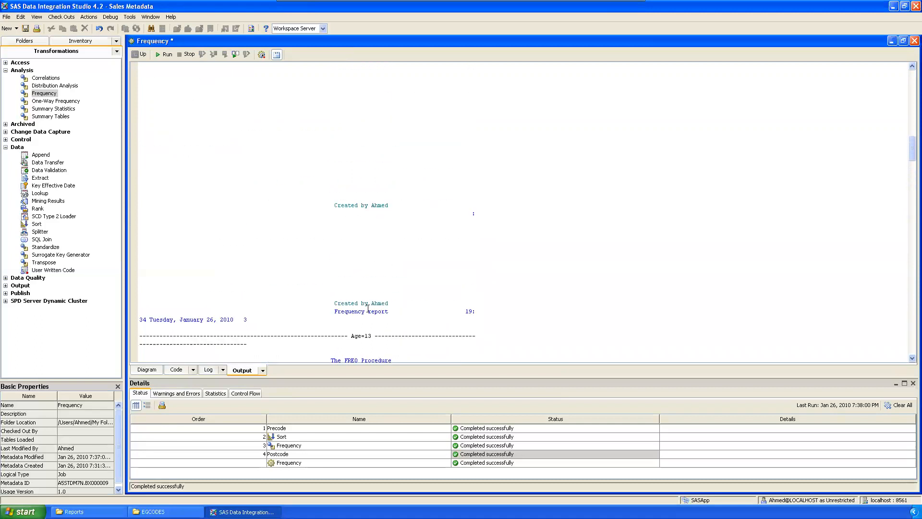
scroll(367, 309, "up", 5)
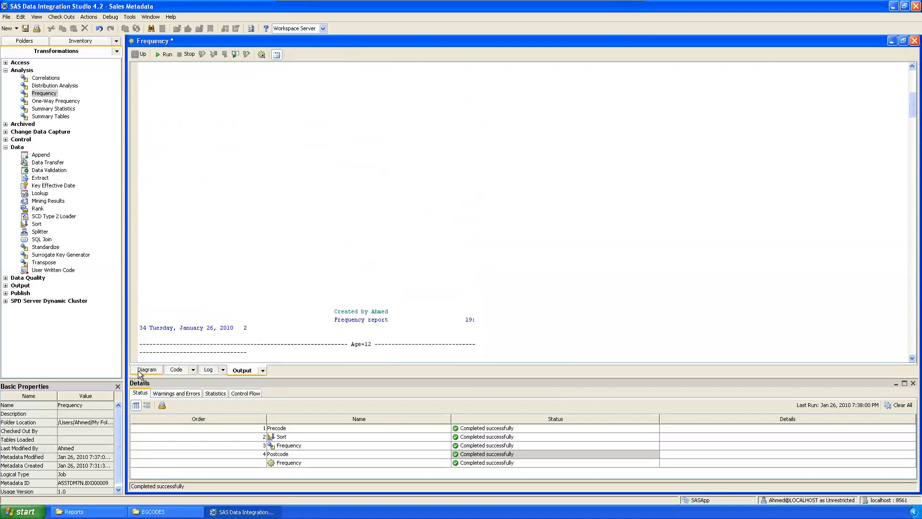
Return to the job diagram, then open Freq.pdf from the S:\Reports folder in a maximized Adobe Reader window.
left_click(147, 369)
left_click(75, 511)
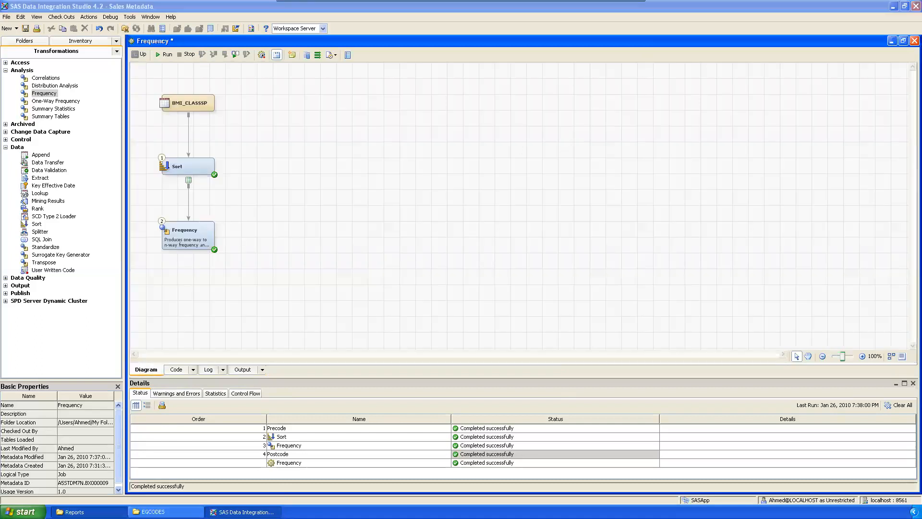
double_click(419, 162)
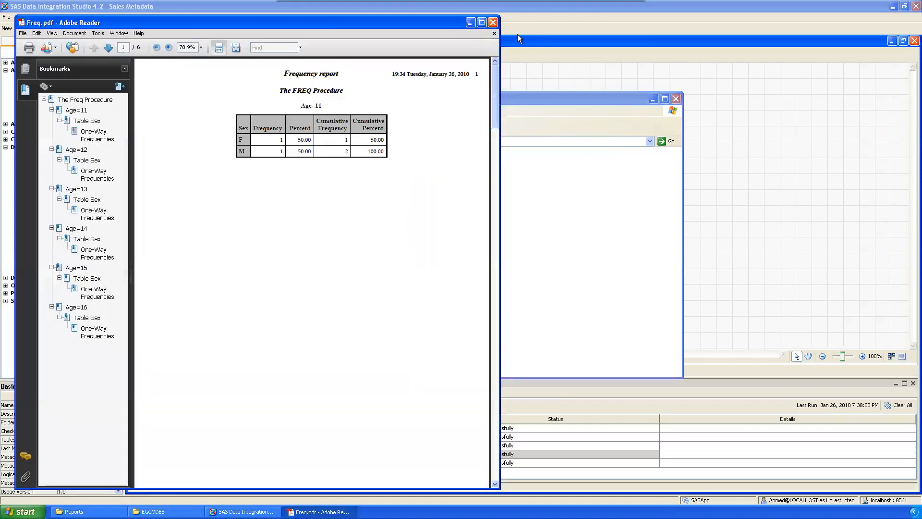
left_click(482, 23)
left_click_drag(490, 148, 543, 148)
left_click(599, 151)
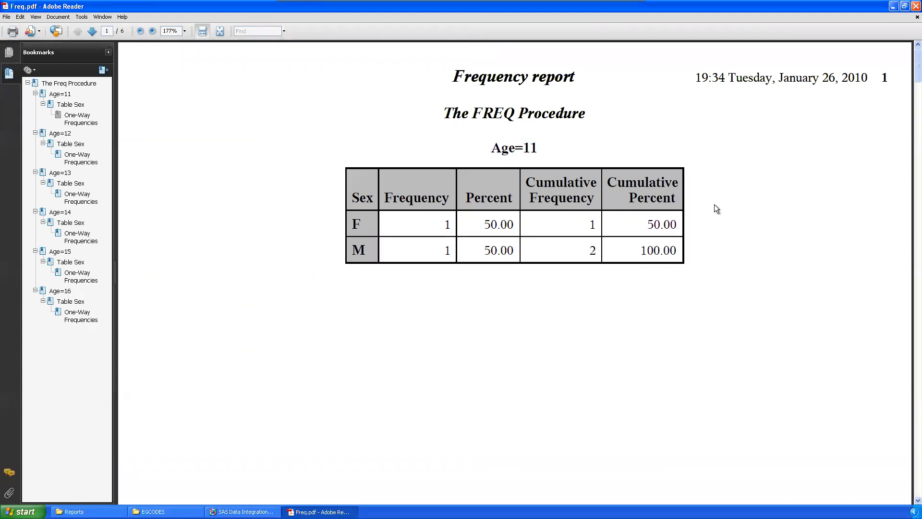
Review the PDF report's frequency tables for ages 12, 13 and 14, and close the report.
scroll(713, 203, "down", 6)
left_click(76, 144)
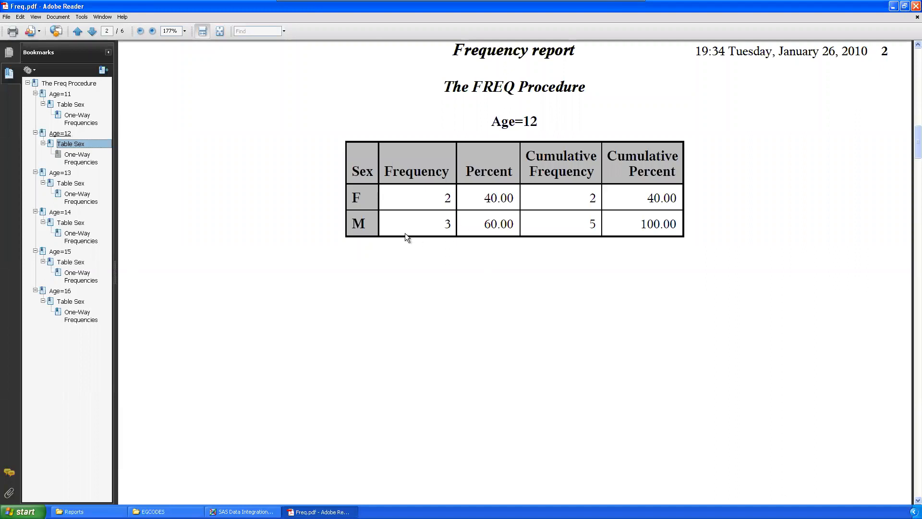
left_click(60, 173)
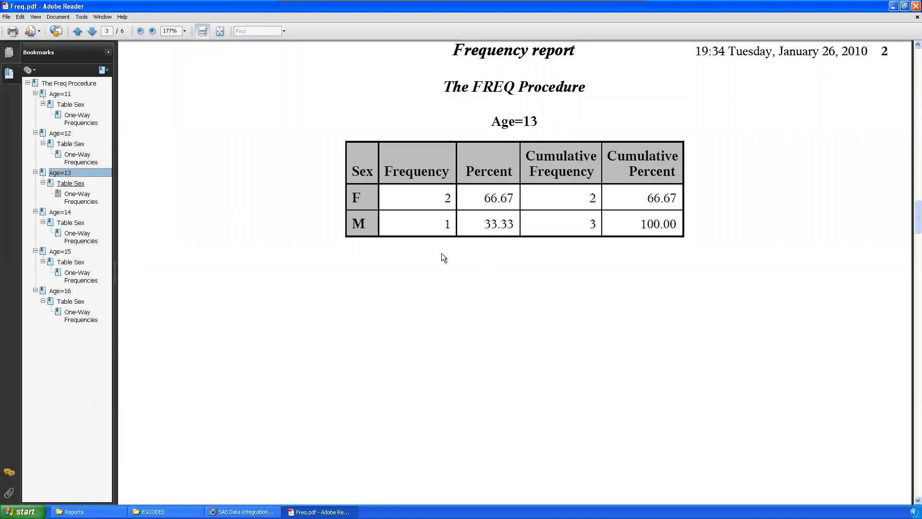
left_click(60, 212)
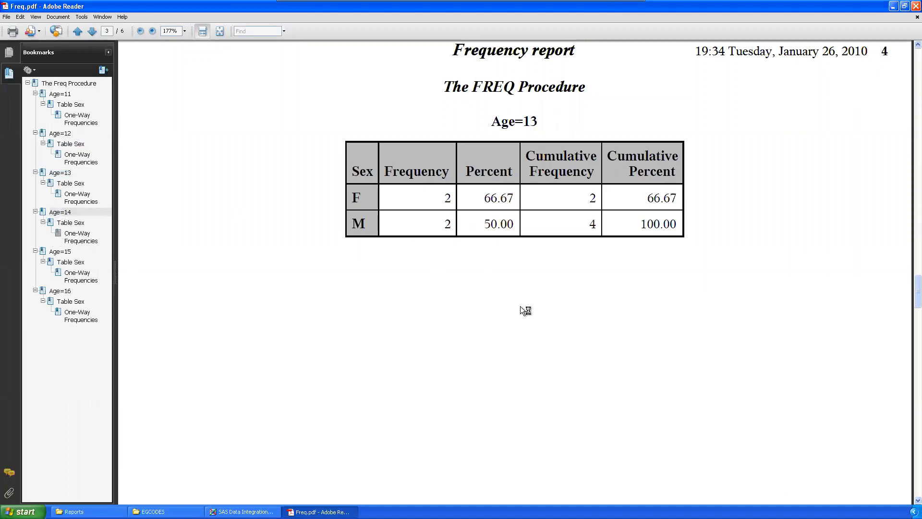
left_click(916, 6)
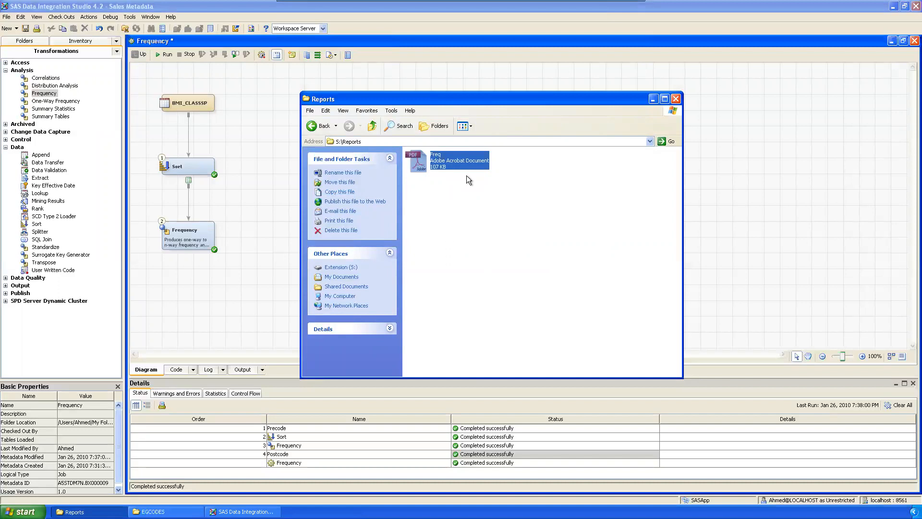
Add Sex to the Sort step's sort columns in ascending order, place it above Age, and apply the properties.
left_click(232, 149)
right_click(199, 167)
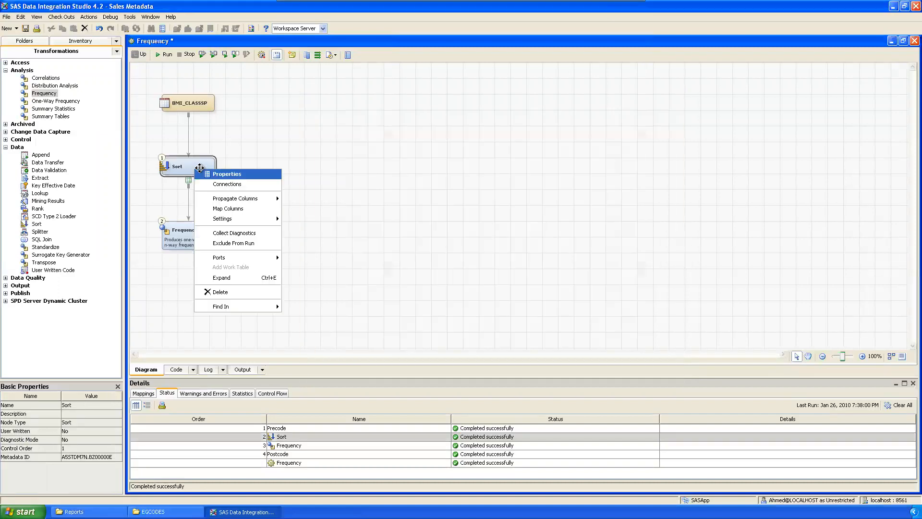
left_click(223, 174)
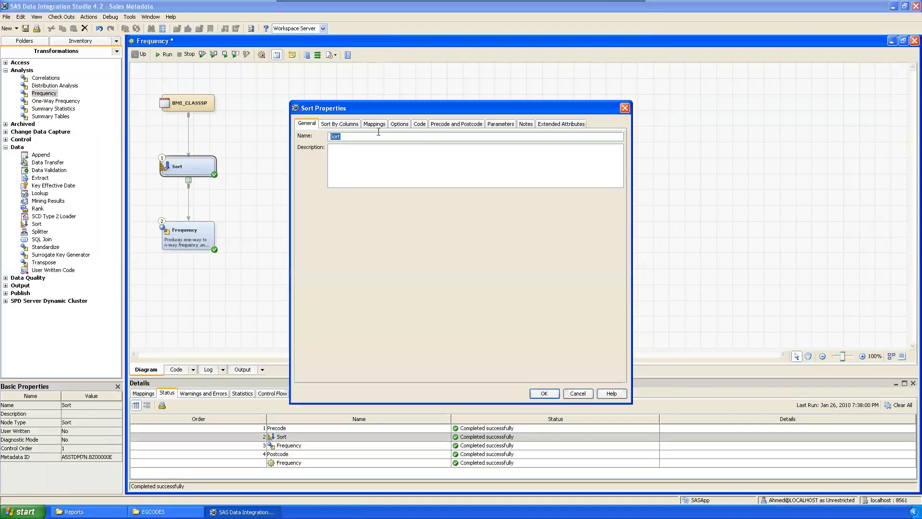
left_click(350, 123)
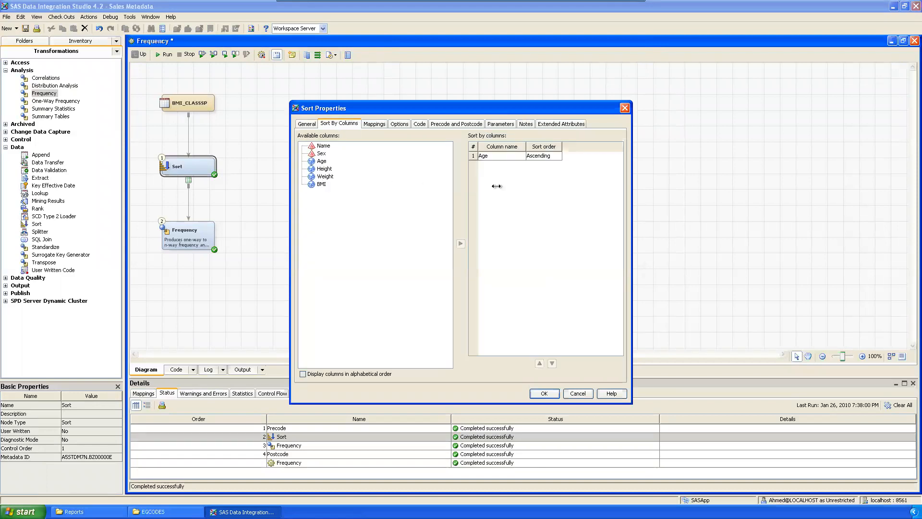
left_click(322, 153)
left_click(460, 244)
left_click(511, 157)
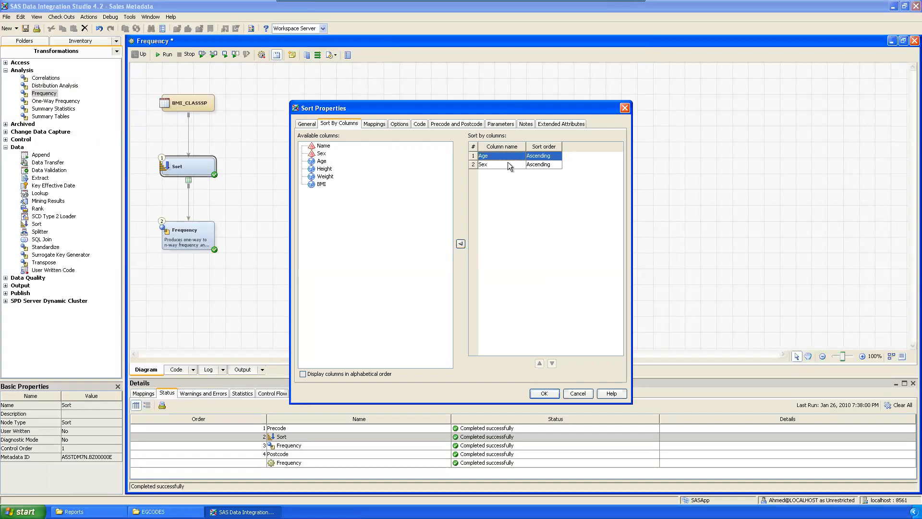
left_click(553, 363)
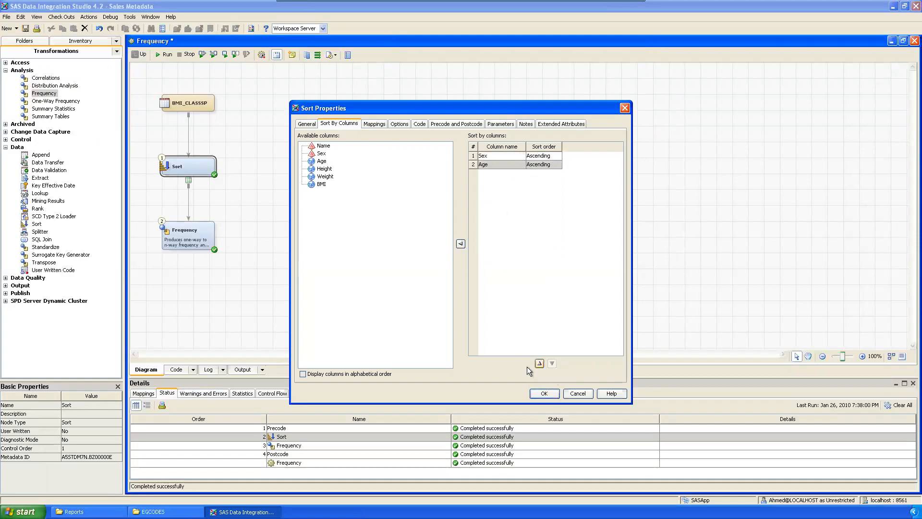
left_click(545, 394)
Replace Sex with Age as the frequency distribution column in the Frequency step's options.
right_click(184, 233)
left_click(209, 241)
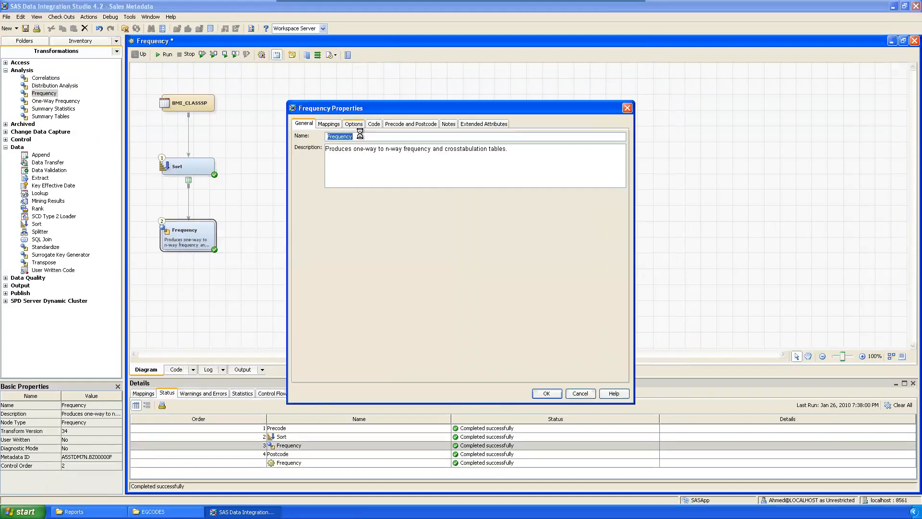
left_click(354, 124)
left_click(605, 175)
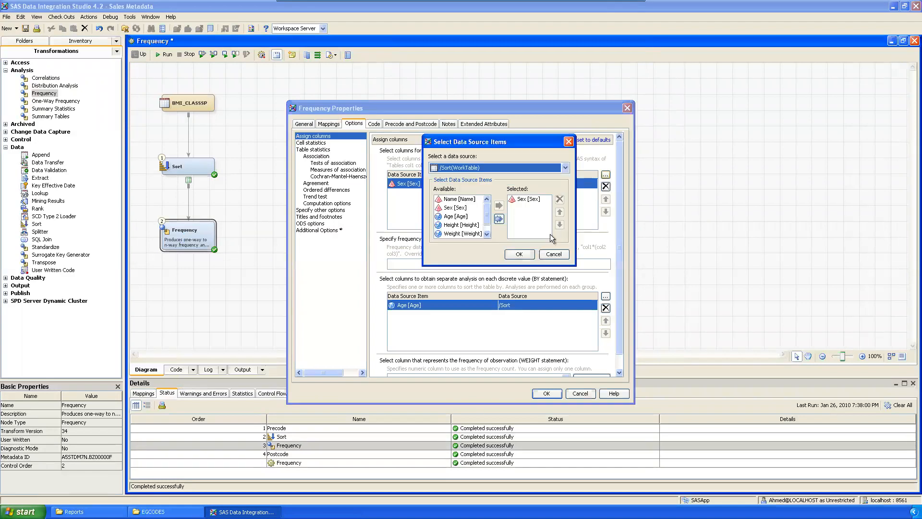
left_click(521, 199)
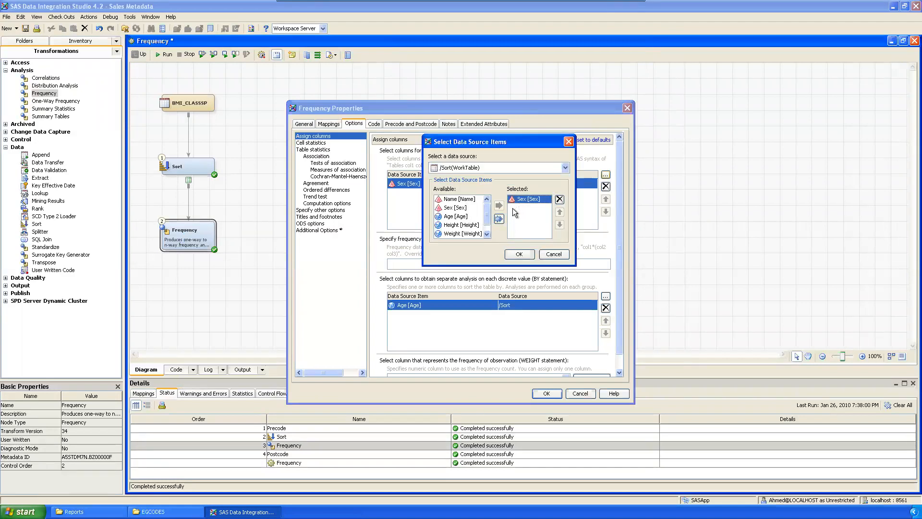
left_click(560, 199)
left_click(478, 216)
left_click(500, 205)
left_click(527, 255)
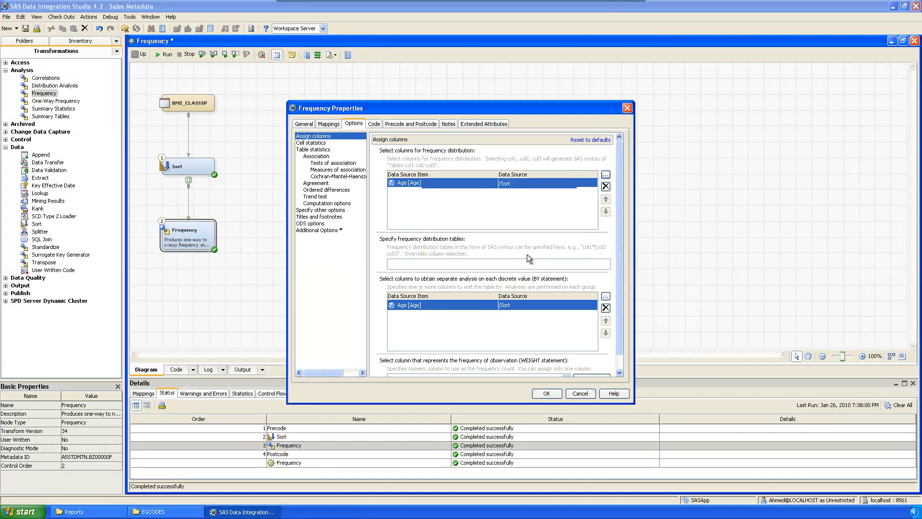
Replace Age with Sex as the separate-analysis BY column in the Frequency step's options and apply the properties.
left_click(606, 296)
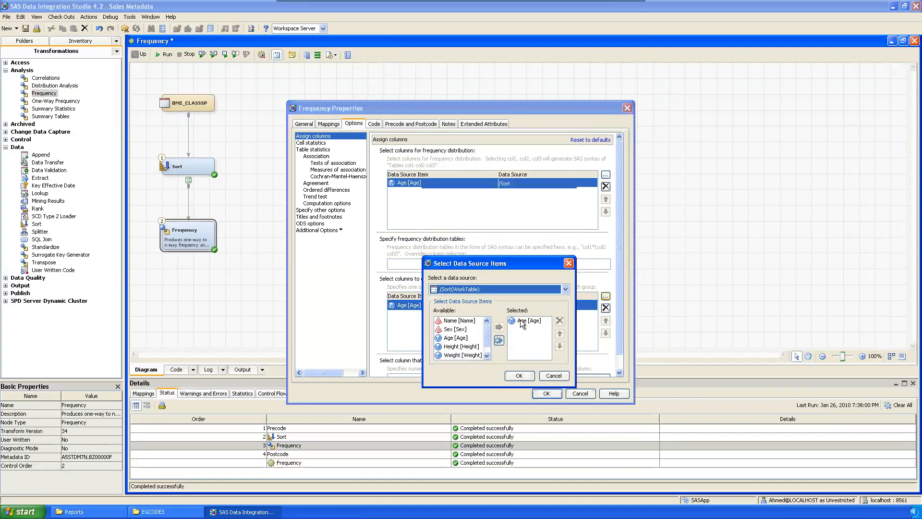
left_click(523, 321)
left_click(560, 320)
left_click(455, 329)
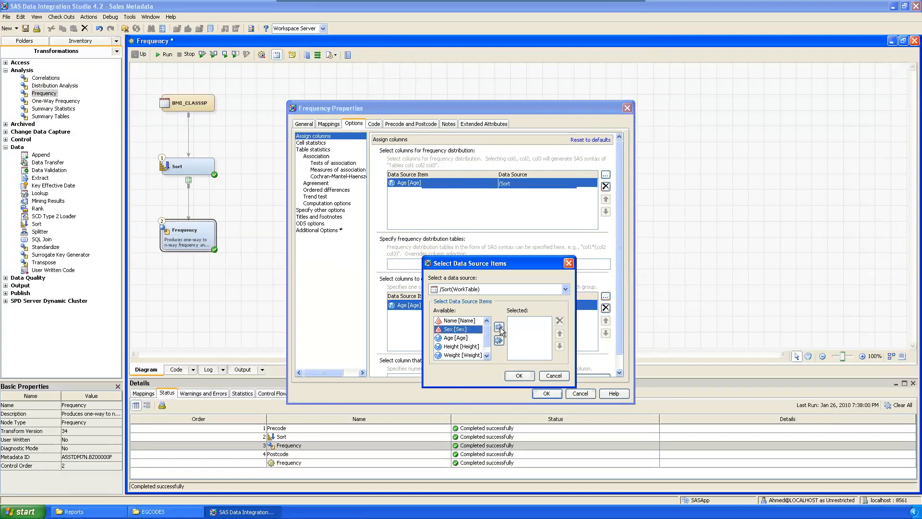
left_click(519, 375)
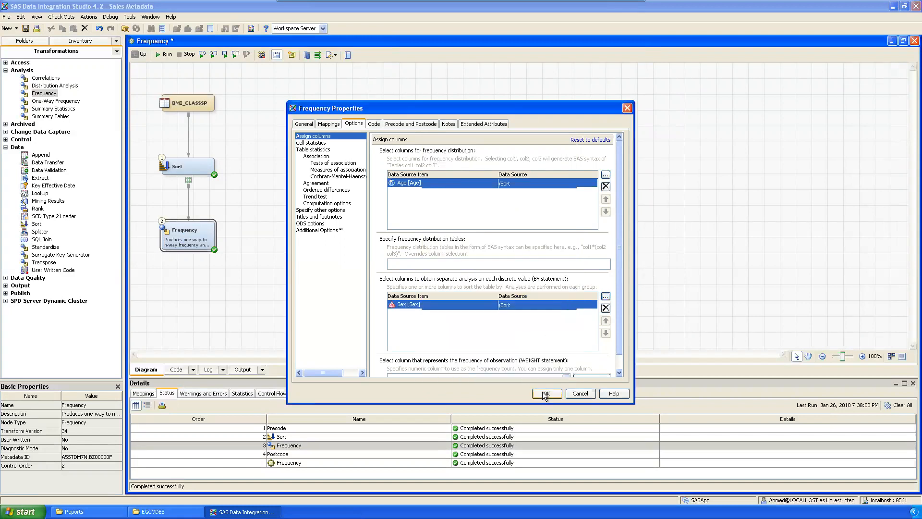
left_click(545, 393)
Run the Frequency job, then open the regenerated Freq.pdf from the S:\Reports folder.
left_click(214, 76)
left_click(166, 54)
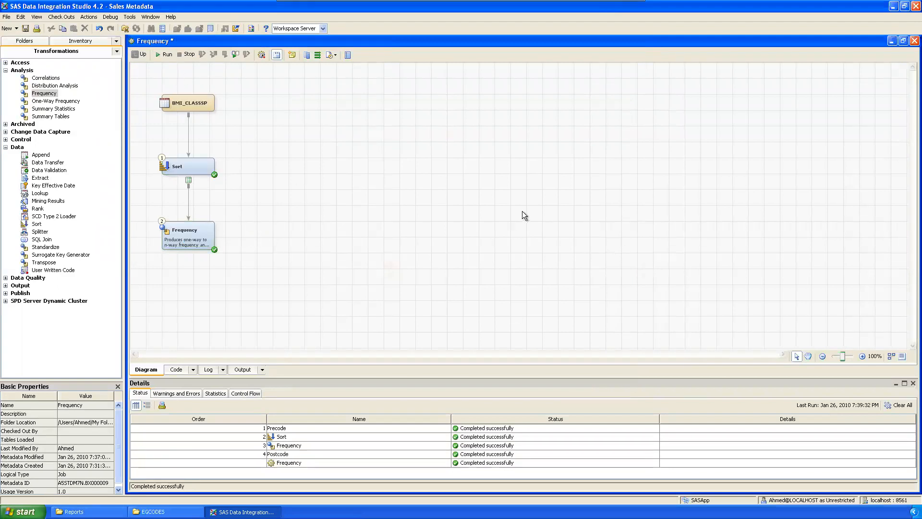
left_click(75, 512)
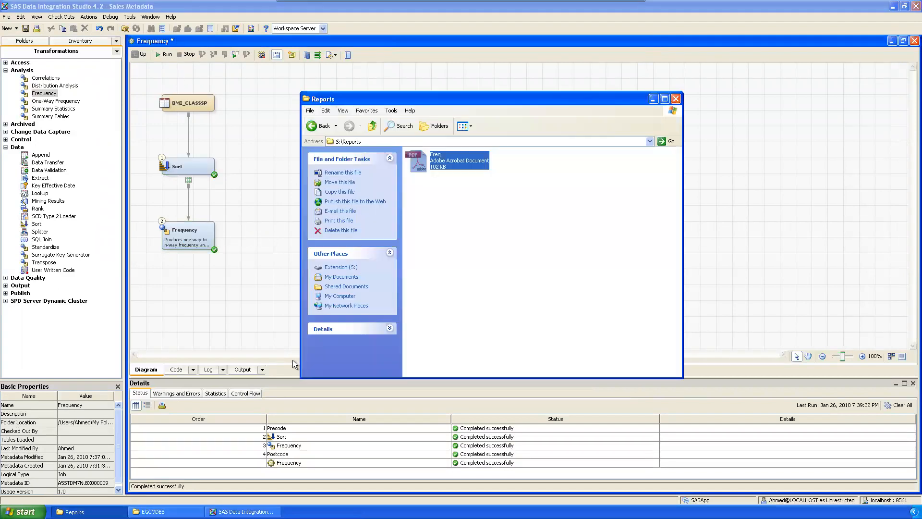
double_click(479, 168)
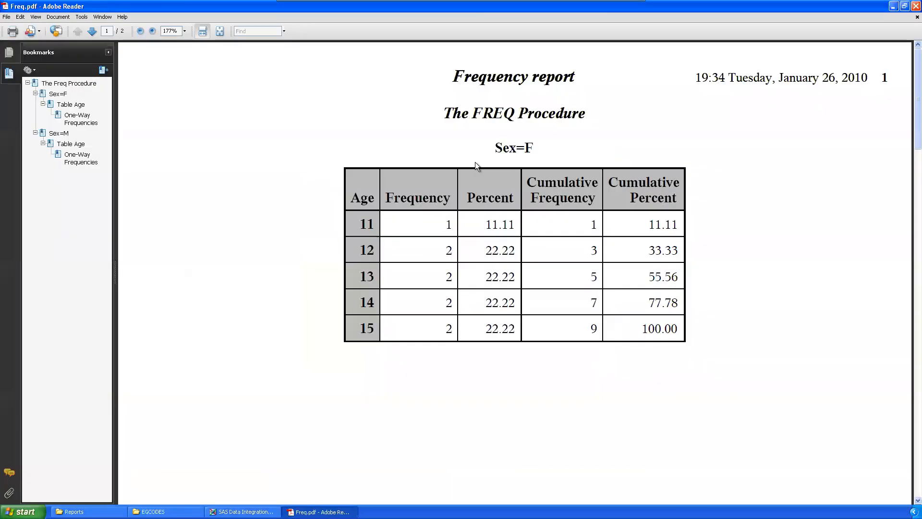
Review the PDF report's age frequency tables for Sex=F and Sex=M, including the footnote, and close the report.
left_click_drag(495, 149, 539, 143)
left_click(604, 150)
left_click_drag(368, 328, 428, 329)
left_click(748, 323)
scroll(753, 328, "down", 3)
scroll(757, 328, "down", 10)
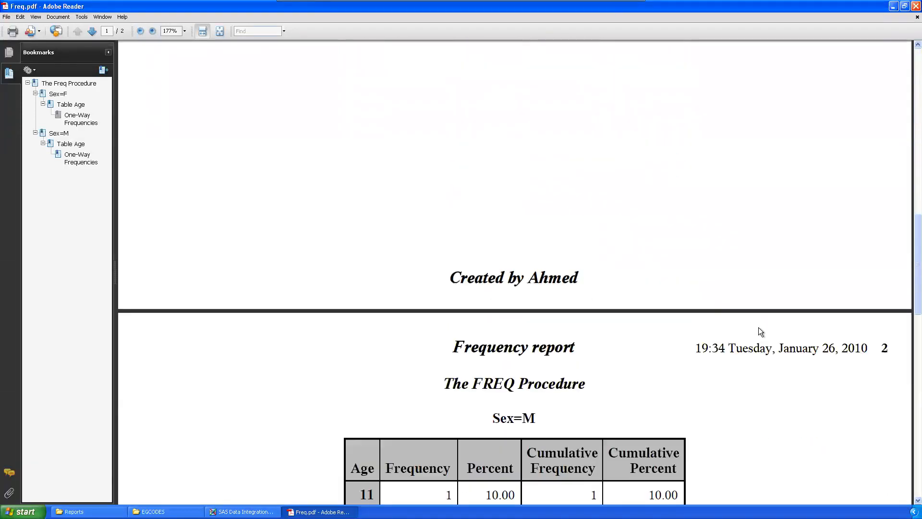
scroll(759, 326, "up", 2)
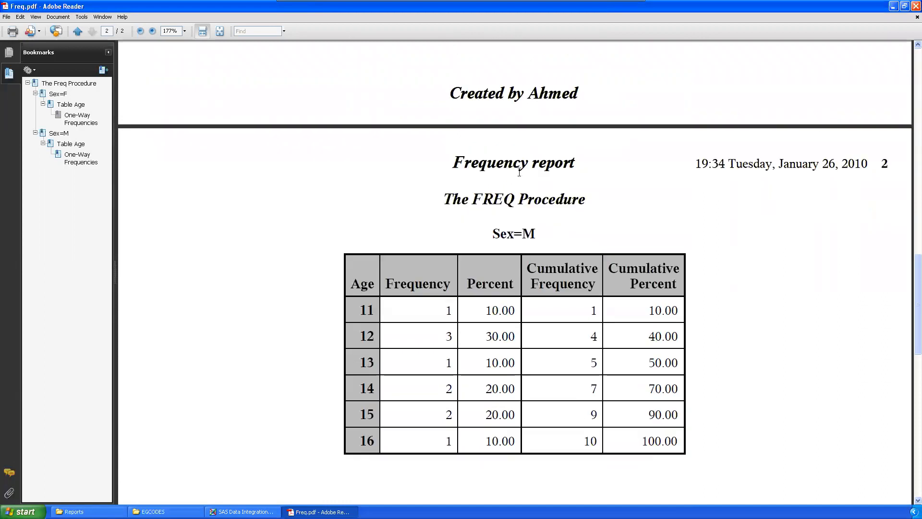
left_click_drag(451, 92, 586, 86)
left_click(633, 96)
scroll(624, 211, "down", 4)
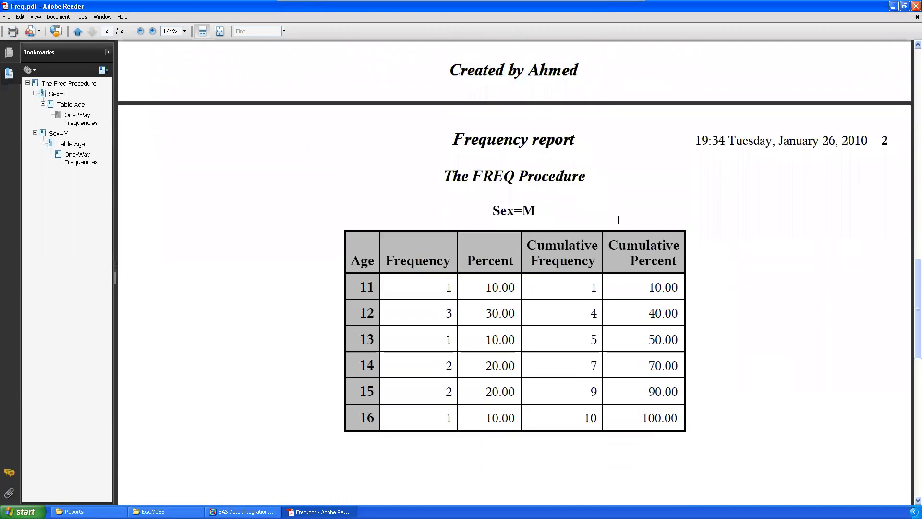
left_click_drag(486, 88, 812, 350)
left_click(807, 370)
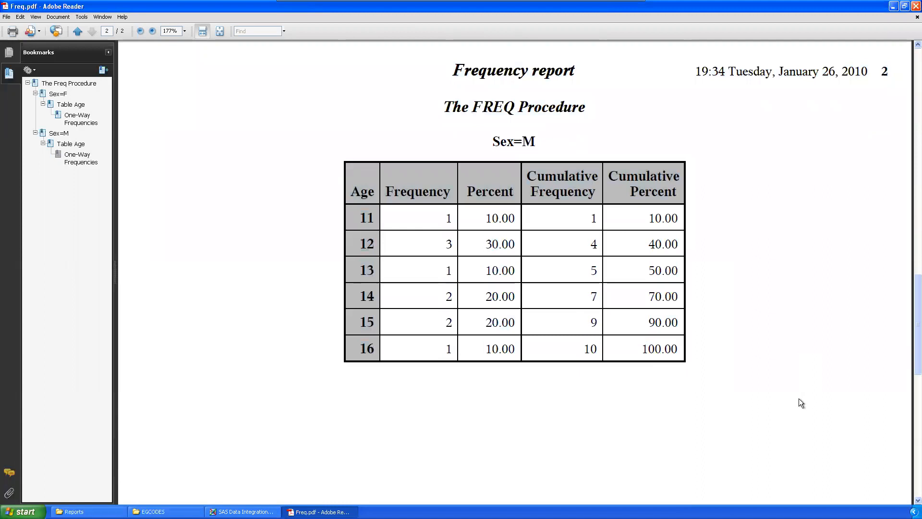
scroll(646, 300, "down", 5)
scroll(629, 302, "up", 4)
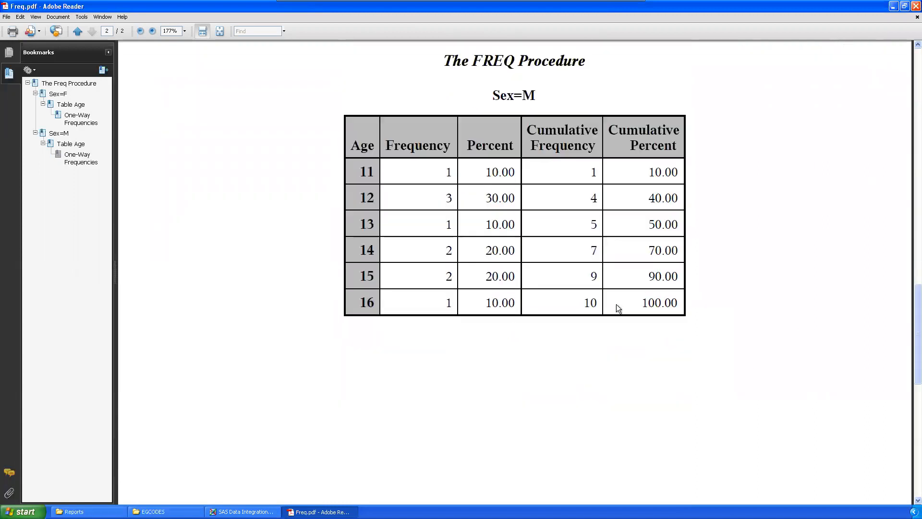
left_click(916, 6)
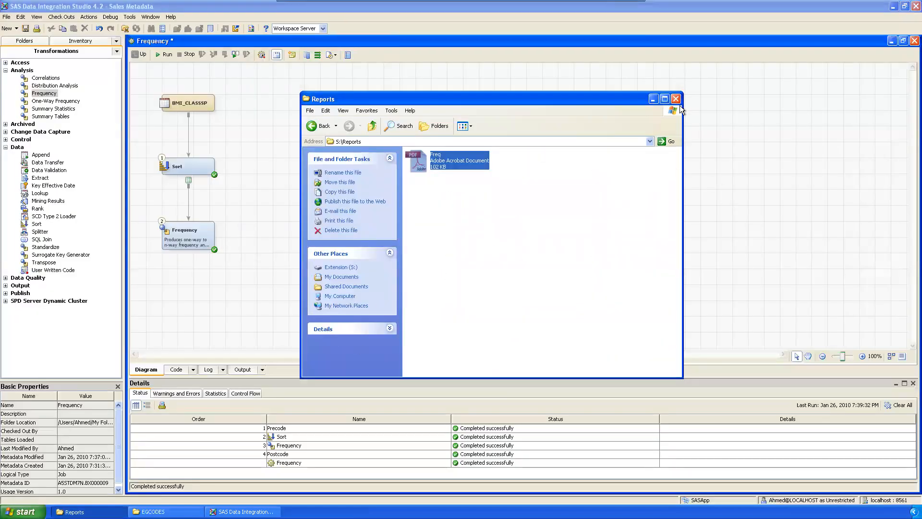
Close the Reports folder window, then save and close the Frequency job.
left_click(686, 104)
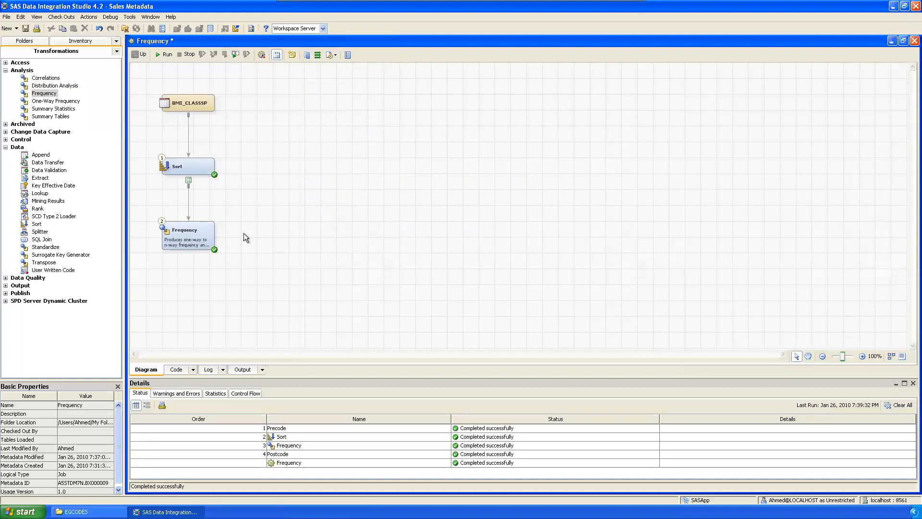
left_click(25, 28)
left_click(914, 41)
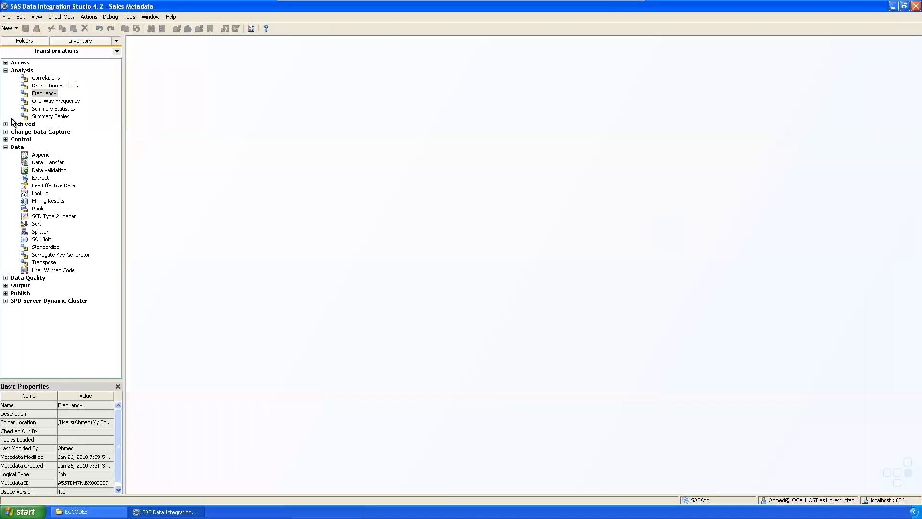
left_click(50, 110)
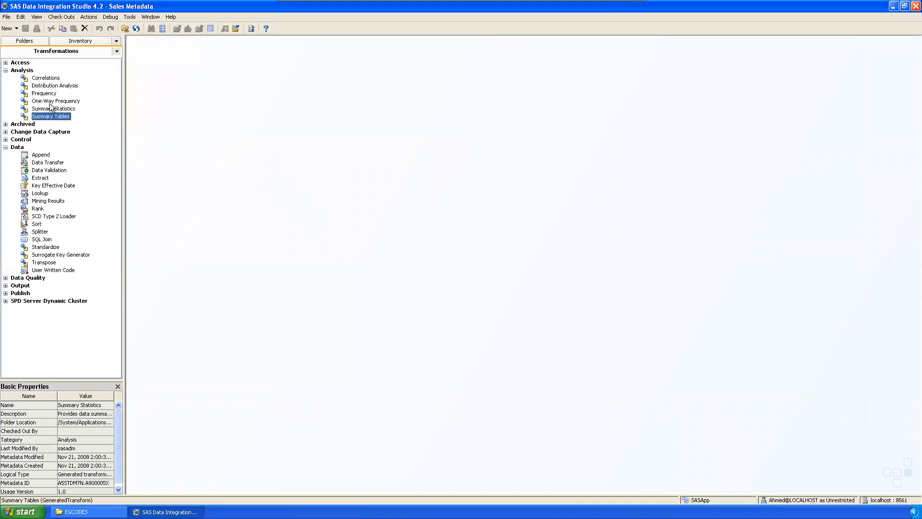
left_click(56, 88)
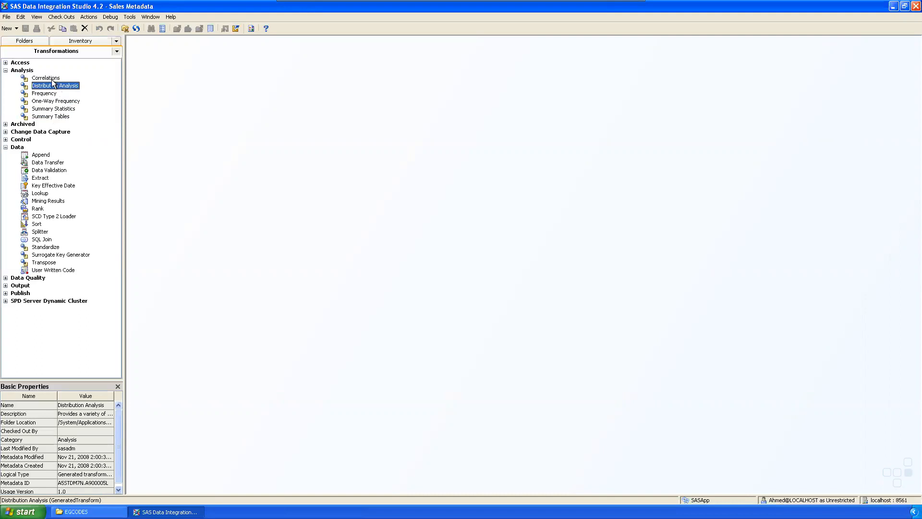
key("Up")
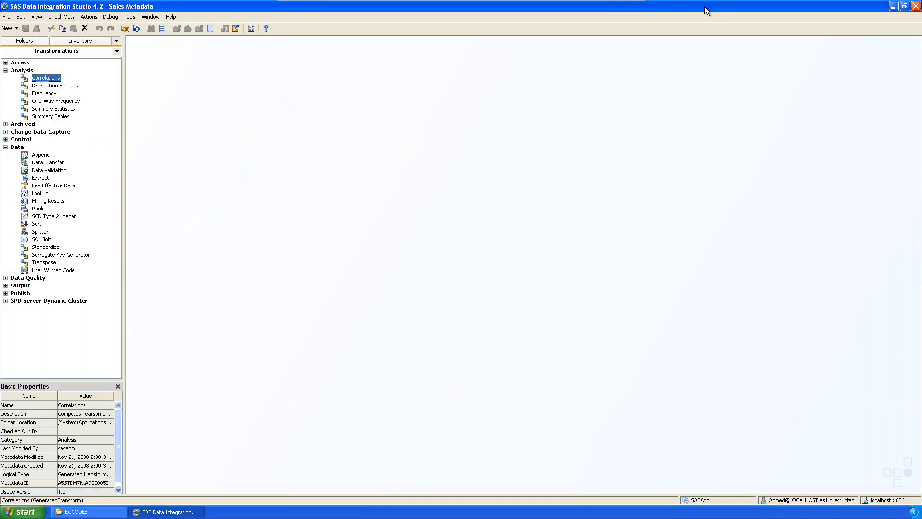
Switch to the SAS DI Tasks document in Word and apply the No Spacing style to the Source and Report lines under One-way frequency.
left_click(620, 6)
scroll(444, 290, "down", 5)
left_click_drag(168, 159, 154, 116)
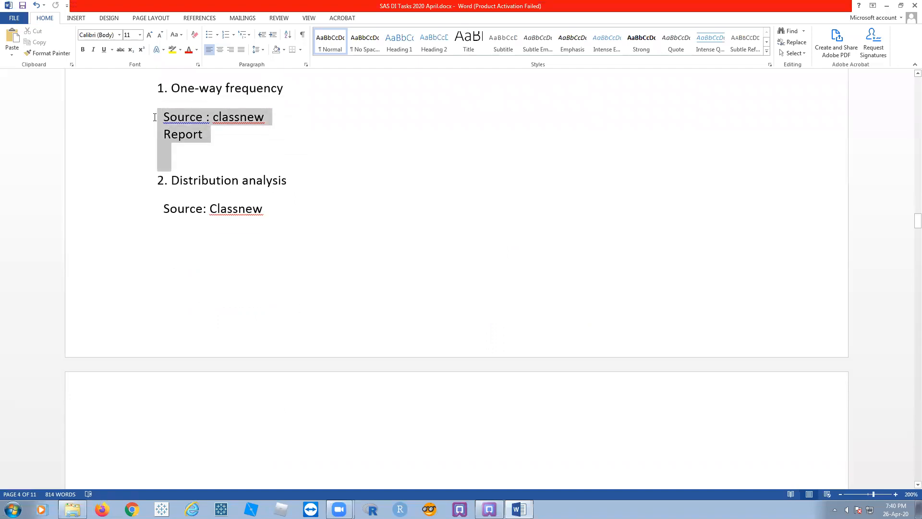
left_click(365, 41)
left_click(545, 169)
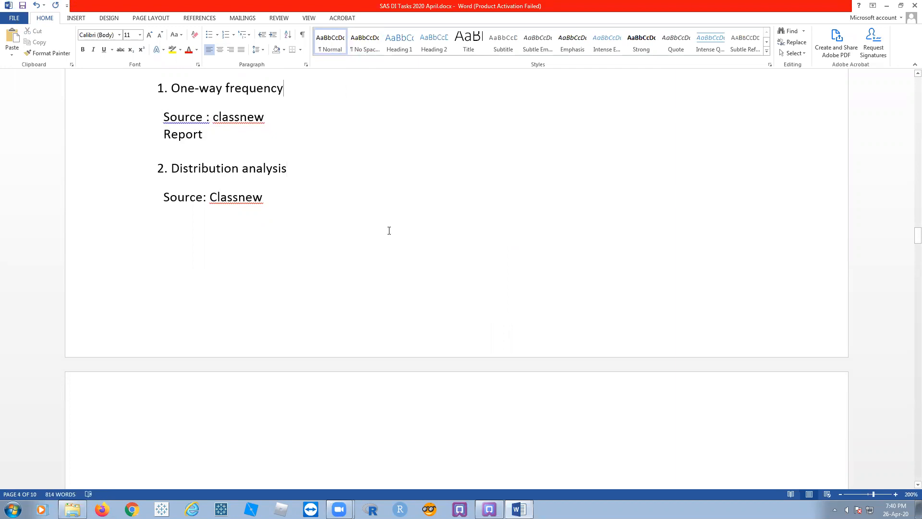
Delete the blank line below the Task 4 heading and insert a new line after the Distribution analysis source line.
scroll(388, 230, "up", 4)
left_click(210, 242)
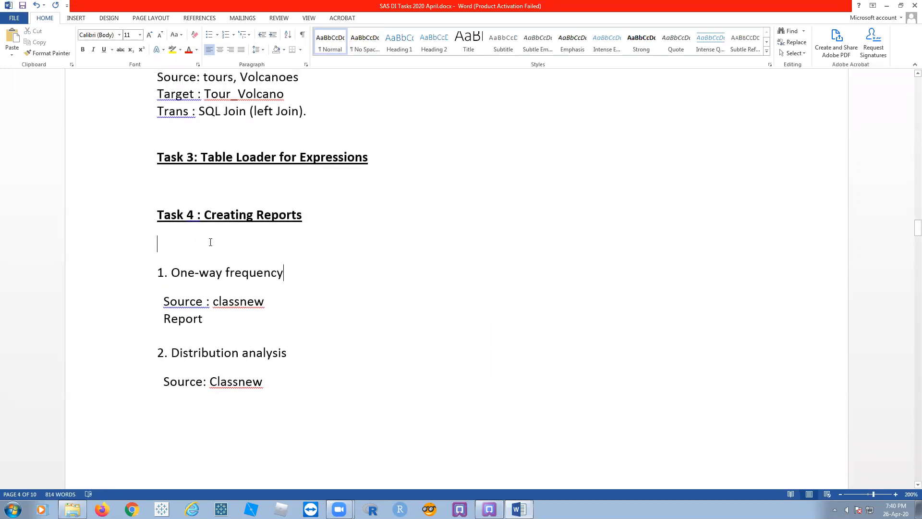
key("BackSpace")
left_click_drag(171, 324, 298, 382)
left_click(298, 382)
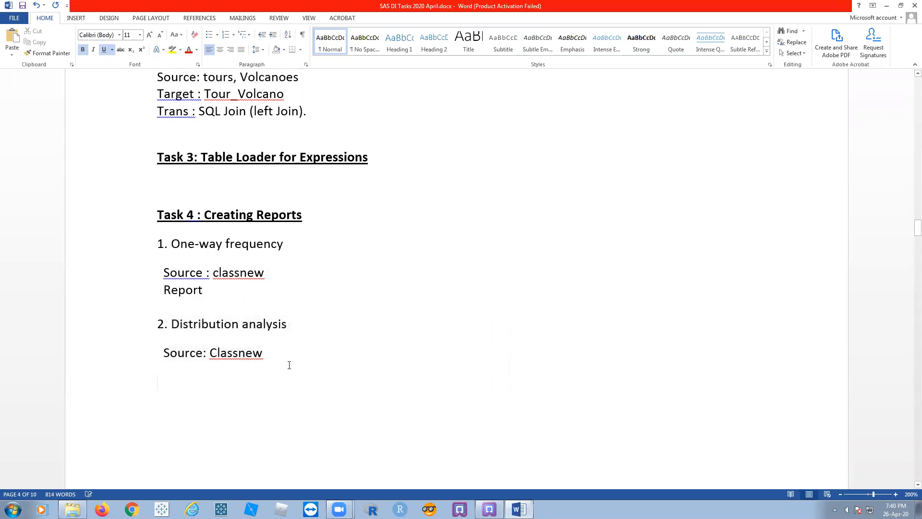
key("Return")
scroll(332, 355, "down", 12)
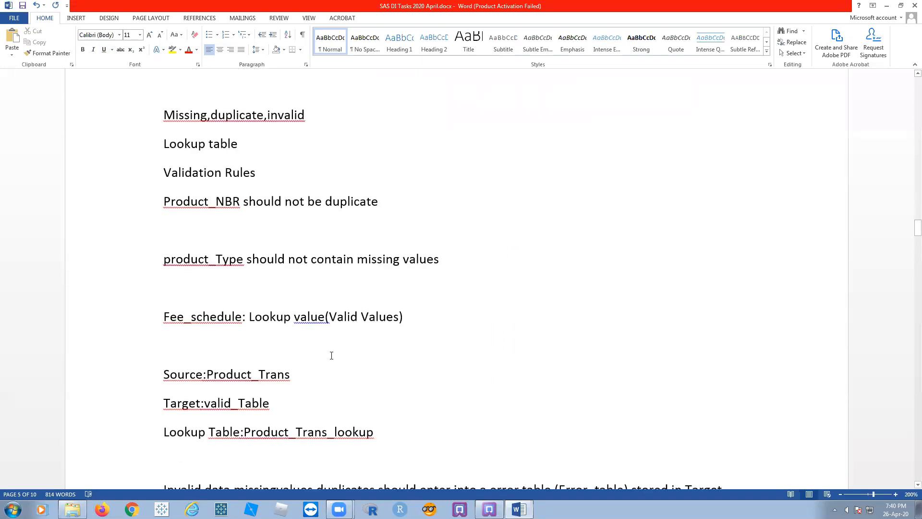
scroll(331, 355, "up", 10)
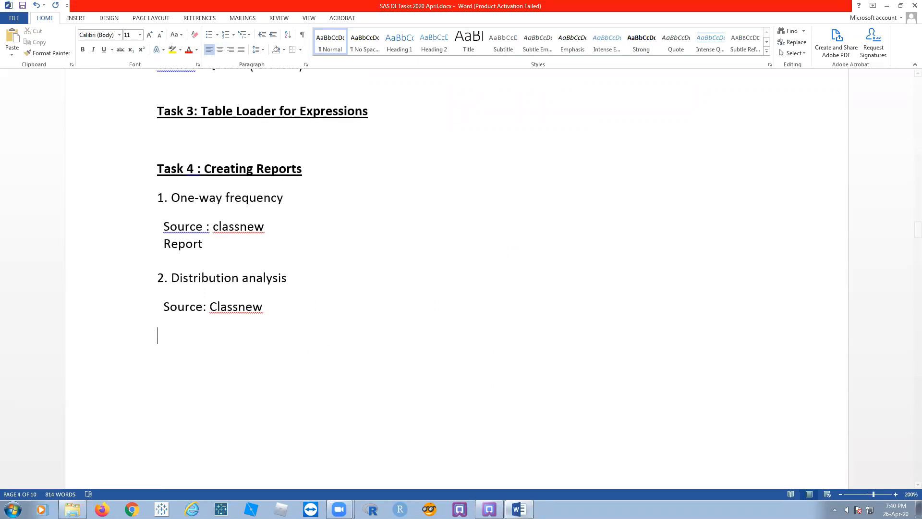
Return to SAS Data Integration Studio and look through the Analysis transformations, from Distribution Analysis and One-Way Frequency to Summary Statistics, Summary Tables and Correlations.
left_click(490, 509)
left_click(53, 86)
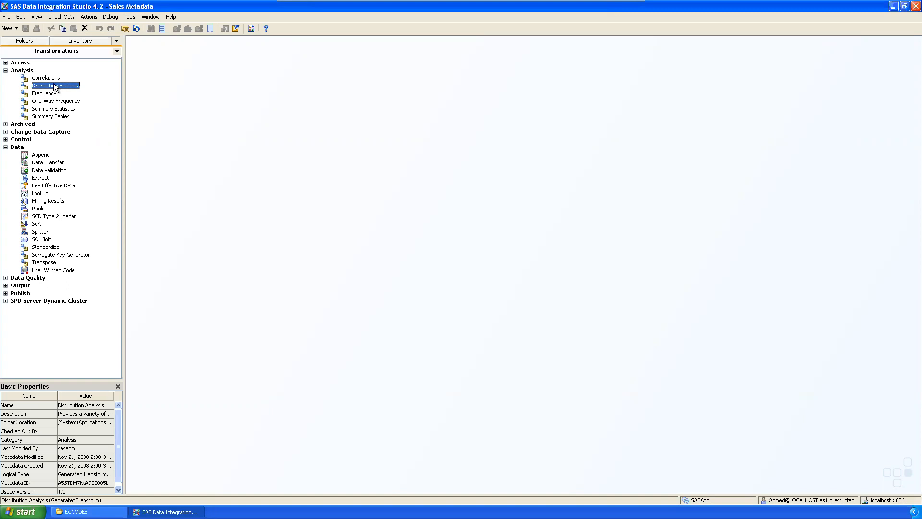
left_click(57, 103)
left_click(60, 110)
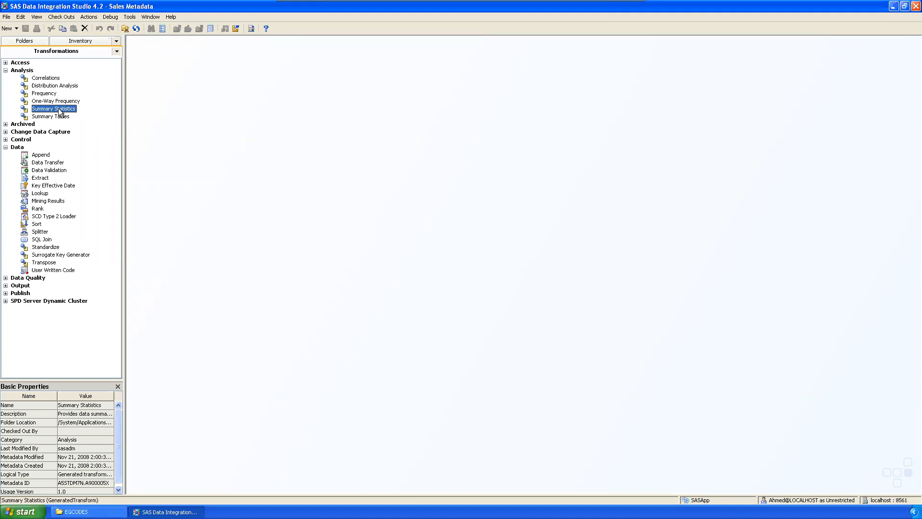
left_click(65, 119)
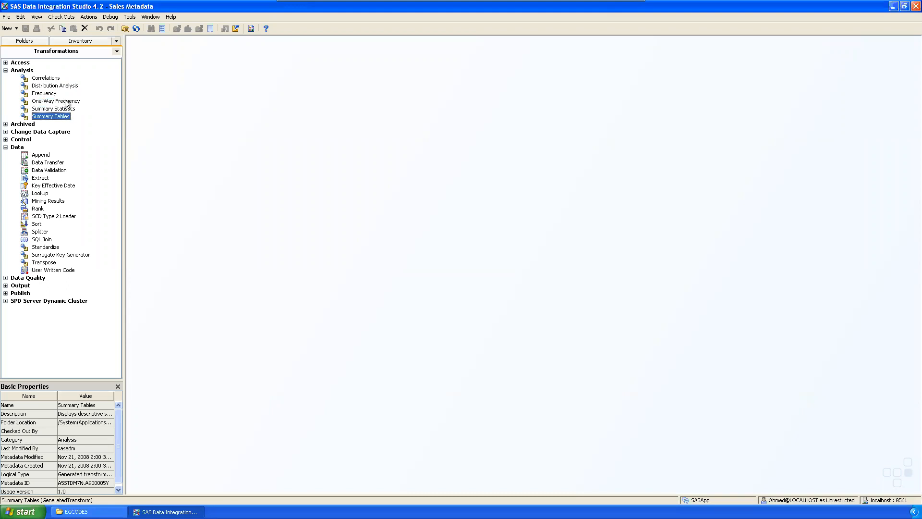
left_click(65, 102)
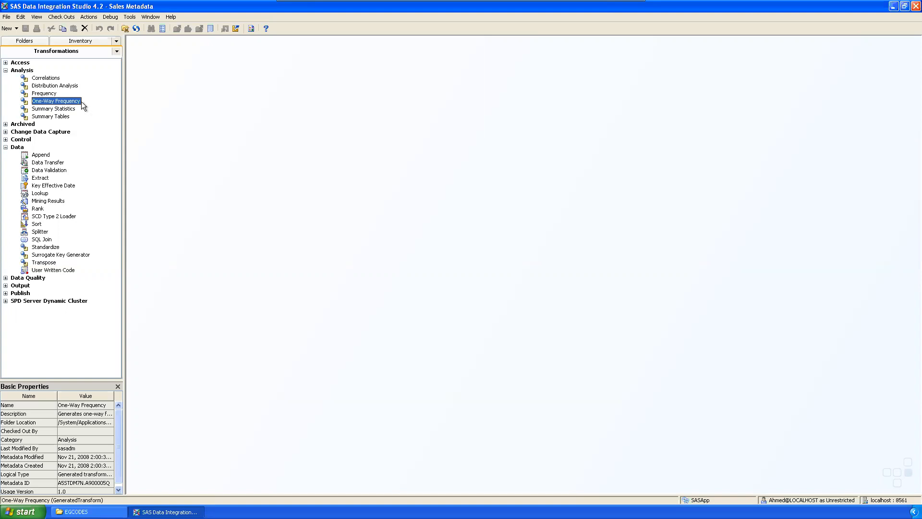
left_click(53, 87)
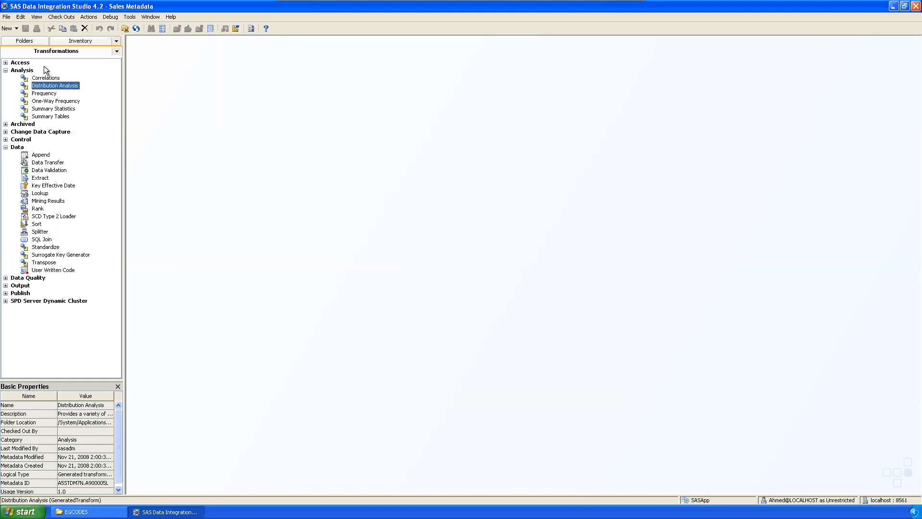
left_click(44, 77)
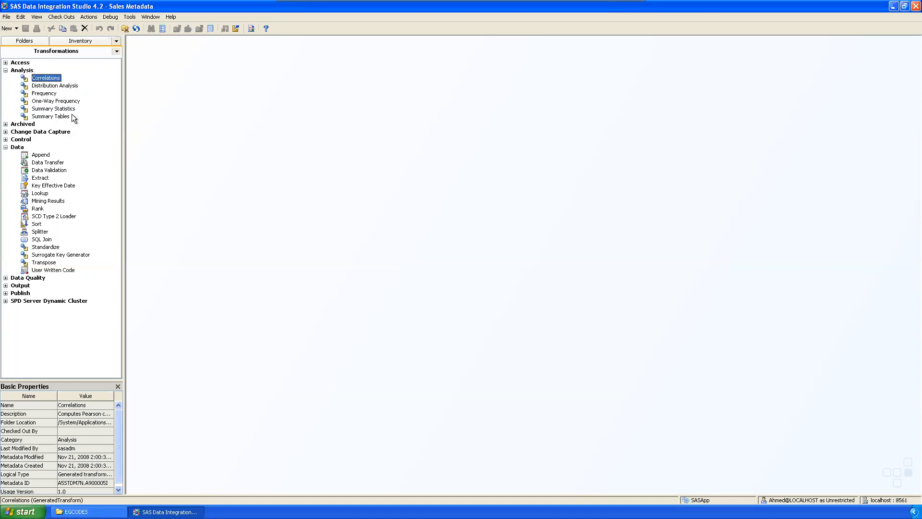
Collapse the Analysis category in the transformations tree.
left_click(6, 70)
left_click(6, 70)
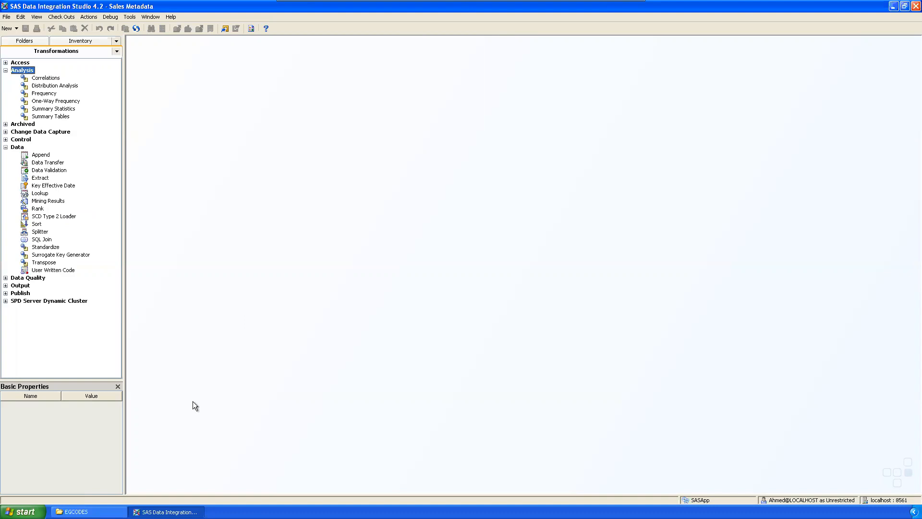
left_click(6, 71)
left_click(5, 70)
left_click(5, 71)
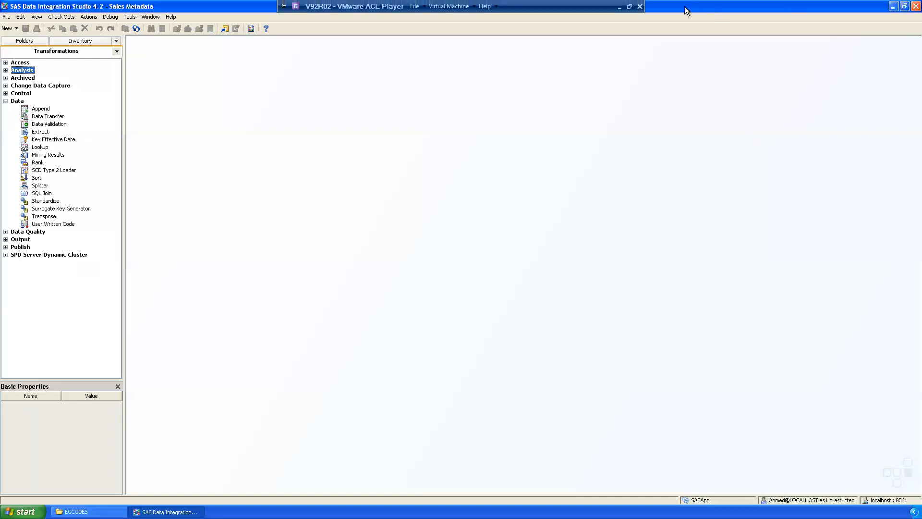
Minimize SAS Data Integration Studio, refresh the virtual machine's desktop, and take VMware ACE Player out of full screen.
left_click(894, 6)
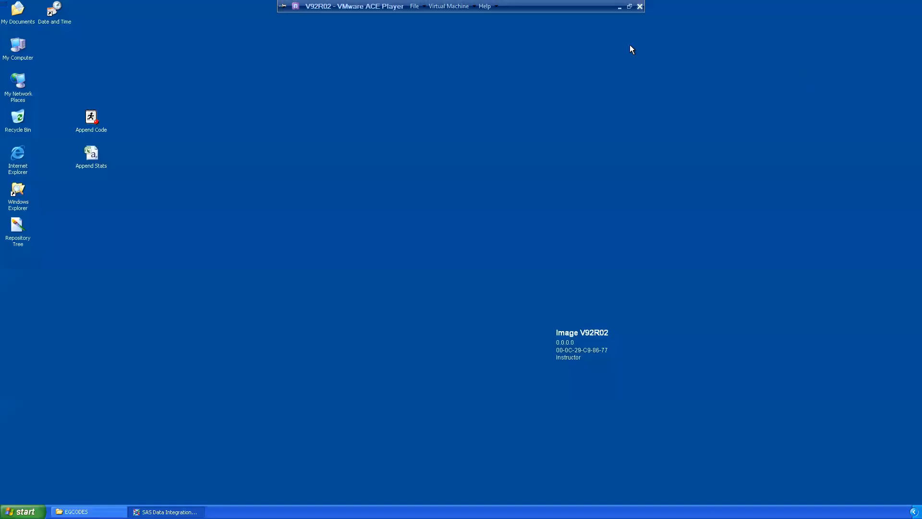
right_click(329, 152)
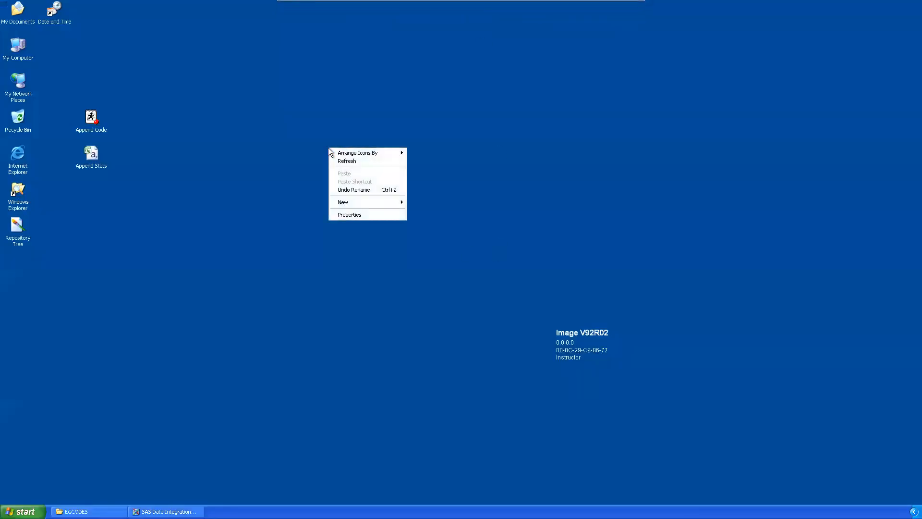
left_click(357, 166)
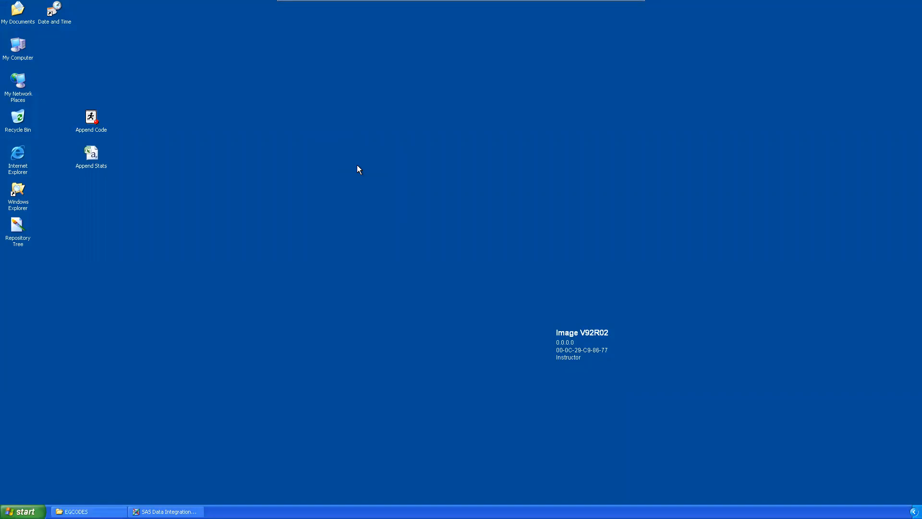
mouse_move(593, 1)
left_click(629, 7)
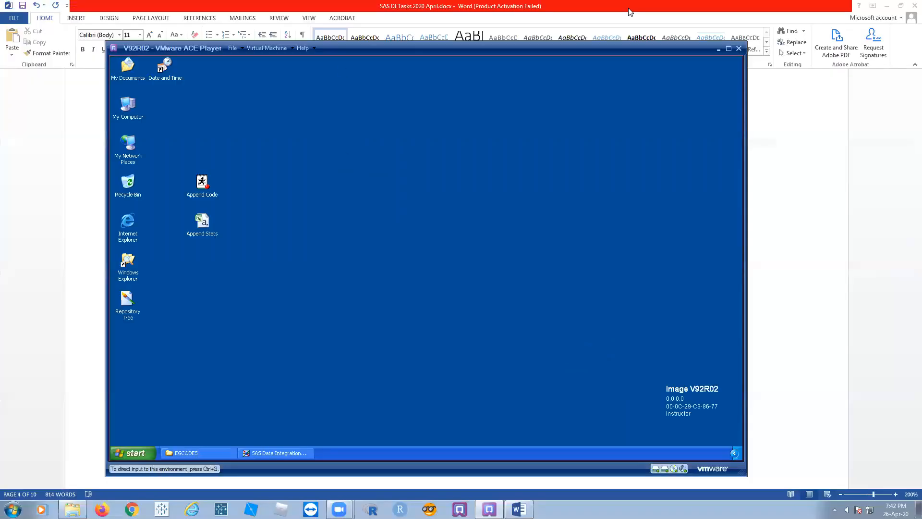